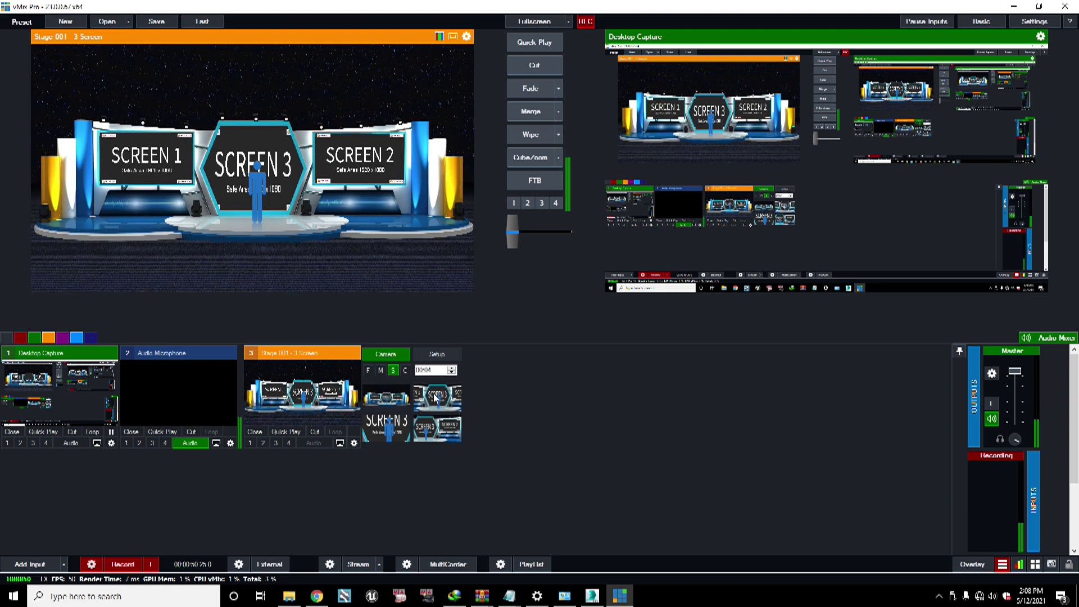
Step: Preview the camera presets of the Stage 001 - 3 Screen virtual set, from the wide shot to the close-ups
left_click(387, 427)
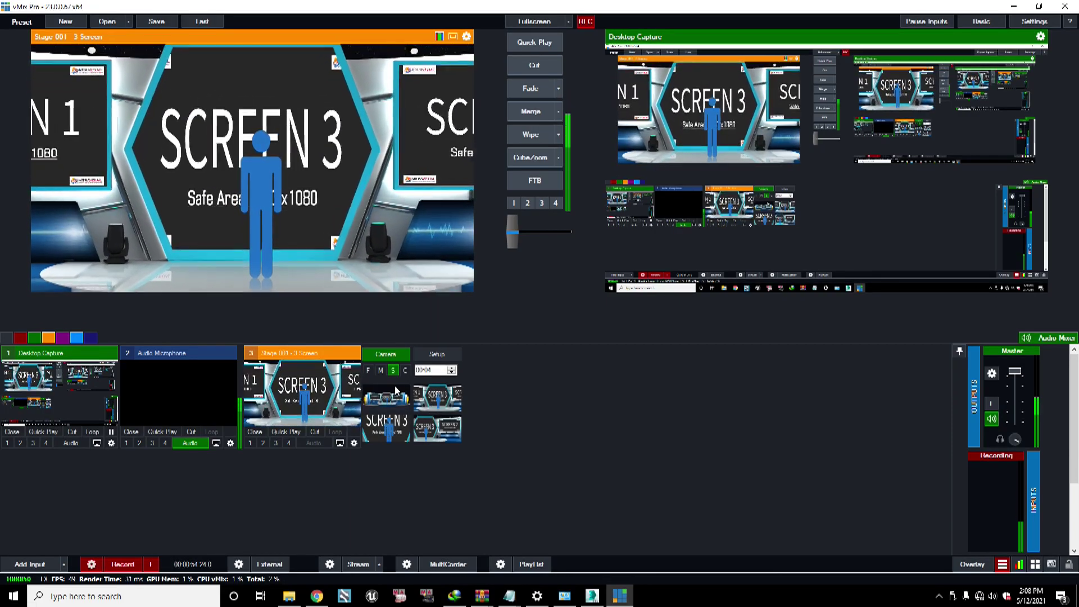
left_click(442, 427)
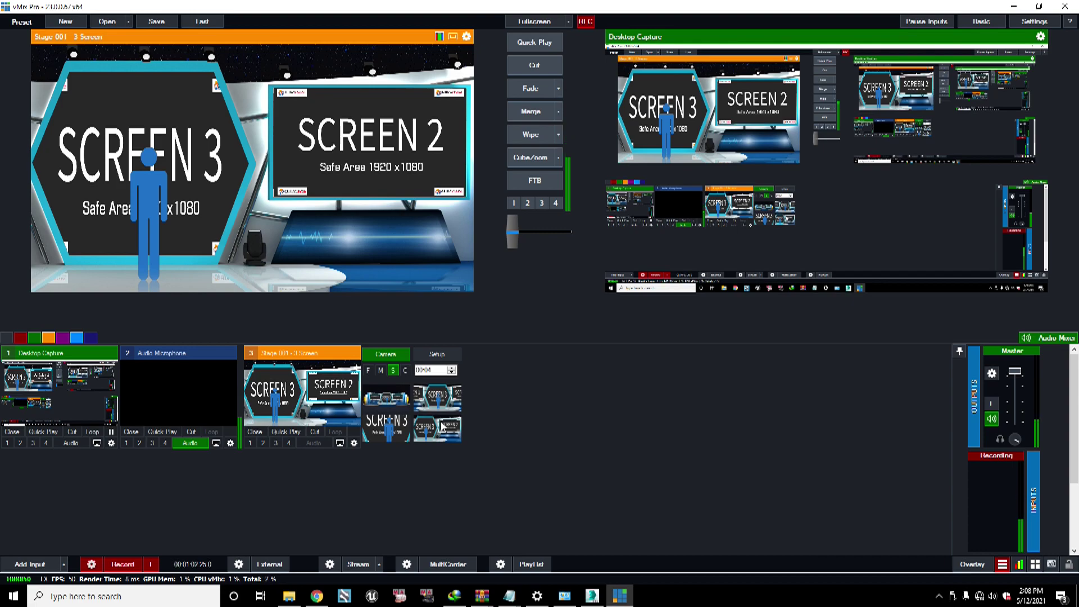
left_click(379, 397)
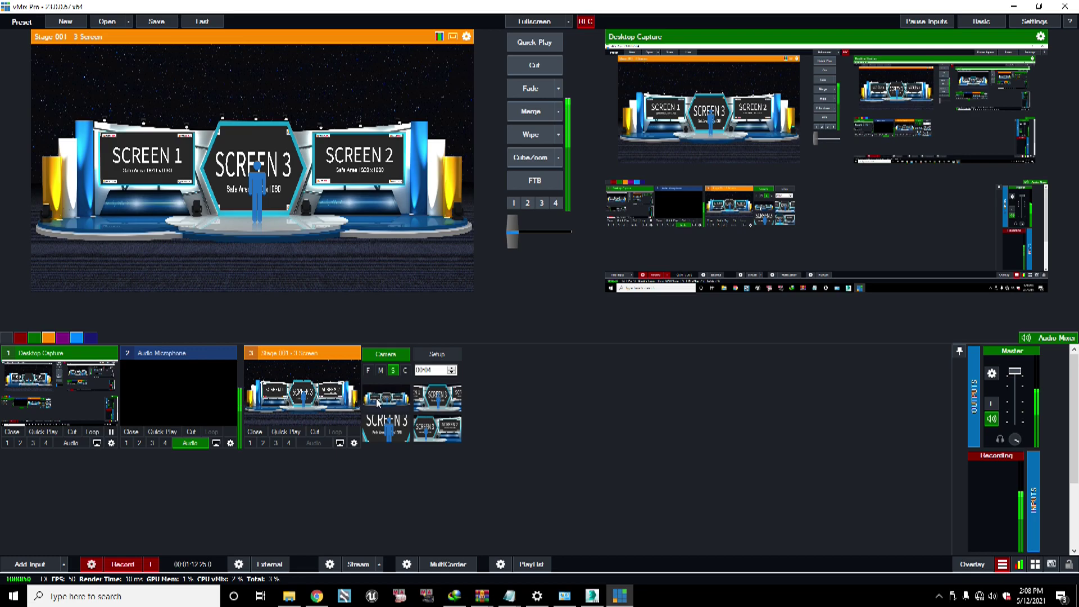
left_click(392, 434)
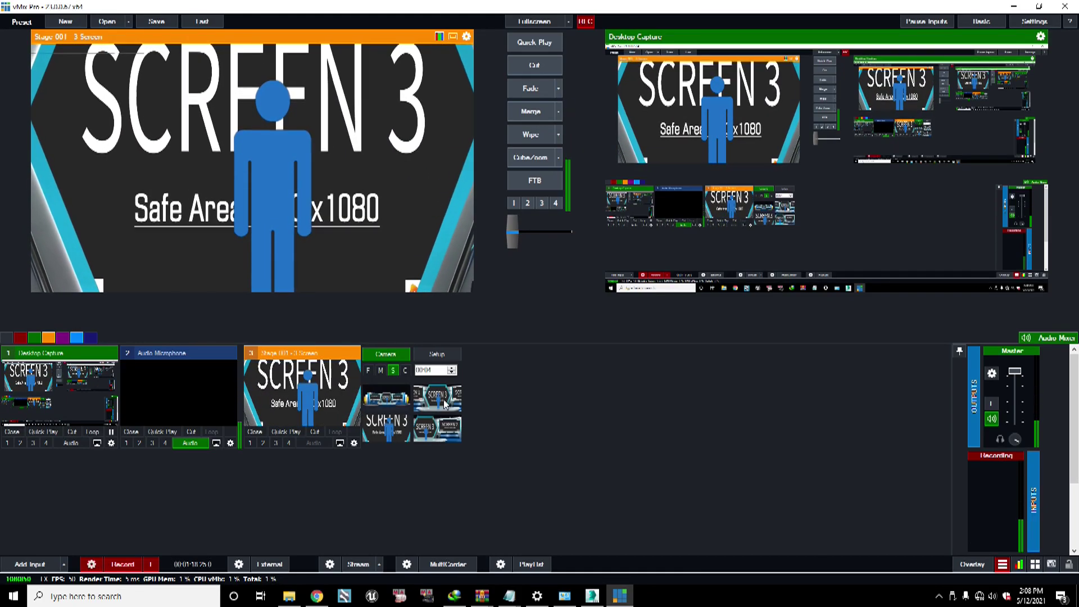
left_click(445, 403)
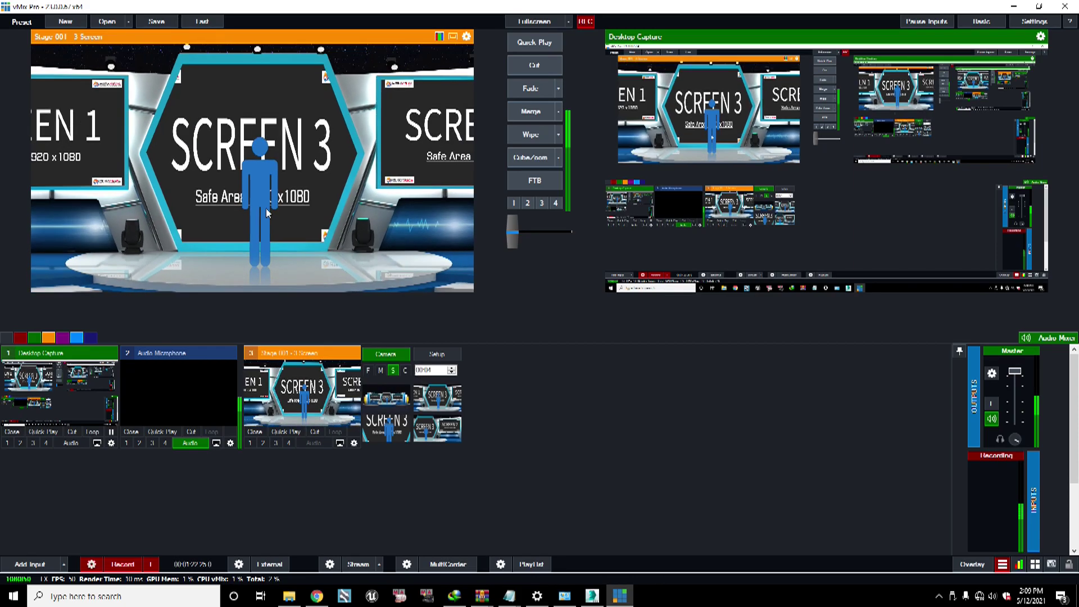
Step: Open the virtual set's layer setup and check which inputs can be assigned to the Screen 1 layer
left_click(438, 353)
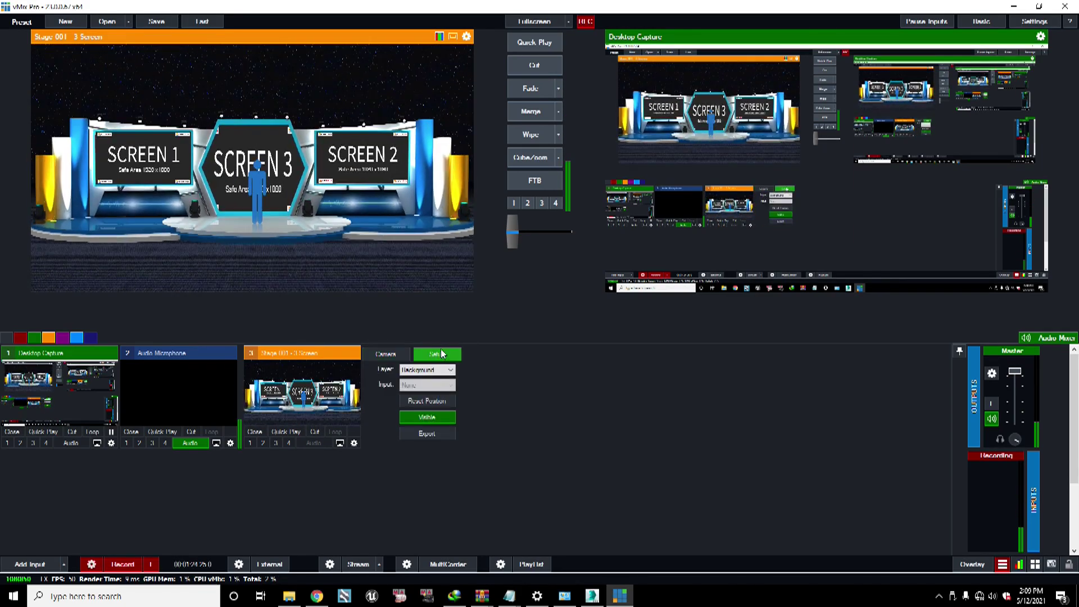
left_click(444, 370)
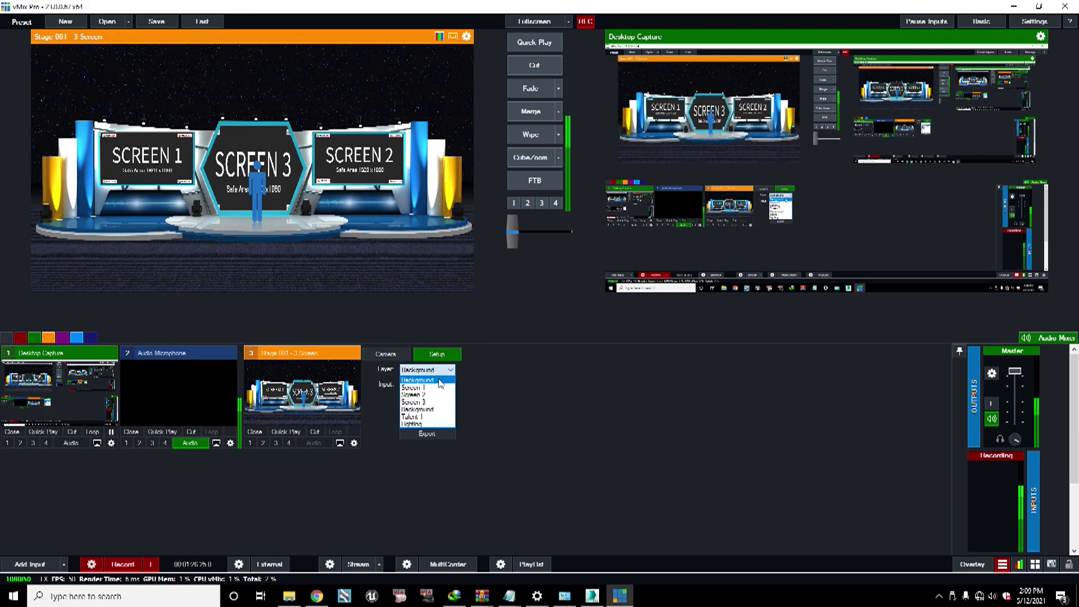
left_click(434, 389)
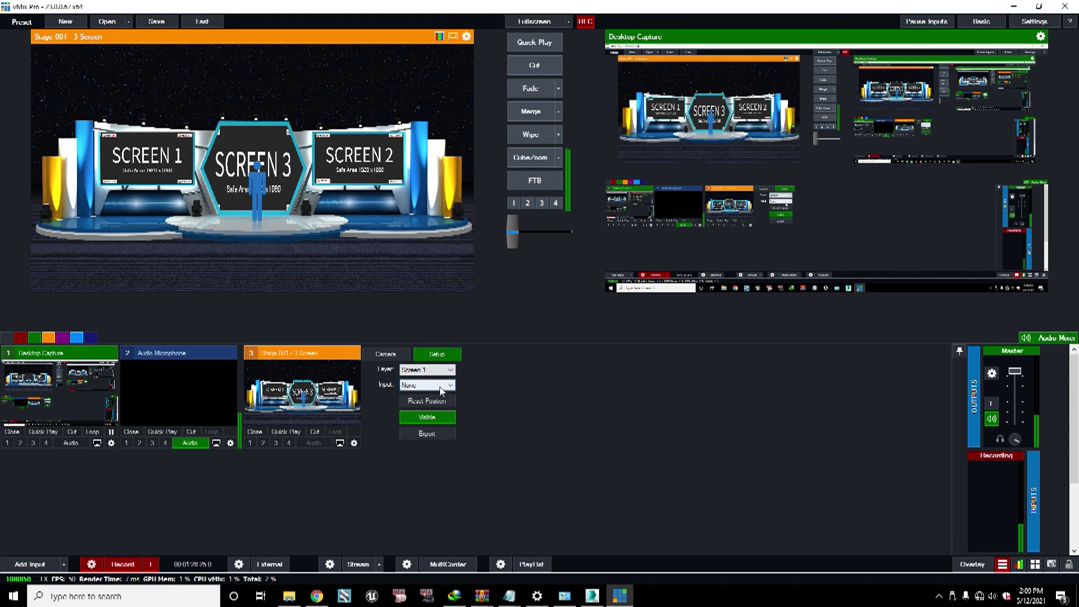
left_click(443, 386)
left_click(491, 399)
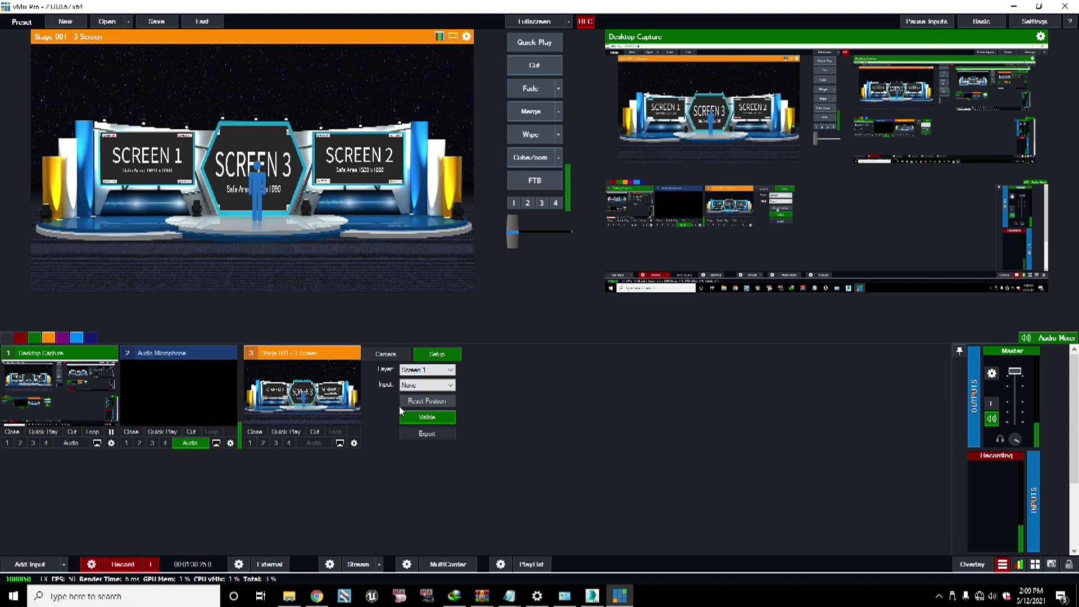
Step: Add the video file Final Revisi Bank Jatim 2020.mp4 as input 4
left_click(28, 563)
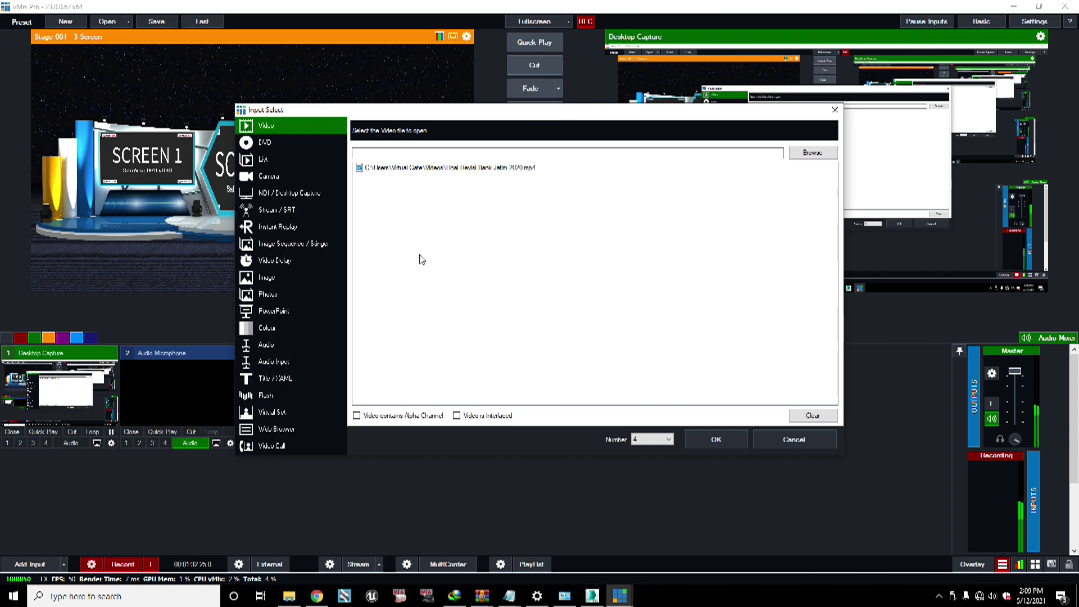
left_click(268, 176)
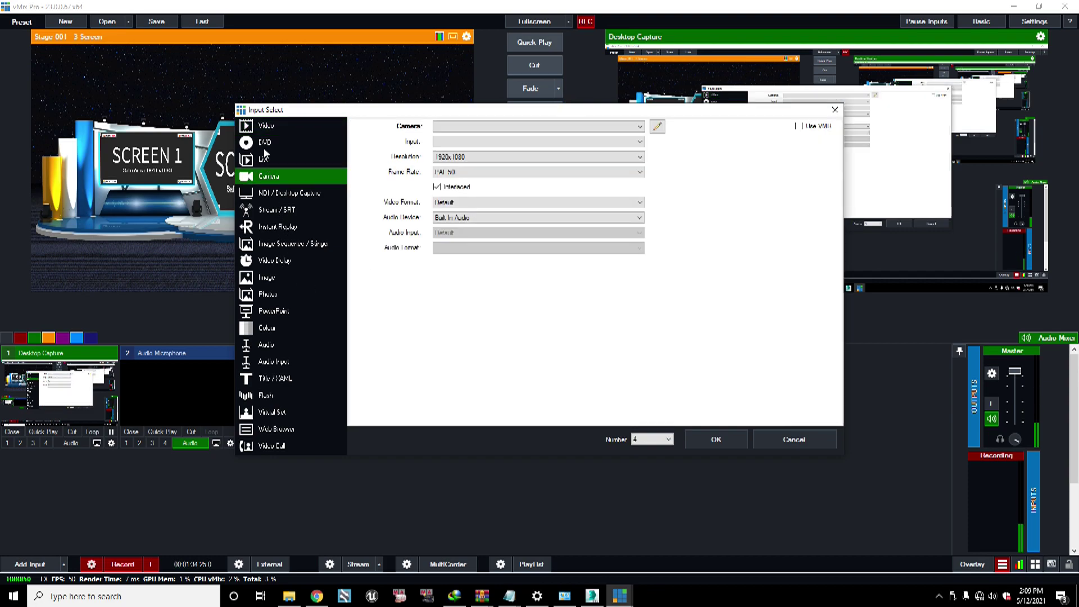
left_click(266, 125)
left_click(466, 169)
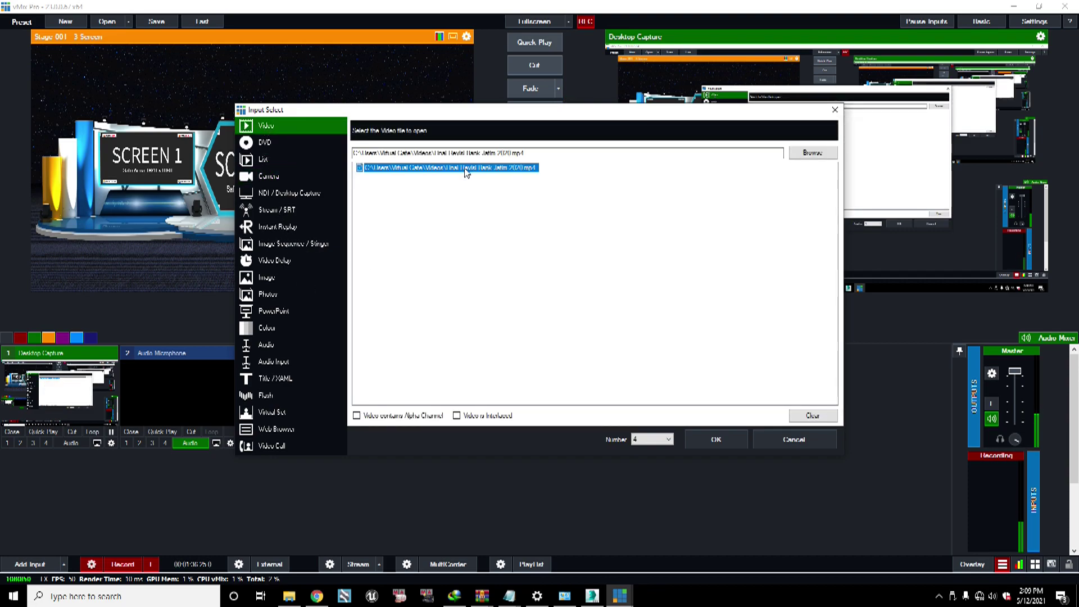
left_click(714, 441)
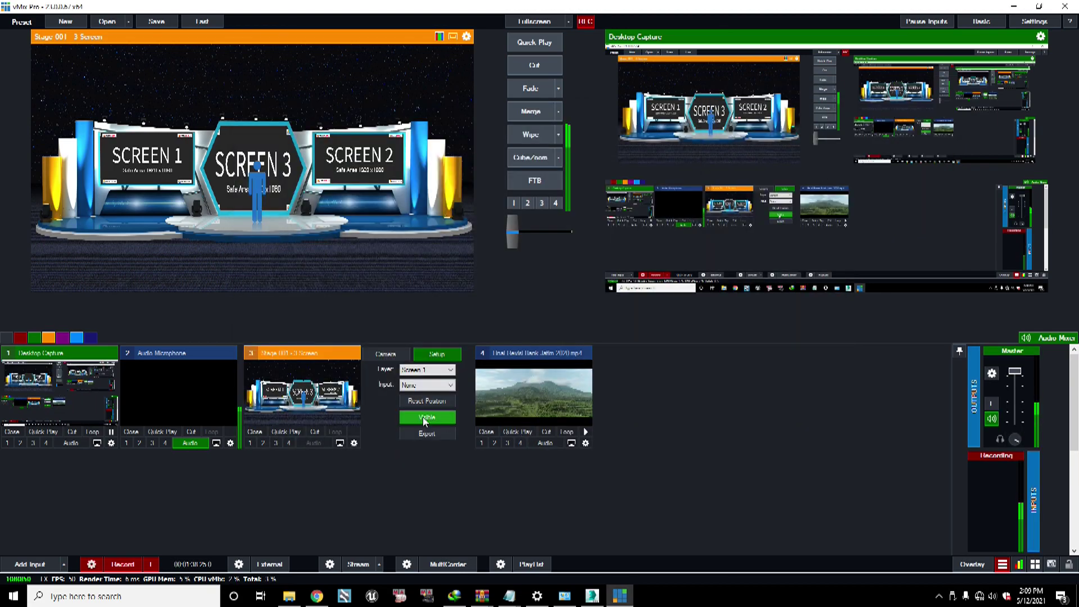
Step: Assign the Final Revisi Bank Jatim 2020.mp4 input to the virtual set's Screen 3 layer
left_click(435, 386)
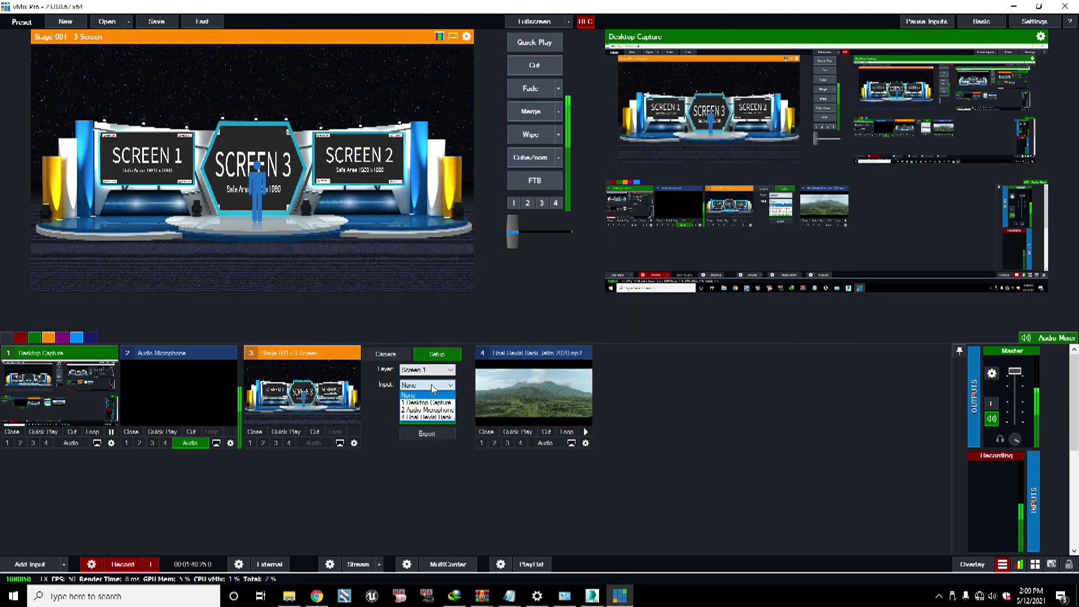
left_click(432, 387)
left_click(426, 371)
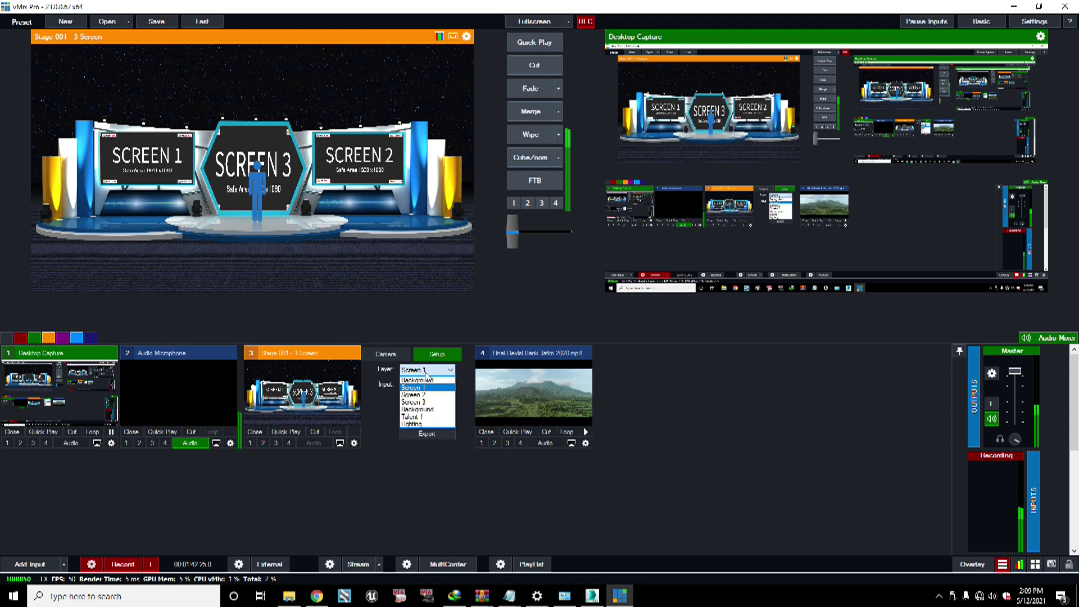
left_click(426, 401)
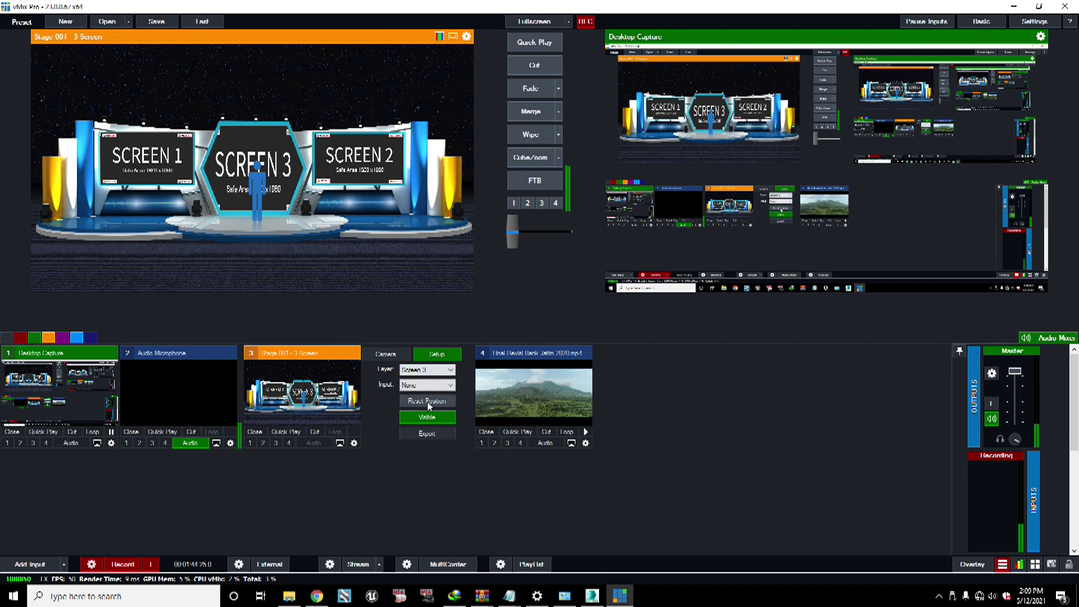
left_click(425, 386)
left_click(427, 417)
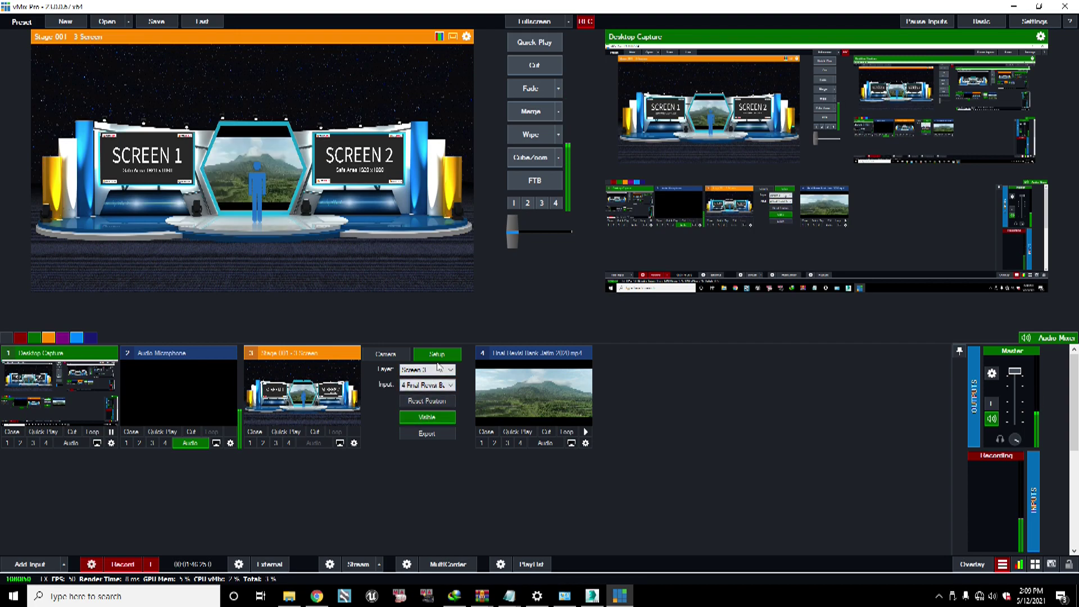
Step: Preview the set's camera presets with the video playing on the centre screen, ending on the frontal medium shot
left_click(386, 354)
left_click(433, 420)
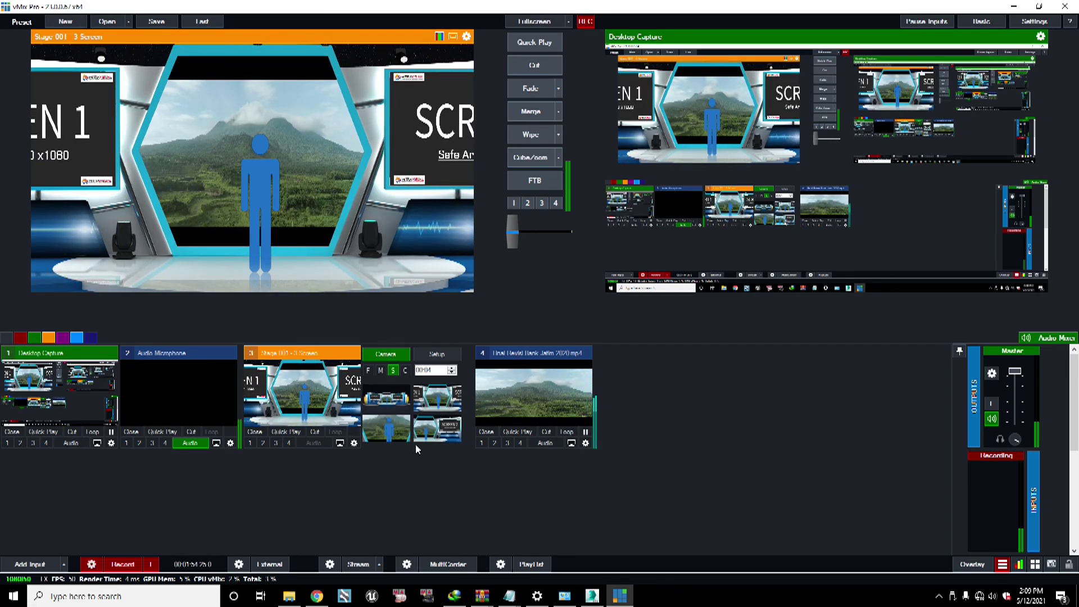
left_click(379, 436)
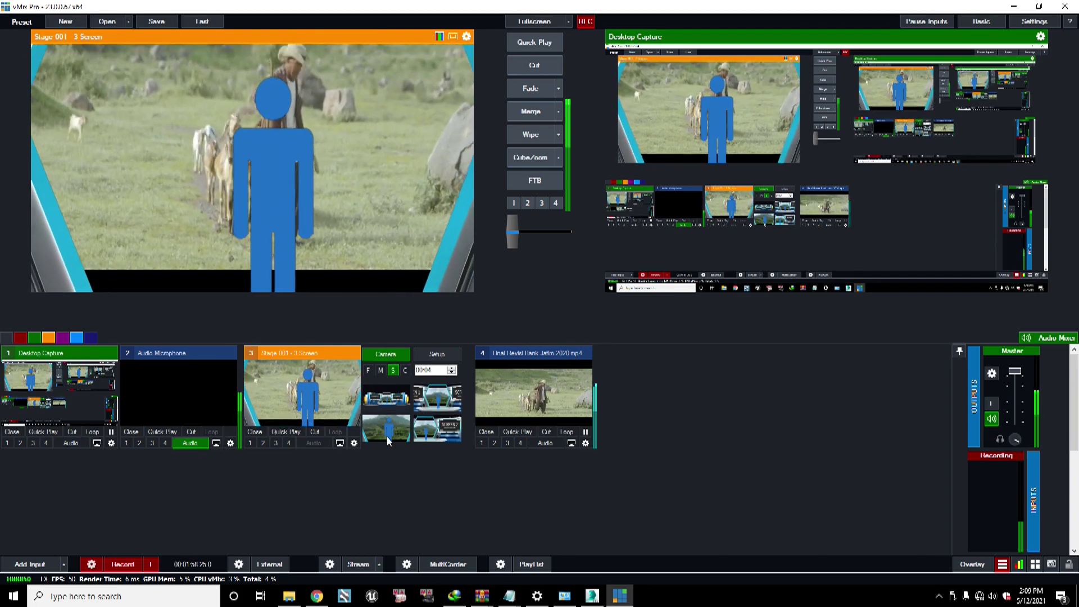
left_click(417, 419)
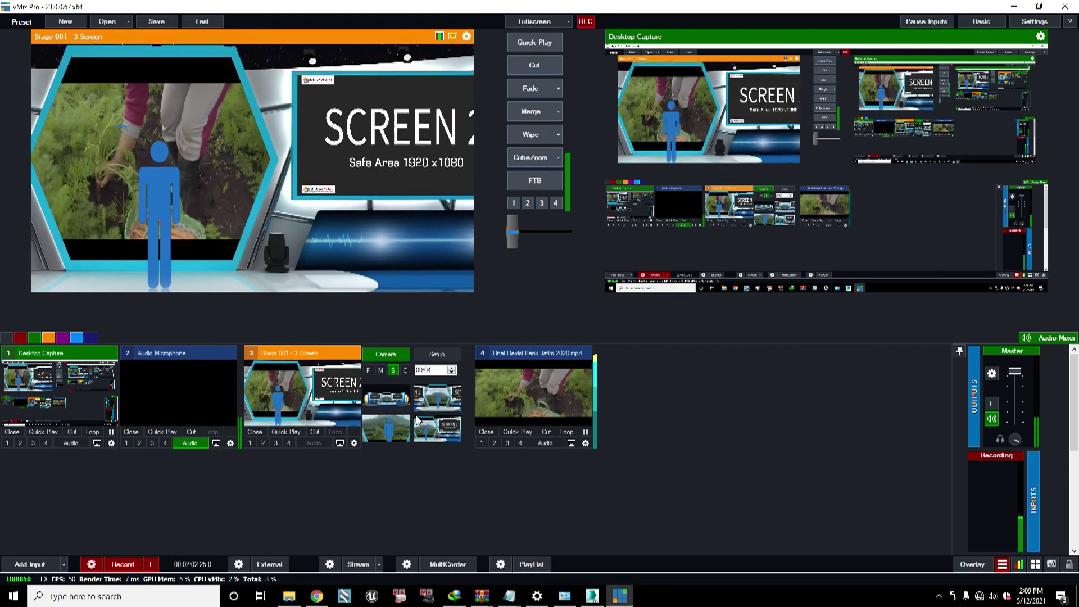
left_click(386, 401)
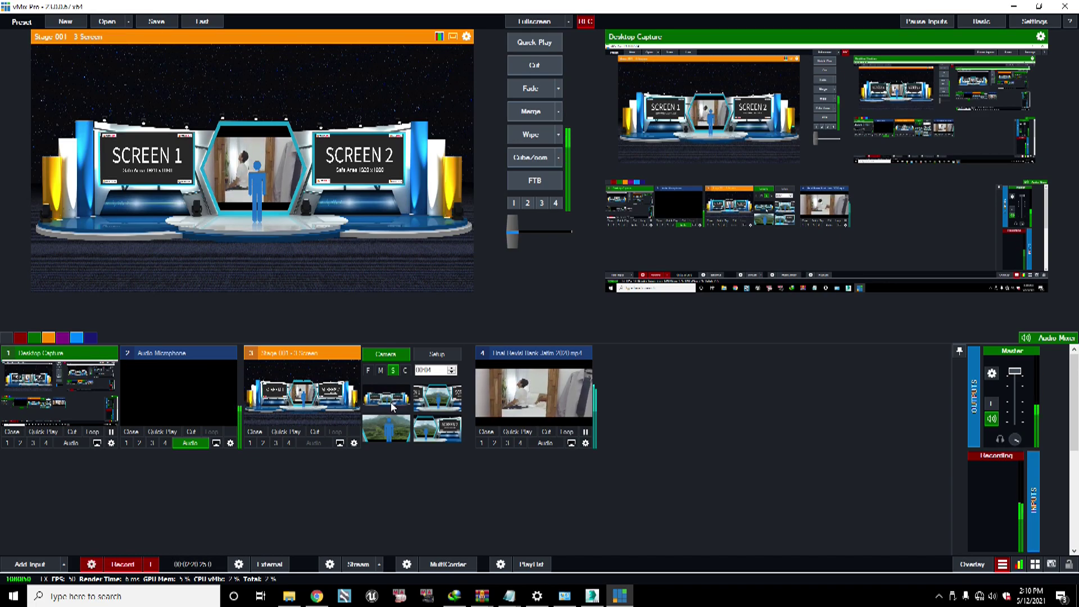
left_click(446, 405)
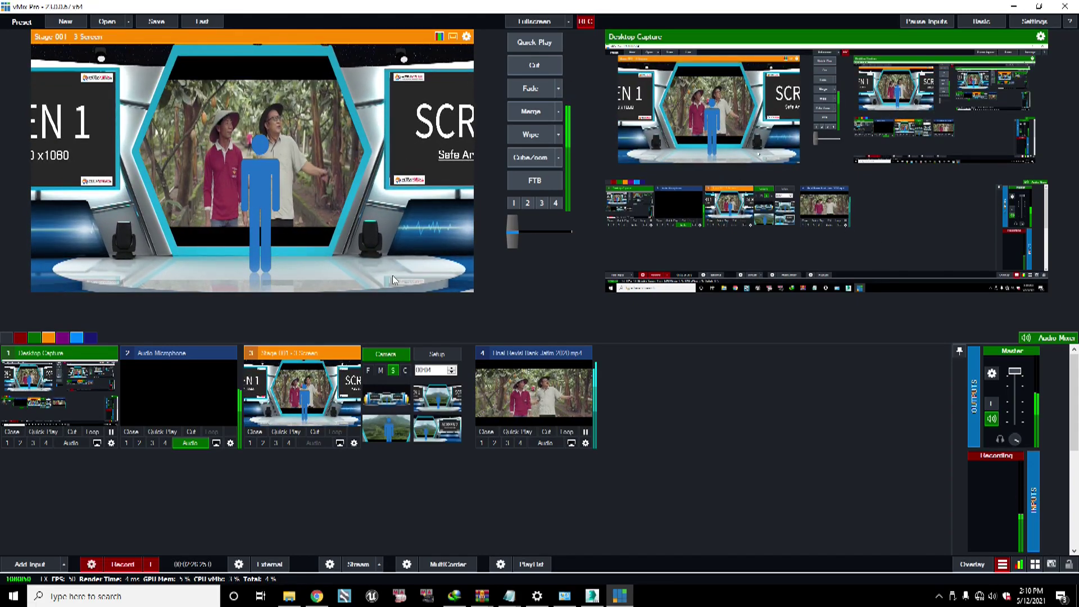
left_click(520, 65)
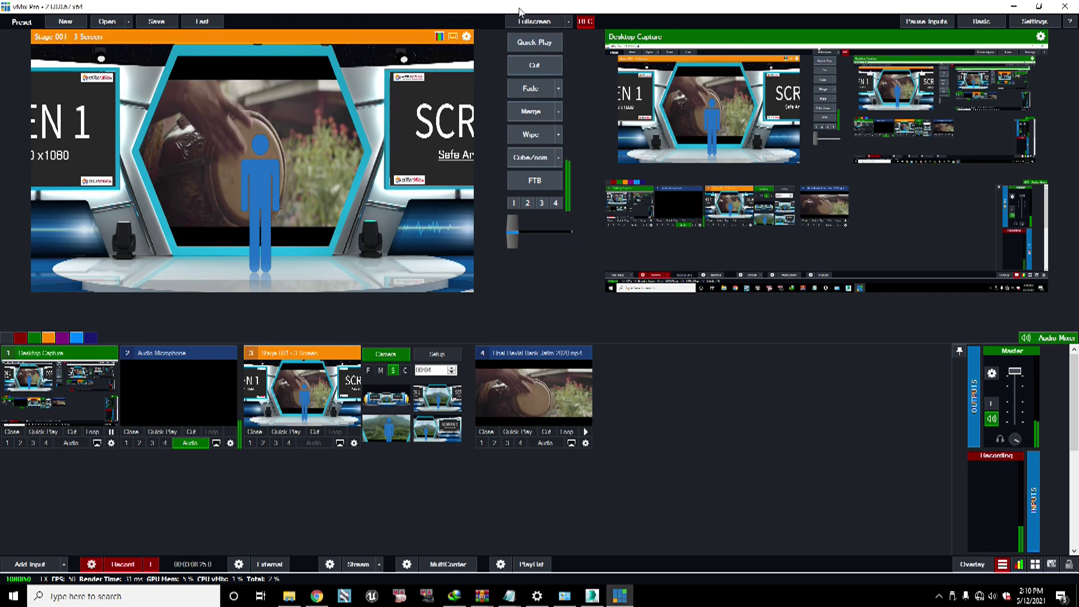
Step: Switch to 3ds Max, truck Camera003 and widen its field of view to frame the whole stage
left_click_drag(521, 9, 1078, 14)
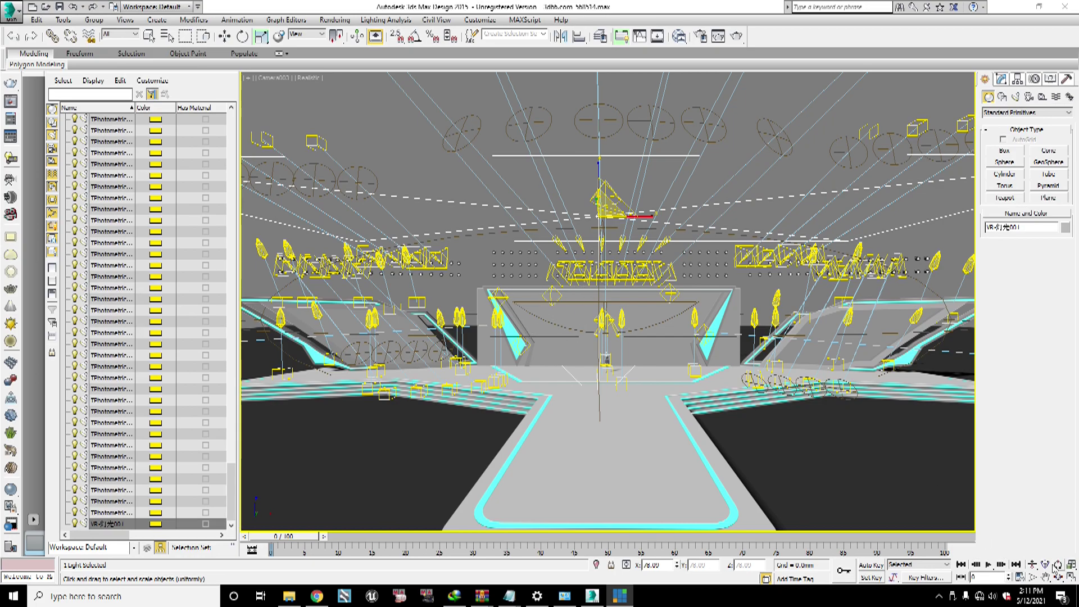
left_click(1046, 579)
left_click_drag(662, 455, 661, 440)
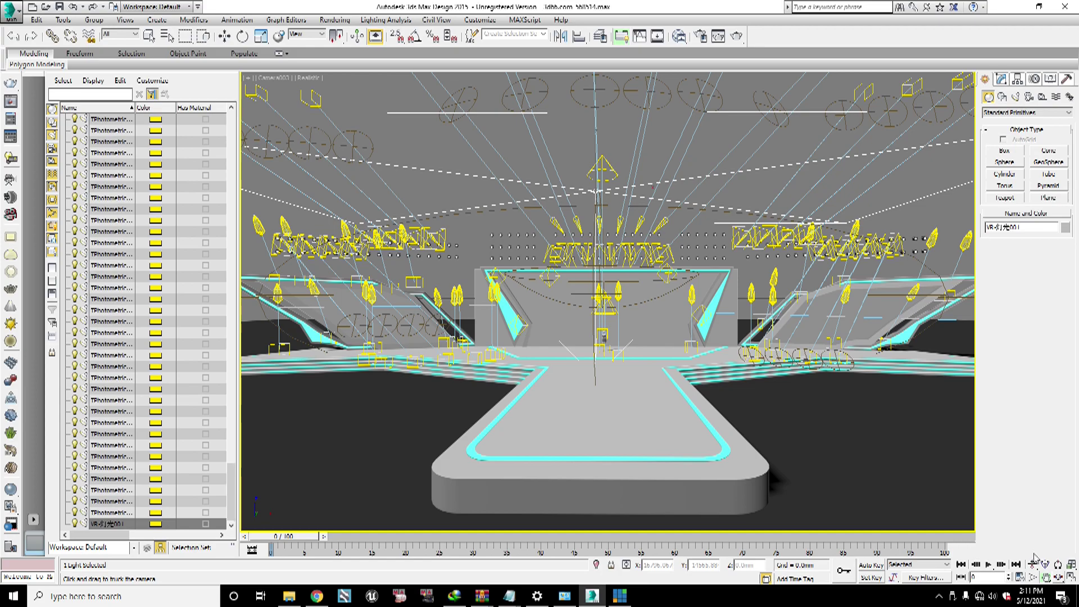
left_click(1033, 577)
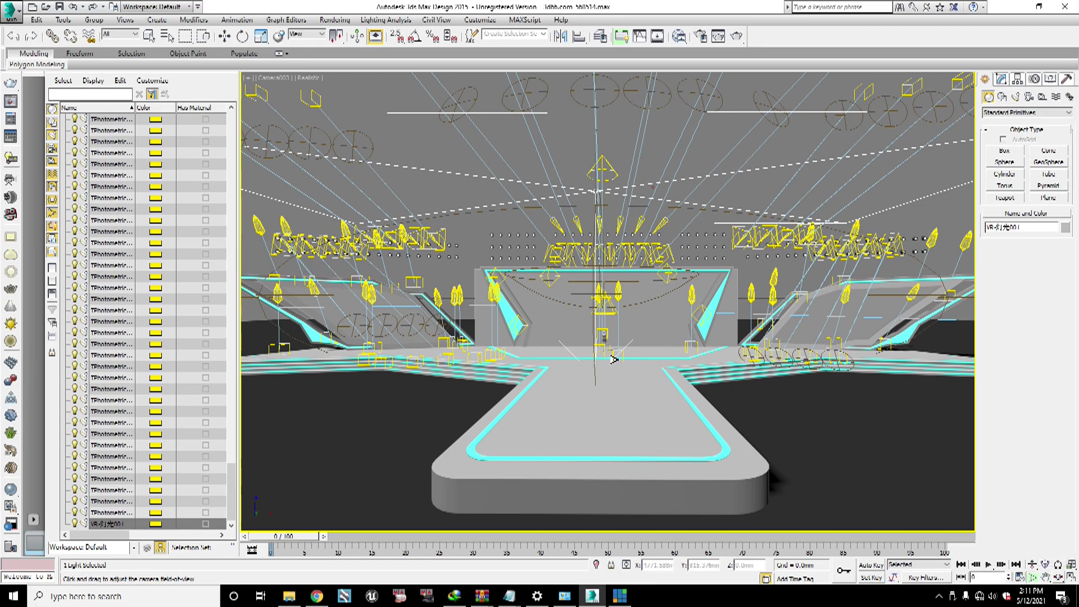
left_click_drag(614, 359, 617, 370)
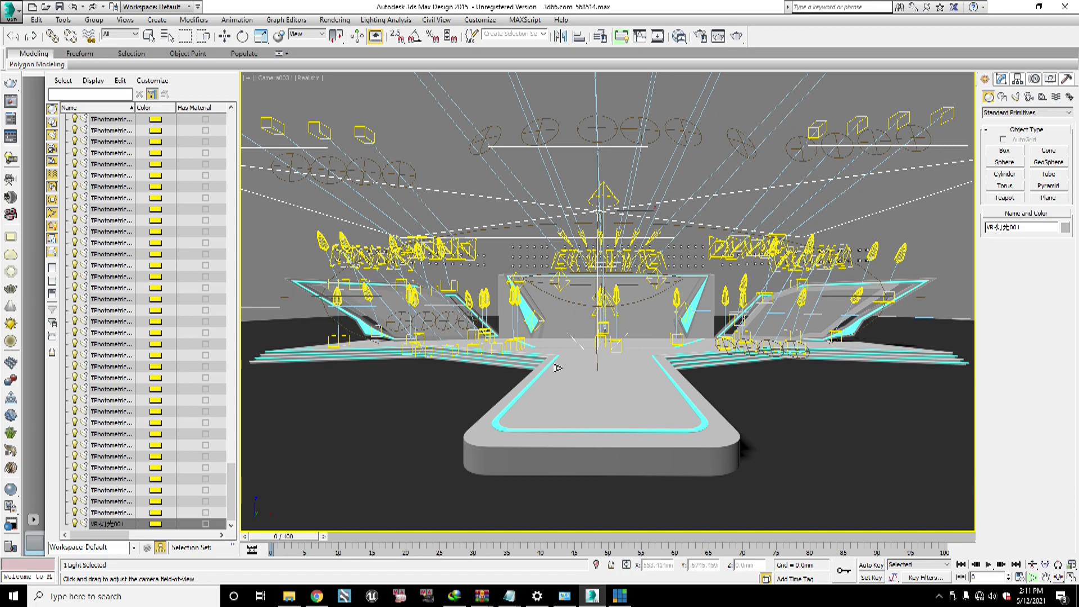
Step: Test-render the Camera003 view of the stage and close the rendered frame
left_click(736, 36)
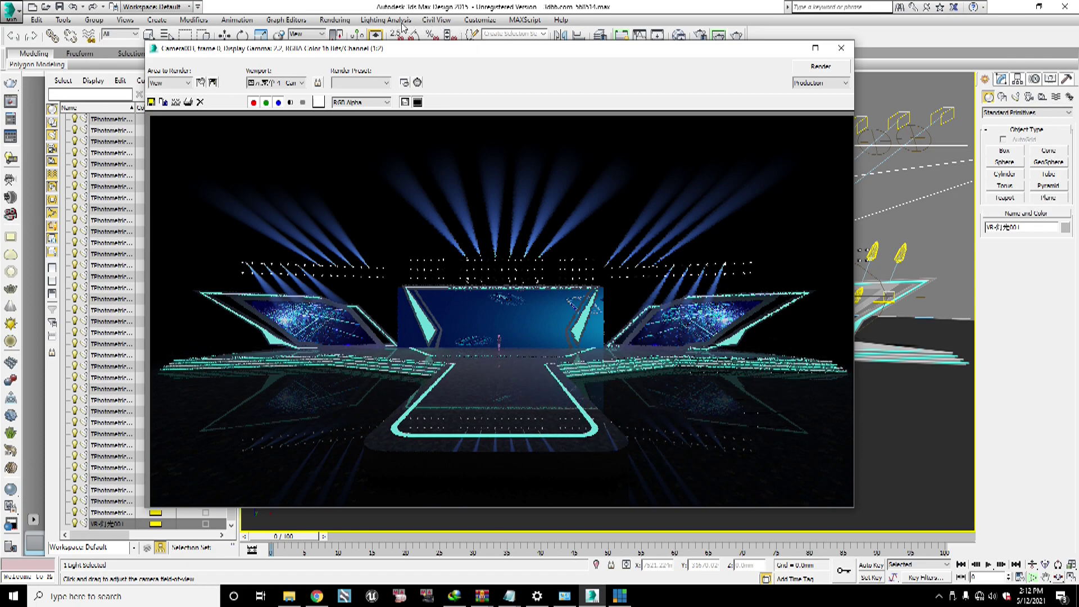
left_click(334, 23)
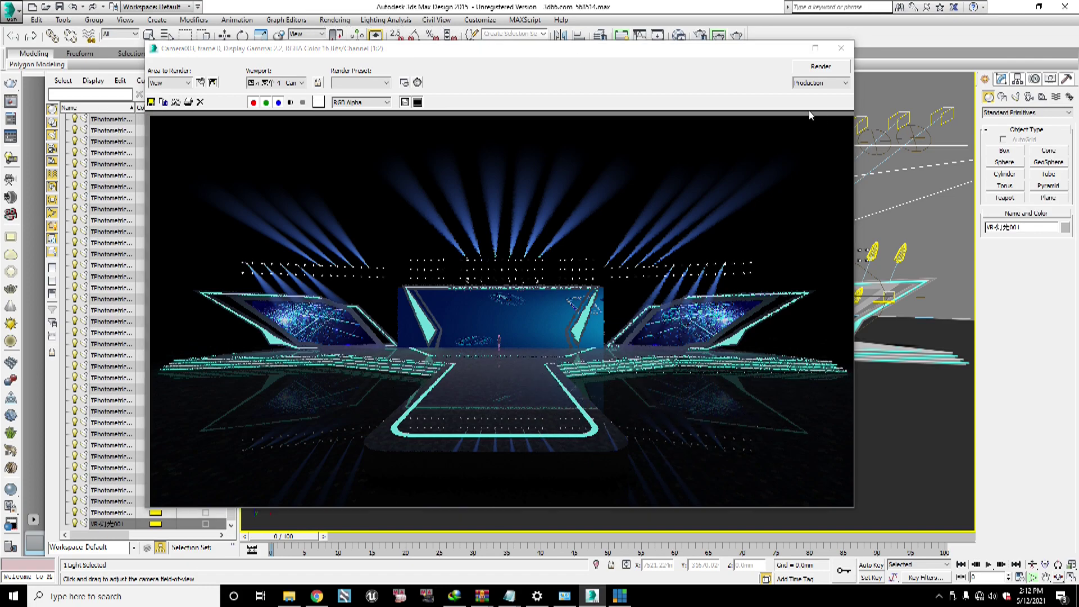
left_click(837, 56)
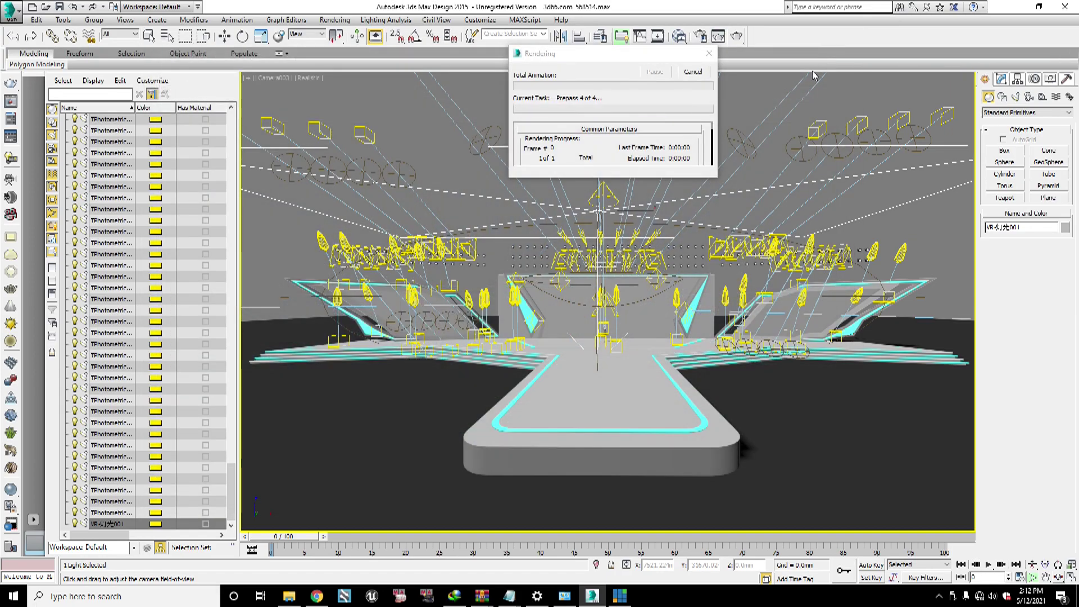
Step: In the render setup, set the custom output width to 3840 and change the output height
left_click(337, 20)
left_click(347, 48)
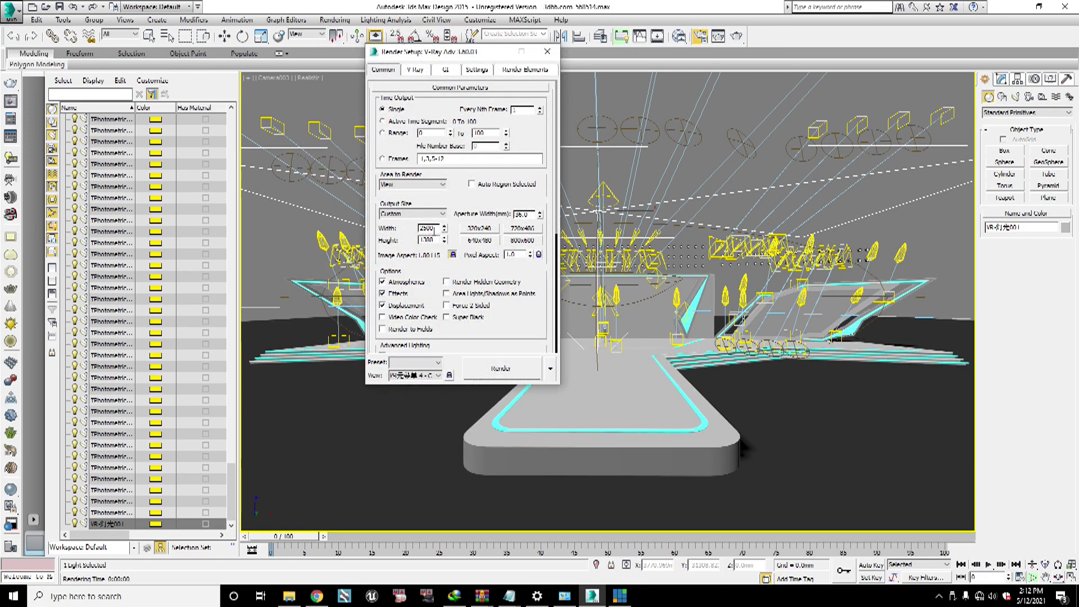
left_click_drag(463, 60, 522, 91)
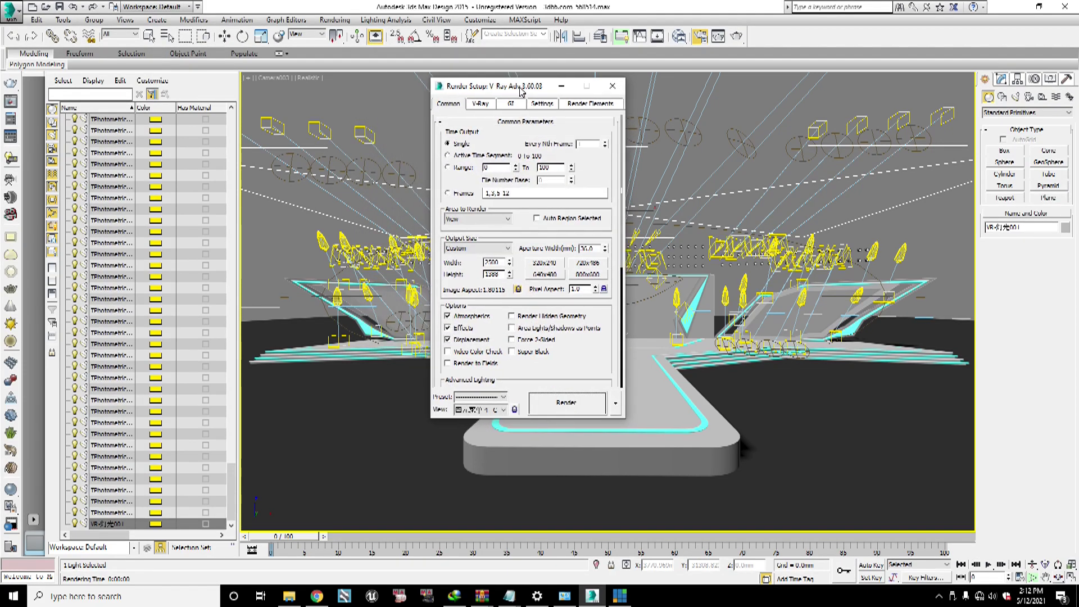
left_click(499, 262)
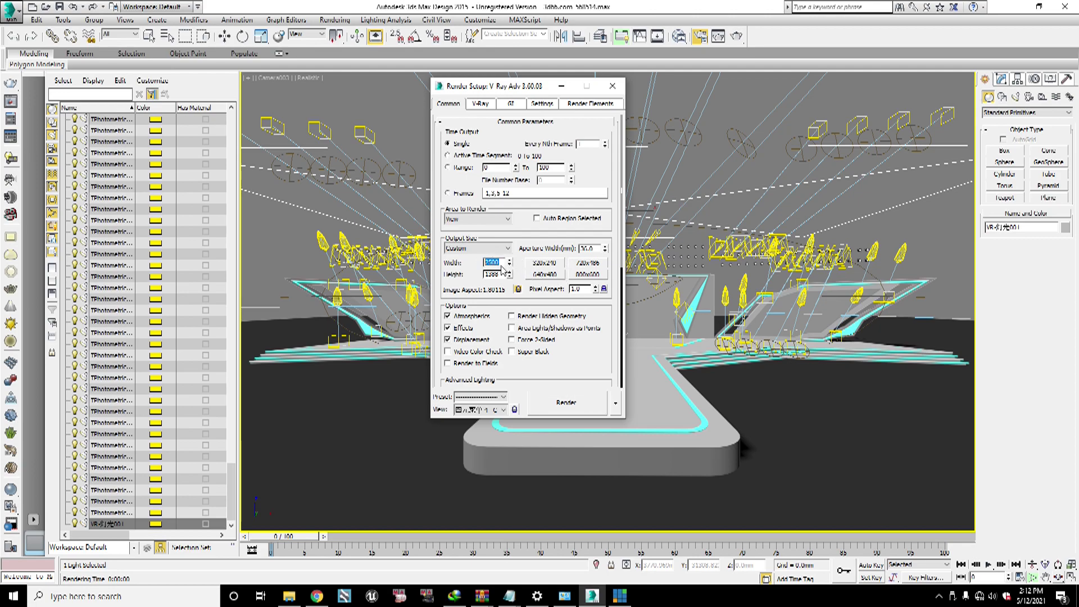
left_click(500, 262)
double_click(500, 263)
type("3040")
key("Tab")
double_click(497, 274)
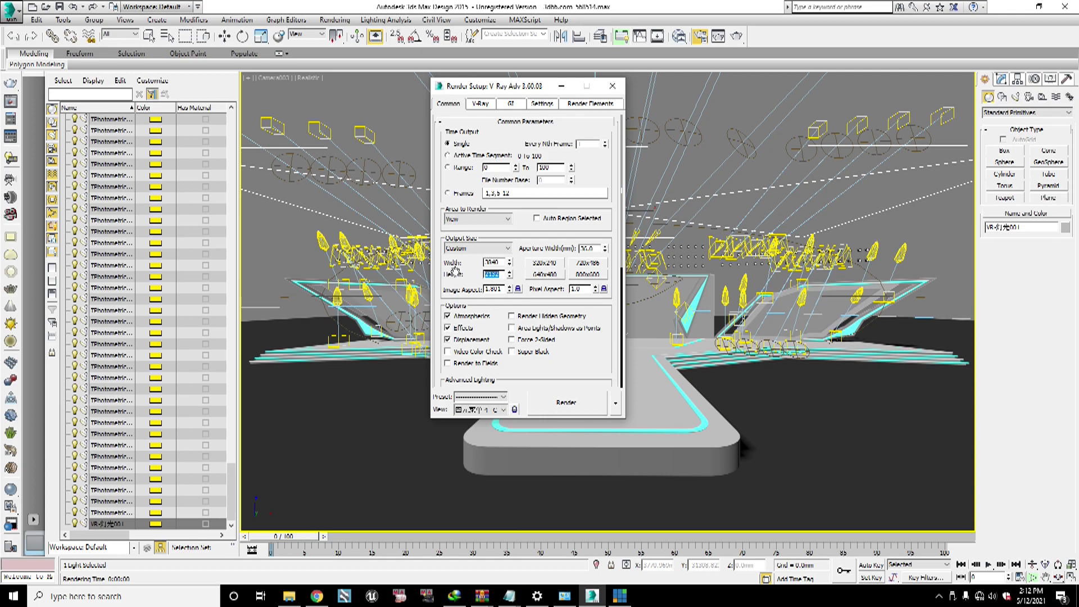
type("21")
Step: Render the Camera003 view of the stage at the new output size
left_click(543, 318)
left_click(512, 316)
left_click(562, 402)
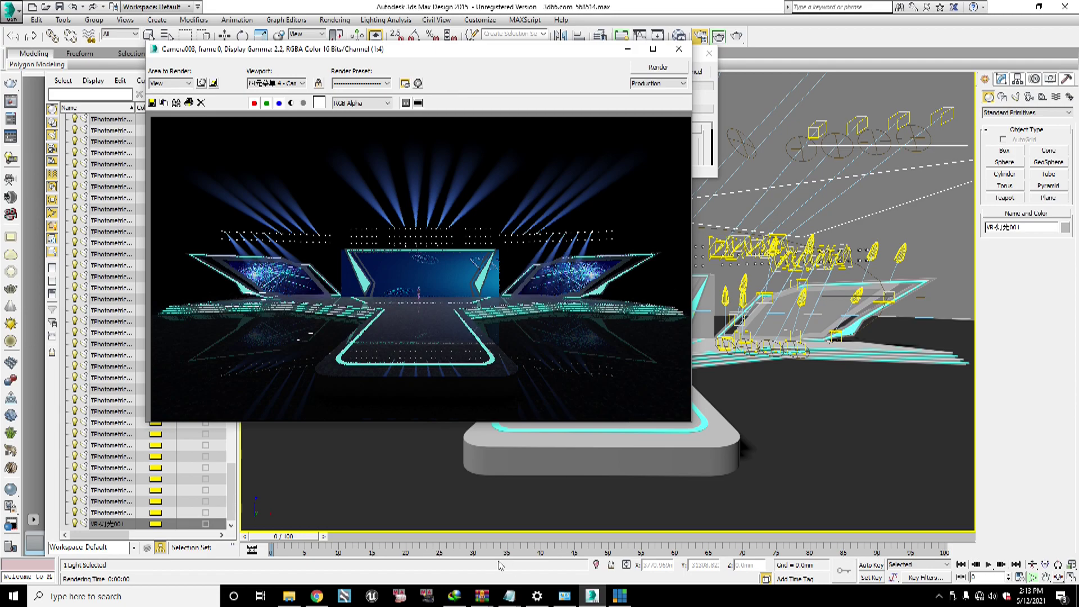
Step: Close the three open Notepad documents, install.txt and both Cara Install notes
left_click(515, 602)
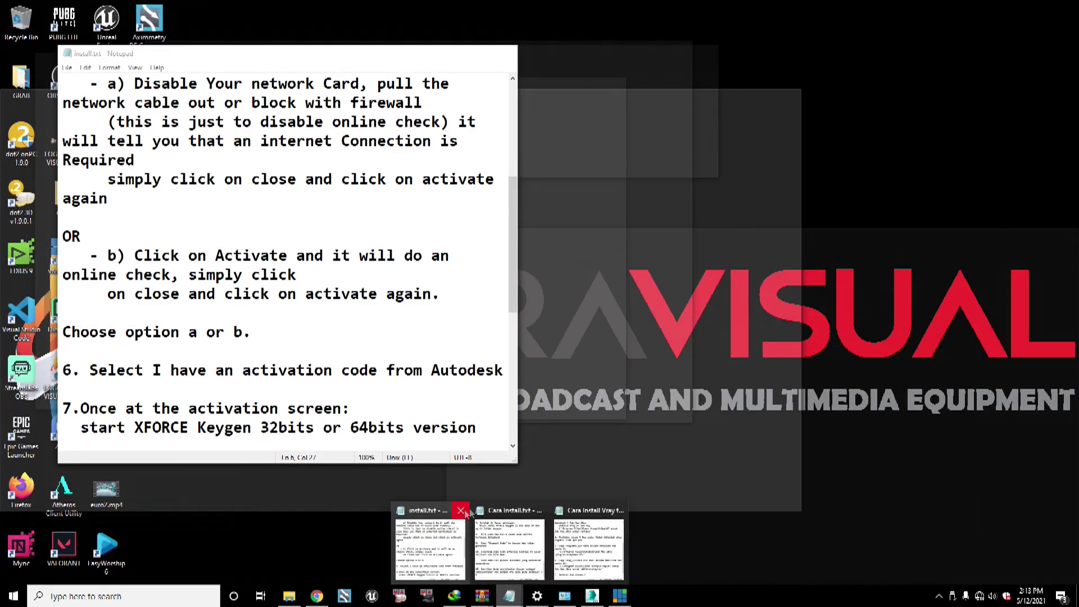
left_click(465, 512)
left_click(501, 511)
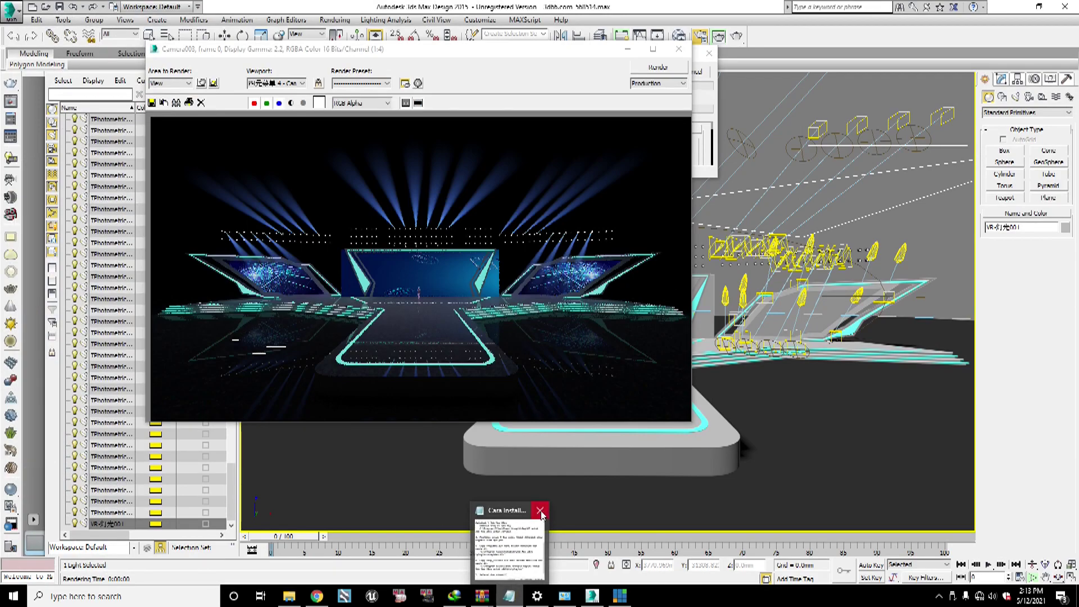
left_click(540, 511)
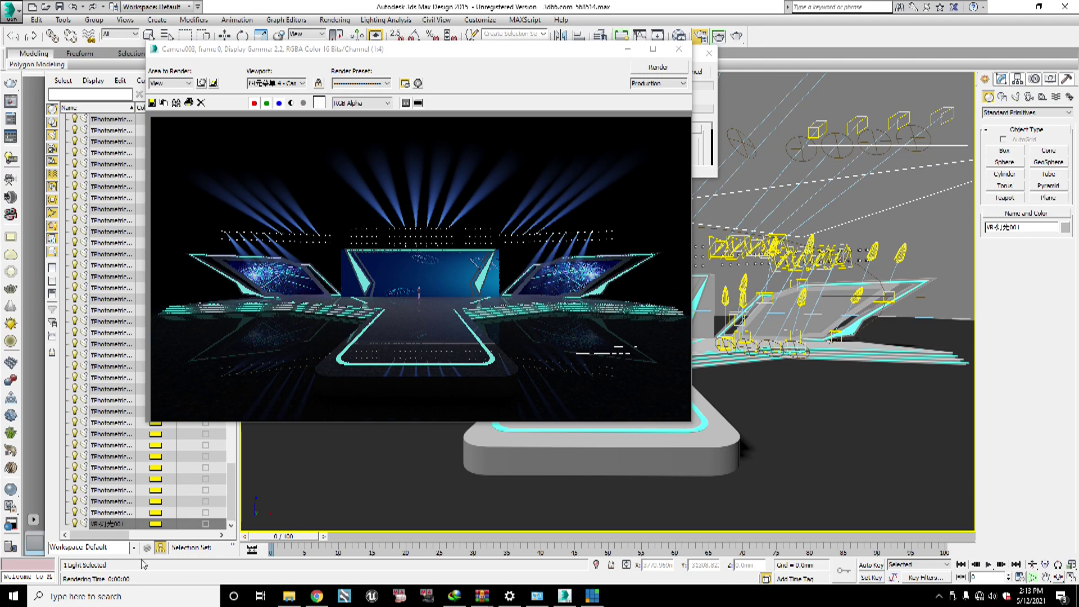
Step: Open a new blank Notepad document over the render window and write the resolution "3840 x 2160" in it
left_click(75, 600)
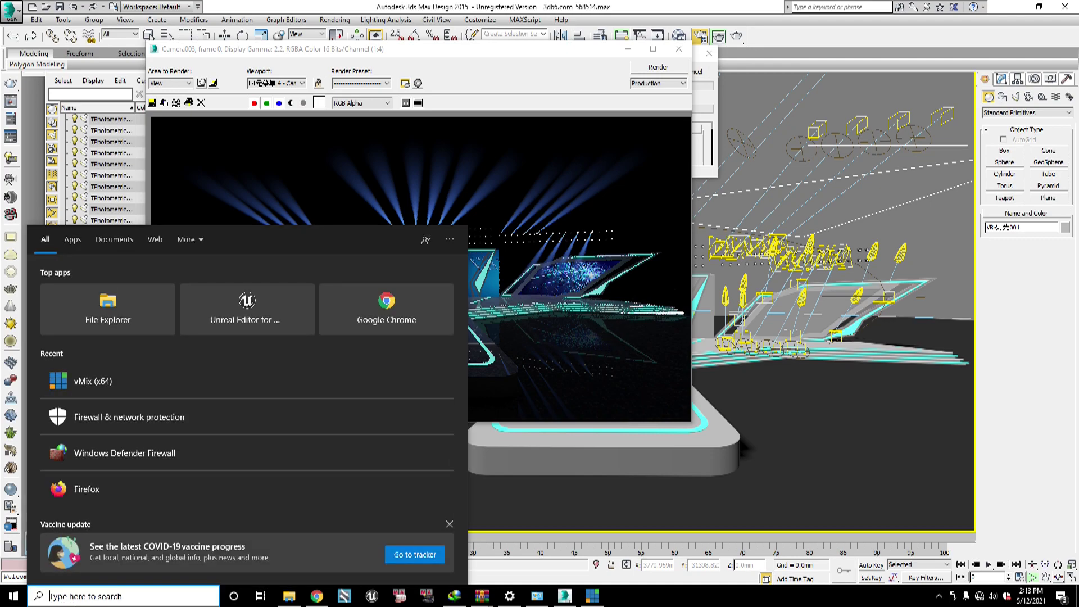
type("note")
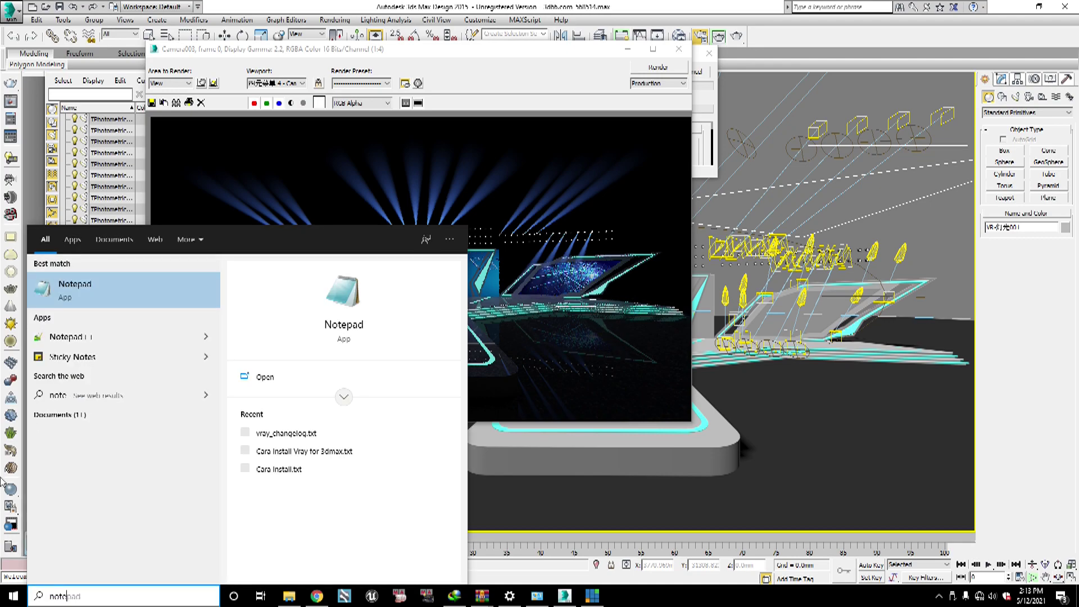
left_click(73, 288)
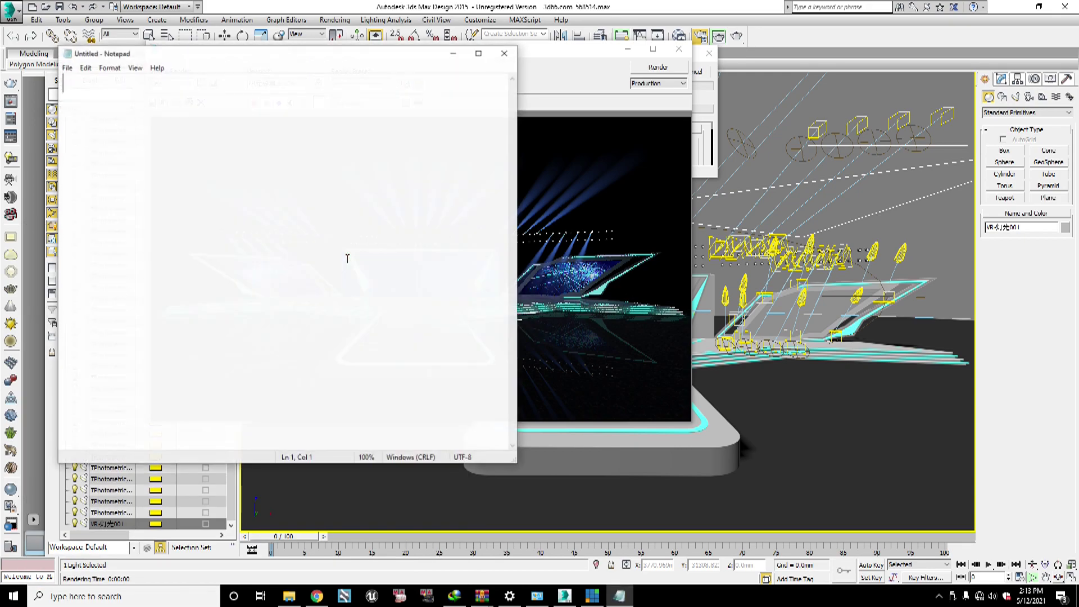
left_click_drag(337, 60, 592, 66)
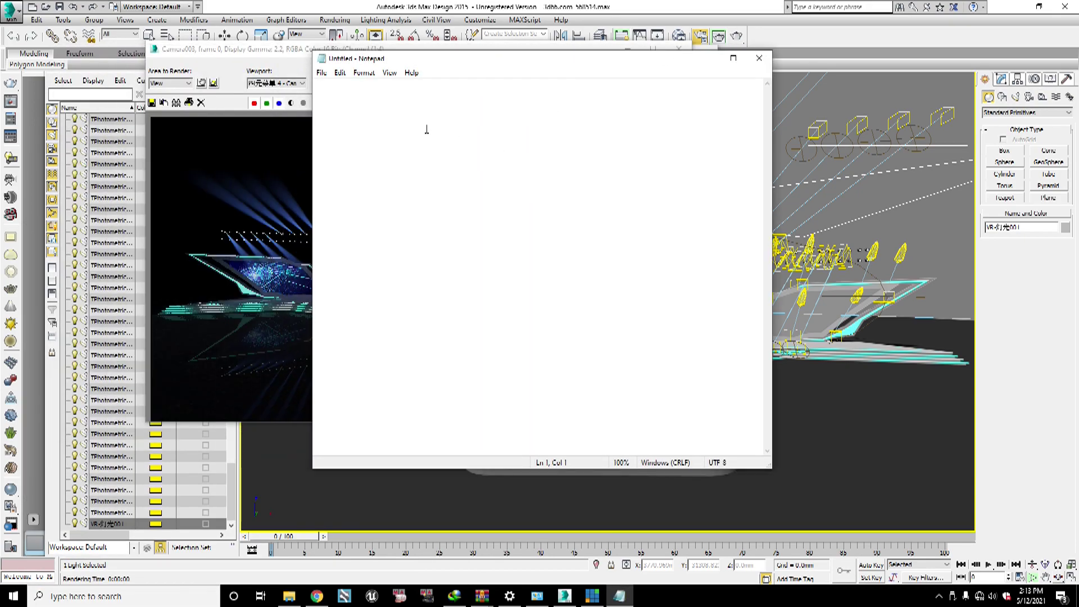
type("3840 x 21")
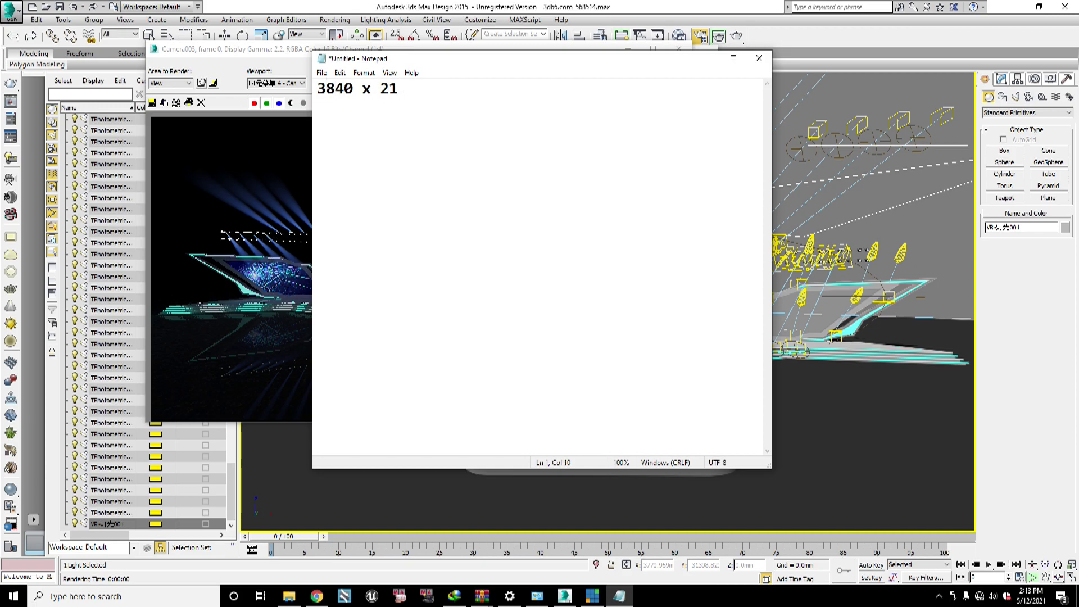
type("60")
Step: Reposition the Notepad note, highlight its whole resolution text, and minimize it to uncover the render
key("ctrl+a")
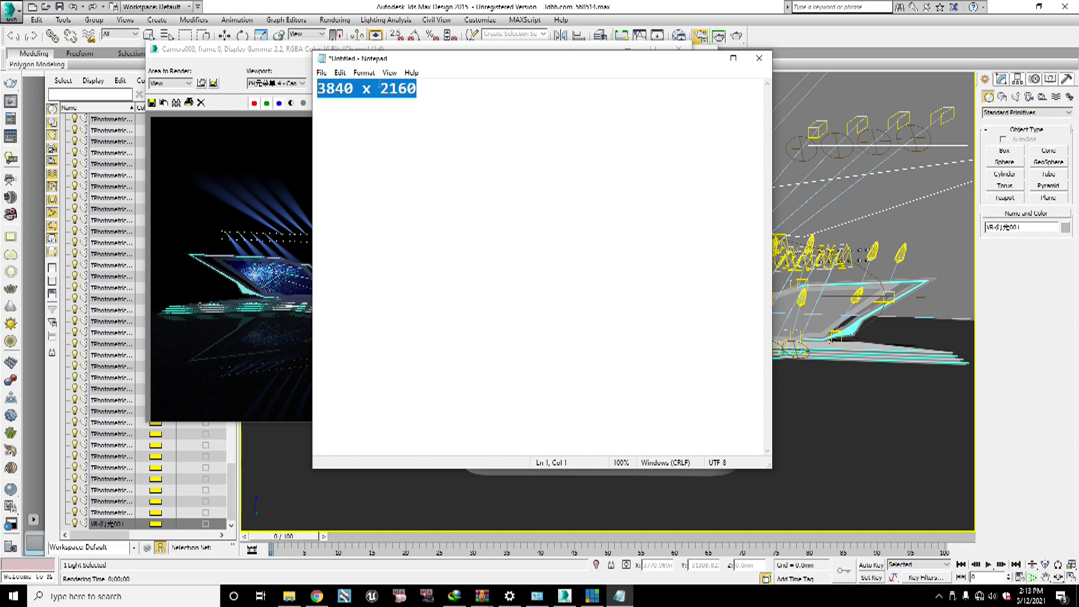
left_click(340, 73)
left_click(342, 75)
left_click(455, 103)
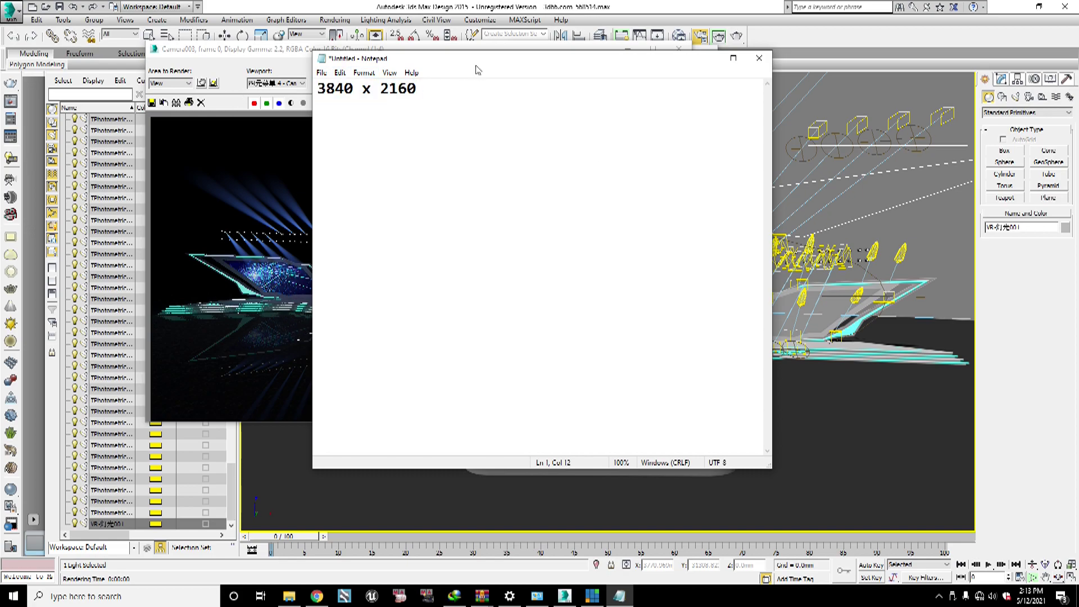
left_click_drag(476, 67, 548, 153)
key("ctrl+a")
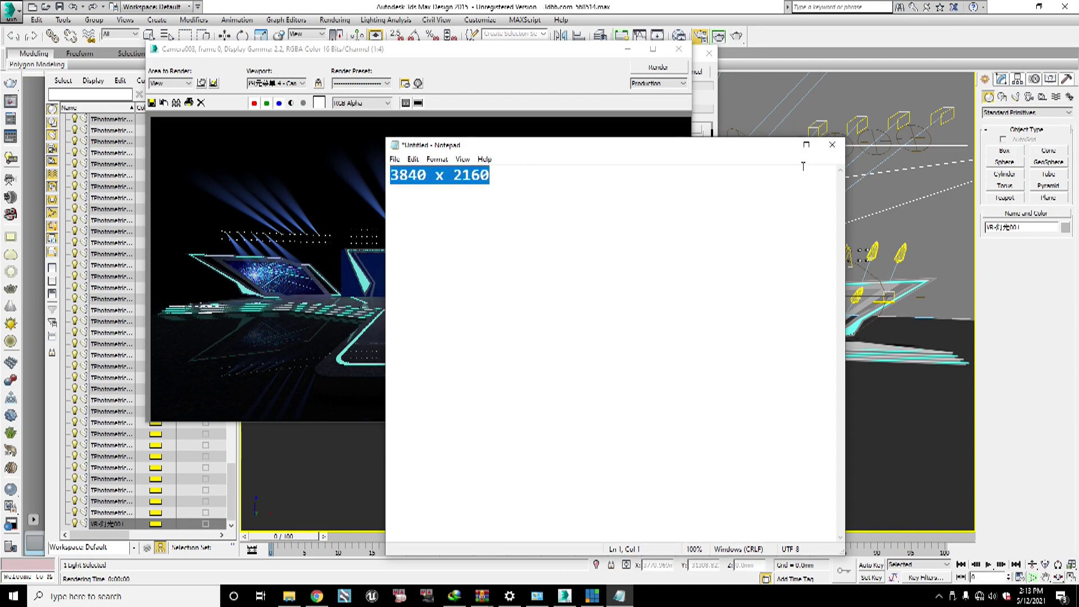
left_click(779, 147)
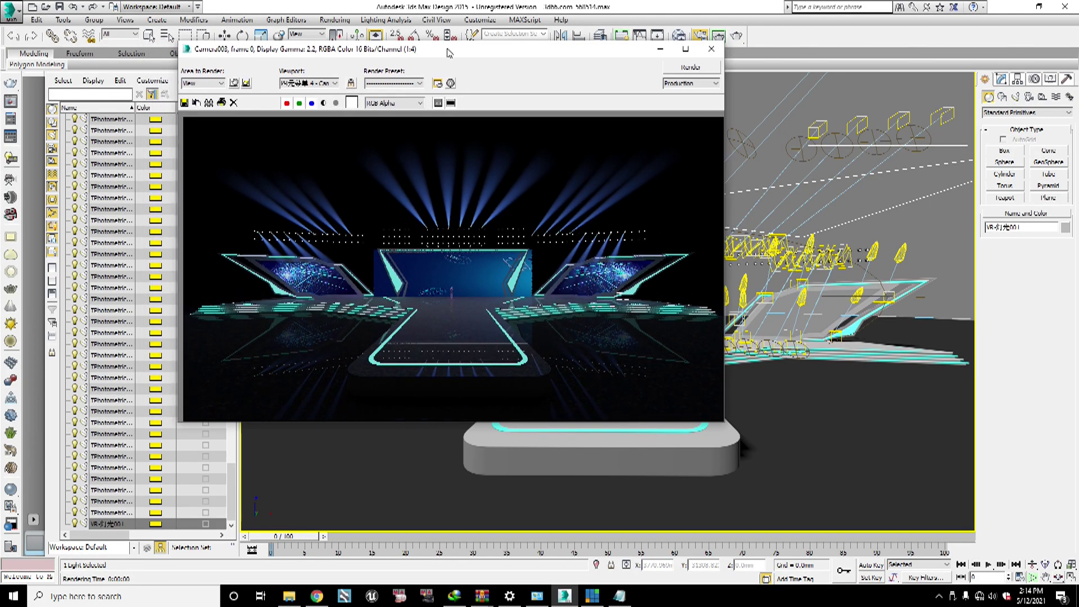
Step: Shift the rendered frame window slightly, bring up the resolution note for reference, and minimize it again
left_click_drag(415, 53, 418, 65)
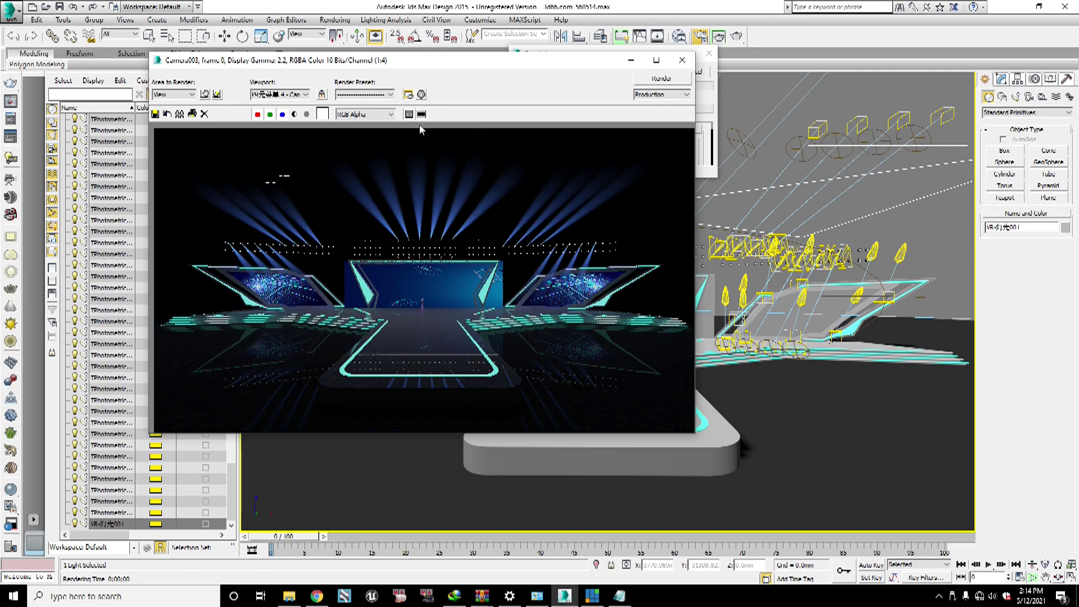
left_click(620, 596)
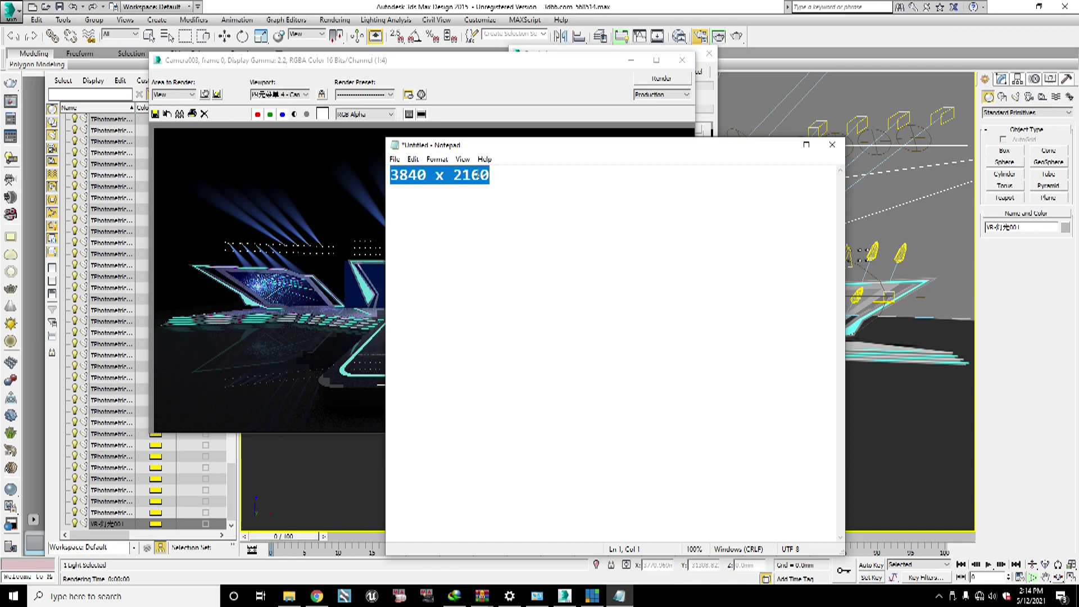
left_click(780, 145)
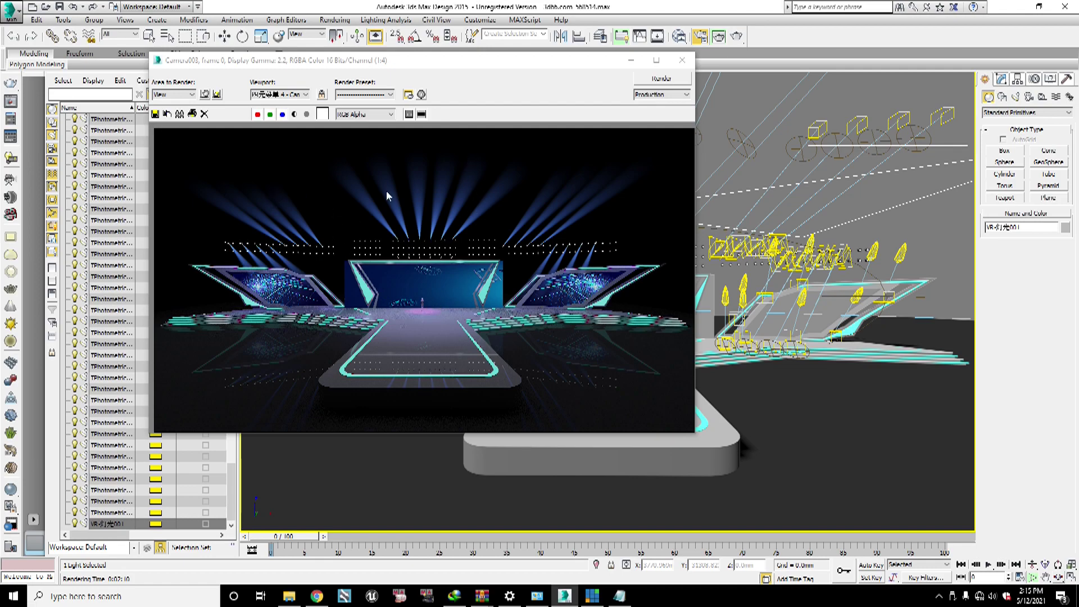
Step: Start saving the finished Camera003 render as an image and browse to the Desktop folder
right_click(307, 186)
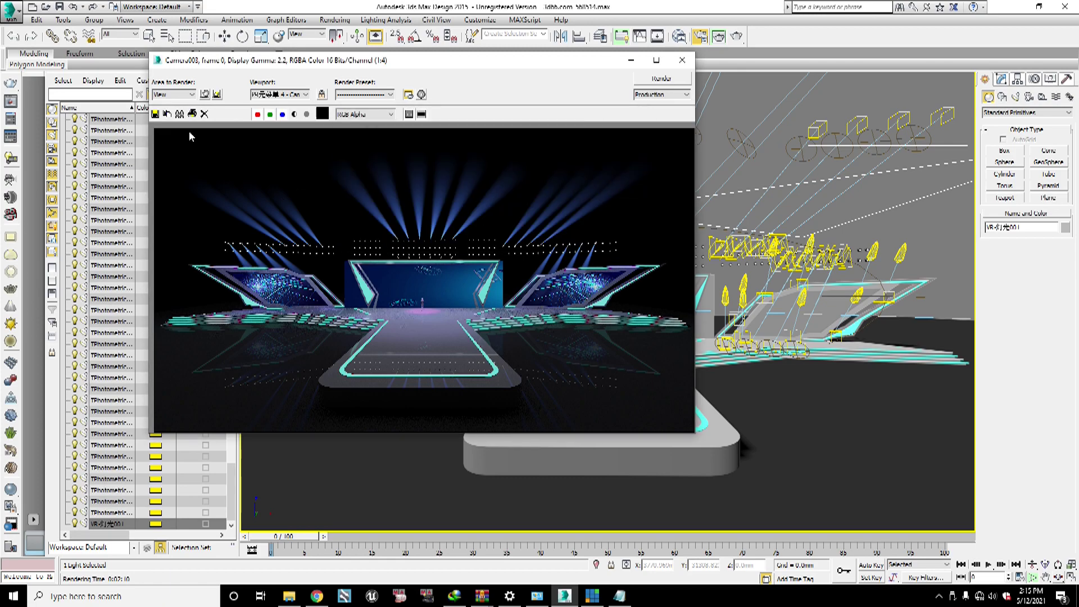
left_click(155, 113)
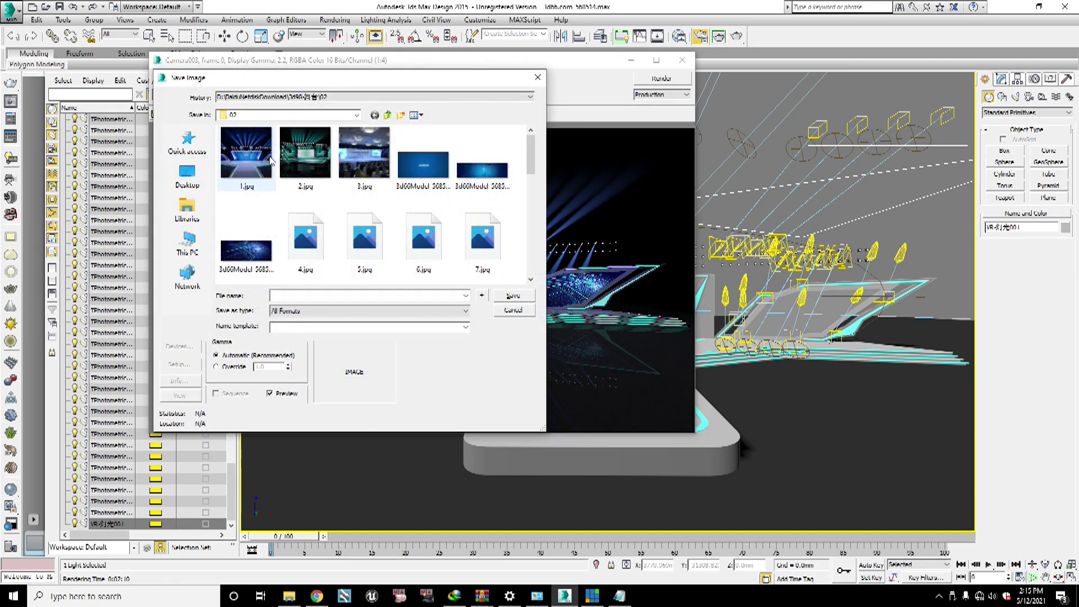
left_click(190, 182)
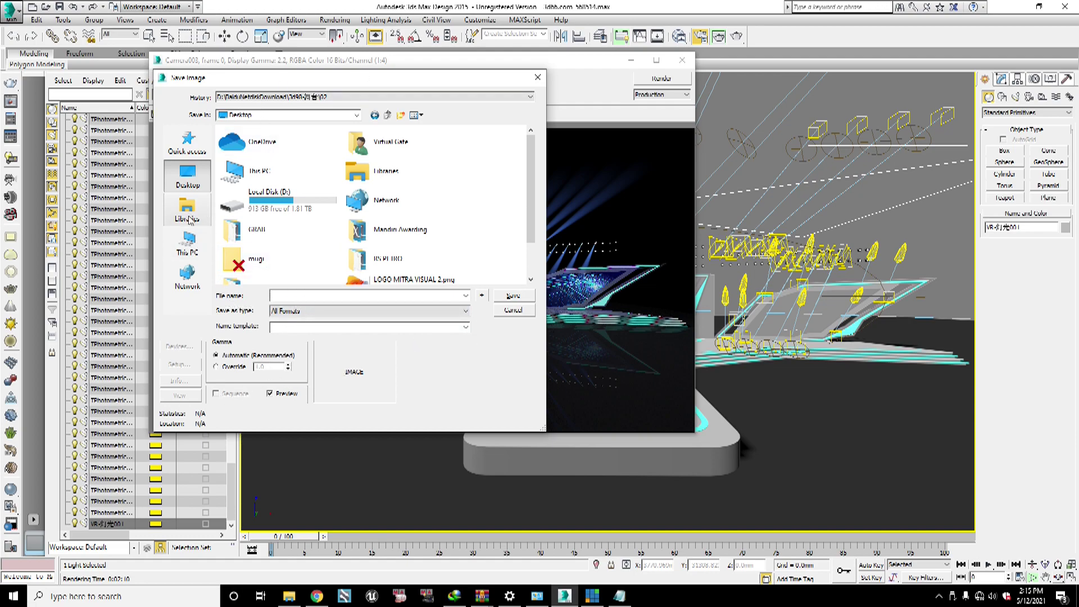
left_click(188, 243)
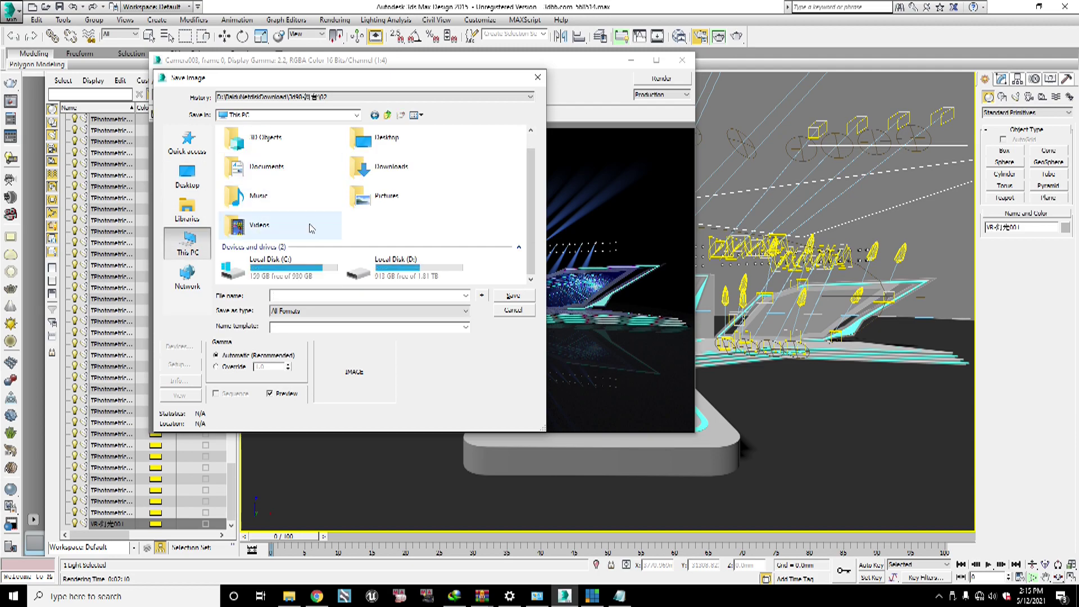
double_click(387, 147)
Step: Create a Desktop folder named "TUTORIAL VMIX VIRTUAL SET" and open it as the save location
left_click(400, 115)
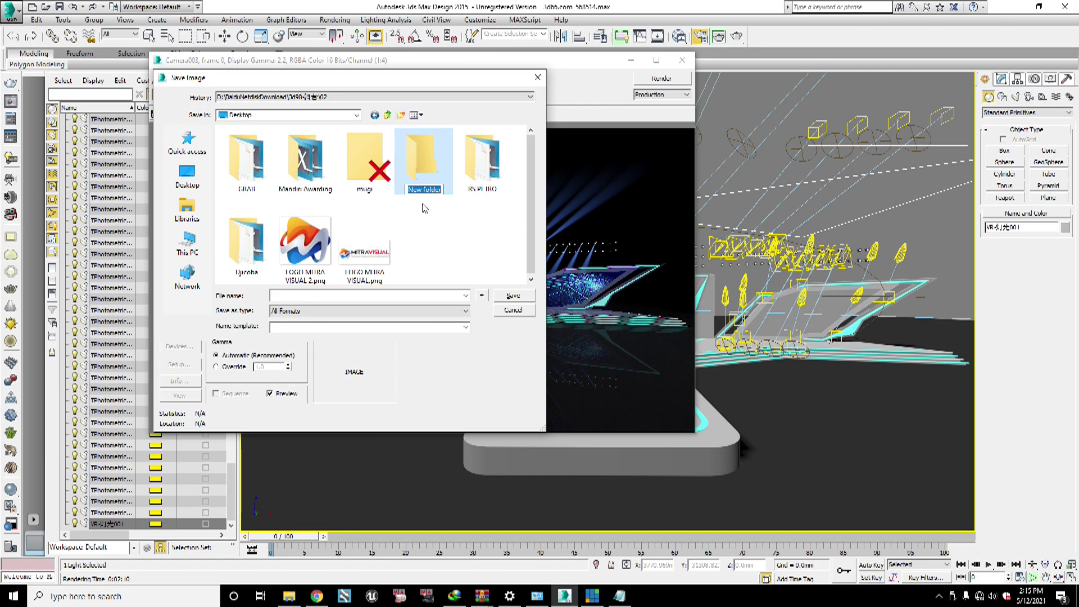
type("TUTOTIAL")
key("BackSpace")
key("BackSpace")
key("BackSpace")
type("RIAL VMIX VII")
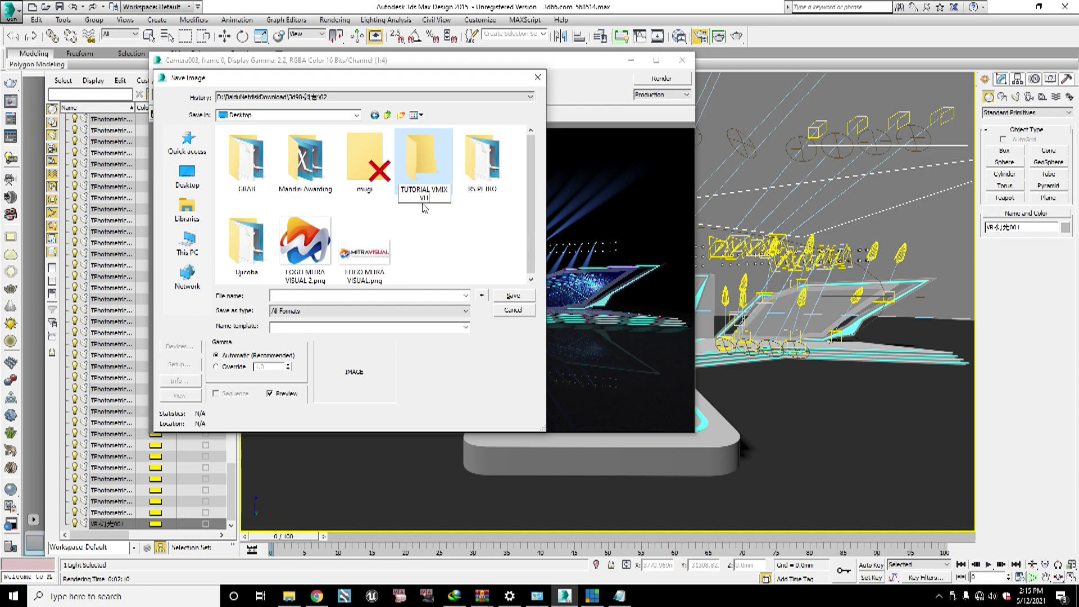
type("IAL SET")
key("Return")
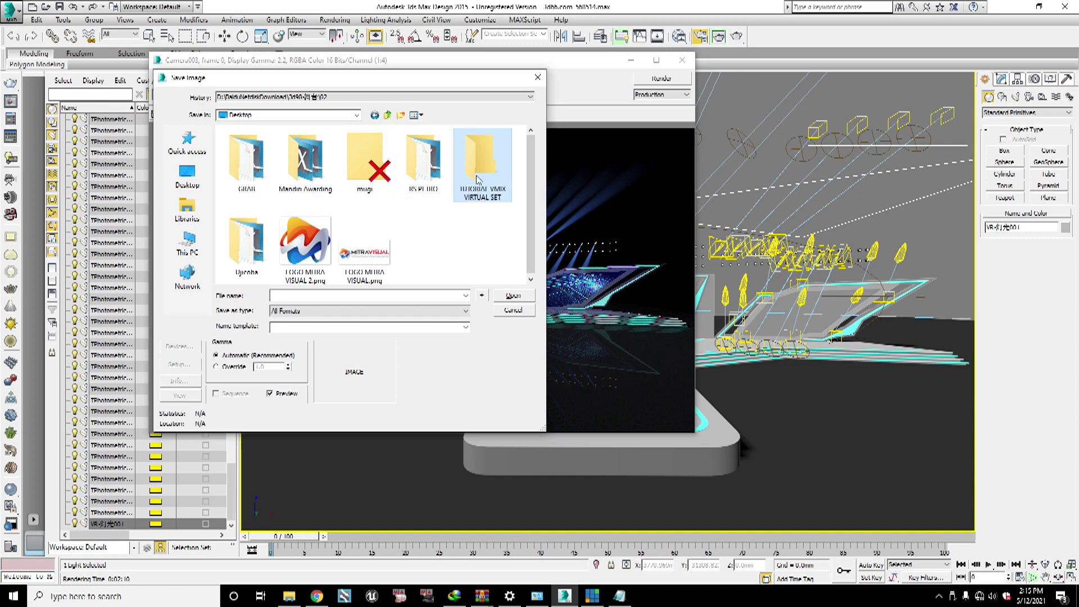
key("Return")
Step: Save the render as "Master Stage" in JPEG format with quality 100 and the largest file size
left_click(342, 295)
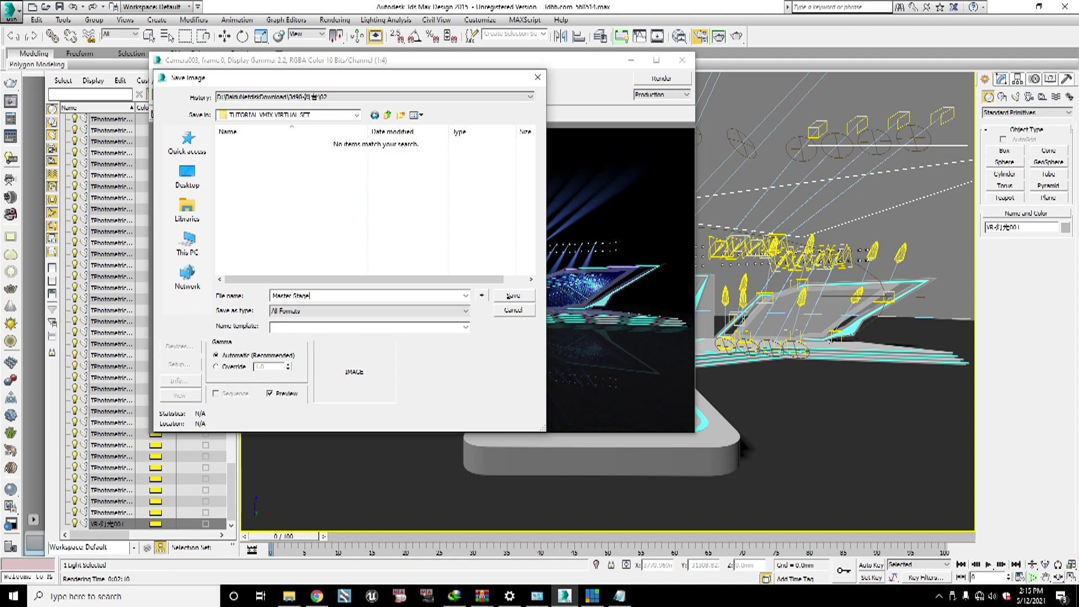
left_click(520, 298)
left_click(465, 311)
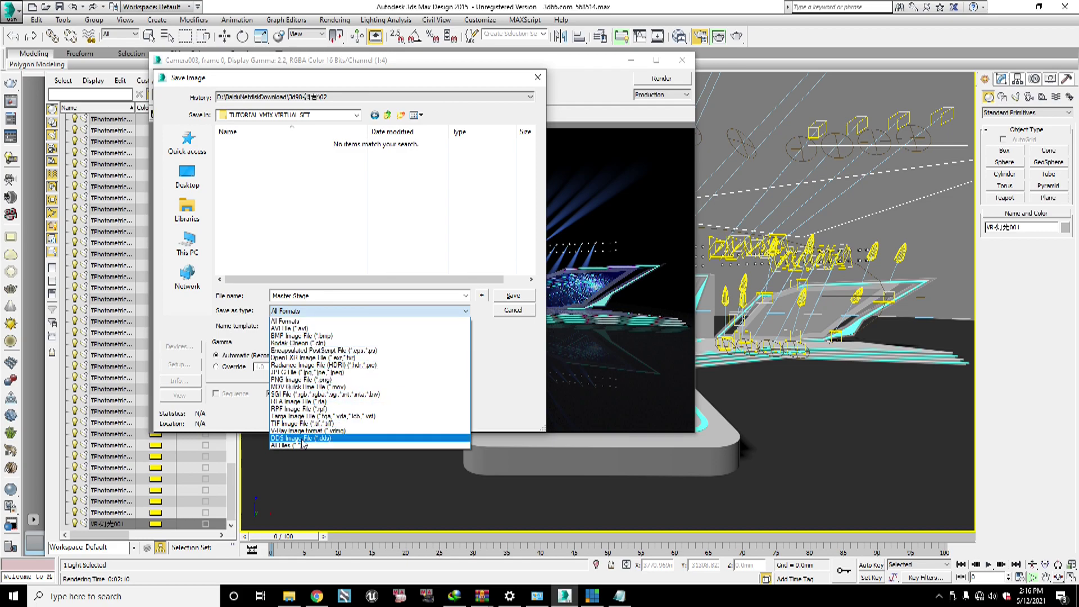
left_click(301, 372)
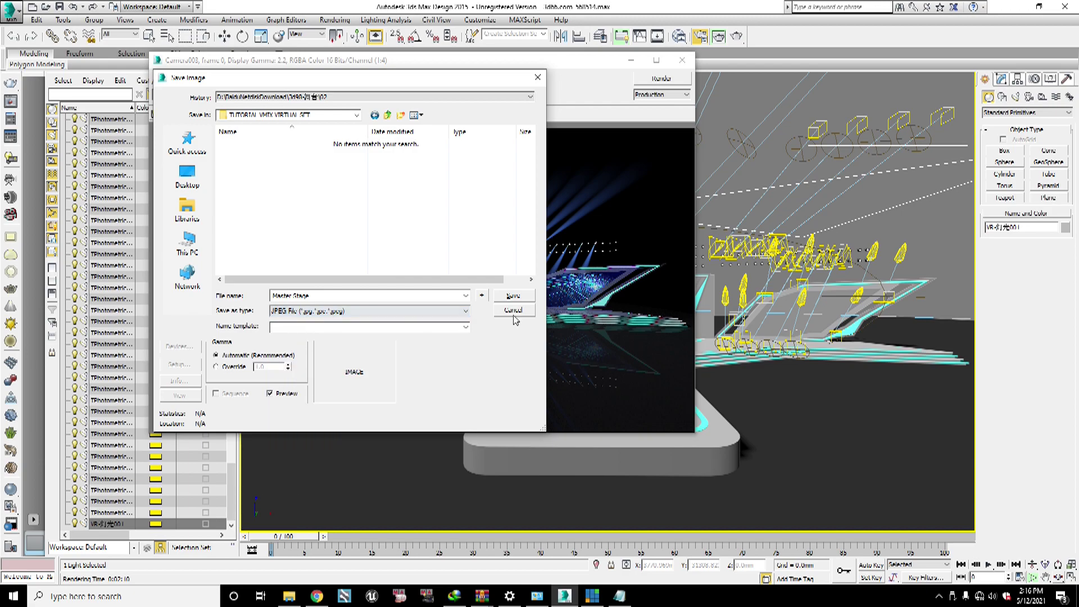
left_click(514, 296)
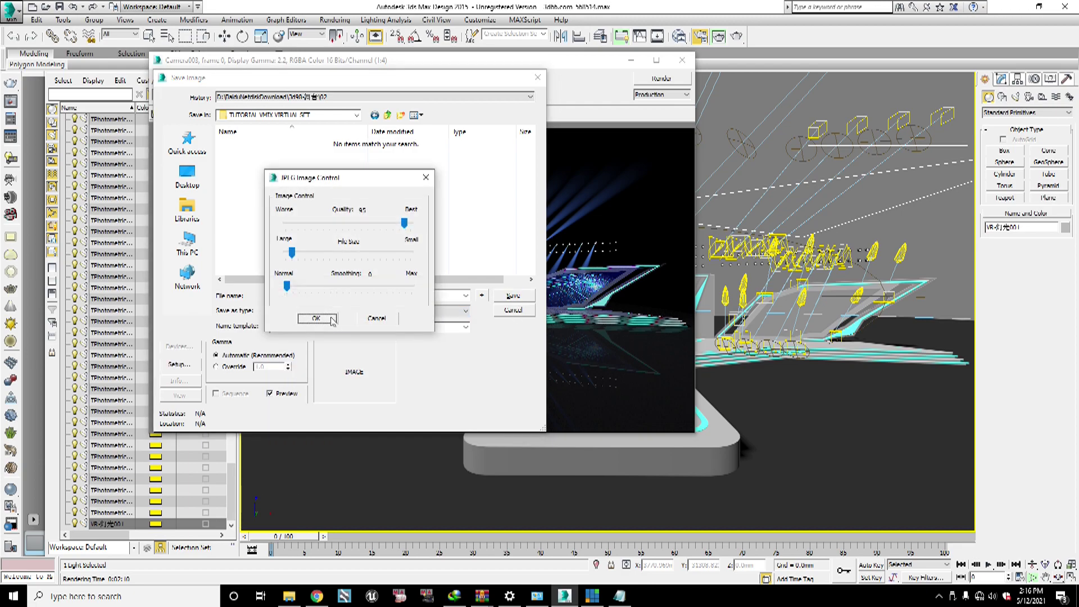
left_click_drag(292, 254, 285, 254)
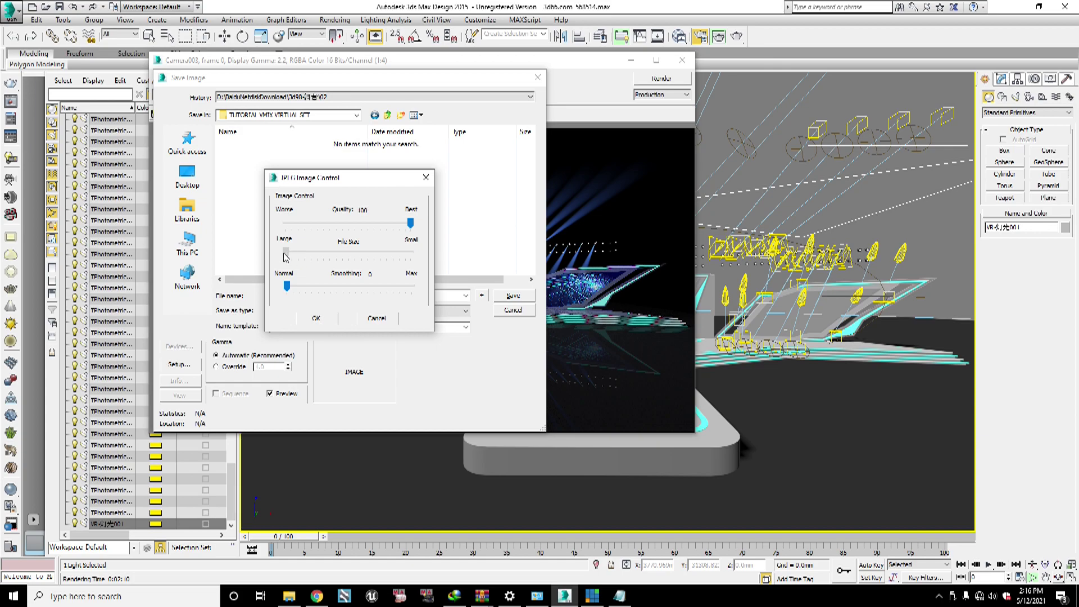
left_click(316, 318)
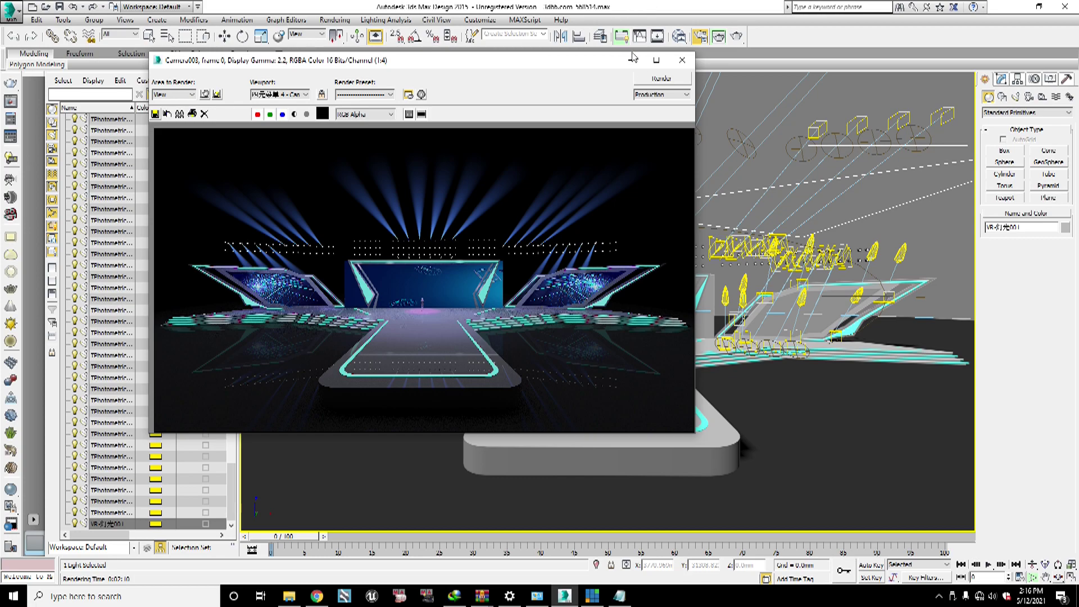
Step: Close the rendered frame and the render setup, and save the changes to the modified scene
left_click(678, 66)
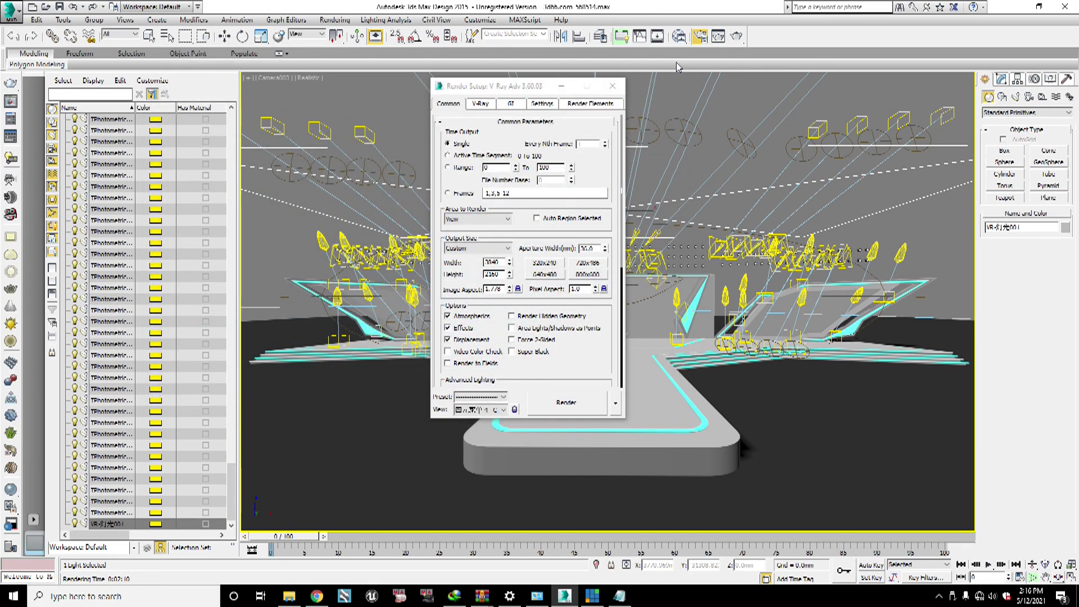
left_click(612, 86)
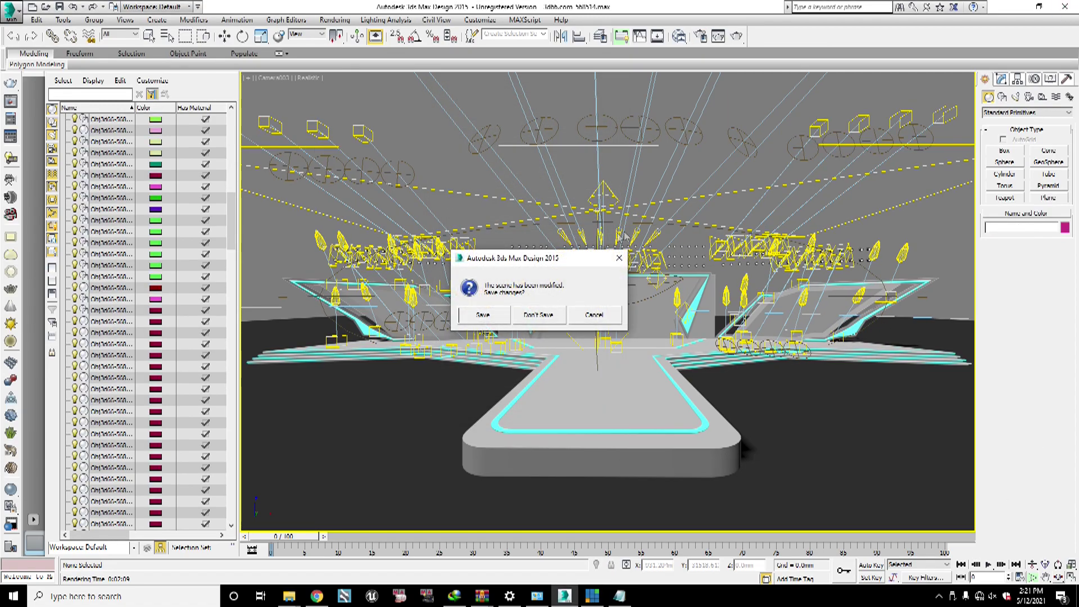
left_click(494, 316)
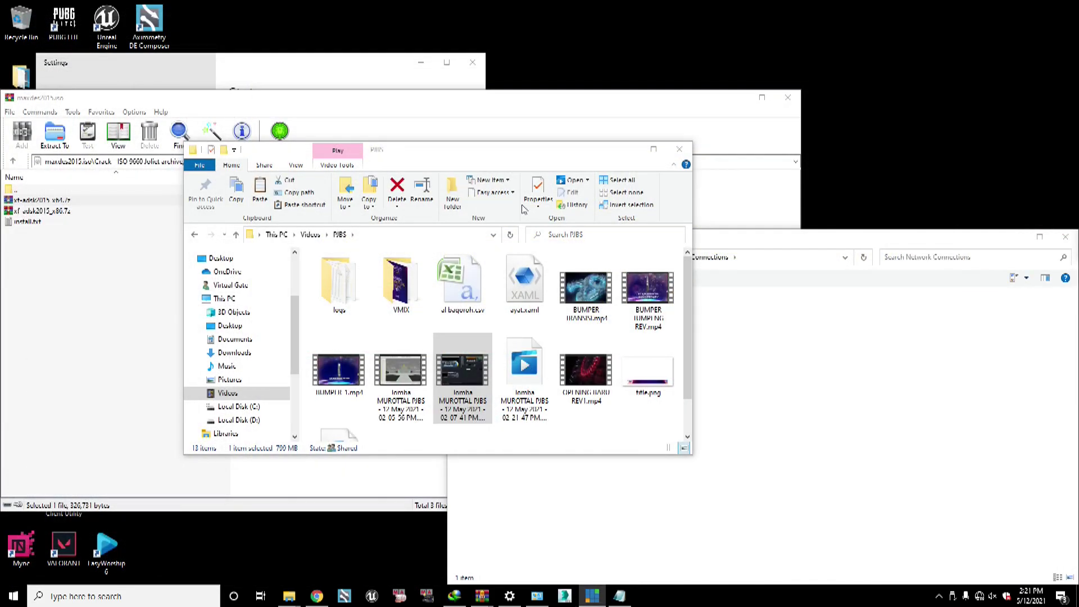
Step: Close the leftover PJBS folder, Network Connections and network Settings windows on the desktop
left_click(679, 149)
left_click_drag(877, 241, 506, 225)
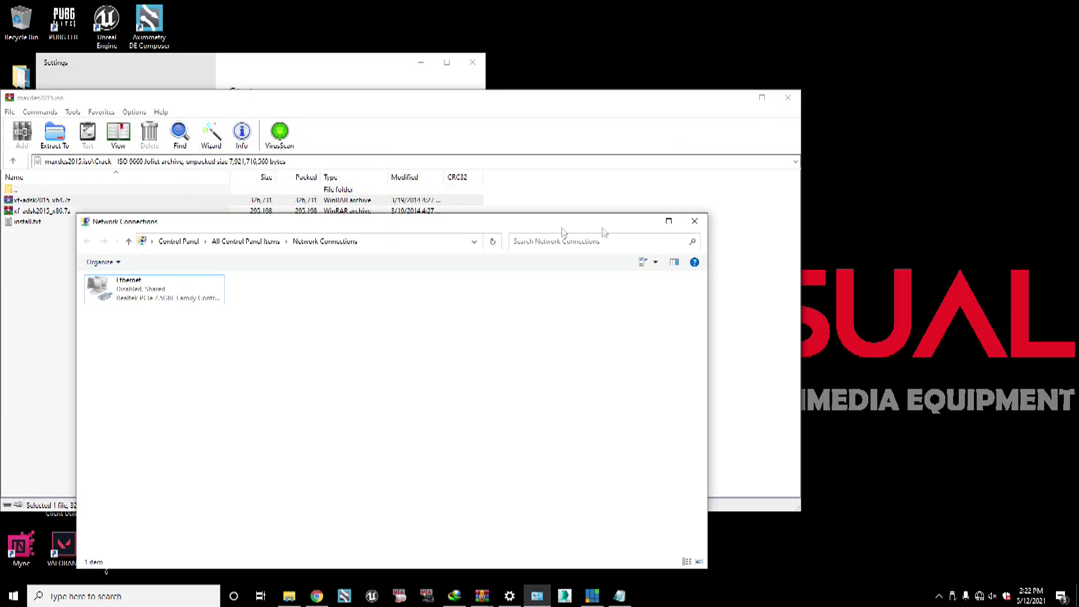
left_click(653, 225)
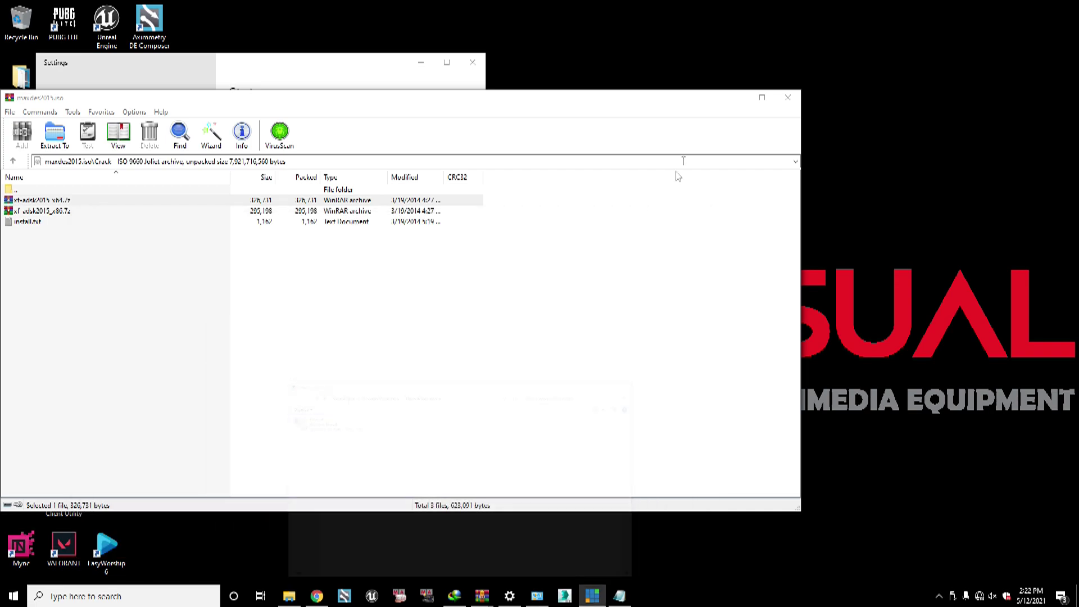
left_click(467, 88)
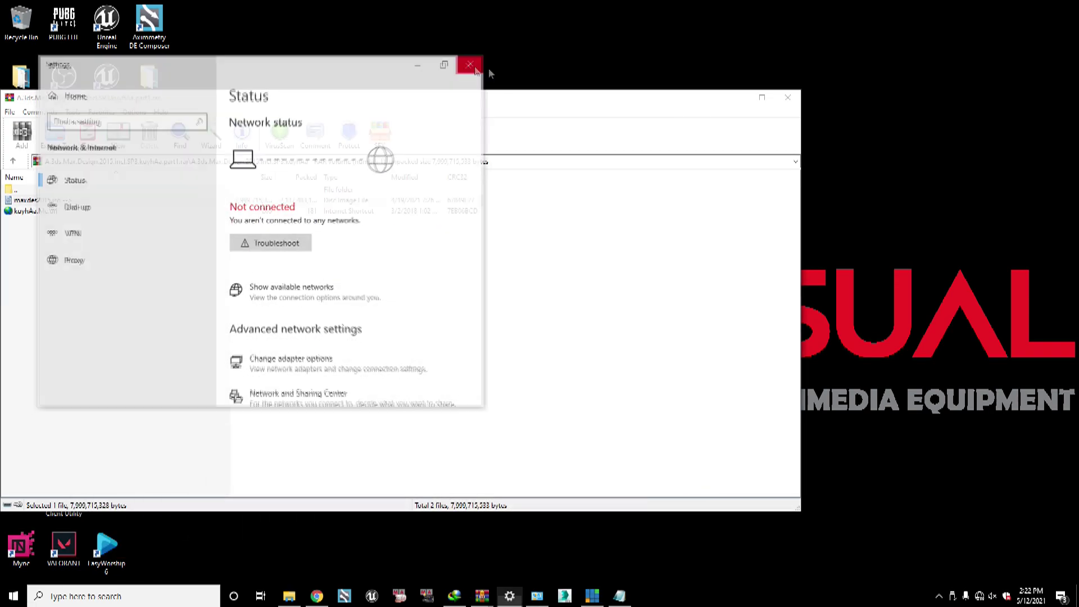
left_click(473, 62)
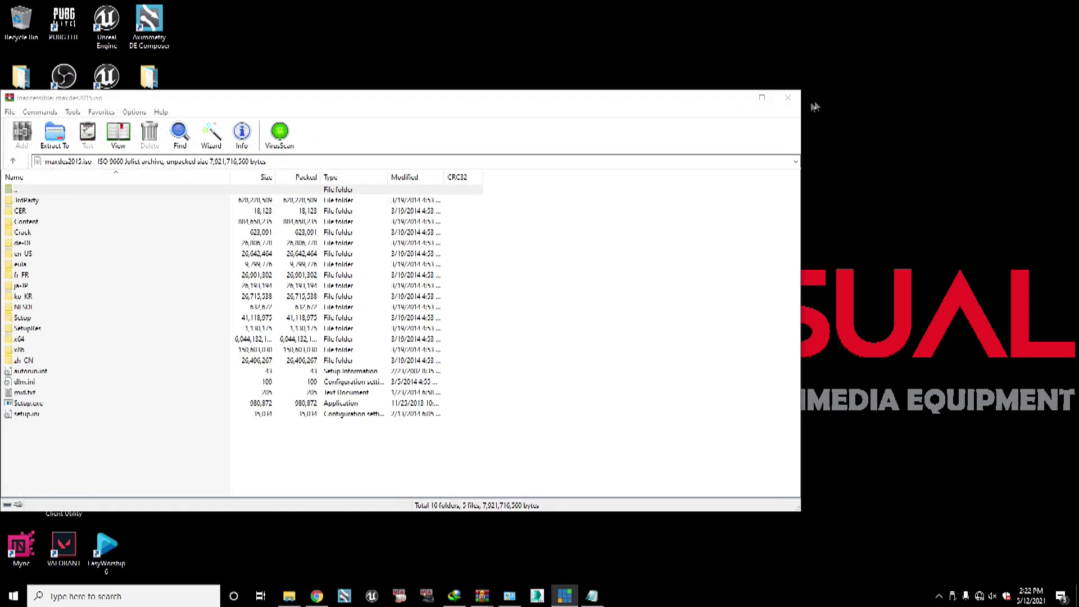
Step: Close the leftover maxdes2015.iso archive window to clear the desktop
left_click(781, 101)
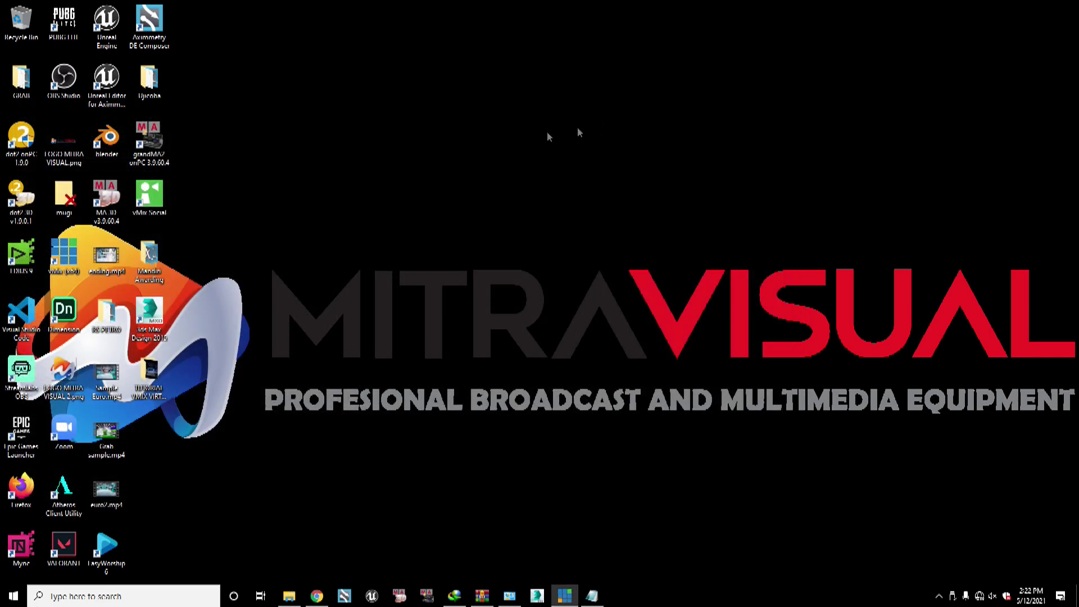
right_click(385, 113)
left_click(406, 145)
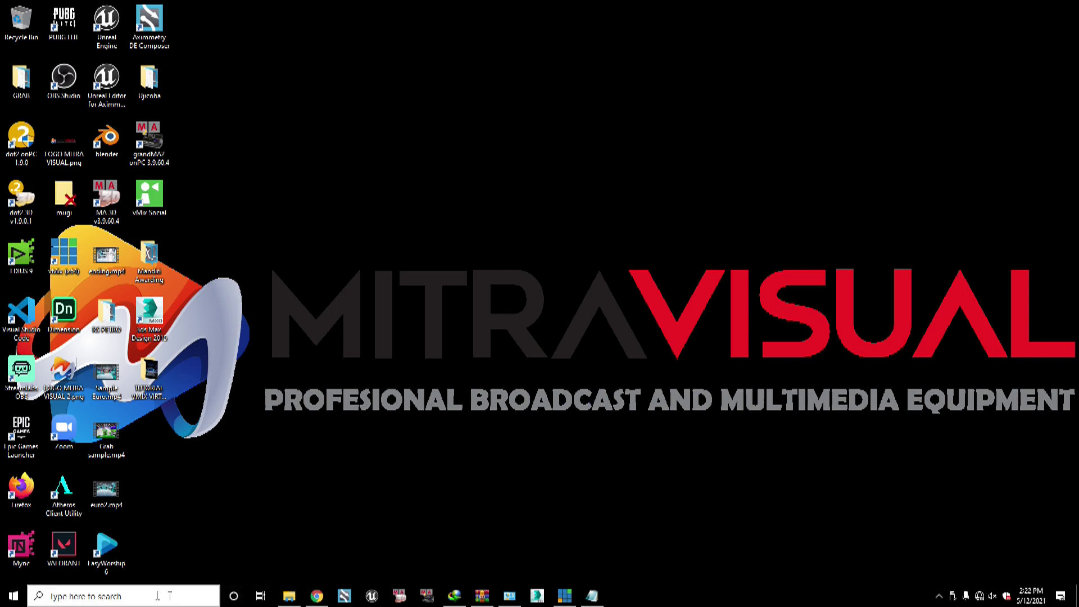
Step: Launch Adobe Photoshop 2020
left_click(14, 595)
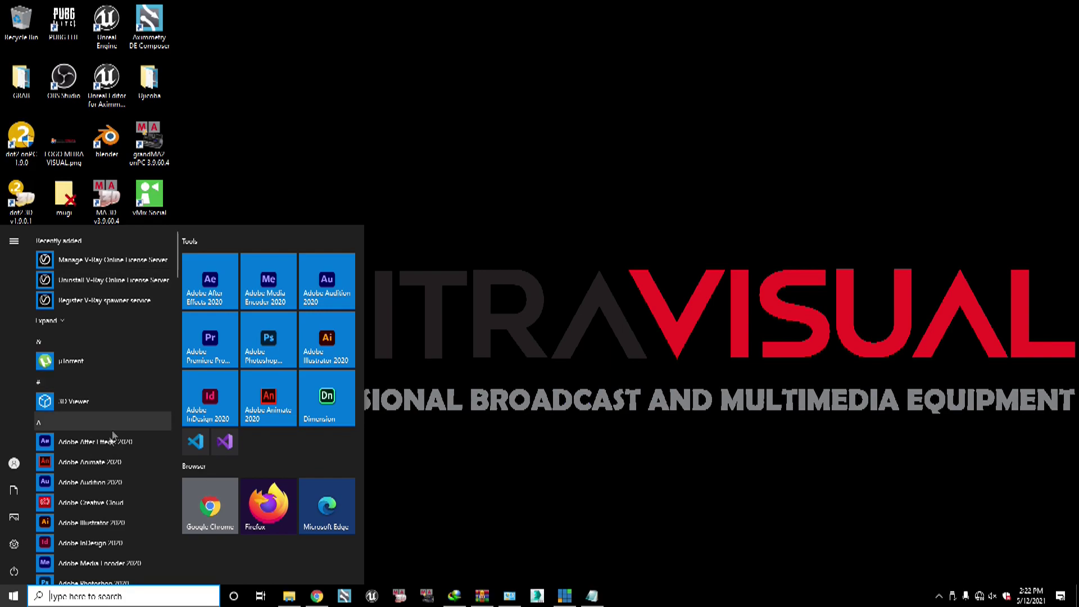
scroll(97, 447, "down", 2)
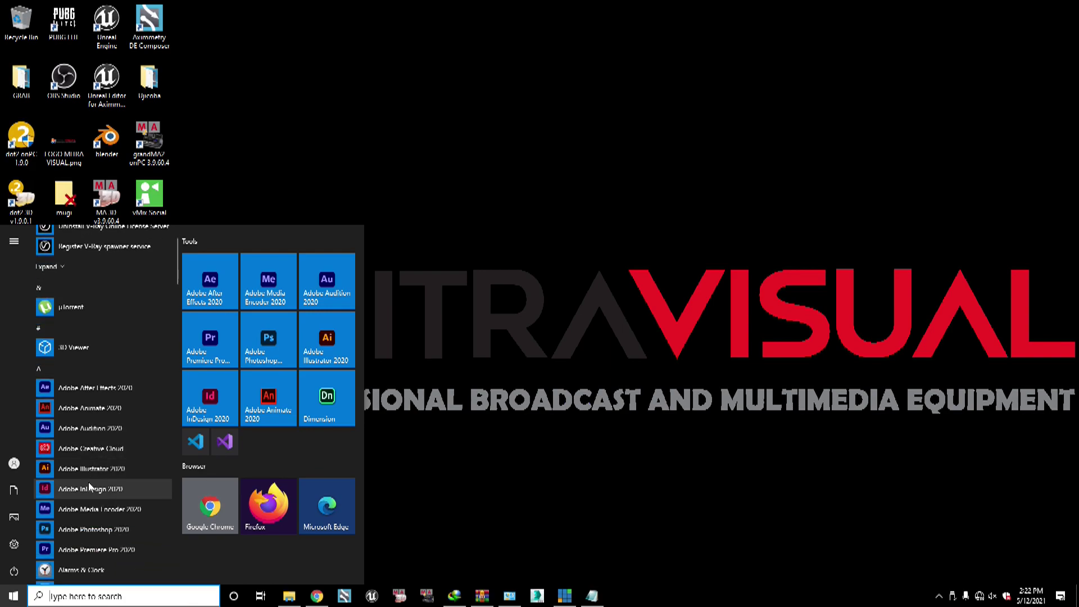
left_click(95, 529)
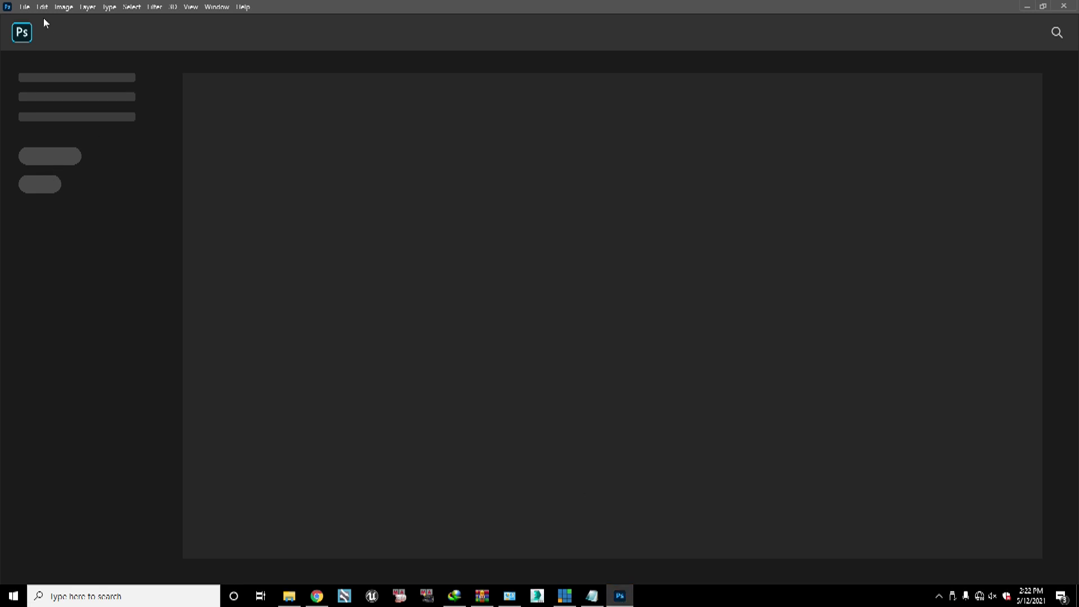
Step: Create a blank document from the HDTV 1080p film and video preset and collapse the History panel over the canvas
left_click(23, 7)
left_click(28, 19)
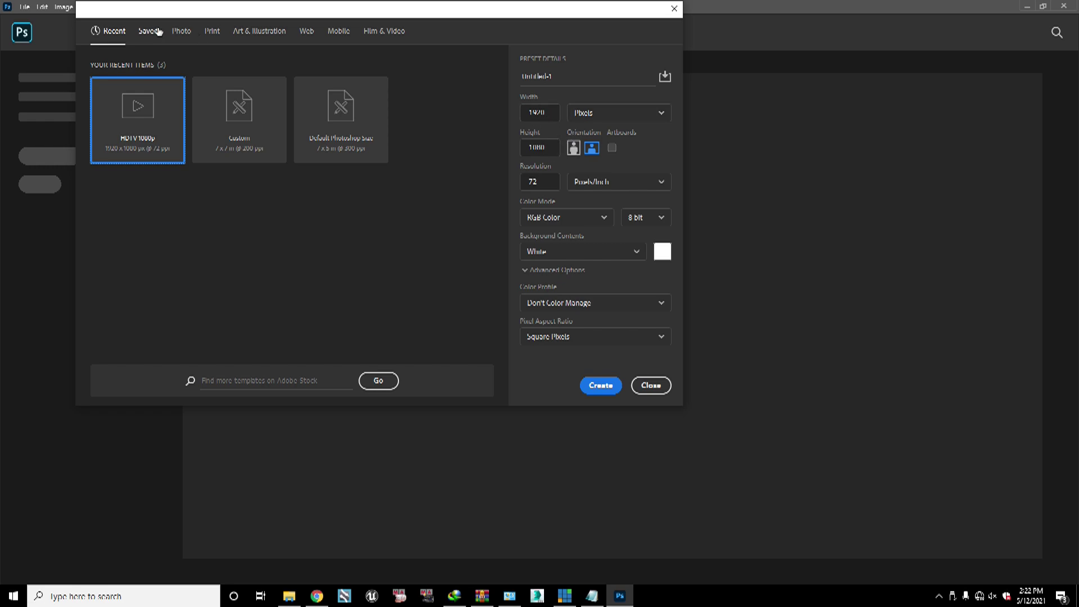
left_click(371, 33)
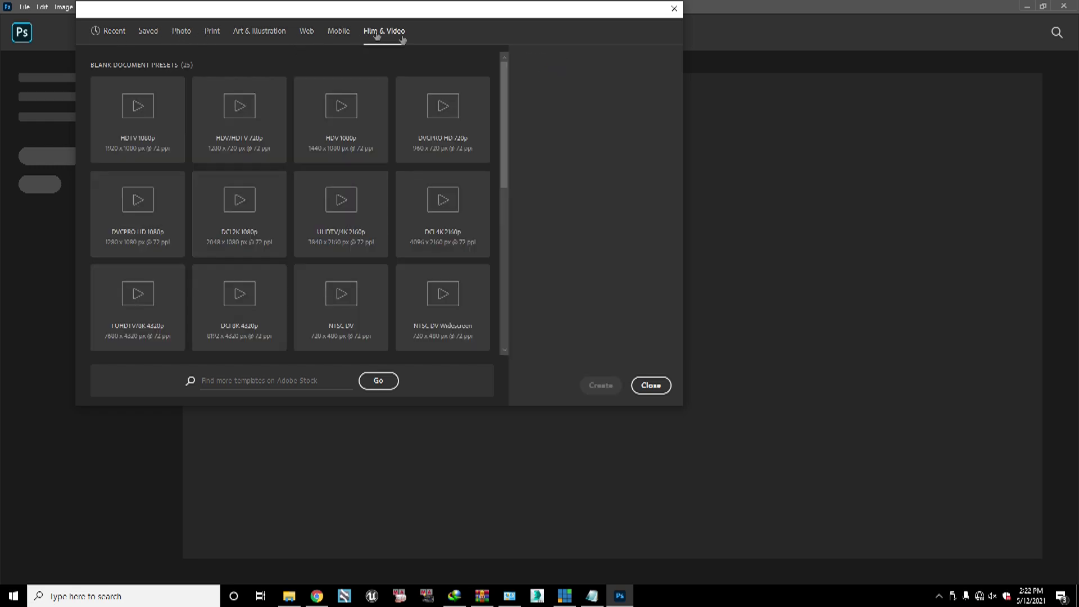
left_click(136, 123)
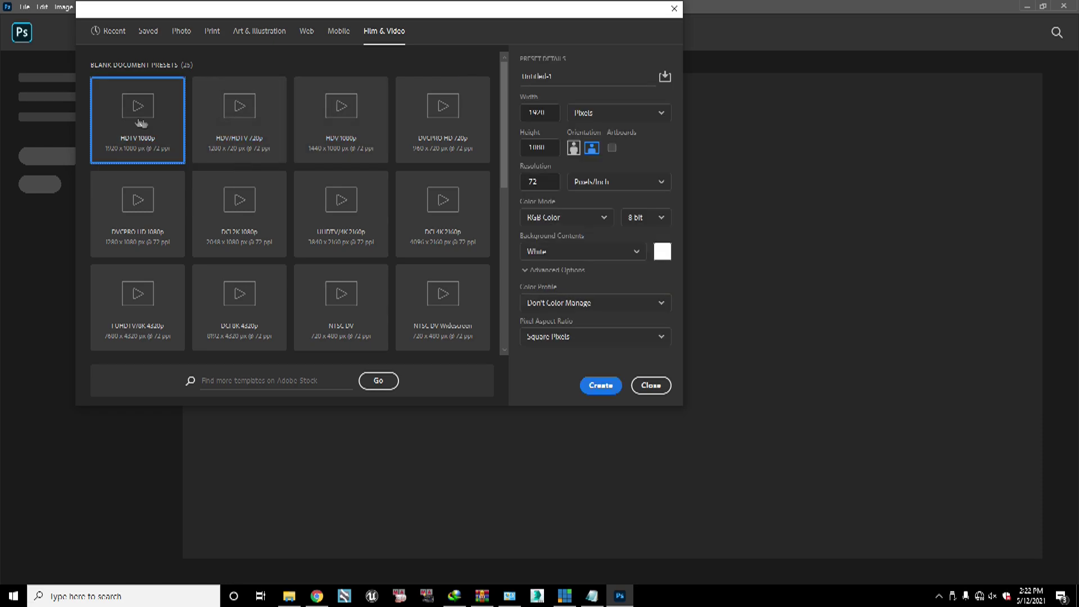
left_click(610, 387)
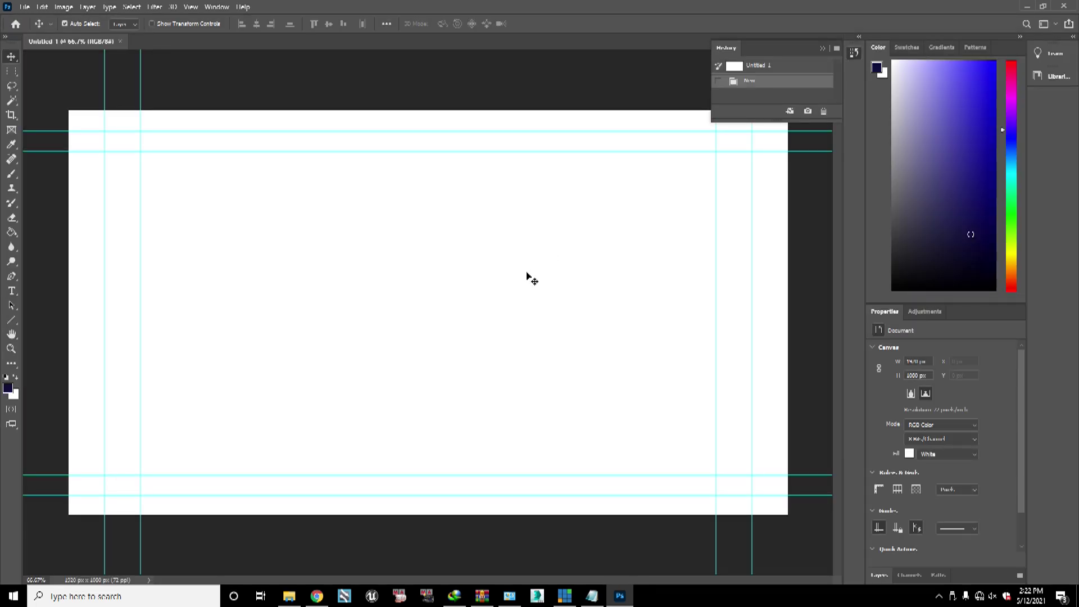
left_click(822, 48)
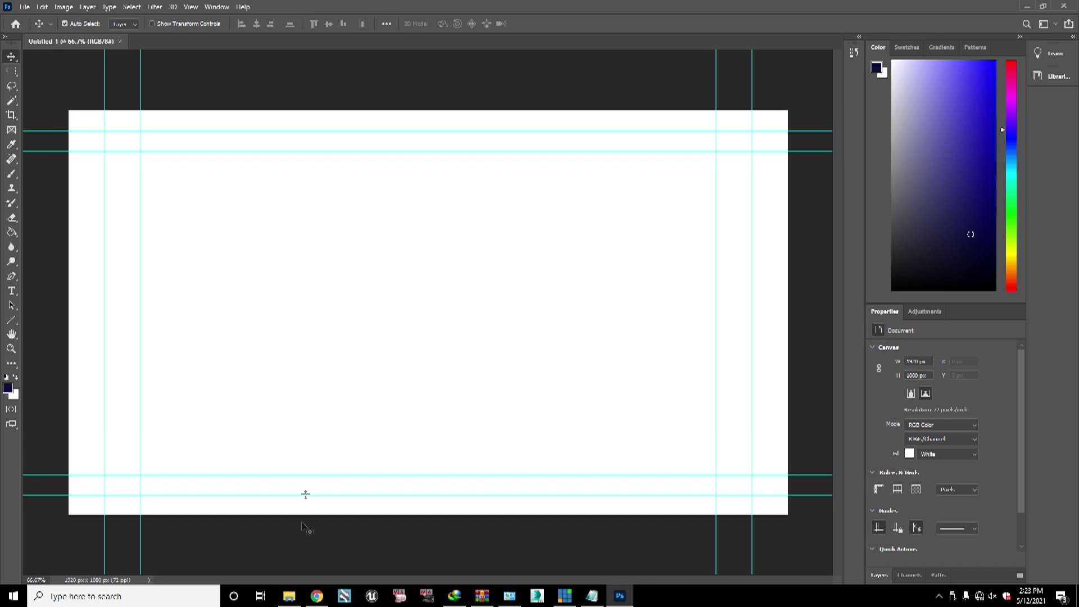
Step: Switch to a new File Explorer window and open the TUTORIAL VMIX VIRTUAL SET folder on the Desktop
mouse_move(287, 601)
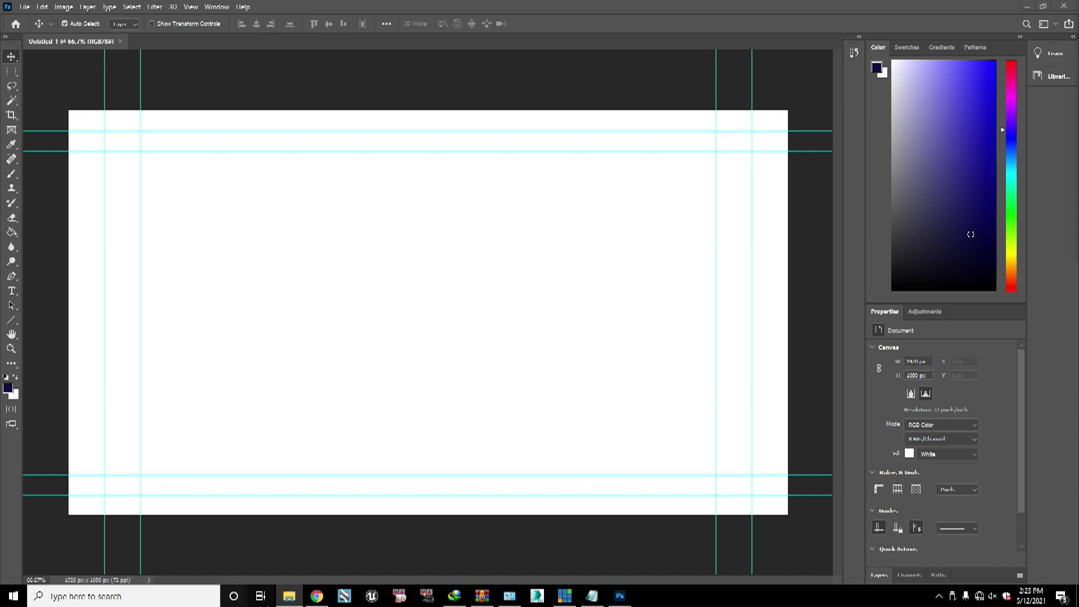
right_click(295, 597)
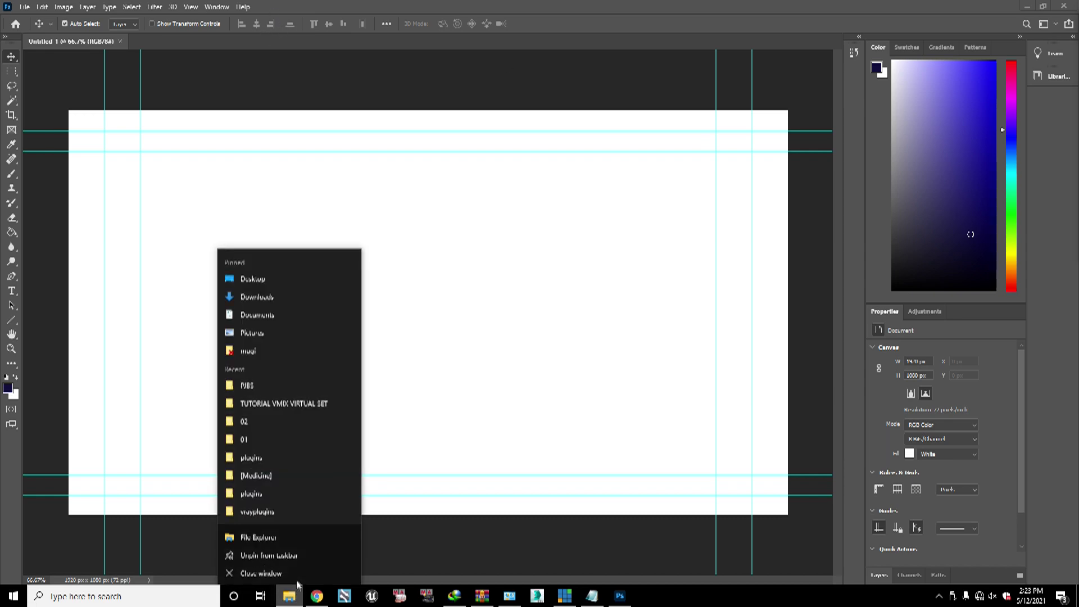
left_click(260, 536)
left_click_drag(640, 112, 607, 102)
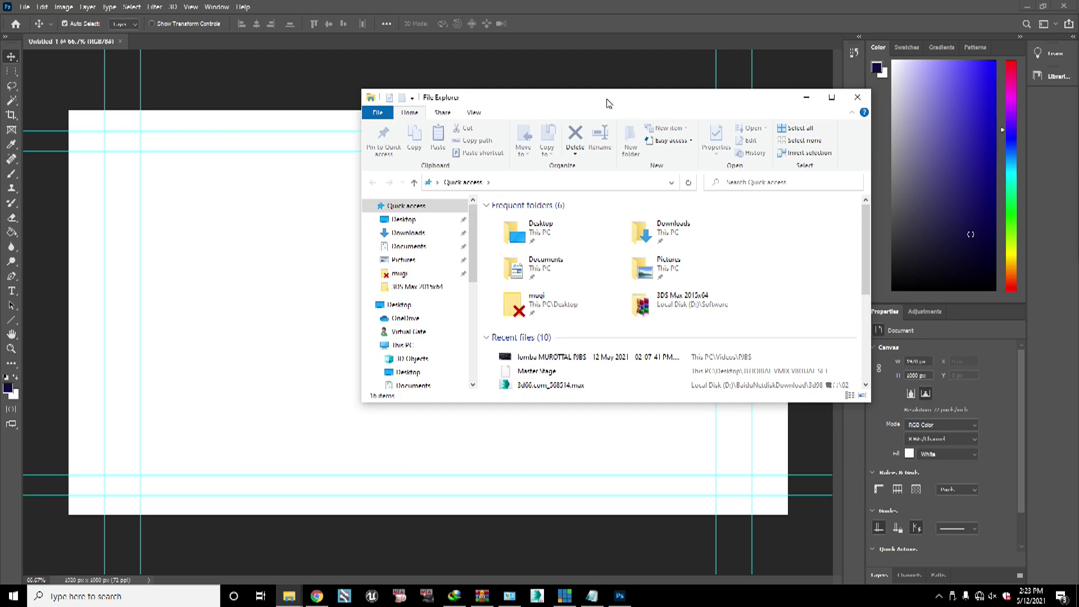
scroll(476, 243, "down", 2)
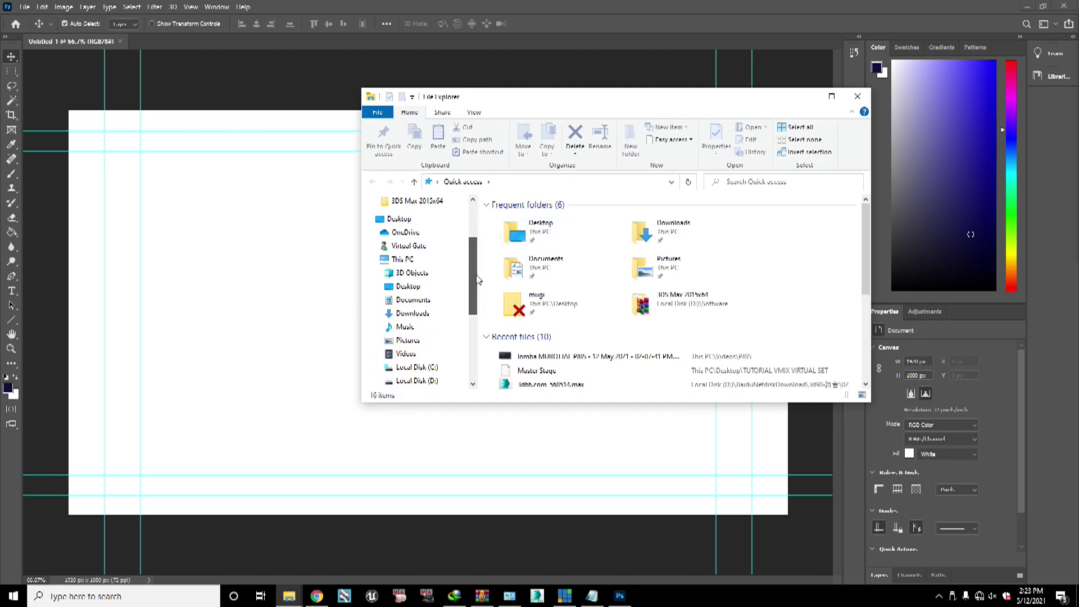
left_click_drag(477, 279, 476, 272)
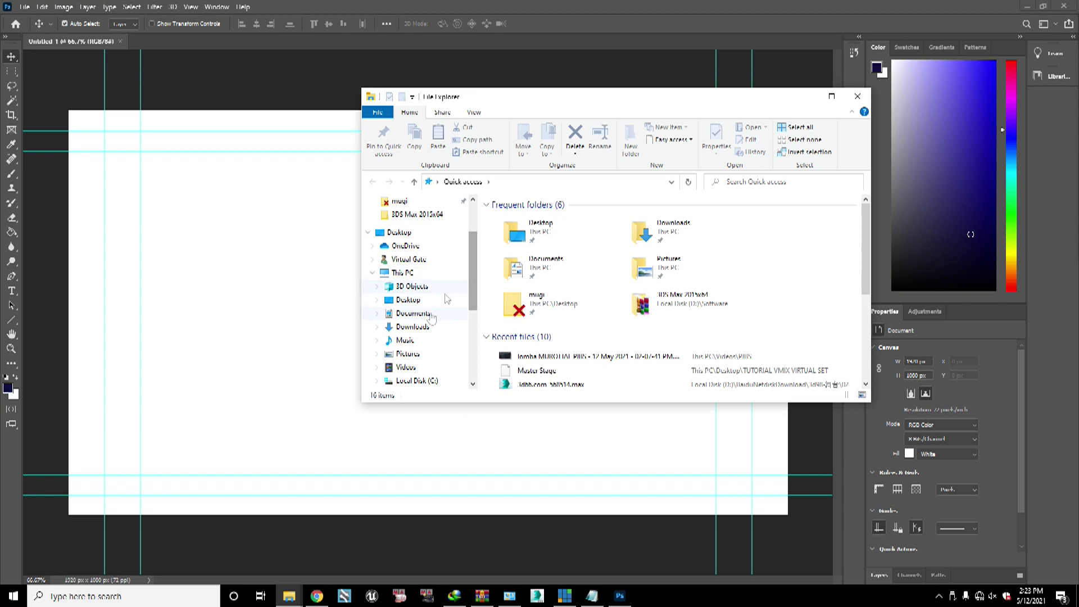
scroll(416, 298, "down", 1)
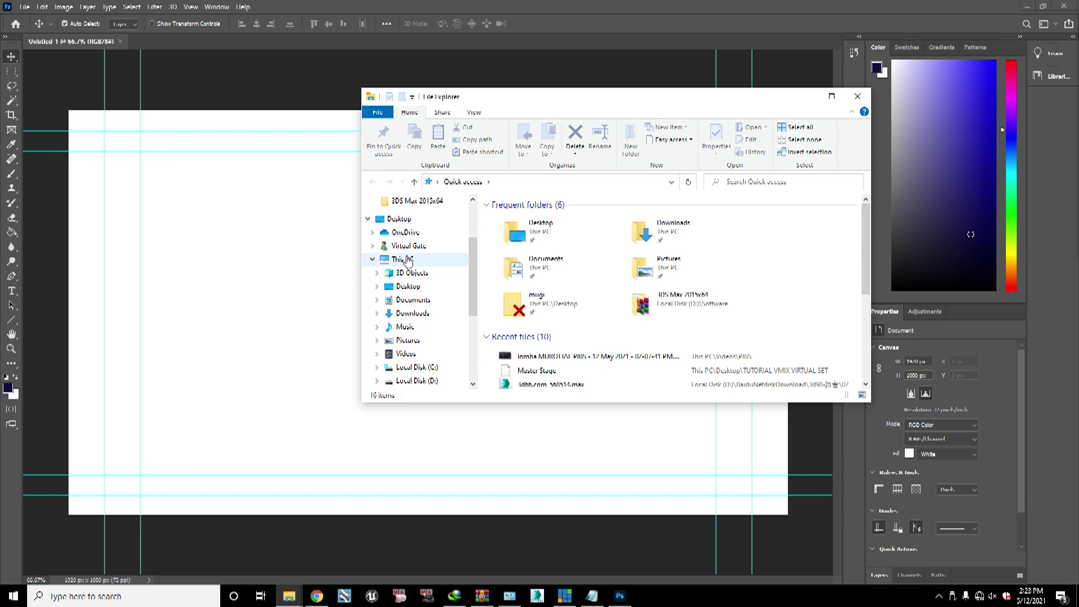
left_click(408, 286)
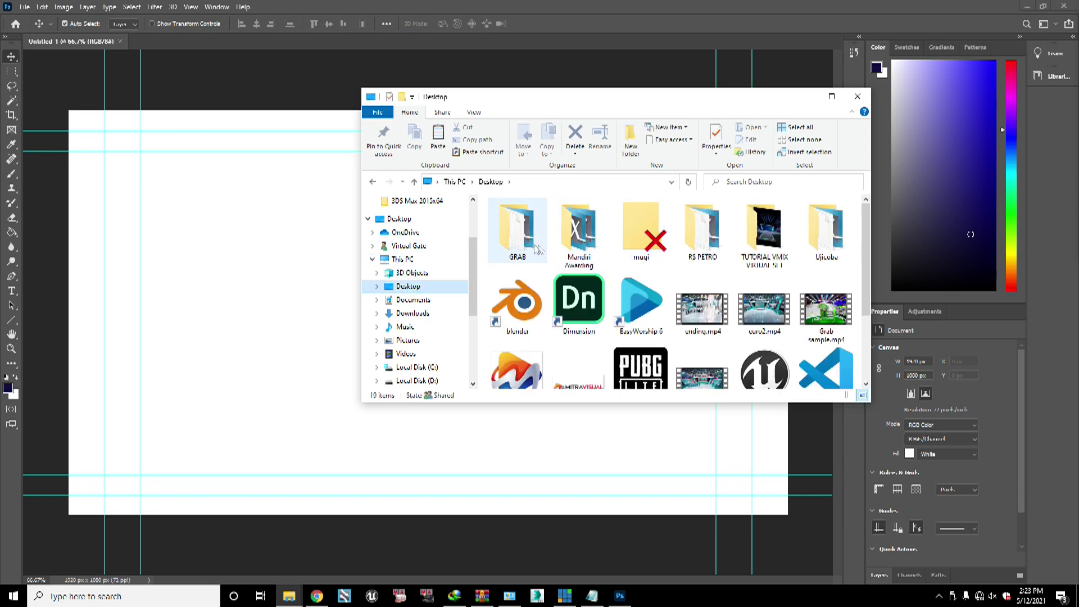
double_click(766, 237)
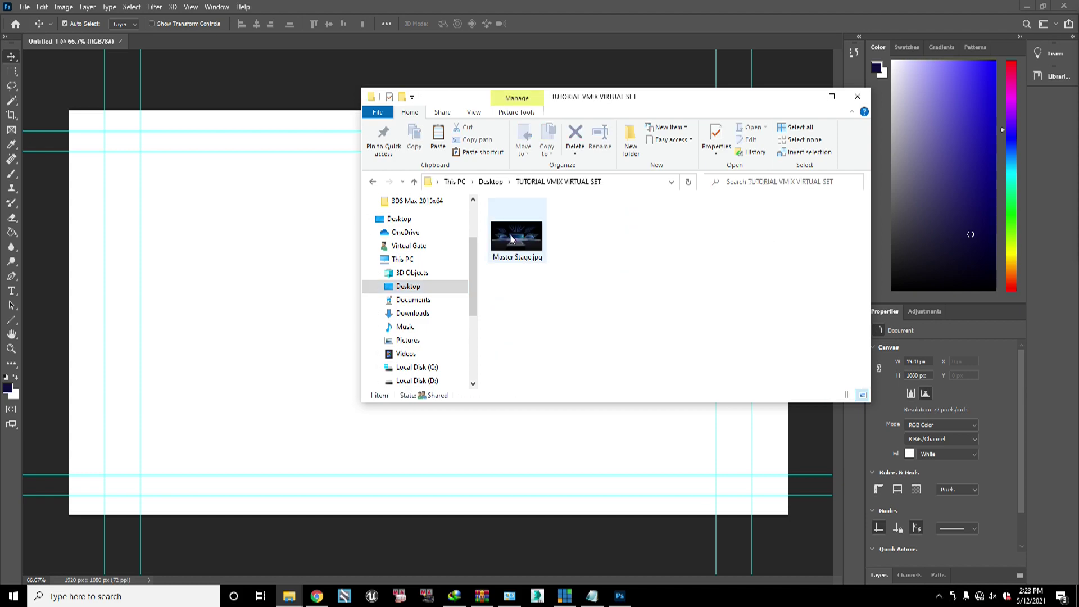
Step: Open Master Stage.jpg with Adobe Photoshop 2020, without making it the default app for .jpg files
right_click(509, 239)
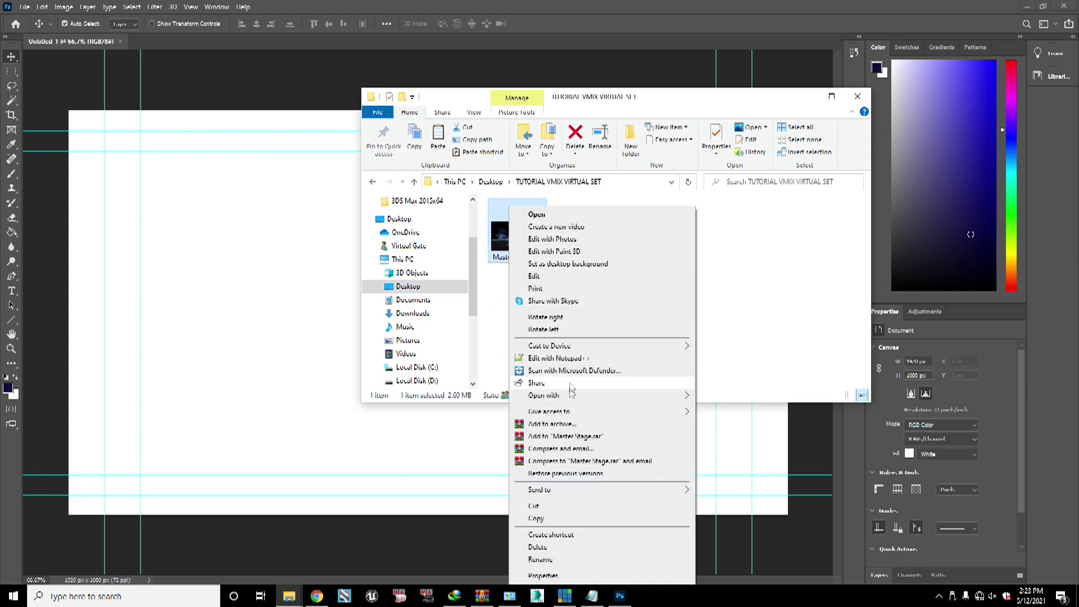
mouse_move(572, 396)
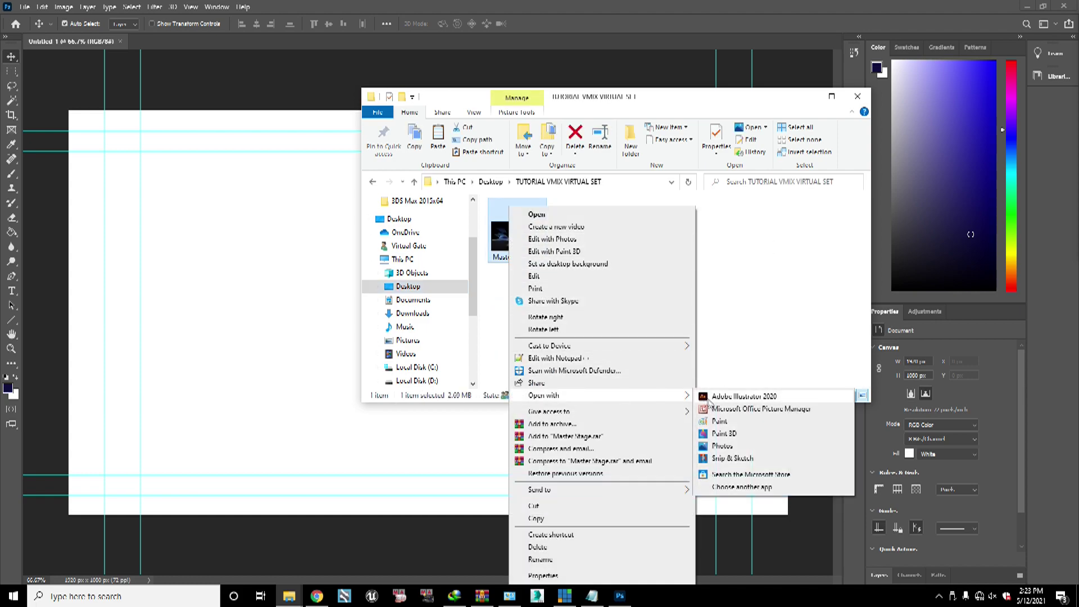
left_click(725, 487)
scroll(517, 334, "down", 2)
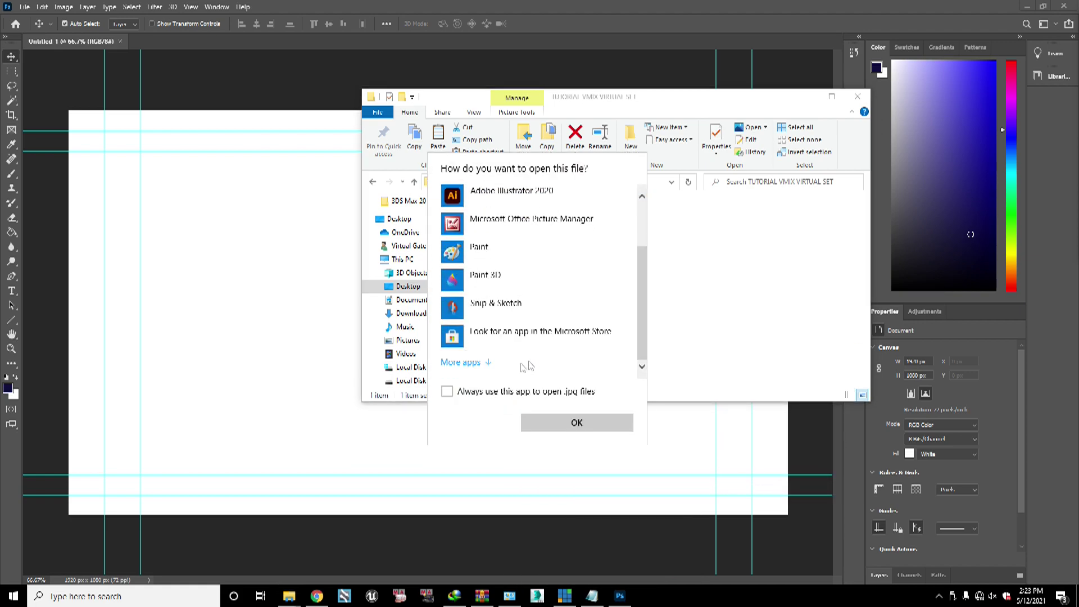
left_click(484, 363)
scroll(518, 319, "down", 5)
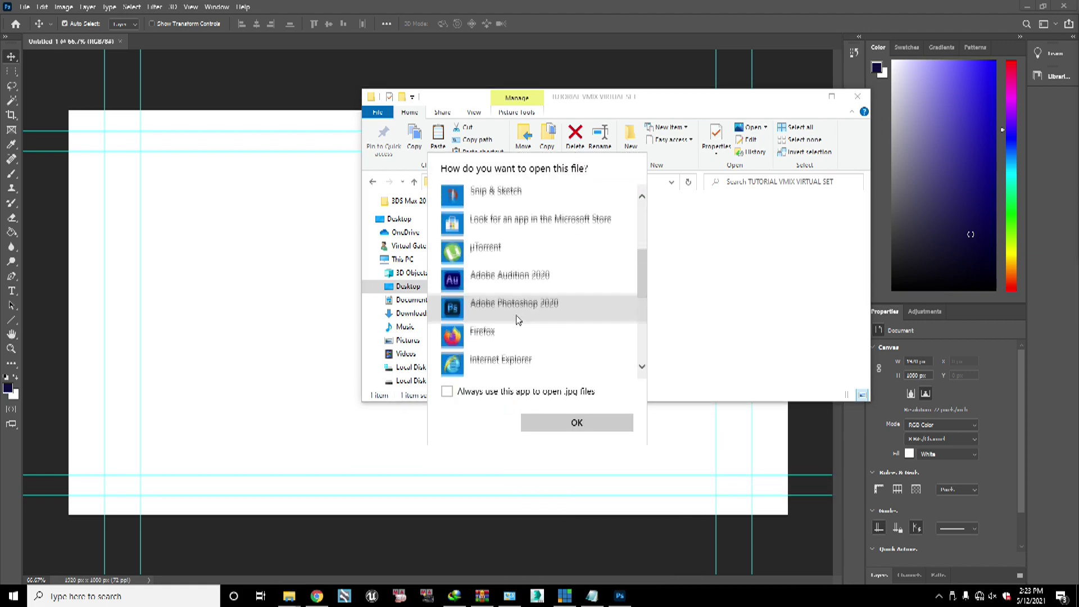
left_click(518, 318)
left_click(578, 422)
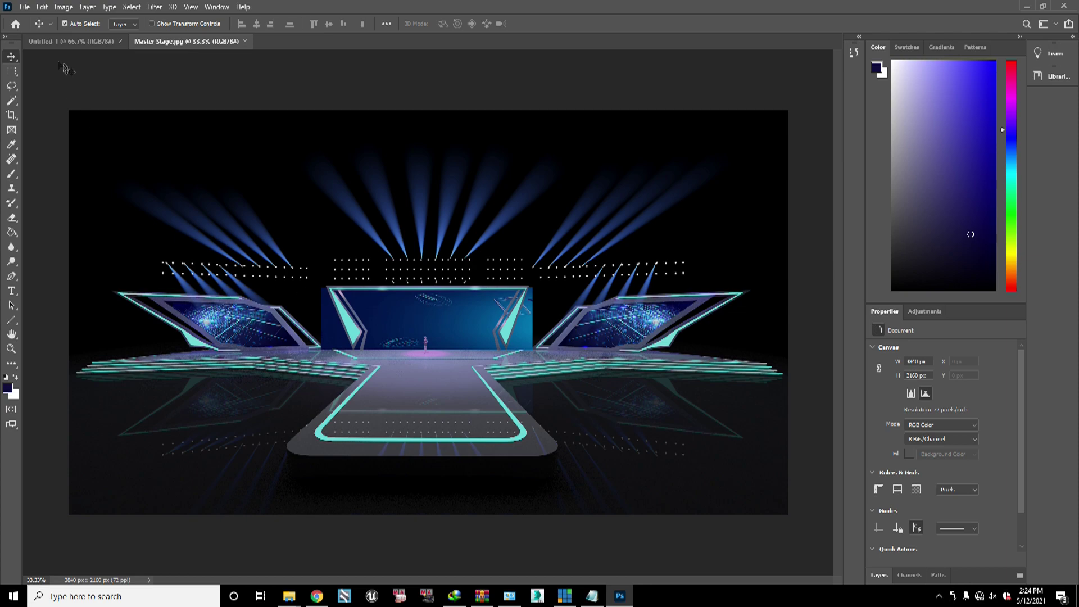
left_click(10, 275)
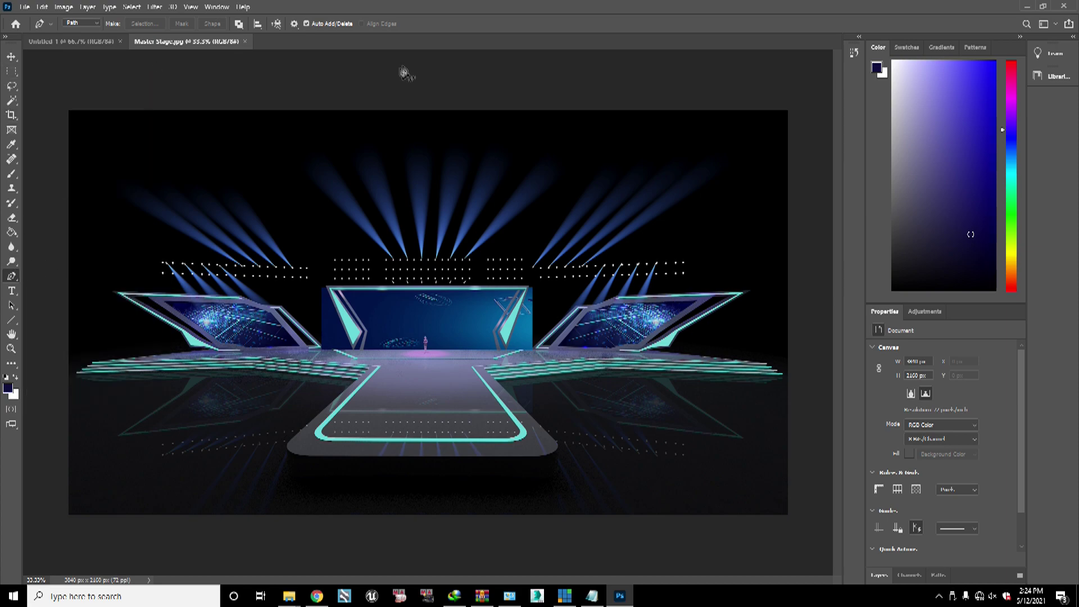
left_click(12, 57)
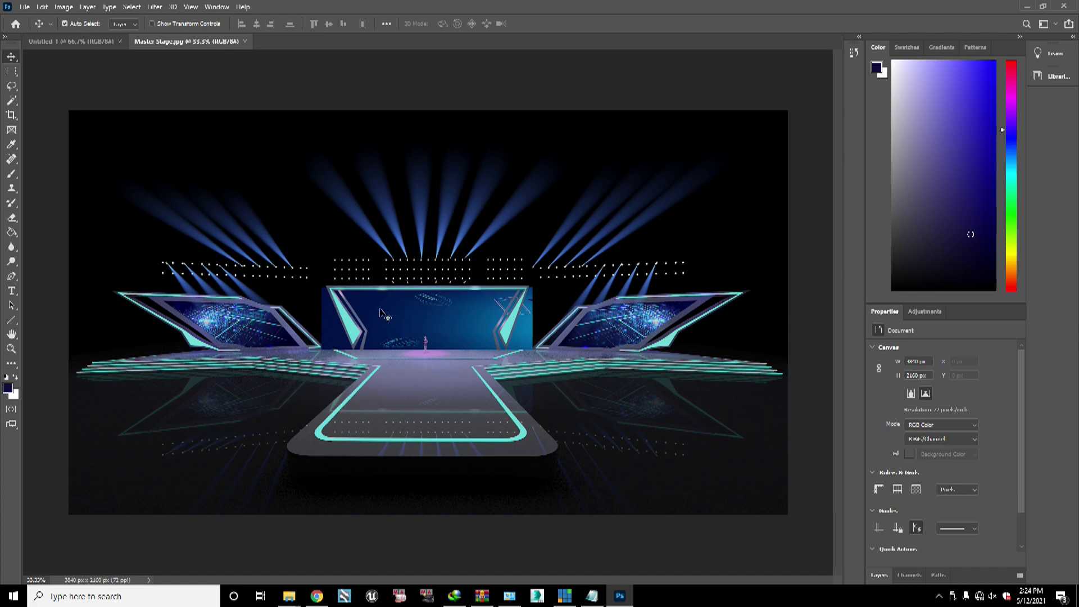
key("z")
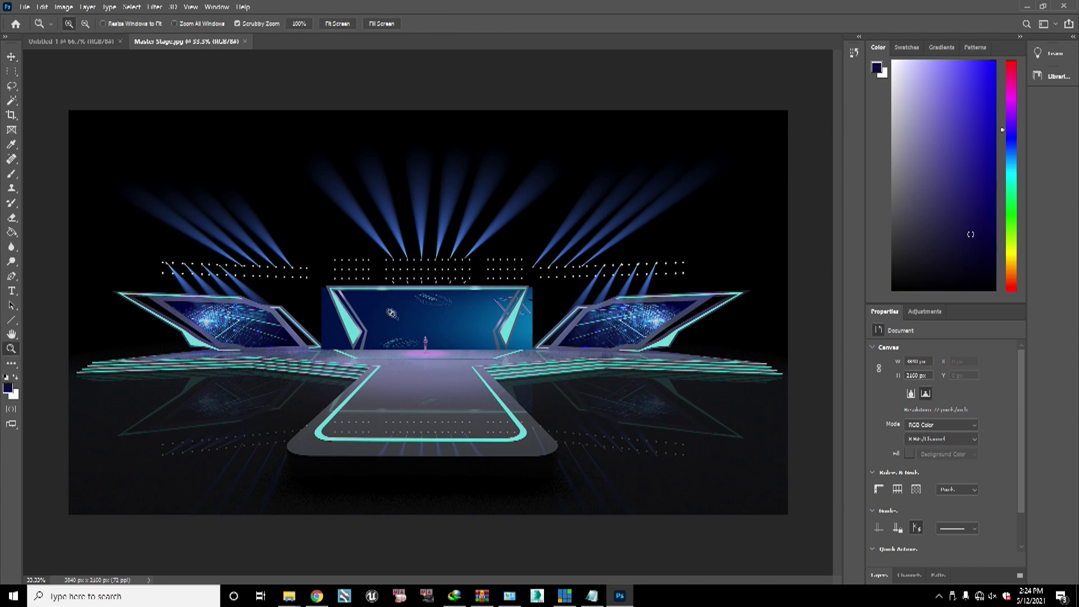
left_click(11, 56)
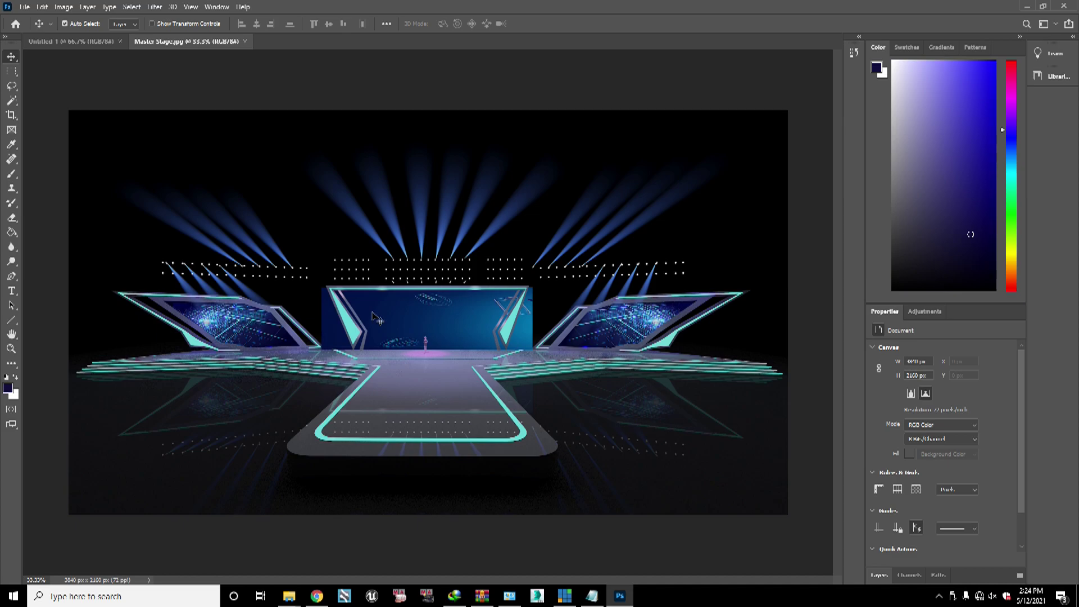
Step: Trace a closed Pen tool path around the center screen of the stage, following the inner edges of its angled frame
scroll(372, 314, "up", 5)
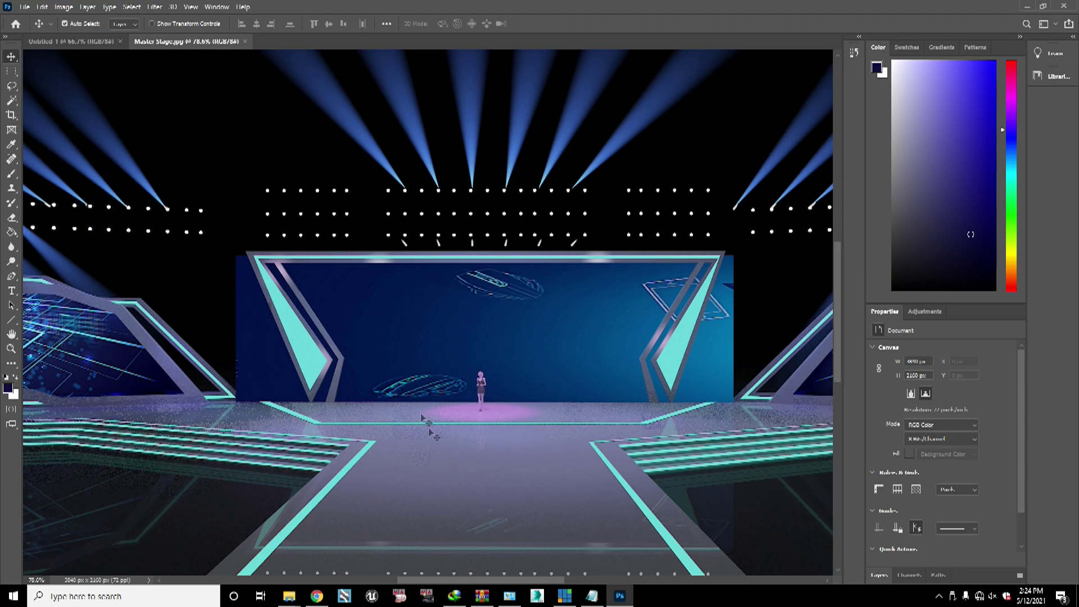
left_click(11, 276)
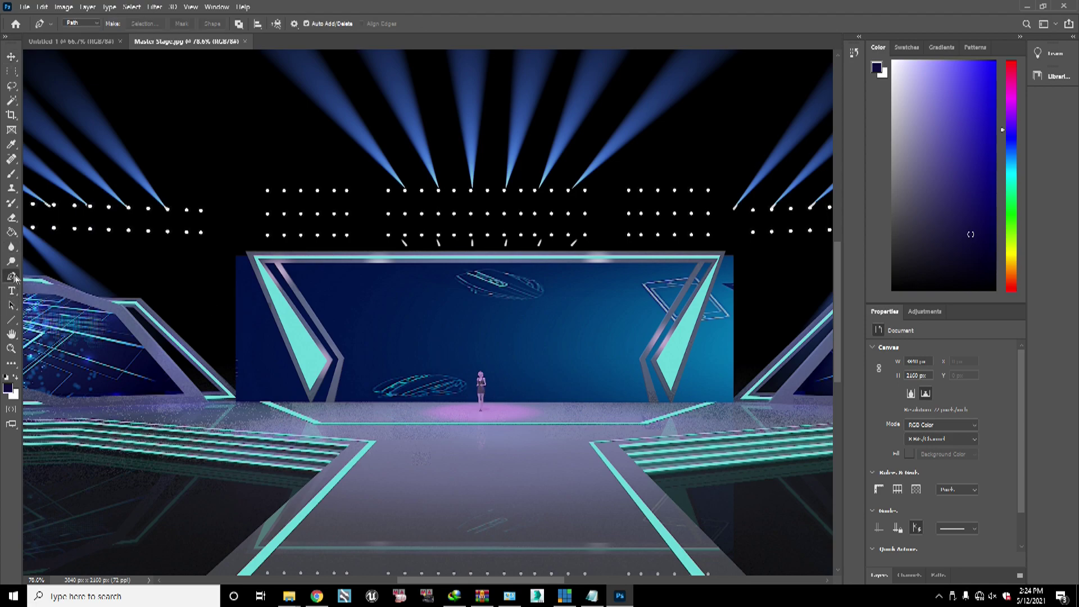
left_click(281, 268)
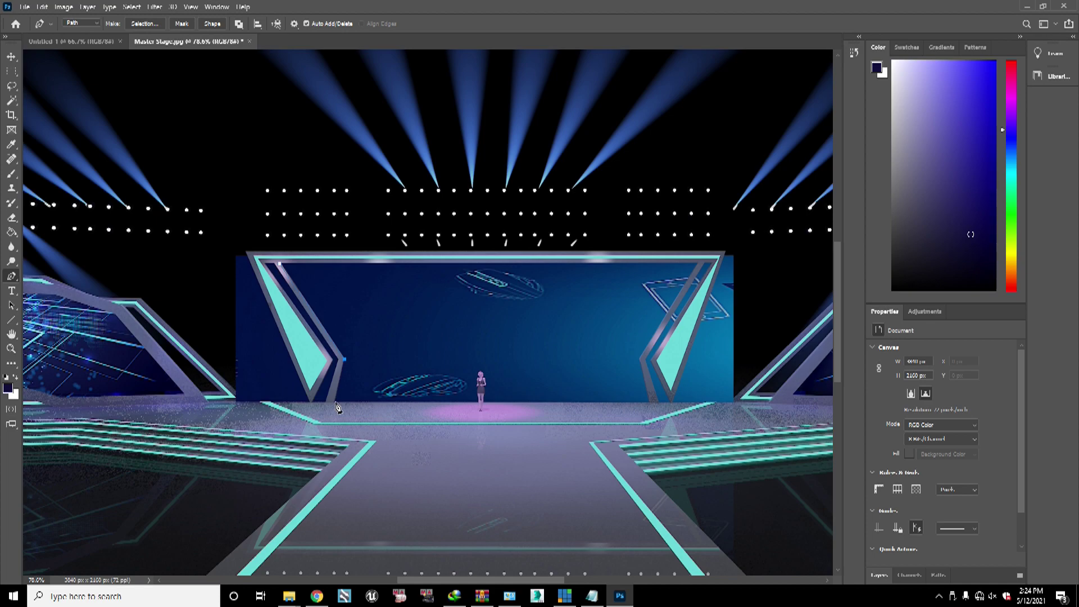
left_click(650, 403)
left_click(281, 264)
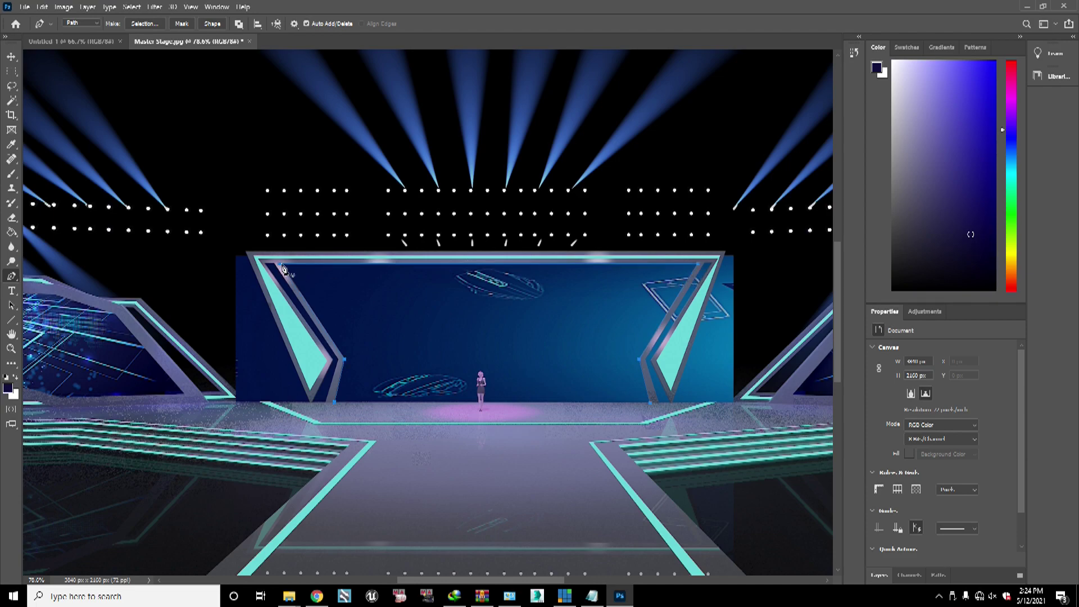
Step: Convert the center screen path into a new anti-aliased selection with a feather radius of 0 pixels
right_click(283, 268)
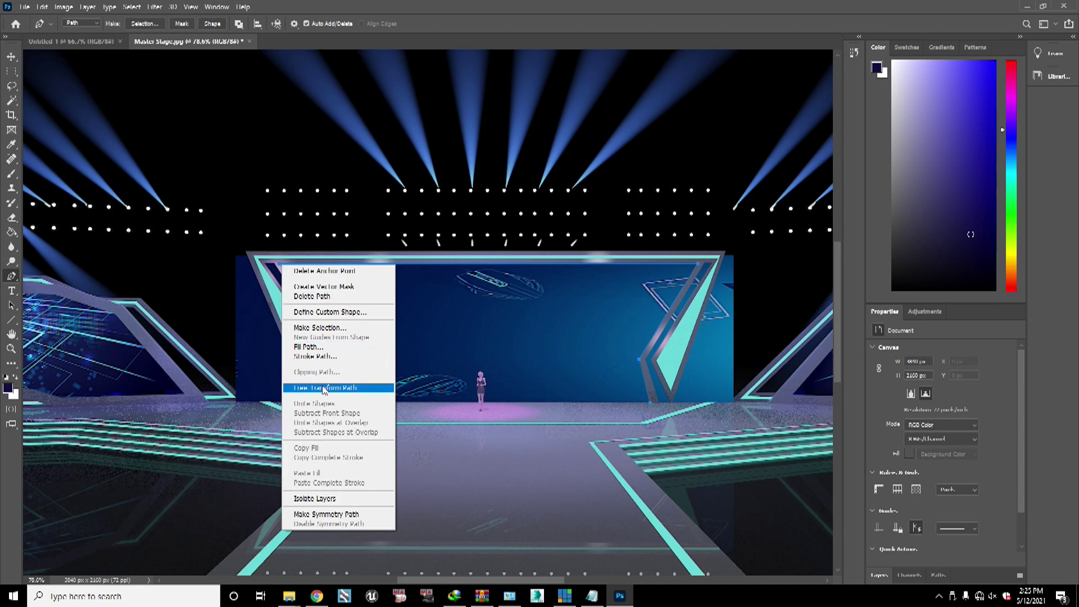
left_click(325, 328)
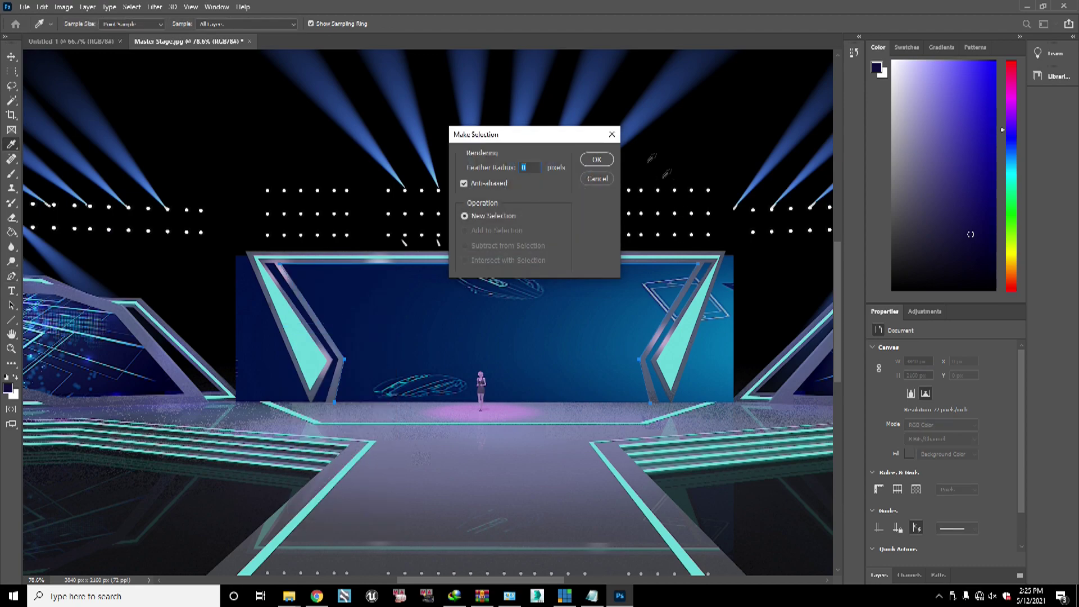
left_click(597, 161)
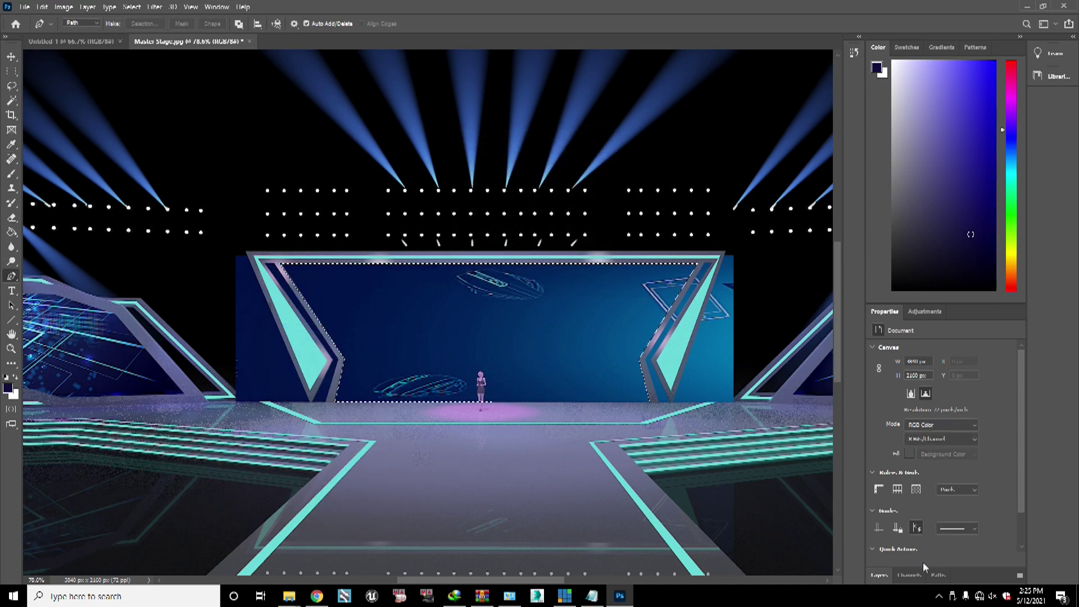
Step: Expand the collapsed layer list and enlarge it to show the document's layers
left_click(1020, 575)
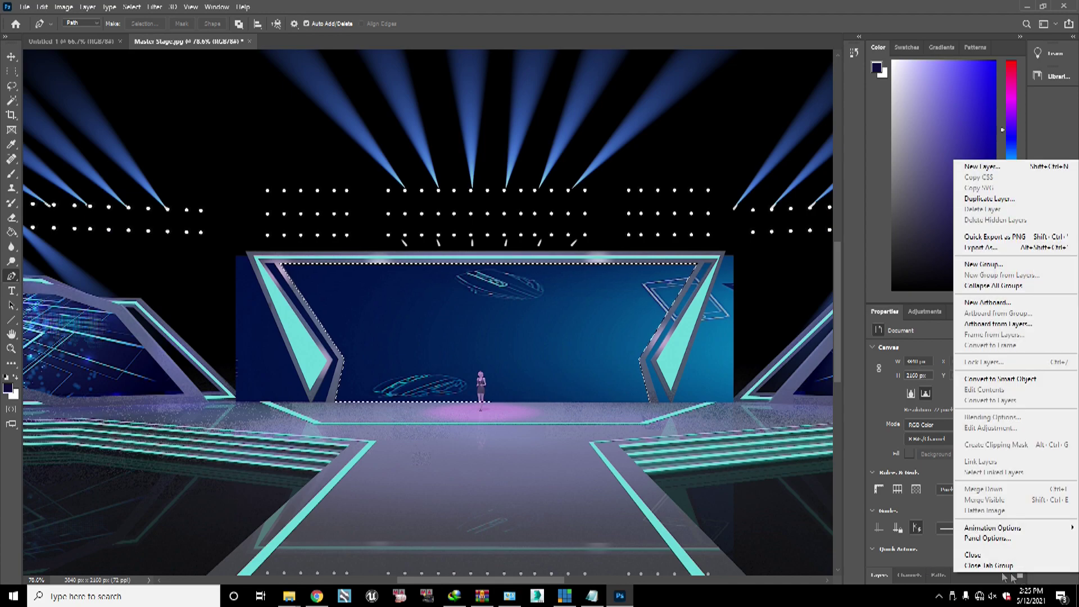
left_click(926, 571)
scroll(1018, 419, "down", 2)
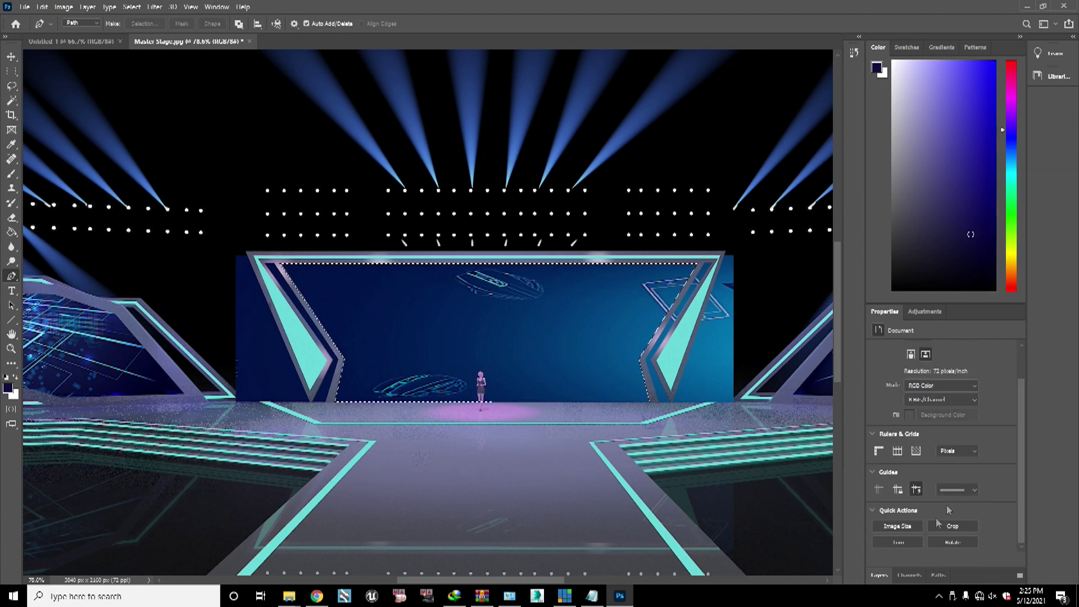
left_click(879, 576)
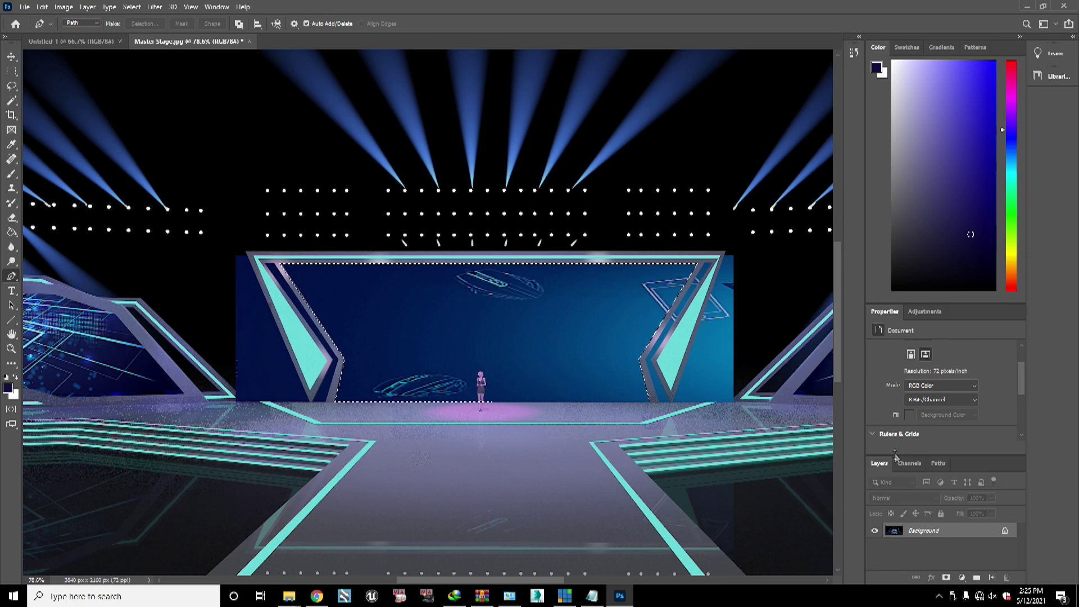
left_click_drag(895, 454, 895, 344)
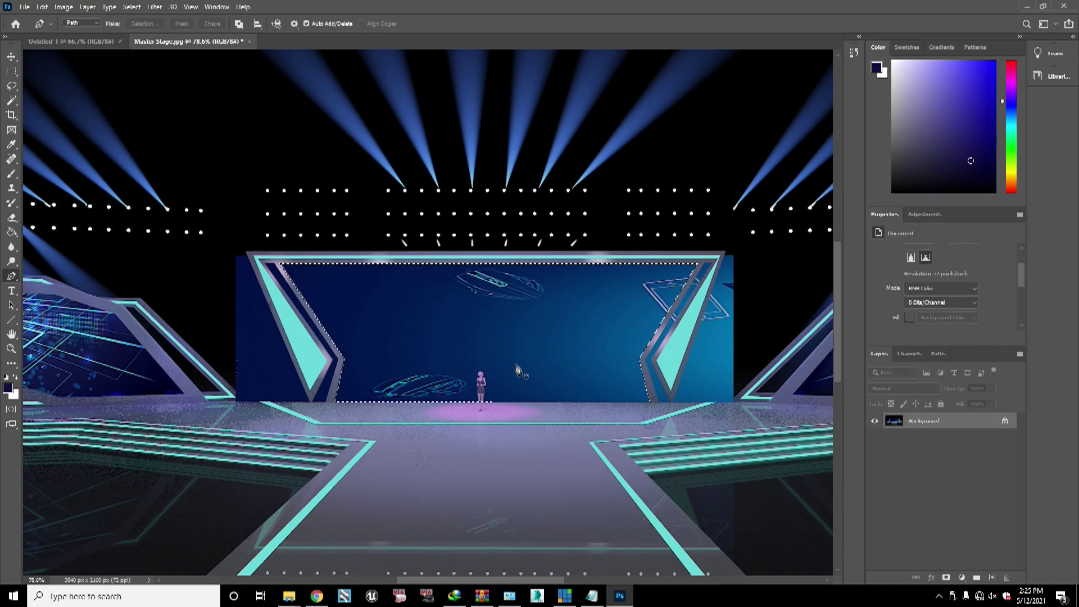
Step: Convert the locked Background into a regular layer and delete the selected center screen area from it, clearing the selection
double_click(1010, 423)
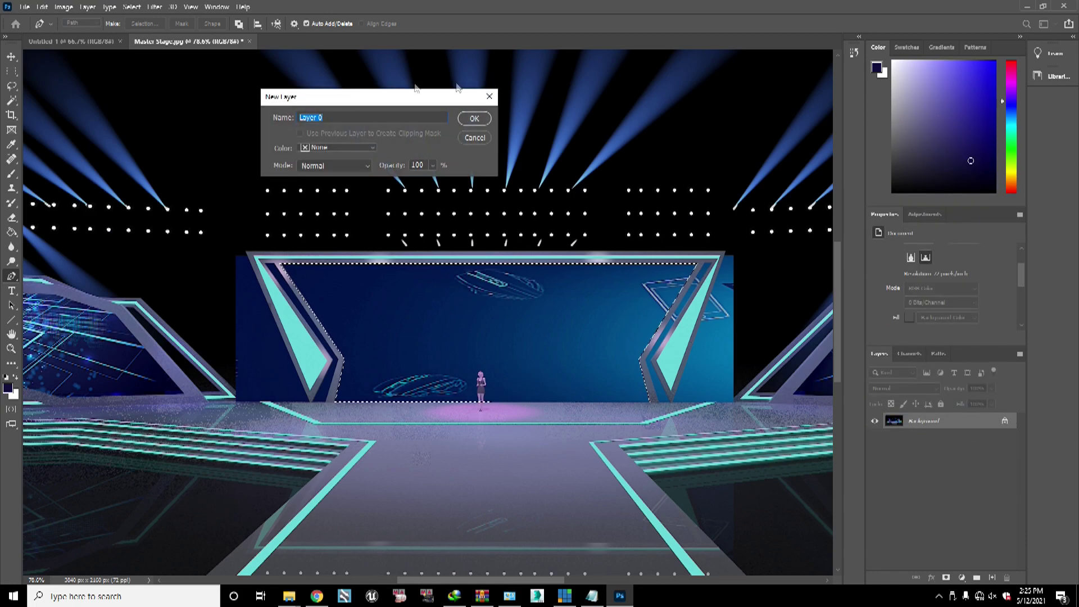
left_click(476, 116)
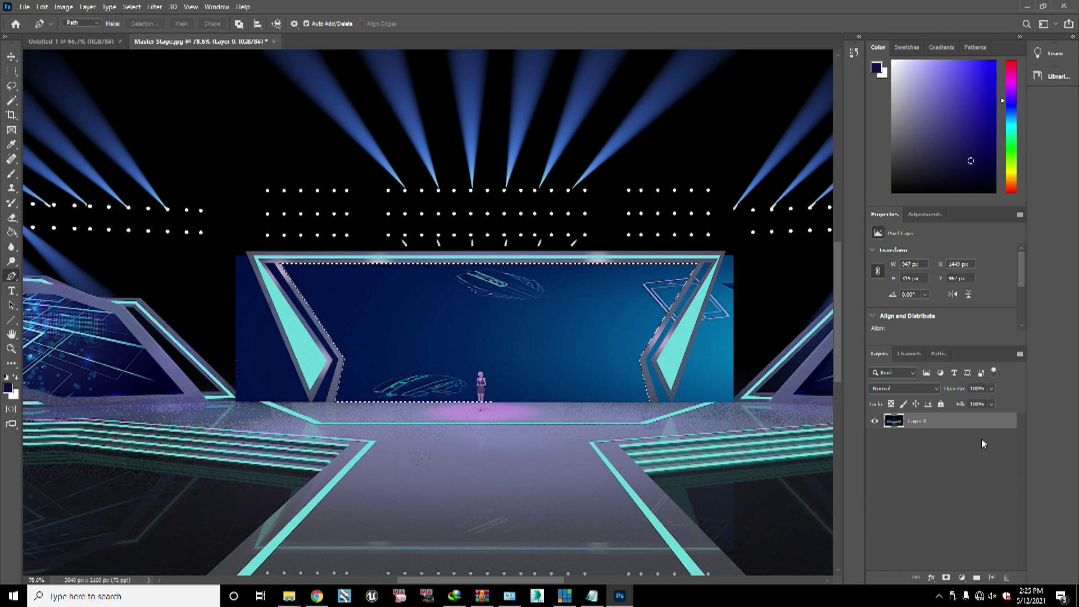
key("Delete")
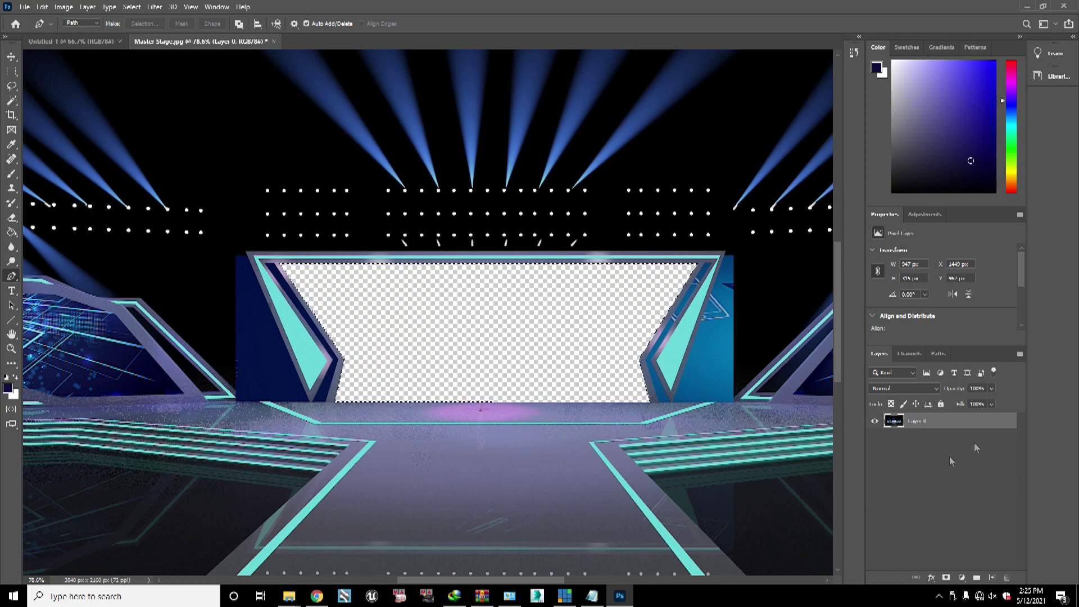
key("ctrl+d")
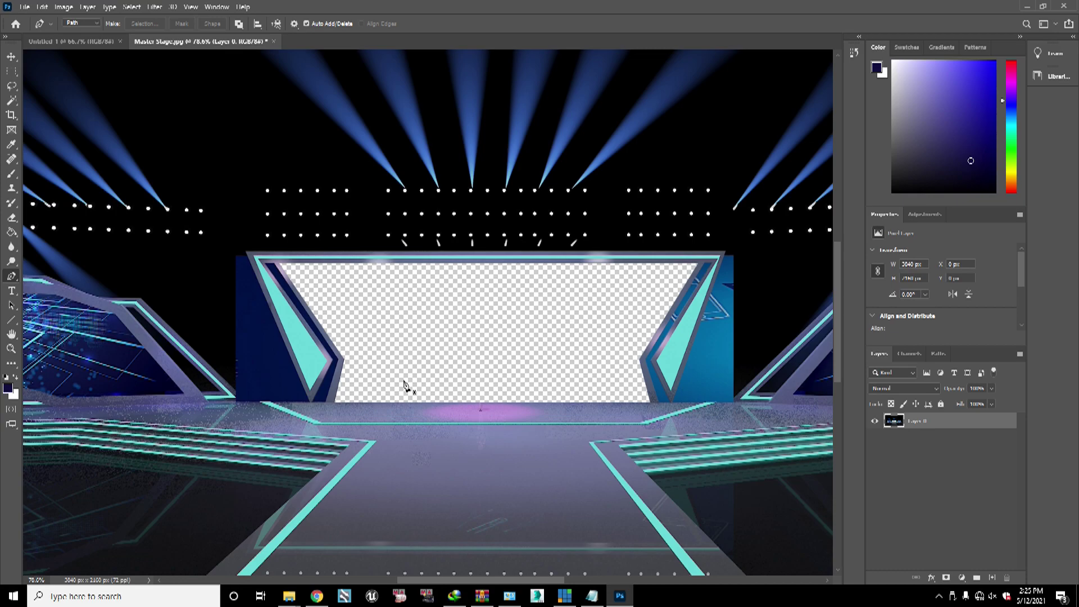
Step: Trace a closed Pen tool path around the stage's left screen, following the inner corners of its angled frame
scroll(440, 351, "down", 2)
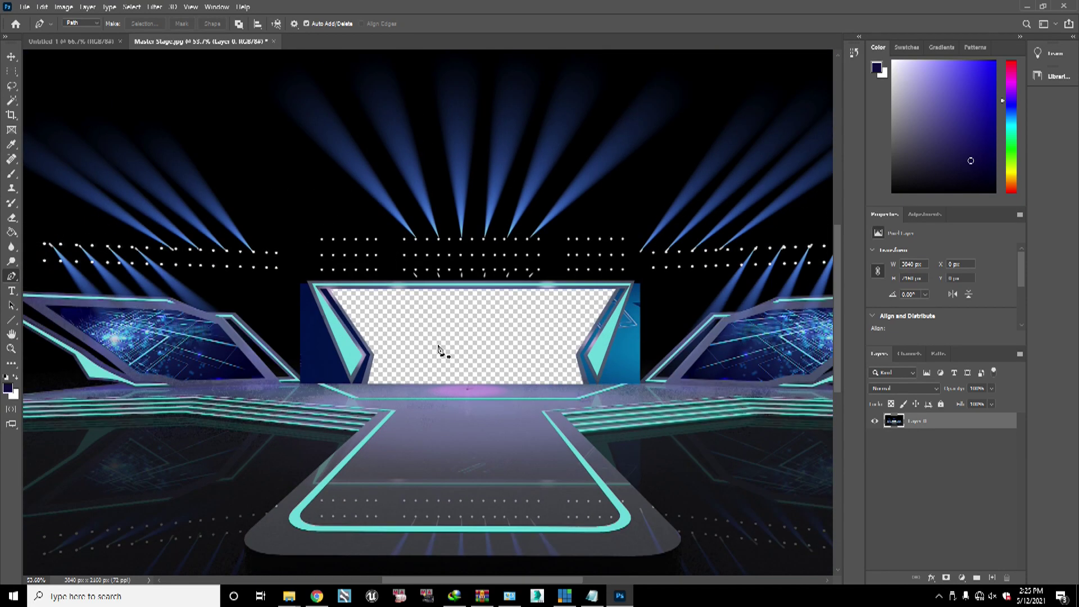
scroll(514, 313, "down", 3)
scroll(106, 314, "up", 4)
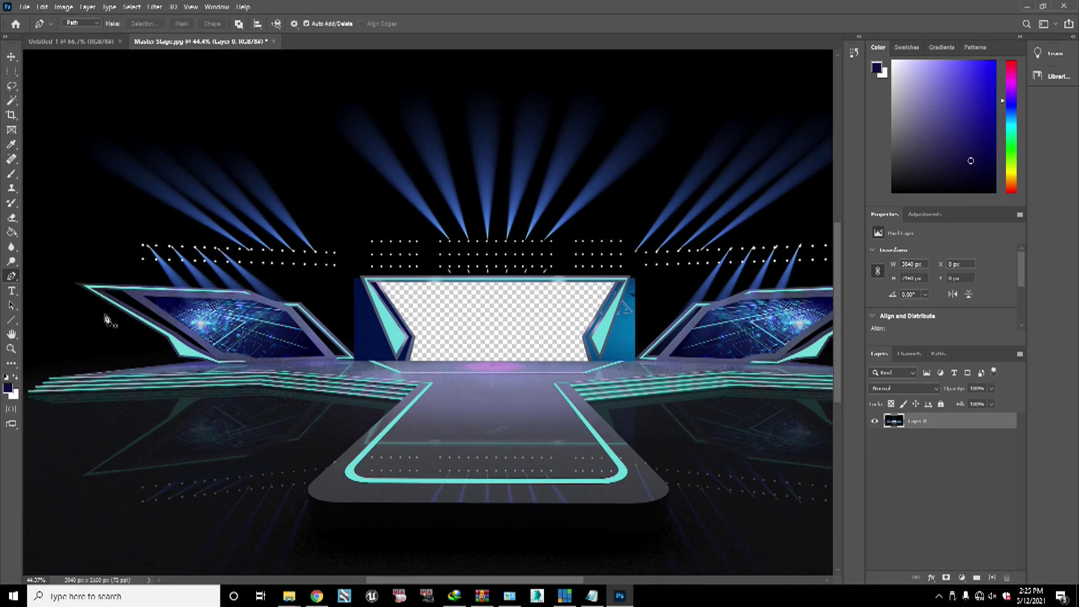
scroll(348, 295, "up", 1)
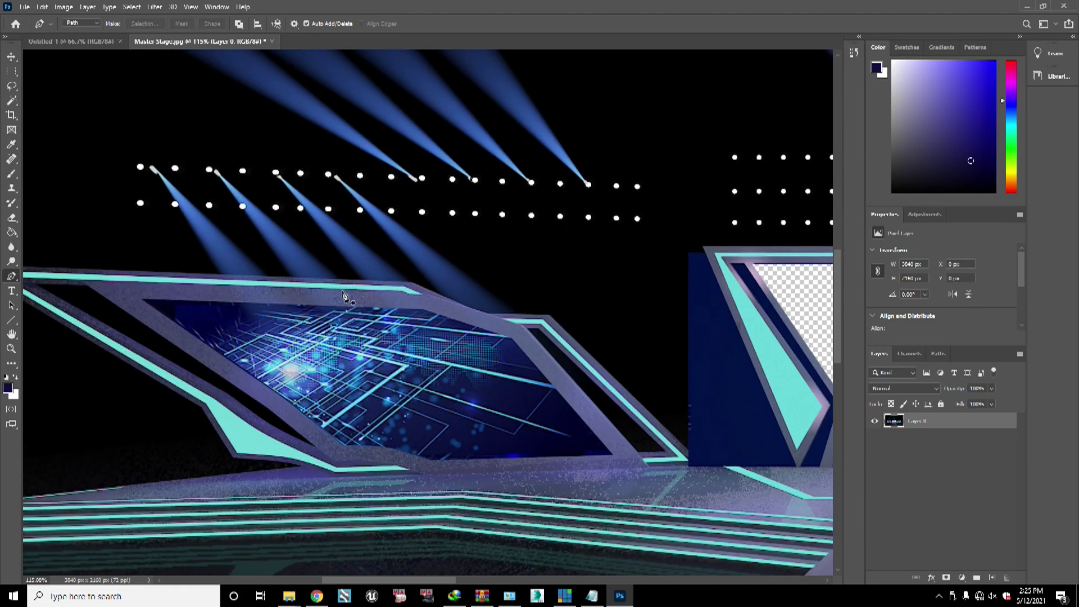
left_click(142, 300)
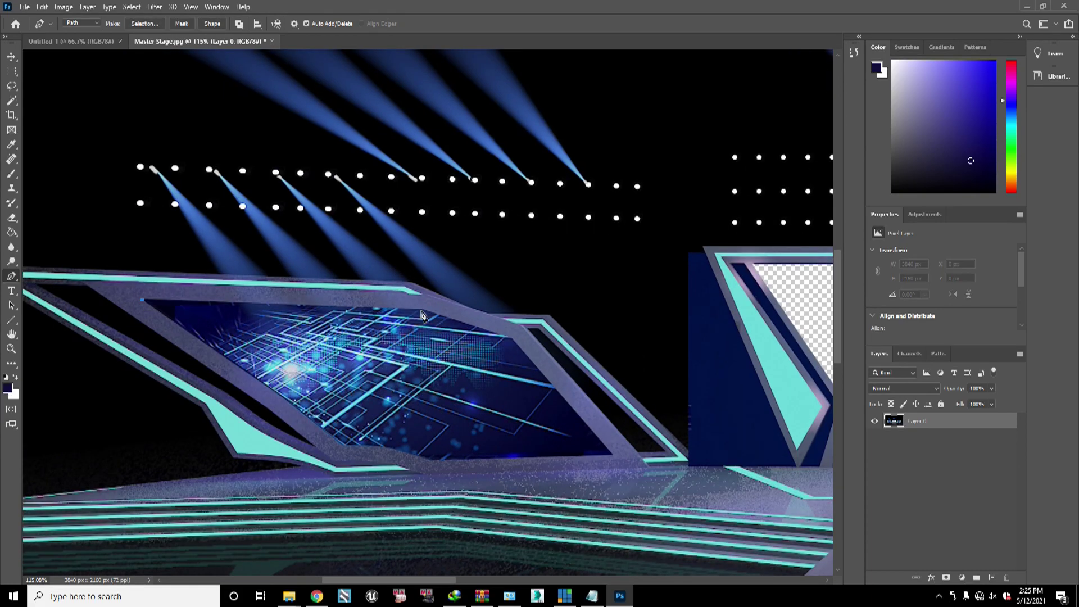
left_click(425, 313)
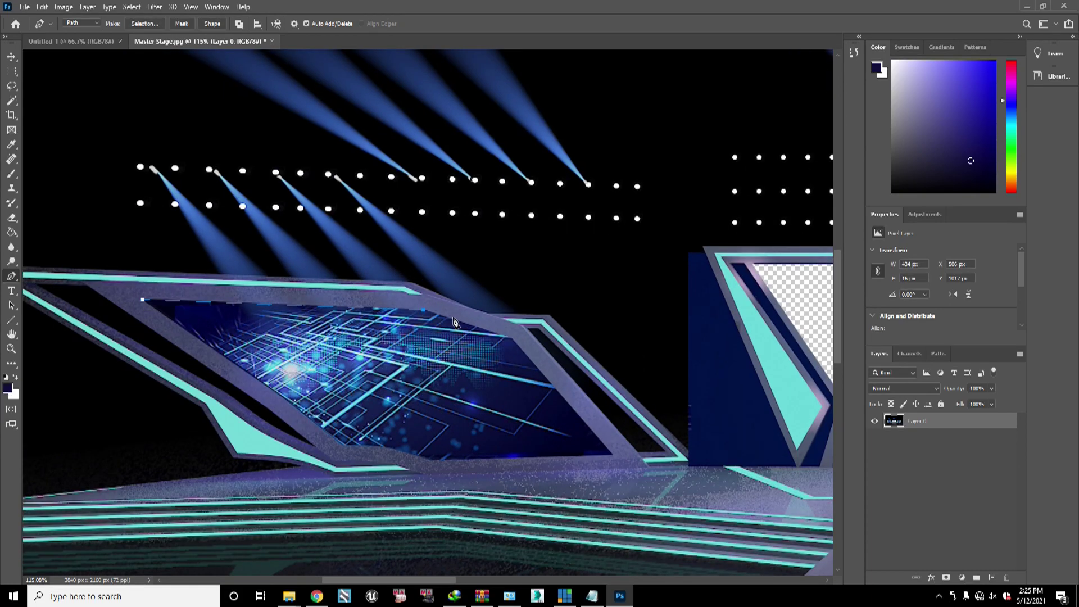
key("ctrl+z")
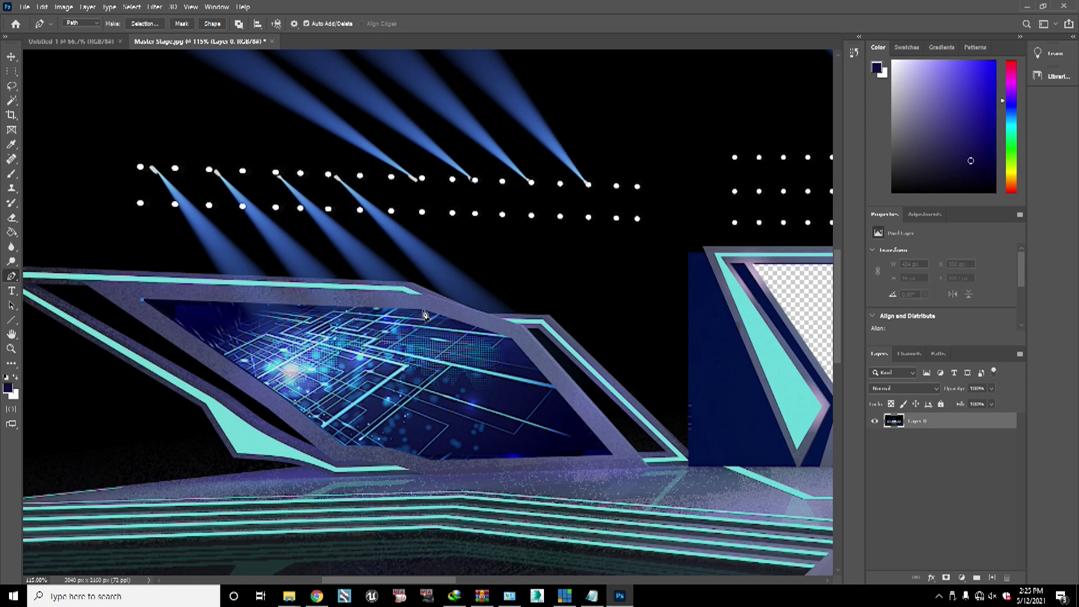
left_click(424, 313)
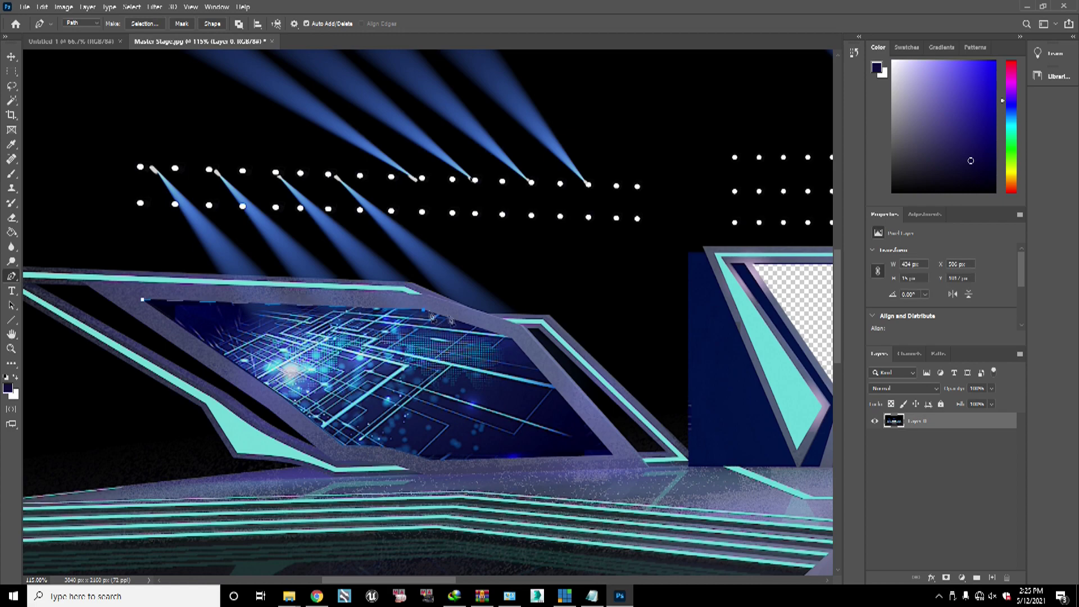
left_click(511, 340)
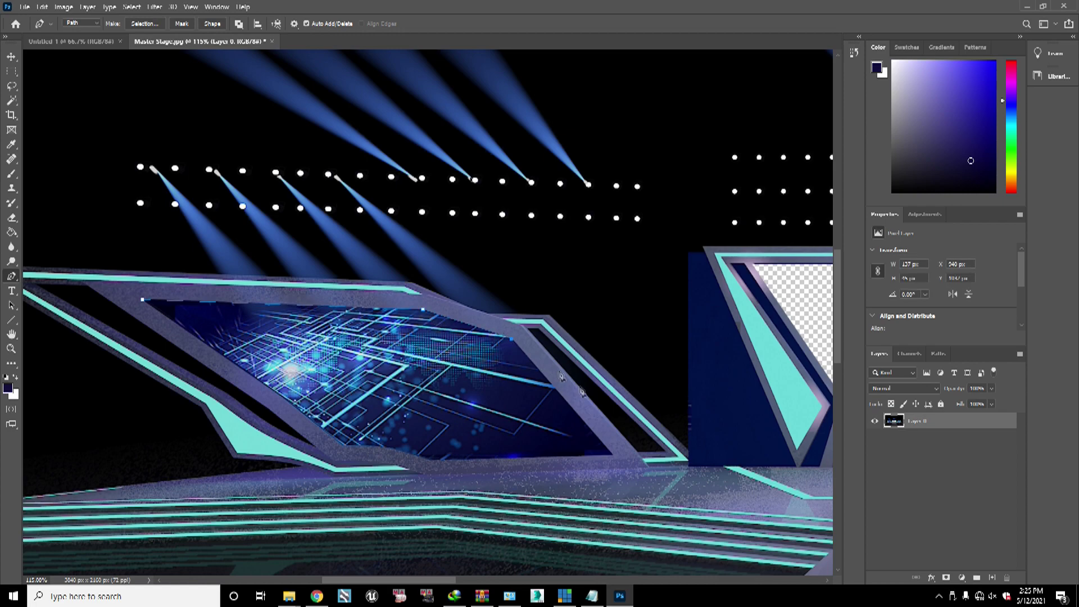
left_click(613, 457)
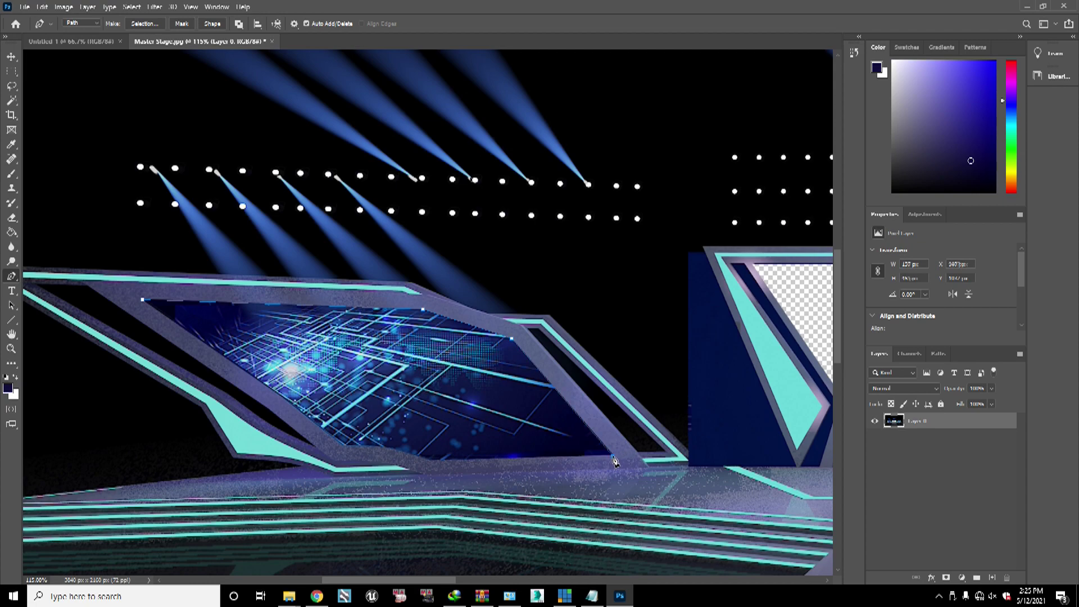
left_click(431, 461)
left_click(323, 431)
left_click(143, 307)
Step: Convert the left screen path into a new anti-aliased selection with a 0-pixel feather radius and delete the area inside
scroll(336, 350, "down", 5)
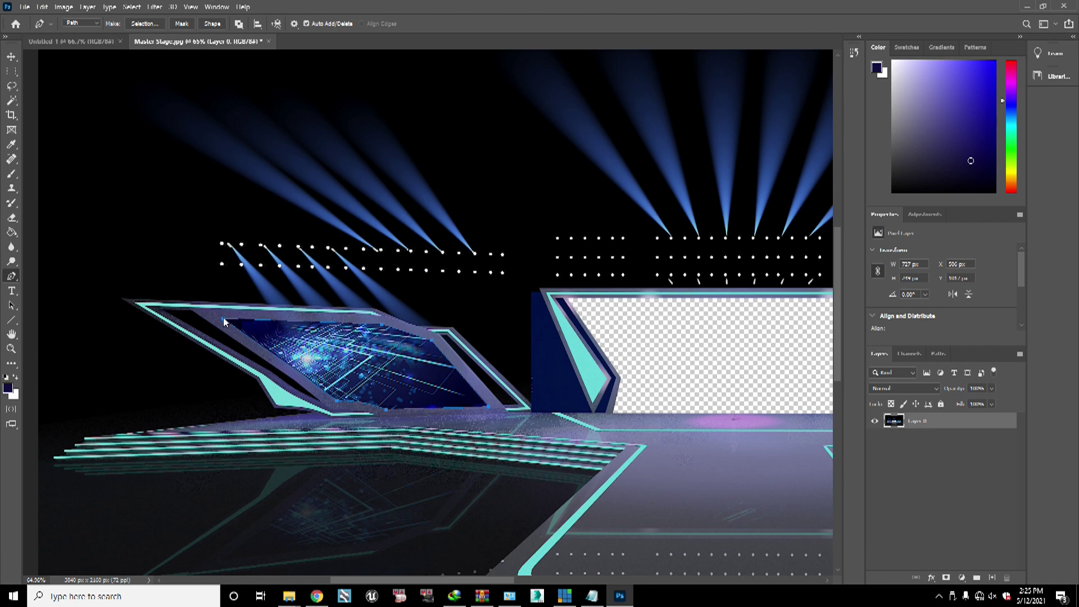
right_click(223, 320)
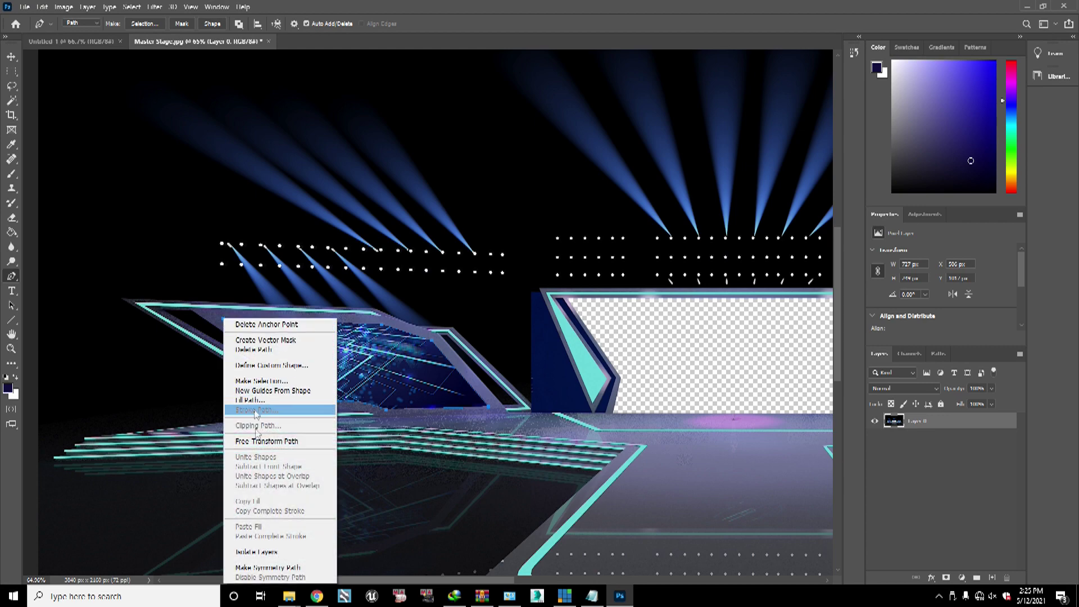
left_click(258, 382)
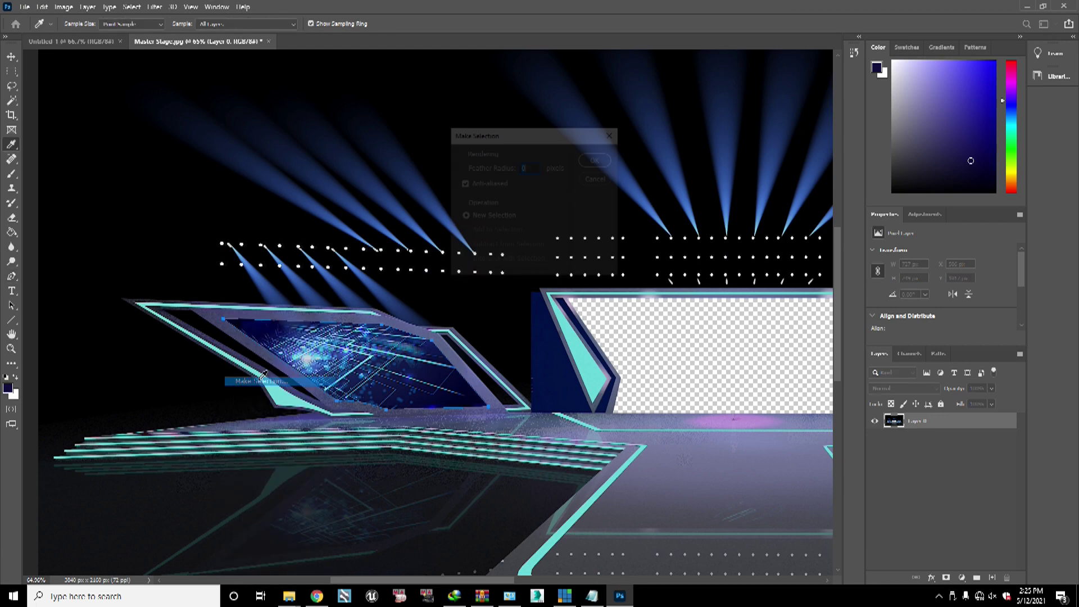
left_click(595, 166)
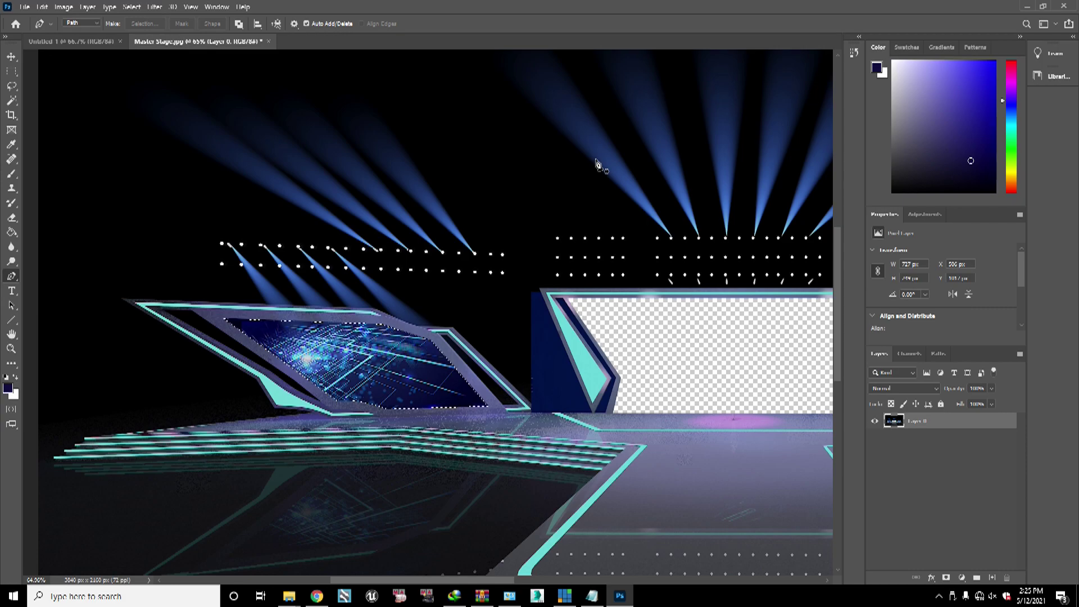
key("Delete")
Step: Trace a closed Pen tool path around the stage's right screen, curving the segment along its lower frame edge
scroll(550, 197, "down", 7)
scroll(511, 270, "up", 2)
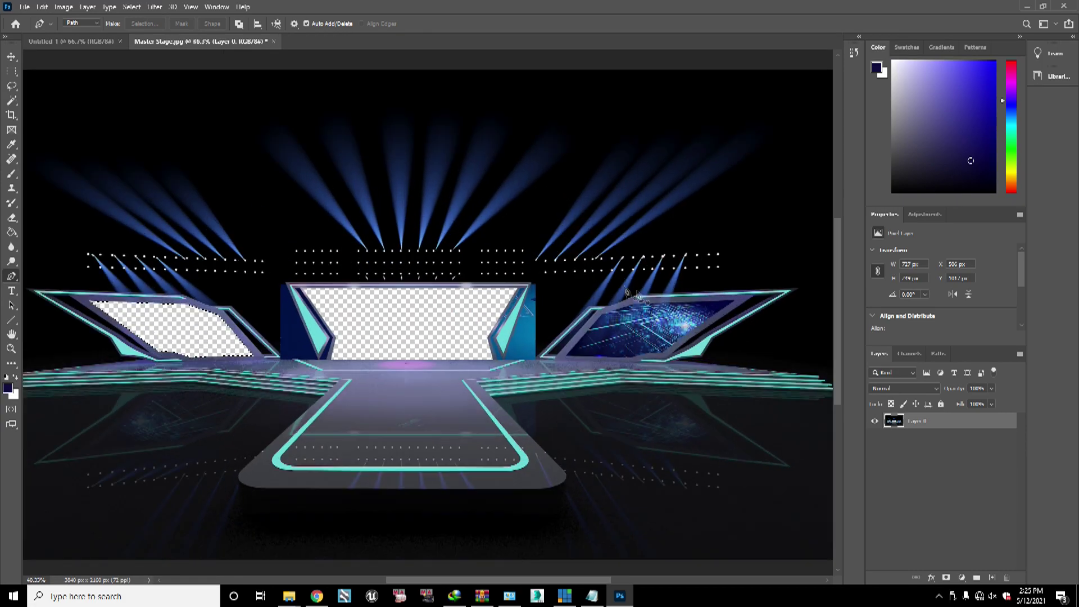
scroll(765, 303, "up", 8)
scroll(711, 293, "up", 3)
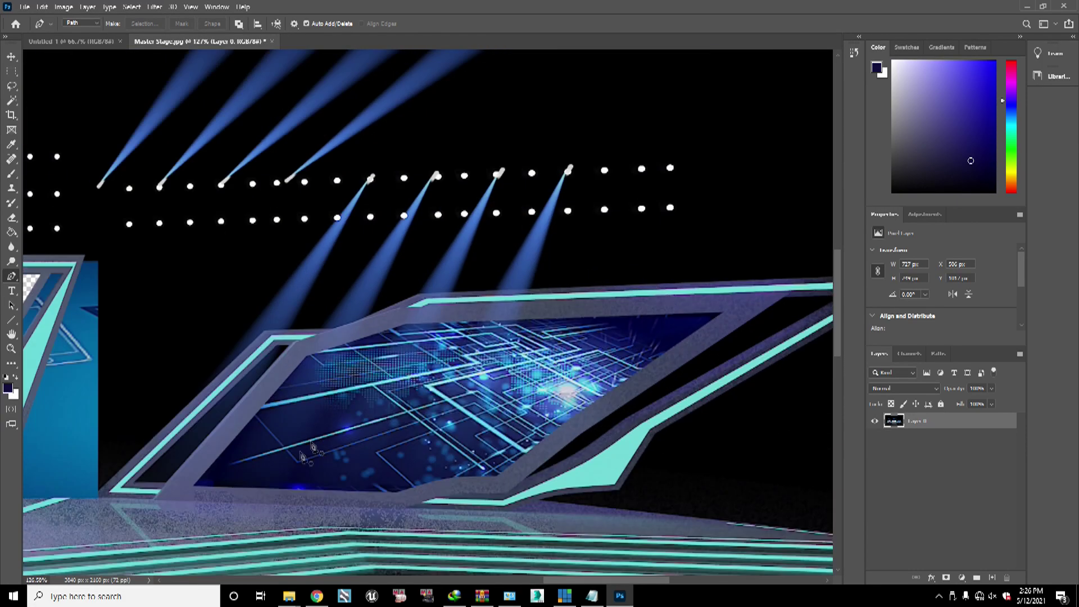
left_click(194, 487)
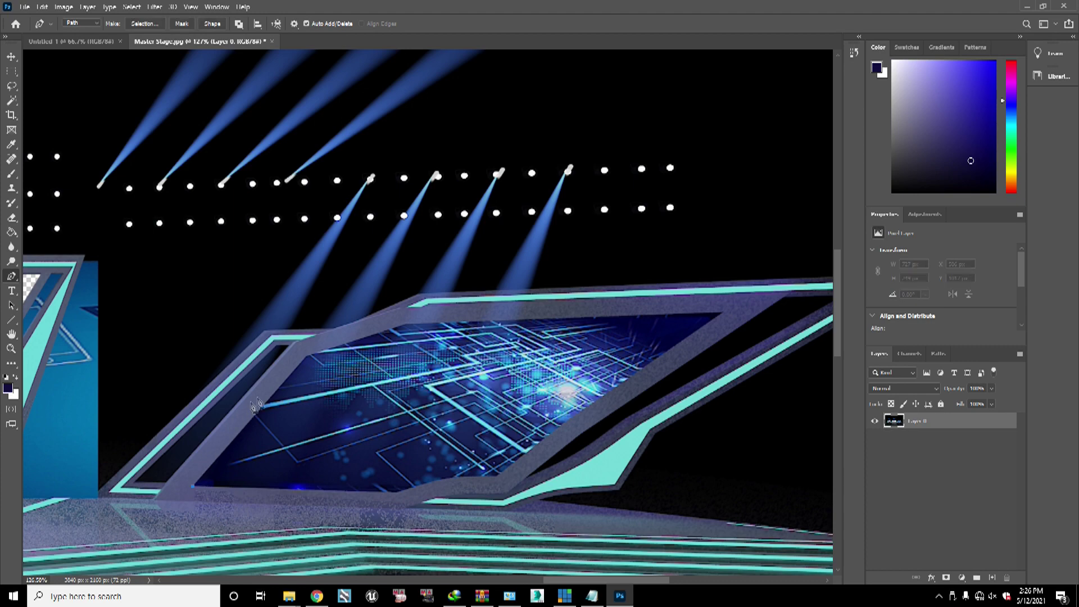
left_click(306, 358)
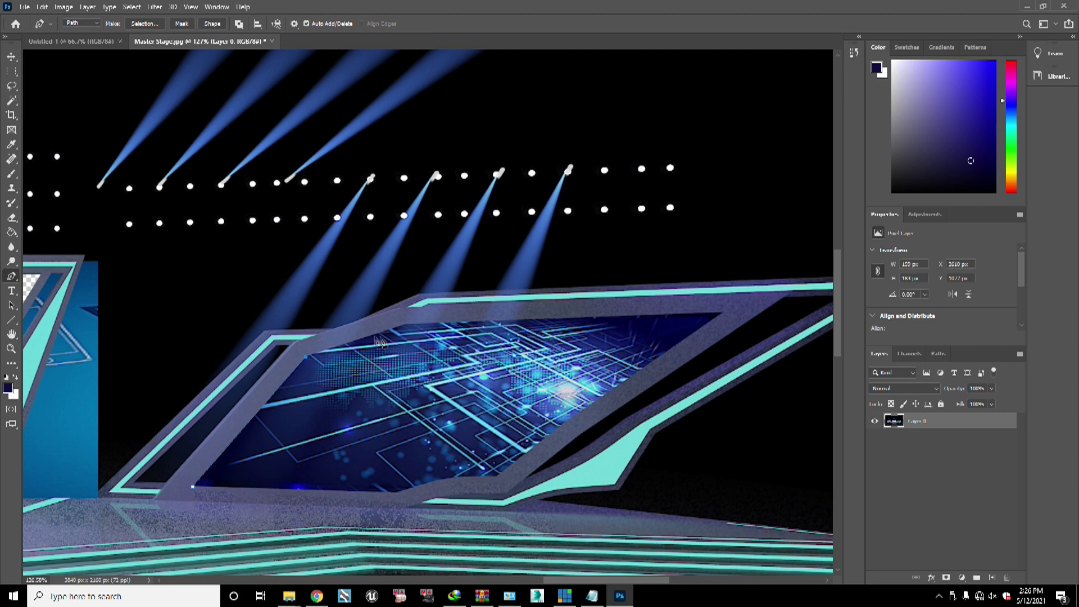
left_click(405, 326)
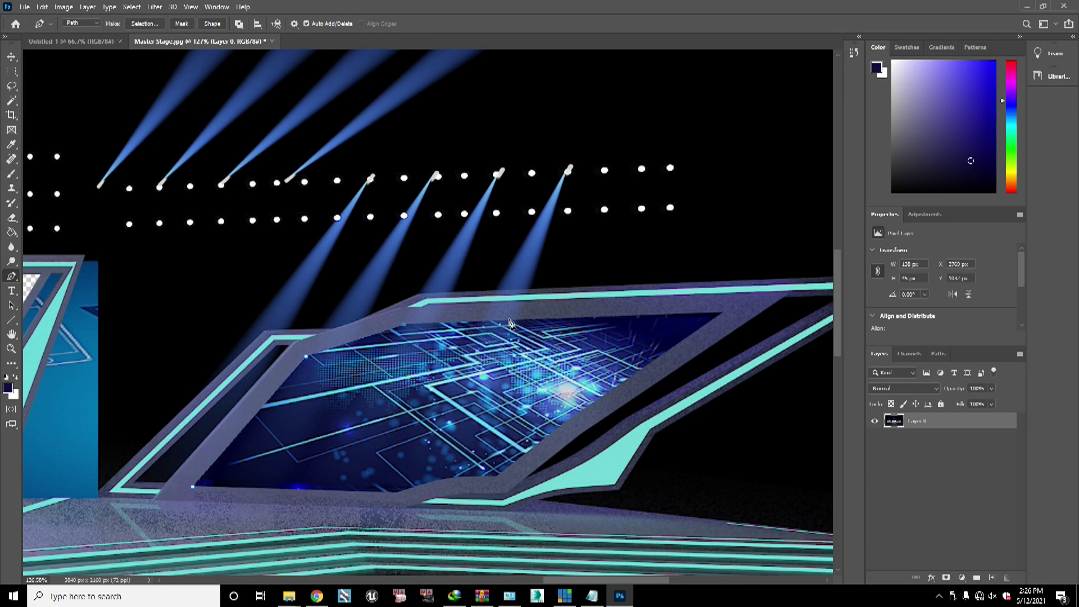
left_click(723, 313)
left_click(495, 477)
left_click_drag(396, 496, 338, 519)
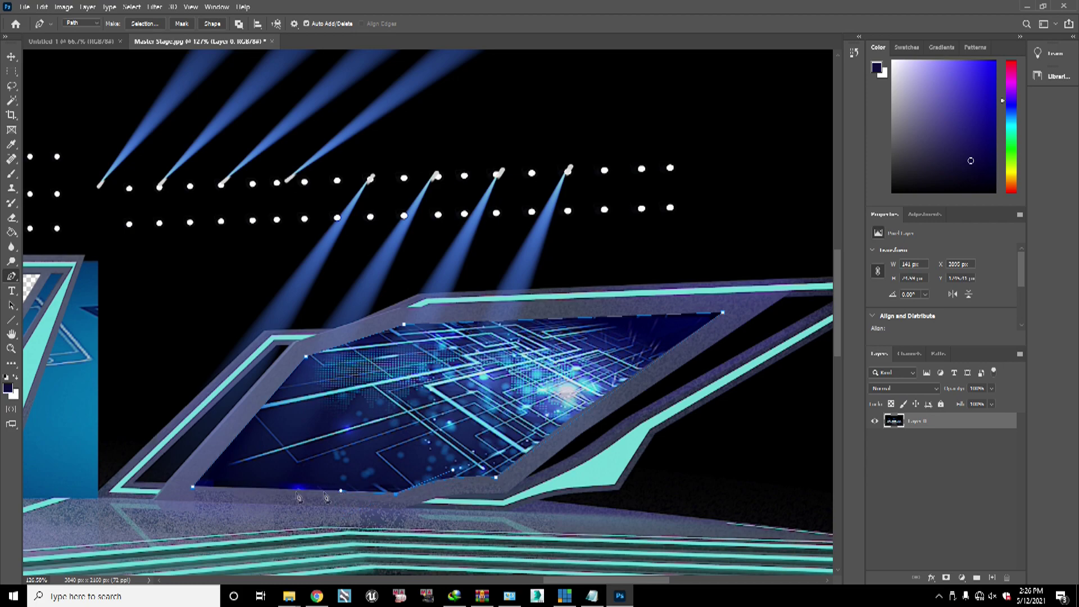
left_click(194, 488)
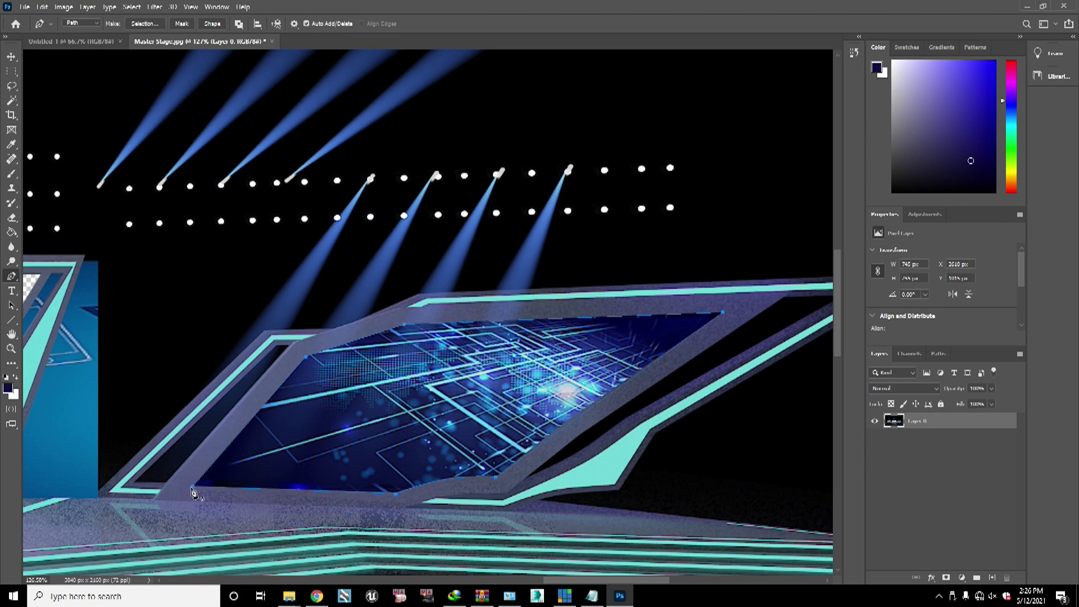
Step: Make a new anti-aliased selection with 0-pixel feather from the right screen path, delete the area inside and deselect
right_click(255, 417)
left_click(300, 215)
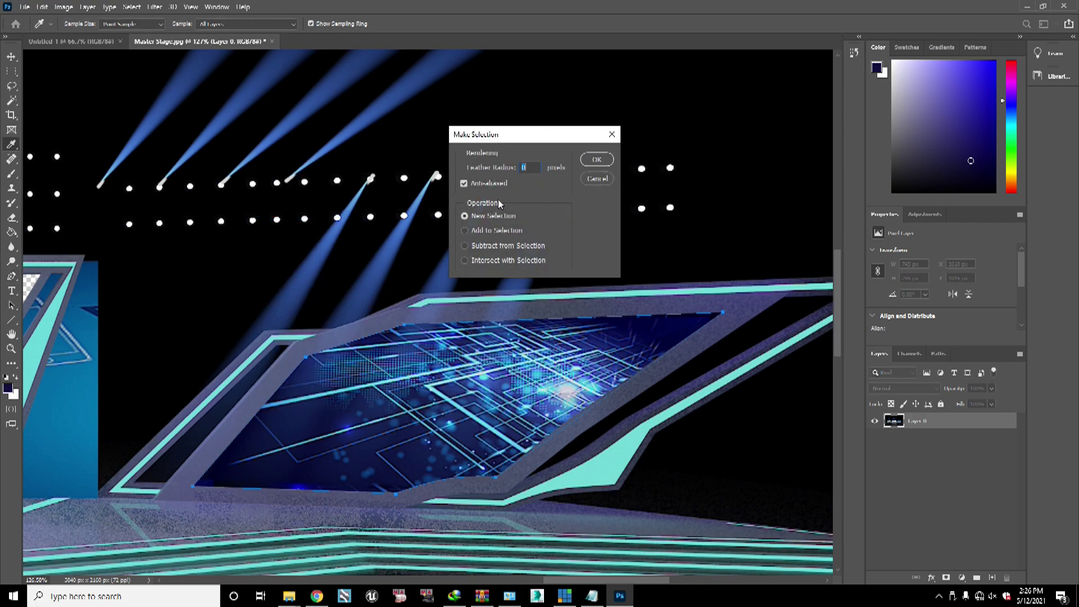
left_click(596, 160)
key("Delete")
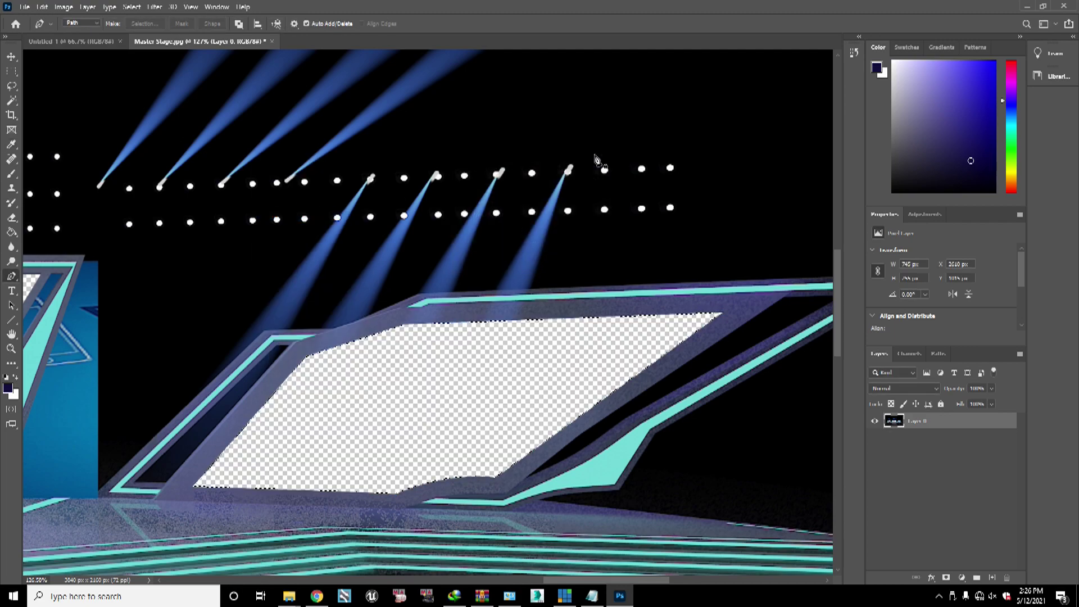
scroll(437, 195, "down", 5)
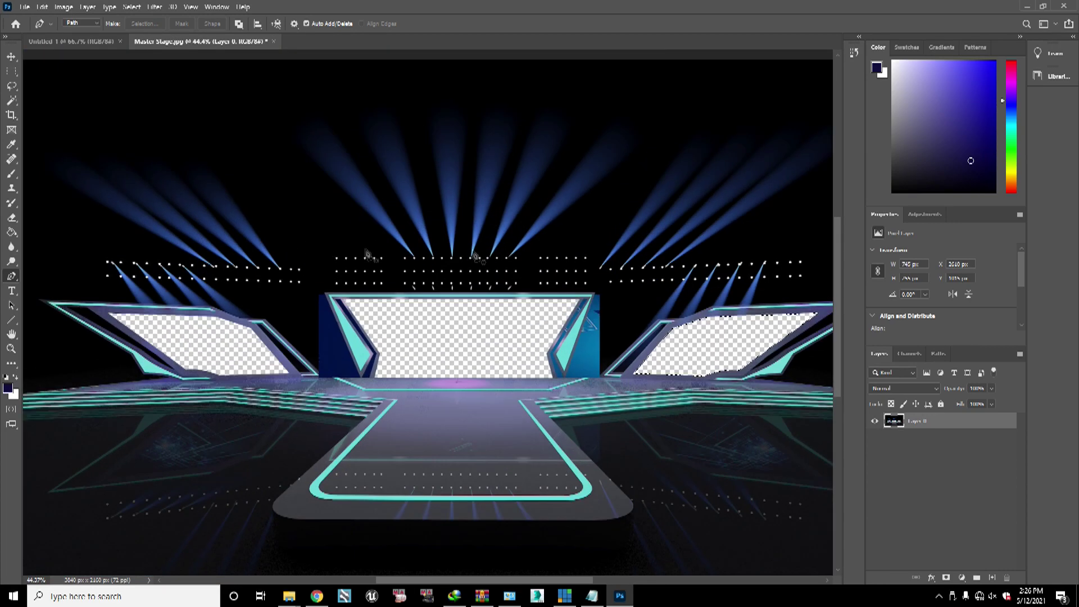
scroll(758, 281, "up", 1)
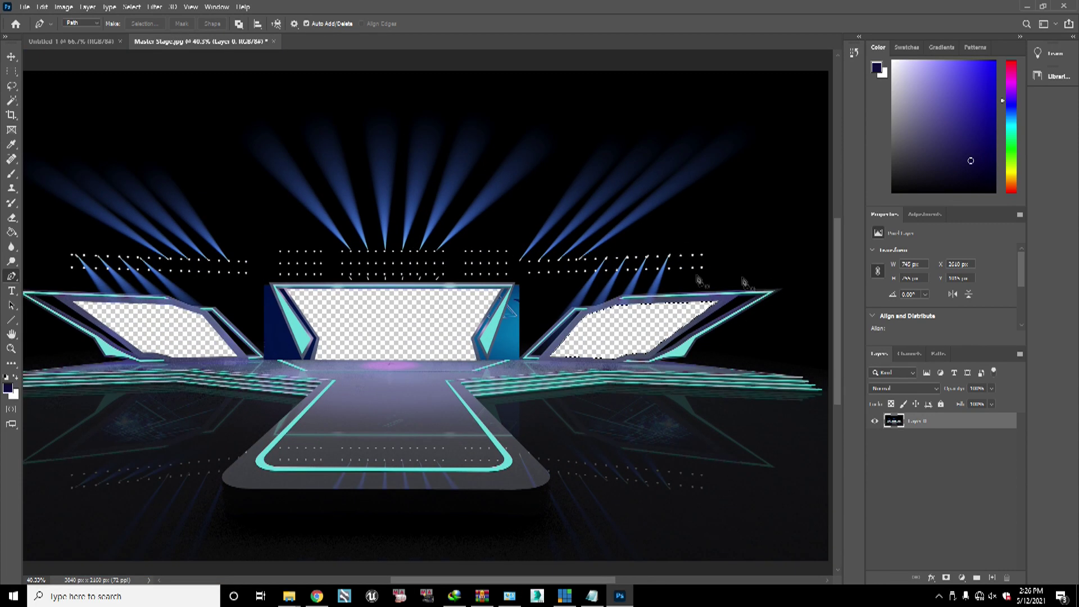
left_click(12, 56)
scroll(377, 362, "down", 1)
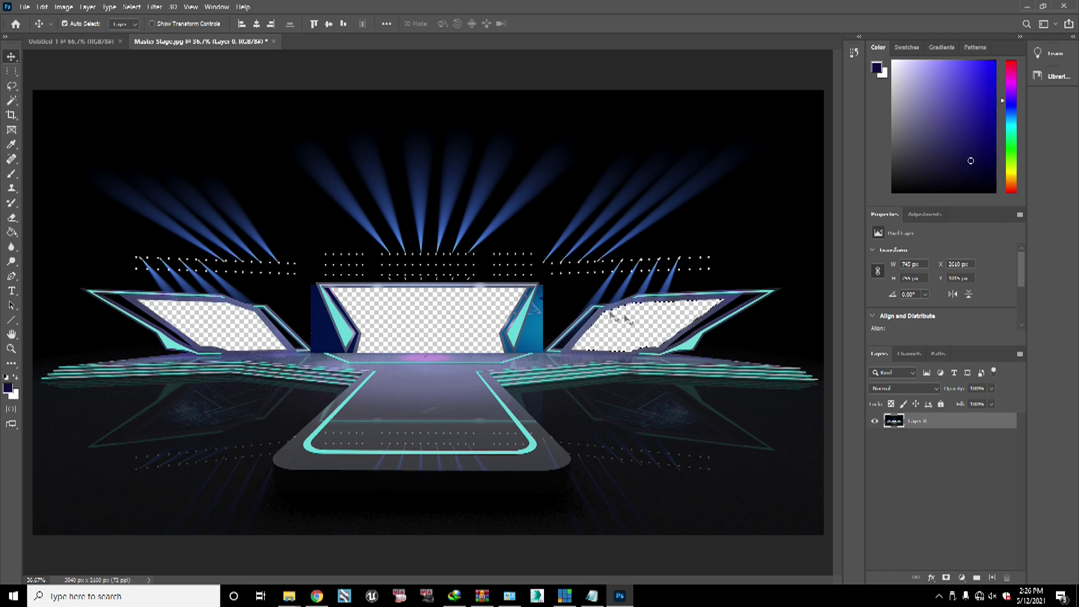
key("ctrl")
key("ctrl+d")
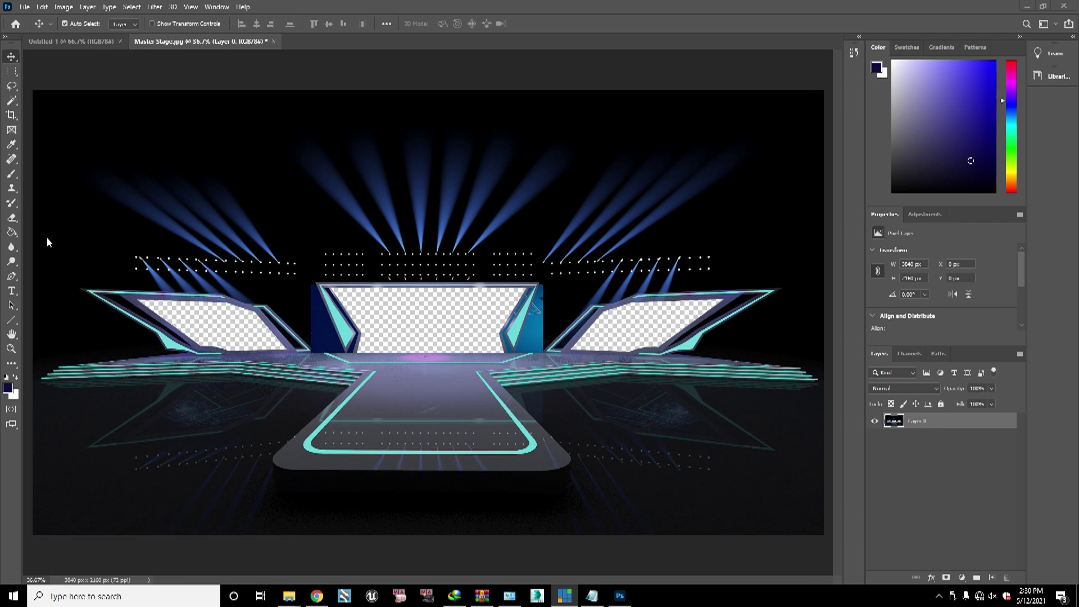
Step: Start a Pen tool path beyond the canvas's left edge and trace the stage floor's back edge under all three screens
left_click(12, 277)
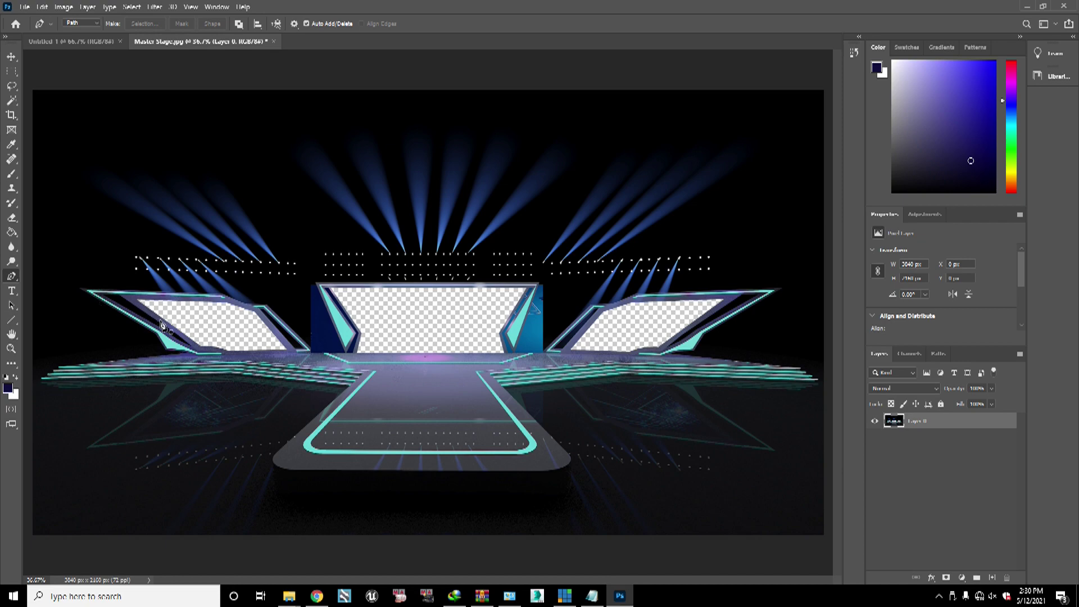
key("ctrl+minus")
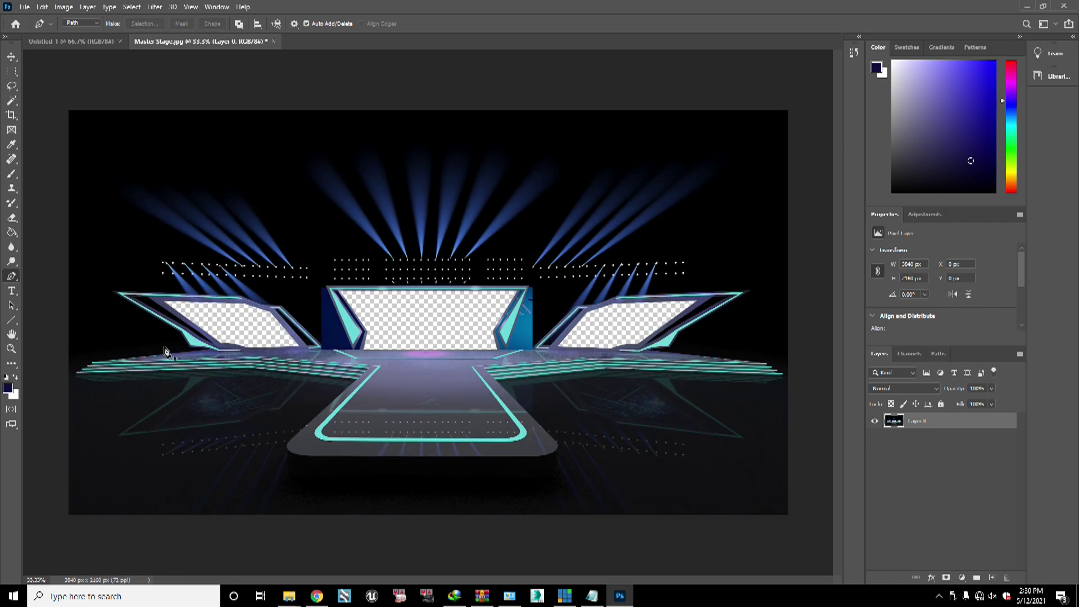
scroll(165, 349, "down", 1)
scroll(173, 311, "up", 1)
scroll(199, 351, "up", 1)
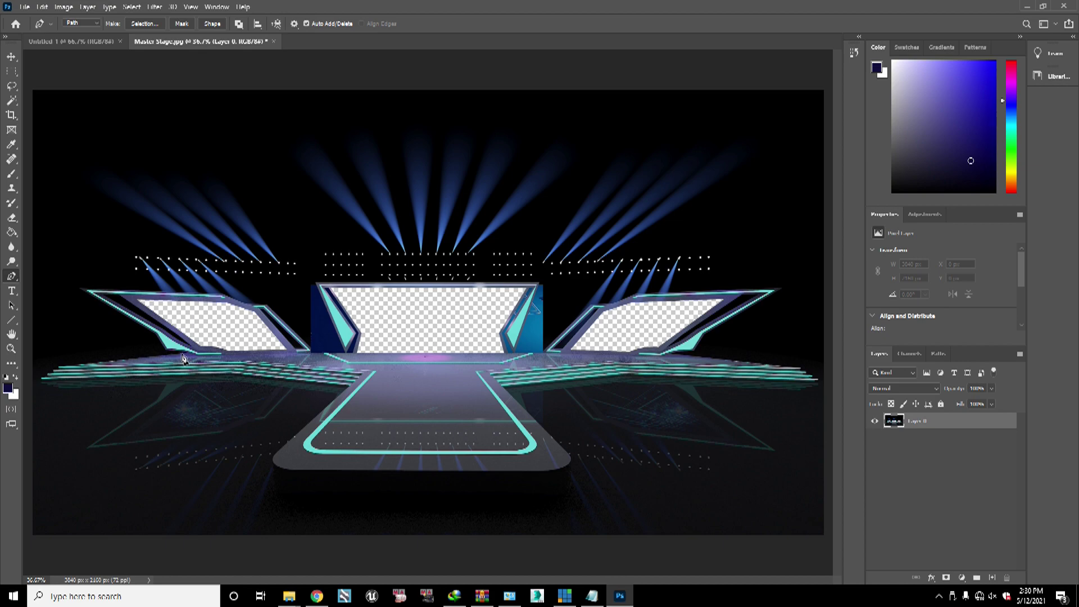
left_click(186, 354)
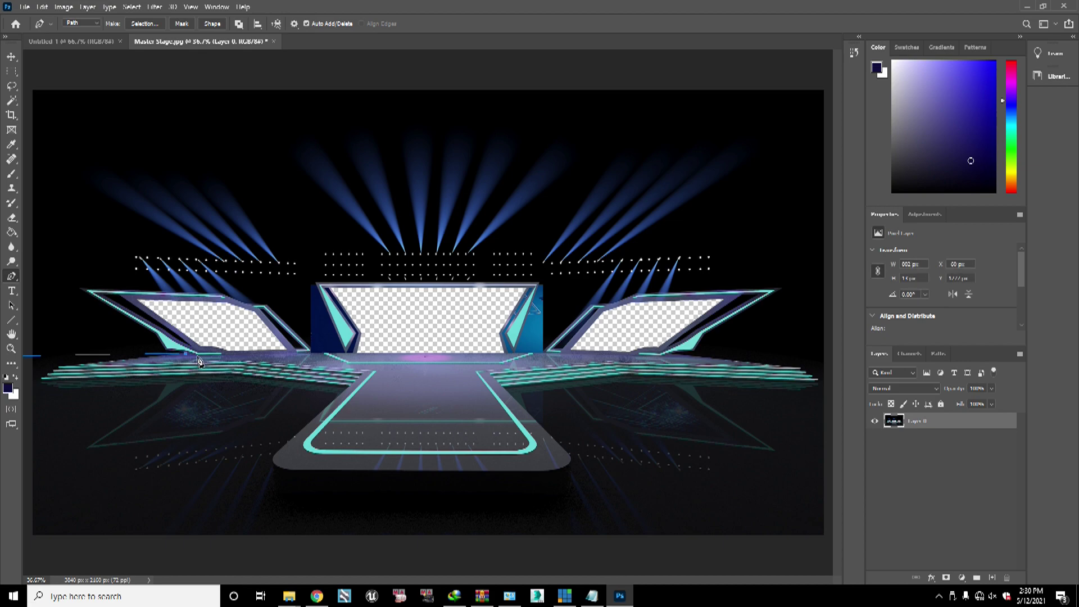
left_click(200, 360)
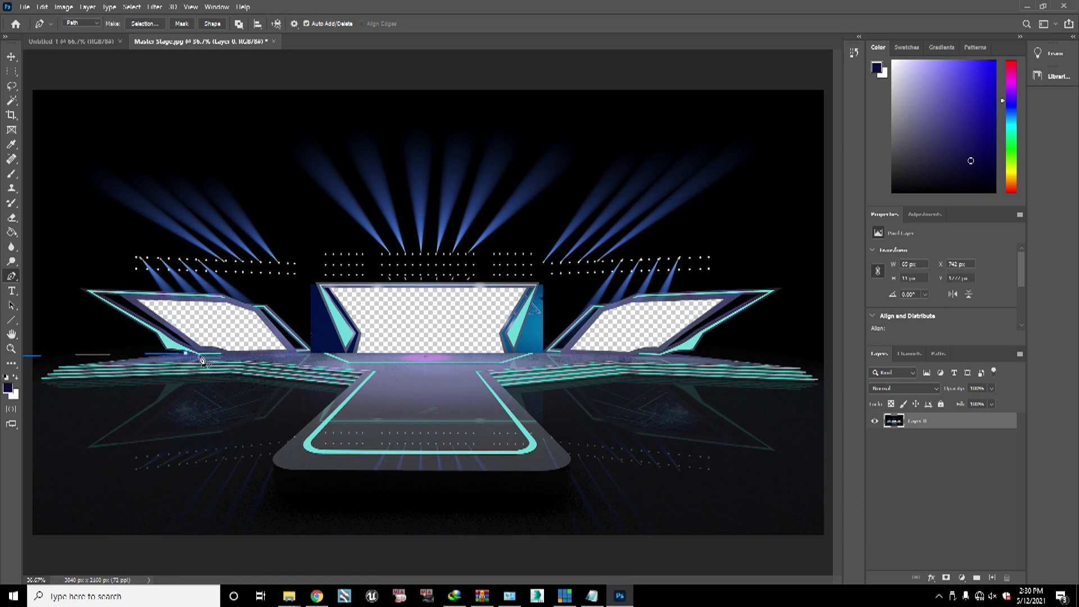
left_click(313, 358)
left_click(544, 359)
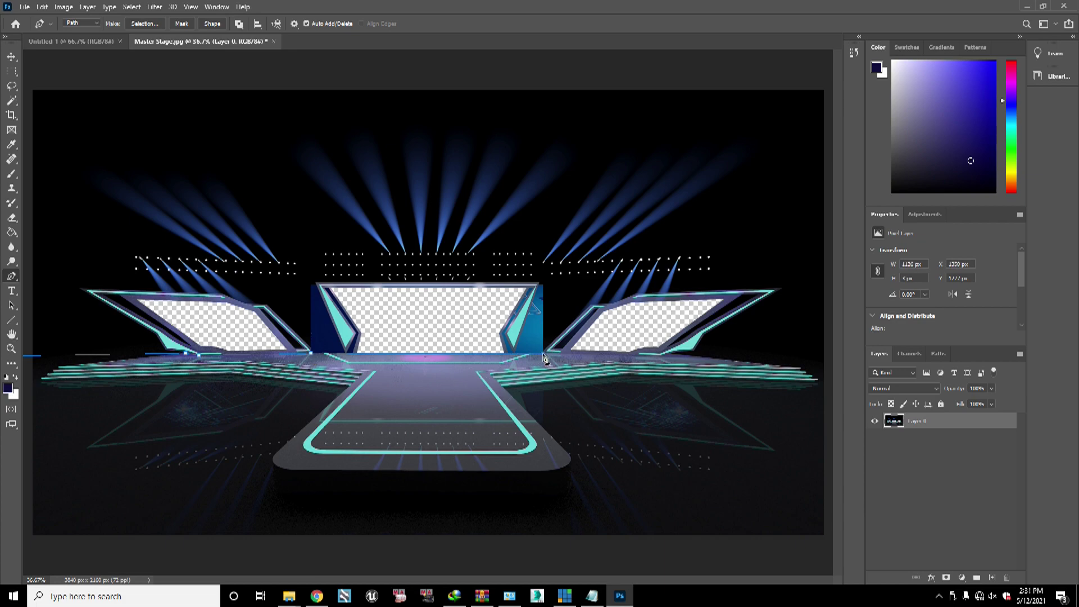
left_click(652, 357)
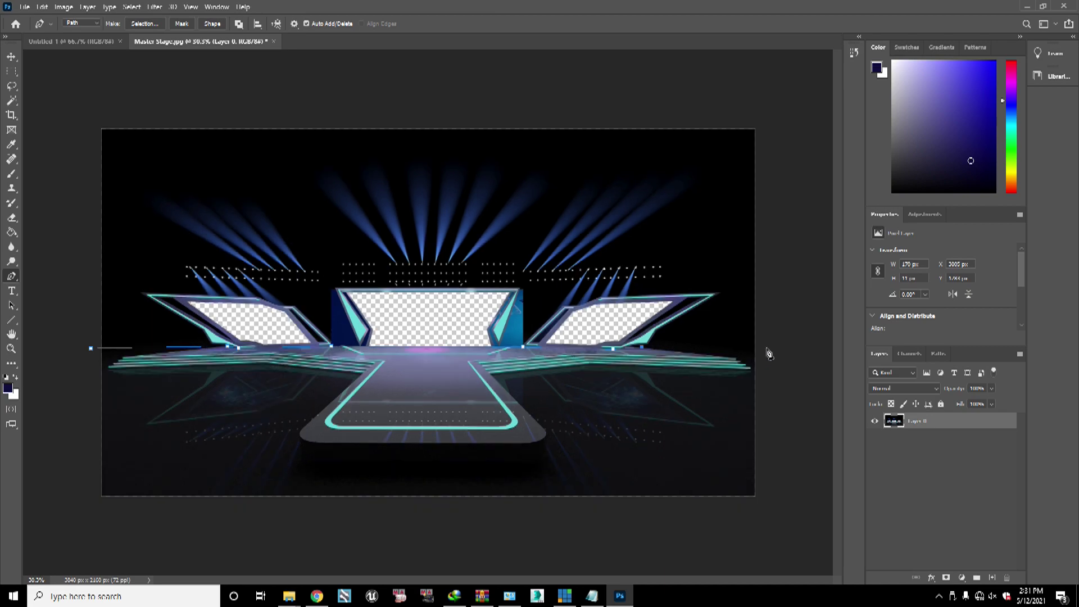
Step: Close the floor path by running its remaining anchor points outside the canvas around the lower part of the image
left_click(793, 478)
left_click(689, 548)
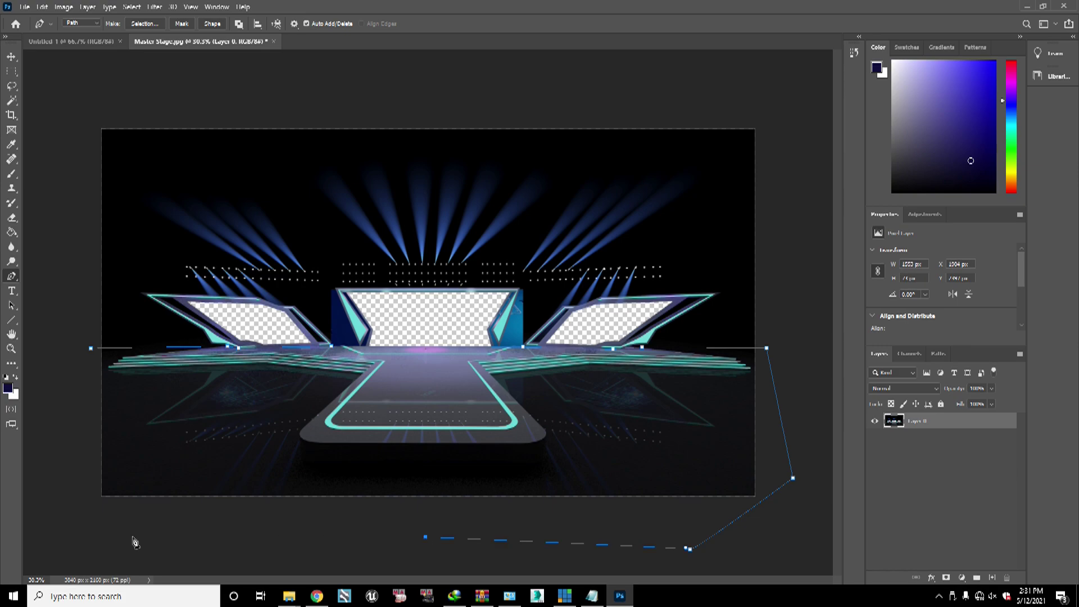
left_click(121, 534)
left_click_drag(60, 474, 63, 458)
left_click_drag(69, 410, 71, 404)
left_click(92, 349)
Step: Make a new anti-aliased selection with 0-pixel feather from the floor path and copy the selected floor to a new layer
right_click(93, 352)
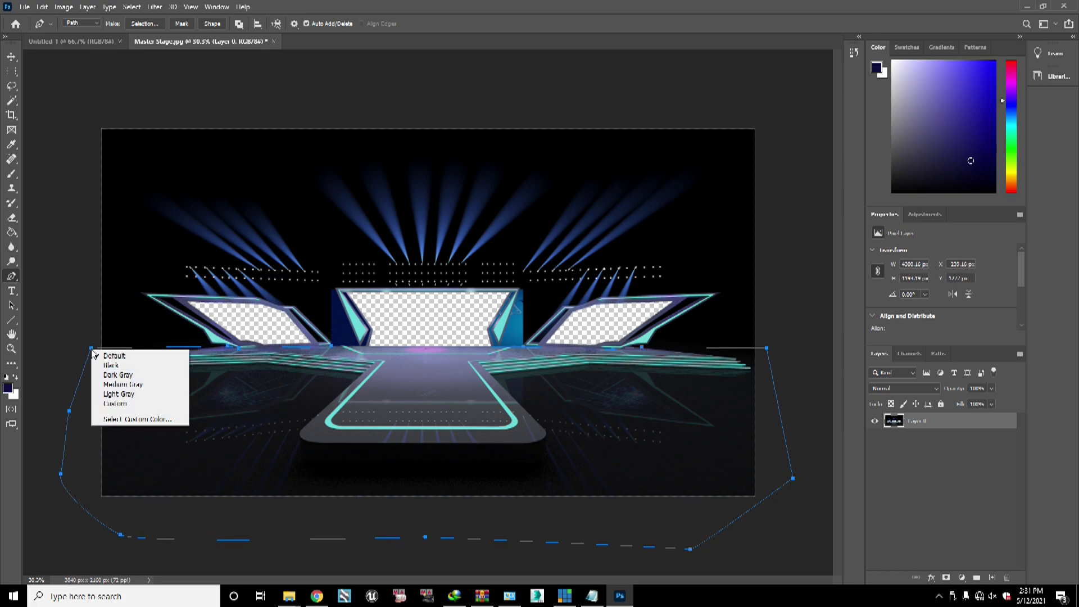
right_click(329, 345)
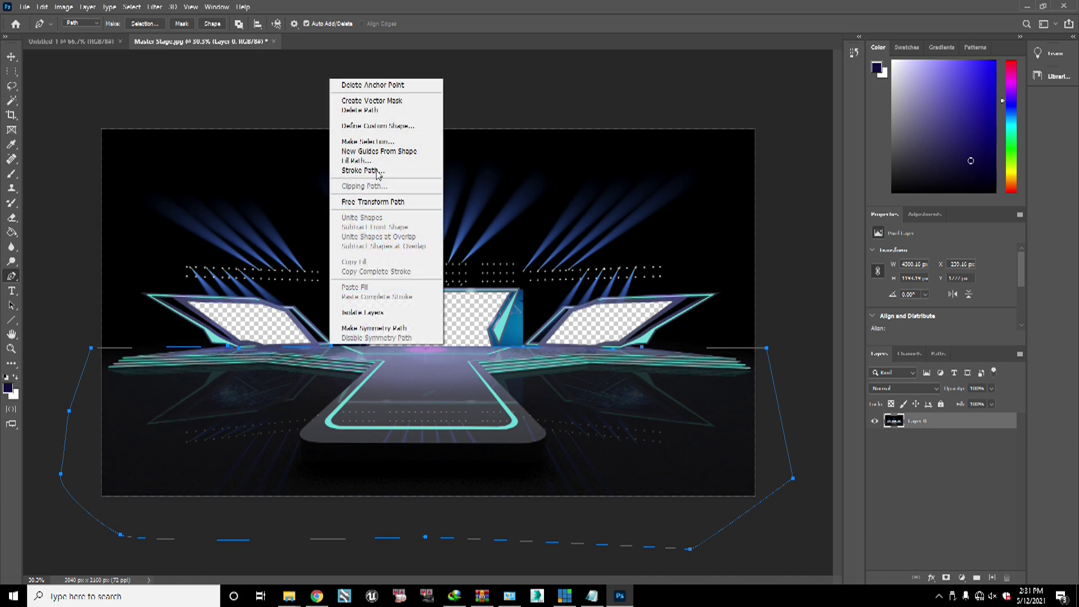
left_click(366, 142)
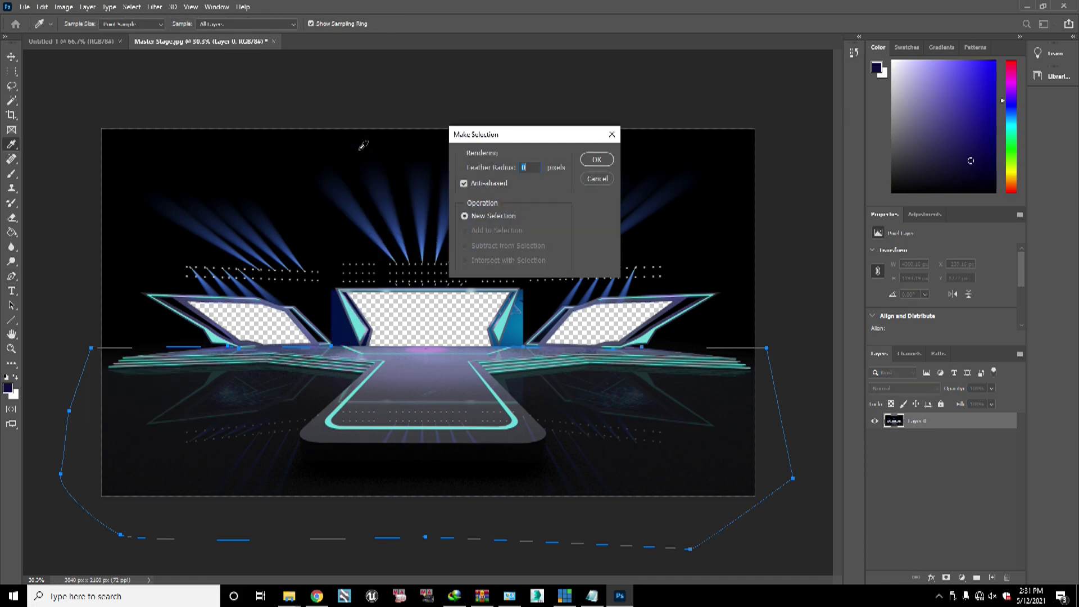
left_click(596, 161)
left_click(12, 57)
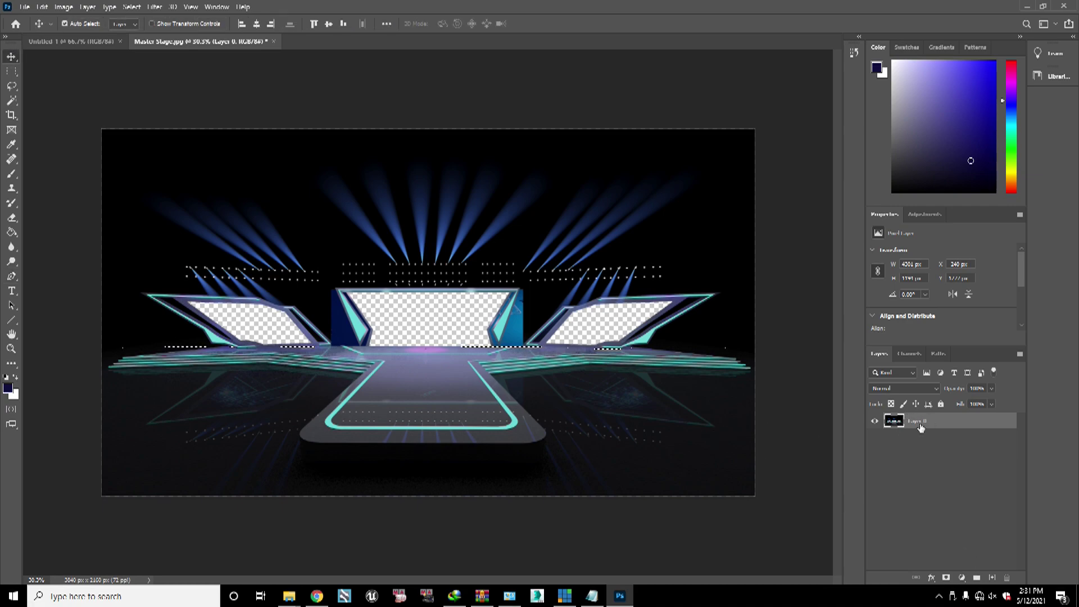
key("ctrl+j")
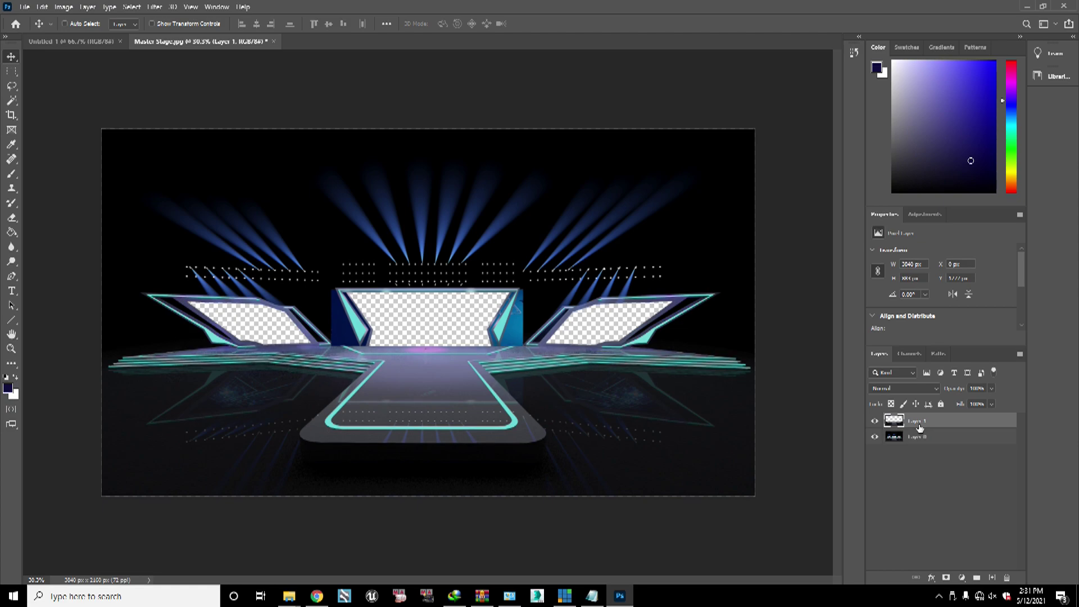
Step: Toggle Layer 0's visibility to inspect the copied floor on its own
left_click(917, 439)
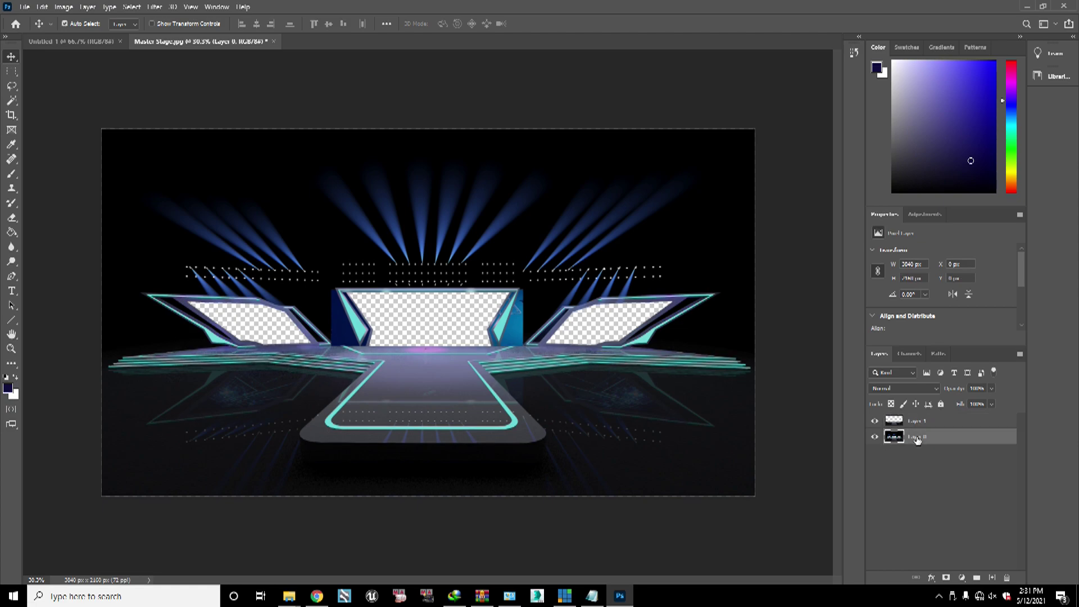
left_click(875, 437)
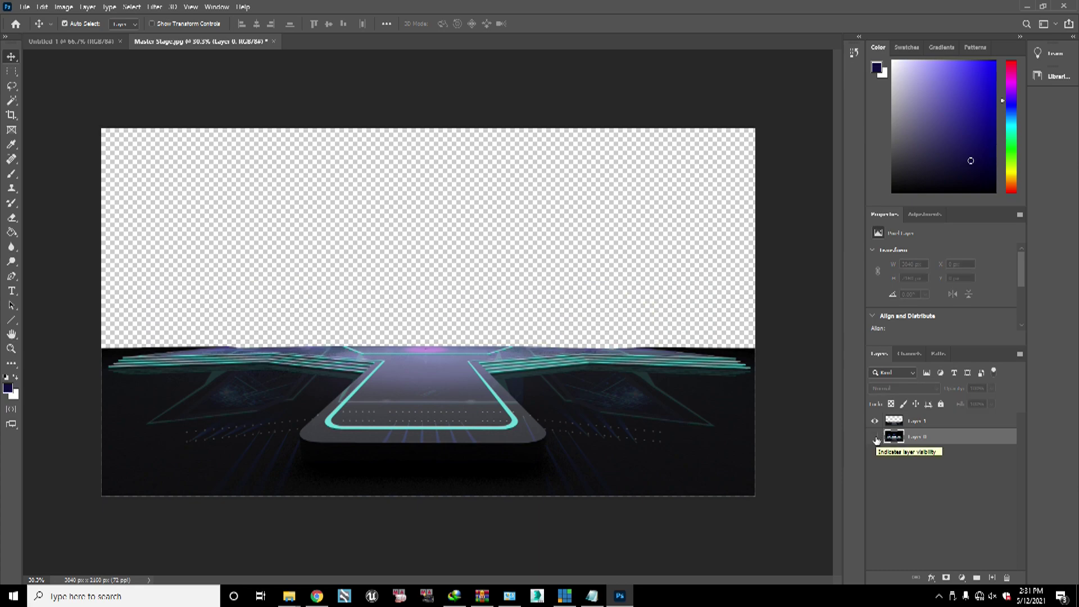
left_click(875, 437)
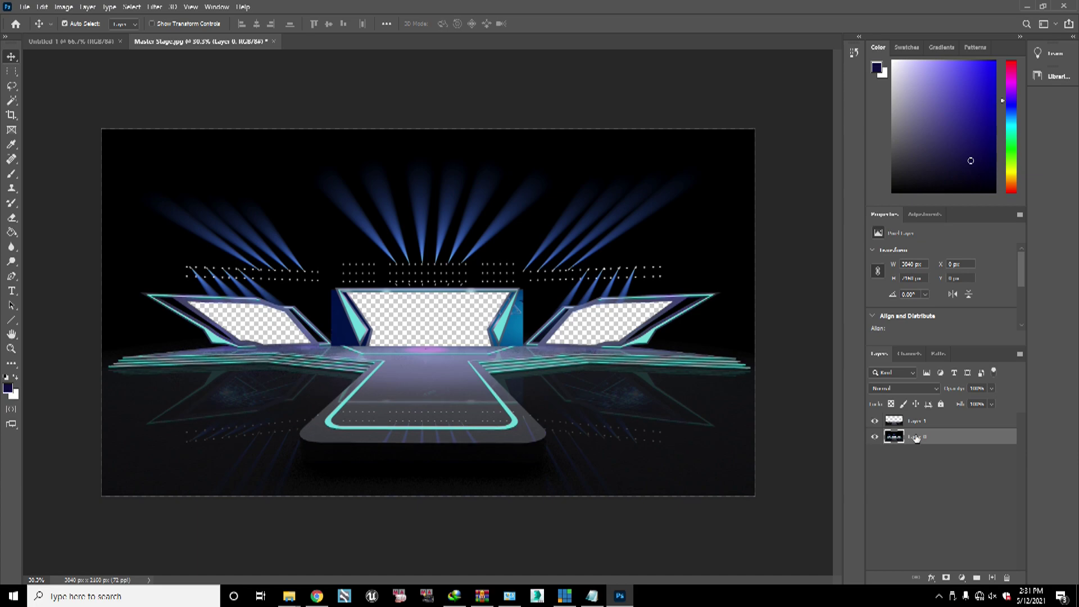
left_click(940, 426)
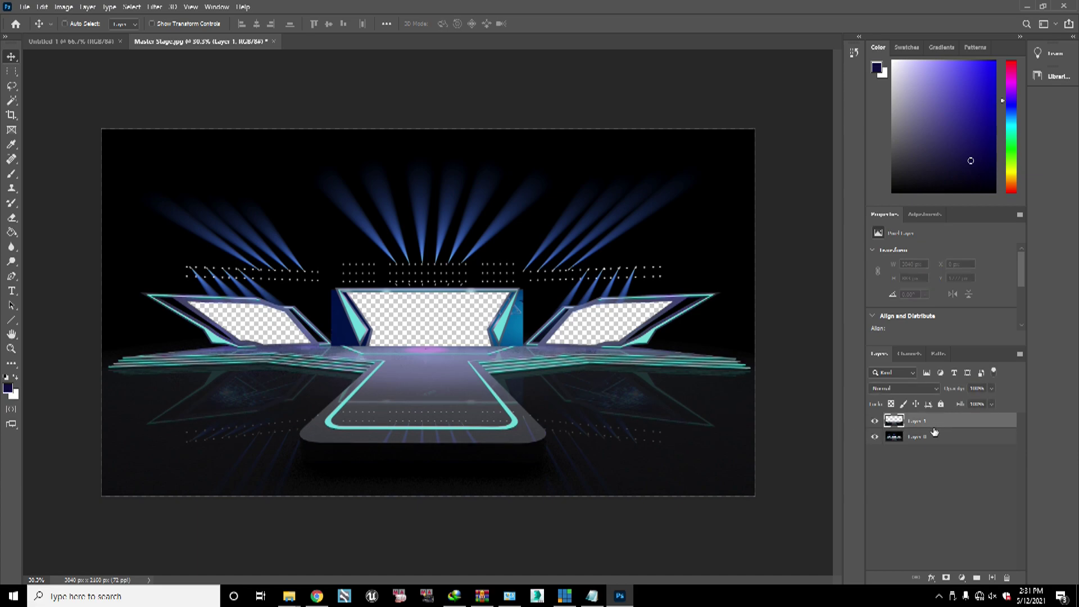
left_click(875, 437)
key("ctrl+z")
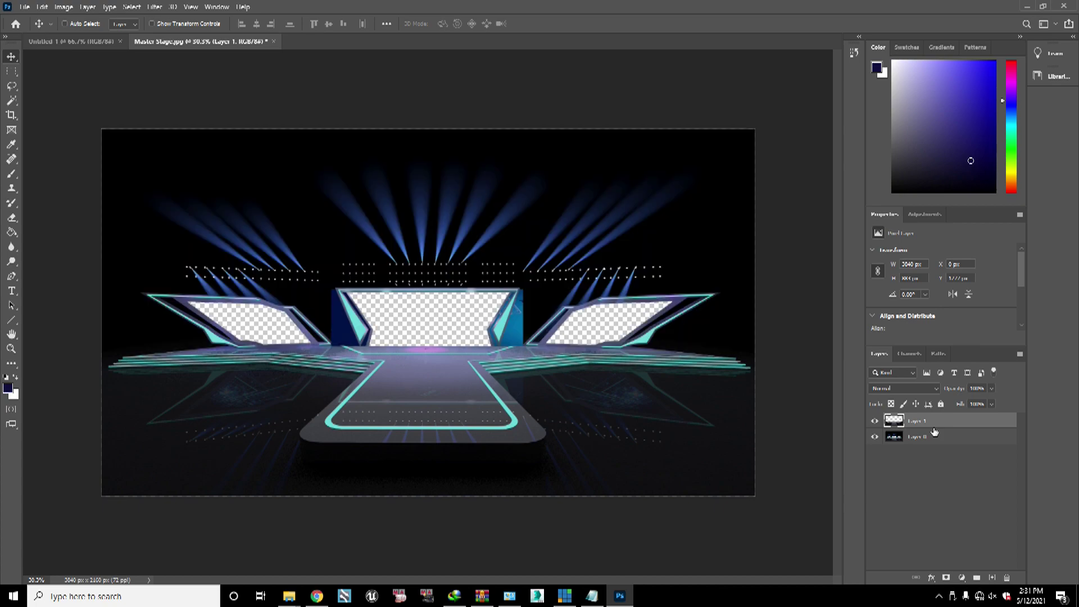
Step: Hide Layer 0 and select Layer 1's transparent area above the floor with the Magic Wand at tolerance 32
left_click(874, 436)
left_click(11, 100)
left_click(232, 191)
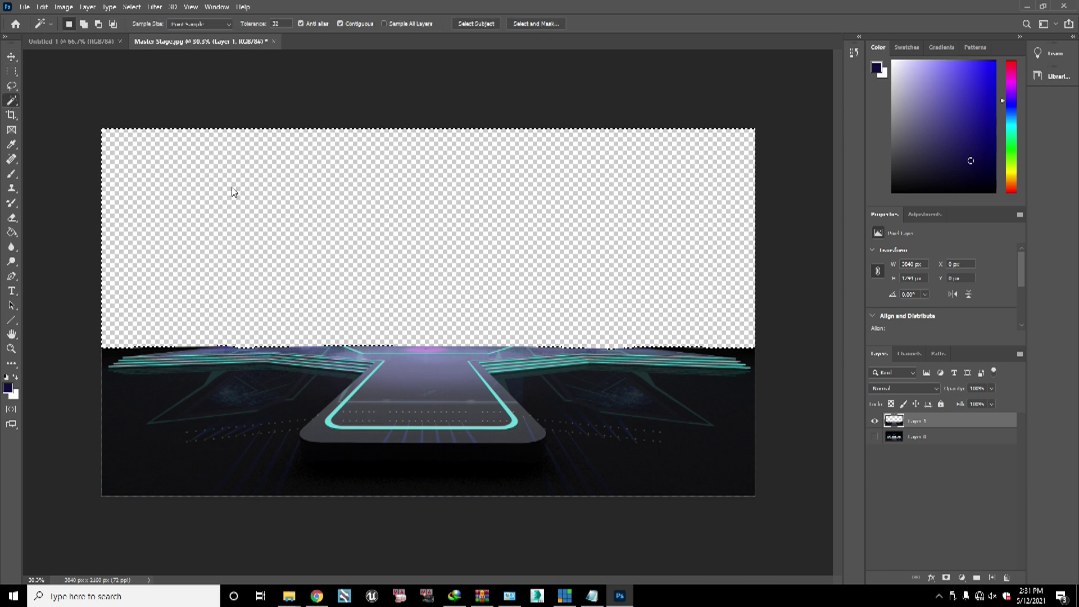
Step: Show only Layer 0, delete the selected area above the floor from it and deselect
left_click(917, 437)
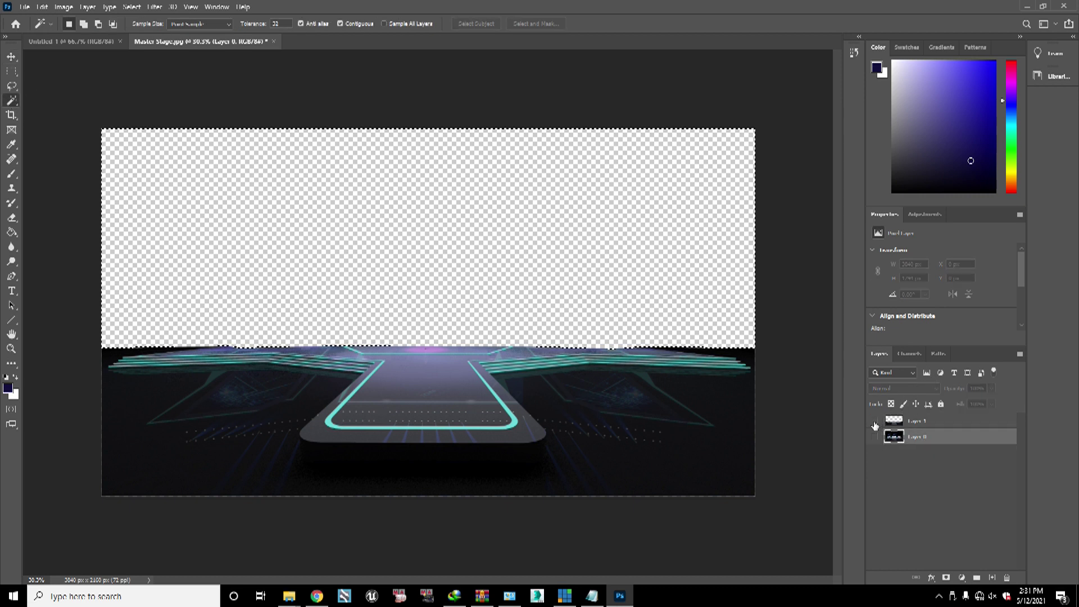
left_click(875, 422)
left_click(874, 437)
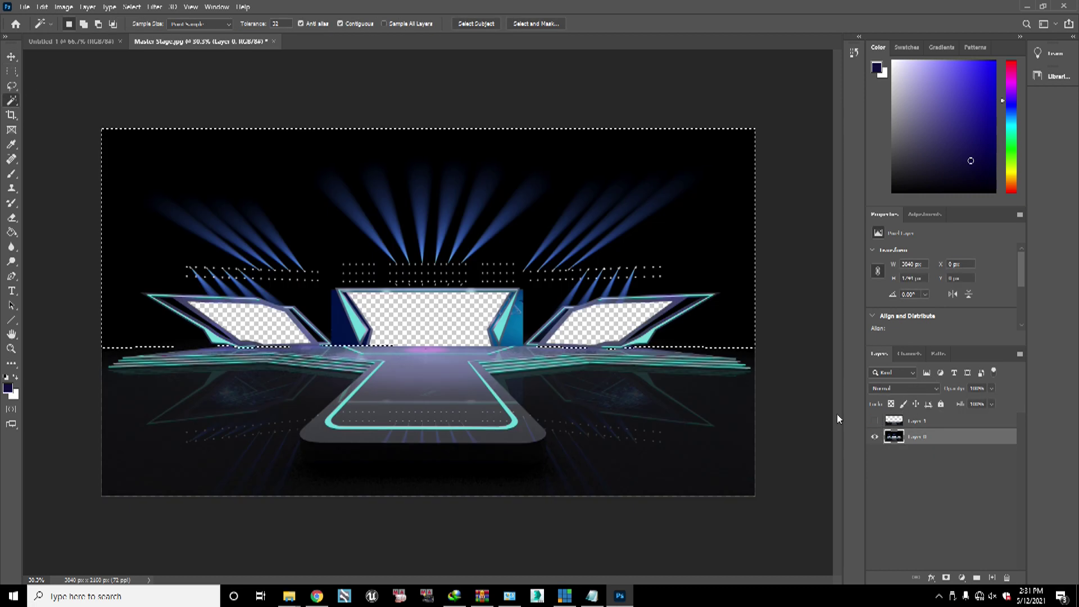
key("Delete")
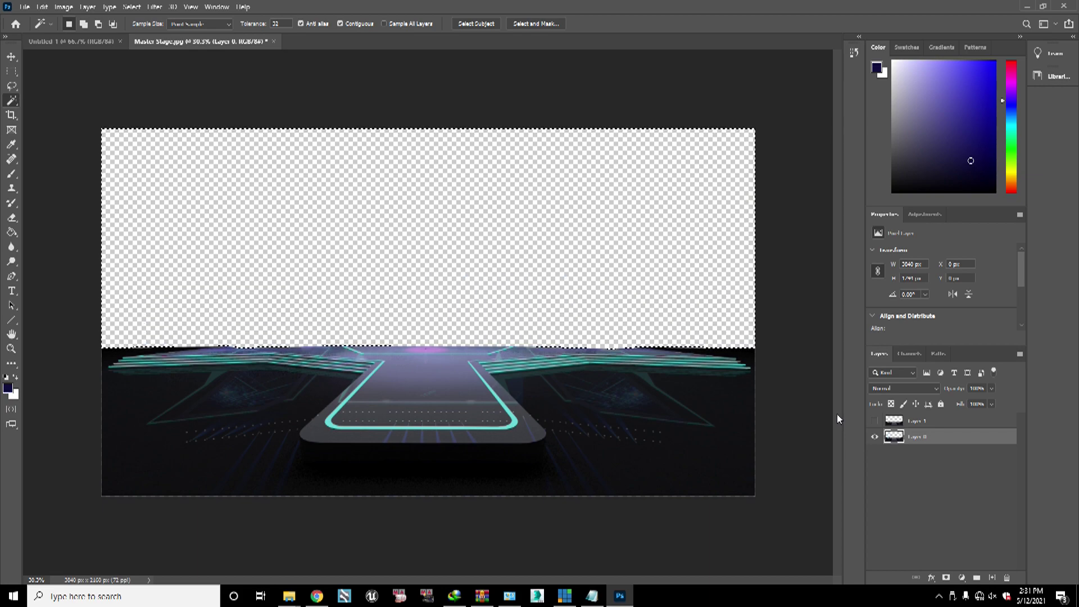
left_click(11, 56)
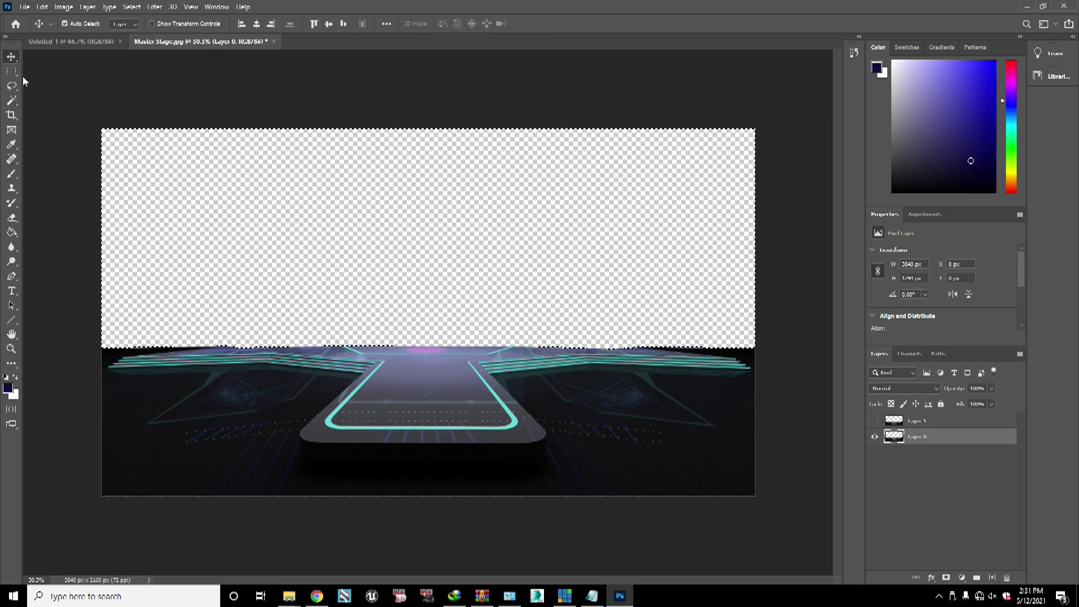
key("ctrl+d")
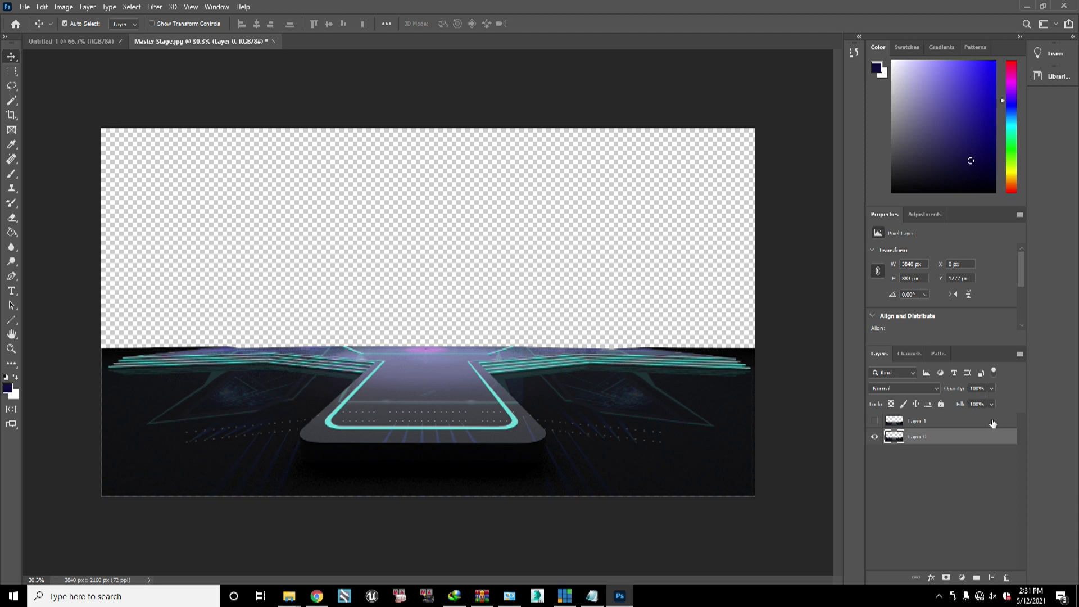
Step: Toggle Layer 0's visibility repeatedly to examine what the deletion left on it
left_click(874, 437)
left_click(874, 438)
left_click(874, 437)
left_click(874, 437)
left_click(878, 439)
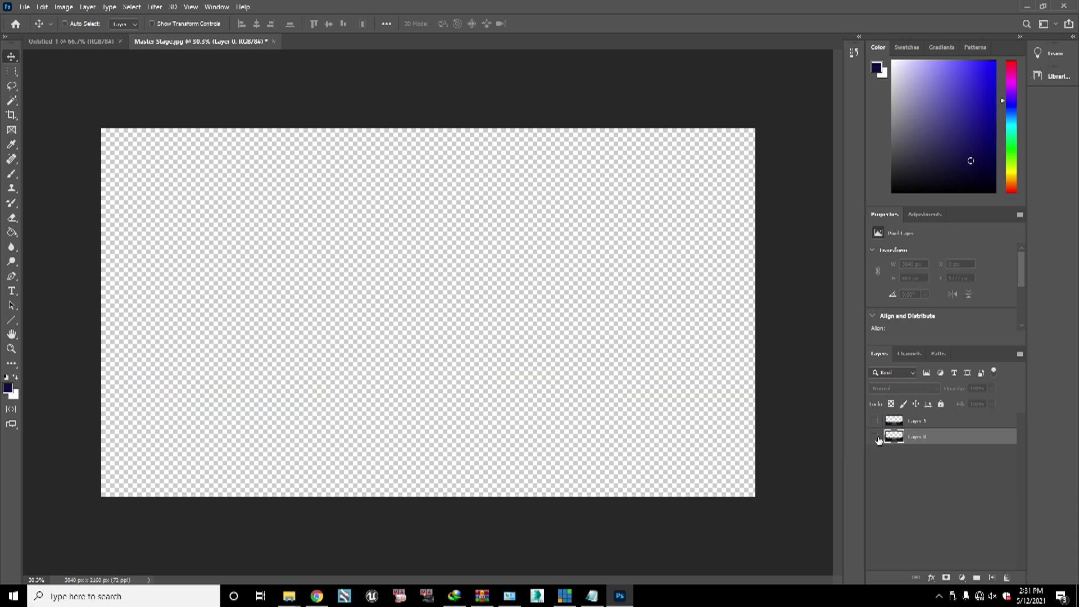
left_click(878, 439)
left_click(878, 439)
left_click(879, 441)
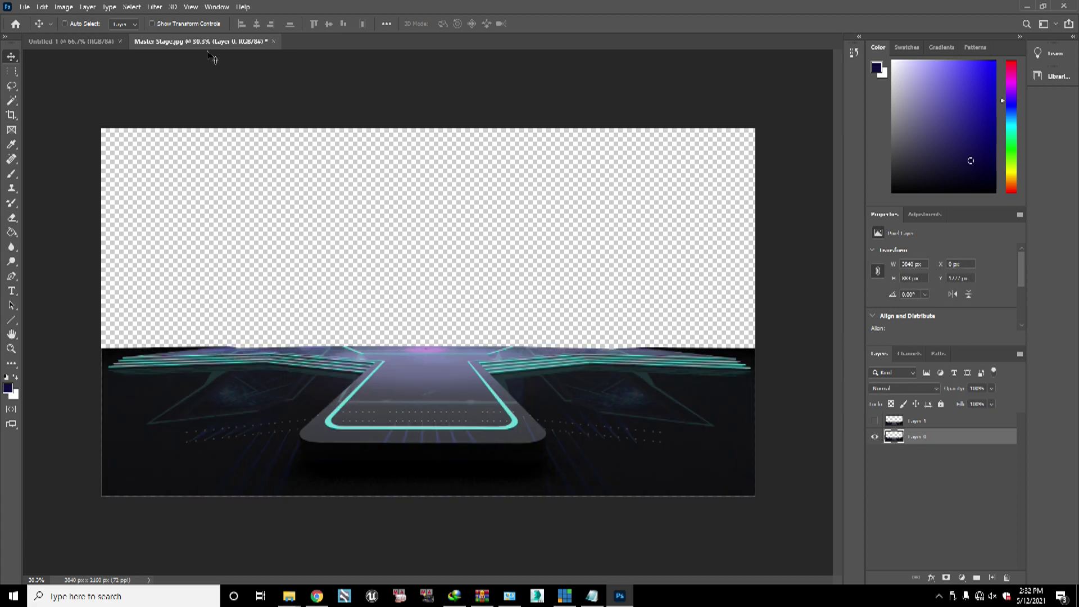
Step: Step back and forth through the recent layer visibility changes with Undo and Redo
left_click(65, 24)
left_click(42, 7)
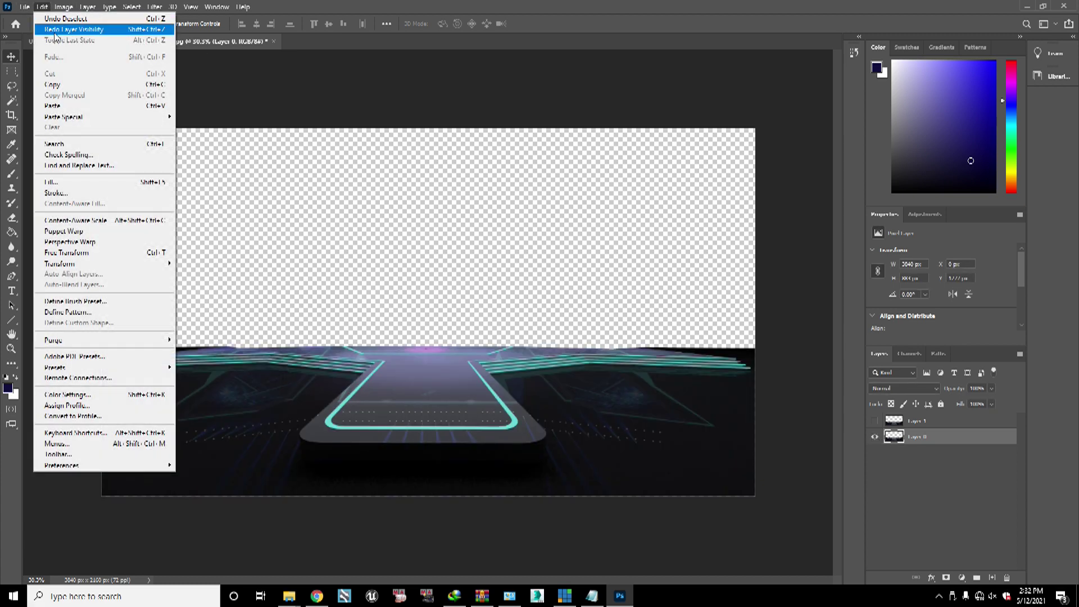
left_click(54, 33)
left_click(41, 7)
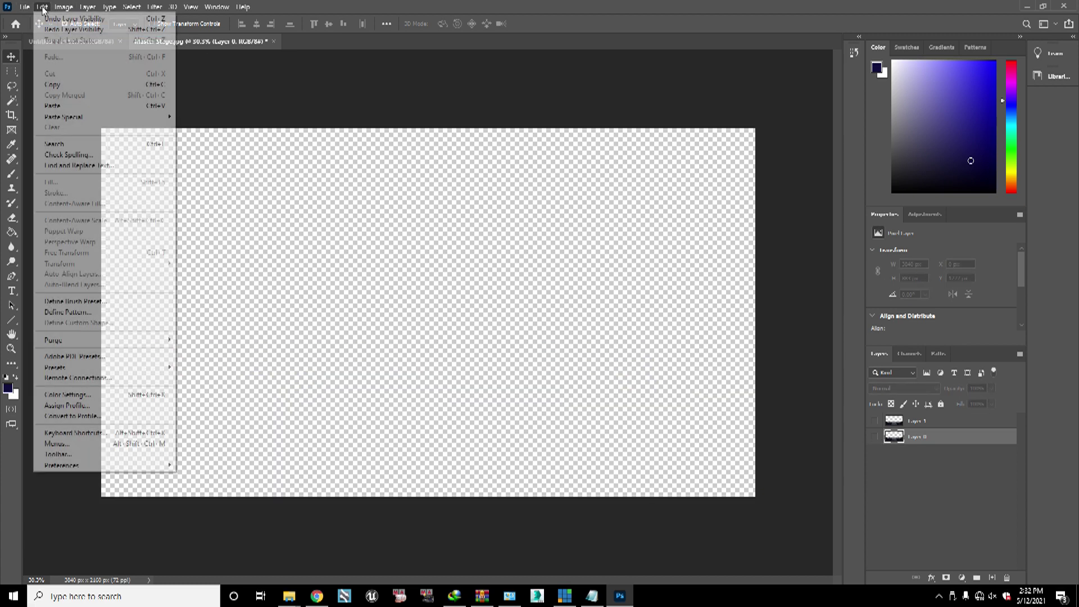
left_click(73, 29)
left_click(44, 7)
left_click(43, 19)
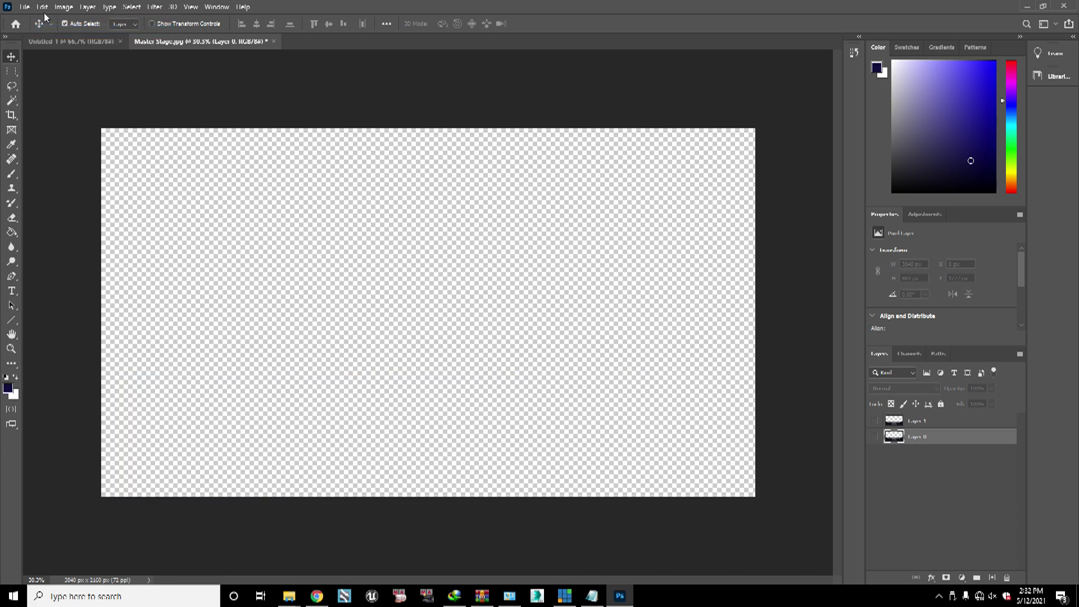
left_click(43, 7)
left_click(43, 7)
left_click(44, 7)
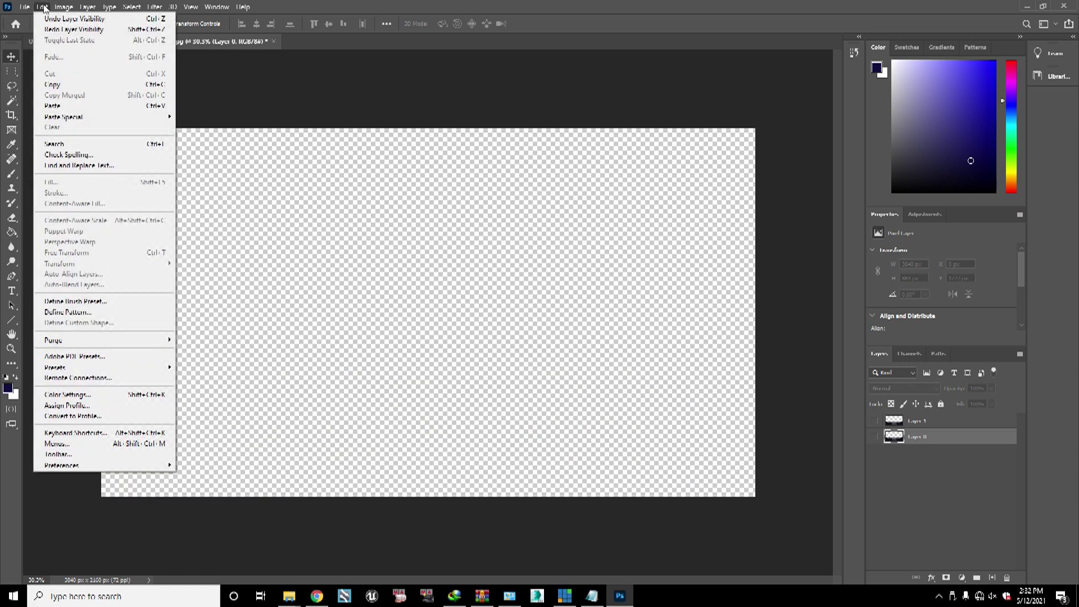
left_click(366, 130)
key("ctrl+shift+z")
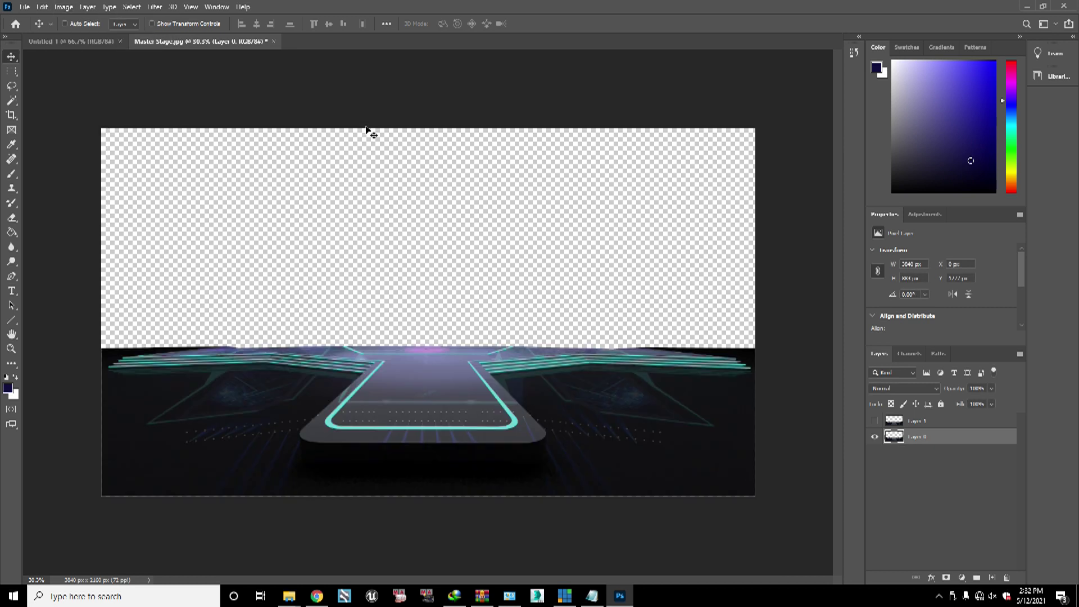
Step: Undo the deselection and the deletion of Layer 0's upper area, and make both Layer 1 and Layer 0 visible
left_click(875, 421)
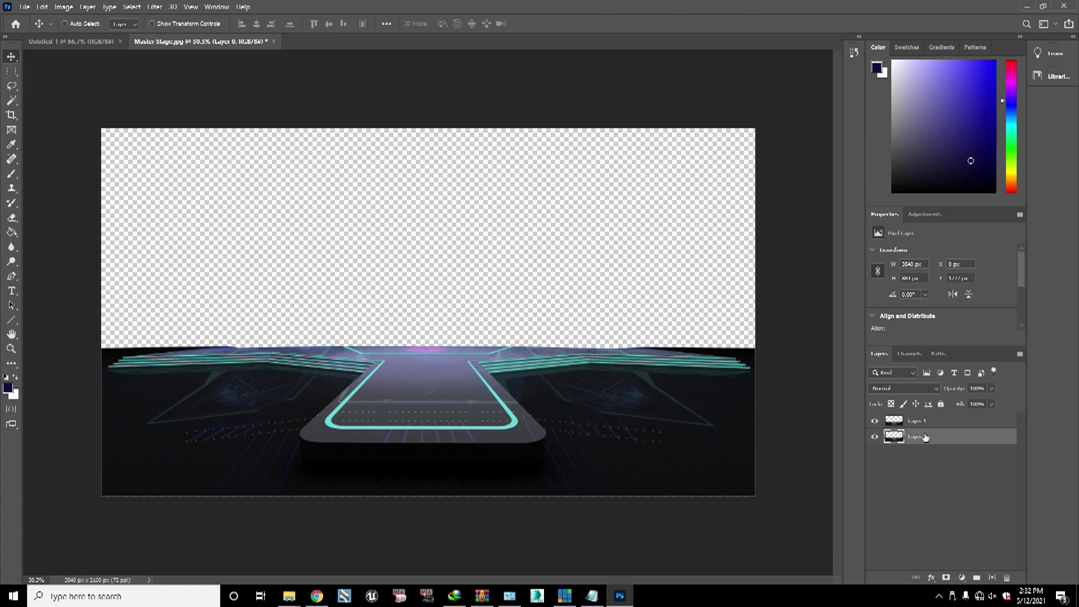
key("ctrl+z")
key("ctrl+z")
key("ctrl+z")
key("ctrl+z")
key("ctrl+z")
key("ctrl+z")
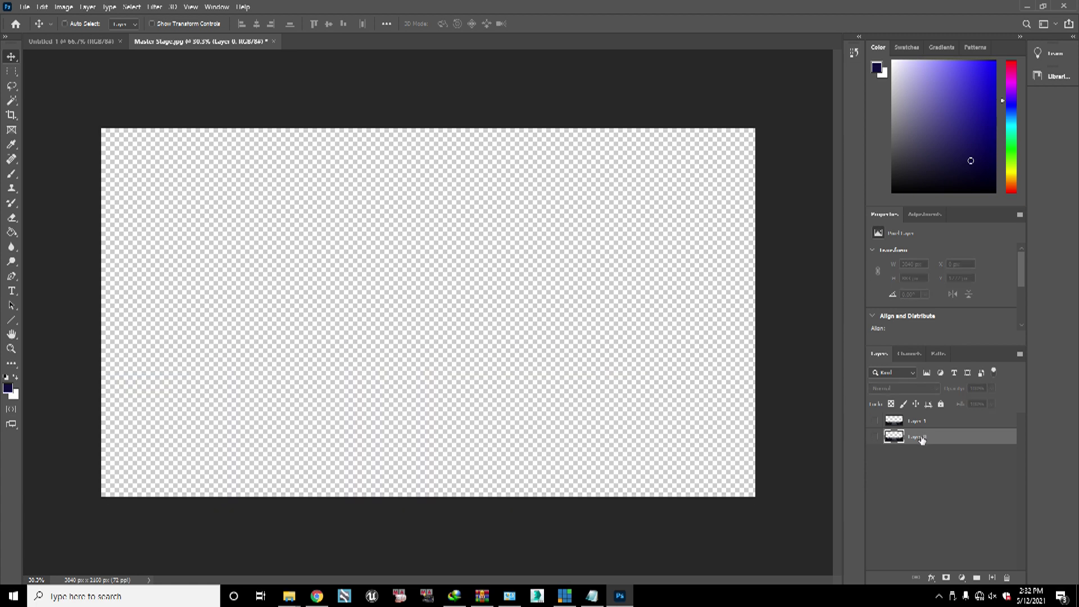
key("ctrl+z")
key("ctrl+z")
left_click(875, 422)
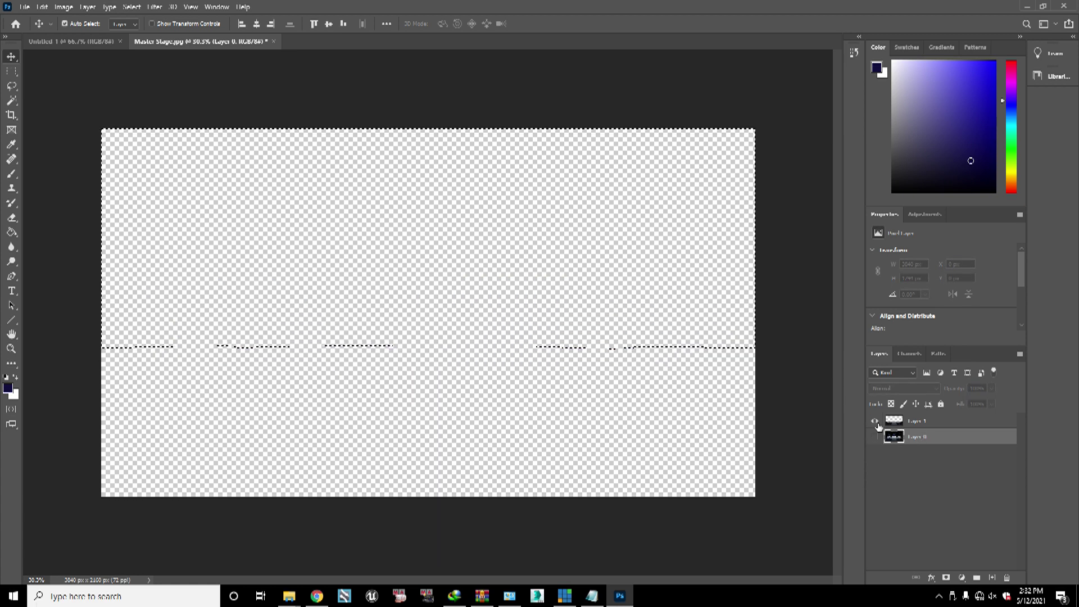
left_click(876, 438)
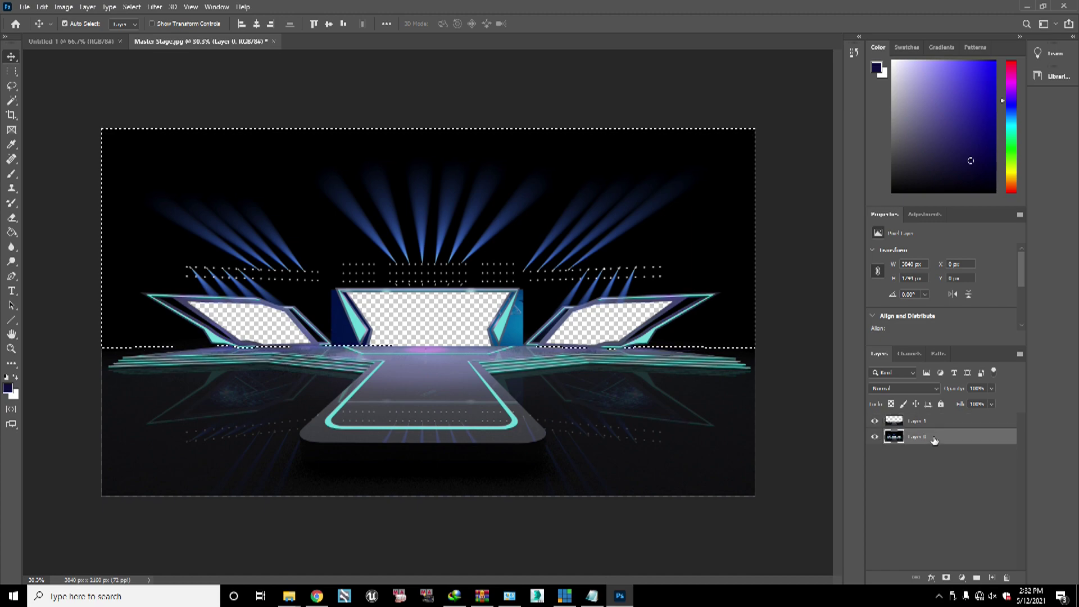
Step: Invert the selection, delete the floor area from Layer 0 with Layer 1 hidden, and deselect
left_click(132, 7)
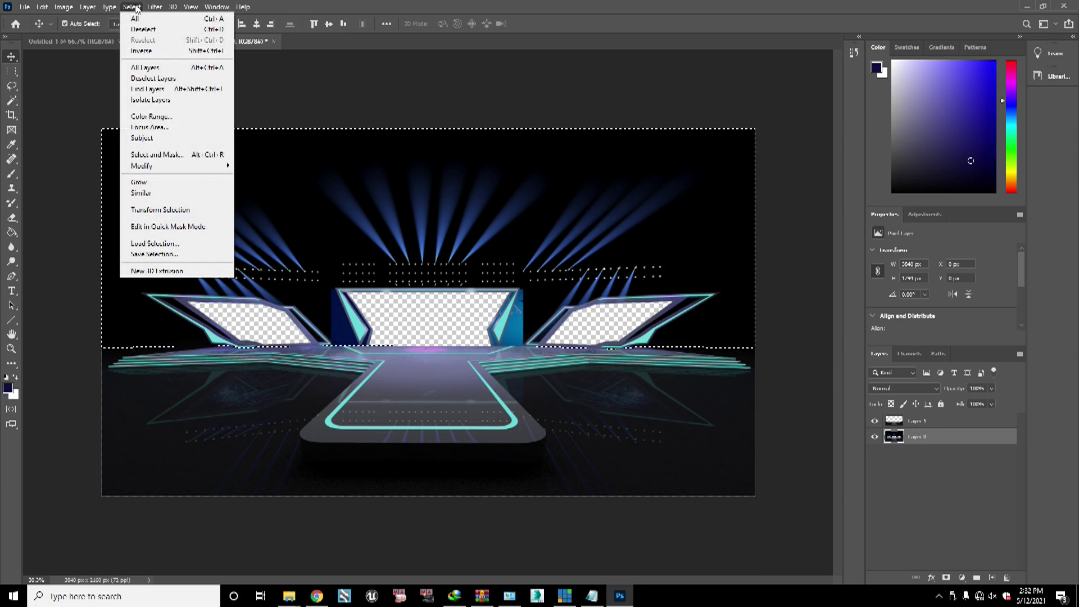
left_click(145, 51)
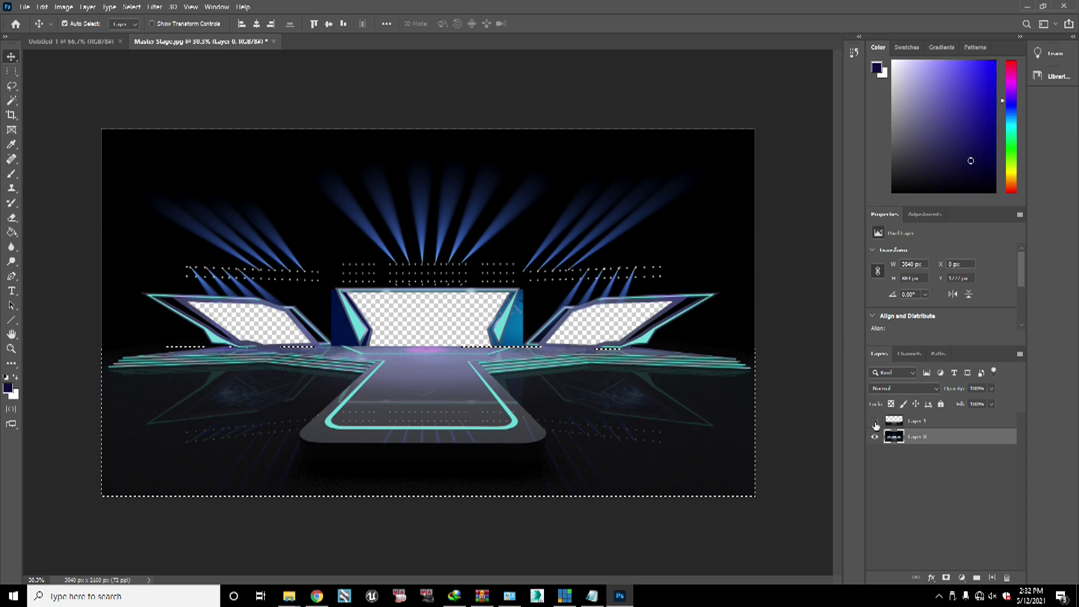
key("Delete")
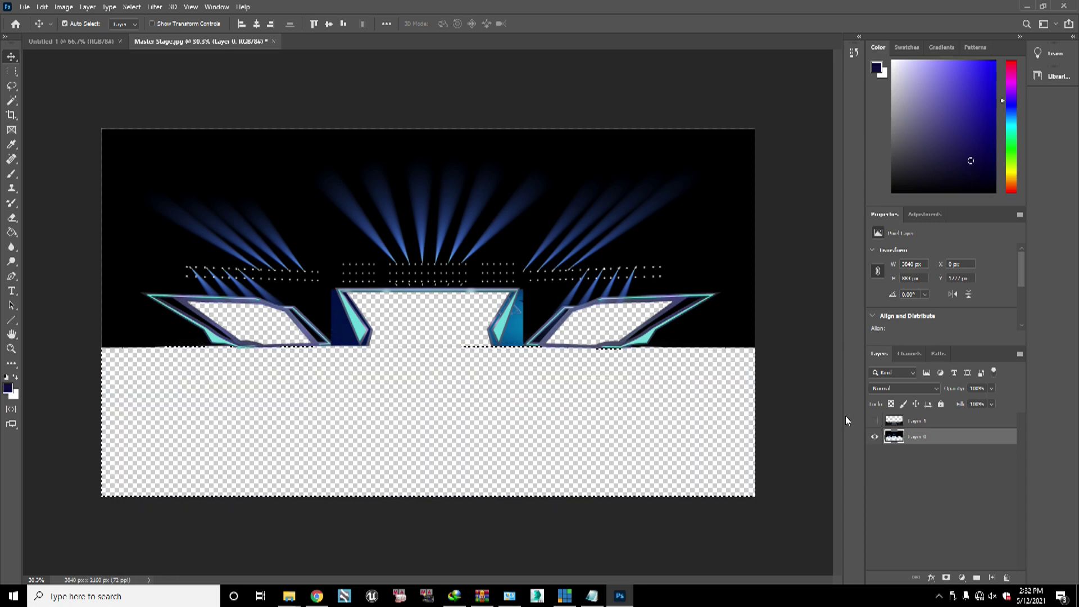
key("ctrl+d")
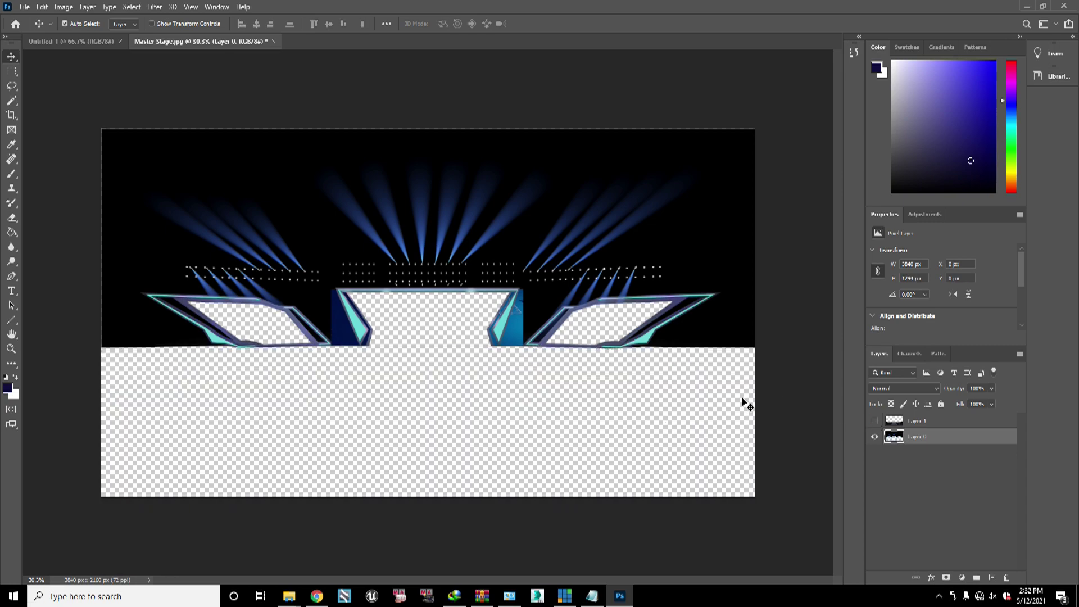
Step: Show Layer 1, move it below Layer 0, and toggle both layers' visibility to check the backdrop and floor separation
left_click(874, 421)
left_click_drag(916, 420, 931, 450)
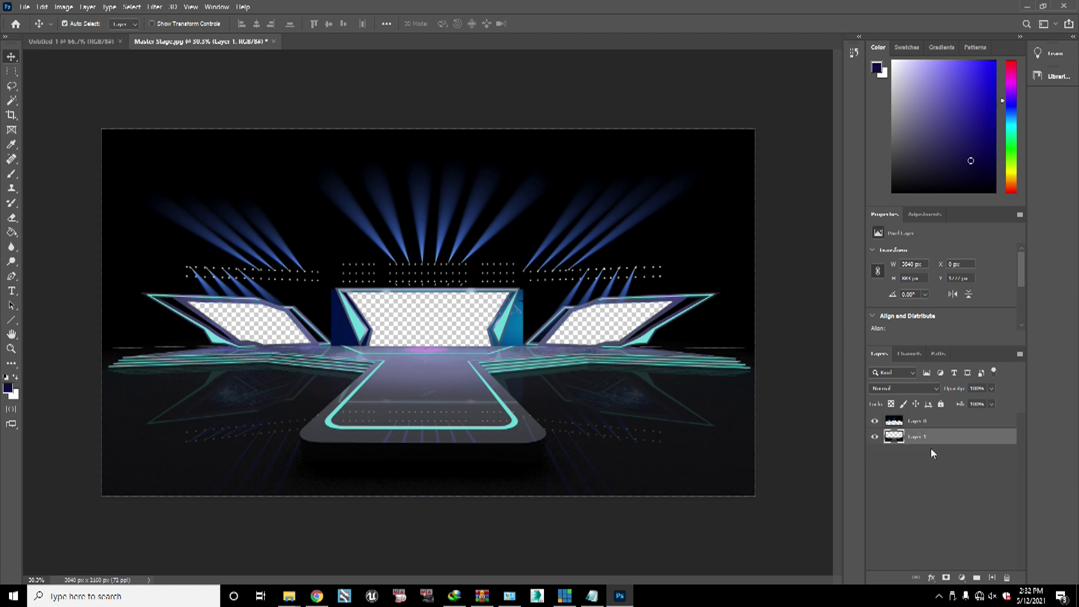
left_click(875, 421)
left_click(876, 432)
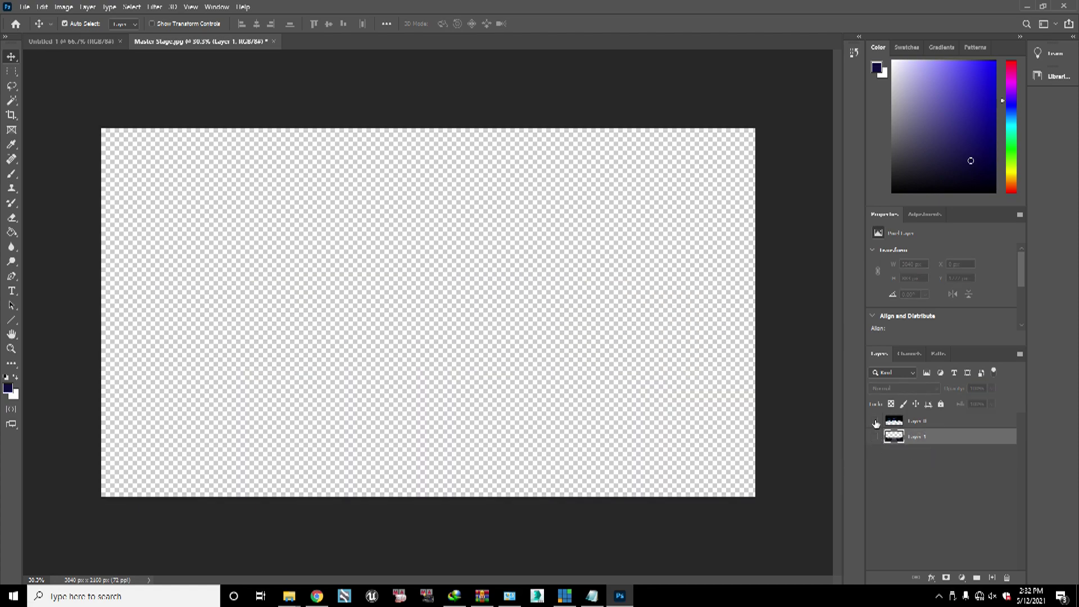
left_click(875, 422)
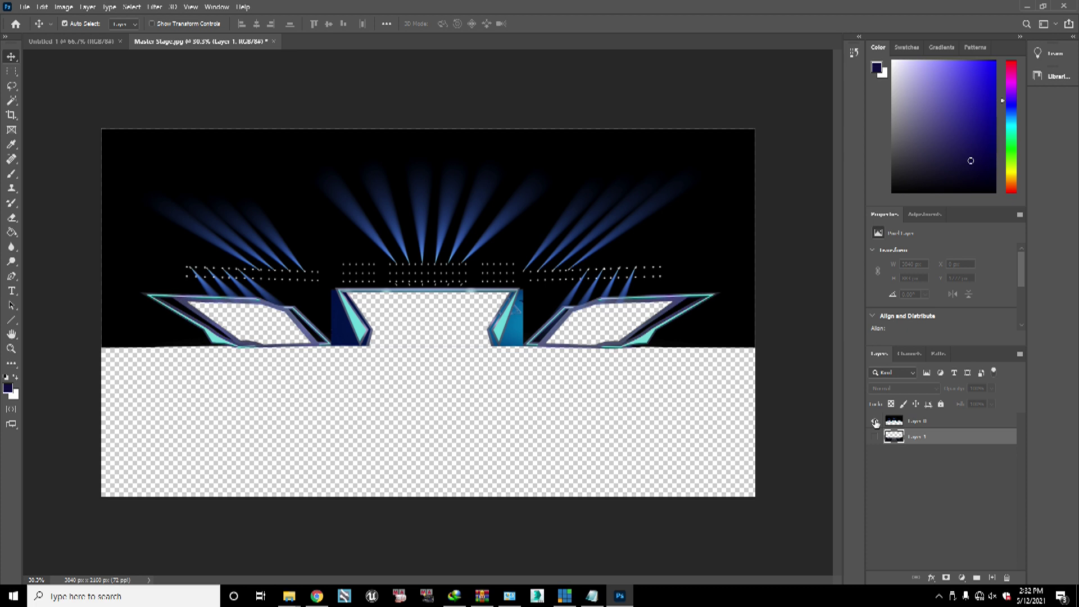
left_click(875, 436)
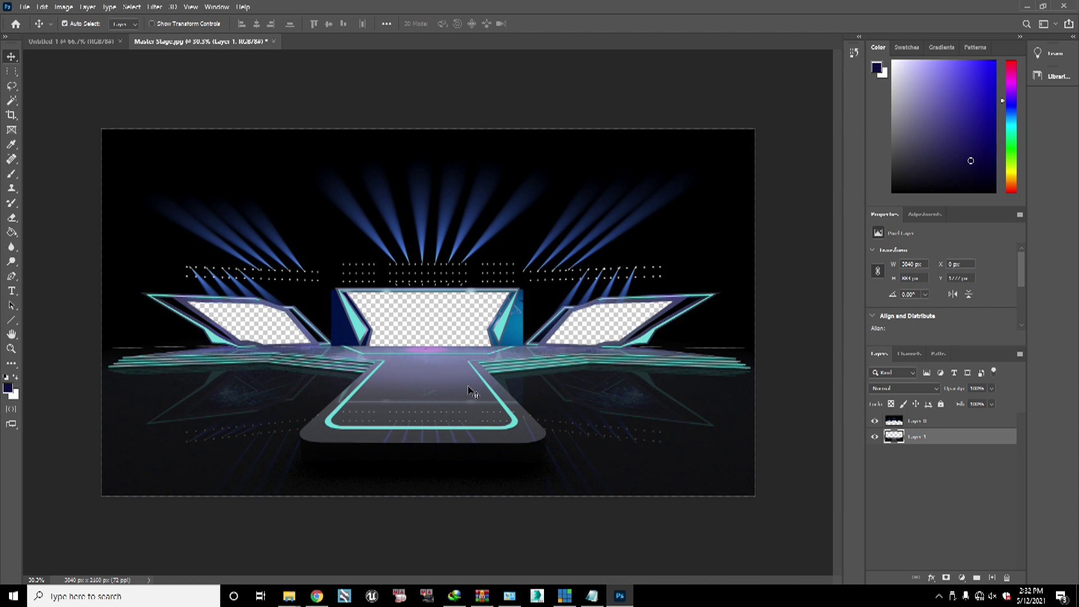
Step: Nudge floor Layer 1 upward to meet the backdrop and scale it proportionally to about 100.45% to cover the canvas's lower edge
key("Up")
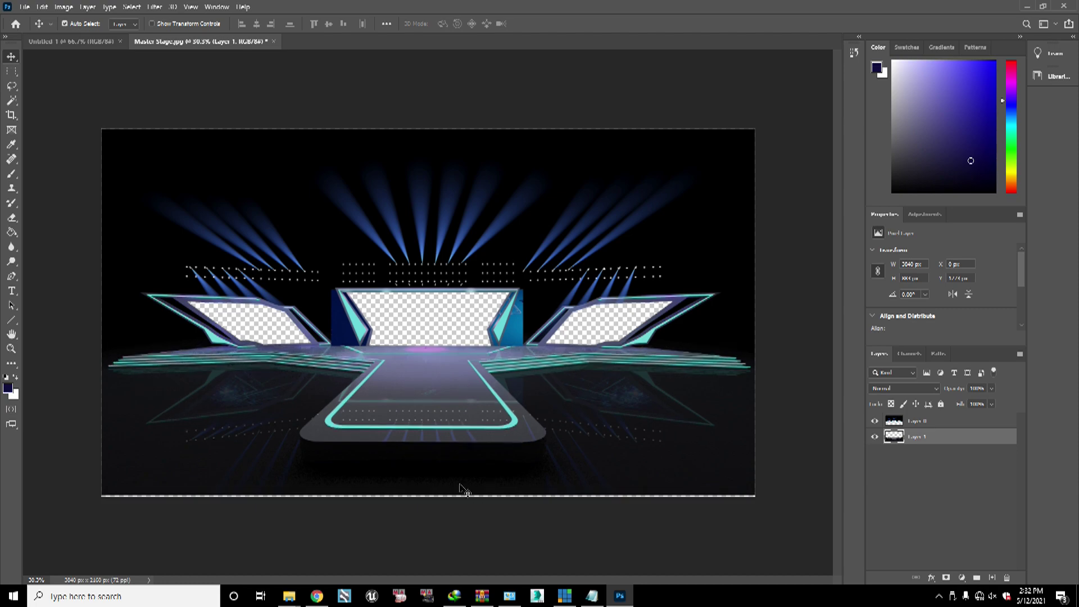
left_click(177, 180)
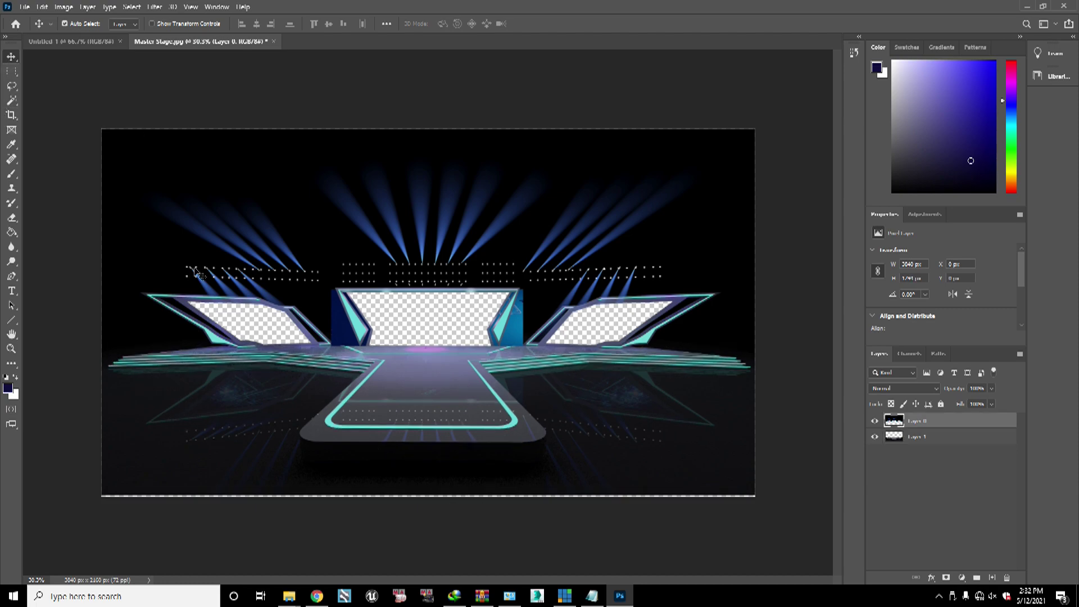
left_click(182, 396)
left_click(11, 276)
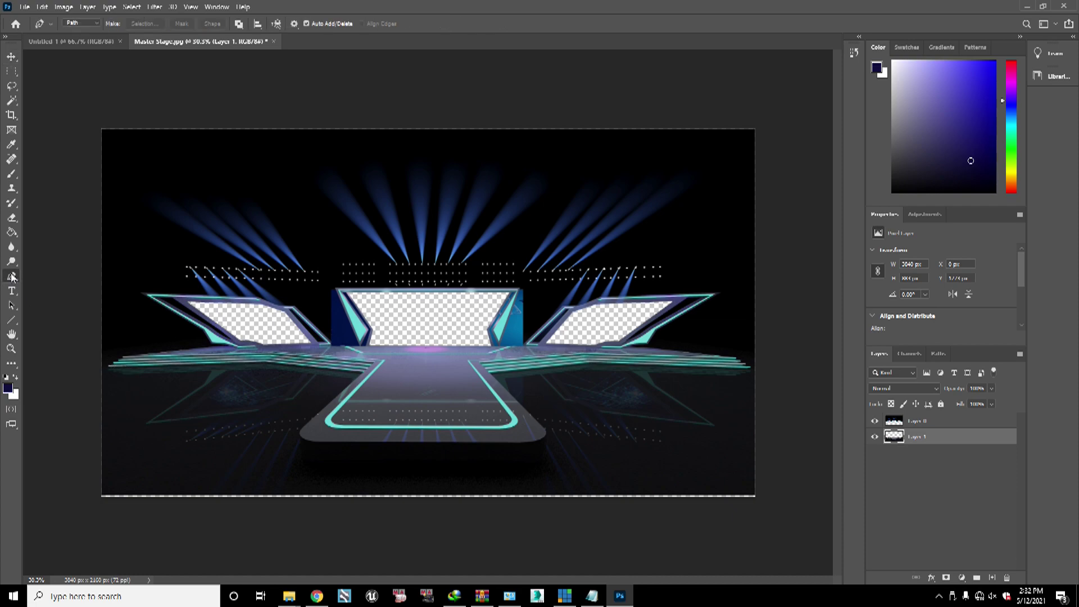
left_click(12, 57)
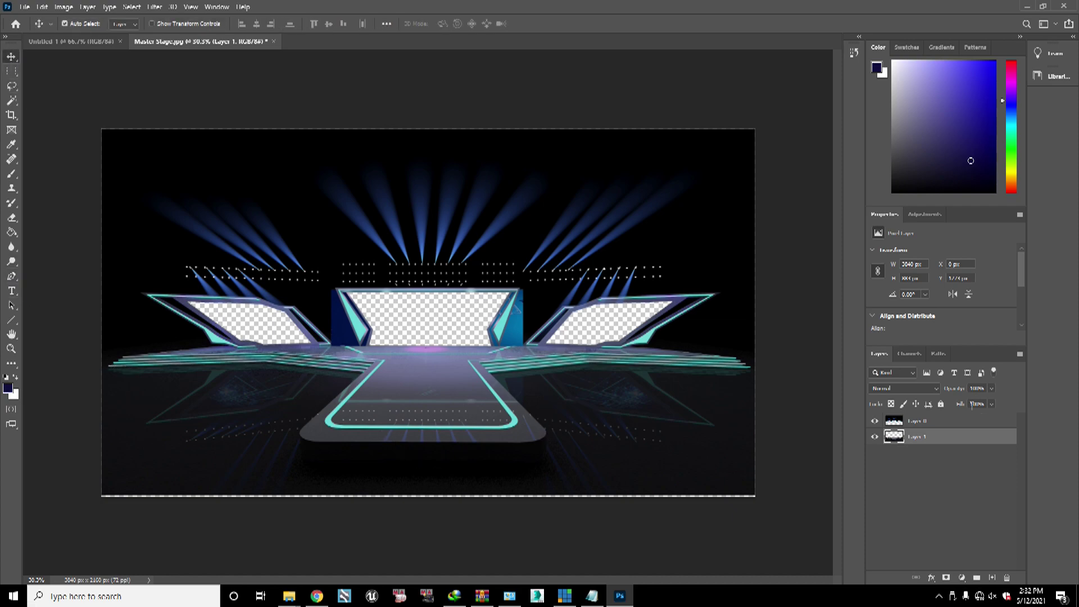
left_click(153, 24)
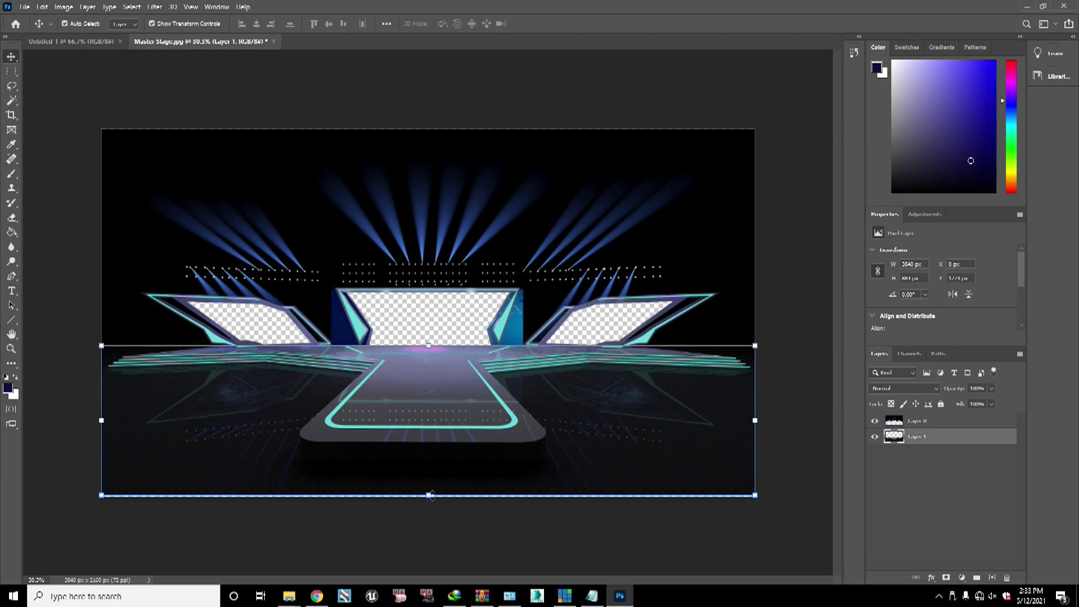
left_click_drag(430, 496, 430, 499)
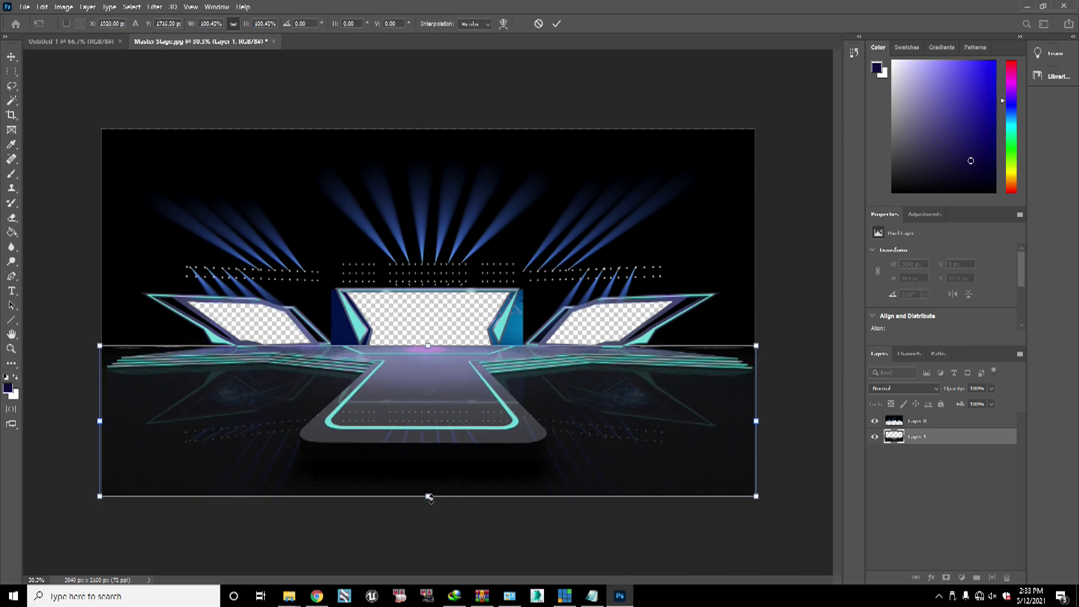
left_click(12, 56)
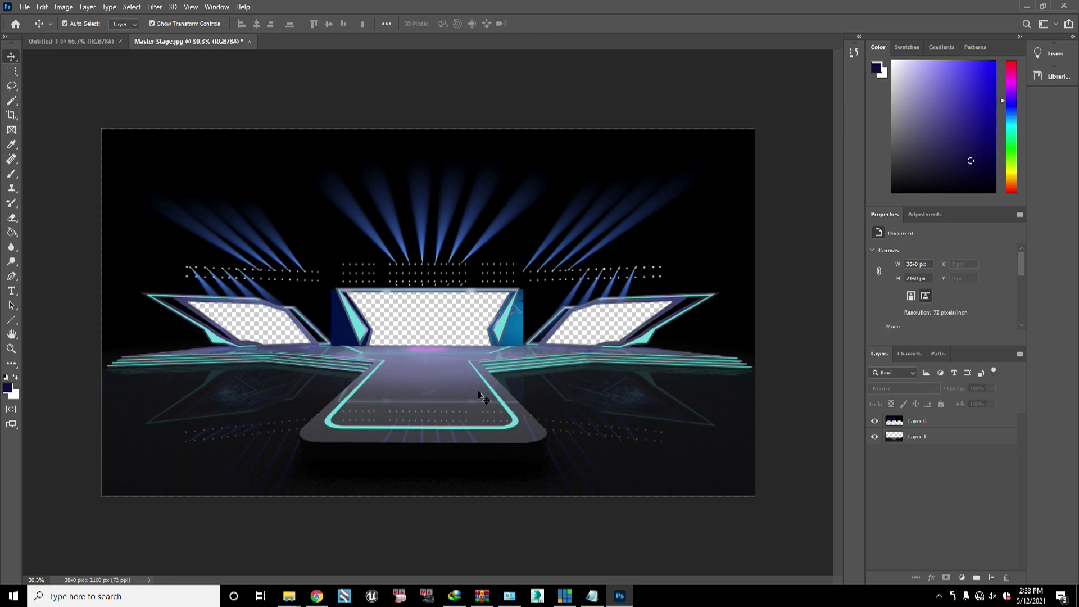
Step: Hide and show Layer 0 and Layer 1 in turn to examine the backdrop and the floor separately
left_click(874, 421)
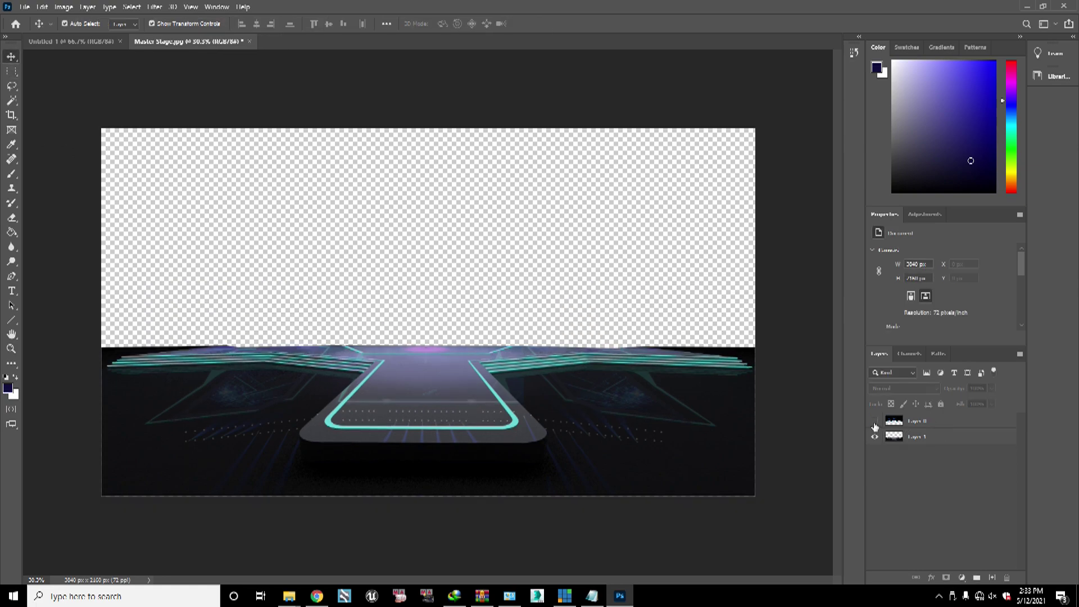
left_click(874, 422)
left_click(874, 437)
left_click(875, 437)
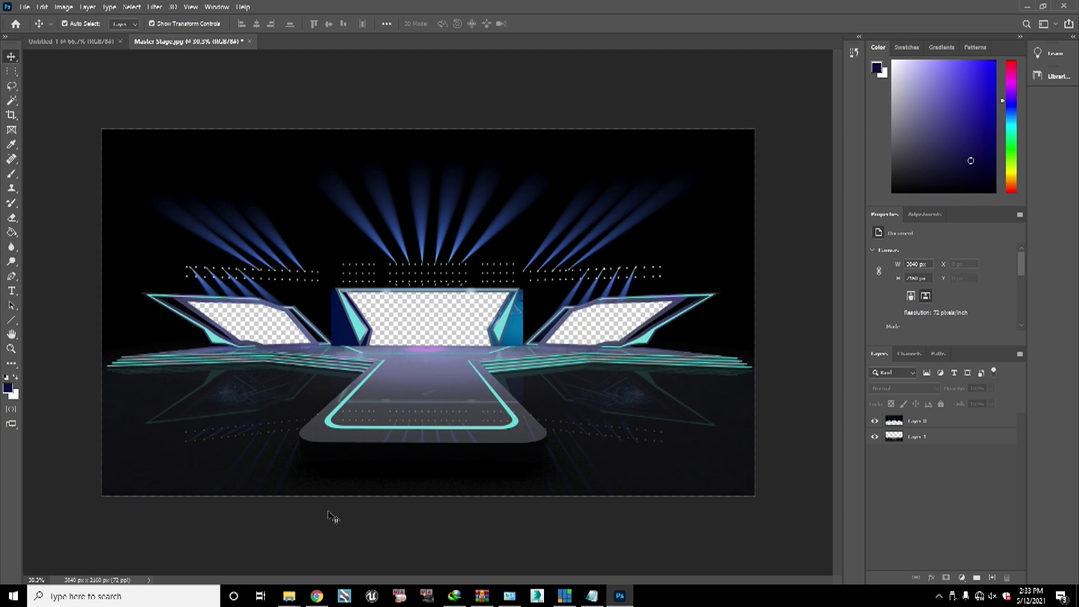
Step: Open uvmap1080p.png from the Stage 001 - 3 Screen folder in Adobe Photoshop 2020 and leave its layer deselected
mouse_move(290, 600)
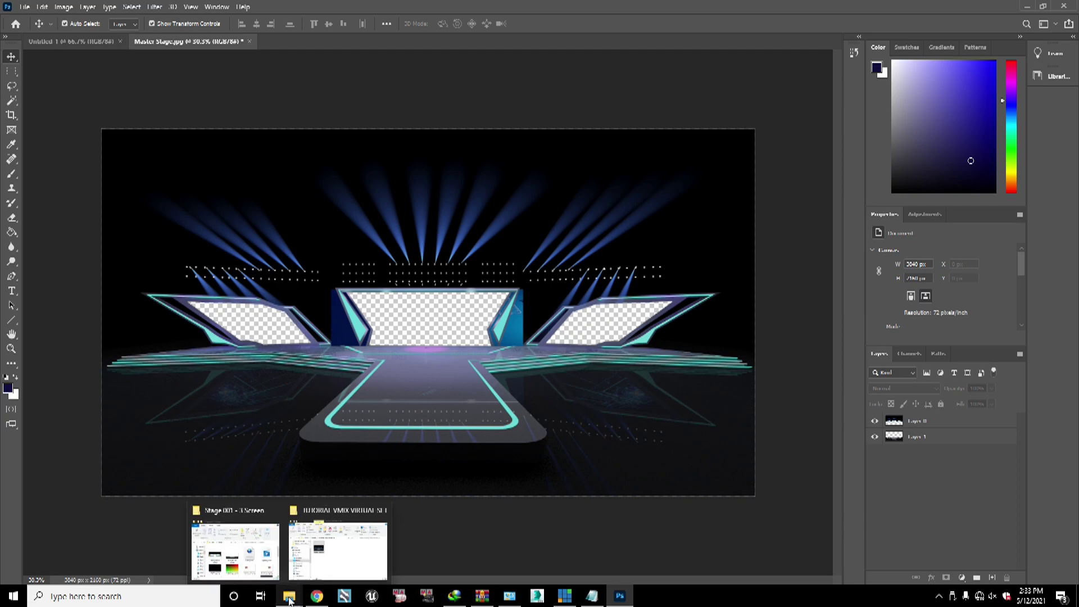
mouse_move(247, 555)
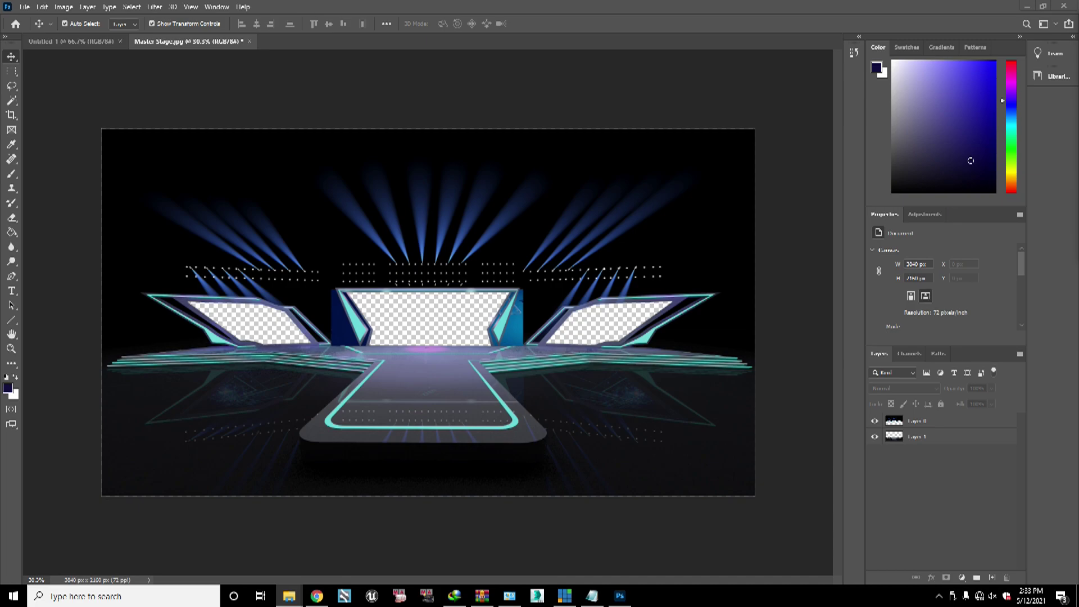
left_click_drag(1078, 236, 664, 88)
scroll(742, 197, "down", 6)
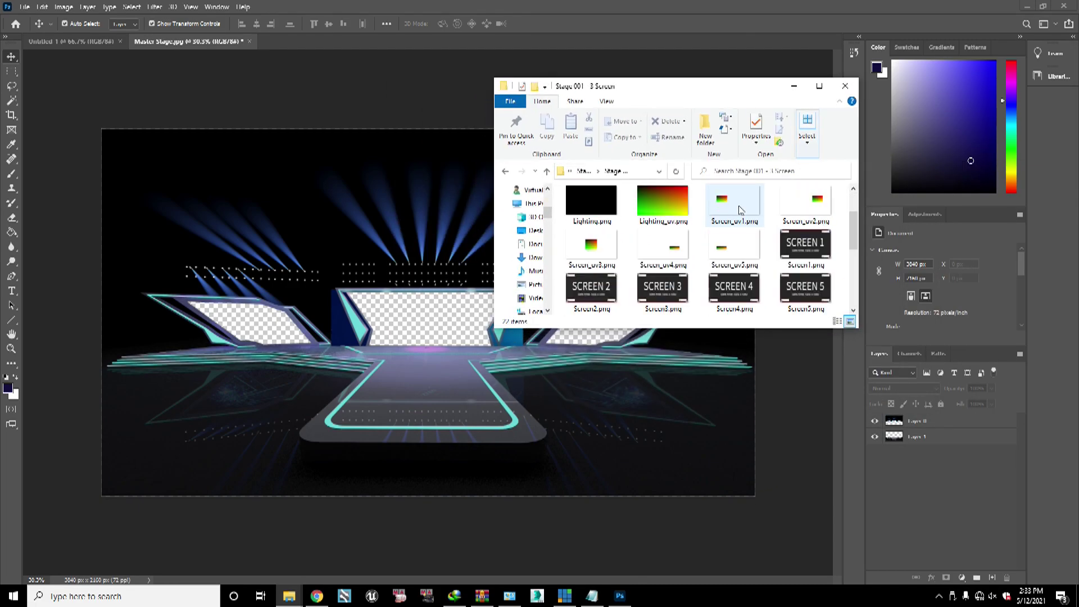
right_click(589, 290)
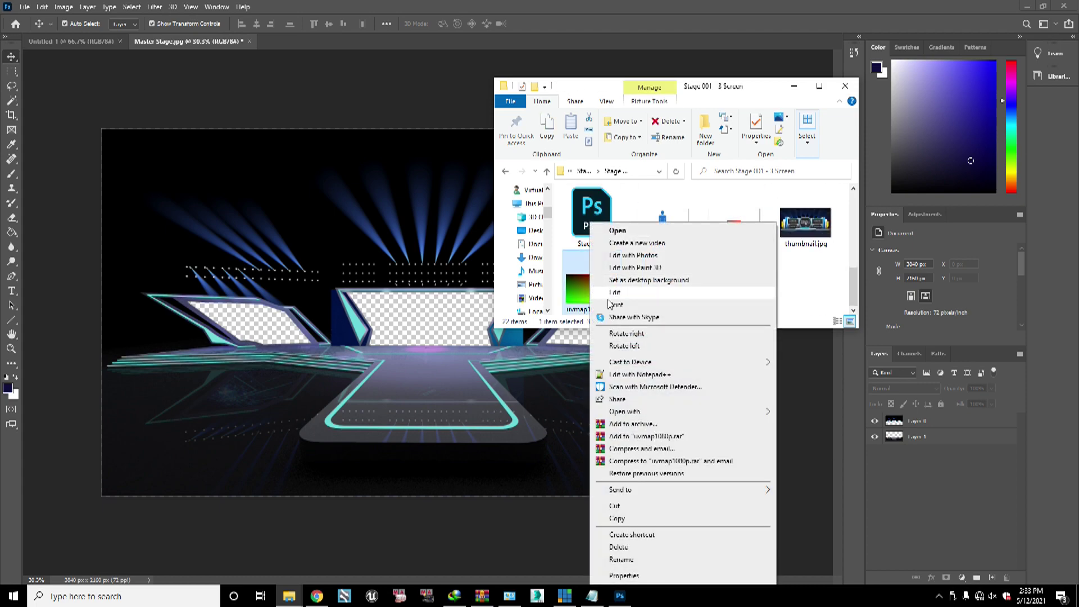
mouse_move(635, 414)
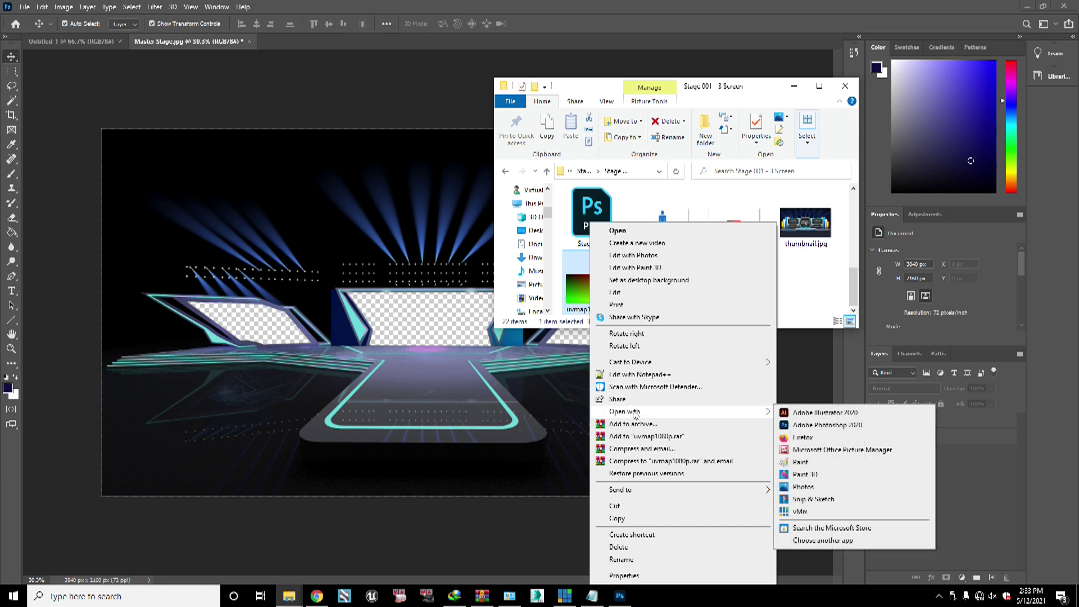
left_click(818, 427)
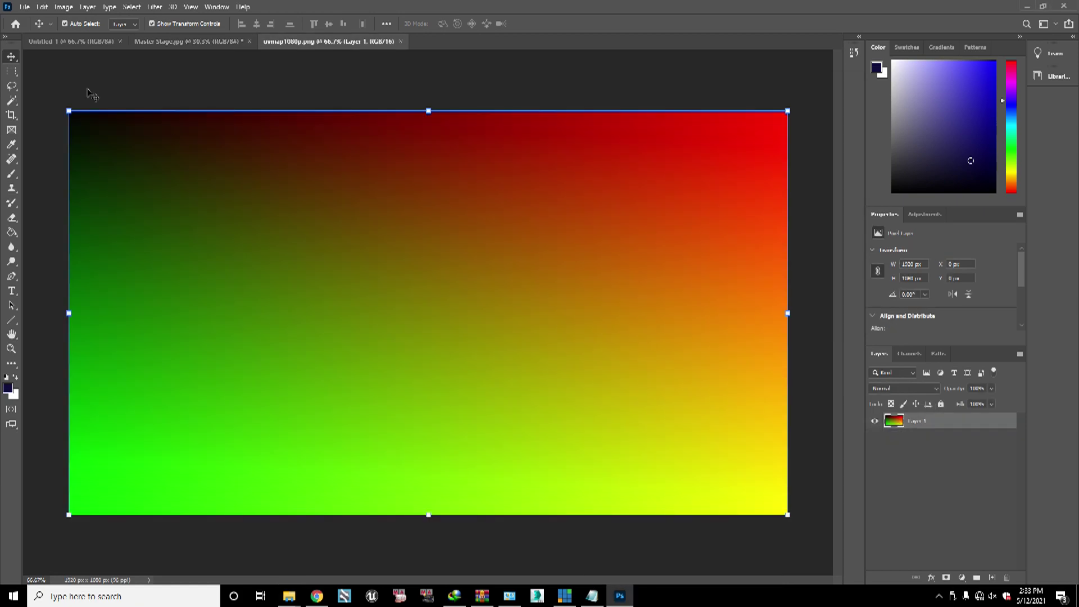
left_click(90, 93)
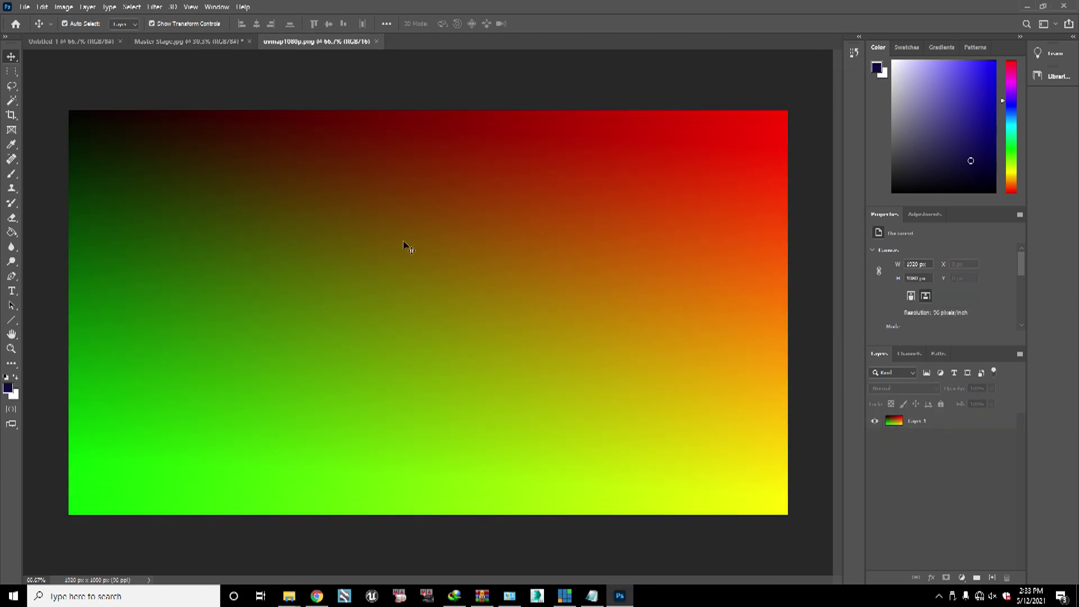
Step: Return to the Master Stage.jpg document, select Layer 0 and Layer 1 together, and duplicate both layers
left_click(215, 42)
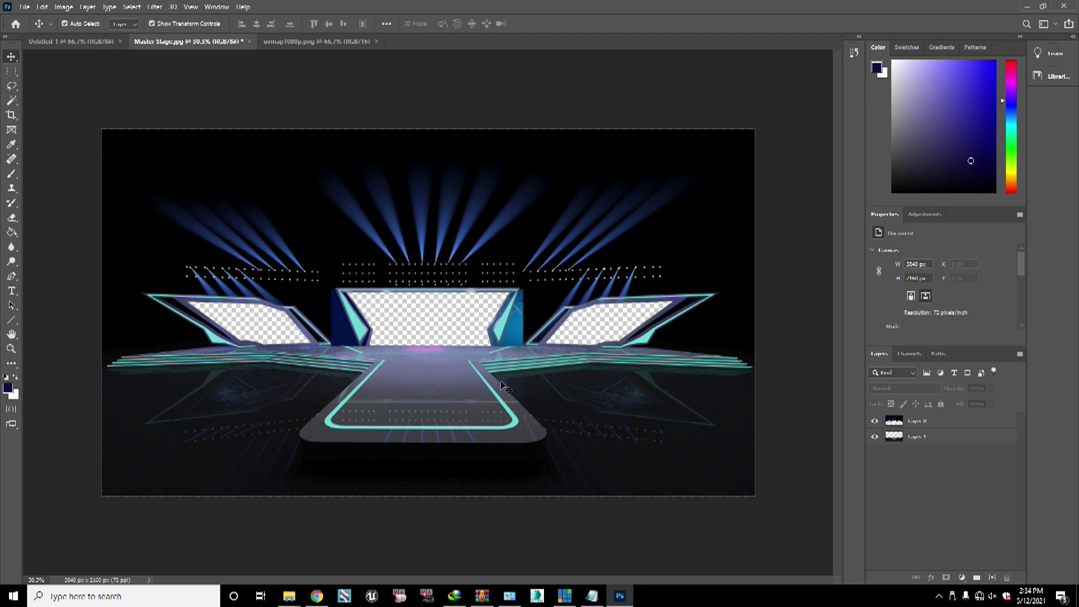
left_click(920, 441)
left_click(919, 427)
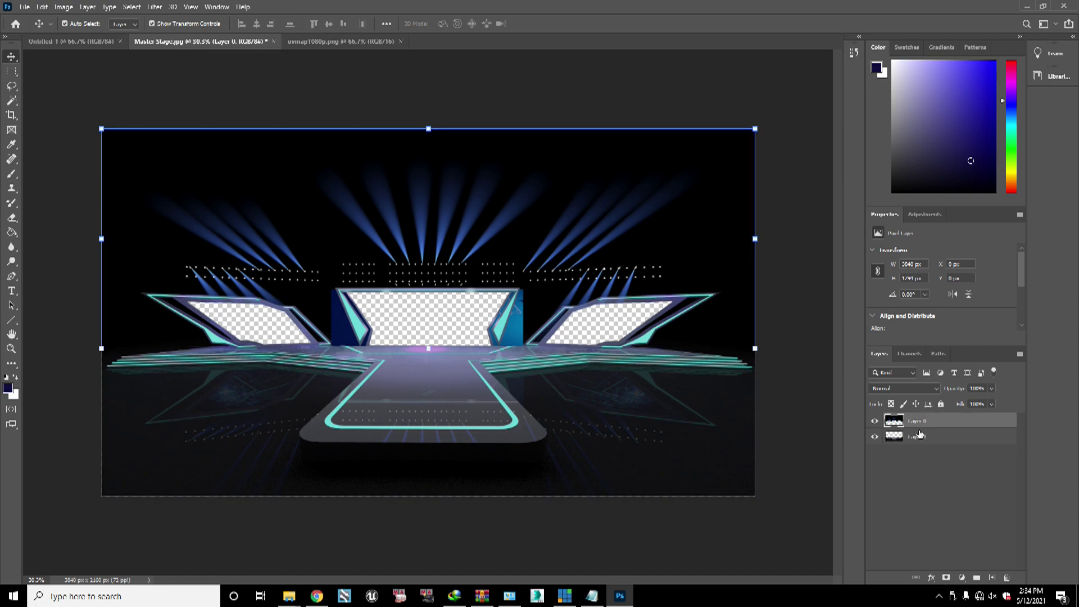
left_click(923, 442, "shift")
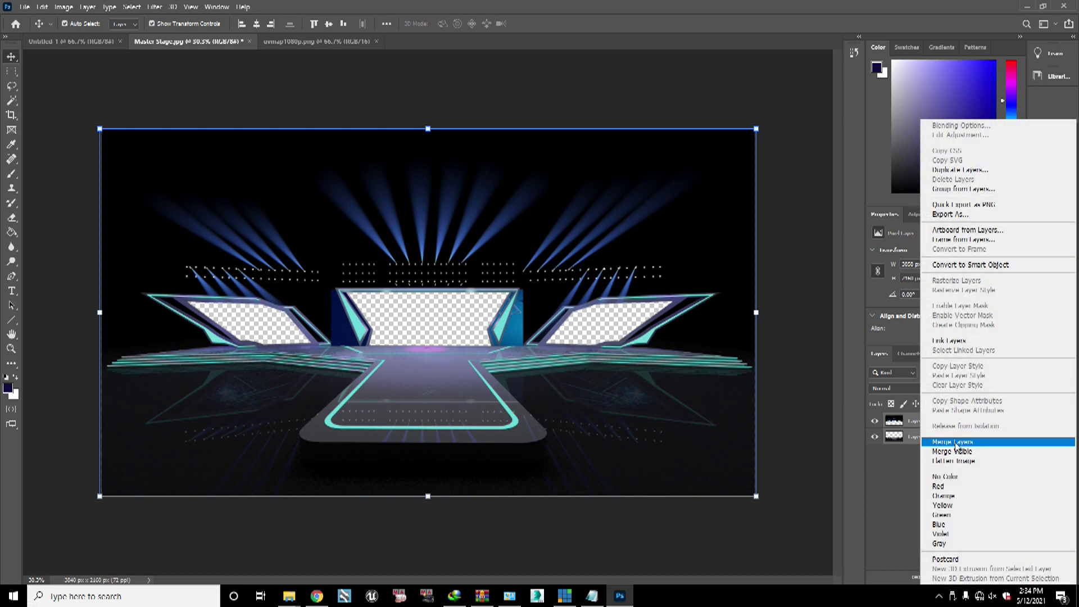
left_click(916, 440)
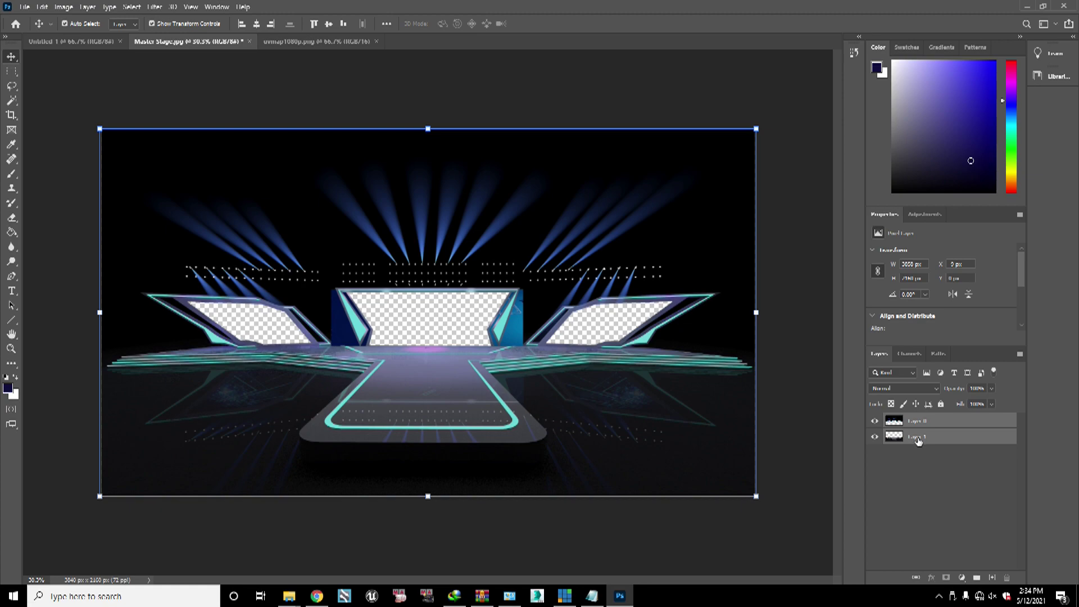
key("ctrl+j")
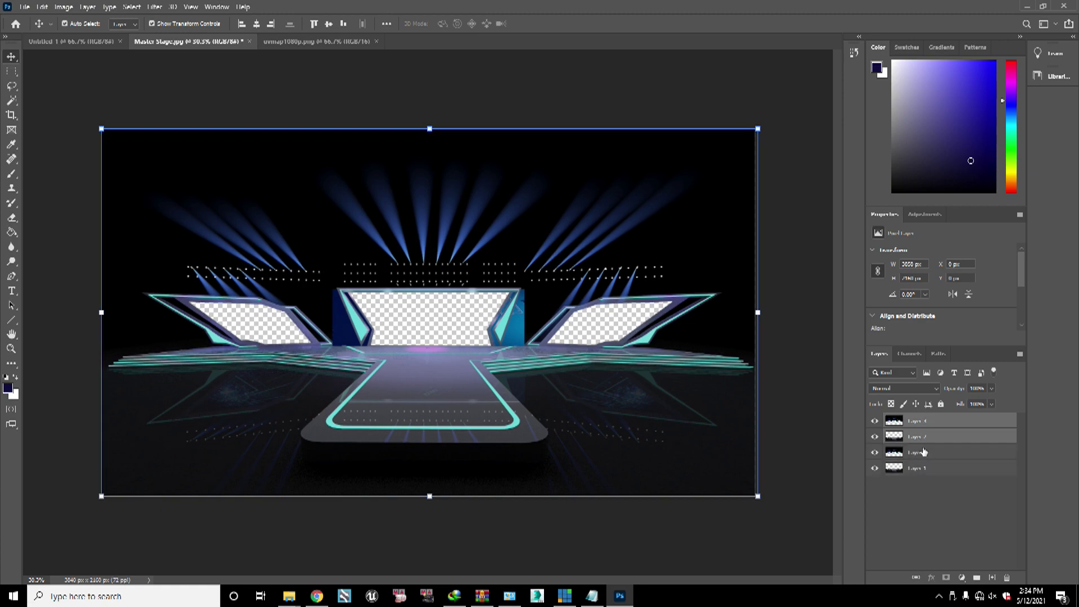
left_click(911, 509)
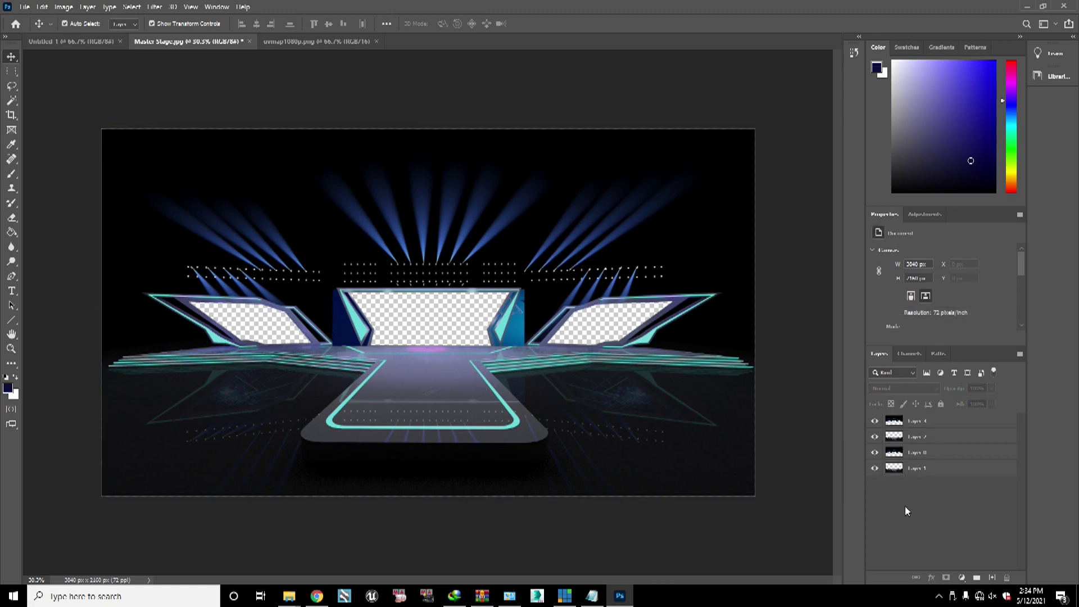
Step: Hide the original Layer 1 and Layer 0, keeping only the duplicated floor and backdrop layers shown
left_click(910, 438)
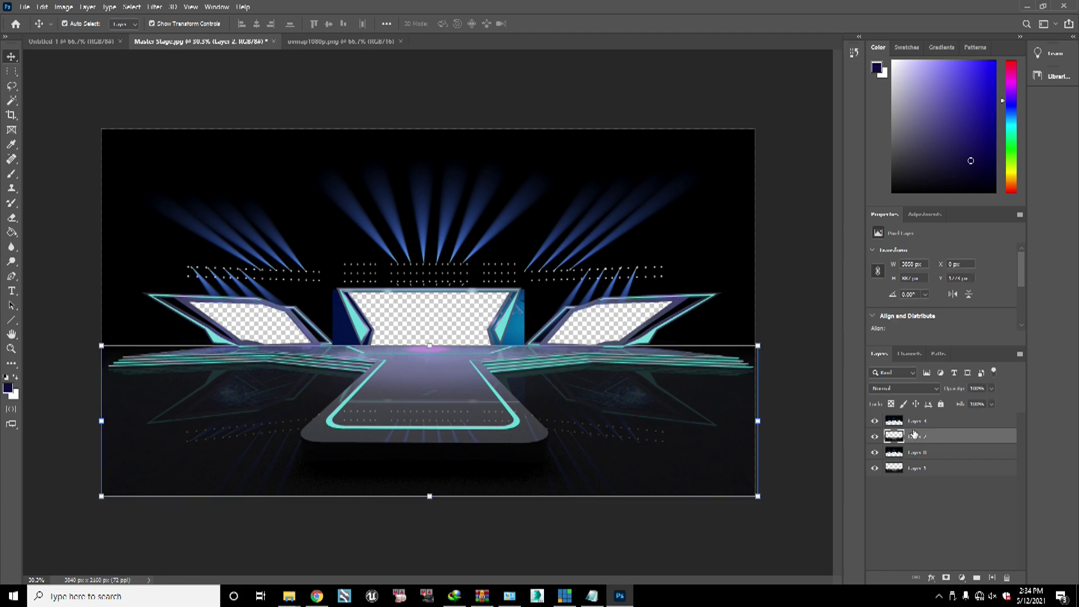
left_click(875, 468)
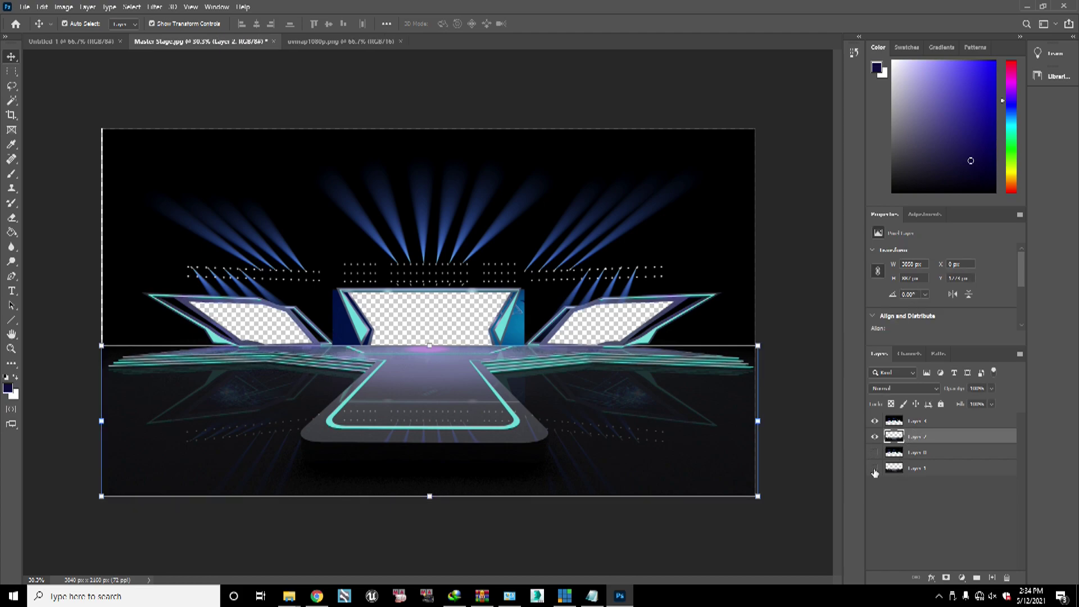
left_click(875, 453)
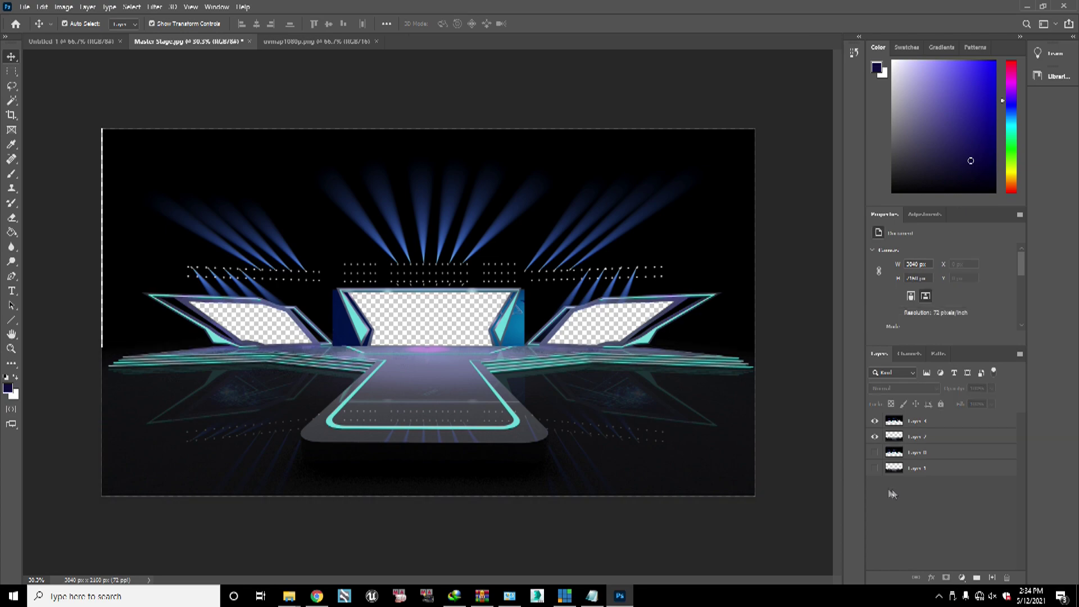
Step: Nudge the backdrop copy, Layer 3, left to close the gap along the canvas's left edge, and deselect it
left_click(565, 232)
key("Left")
key("Left")
key("Left")
key("Left")
key("Left")
key("Left")
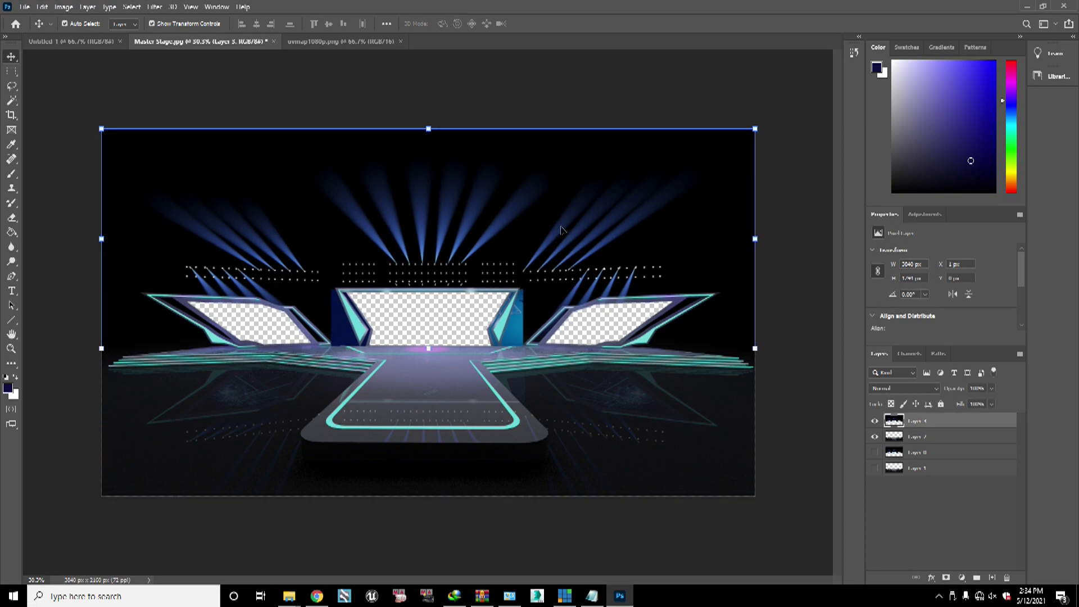
left_click(838, 434)
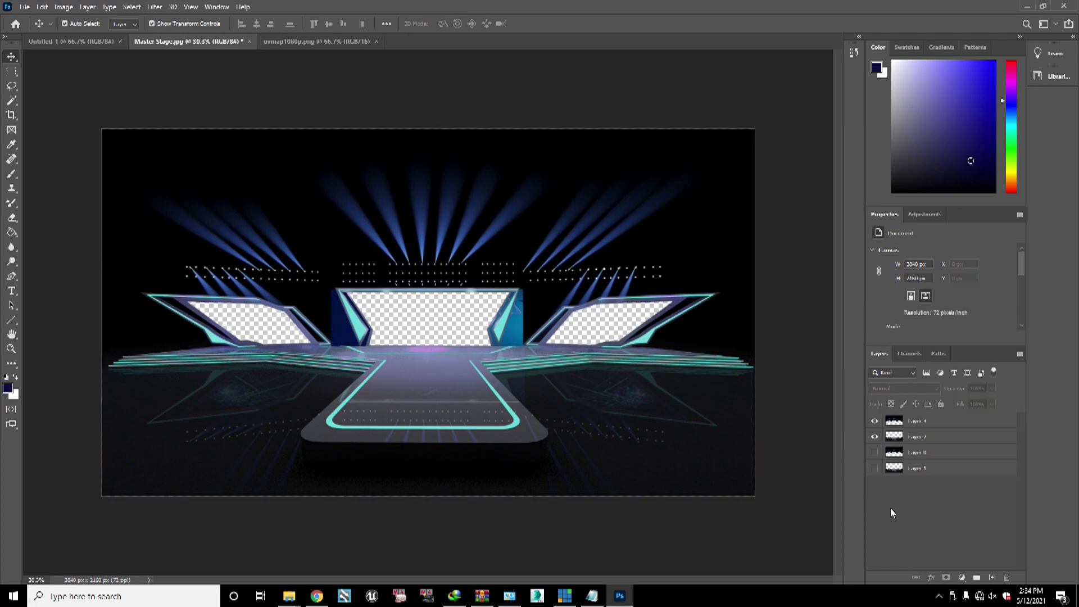
left_click(702, 445)
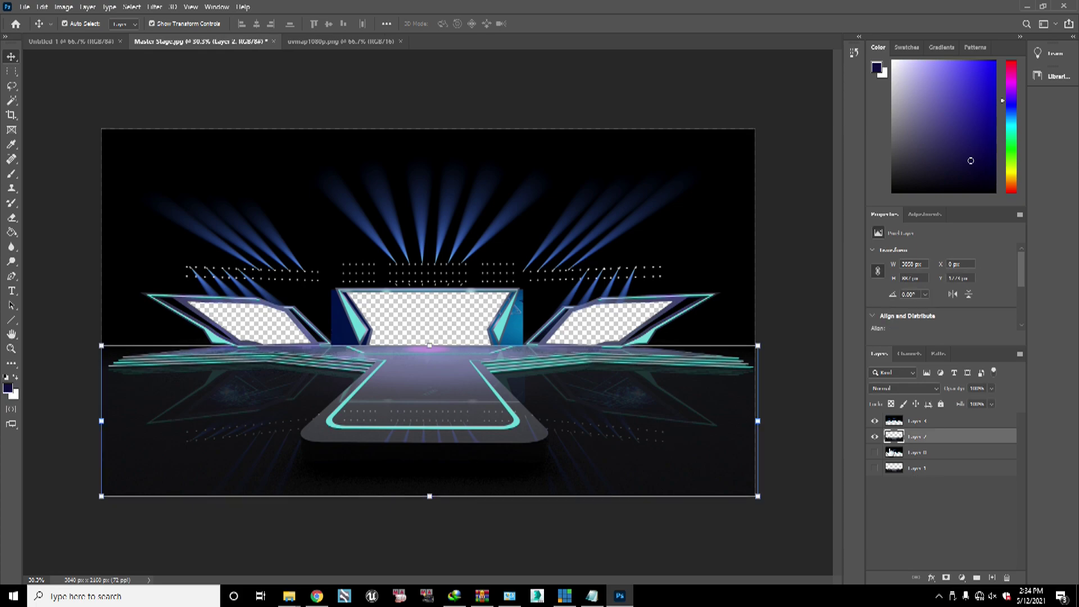
left_click(916, 426)
left_click(918, 452)
left_click(914, 471)
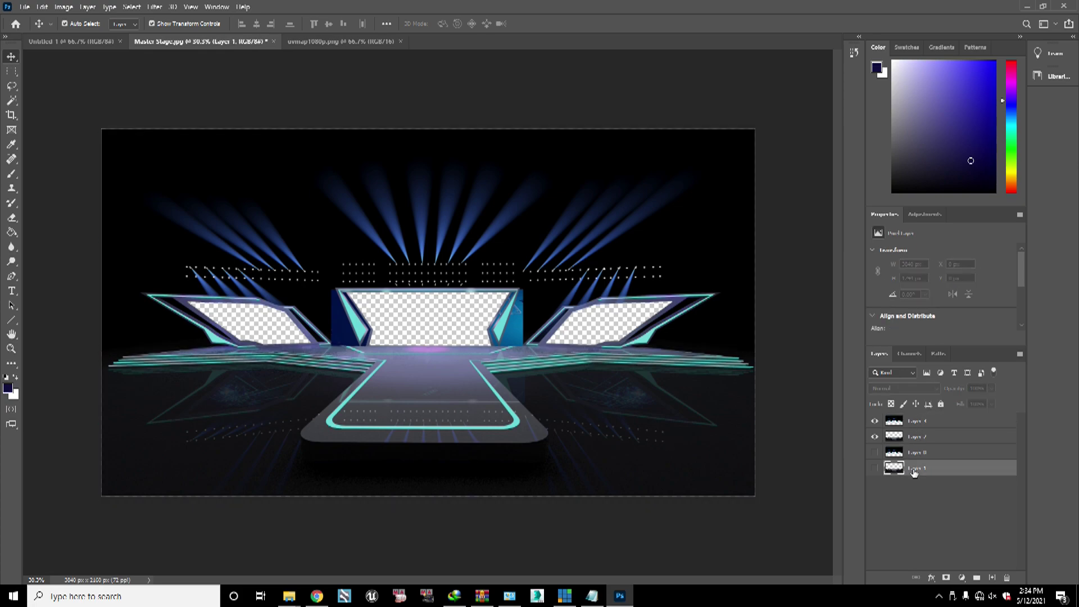
left_click(913, 457)
left_click(914, 470)
Step: Scale the floor copy, Layer 2, to the canvas width and fit the side edges of the backdrop copy, Layer 3, to the canvas
left_click(913, 436)
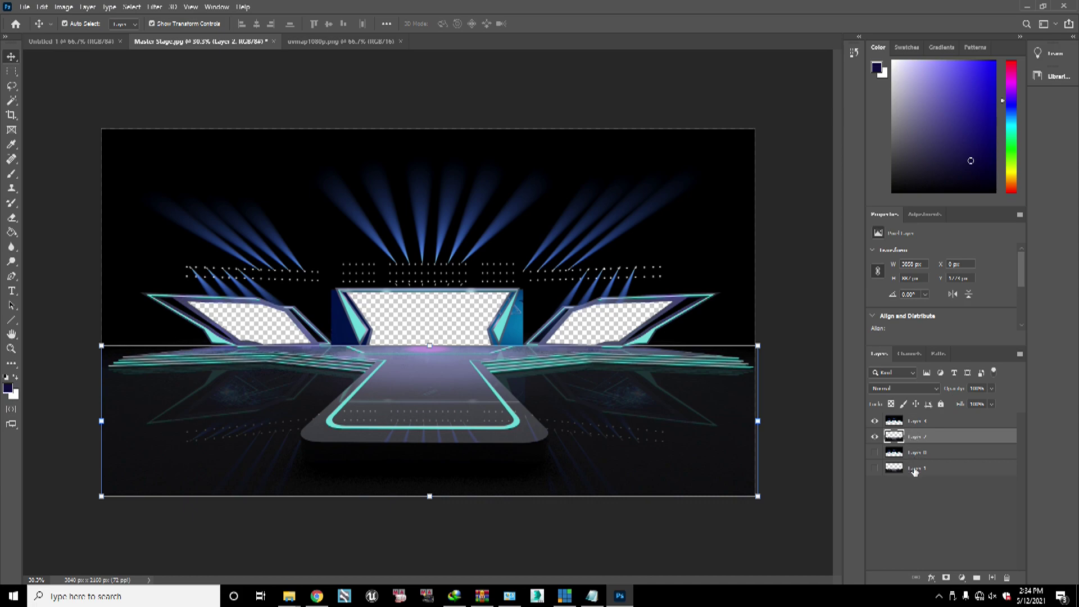
left_click_drag(758, 421, 755, 421)
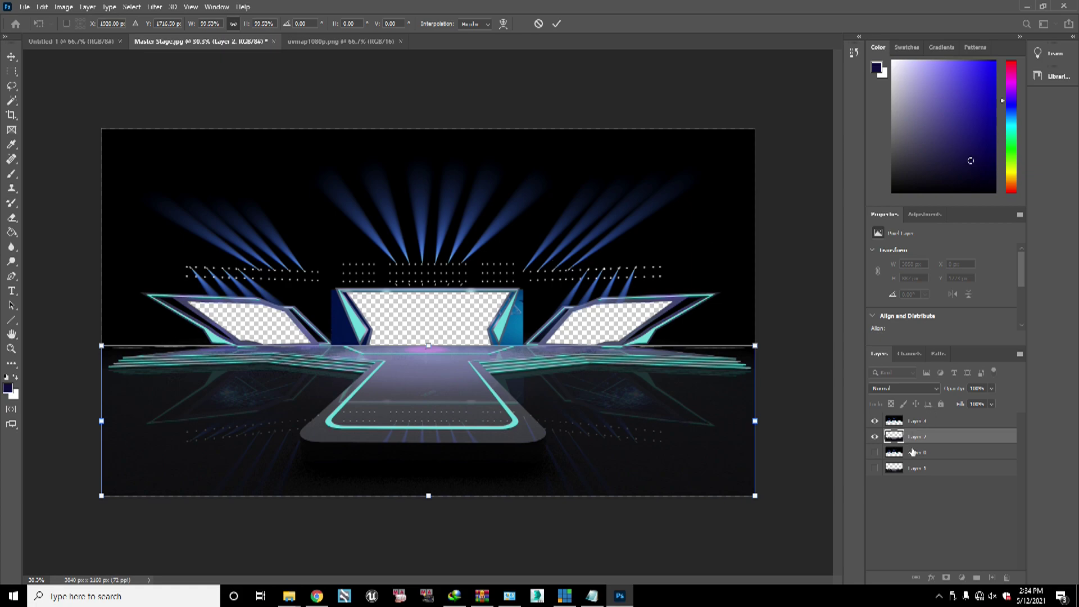
left_click(912, 421)
left_click_drag(755, 242, 754, 241)
left_click(100, 241)
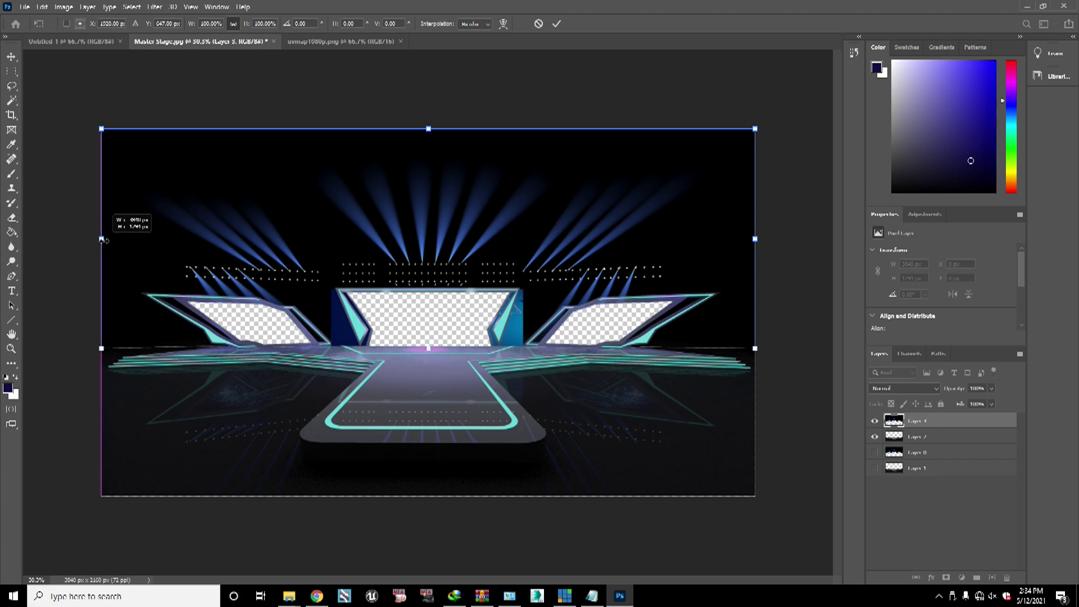
Step: Hide Layer 3 and Layer 2 and show the original Layer 0 and Layer 1 instead
left_click(874, 437)
left_click(875, 421)
left_click(874, 452)
left_click(876, 468)
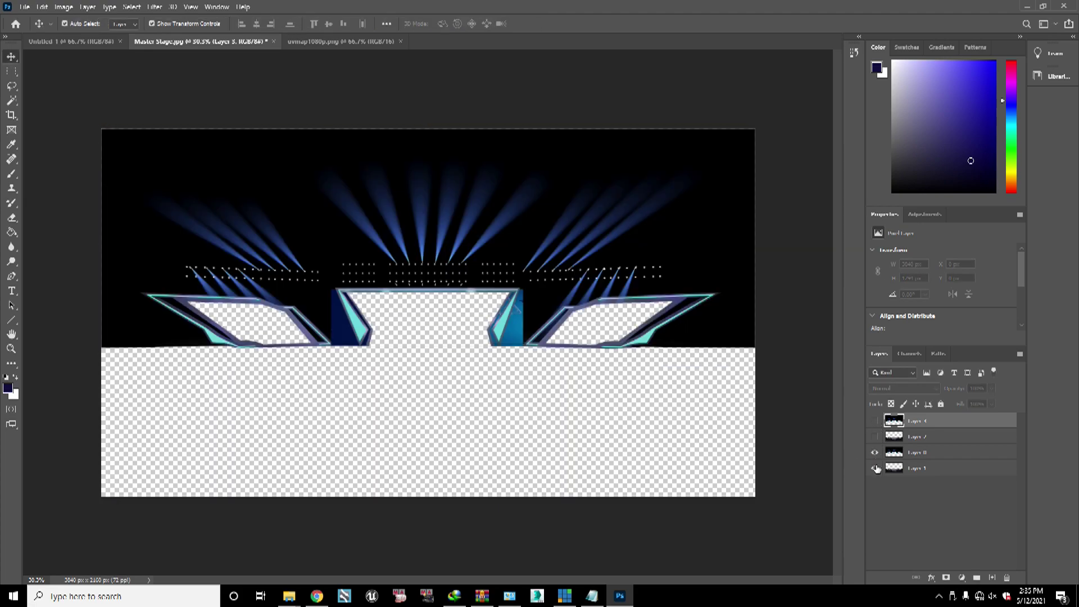
Step: Scale the original floor, Layer 1, down to the canvas width of 3840 px and apply the transform
left_click(917, 454)
left_click(918, 469)
left_click_drag(758, 421, 756, 420)
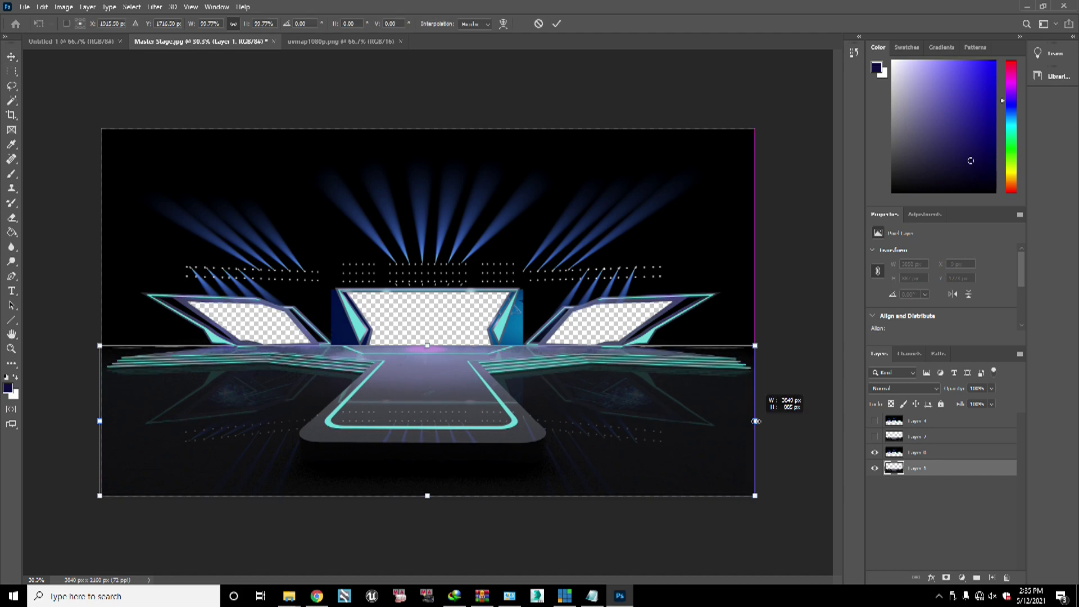
left_click_drag(100, 421, 102, 421)
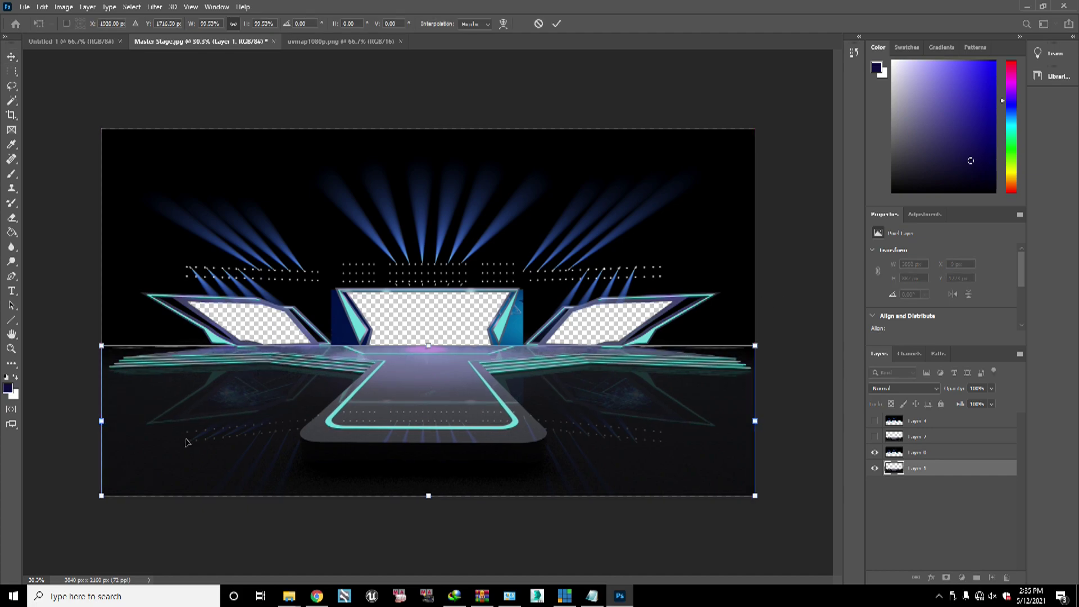
left_click_drag(425, 496, 425, 496)
key("Return")
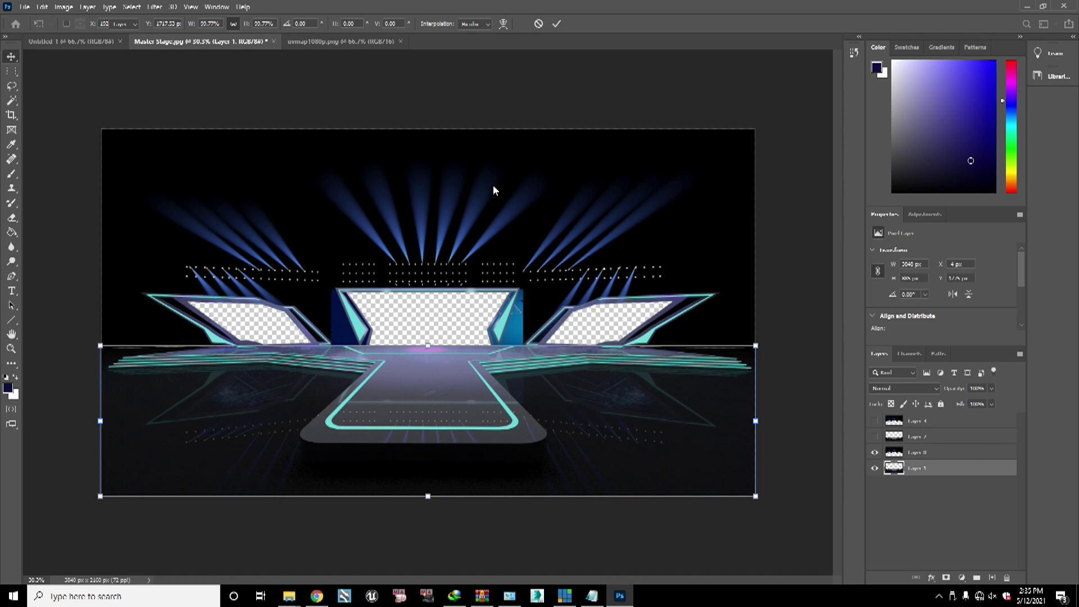
Step: Check the edges of Layer 0, hide the original Layer 0 and Layer 1, and show the copies Layer 2 and Layer 3 again
left_click(918, 452)
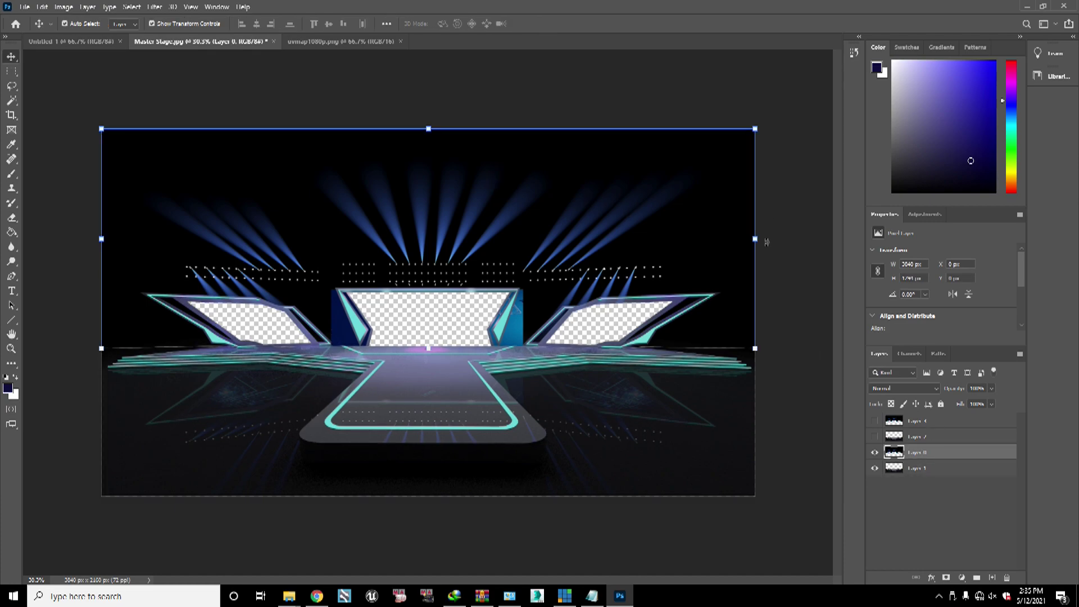
left_click(874, 453)
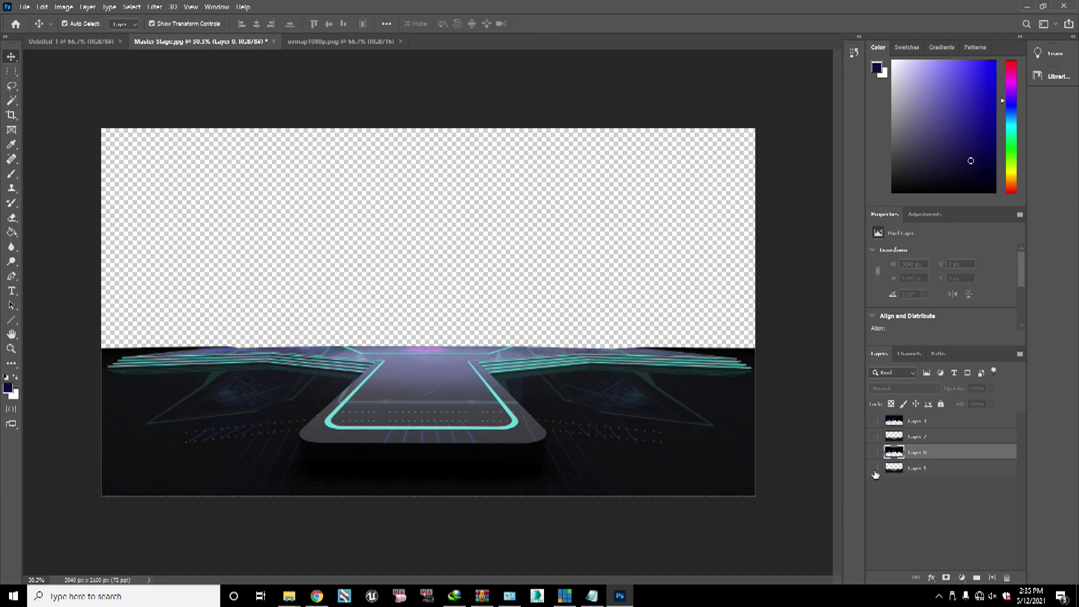
left_click(874, 468)
left_click(875, 436)
left_click(875, 421)
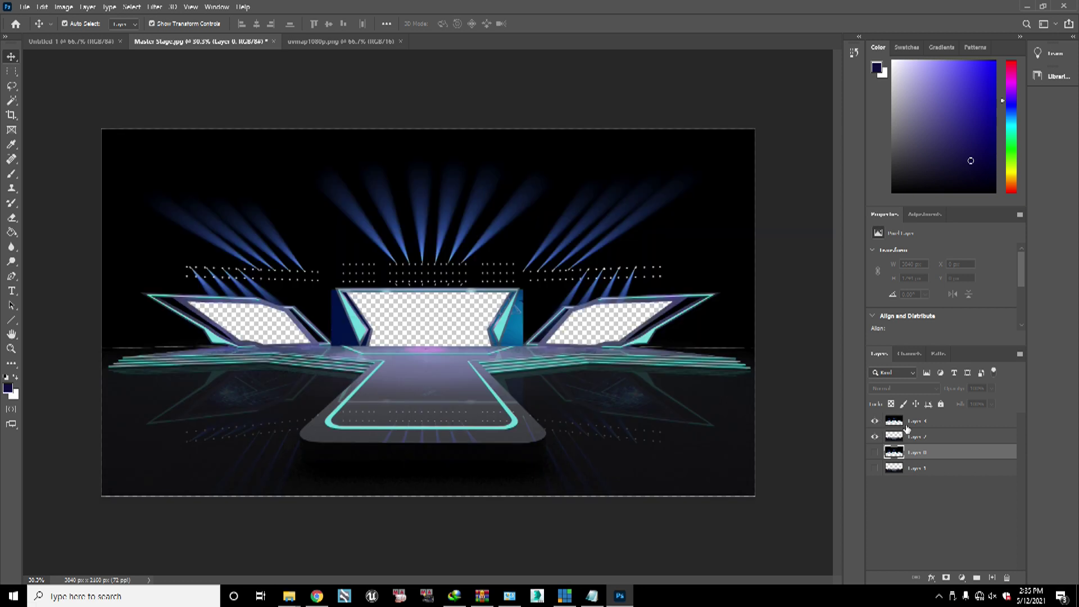
Step: Merge the backdrop copy, Layer 3, and the floor copy, Layer 2, into one layer
left_click(924, 425)
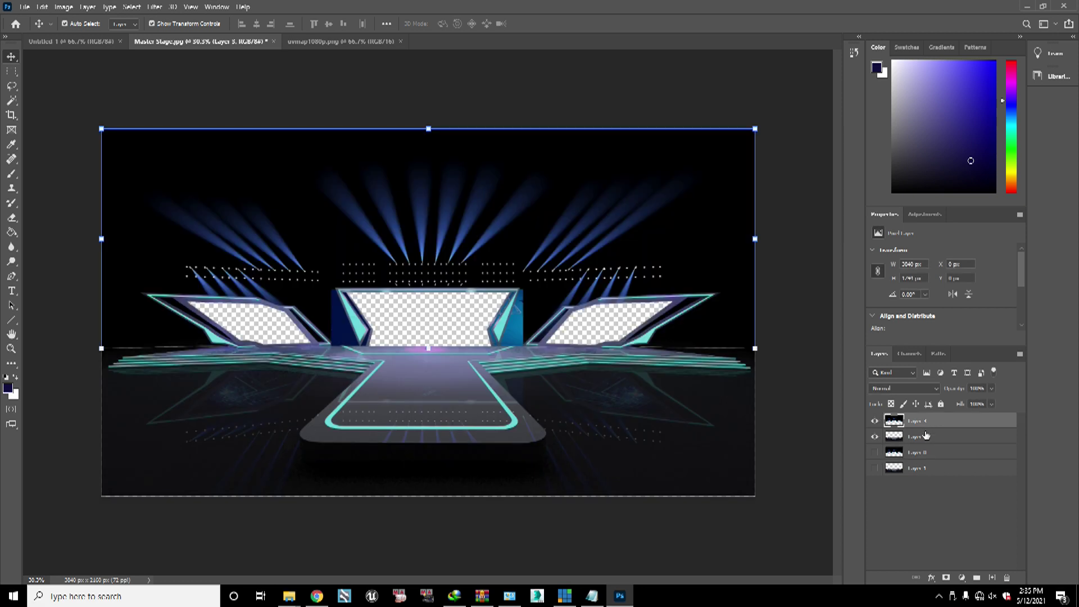
left_click(924, 439, "shift")
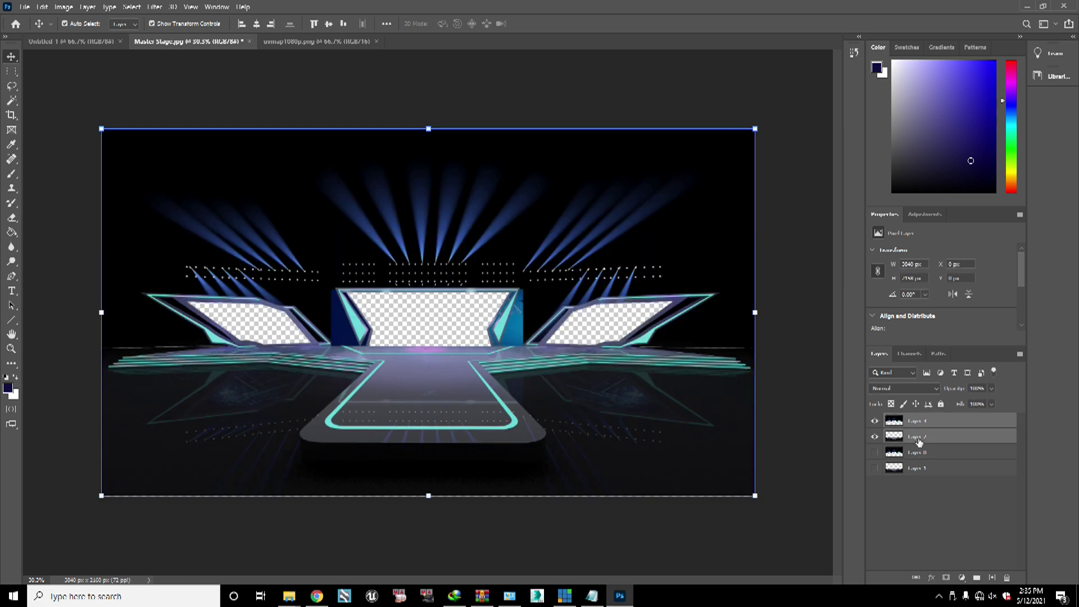
right_click(930, 443)
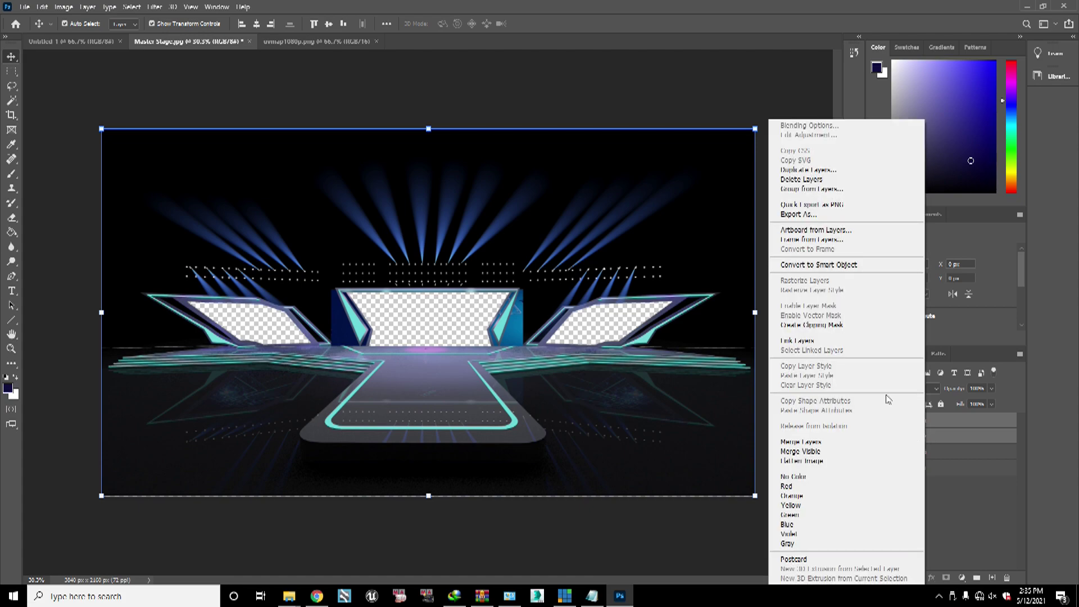
left_click(794, 444)
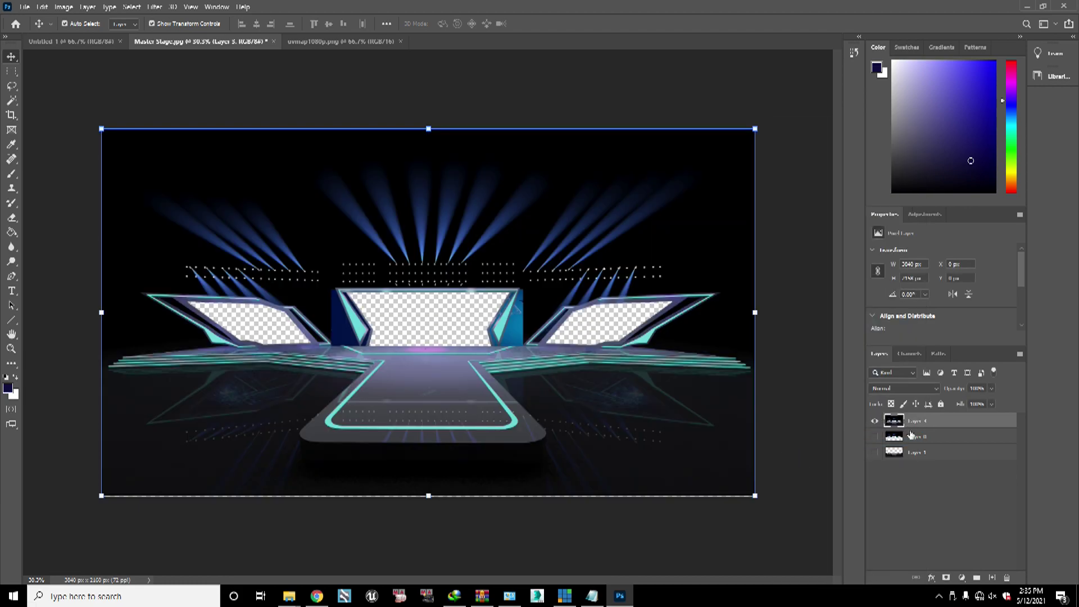
left_click(913, 437)
left_click(918, 424)
left_click(907, 442)
left_click(922, 423)
left_click(916, 437)
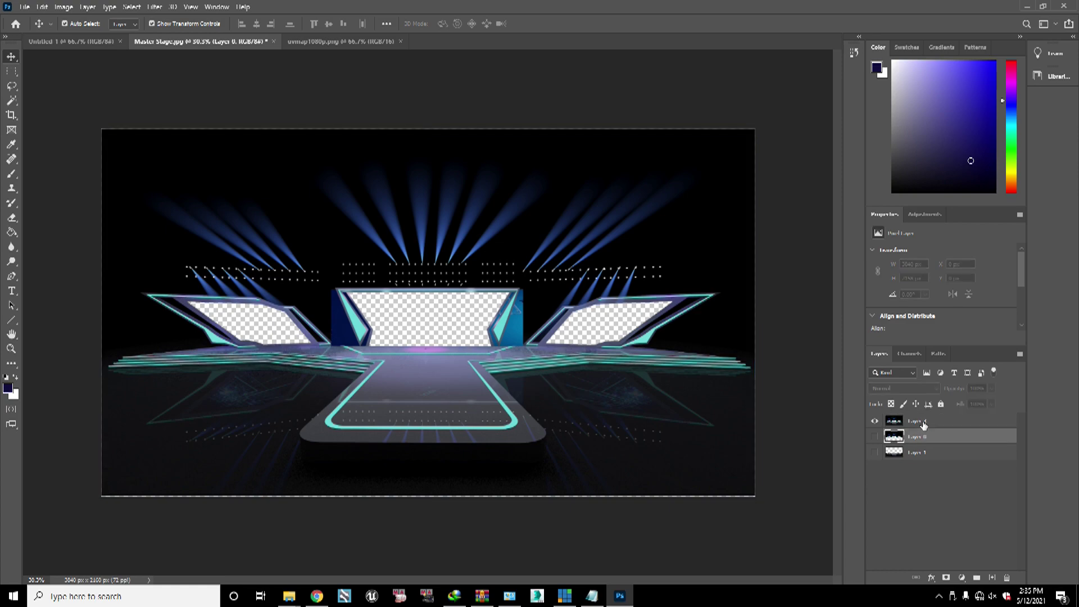
Step: Copy the merged stage layer, Layer 3, and paste it into the uvmap1080p.png document
left_click(924, 423)
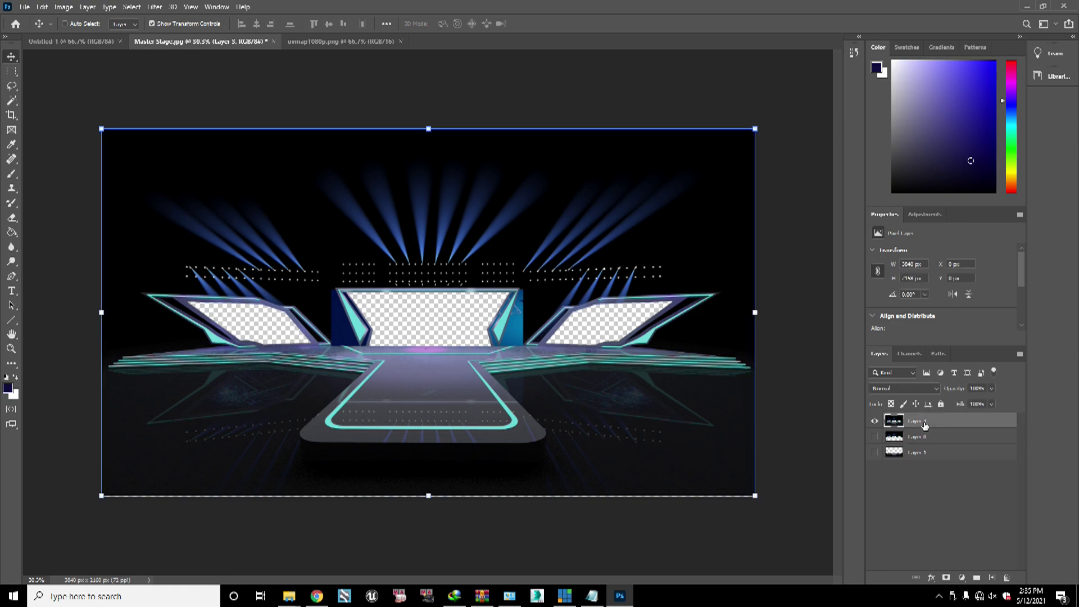
left_click(337, 41)
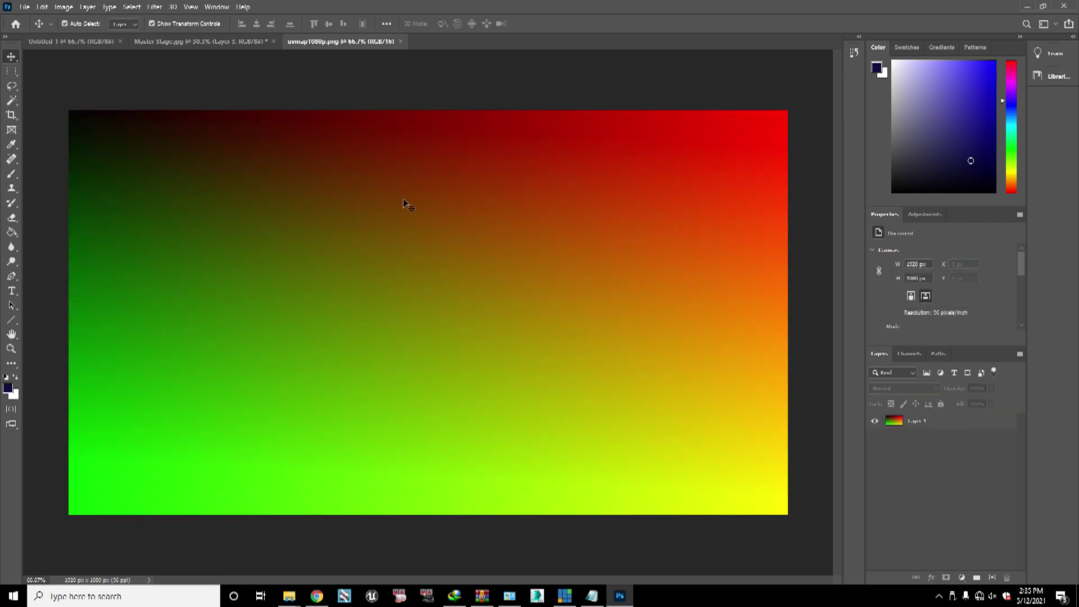
key("ctrl+v")
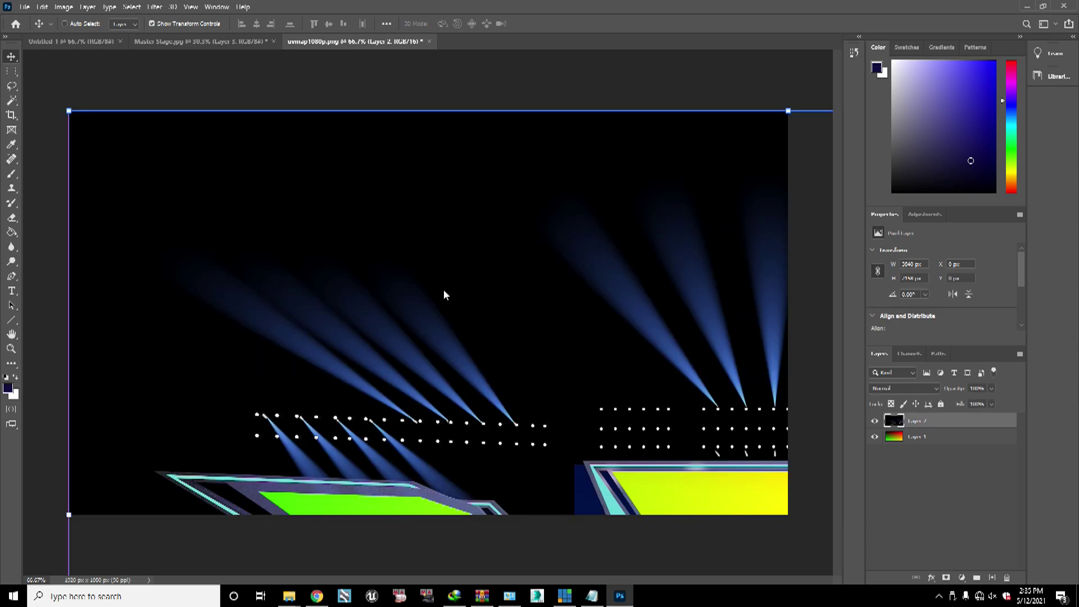
Step: Scale the pasted stage layer down to about 49.9% so it fits the UV map canvas, and apply the transform
scroll(417, 286, "down", 6)
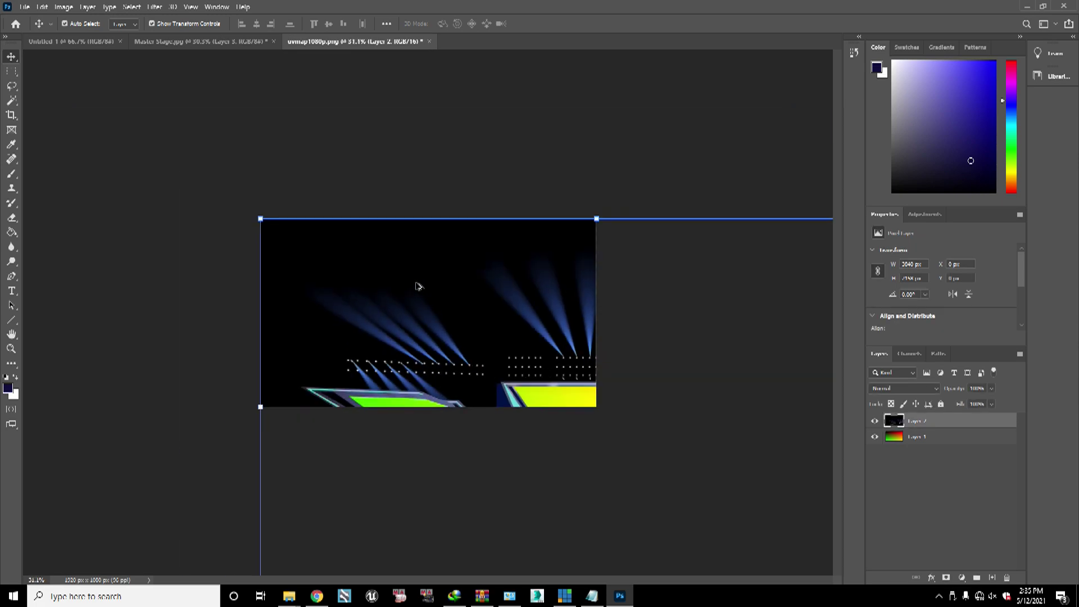
scroll(405, 318, "up", 1)
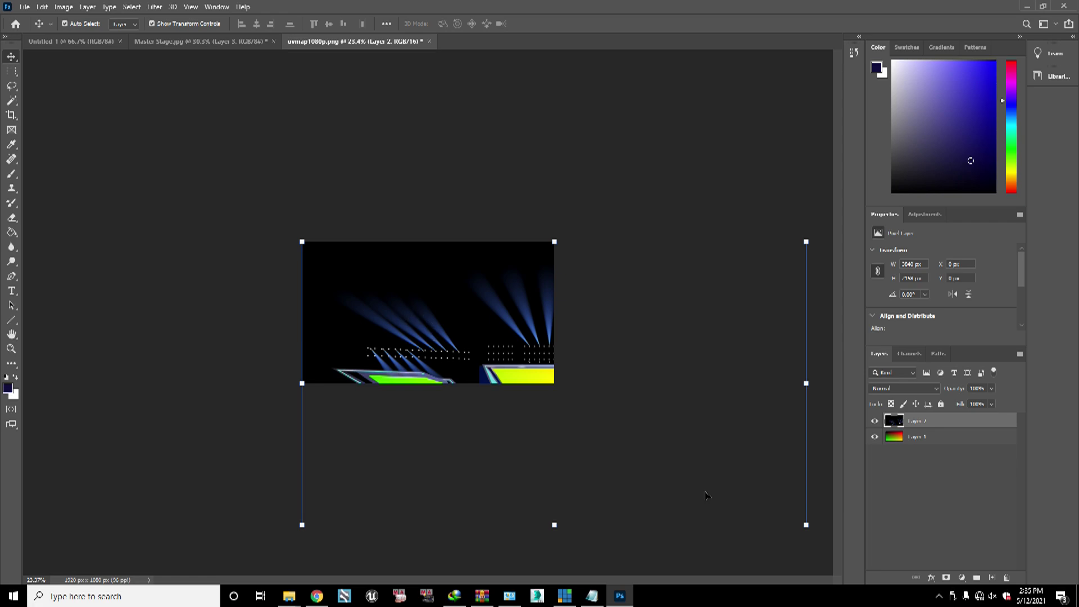
left_click_drag(802, 526, 555, 383)
mouse_move(553, 307)
left_mouse_down()
mouse_move(562, 298)
mouse_move(554, 304)
left_mouse_up()
left_click_drag(427, 383, 427, 383)
scroll(377, 253, "up", 5)
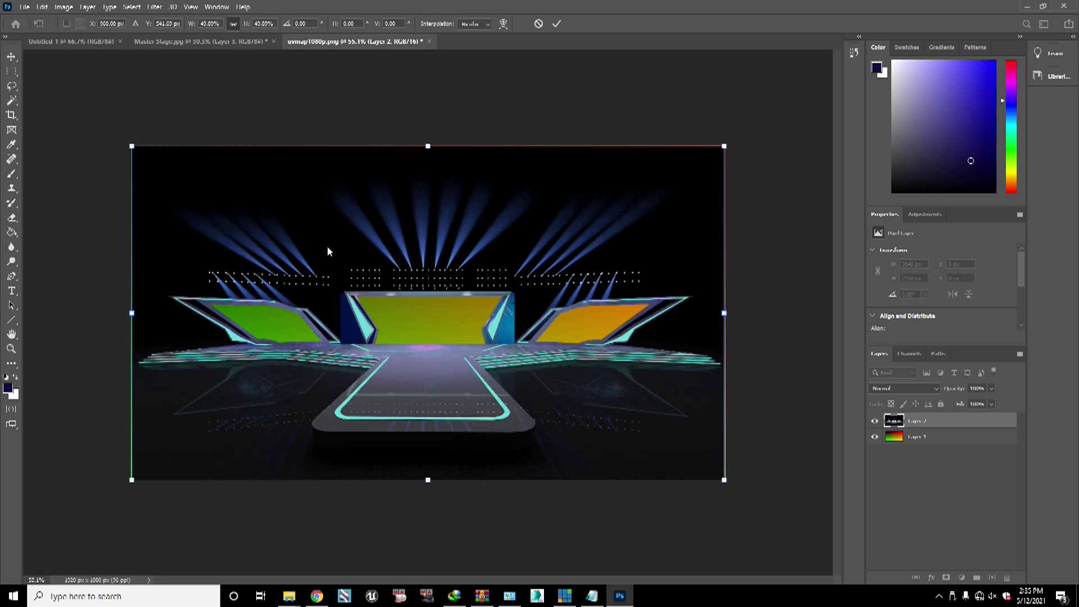
left_click(11, 56)
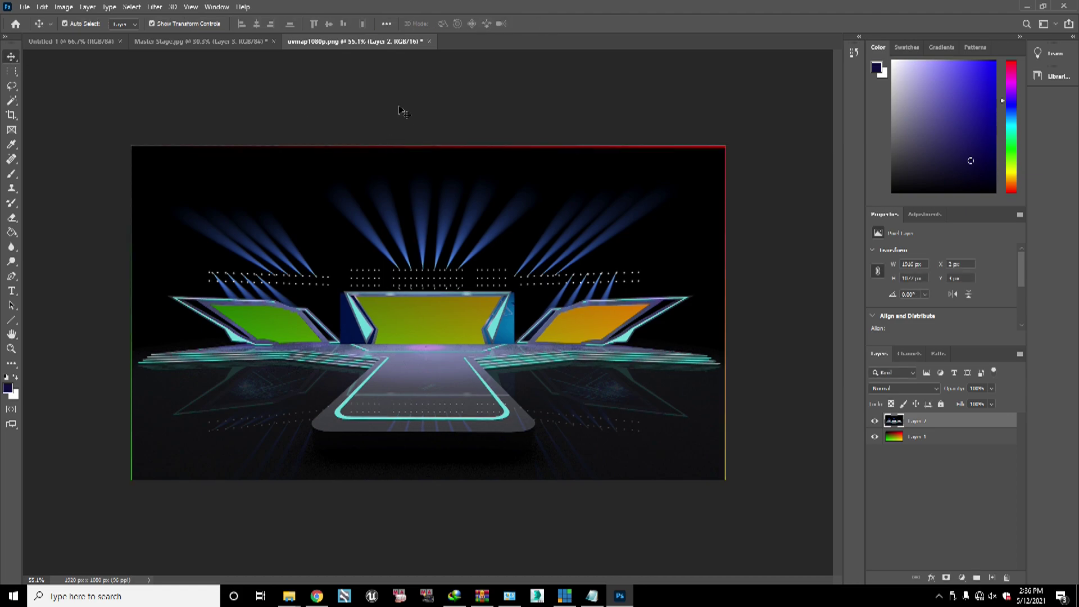
Step: Enlarge the stage layer slightly so it covers the UV map strips along the canvas edges, and apply the transform
left_click(323, 296)
left_click_drag(270, 269, 273, 269)
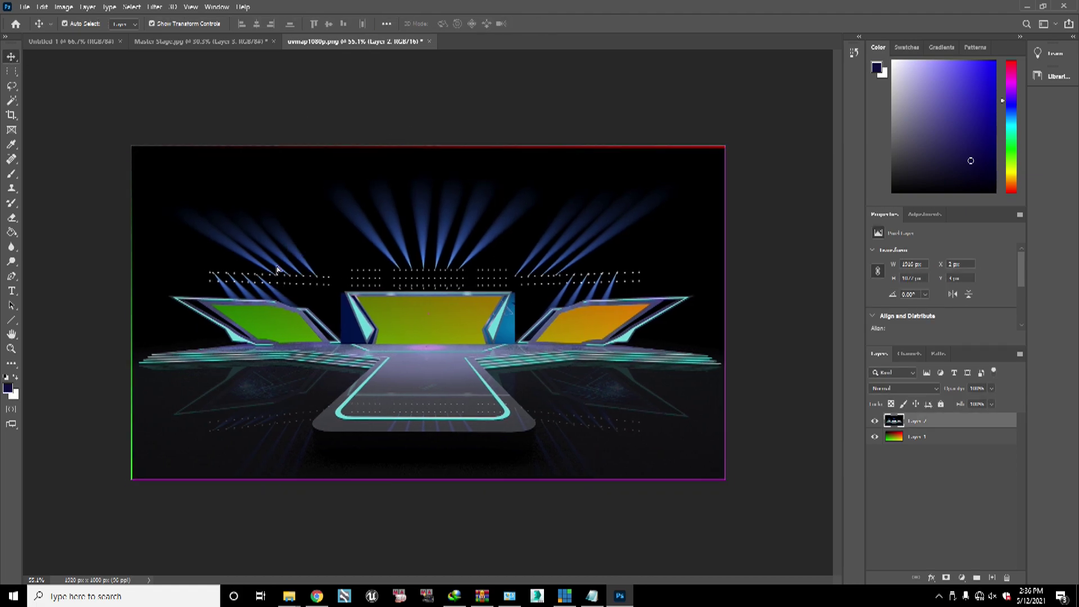
left_click_drag(133, 312, 131, 312)
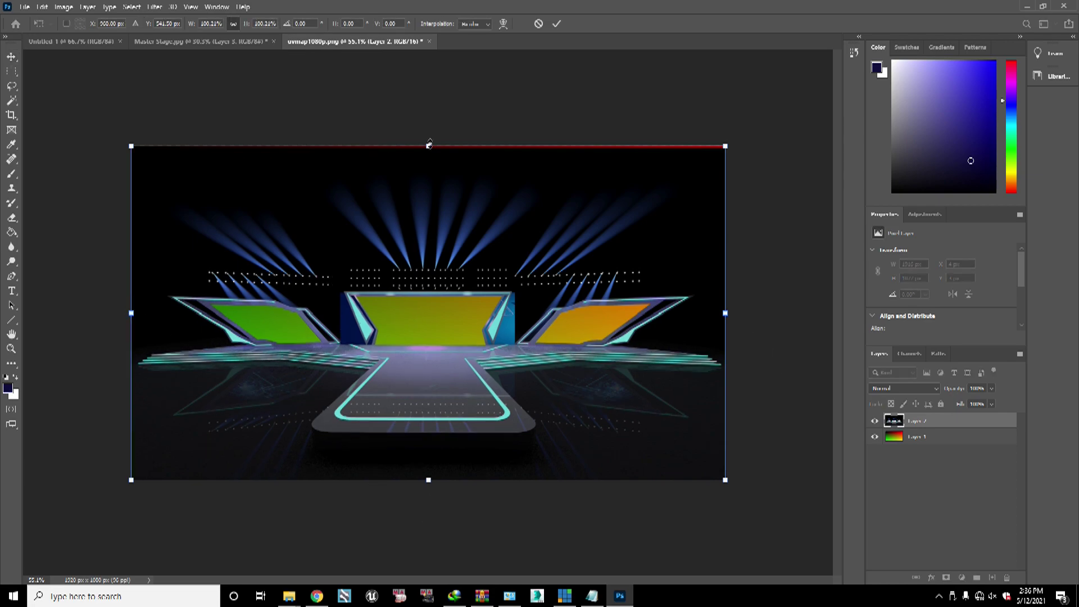
left_click_drag(429, 146, 428, 142)
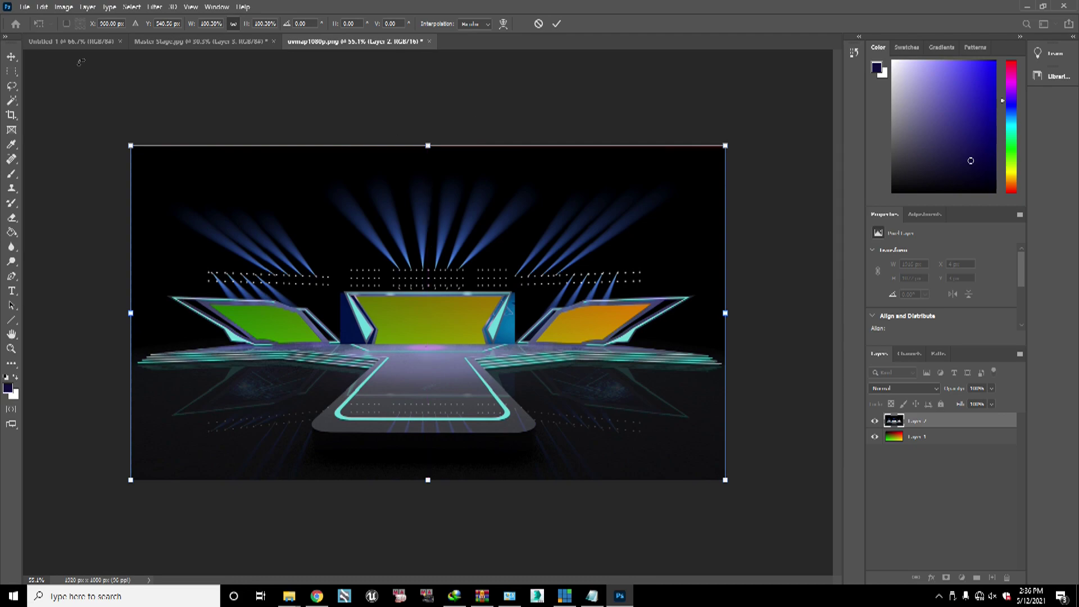
left_click(4, 59)
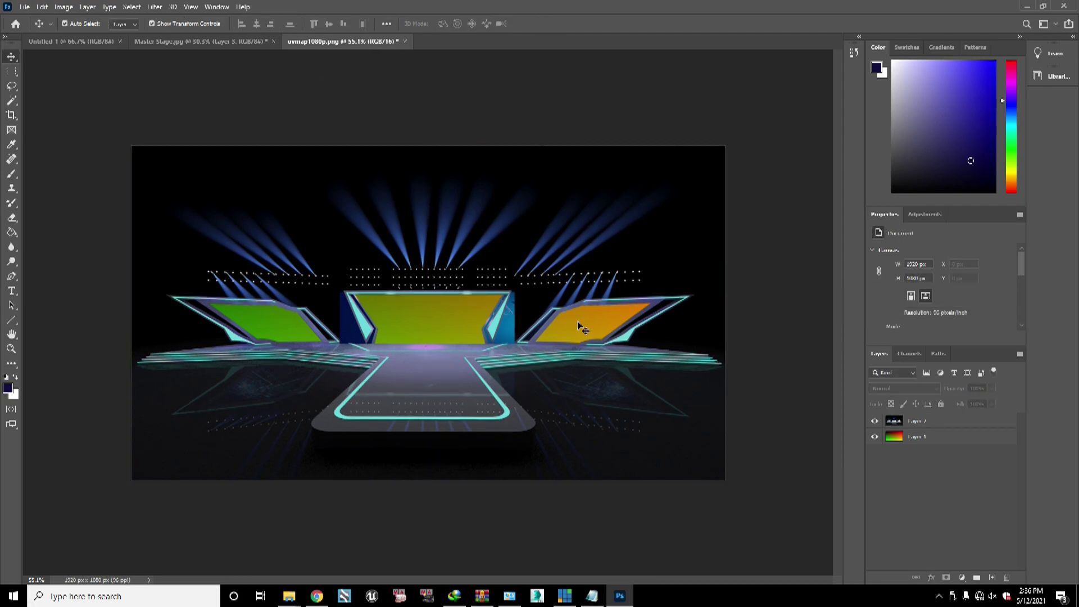
Step: Move the UV map layer above the stage layer, shrink it to about 30%, and place it over the centre screen
left_click(925, 443)
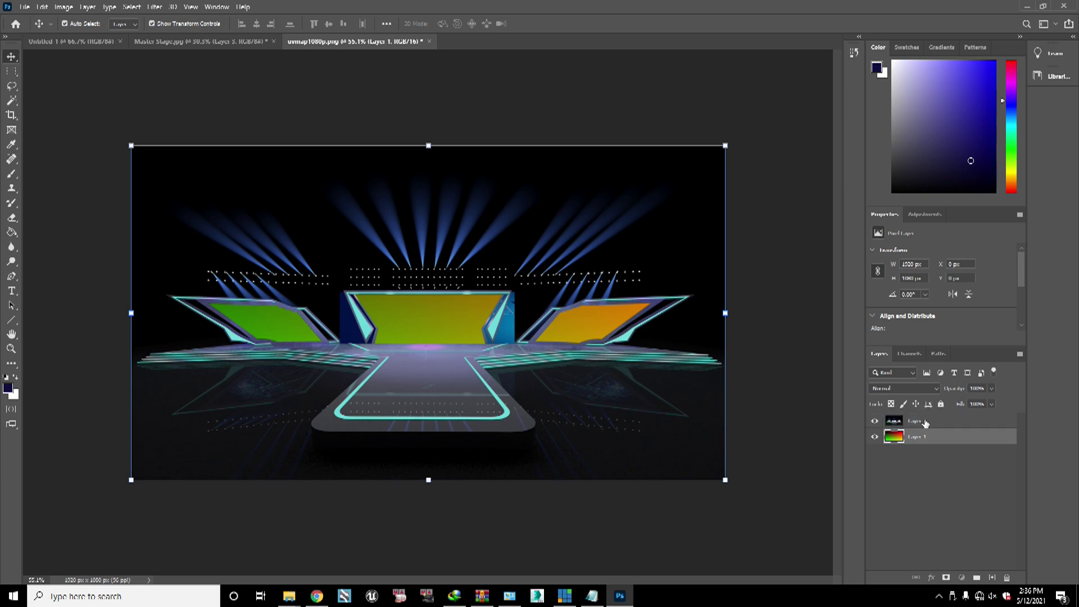
left_click_drag(926, 422, 926, 418)
left_click_drag(725, 146, 310, 379)
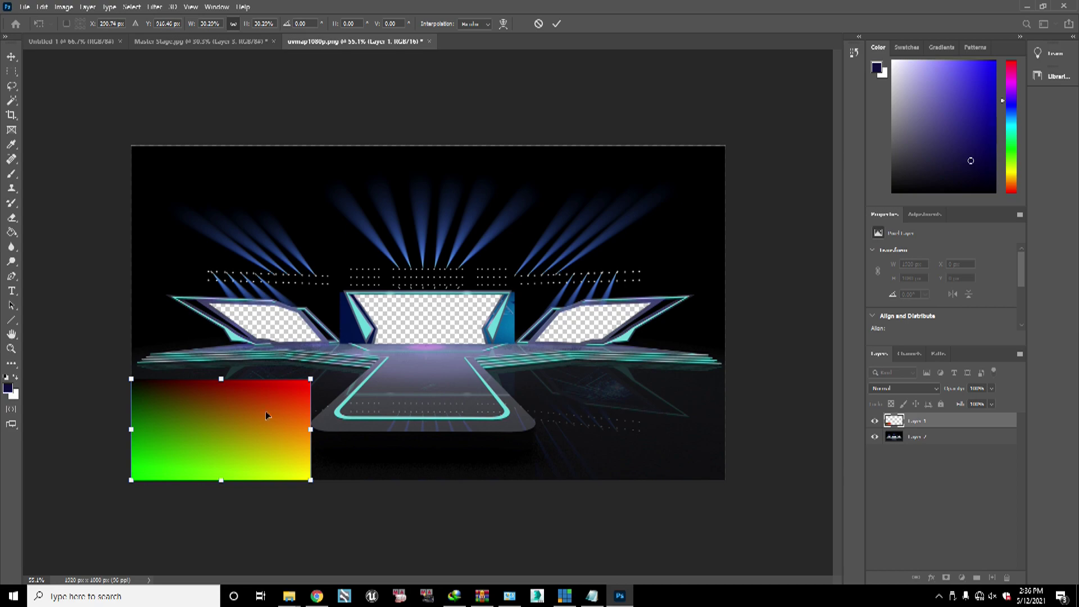
left_click_drag(267, 415, 478, 311)
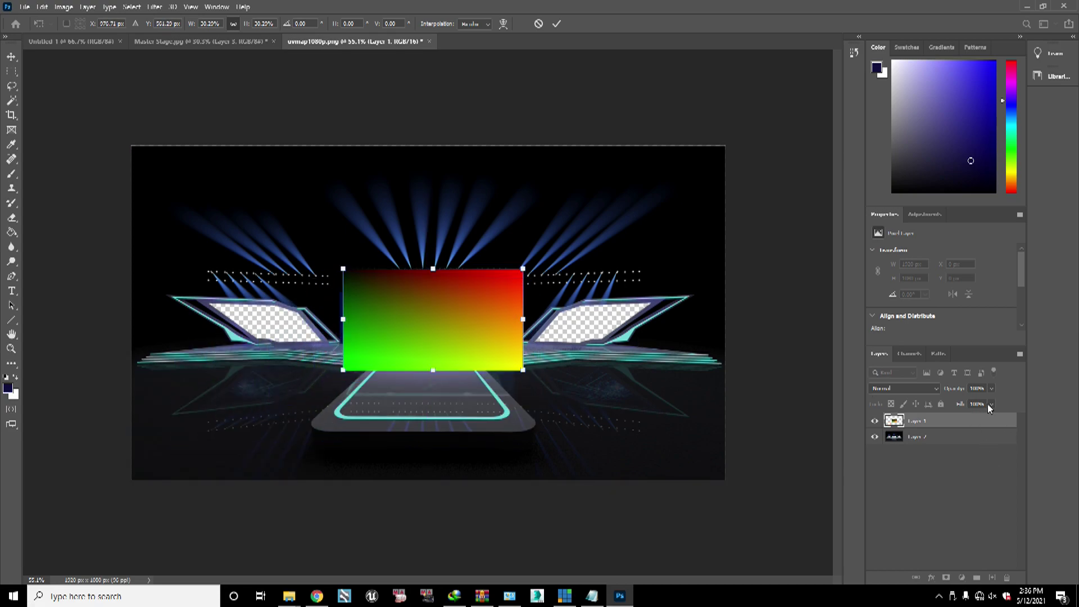
Step: Lower the UV map layer's opacity to about 22% so the centre screen's opening shows through it
left_click(991, 389)
left_click_drag(994, 400, 953, 404)
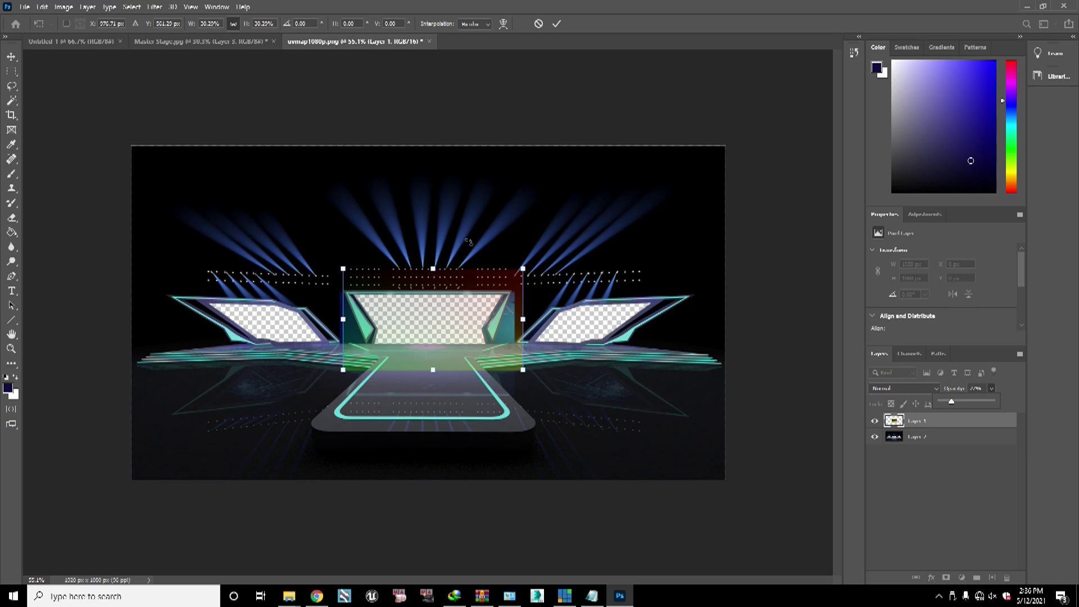
scroll(444, 253, "up", 3)
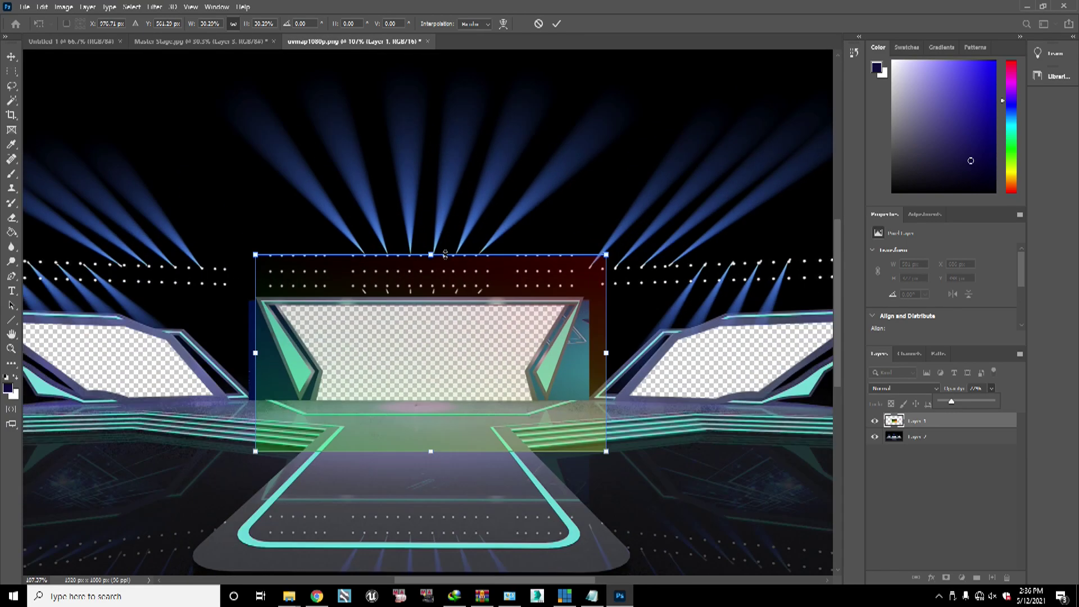
Step: Squeeze all four edges of the UV map inwards so it just covers the centre screen's opening
left_click_drag(429, 252, 439, 296)
key("ctrl+z")
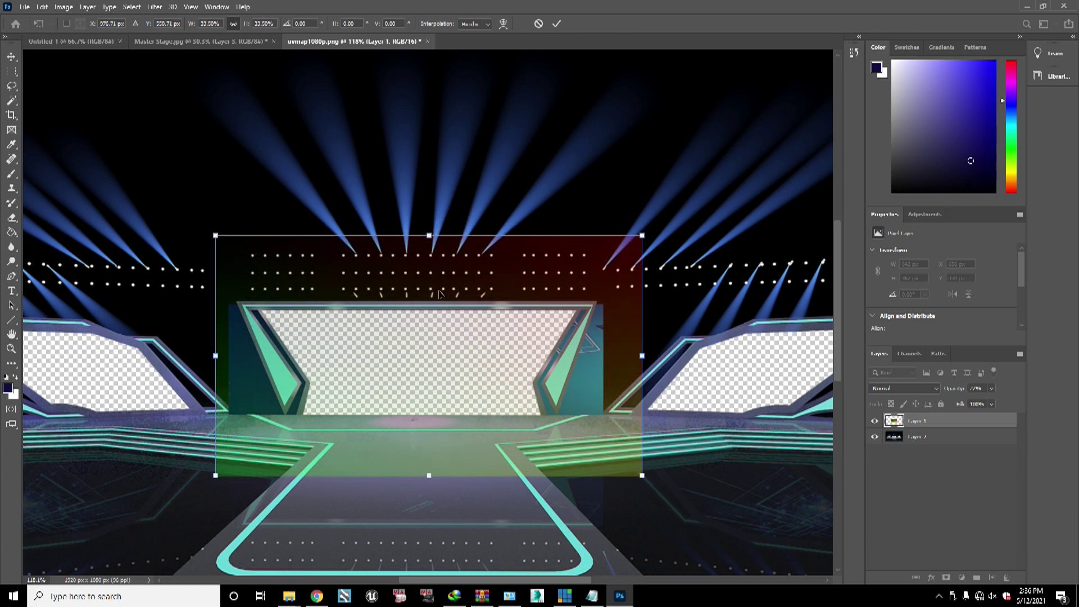
left_click_drag(429, 235, 431, 299)
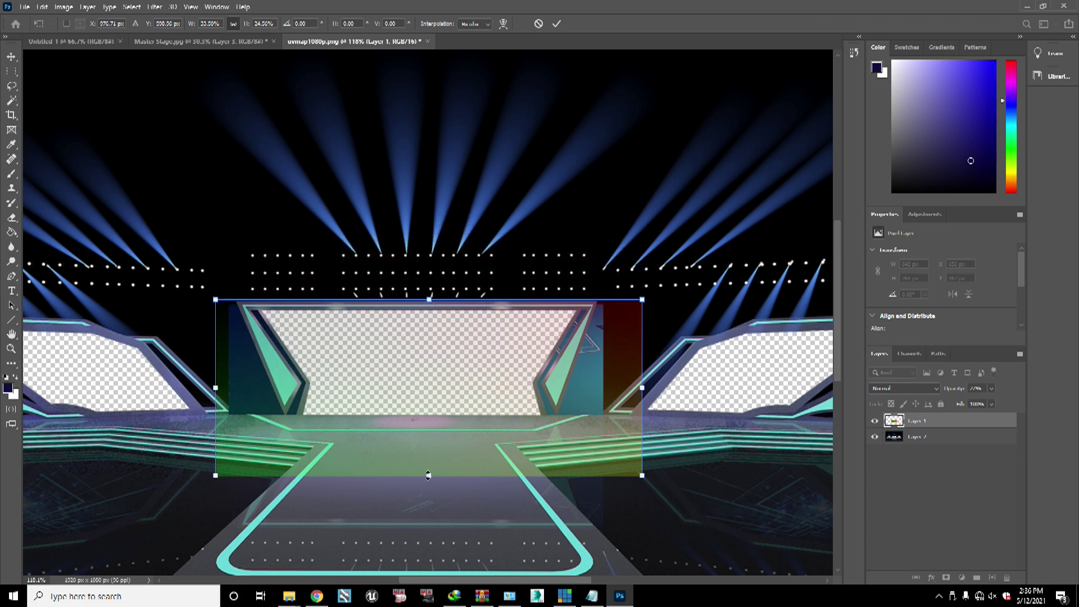
left_click_drag(428, 475, 436, 418)
left_click_drag(642, 358, 579, 355)
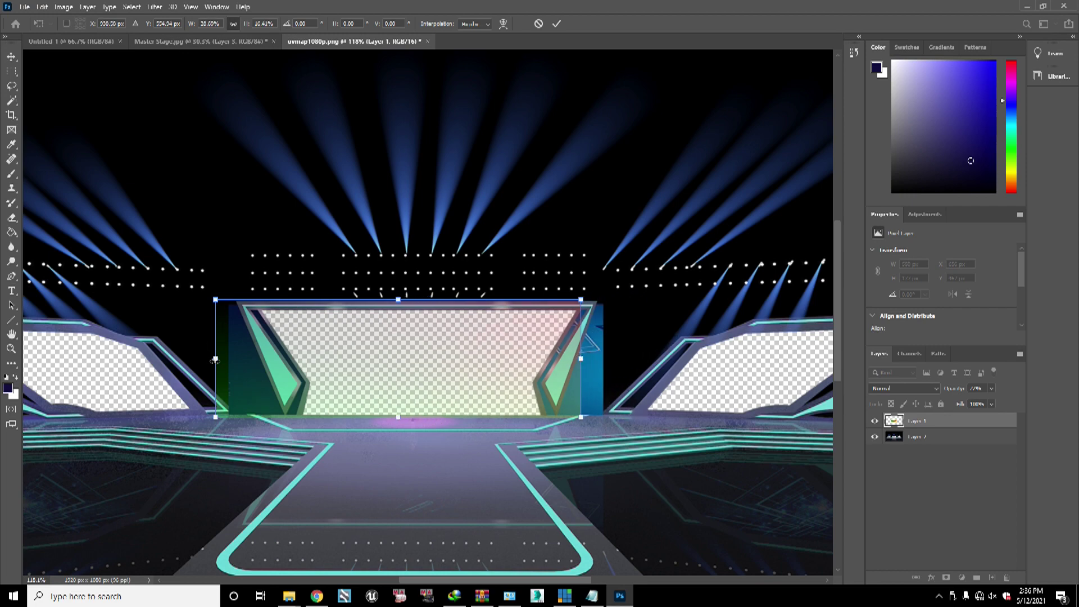
left_click_drag(216, 358, 254, 357)
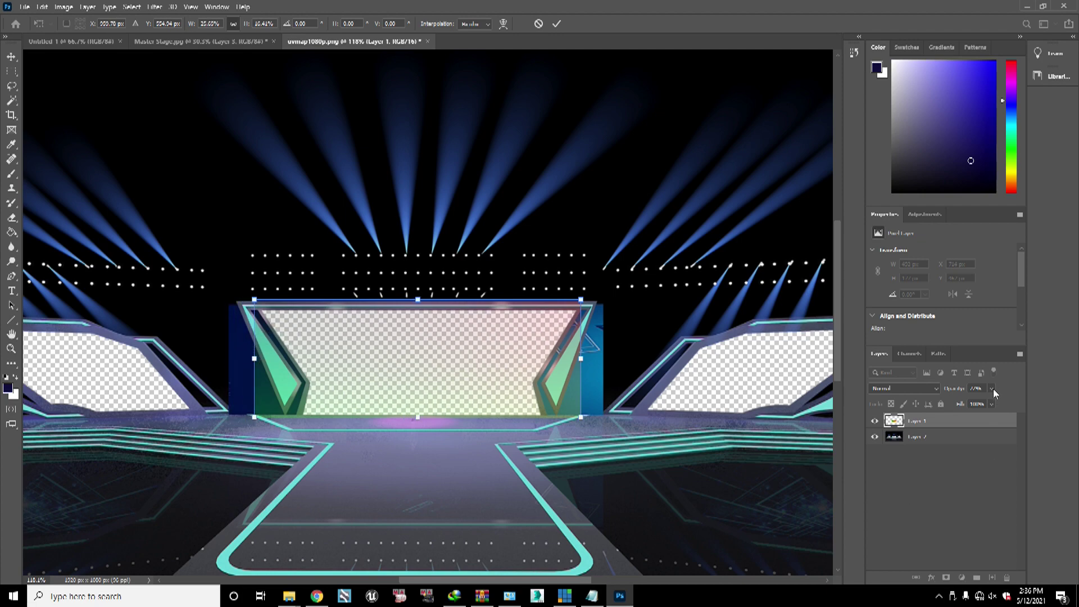
Step: Set the UV map layer's opacity to 100% and move the layer below the stage layer
left_click_drag(977, 401, 1024, 403)
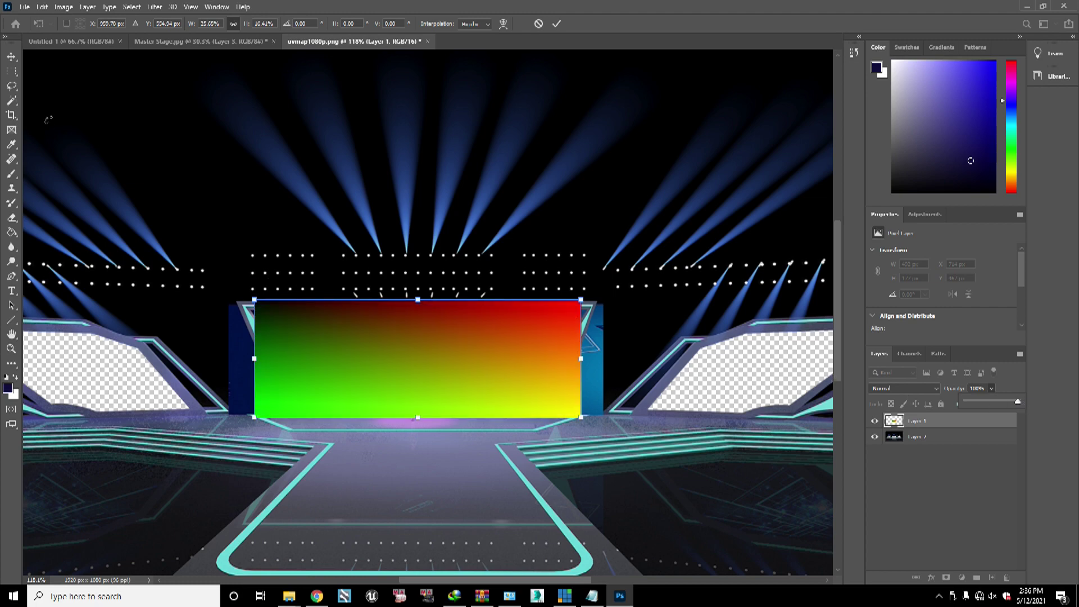
left_click(12, 57)
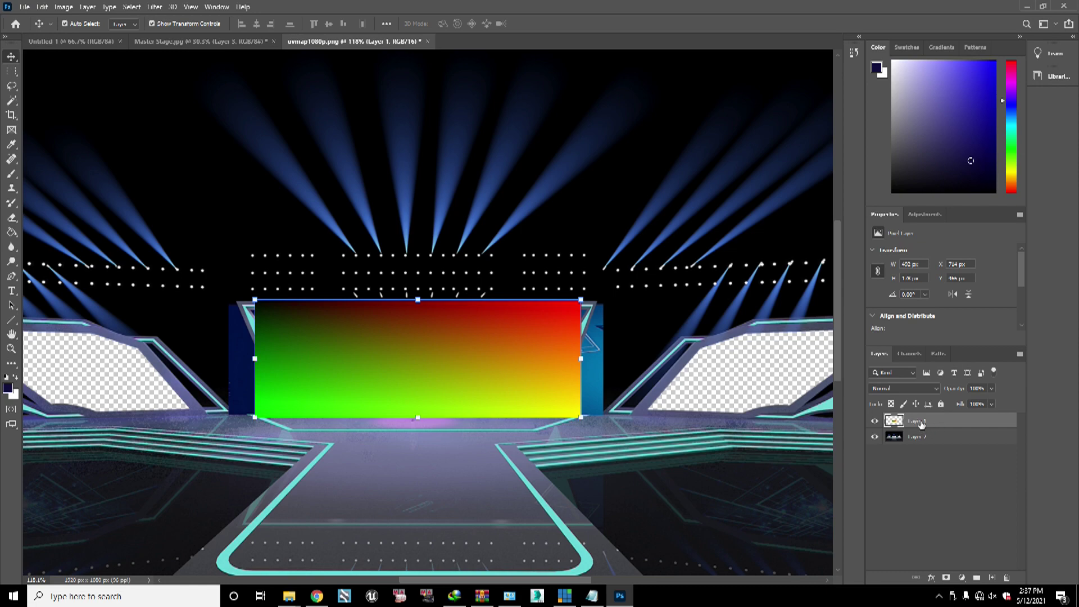
left_click_drag(920, 425, 912, 443)
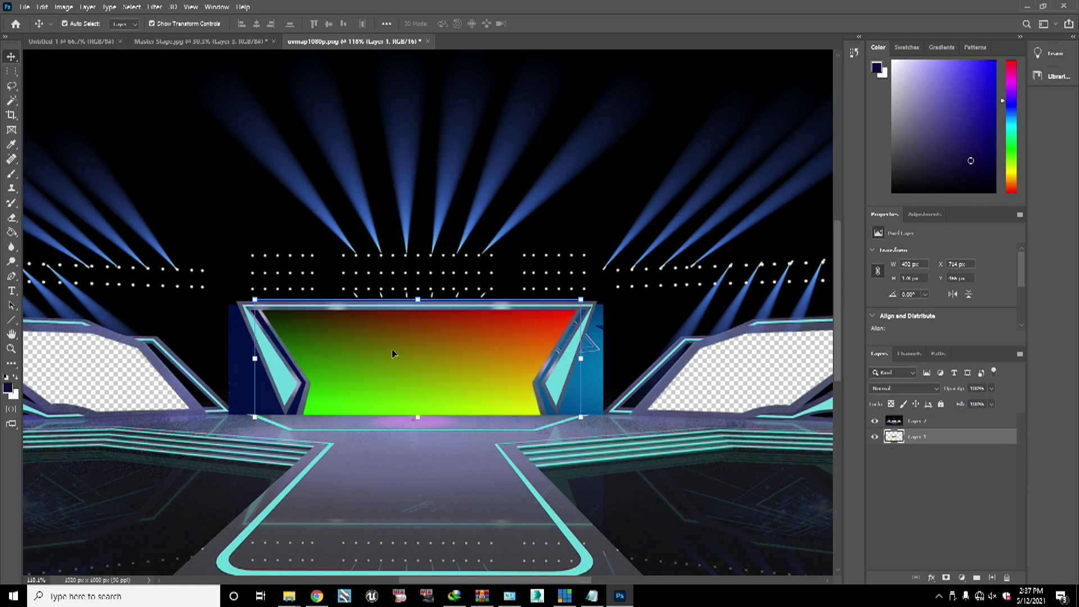
Step: Fine-trim the UV map's bottom, top and left edges to the centre screen's opening and apply the transform
scroll(399, 352, "down", 1)
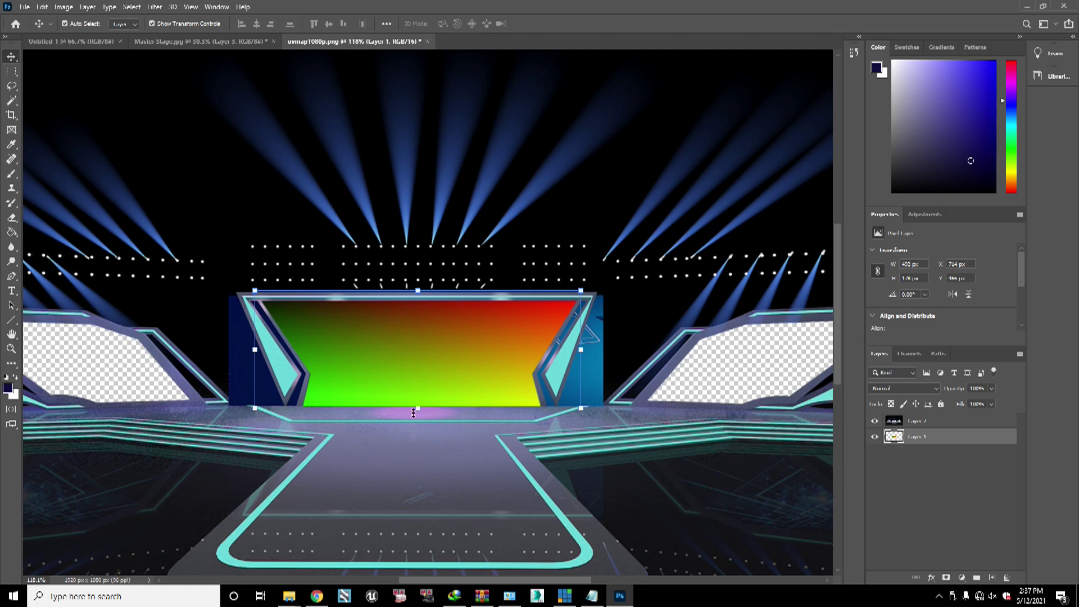
scroll(430, 370, "up", 2)
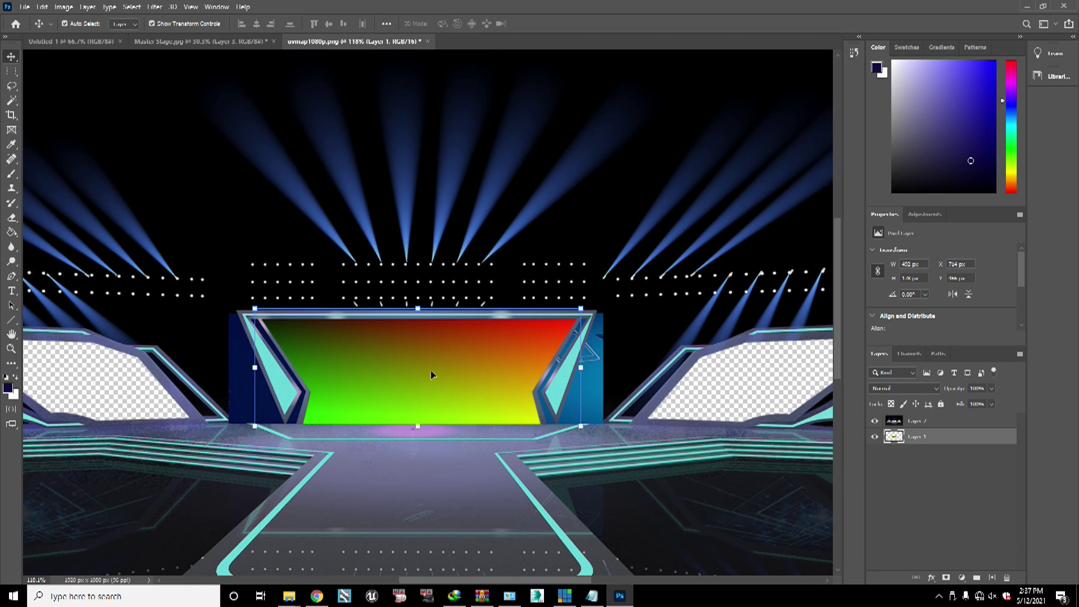
scroll(431, 371, "down", 2)
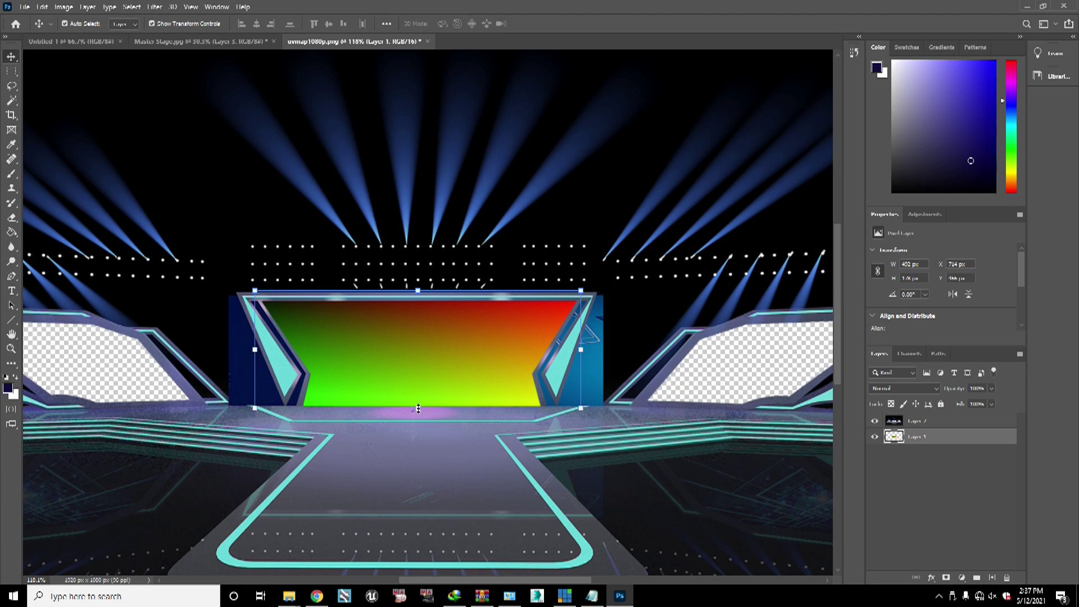
left_click_drag(418, 408, 418, 406)
left_click(461, 370)
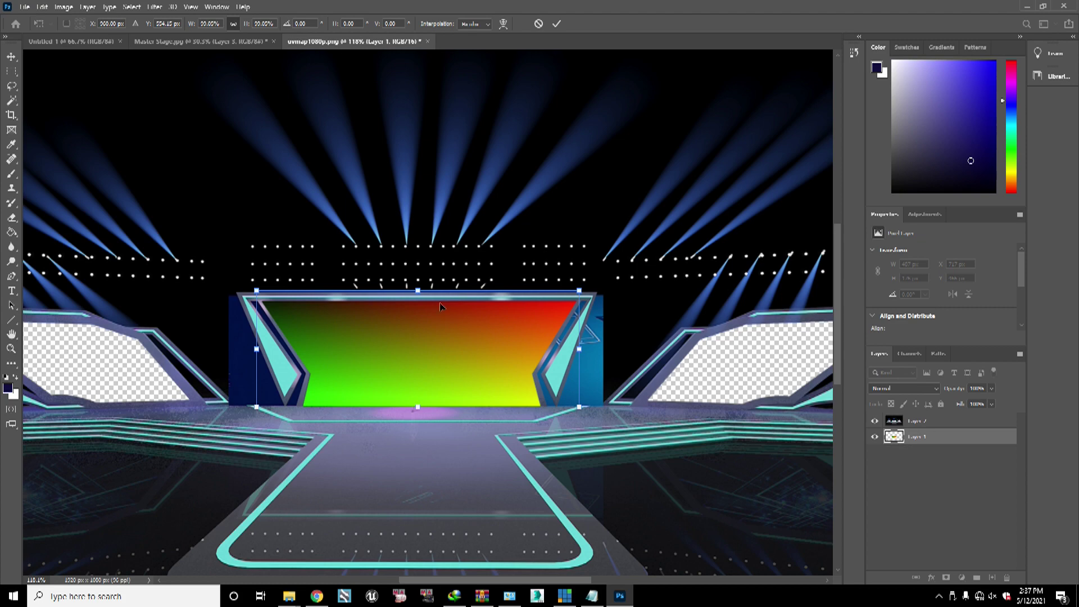
left_click_drag(418, 290, 418, 292)
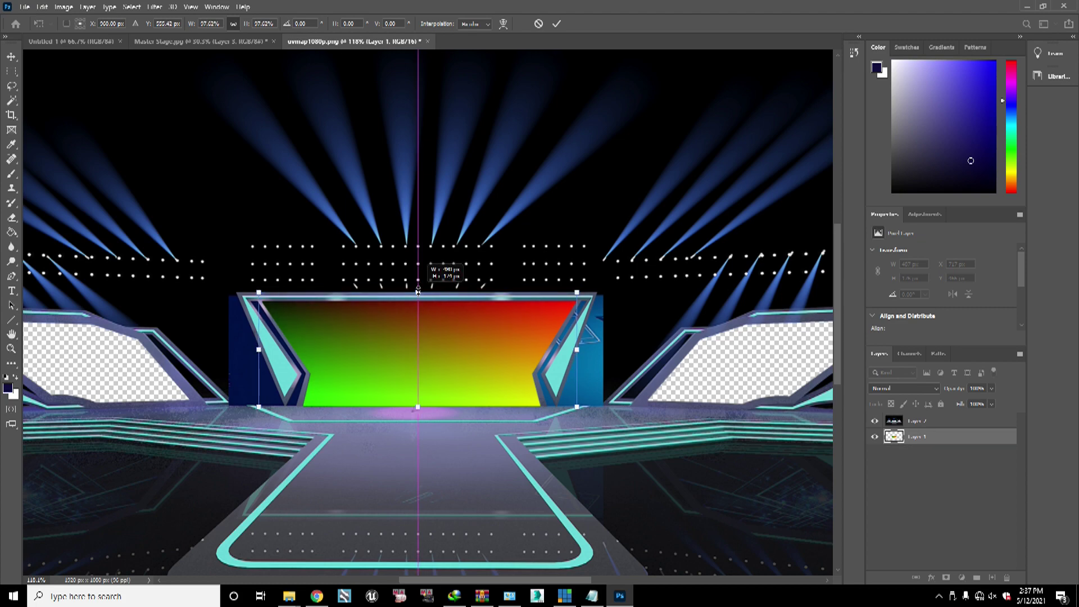
left_click_drag(418, 292, 418, 296)
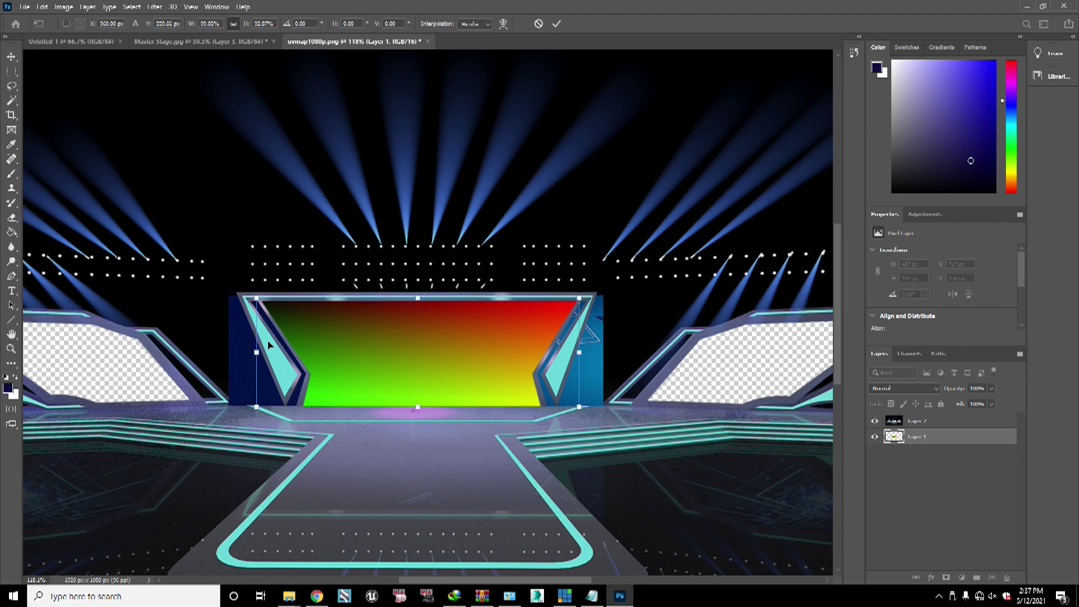
left_click_drag(257, 352, 258, 353)
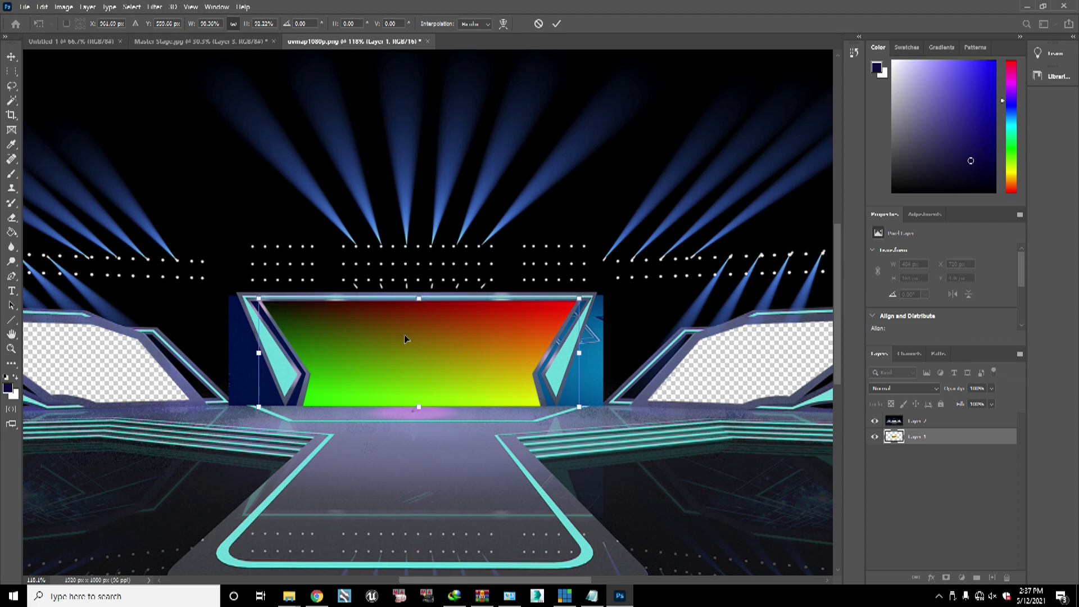
key("ctrl+0")
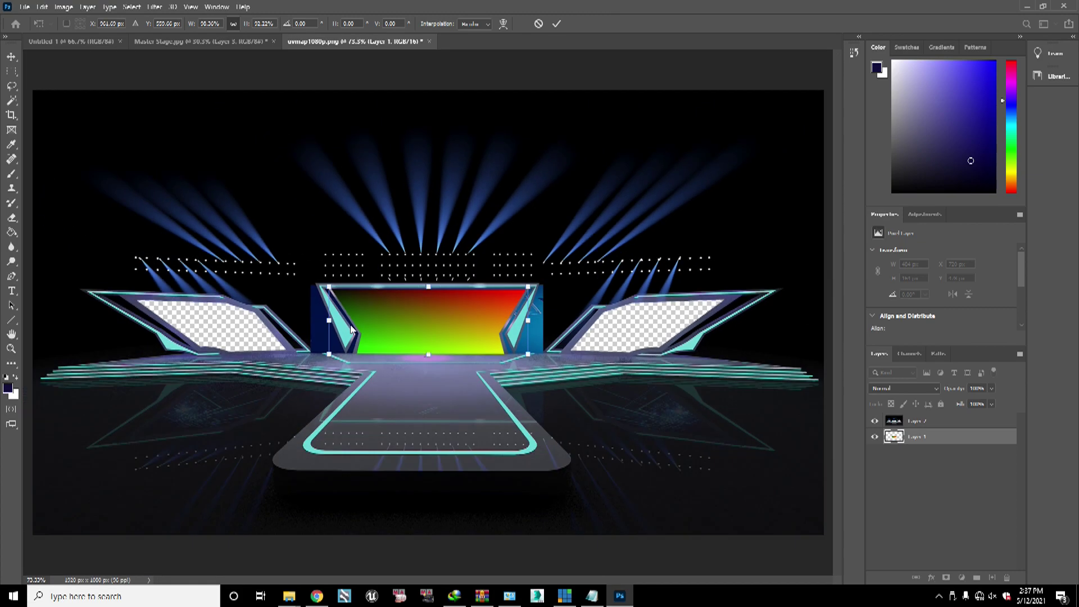
left_click(927, 425)
left_click(922, 437)
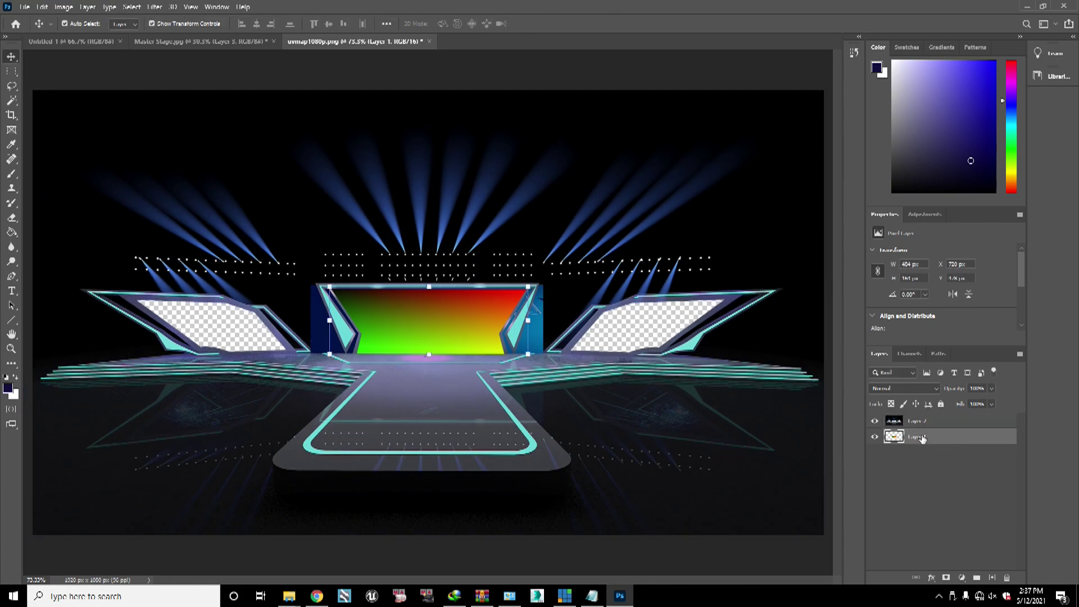
right_click(922, 437)
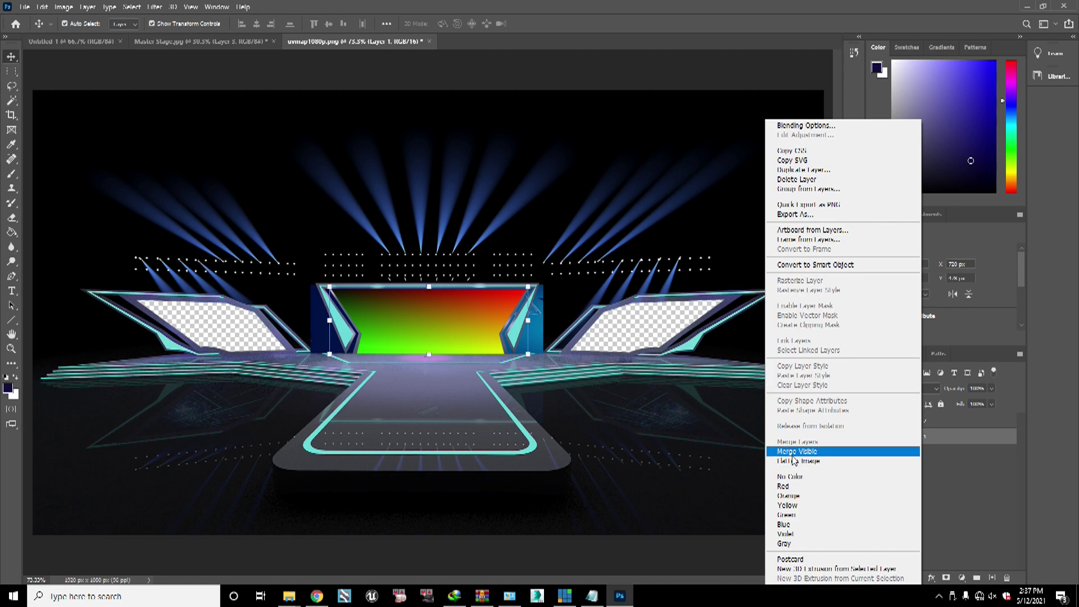
left_click(921, 438)
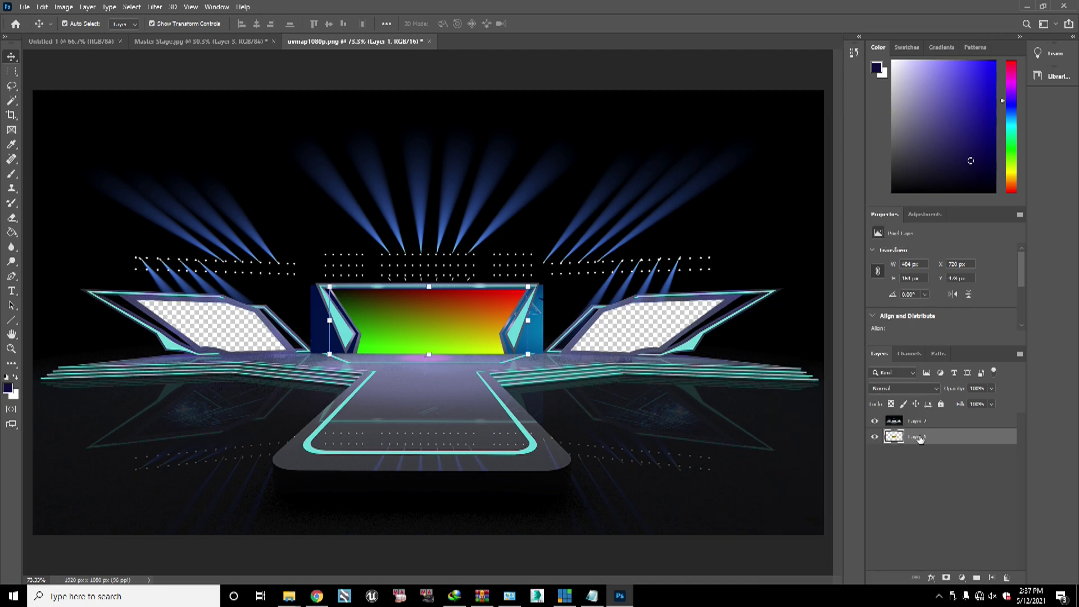
right_click(920, 438)
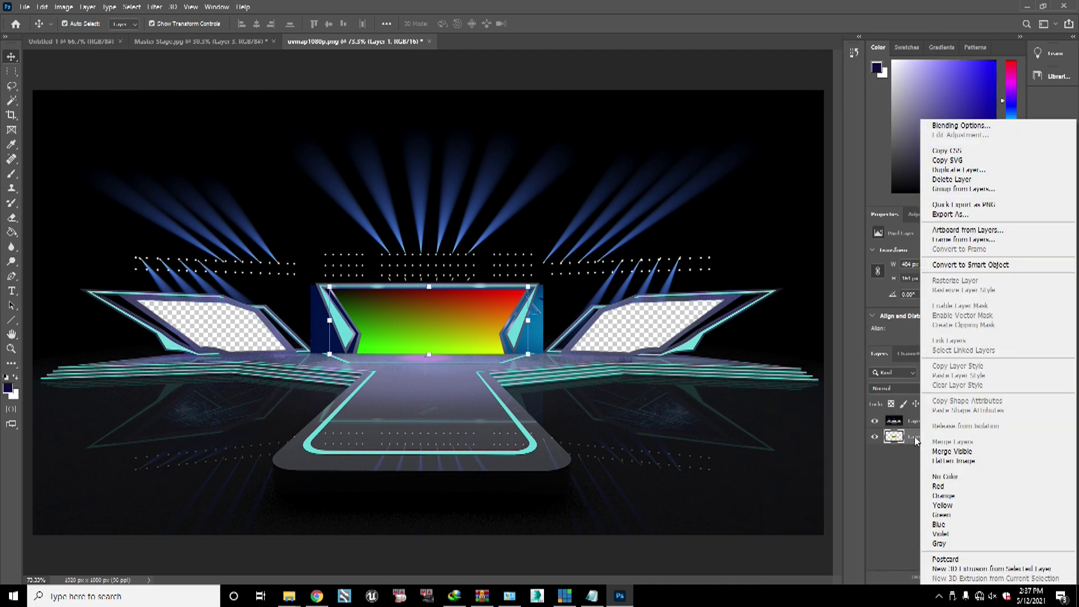
left_click(914, 451)
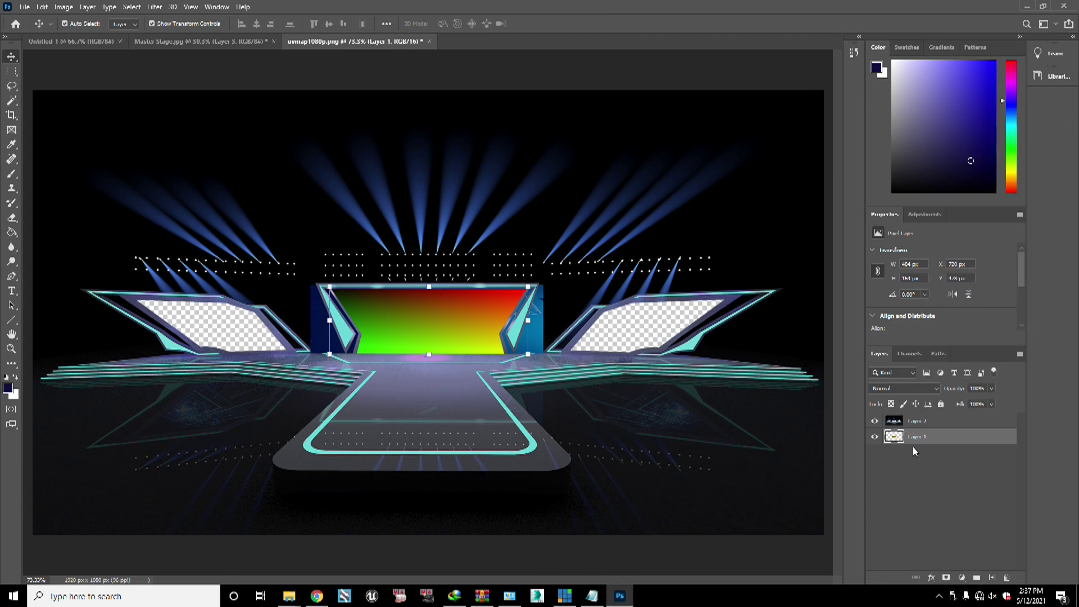
Step: Rename the centre screen's UV map layer to UVTENGAH
double_click(917, 437)
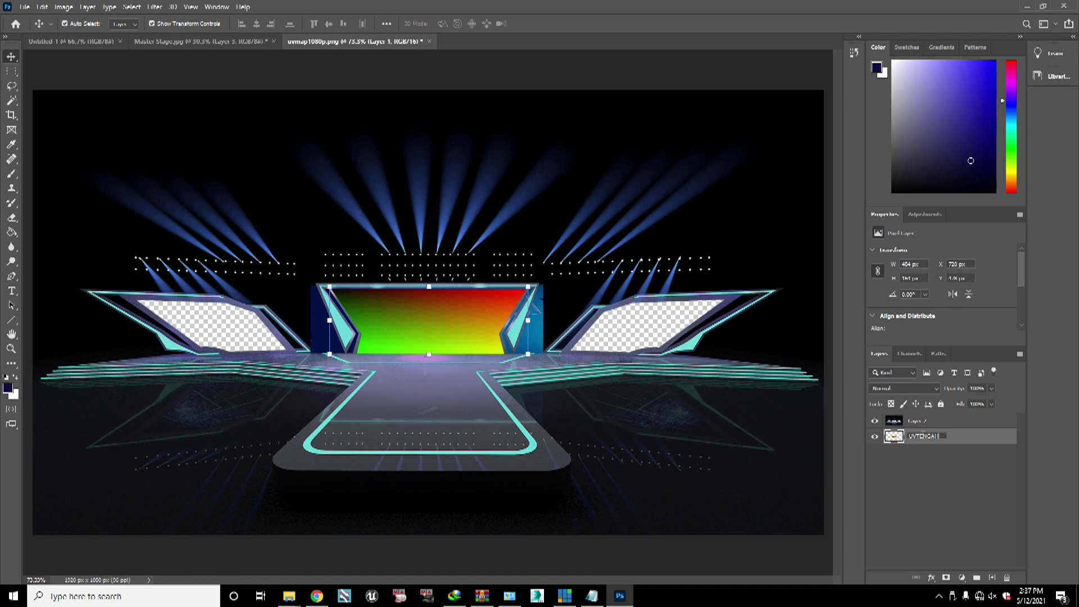
left_click(922, 464)
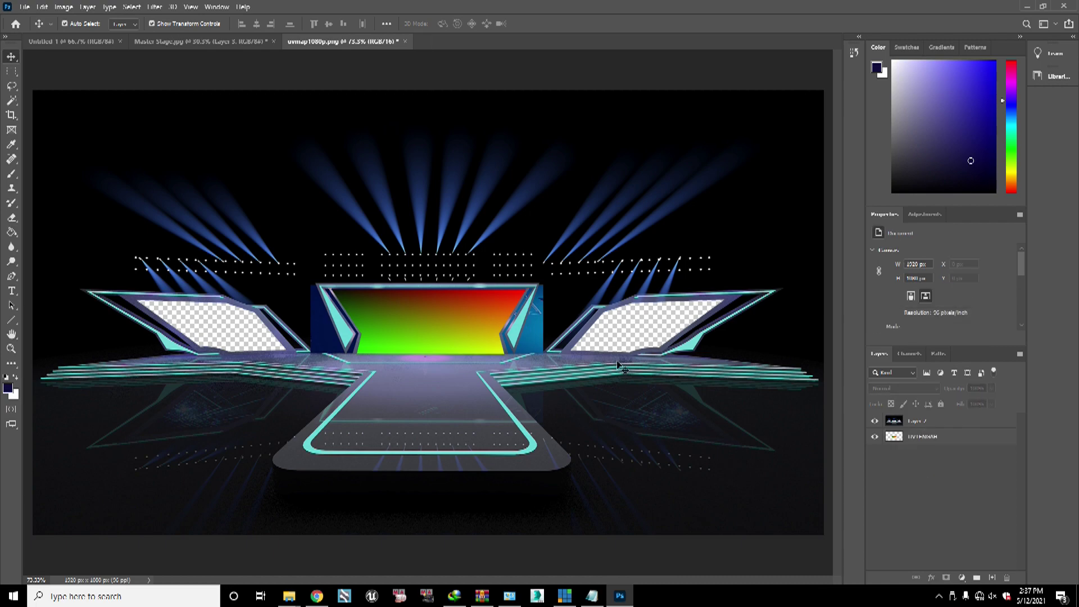
Step: Duplicate the UVTENGAH layer and move the copy over the stage's left screen
left_click(406, 331)
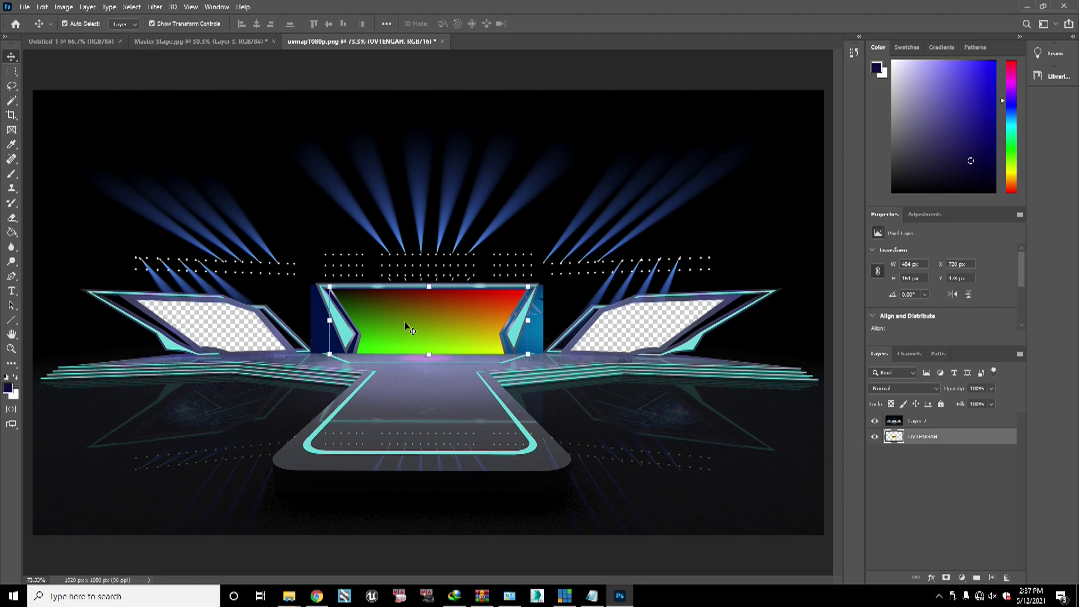
left_click_drag(1011, 436, 992, 575)
left_click_drag(446, 324, 251, 327)
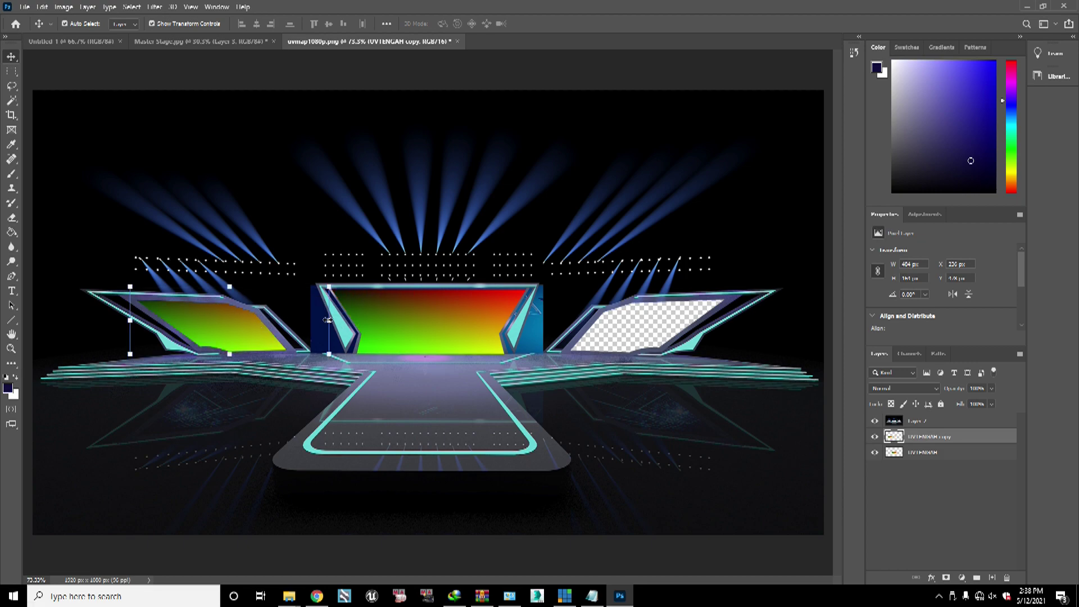
Step: Squeeze the copied UV map's edges to fit the left screen's opening and apply the transform
left_click_drag(327, 319, 287, 320)
left_click_drag(130, 319, 134, 320)
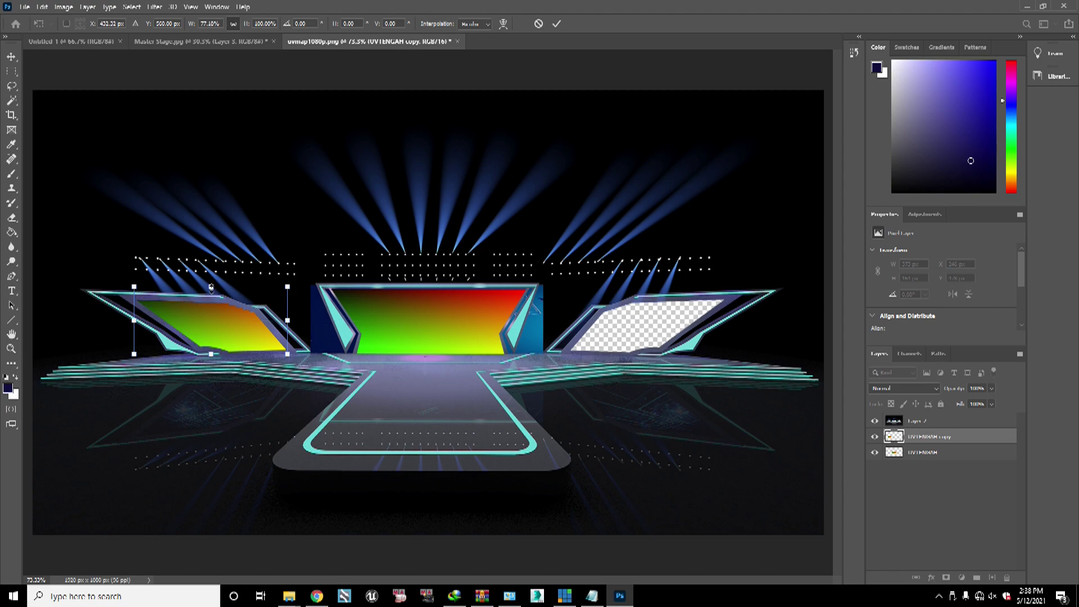
left_click_drag(211, 287, 212, 299)
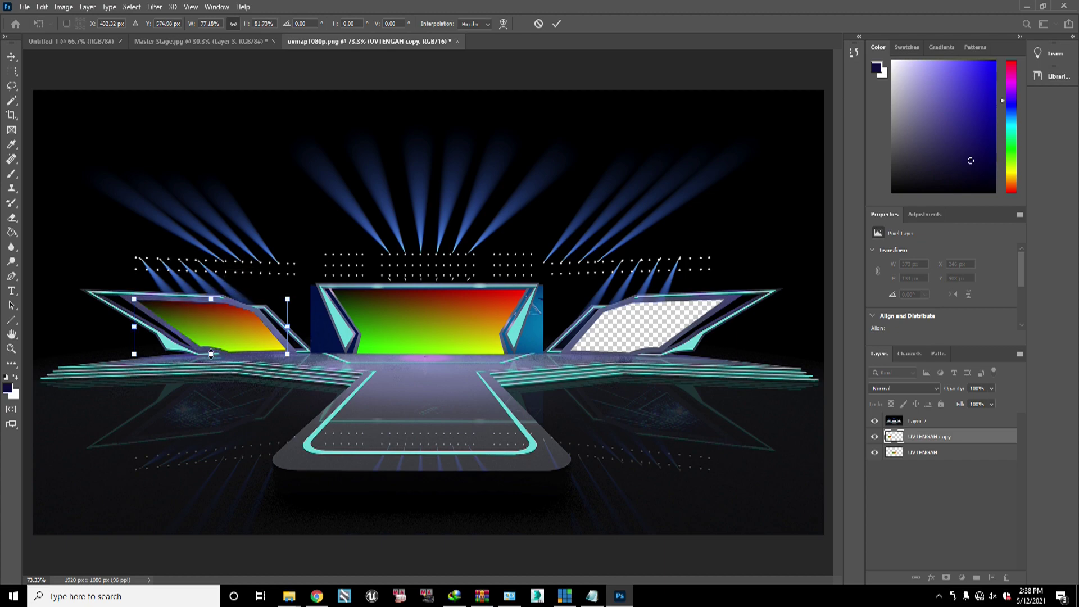
left_click_drag(211, 353, 212, 355)
left_click(944, 441)
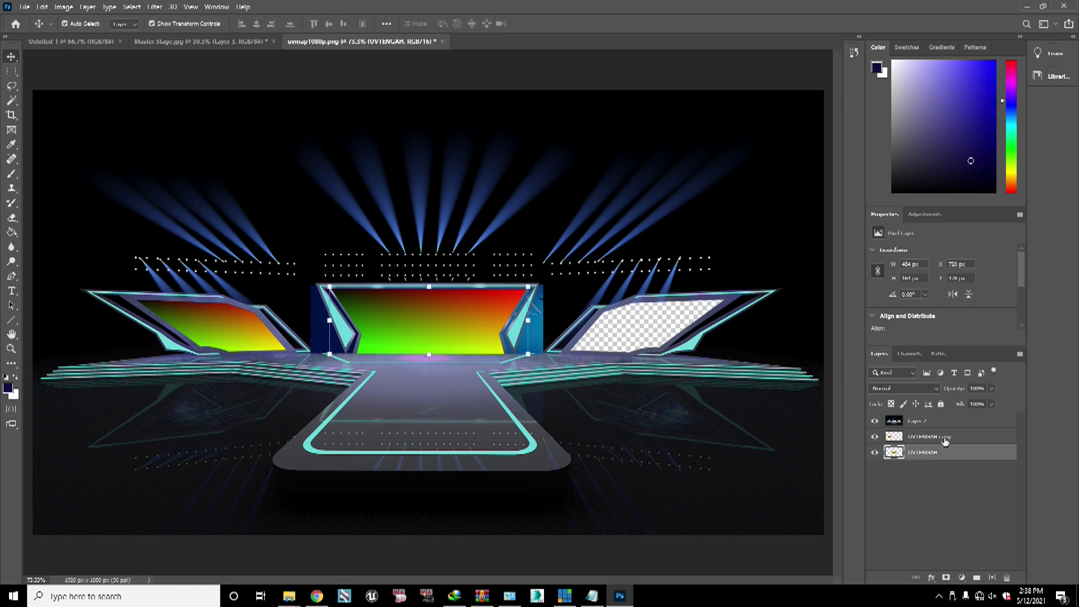
Step: Rename the left screen's UV map layer to UVKIRI
double_click(944, 439)
left_click_drag(954, 437, 922, 436)
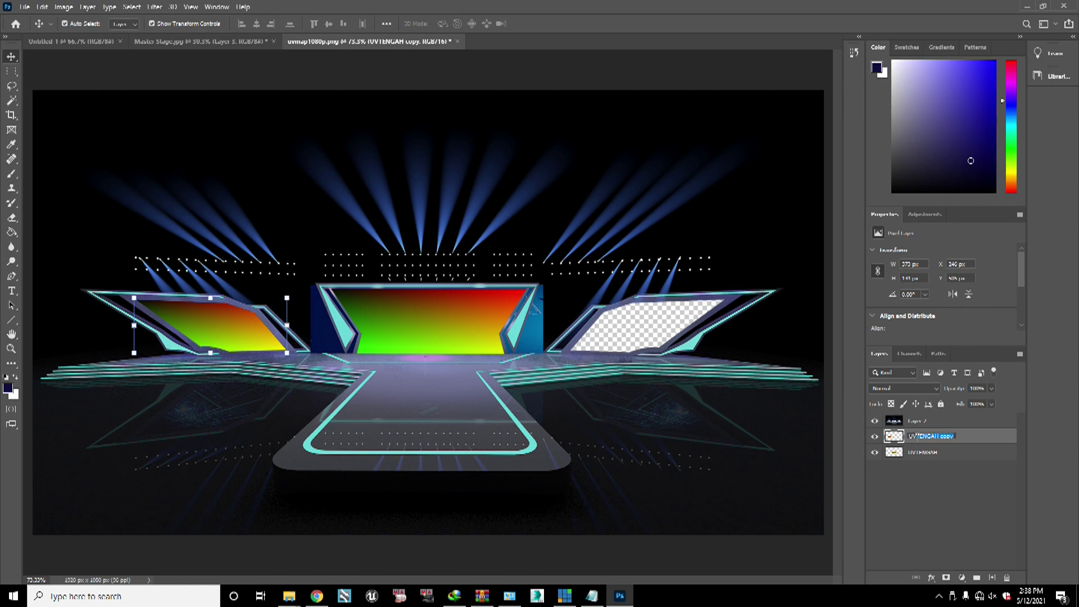
key("BackSpace")
left_click(924, 477)
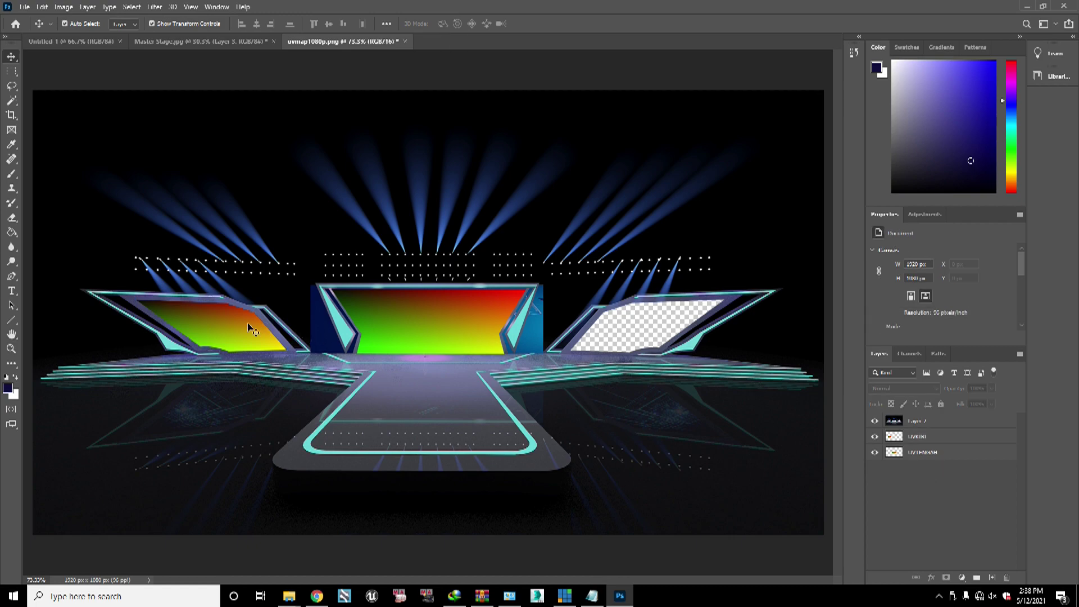
Step: Duplicate the UVKIRI layer, move the copy over the stage's right screen and nudge it horizontally into place
left_click_drag(938, 441, 977, 577)
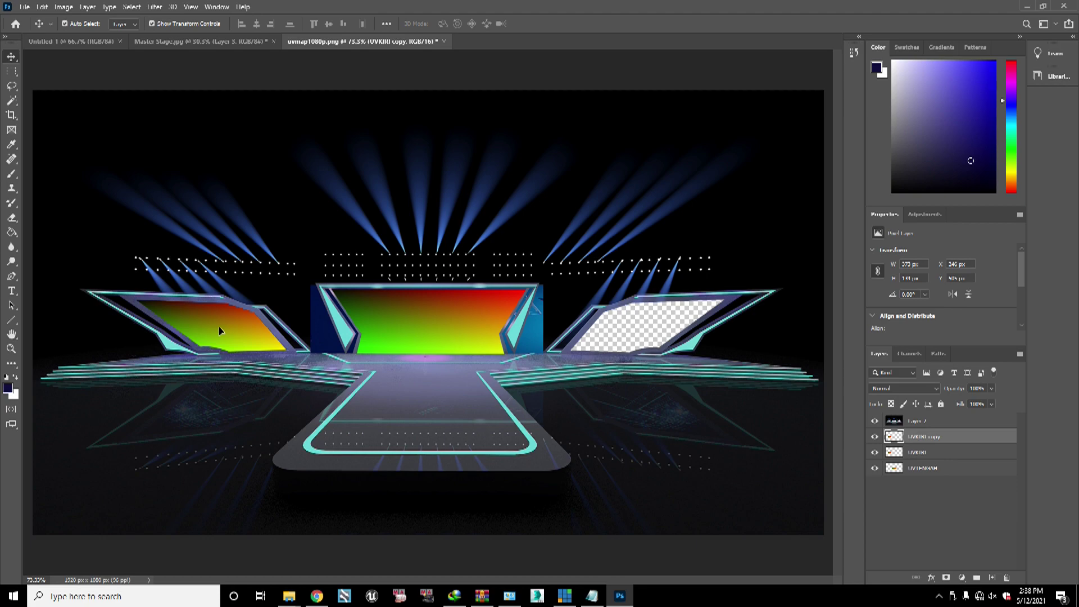
left_click_drag(219, 331, 666, 332)
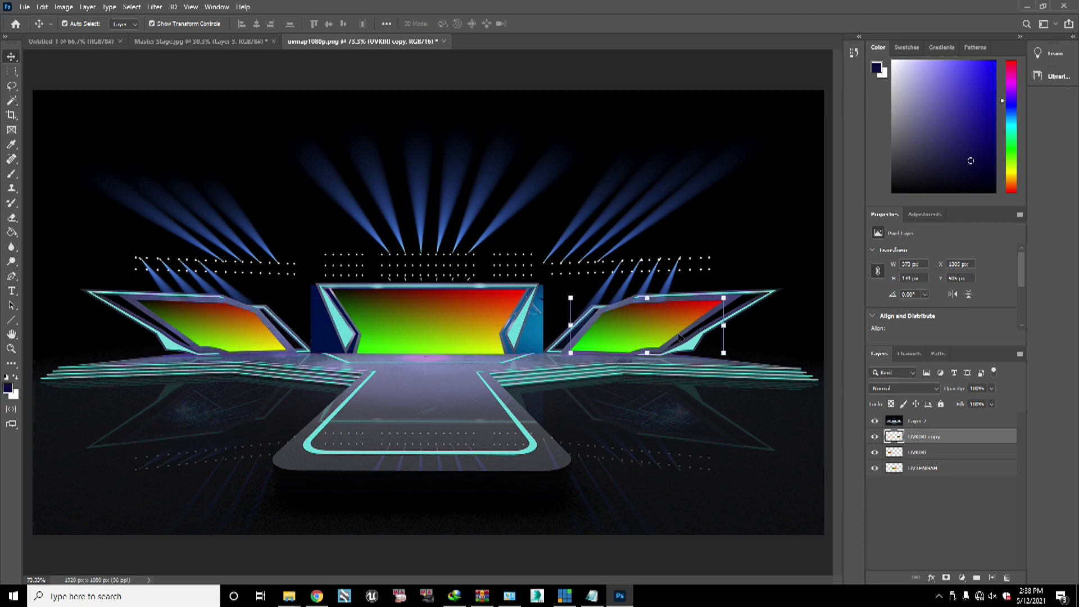
key("Left")
key("Left")
key("Right")
key("Right")
key("Right")
key("Right")
Step: Rename the right screen's UV map layer to UVKANAN and select the UVTENGAH layer
double_click(936, 438)
type("U")
left_click(905, 510)
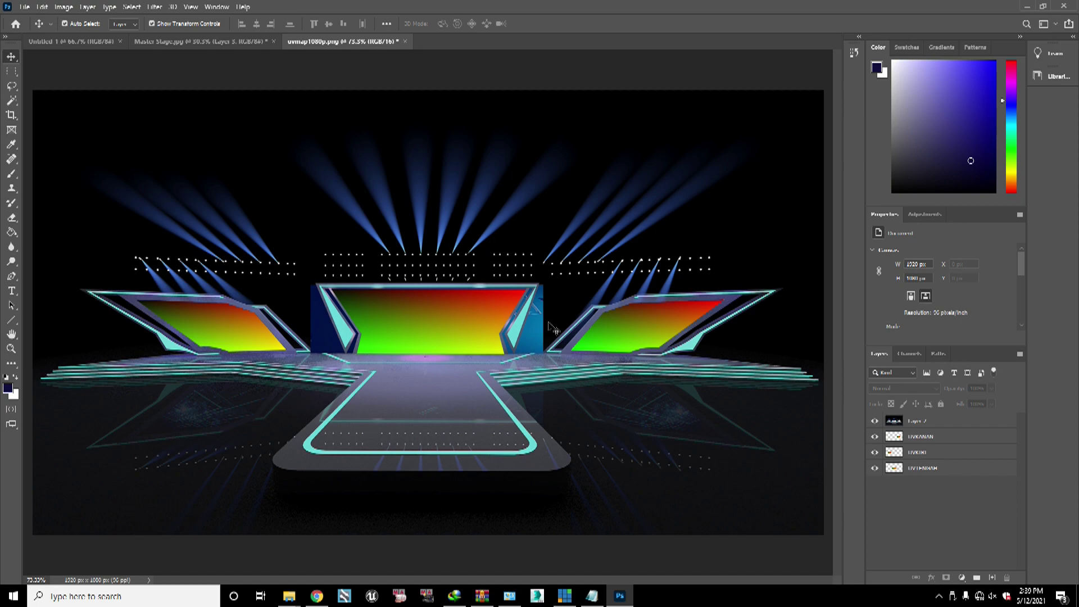
left_click(920, 469)
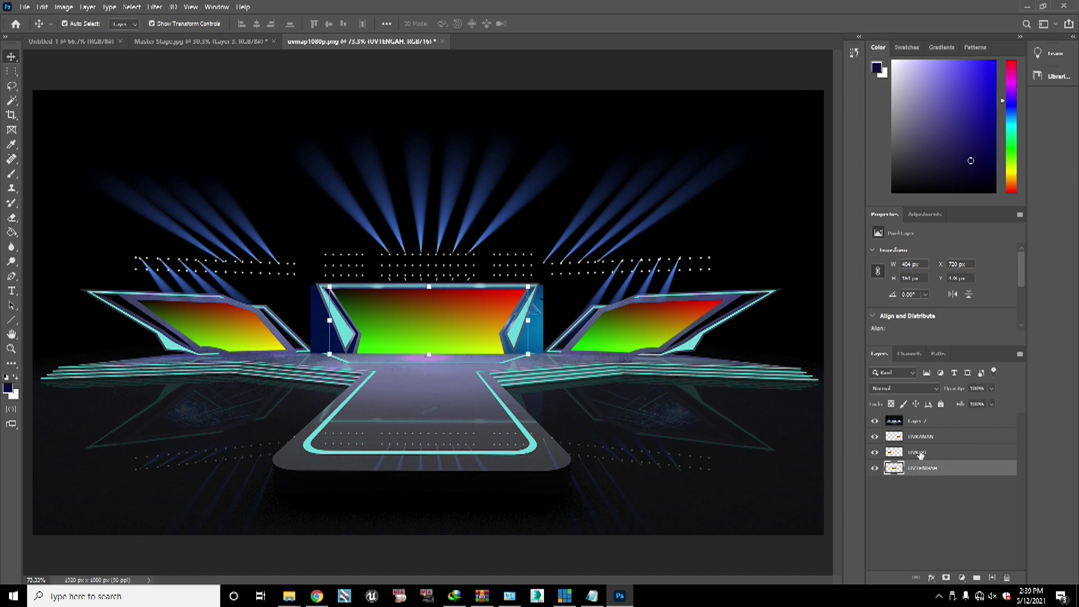
Step: Check which stage screen each of the UVKIRI, UVKANAN and UVTENGAH layers covers by selecting them in turn
left_click(920, 452)
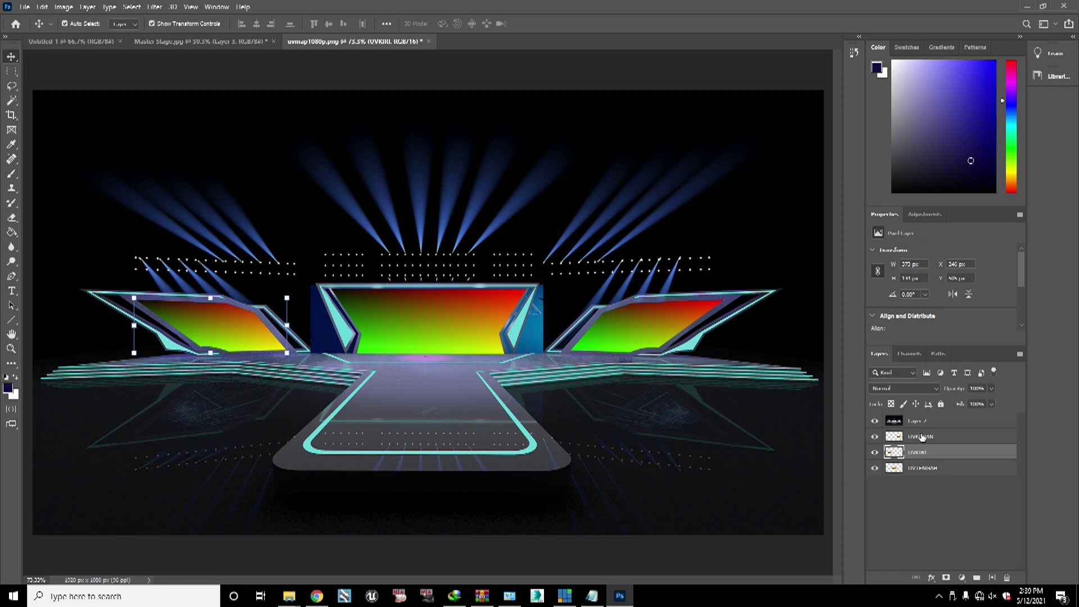
left_click(921, 436)
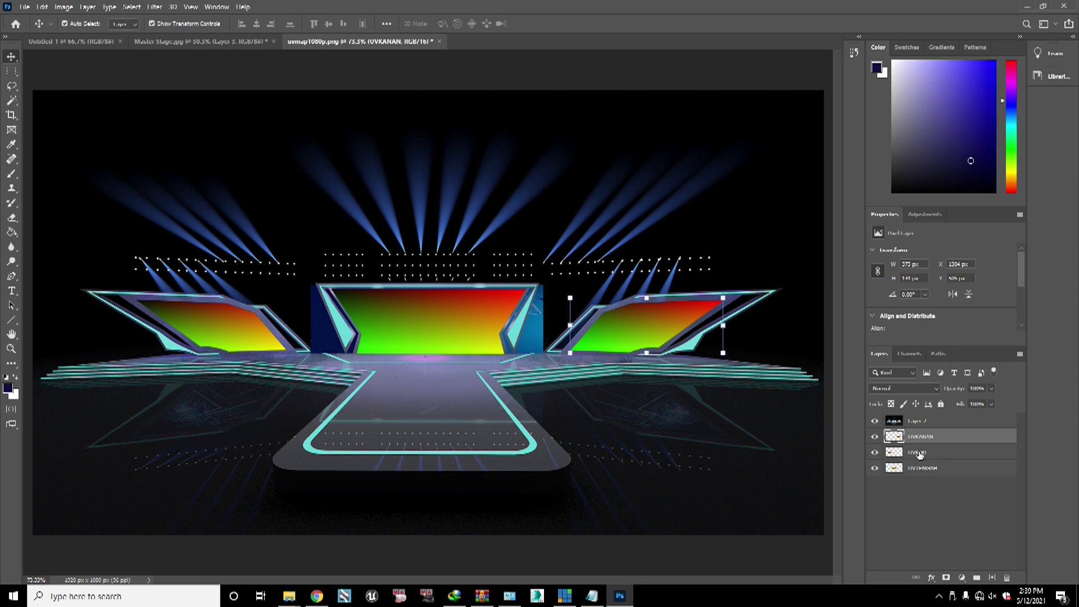
left_click(918, 451)
left_click(918, 437)
left_click(917, 454)
left_click(919, 441)
left_click(918, 456)
left_click(919, 469)
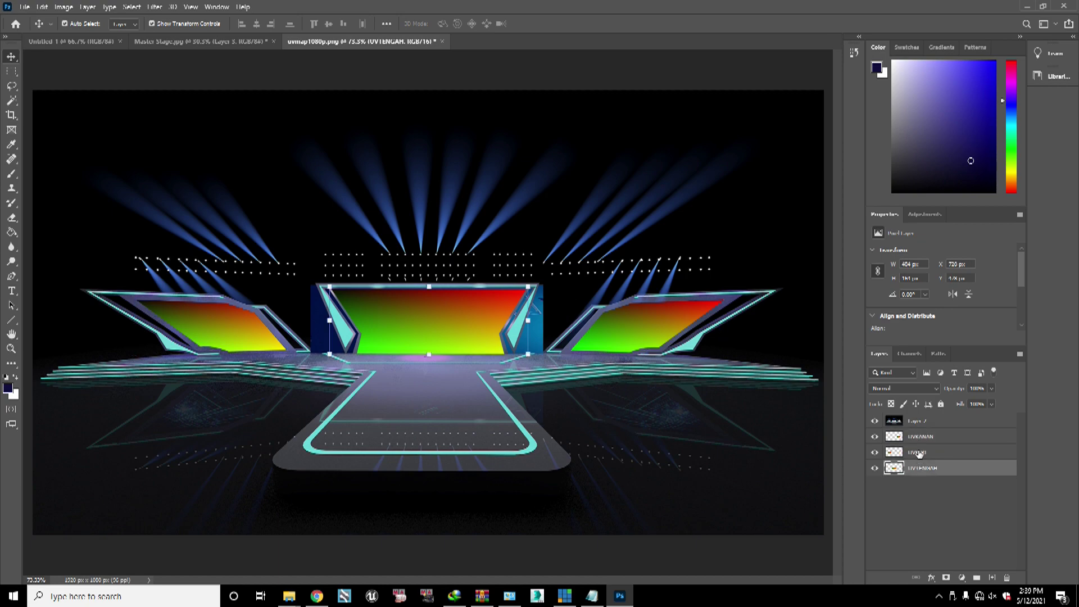
left_click(919, 453)
left_click(919, 440)
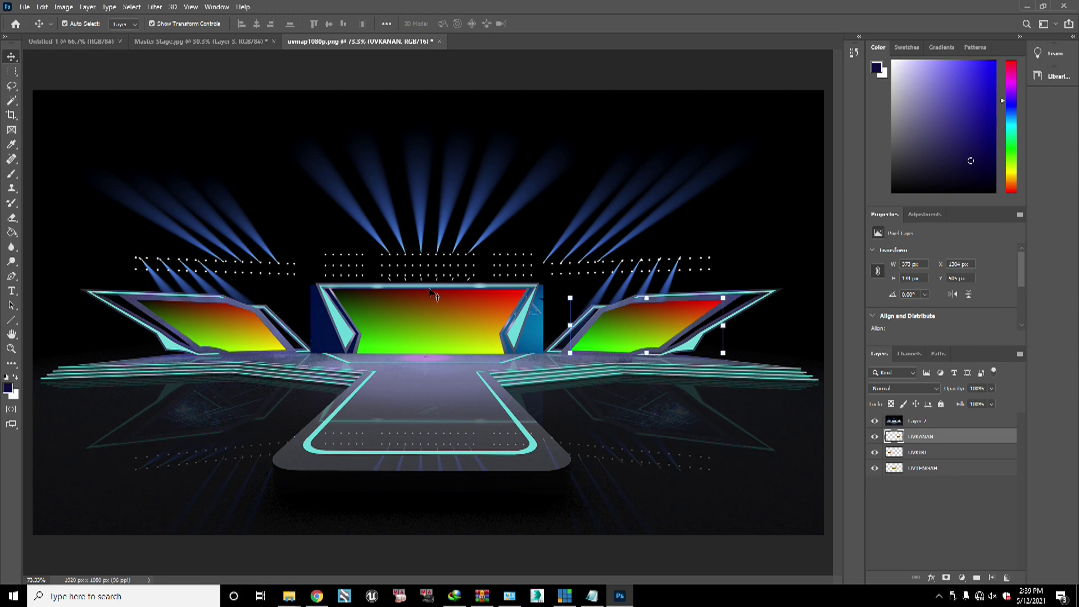
left_click(928, 470)
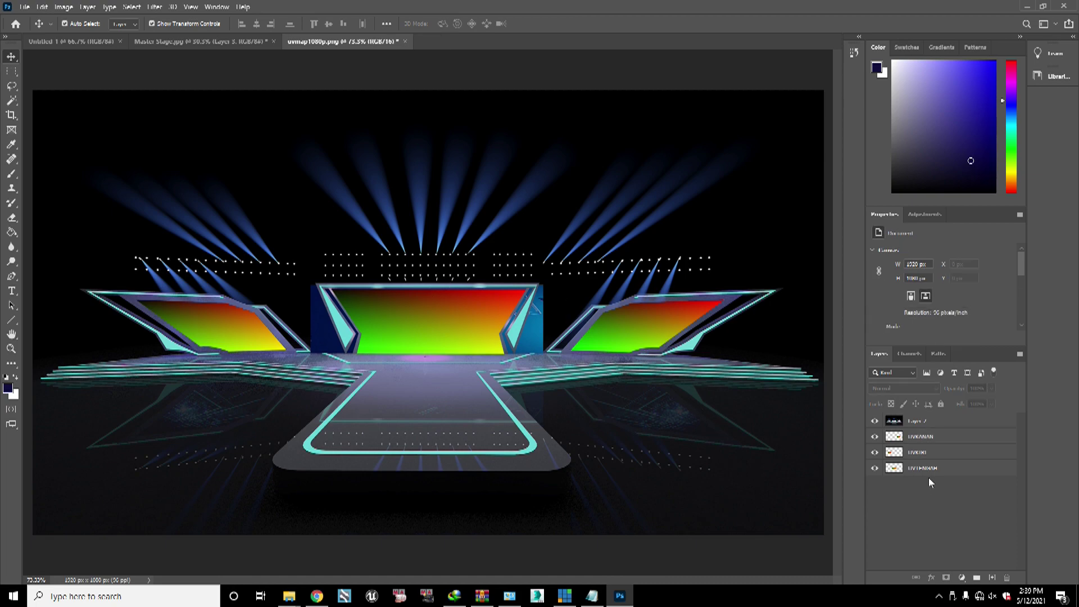
left_click(922, 448)
left_click(922, 443)
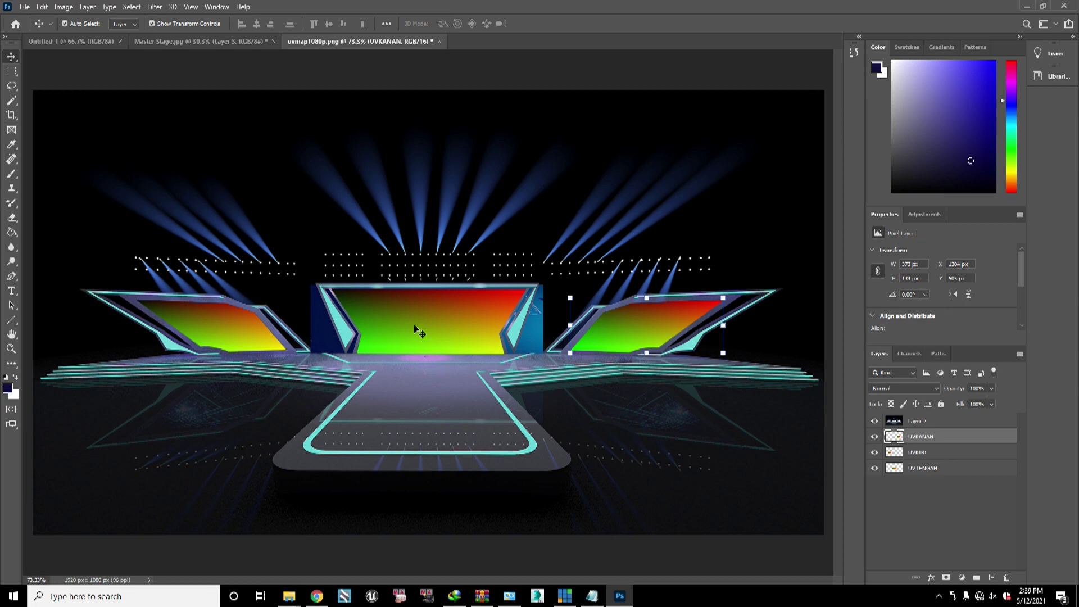
Step: Duplicate the UVTENGAH layer of the centre screen and rename the copy UVMIRRORTENGAH
left_click(438, 320)
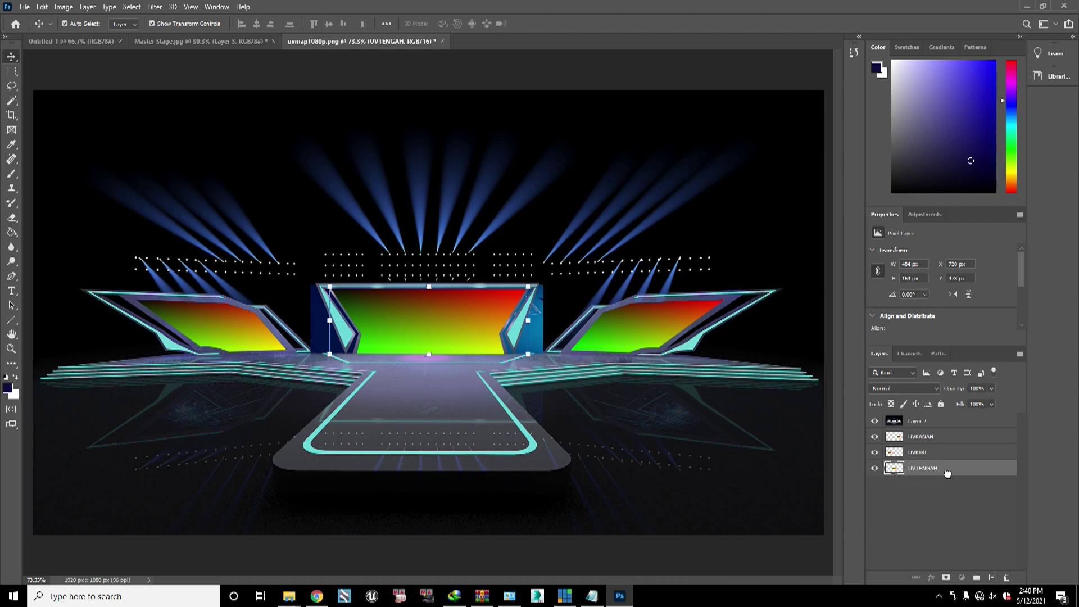
left_click_drag(947, 474, 992, 577)
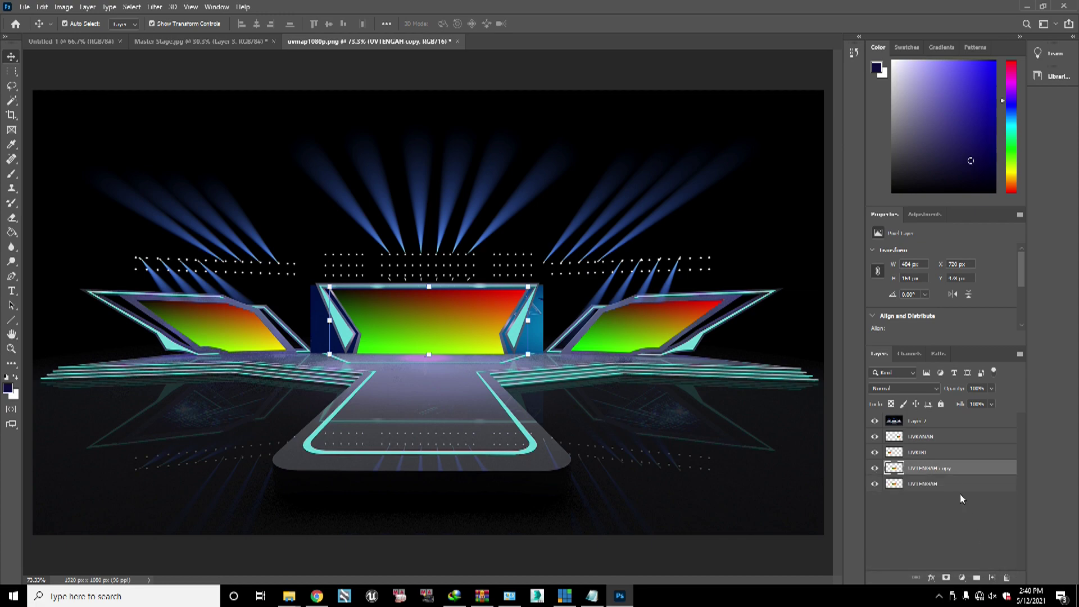
double_click(944, 469)
type("U")
type("TEN")
left_click(917, 524)
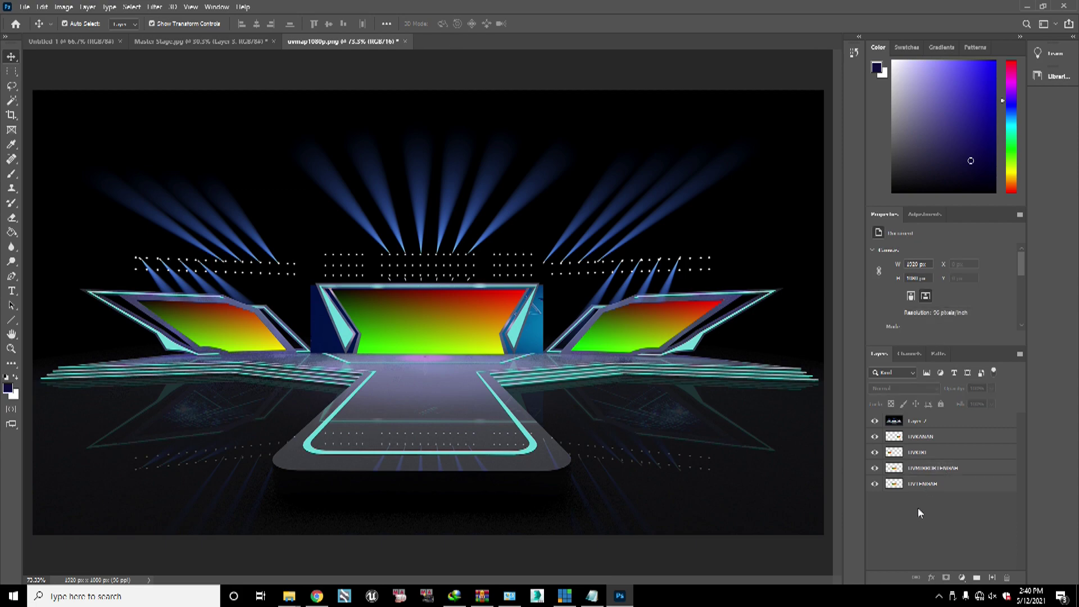
Step: Move the UVMIRRORTENGAH layer above the stage layer, flip it vertically onto the floor below the centre screen and apply the transform
left_click(929, 471)
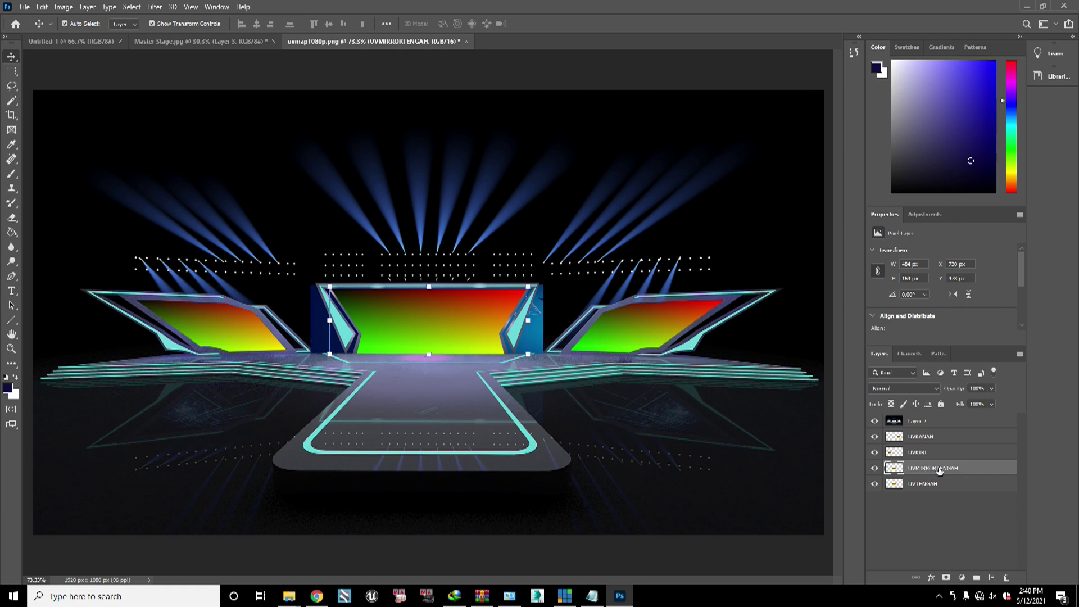
left_click_drag(936, 462, 937, 421)
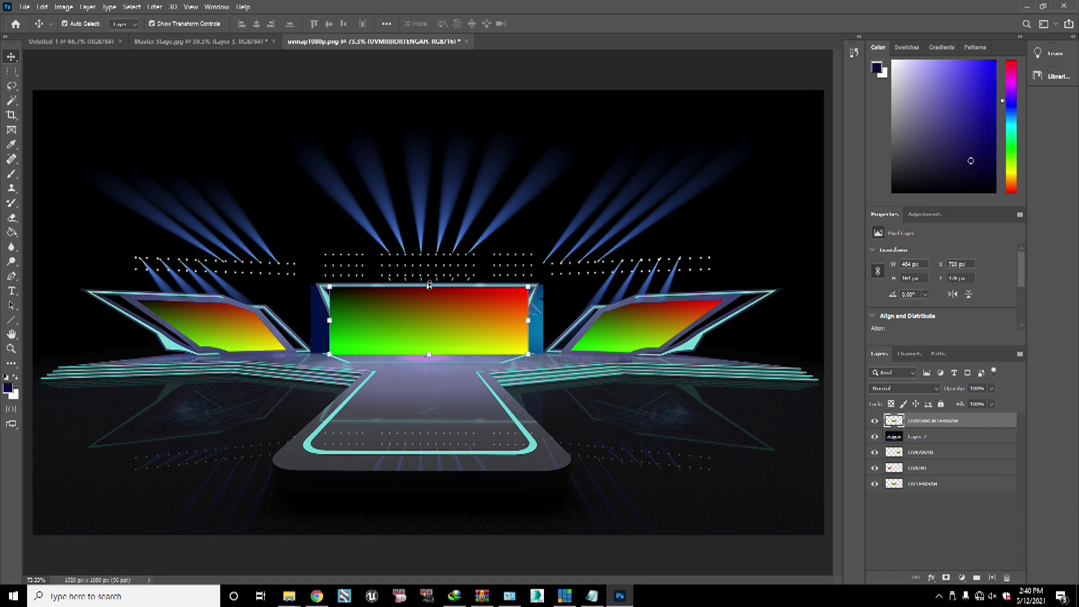
mouse_move(429, 286)
left_mouse_down()
mouse_move(429, 303)
mouse_move(433, 274)
left_mouse_up()
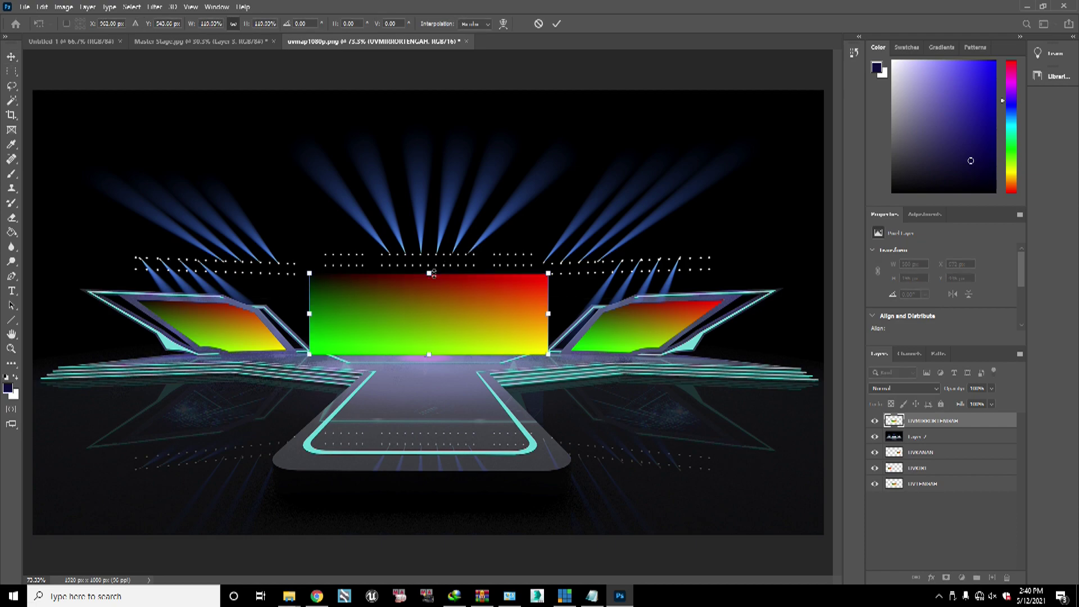
key("ctrl+z")
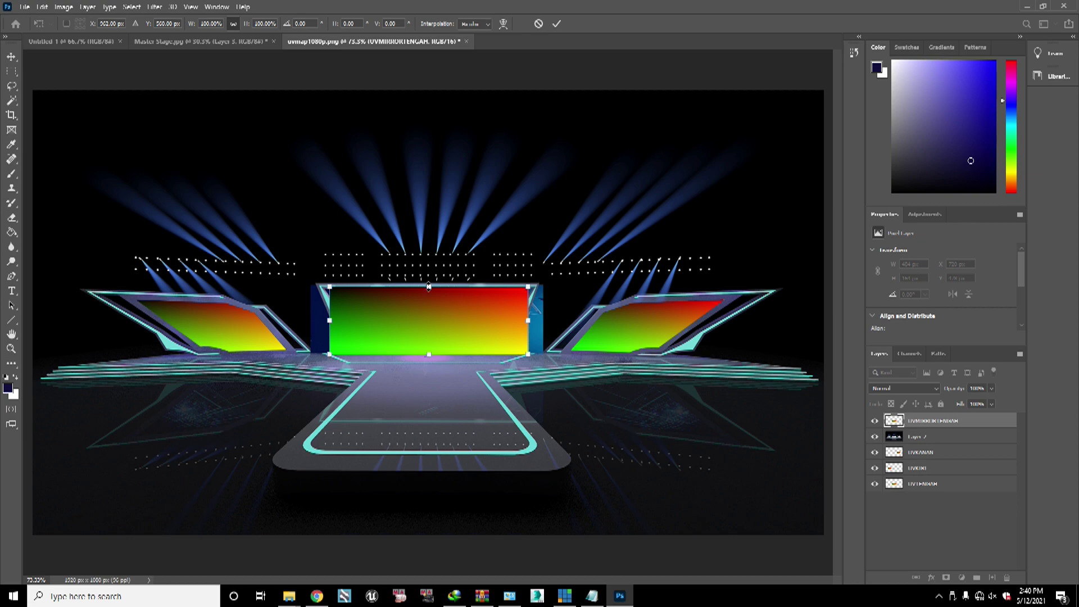
left_click_drag(428, 287, 426, 419)
mouse_move(430, 355)
left_mouse_down()
mouse_move(436, 409)
mouse_move(439, 352)
mouse_move(429, 361)
left_mouse_up()
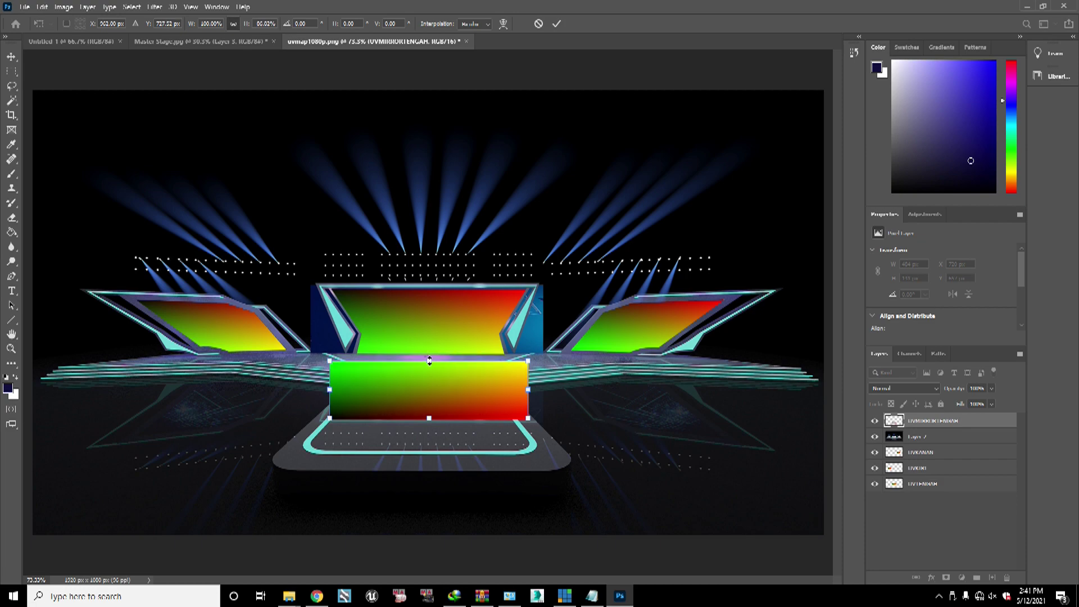
left_click(11, 56)
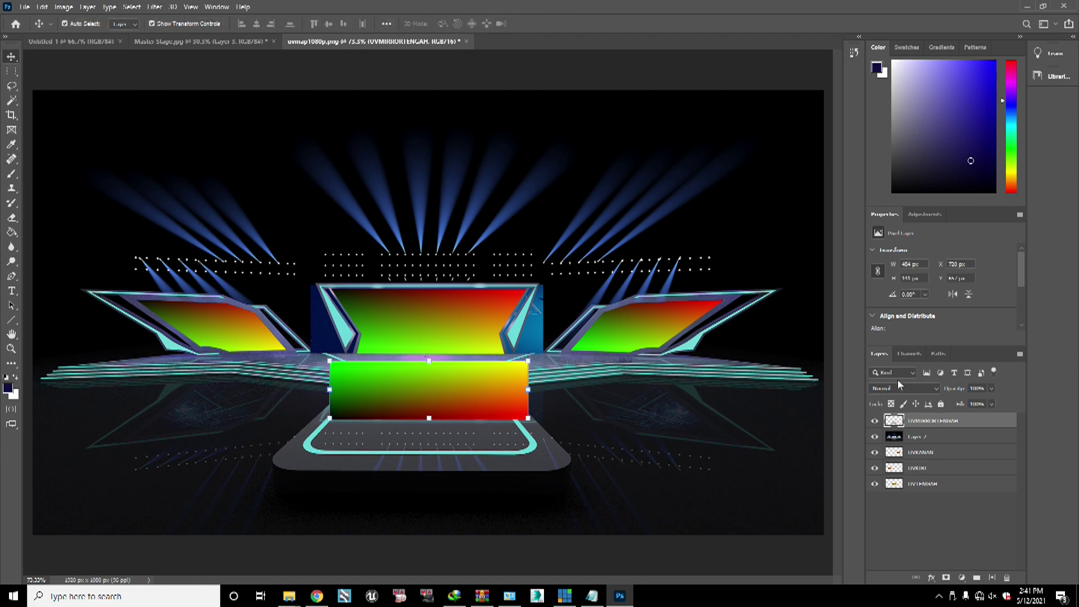
Step: Reduce the UVMIRRORTENGAH layer's opacity until the runway edges show through the mirrored UV map
left_click(991, 389)
left_click_drag(992, 403, 942, 403)
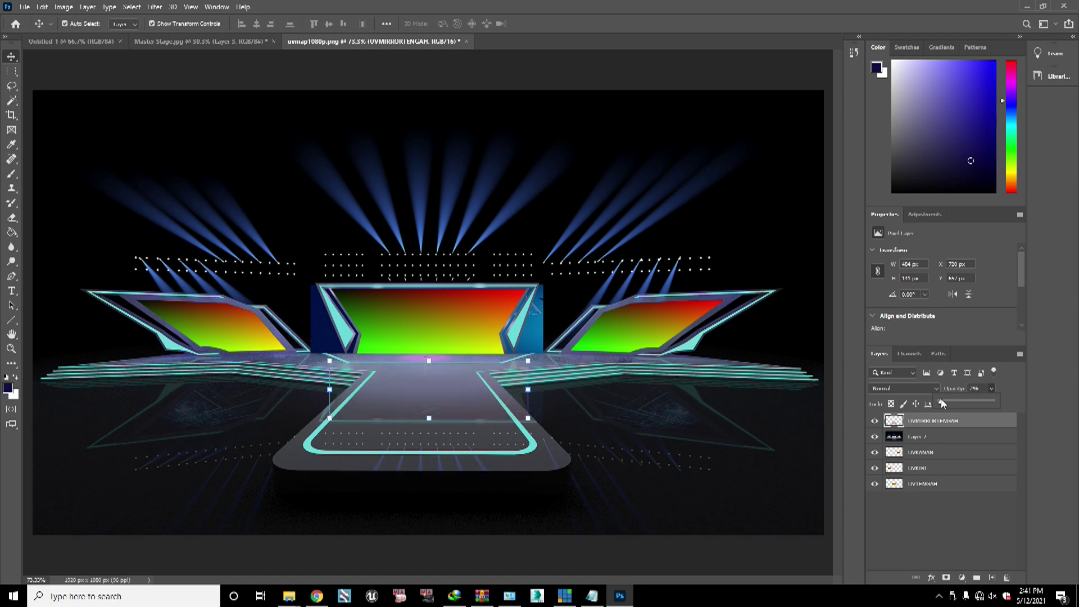
scroll(419, 370, "up", 5)
scroll(397, 337, "up", 2)
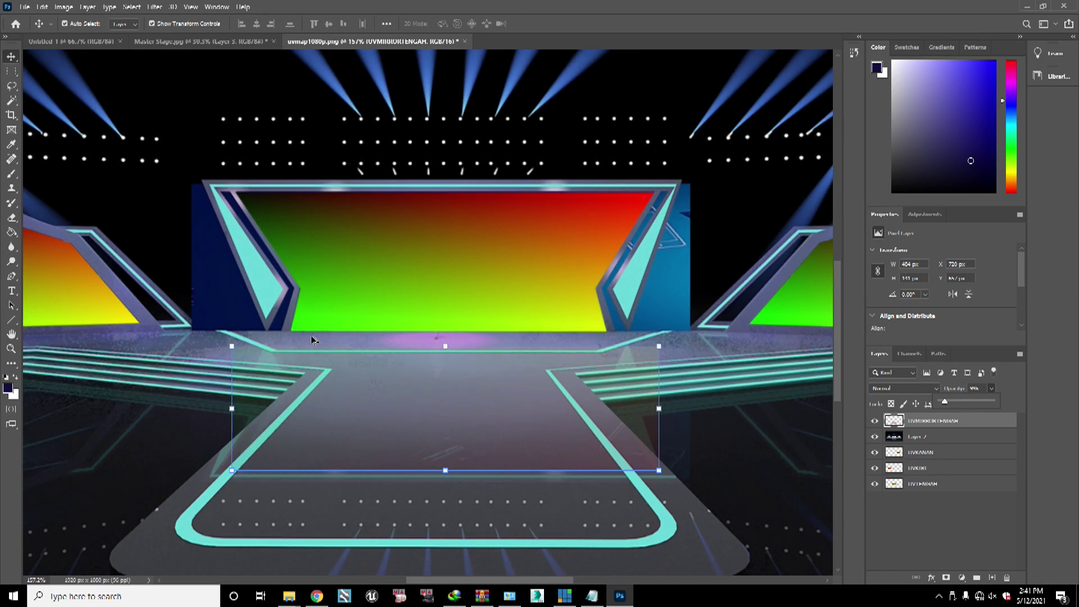
scroll(588, 357, "down", 2)
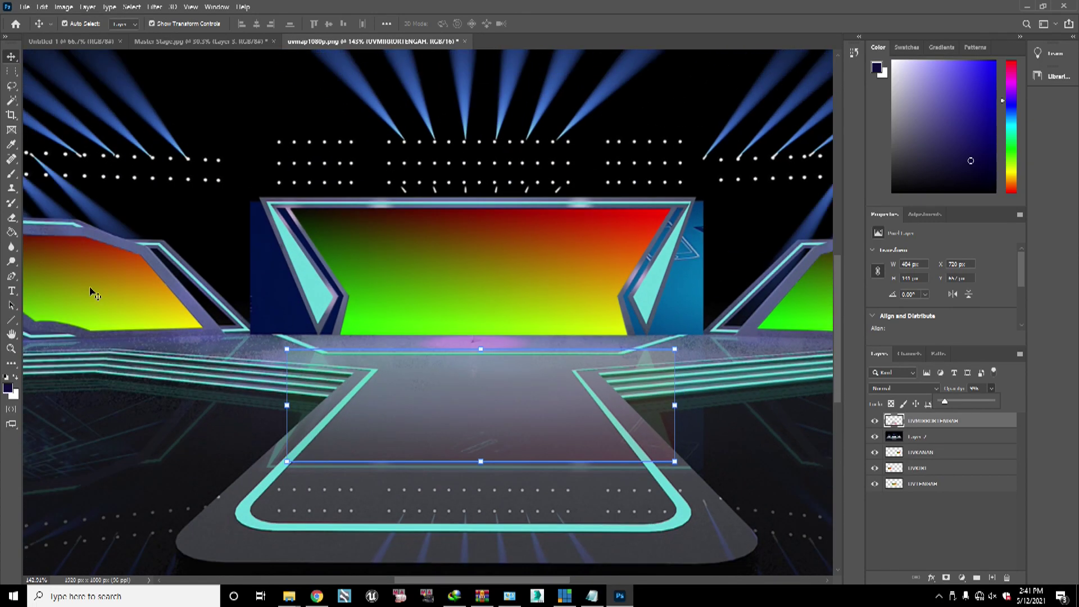
left_click(11, 276)
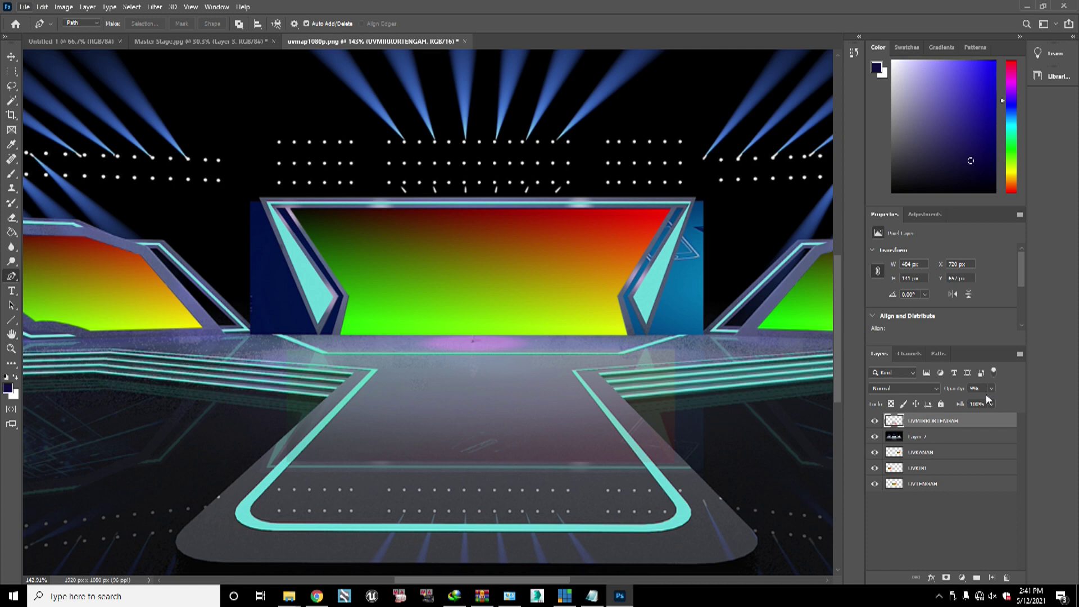
left_click_drag(975, 404, 981, 406)
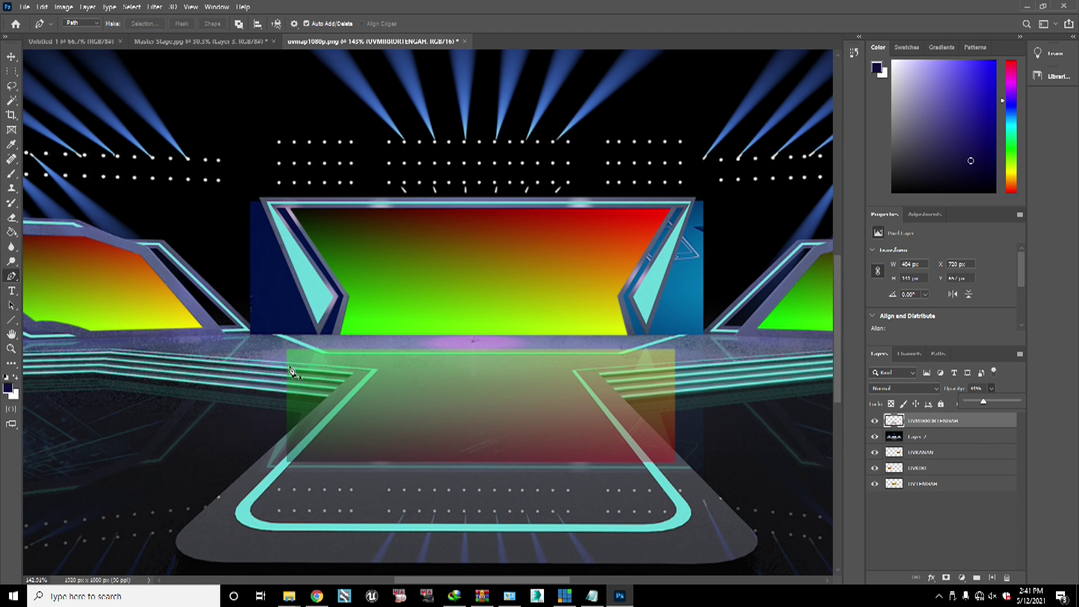
Step: Trace a closed Pen tool path around the part of the mirrored UV map that overhangs the runway's left edge
scroll(291, 369, "up", 1)
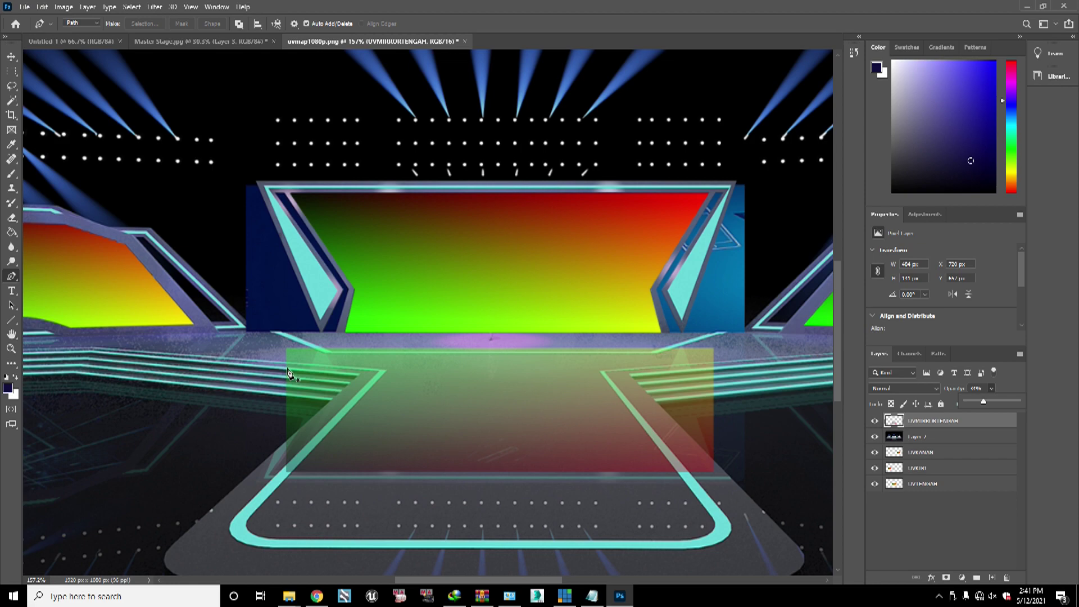
left_click(283, 368)
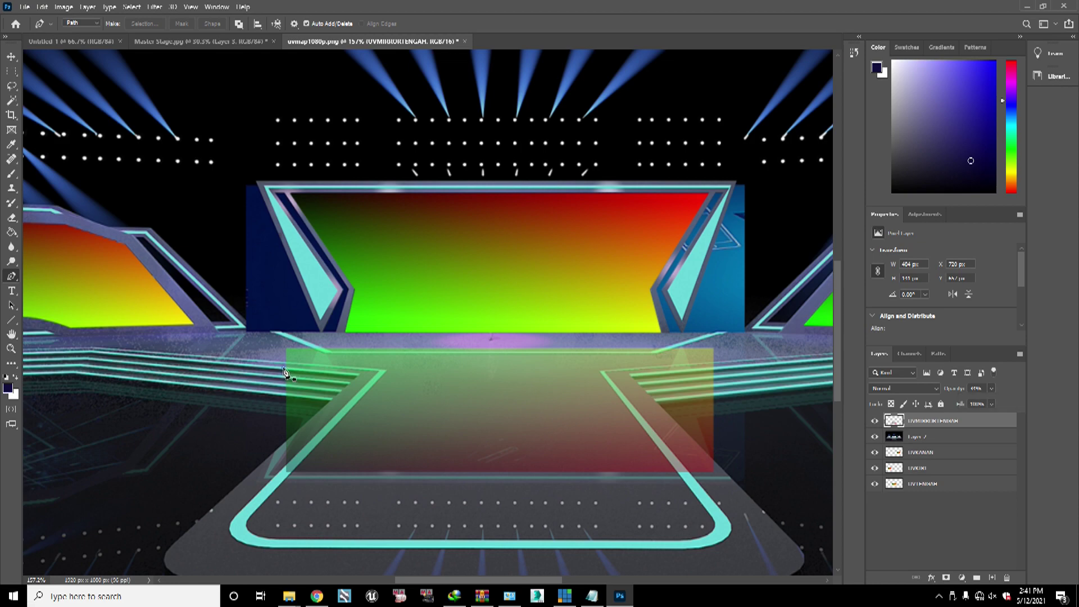
left_click(361, 374)
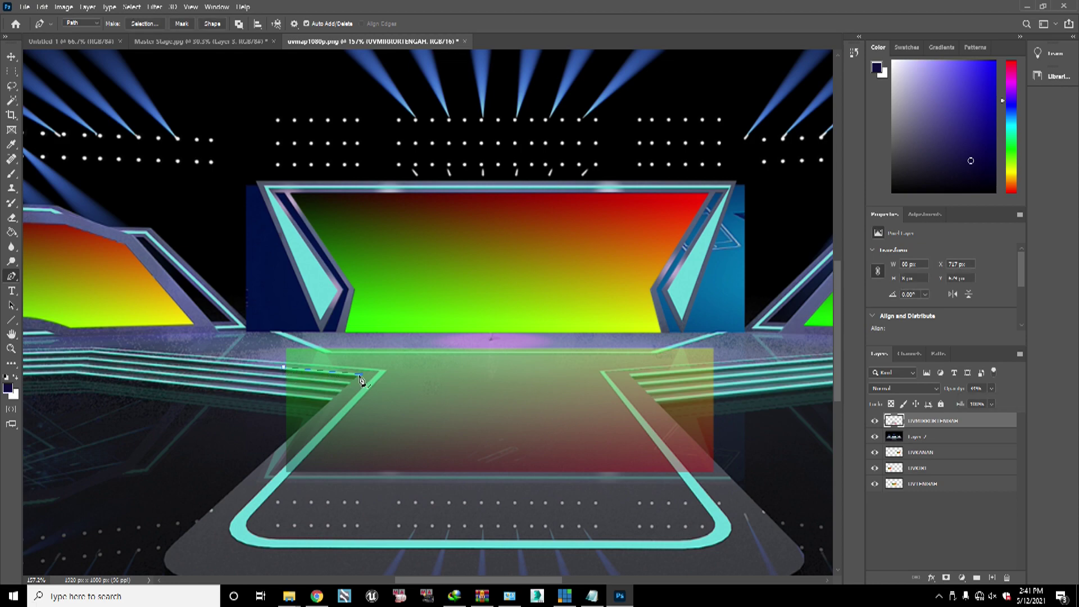
left_click(301, 429)
left_click(286, 451)
left_click(251, 456)
left_click(251, 429)
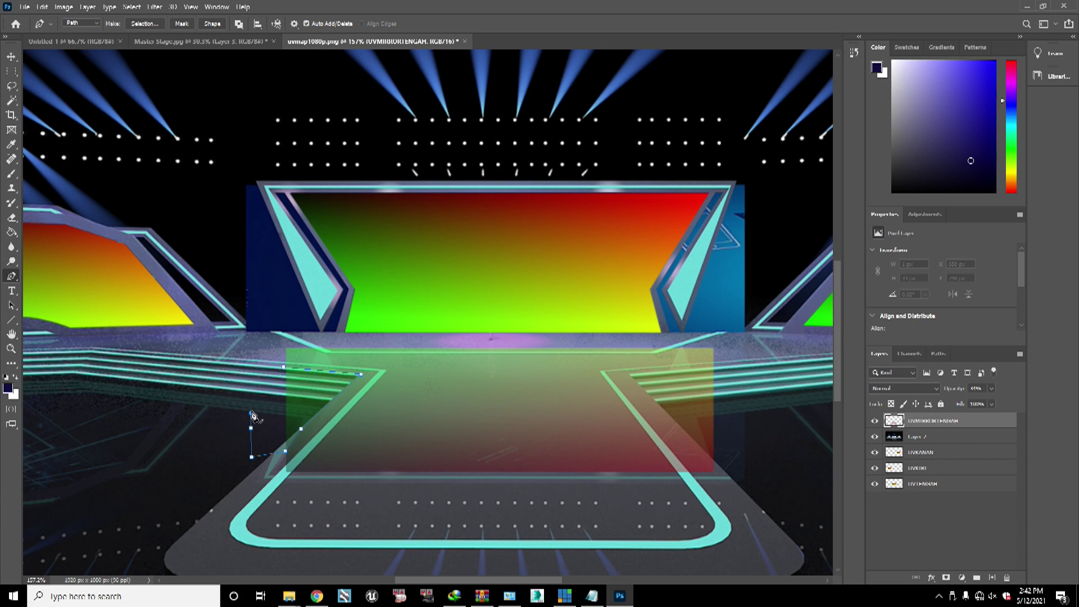
left_click(275, 385)
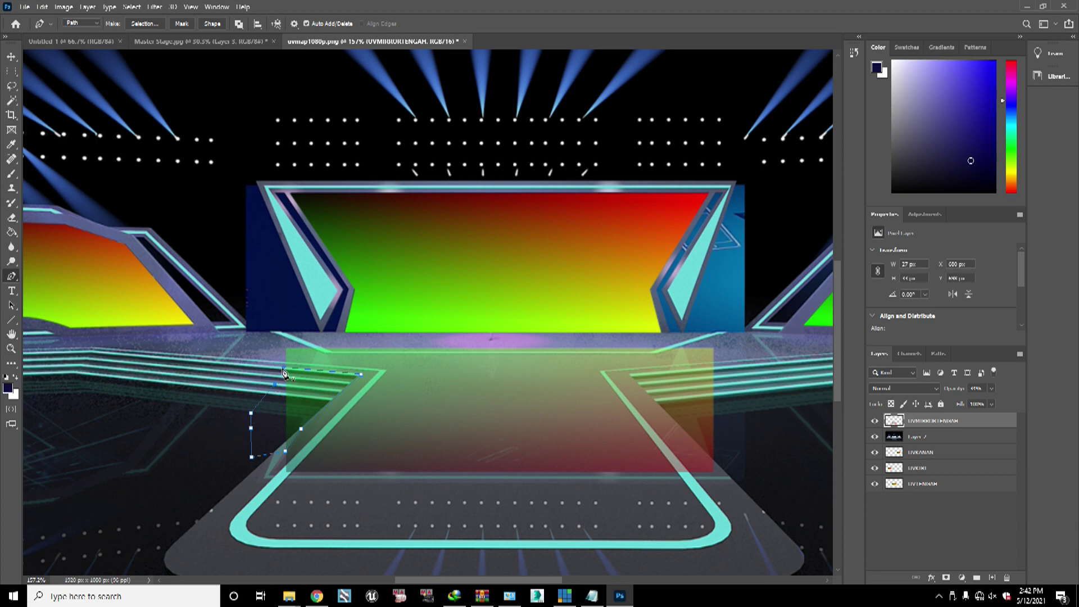
left_click(284, 369)
Step: Convert the path beside the runway's left edge into a new anti-aliased selection with a 0-pixel feather radius
right_click(285, 372)
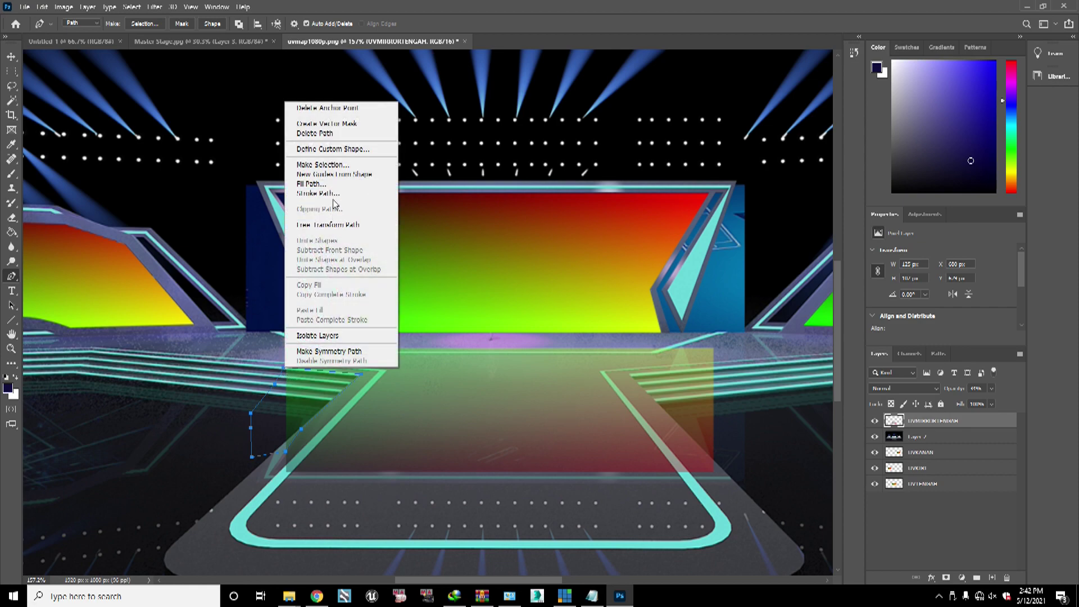
left_click(329, 168)
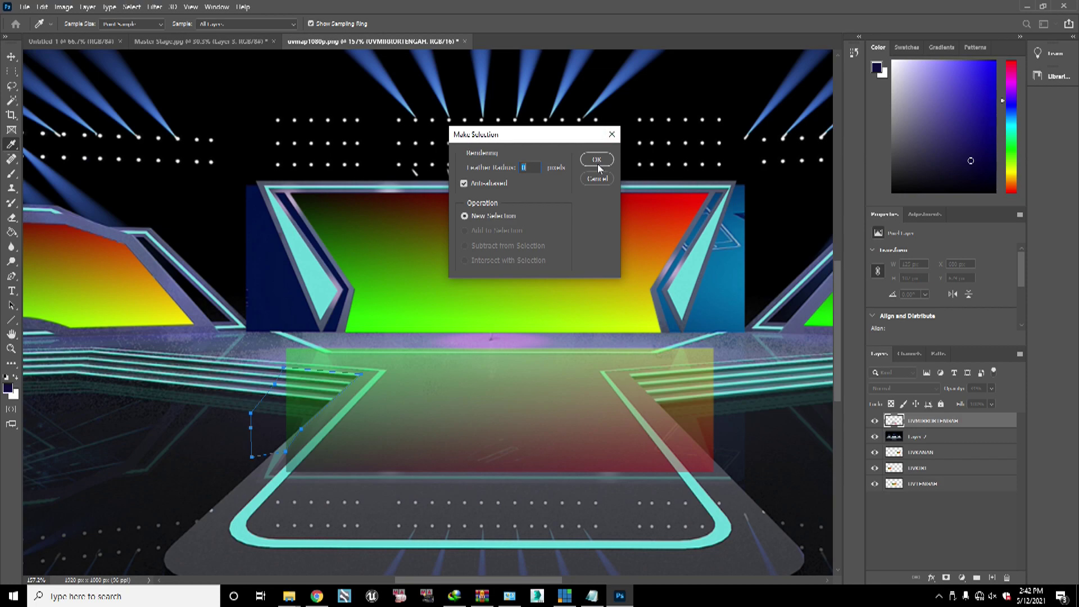
left_click(597, 167)
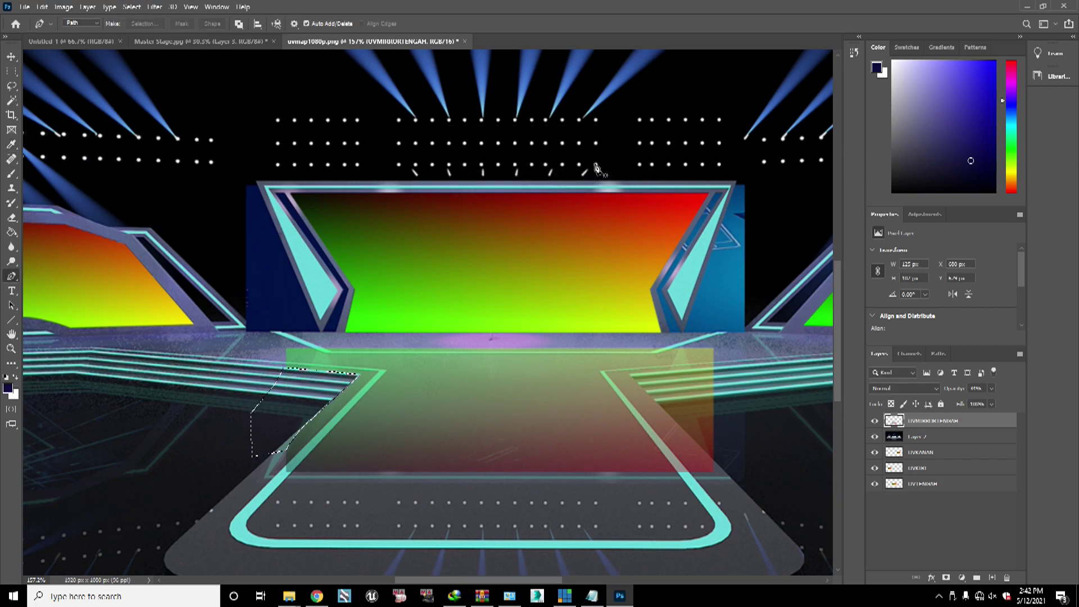
Step: Trace a Pen tool path around the part of the mirrored UV map that overhangs the runway's right edge
scroll(466, 393, "down", 2)
scroll(731, 361, "up", 1)
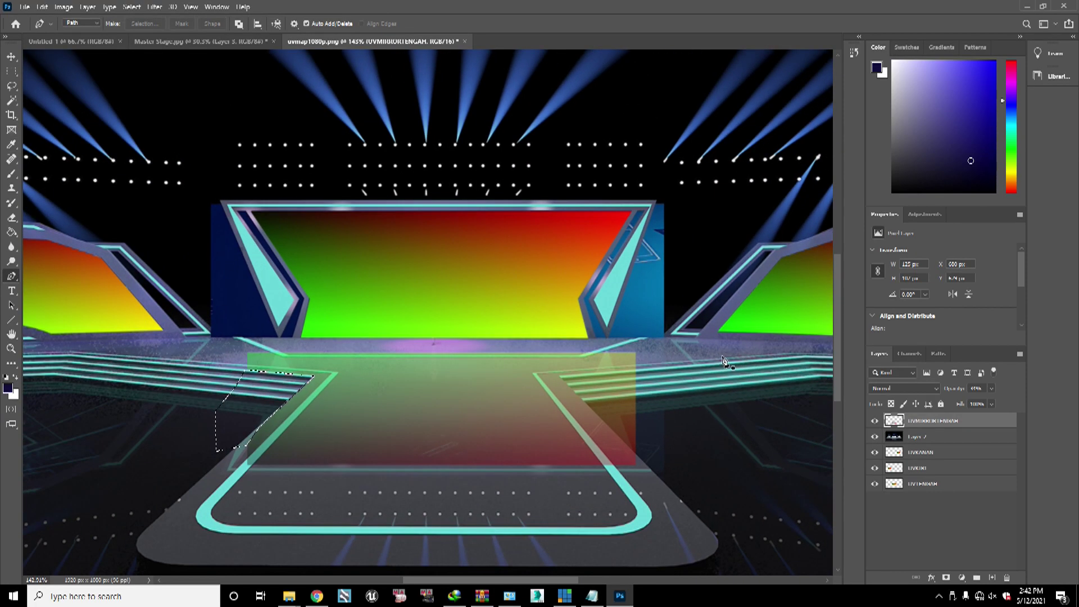
scroll(726, 361, "up", 1)
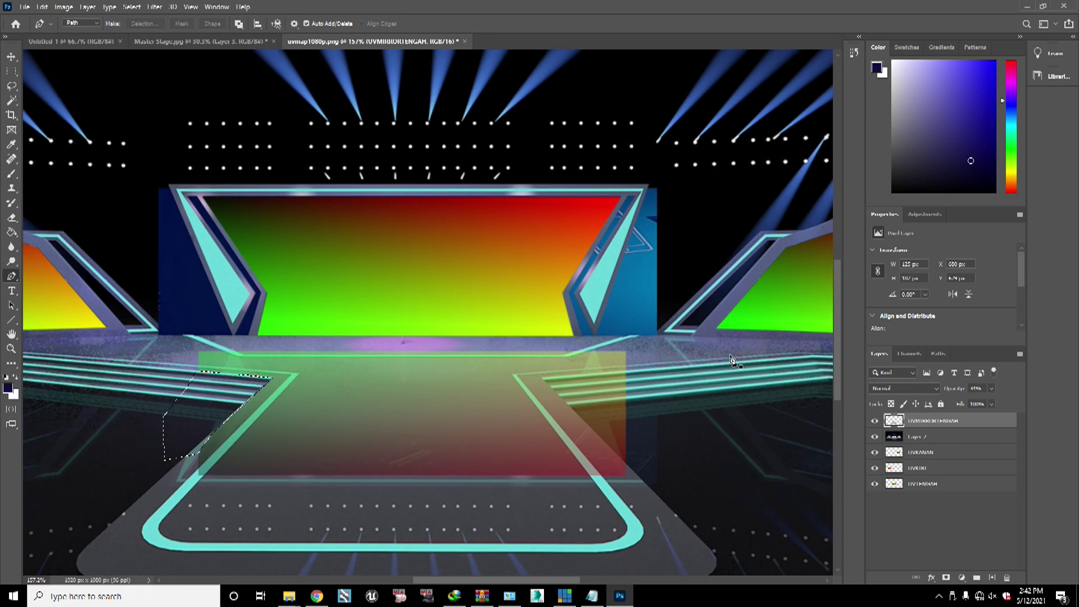
scroll(728, 361, "down", 1)
scroll(710, 374, "up", 1)
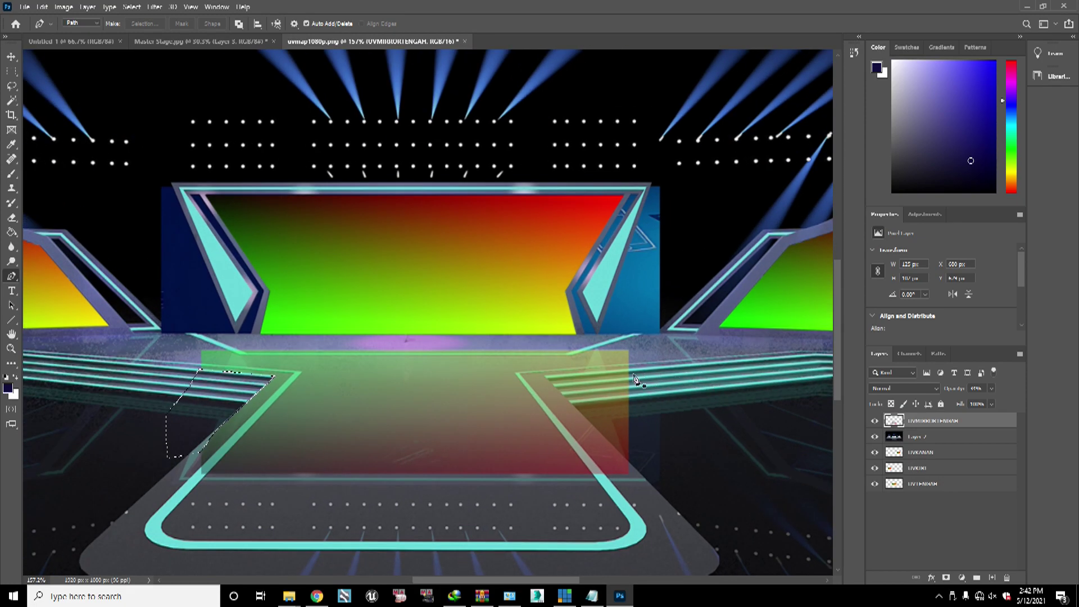
scroll(634, 371, "up", 1)
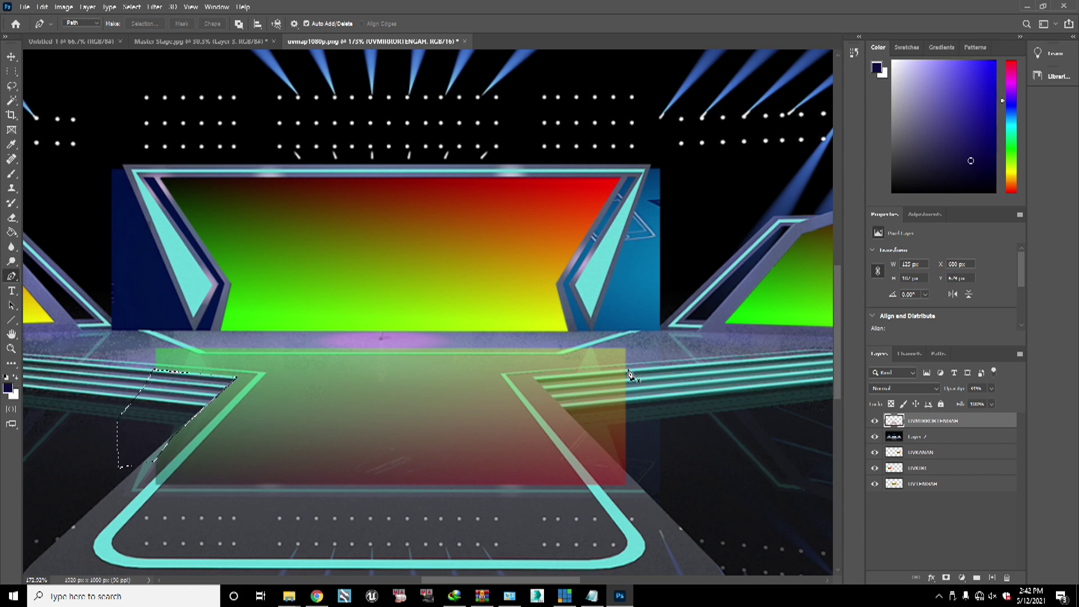
left_click(628, 369)
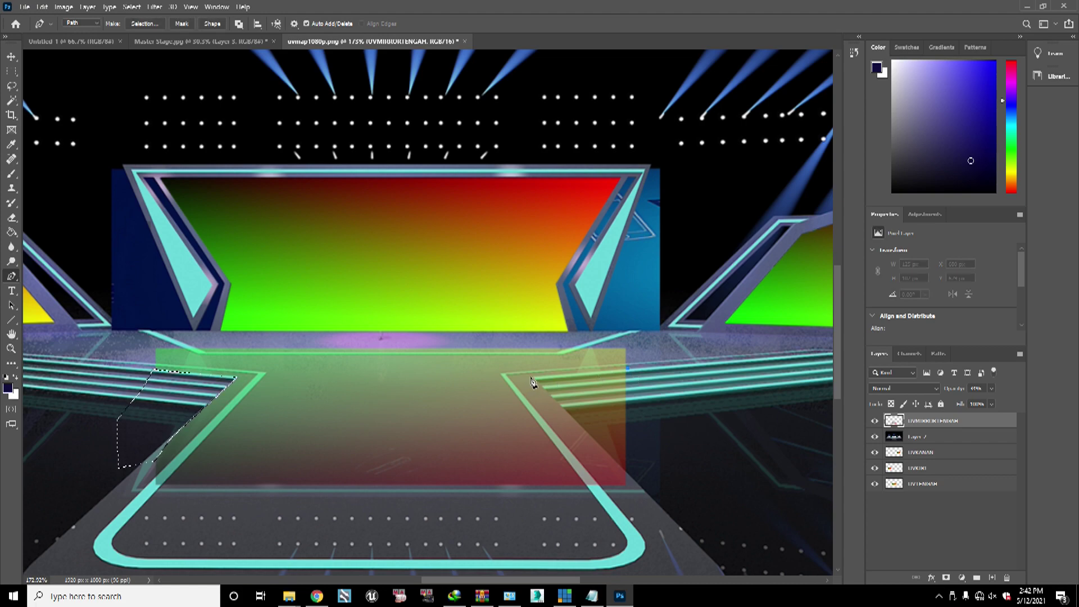
left_click(532, 378)
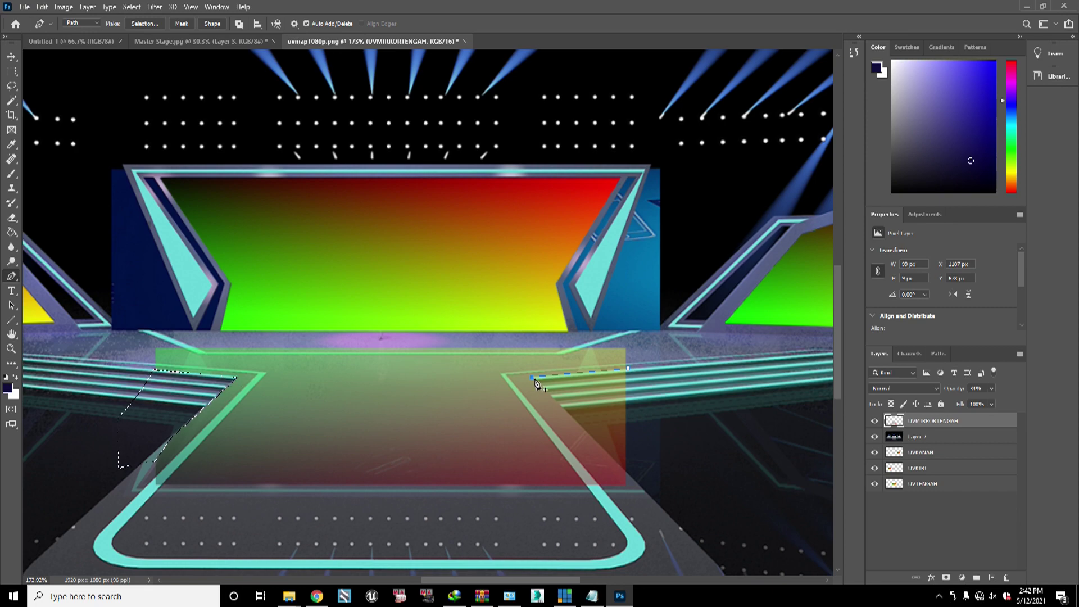
left_click(628, 475)
left_click(698, 472)
left_click_drag(692, 420, 681, 409)
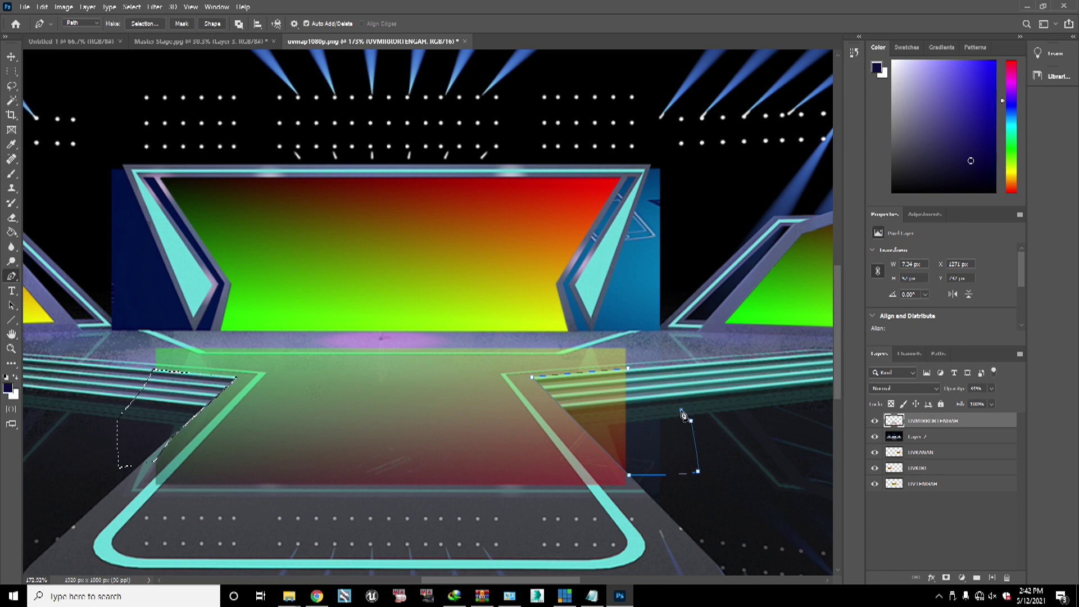
Step: Convert the right-edge path into a new anti-aliased selection with a 0-pixel feather radius, delete the overhanging UV map area and deselect
right_click(630, 373)
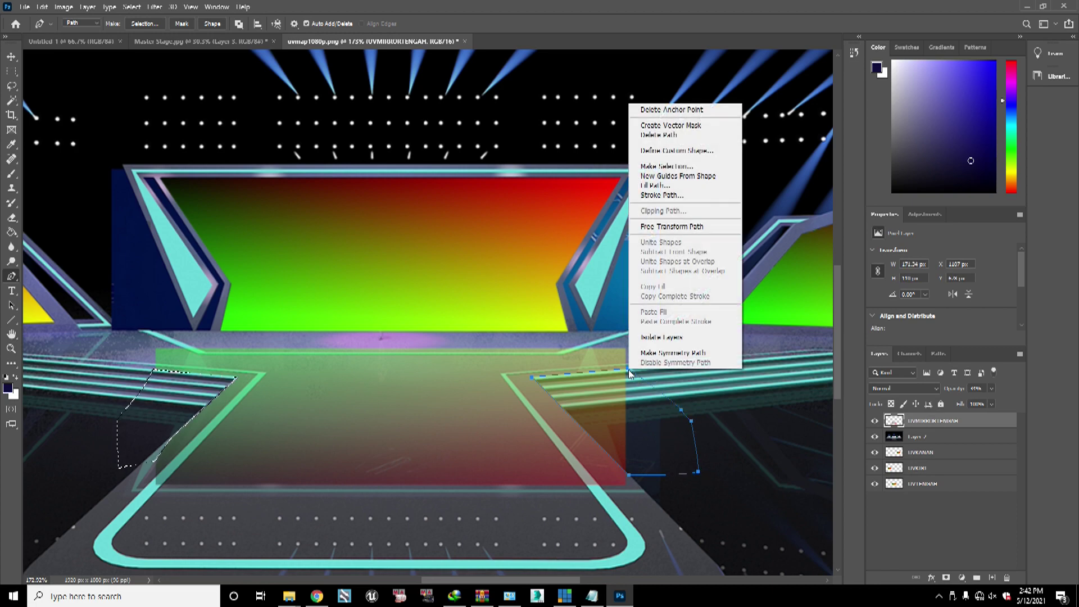
left_click(669, 166)
left_click(596, 162)
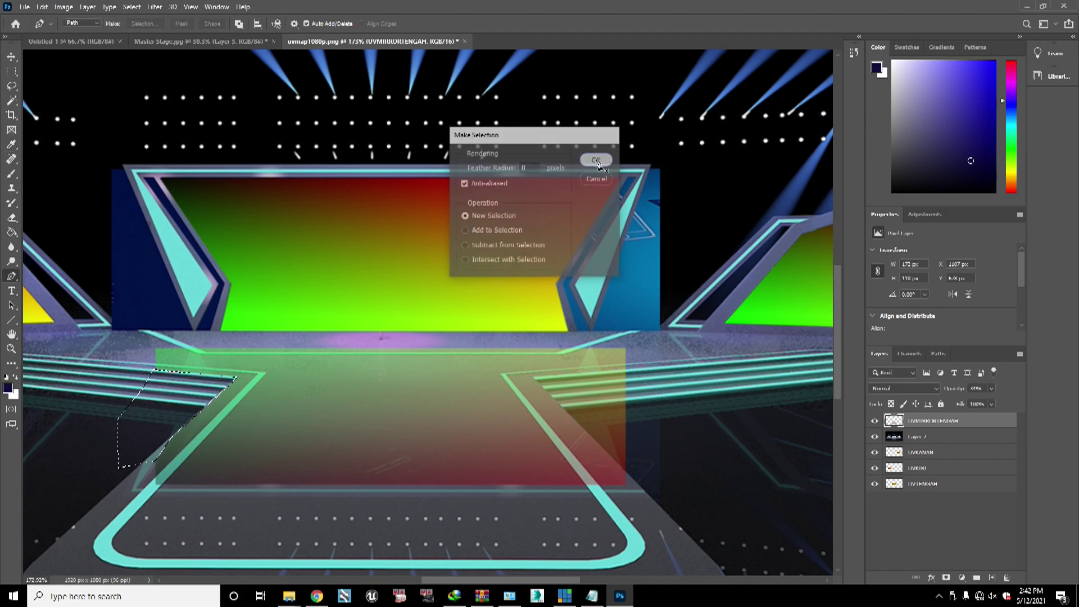
scroll(275, 283, "down", 5)
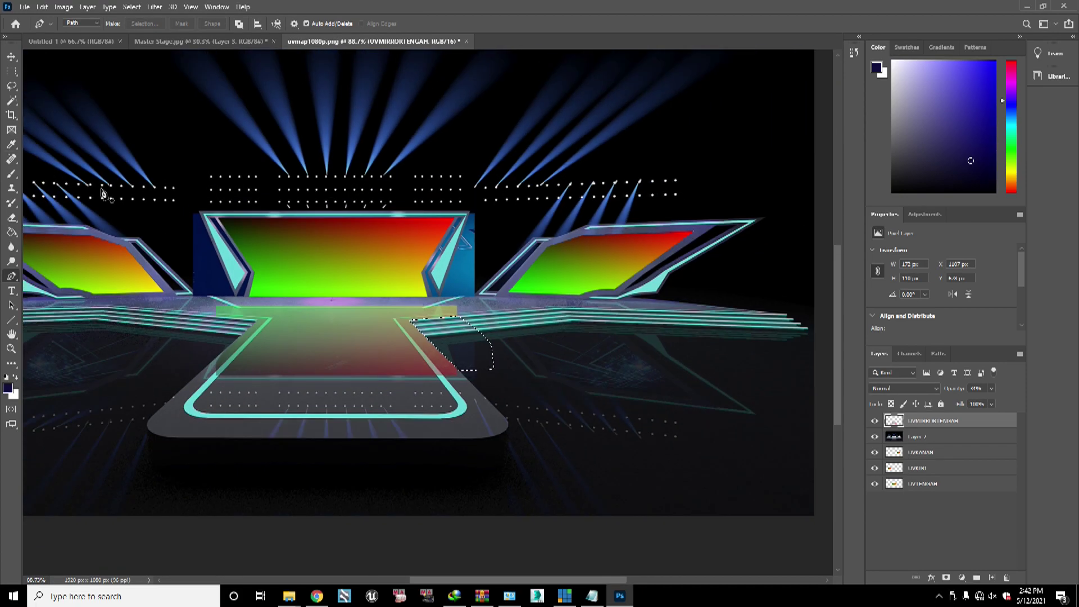
left_click(12, 56)
key("ctrl+d")
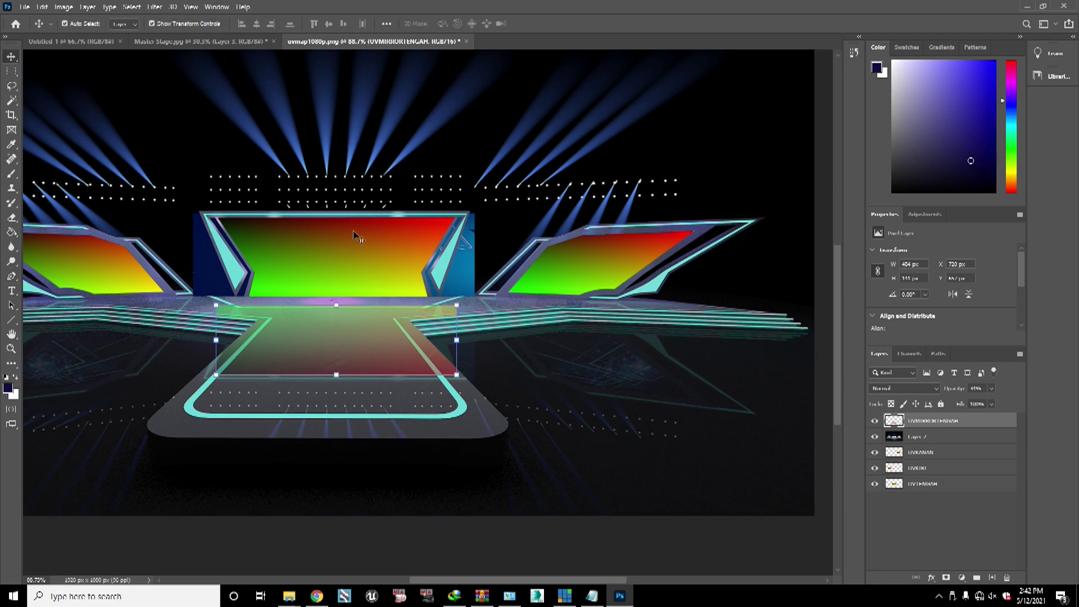
Step: Trace a closed Pen tool path around the mirrored UV map corner covering the stage steps at the runway's upper left
left_click(517, 373)
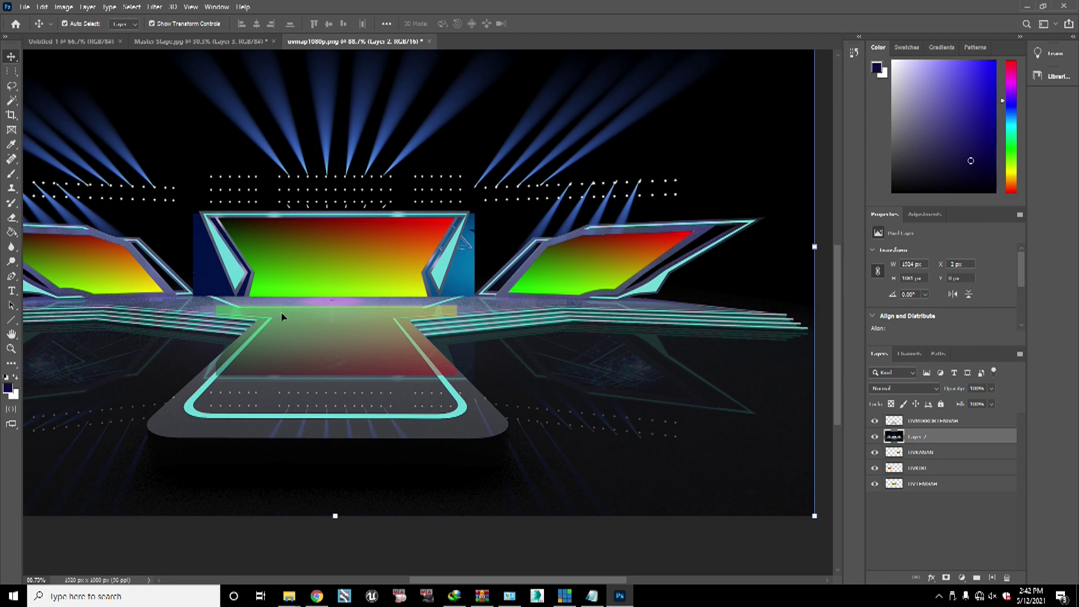
scroll(272, 307, "up", 1)
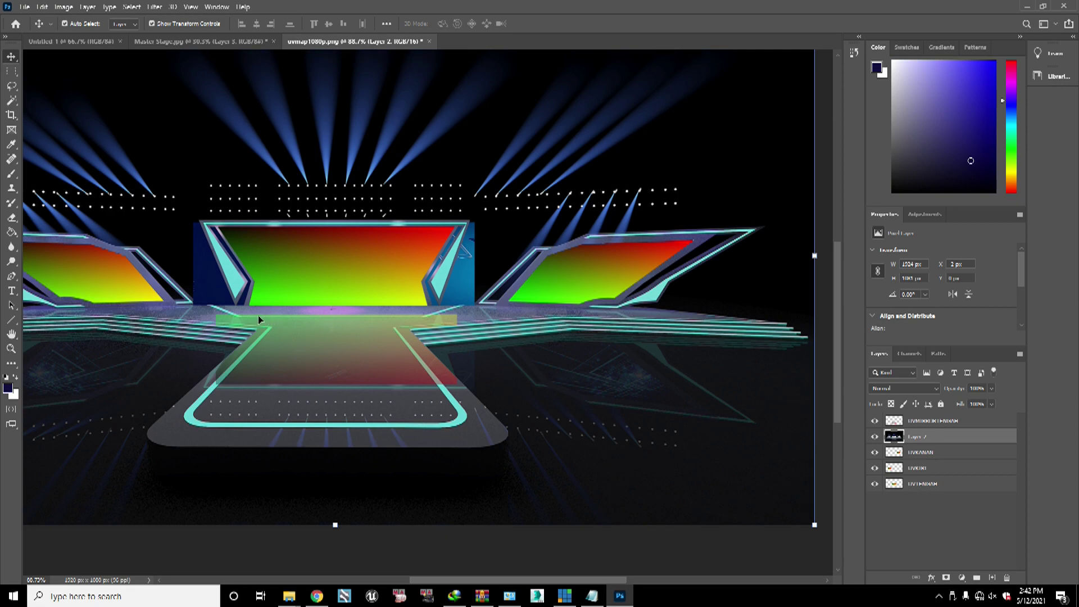
scroll(207, 312, "up", 2)
scroll(308, 260, "up", 1)
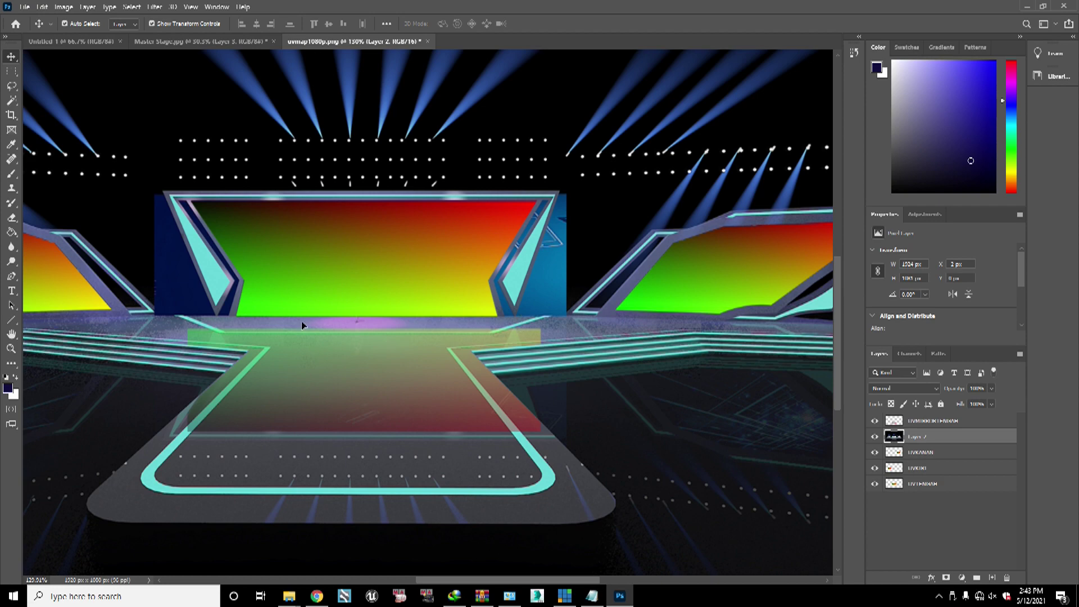
left_click(12, 276)
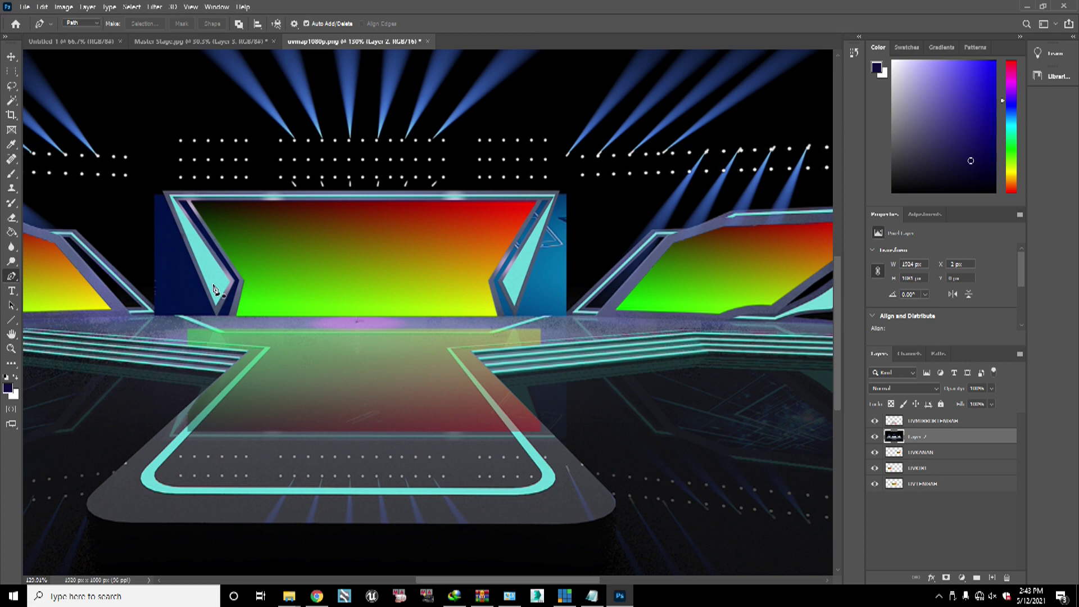
left_click(236, 331)
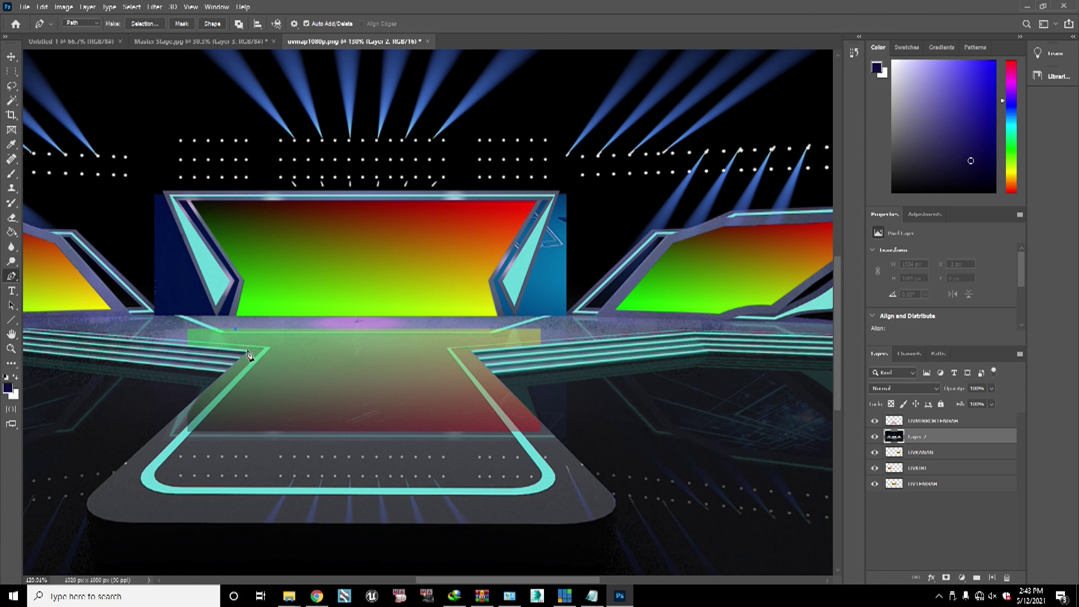
left_click(247, 351)
left_click(212, 362)
left_click(146, 357)
left_click(145, 331)
left_click(169, 315)
left_click(236, 330)
Step: Turn the upper-left path into a new anti-aliased selection with 0-pixel feather and clear that area from the UVMIRRORTENGAH layer
right_click(236, 332)
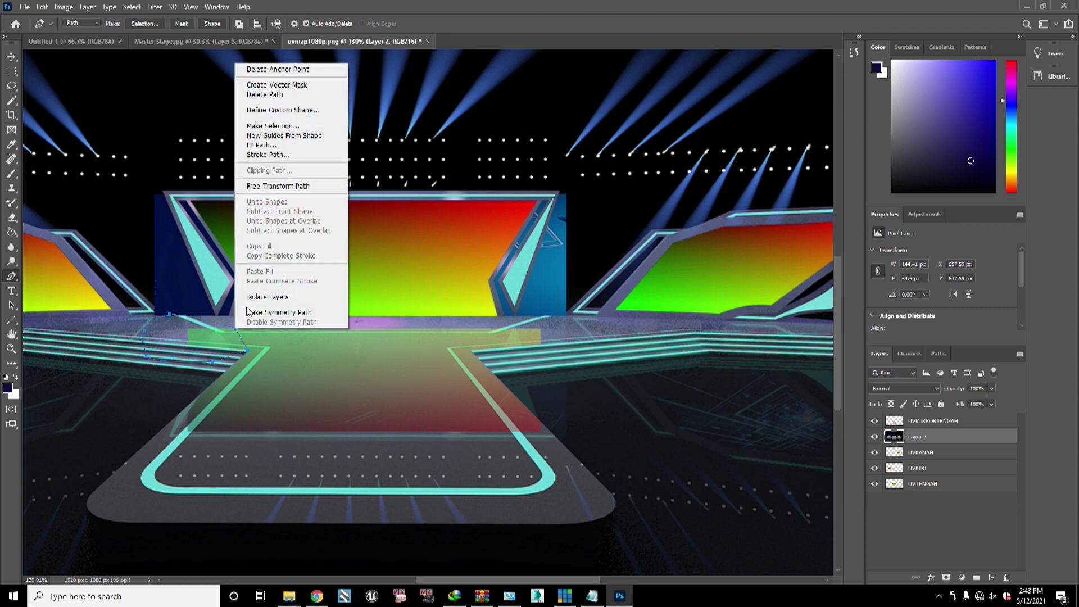
left_click(273, 125)
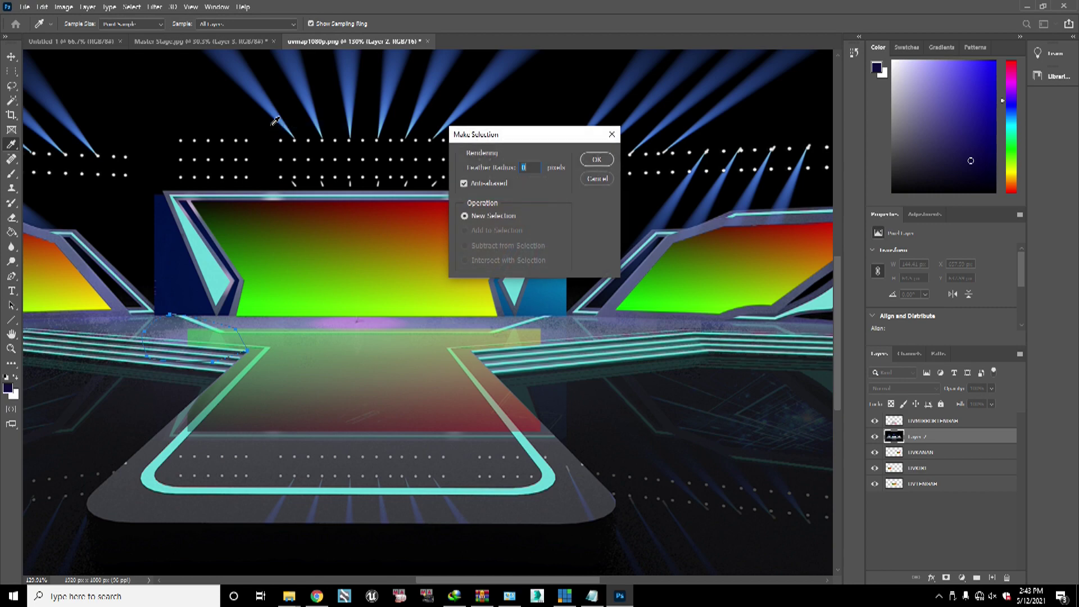
left_click(598, 162)
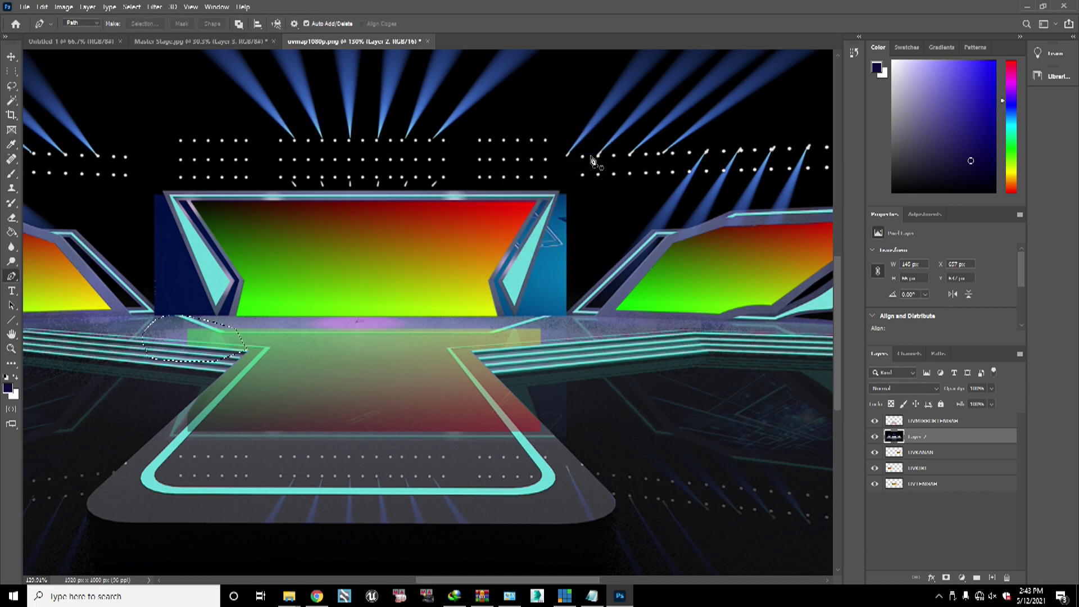
key("Delete")
key("ctrl+z")
left_click(926, 426)
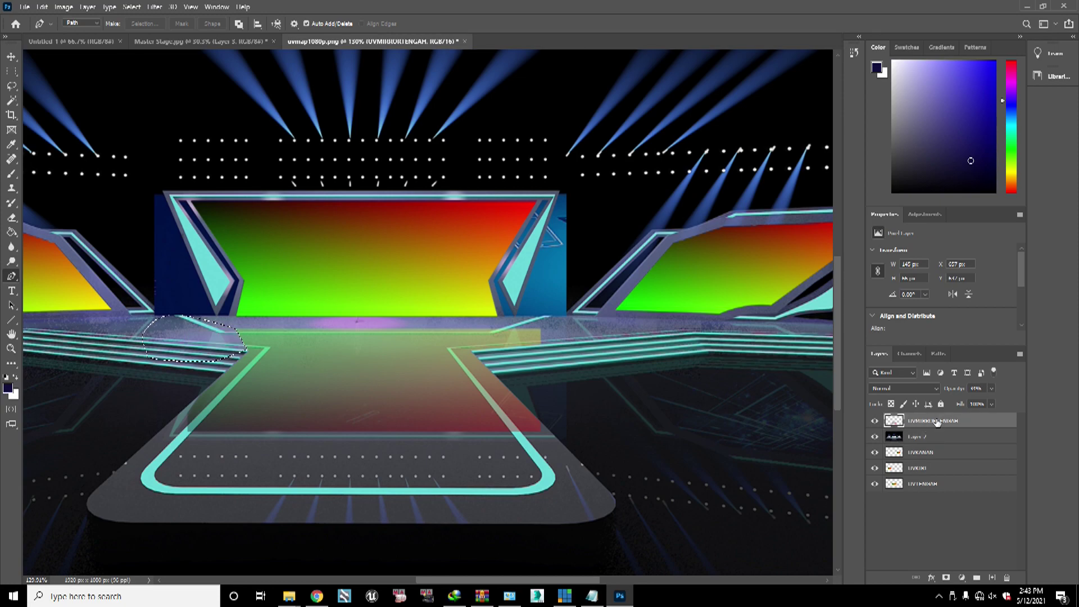
scroll(562, 338, "up", 1)
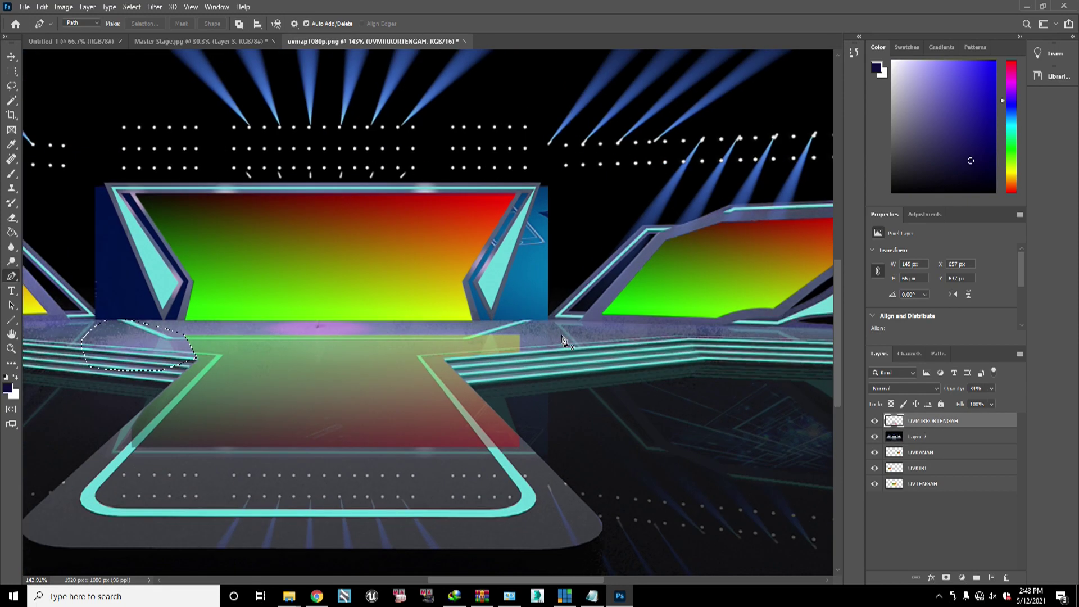
key("ctrl+d")
Step: Trace a closed Pen tool path around the mirrored UV map corner covering the stage steps at the runway's upper right
left_click(471, 336)
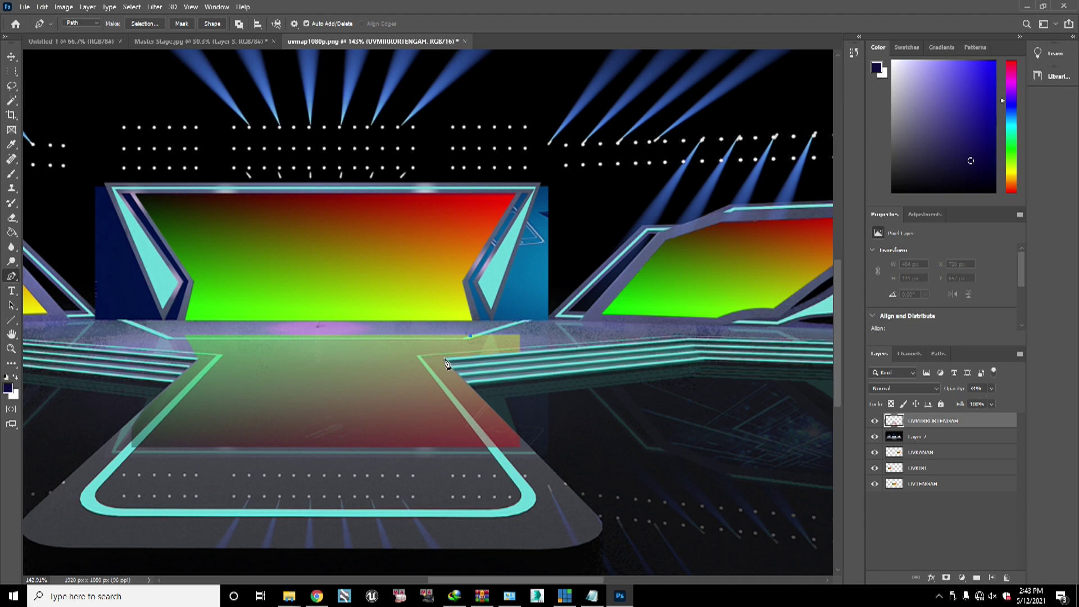
left_click(454, 359)
left_click(493, 371)
left_click(544, 375)
left_click(553, 341)
left_click(546, 327)
left_click(503, 327)
left_click(470, 336)
Step: Turn the upper-right path into a new anti-aliased selection with 0-pixel feather, delete that UV map corner and deselect
right_click(470, 336)
left_click(505, 134)
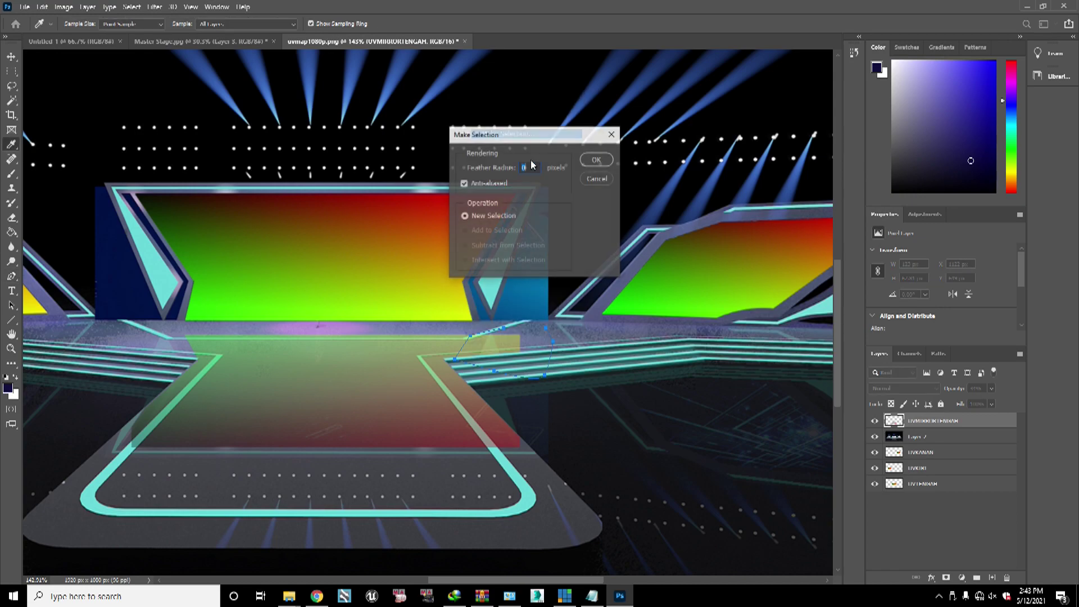
left_click(593, 157)
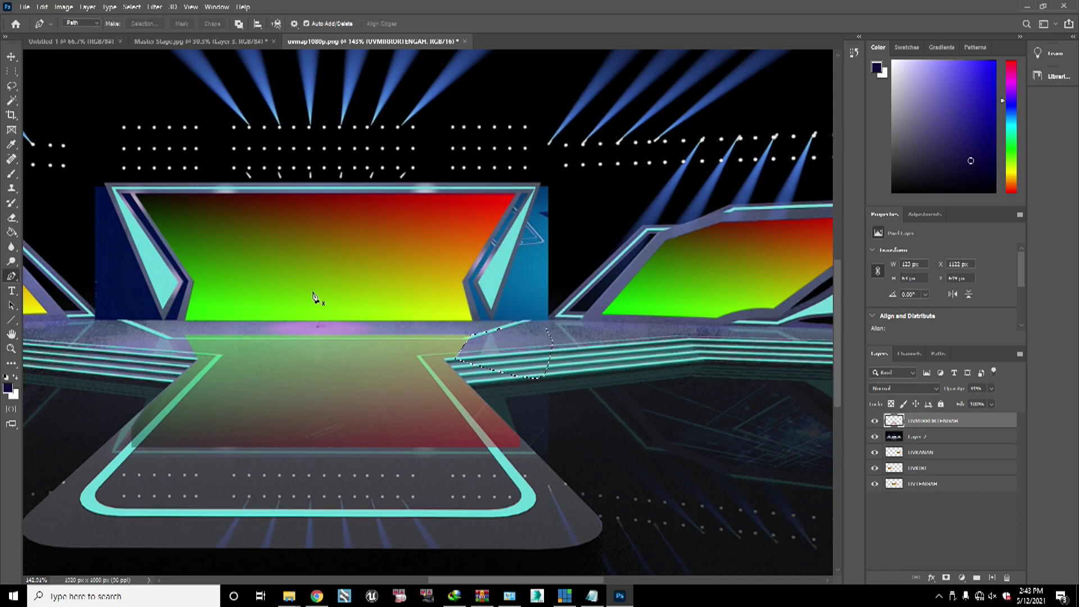
scroll(313, 299, "down", 3)
scroll(306, 344, "up", 2)
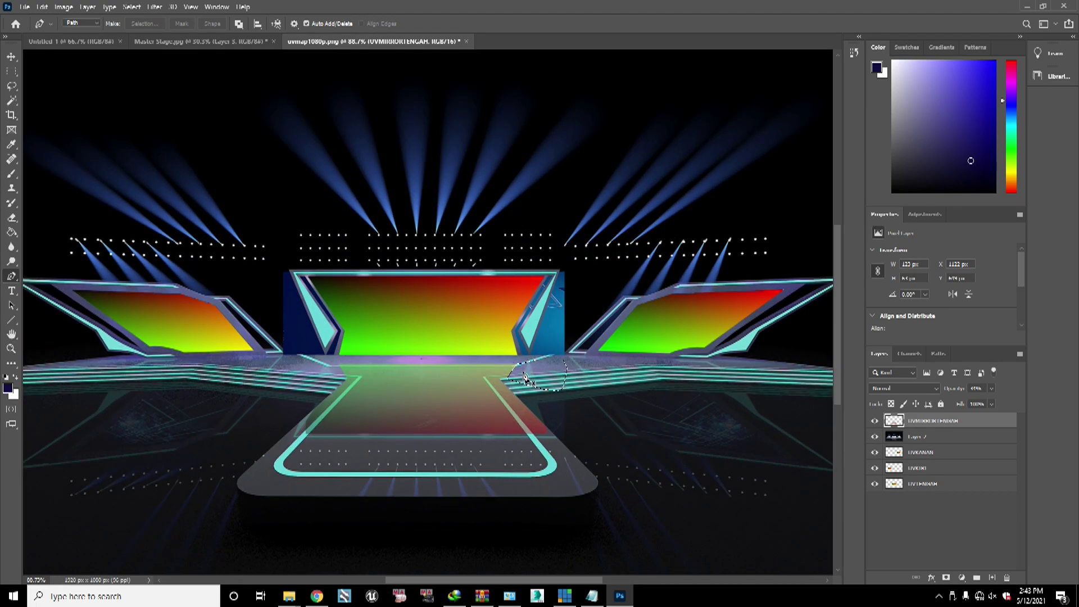
key("ctrl+d")
Step: Duplicate the left screen's UVKIRI layer and rename the copy UVMIRRORKIRI
scroll(118, 400, "up", 2)
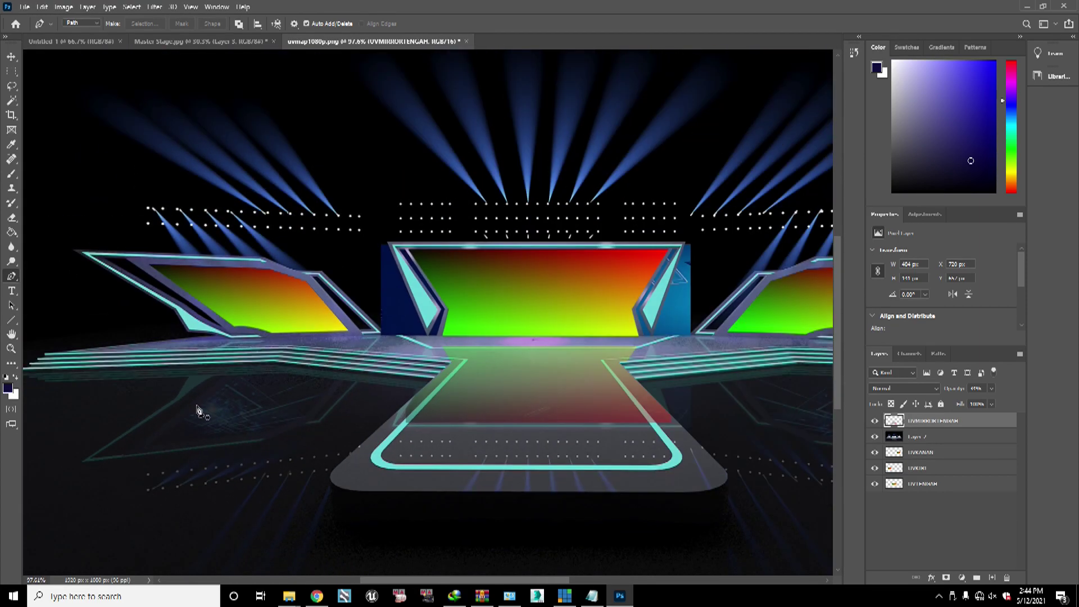
left_click(11, 56)
left_click(270, 310)
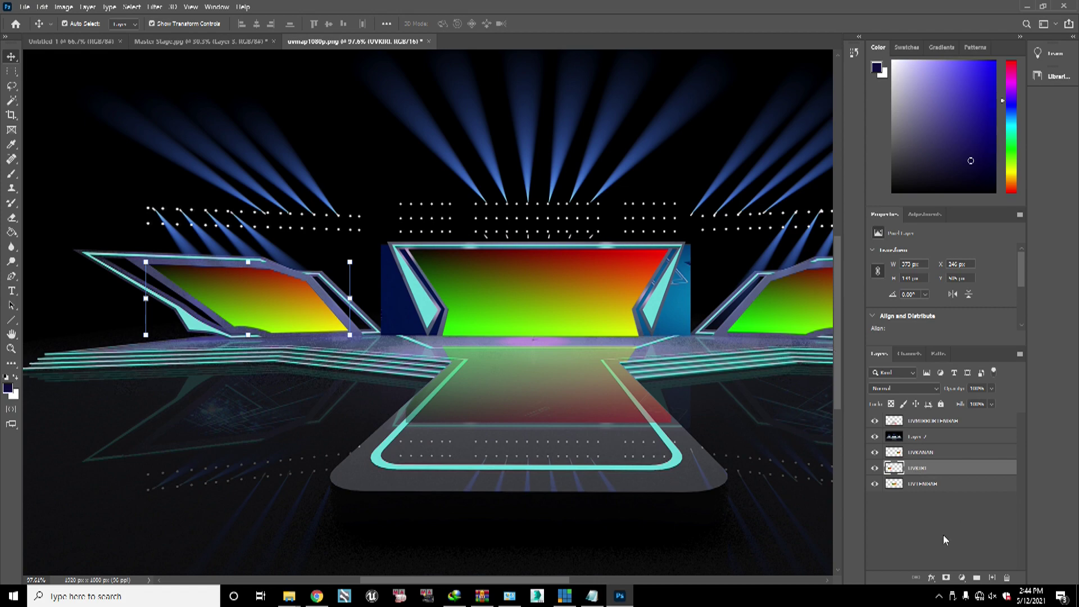
left_click_drag(933, 469, 991, 576)
double_click(932, 472)
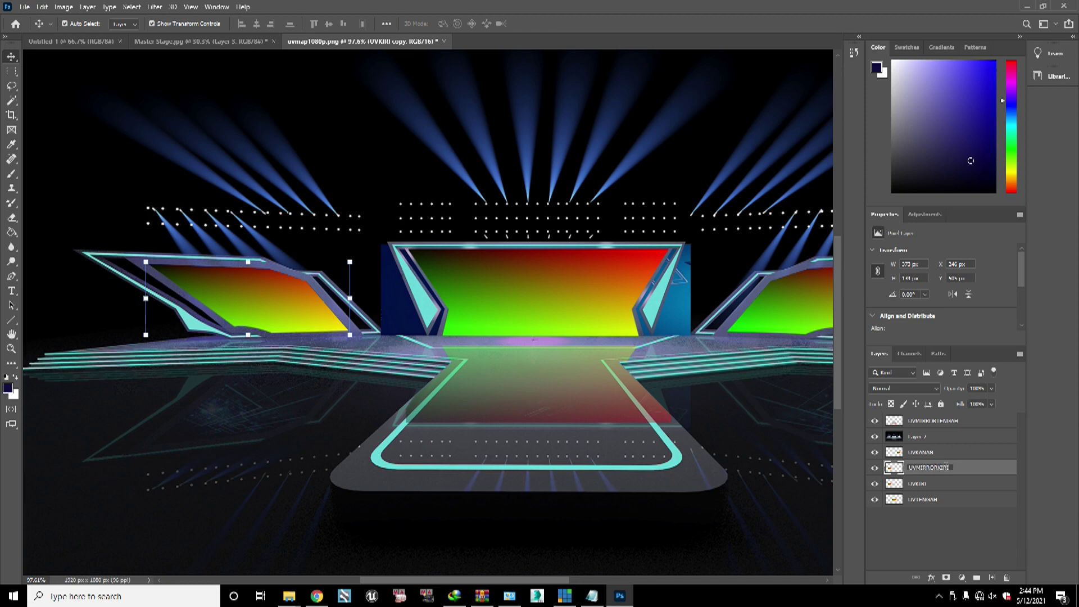
key("Return")
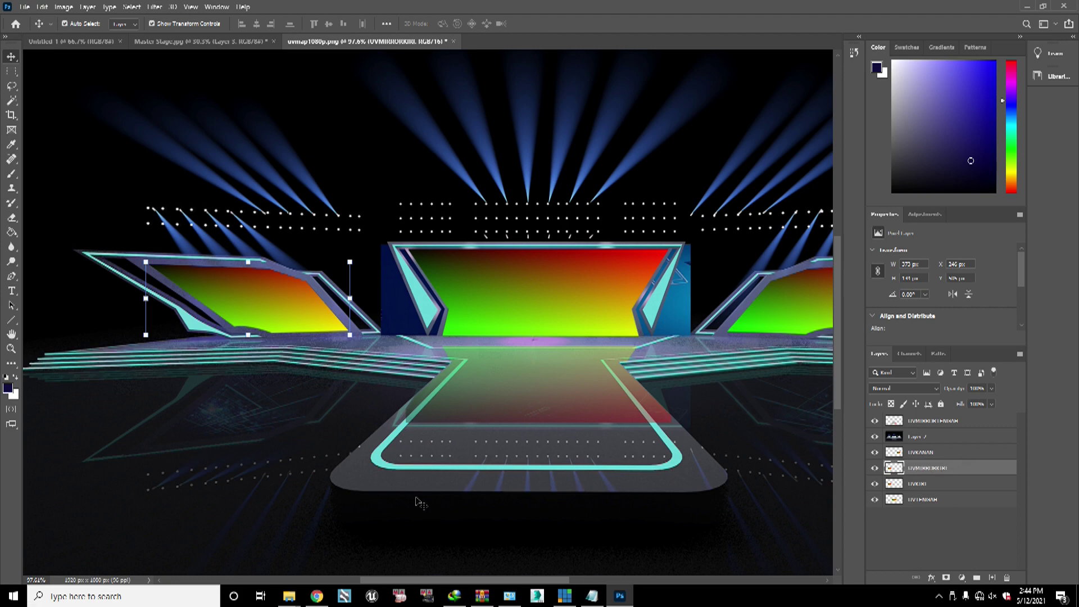
Step: Move UVMIRRORKIRI to the top of the layer stack and flip it vertically below the left screen at about 159 px high
left_click_drag(918, 475, 927, 420)
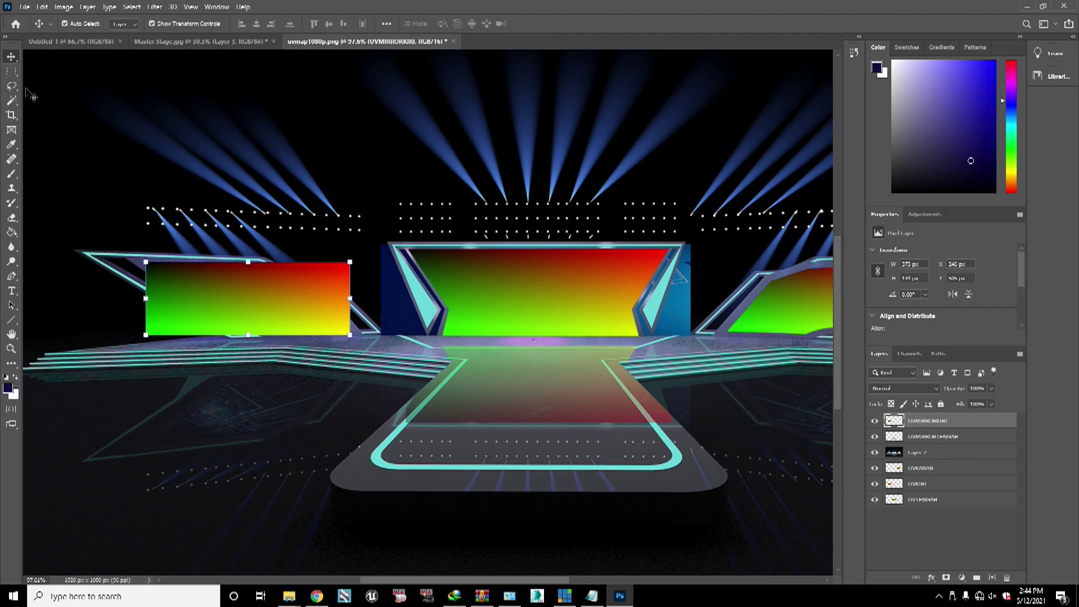
left_click(248, 263)
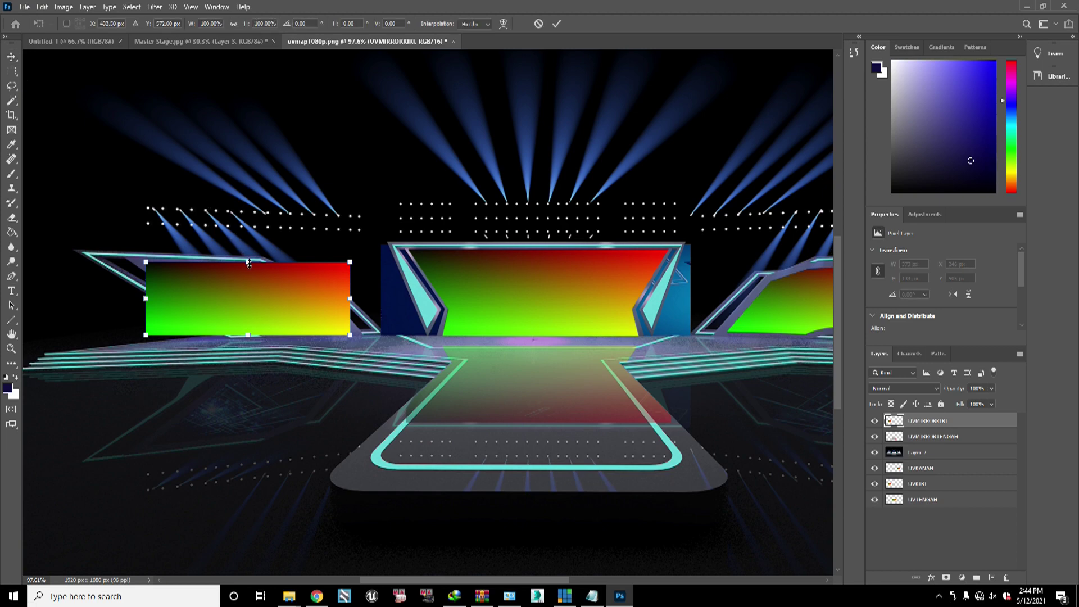
left_click_drag(248, 263, 243, 424)
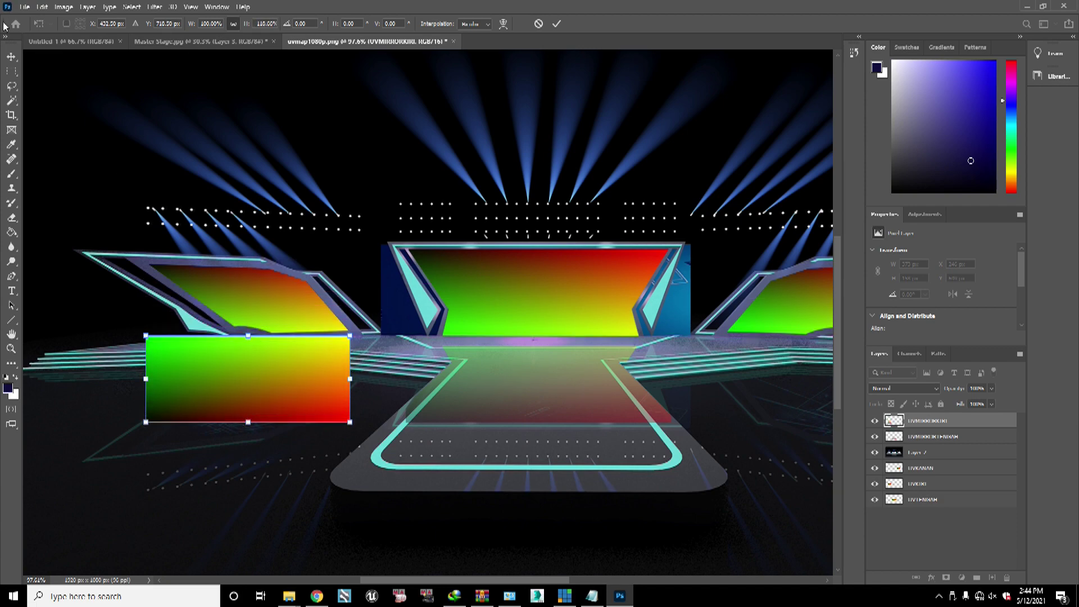
key("Return")
Step: Lower the UVMIRRORKIRI layer's opacity until the floor shows through and move it straight down below the stage steps
left_click(991, 388)
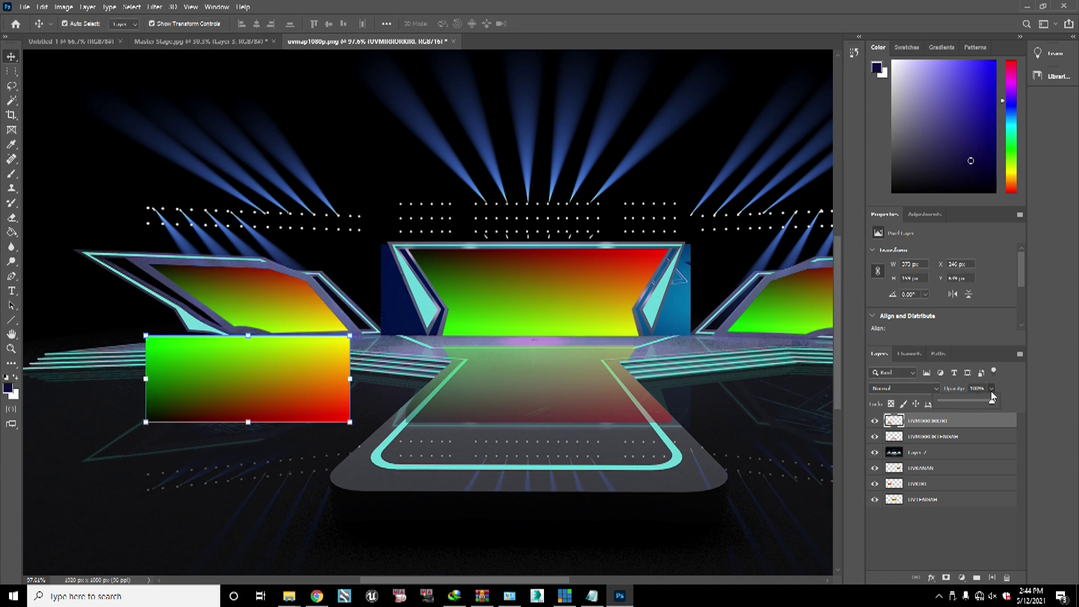
left_click_drag(993, 401, 949, 407)
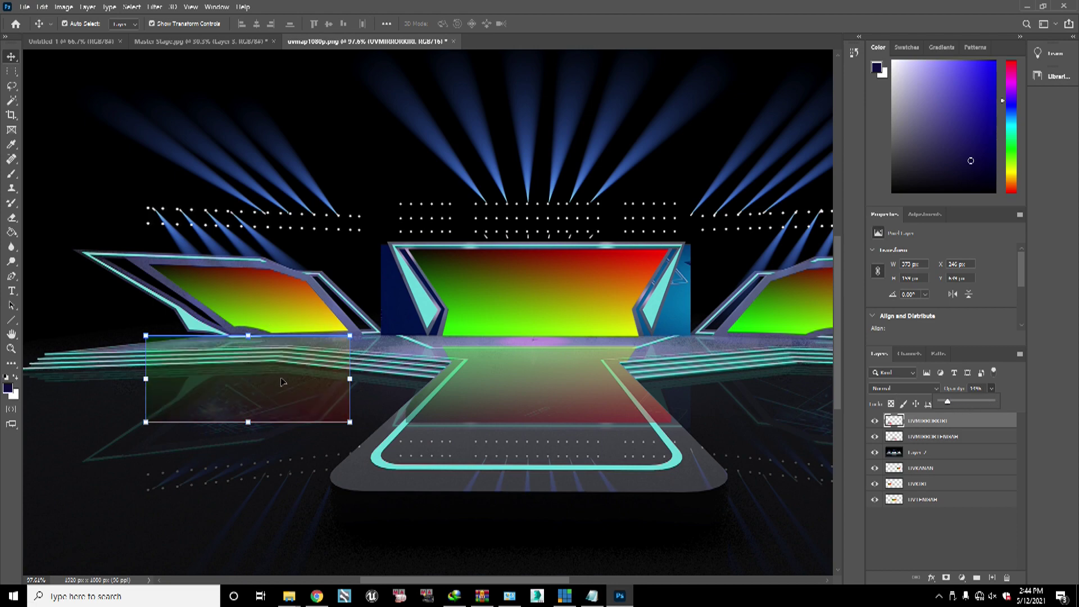
left_click_drag(280, 379, 279, 405)
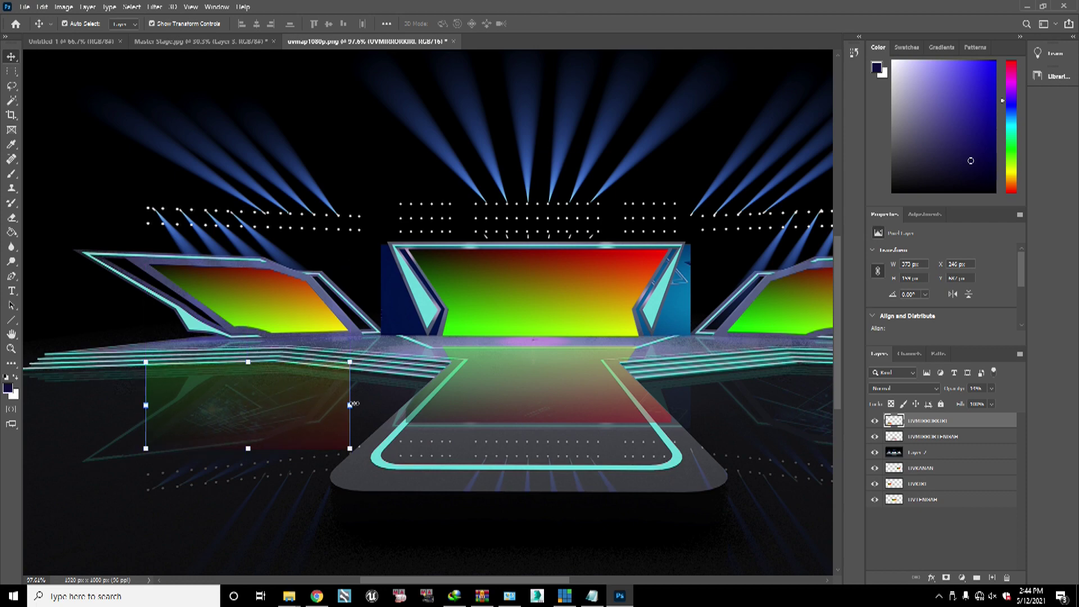
Step: Narrow the UVMIRRORKIRI layer to about 365 px wide and stretch it upward to about 168 px high beneath the stage steps
left_click_drag(350, 404, 345, 404)
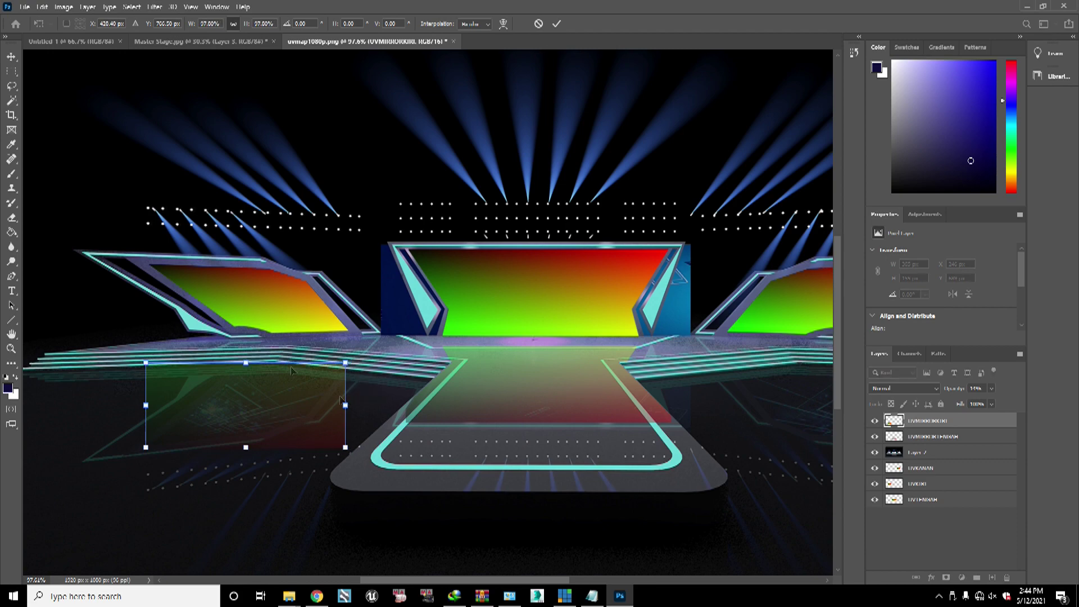
left_click_drag(247, 362, 247, 356)
Step: Trace the left screen's floor reflection with a closed Pen path that follows its slanted sides and rounded corners
left_click(12, 276)
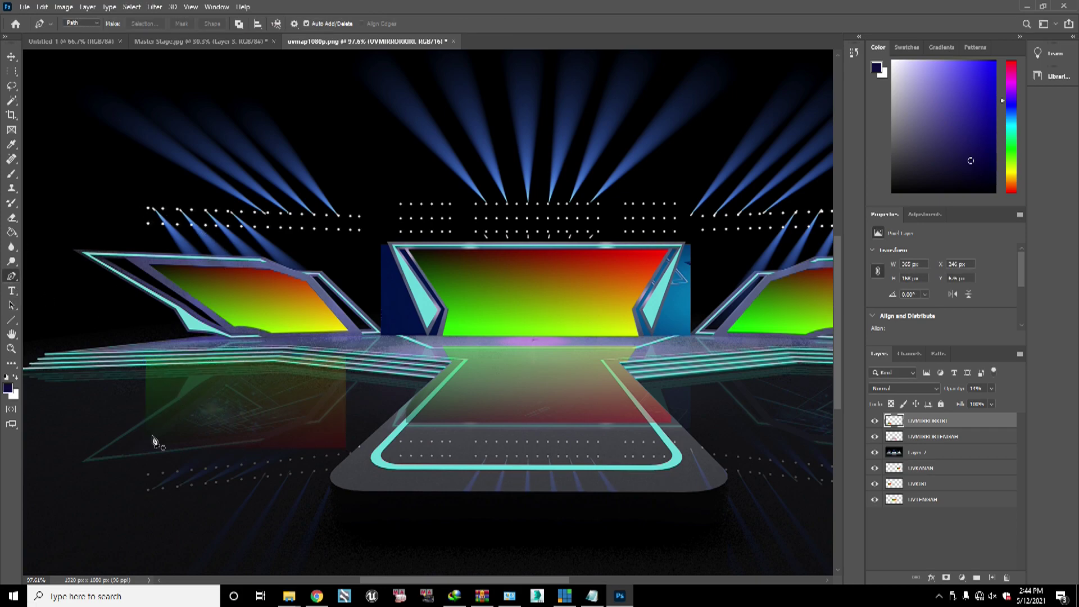
scroll(138, 507, "up", 3)
scroll(235, 399, "down", 4)
scroll(123, 447, "up", 3)
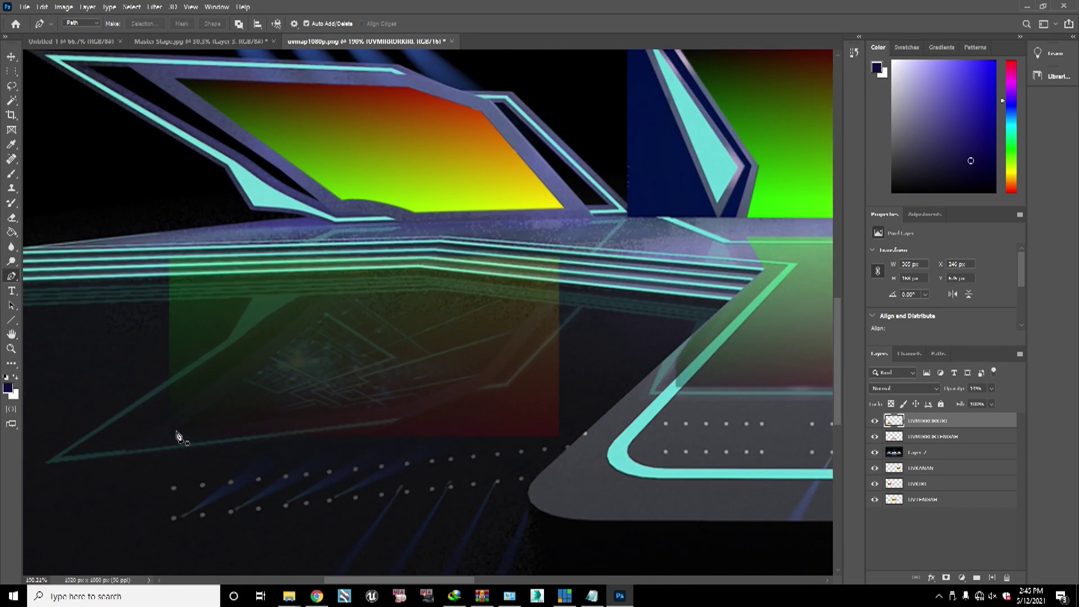
left_click(177, 433)
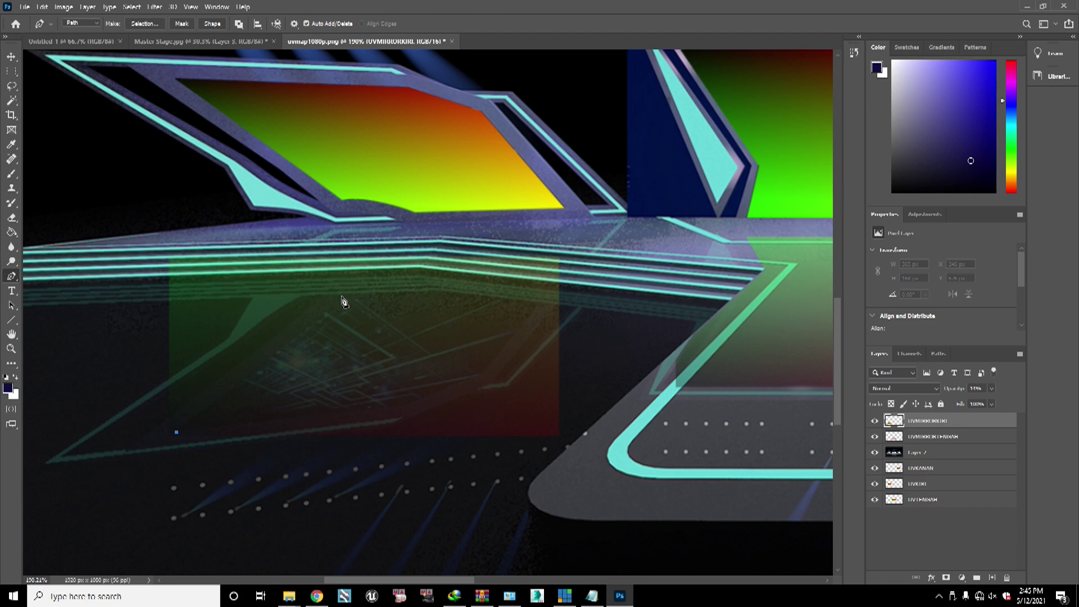
left_click(313, 295)
key("ctrl+z")
left_click(343, 294)
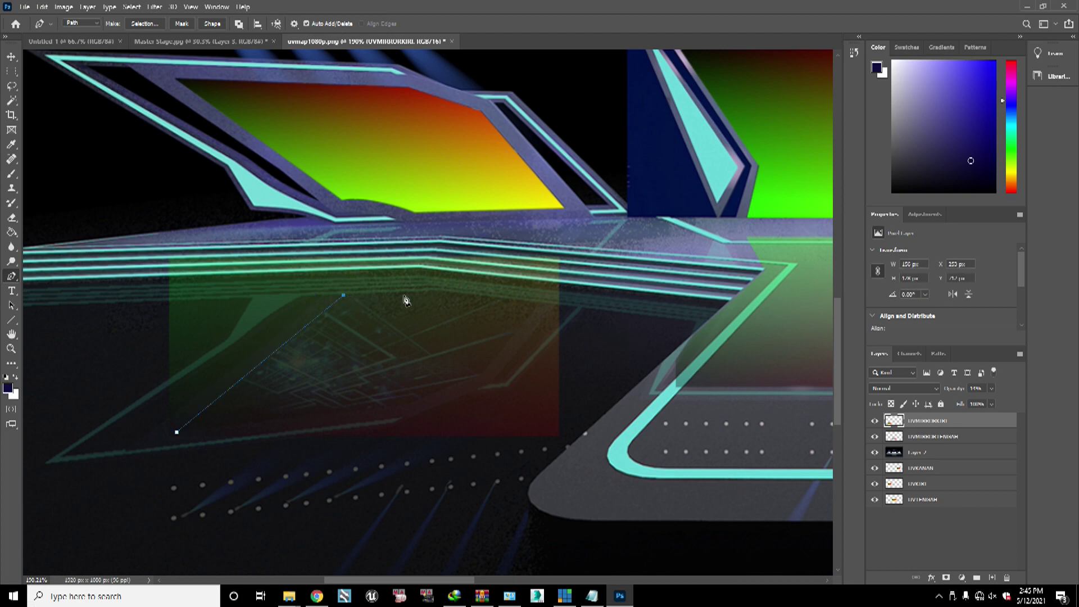
left_click(437, 290)
left_click_drag(533, 313, 523, 324)
left_click(482, 377)
left_click_drag(409, 397, 401, 406)
left_click(391, 406)
left_click(178, 433)
Step: Turn the reflection path into a selection, invert it and delete the UVMIRRORKIRI pixels outside the reflected screen shape
right_click(177, 433)
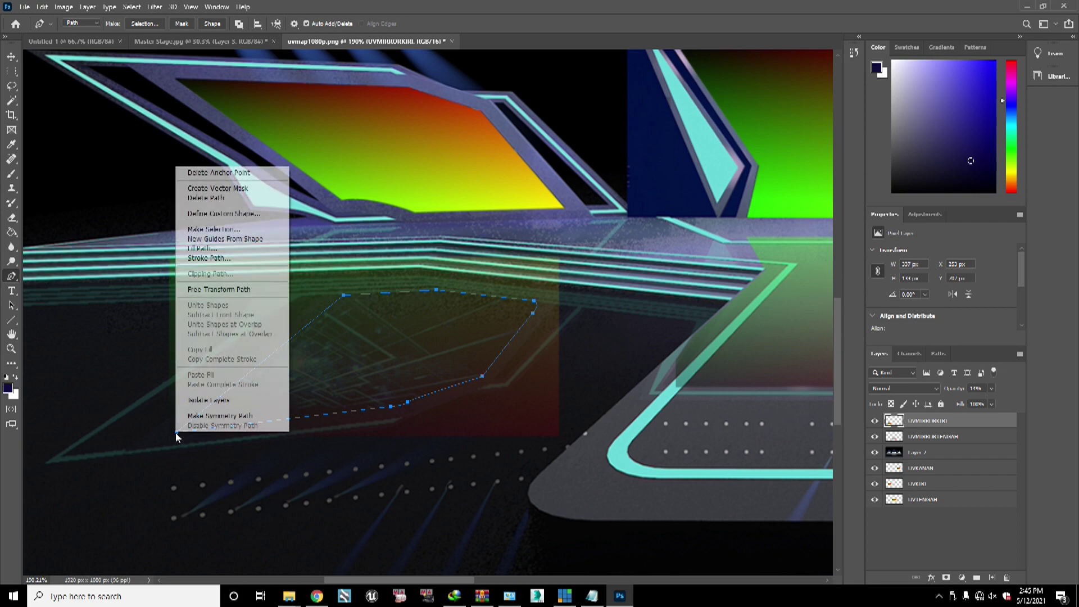
left_click(218, 229)
left_click(596, 162)
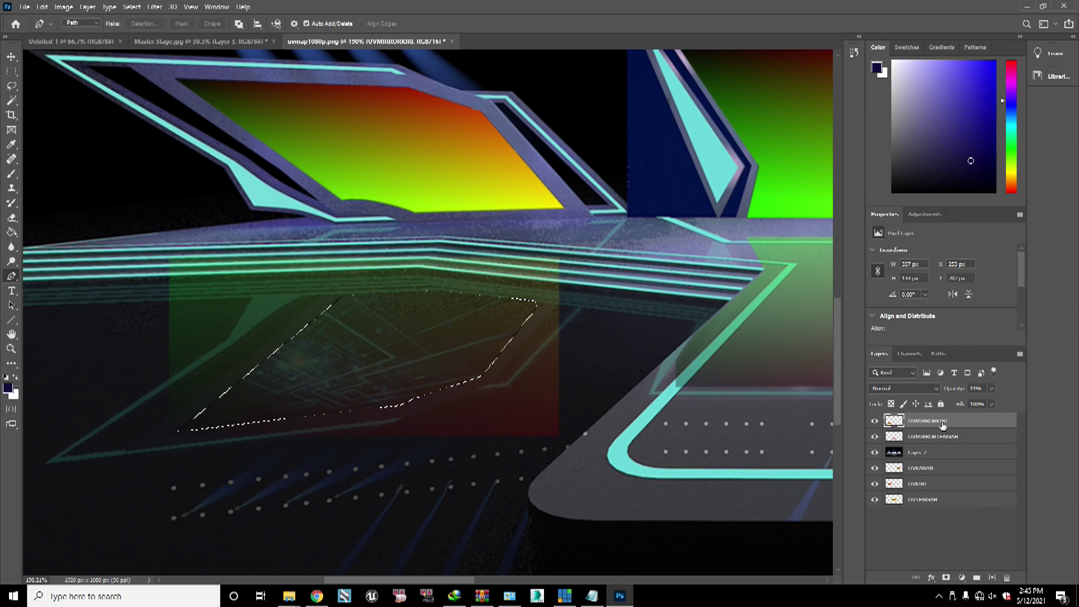
key("Delete")
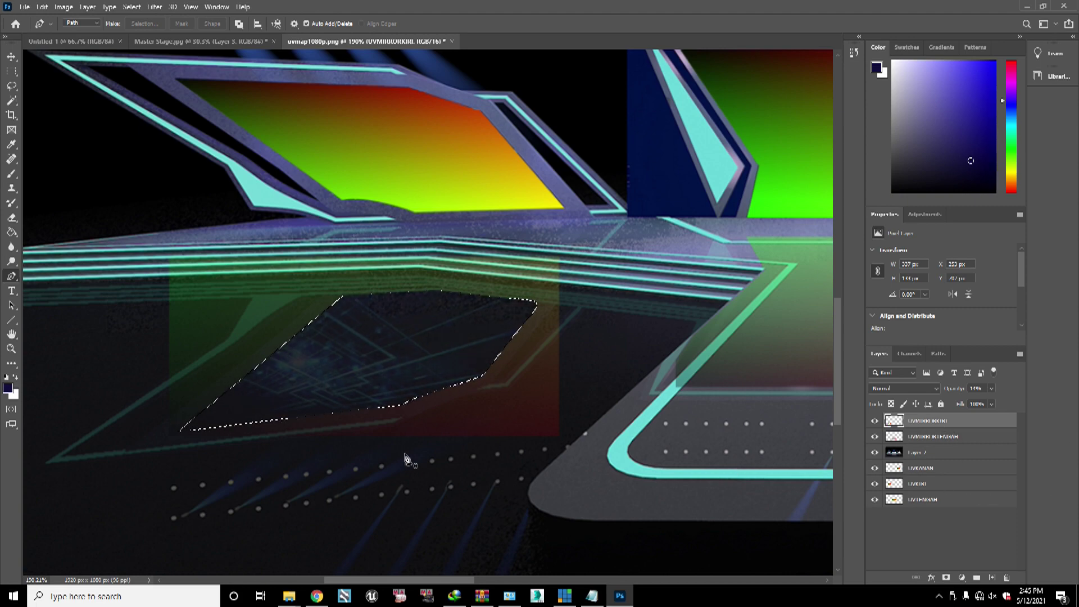
key("ctrl+z")
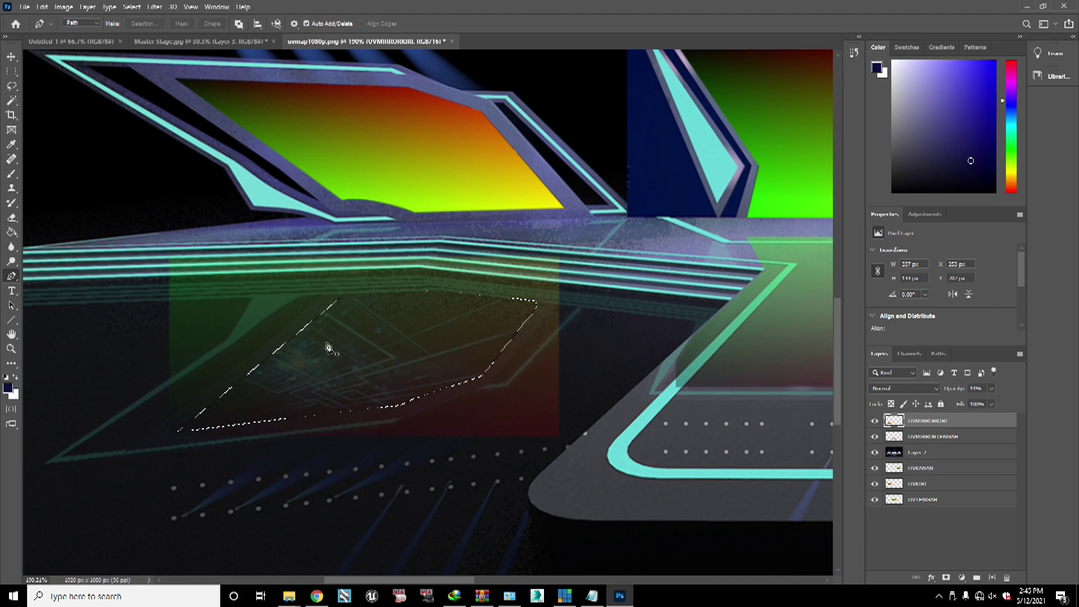
left_click(140, 7)
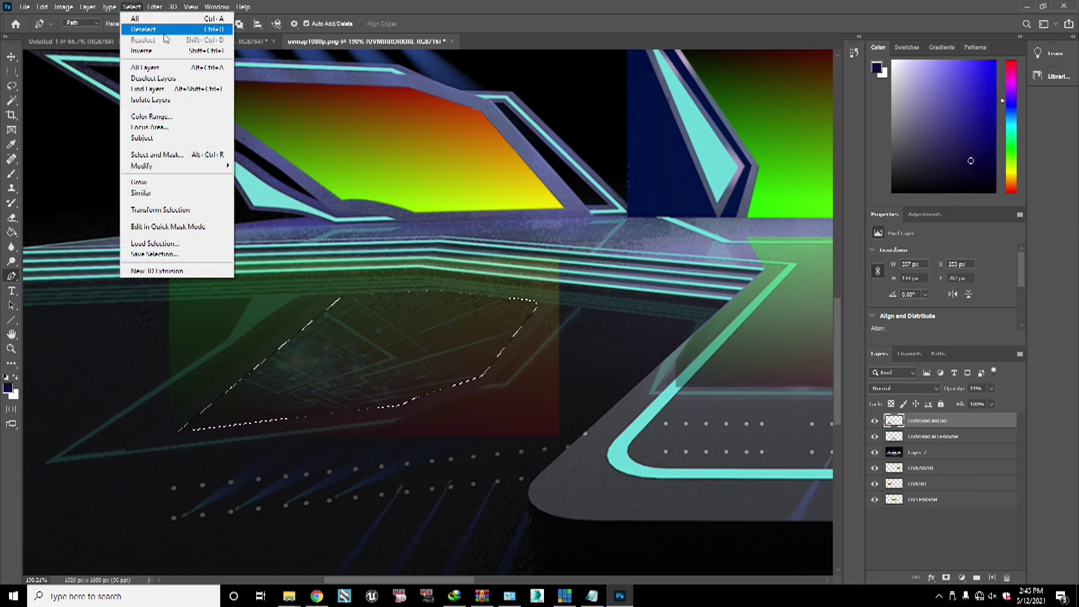
left_click(159, 53)
key("Delete")
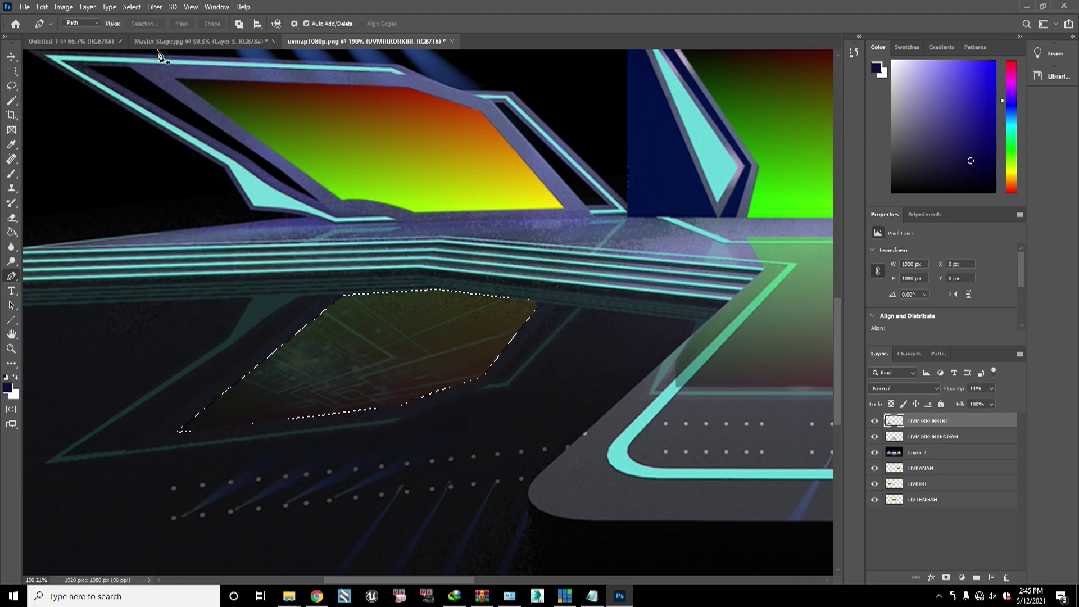
Step: Deselect and raise the UVMIRRORKIRI layer's opacity so the left screen's reflection shows clearly on the floor
scroll(357, 387, "down", 5)
scroll(357, 387, "up", 1)
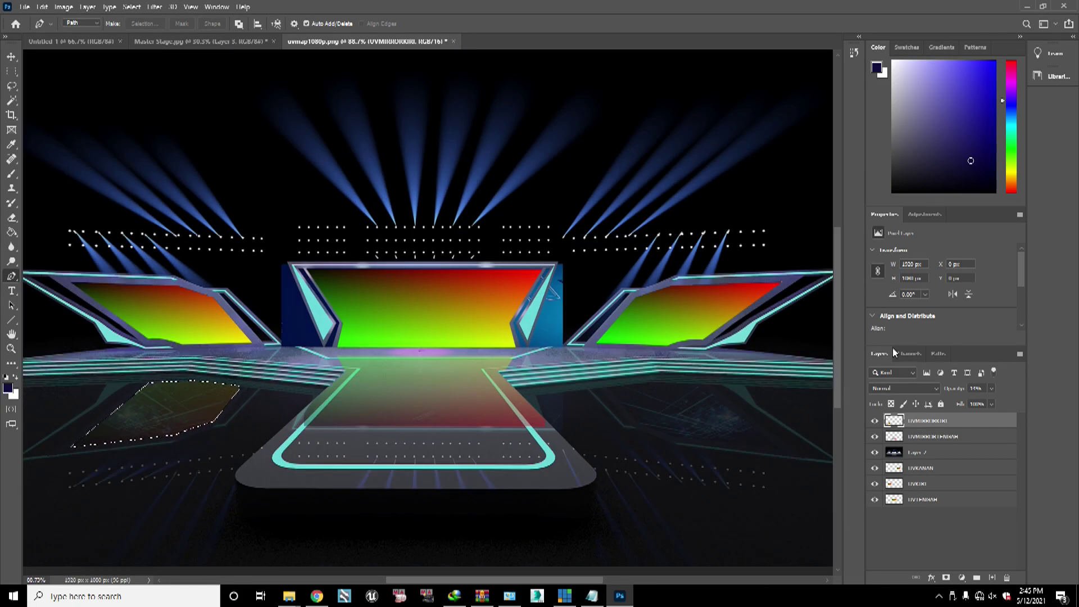
left_click_drag(974, 404, 1003, 399)
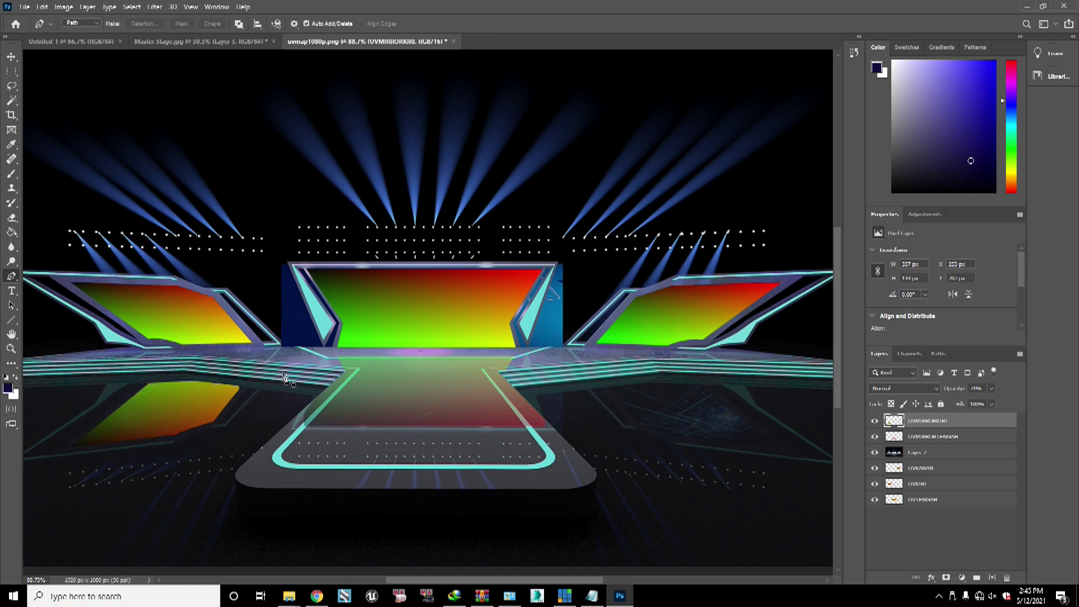
Step: Duplicate the right screen's UVKANAN layer and rename the copy UVMIRRORKANAN
scroll(323, 377, "down", 2)
scroll(691, 372, "up", 2)
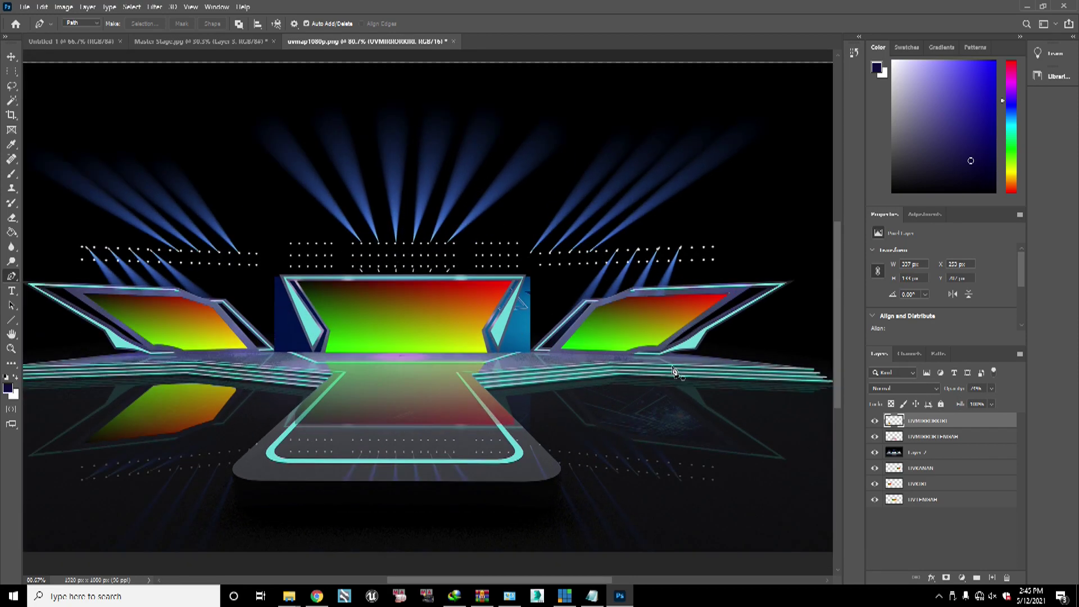
scroll(685, 373, "down", 2)
scroll(778, 337, "up", 4)
scroll(764, 337, "down", 3)
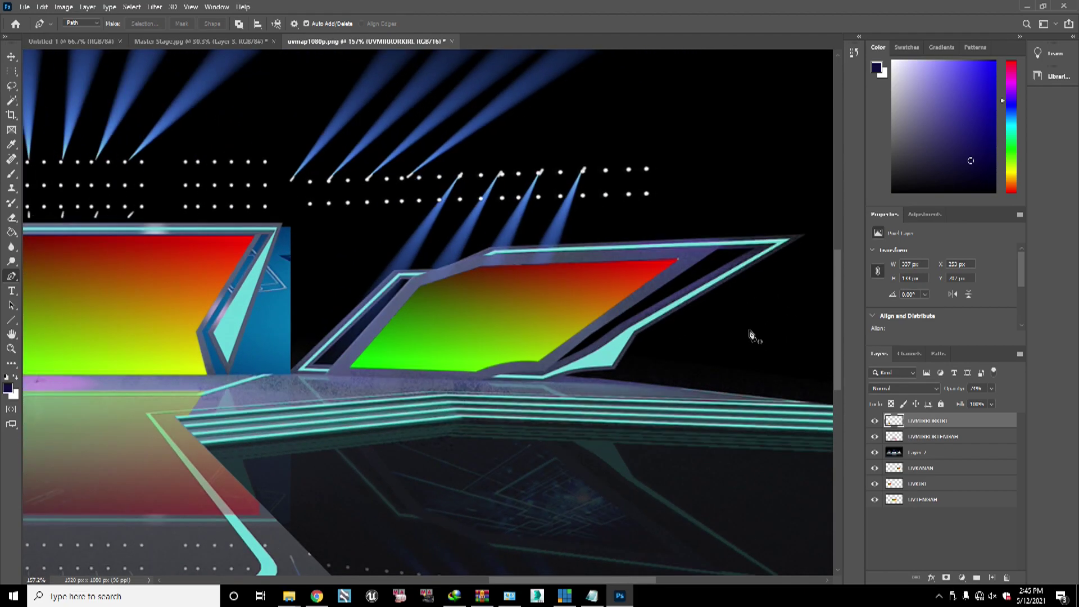
scroll(725, 339, "up", 2)
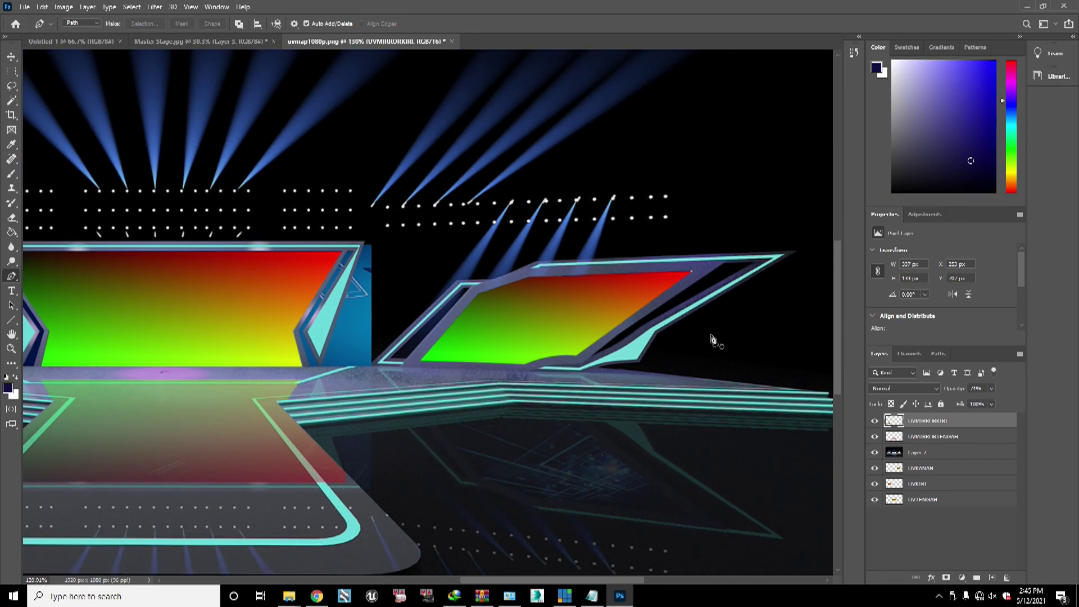
left_click(11, 56)
left_click(921, 484)
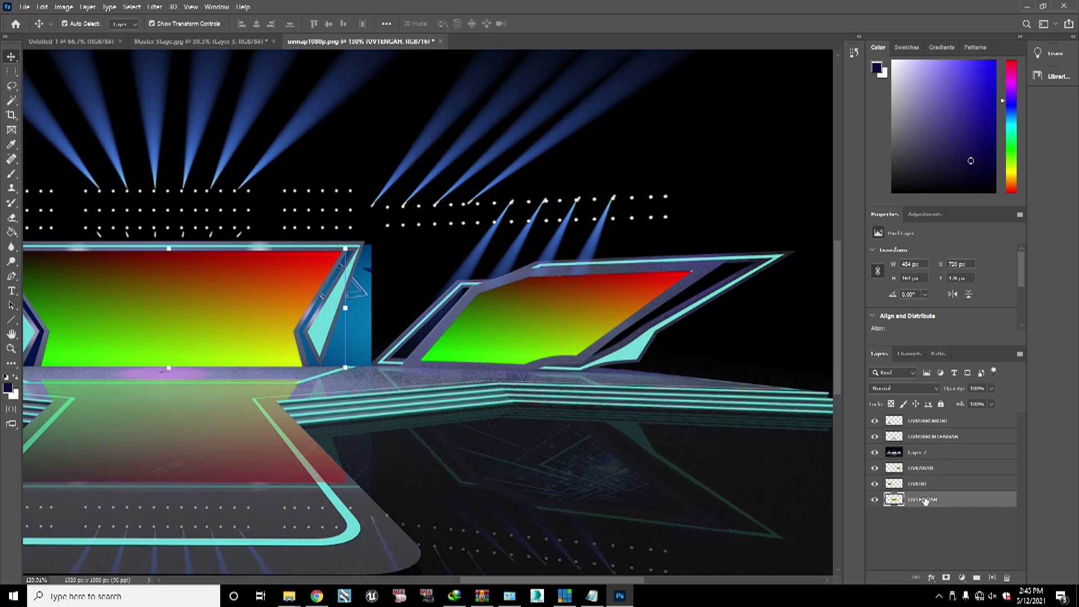
left_click_drag(935, 471, 992, 577)
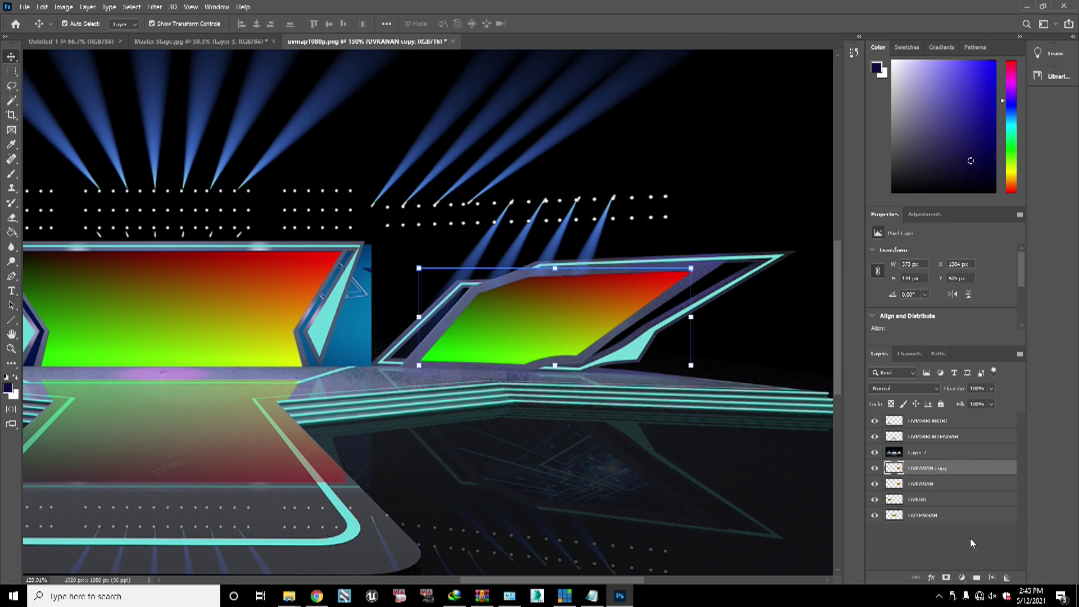
double_click(933, 468)
left_click_drag(953, 467, 928, 467)
type("MIRROR")
left_click(945, 531)
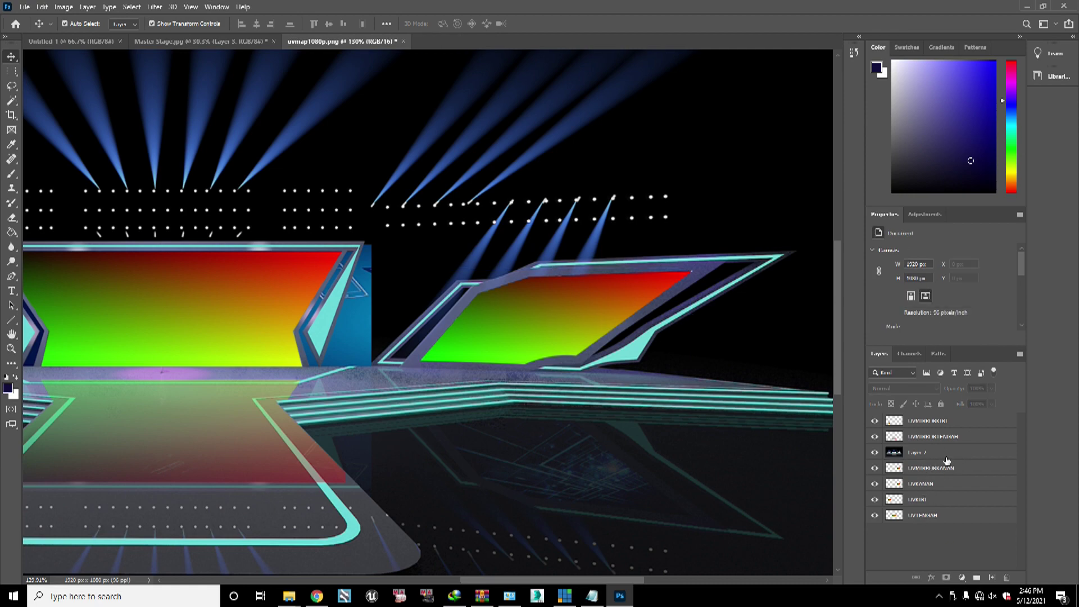
Step: Bring the UVMIRRORKANAN layer to the top of the layer stack and flip its gradient rectangle vertically below the right stage screen
left_click(939, 471)
left_click_drag(944, 421, 944, 421)
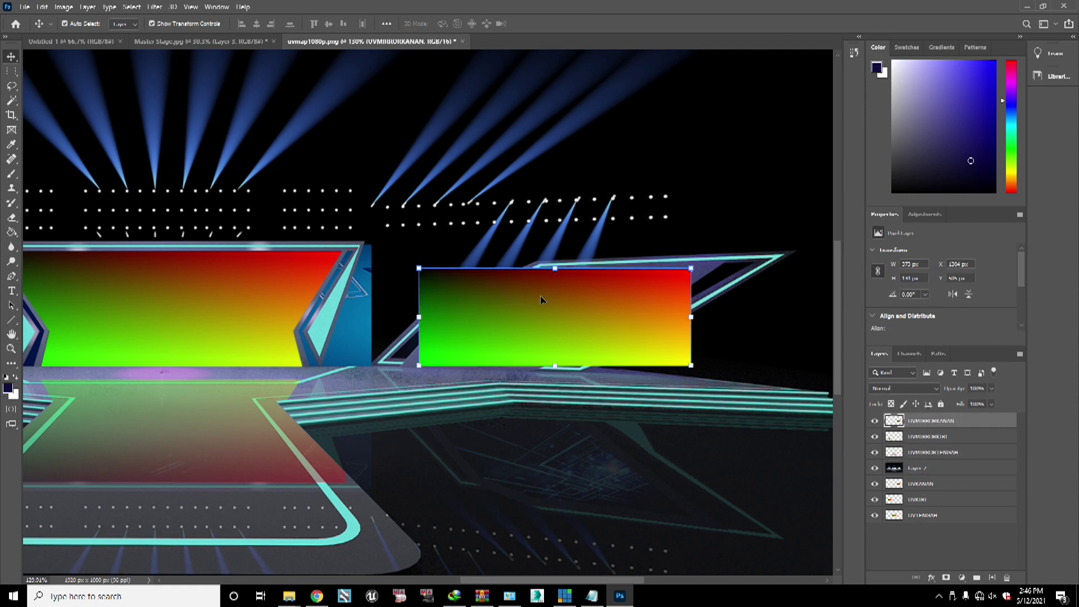
left_click_drag(556, 268, 556, 467)
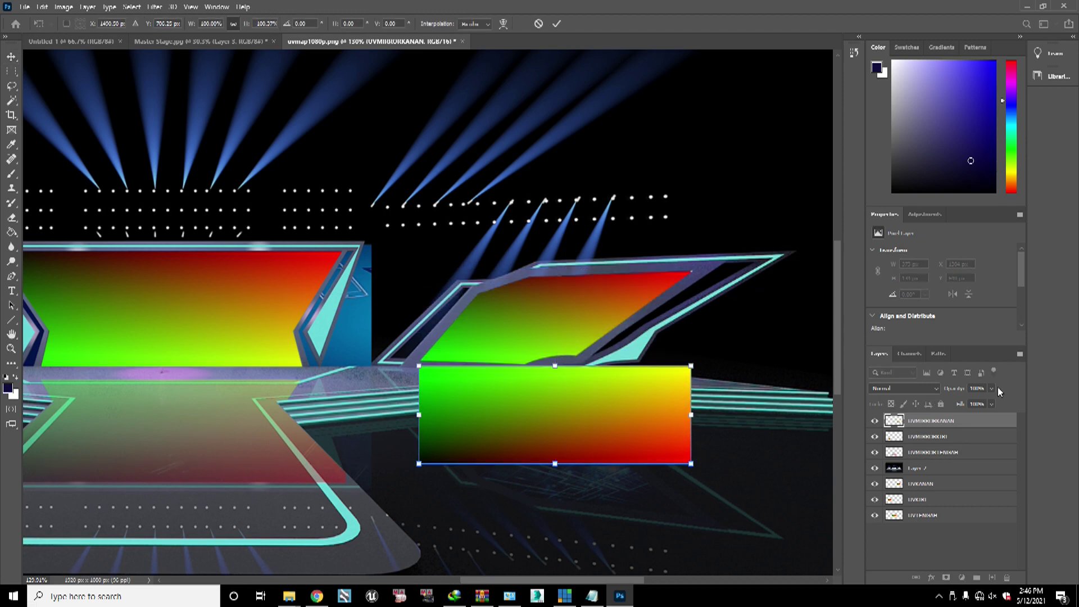
Step: Lower UVMIRRORKANAN's opacity to about 26% and move and resize the rectangle to cover the right screen's floor reflection
left_click_drag(992, 402, 952, 402)
left_click_drag(606, 431, 602, 489)
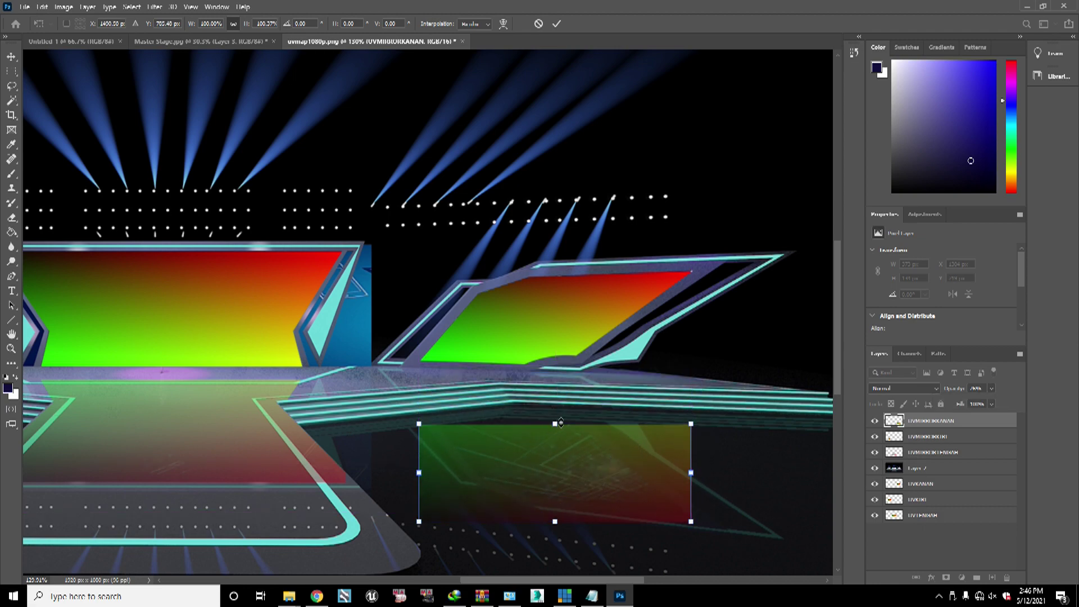
left_click_drag(555, 424, 555, 411)
left_click_drag(423, 464, 426, 456)
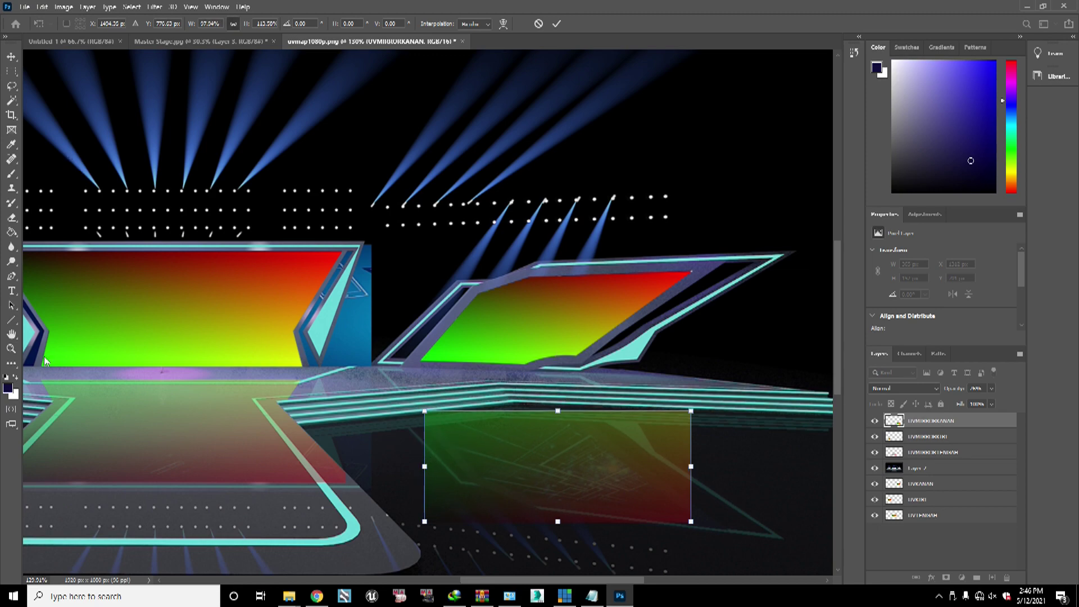
Step: Trace a closed Pen tool path around the right screen's reflection on the stage floor
left_click(11, 276)
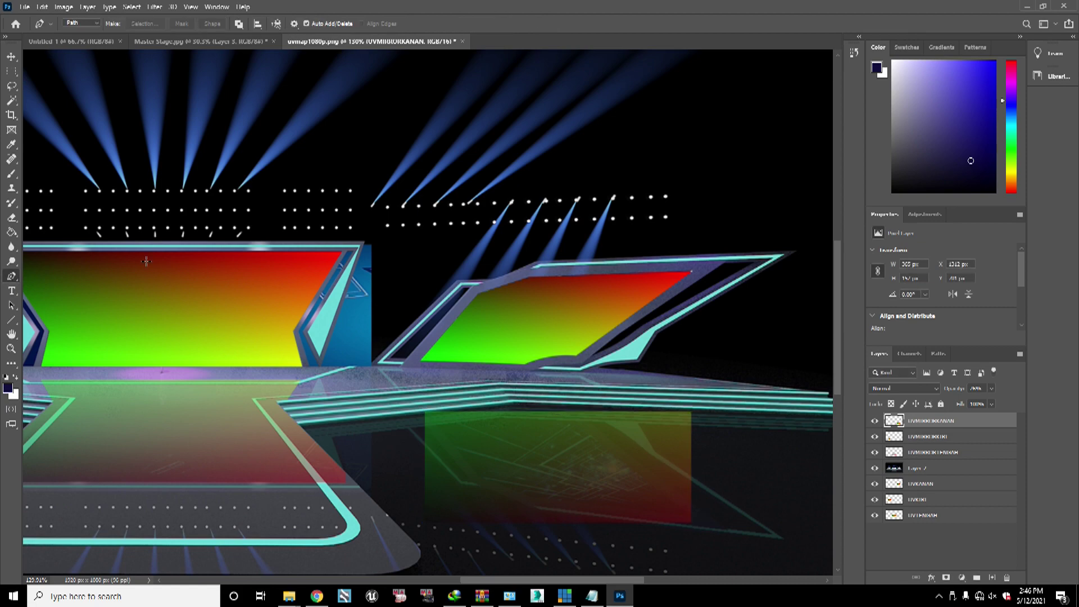
left_click(691, 517)
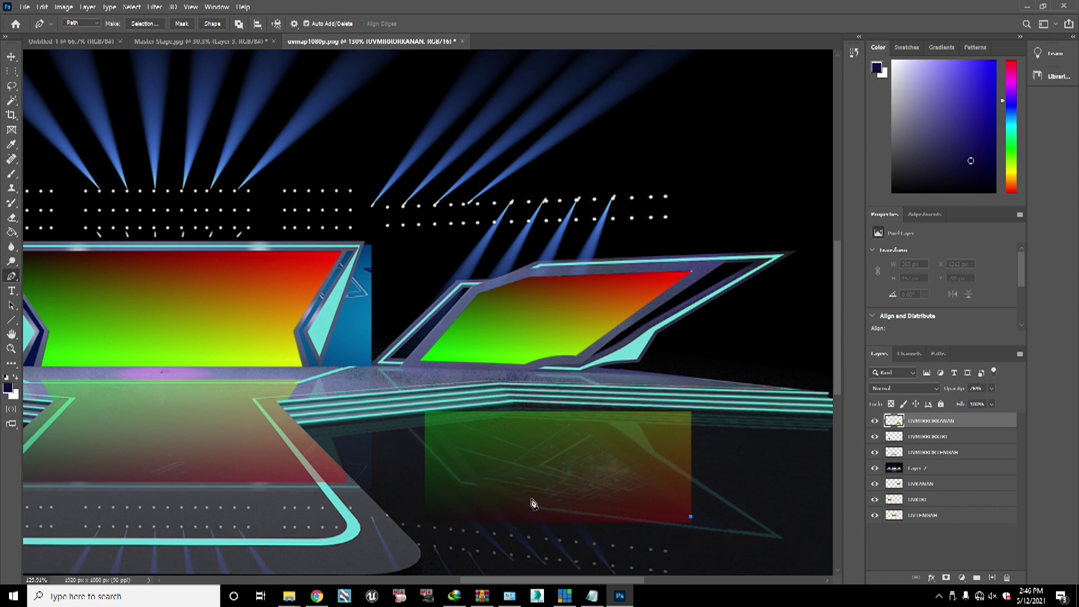
left_click(531, 499)
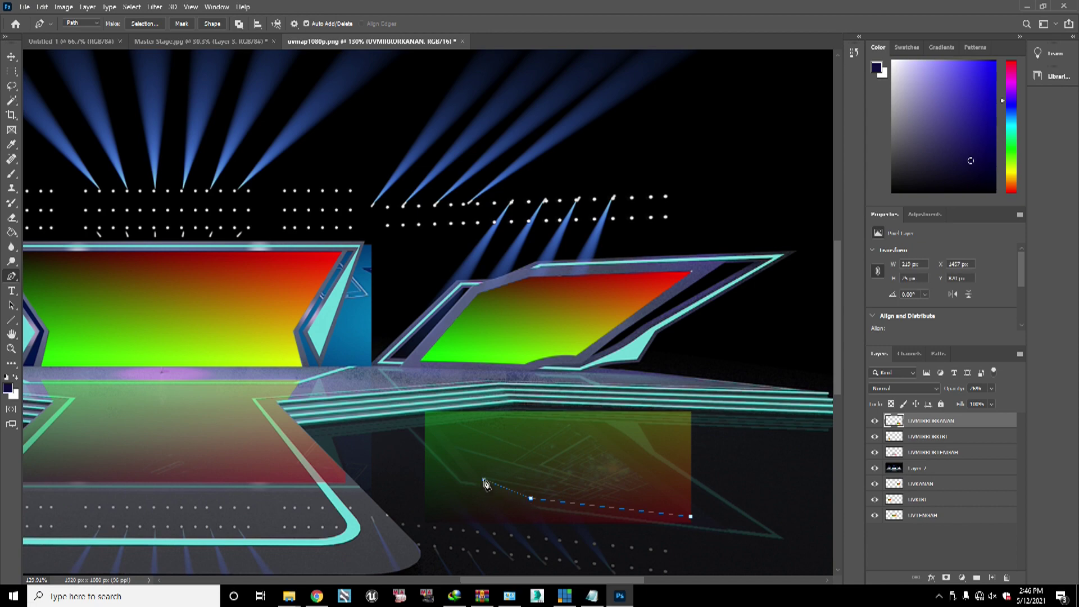
left_click_drag(476, 480, 476, 474)
left_click(439, 427)
left_click(501, 419)
left_click(518, 421)
left_click(573, 421)
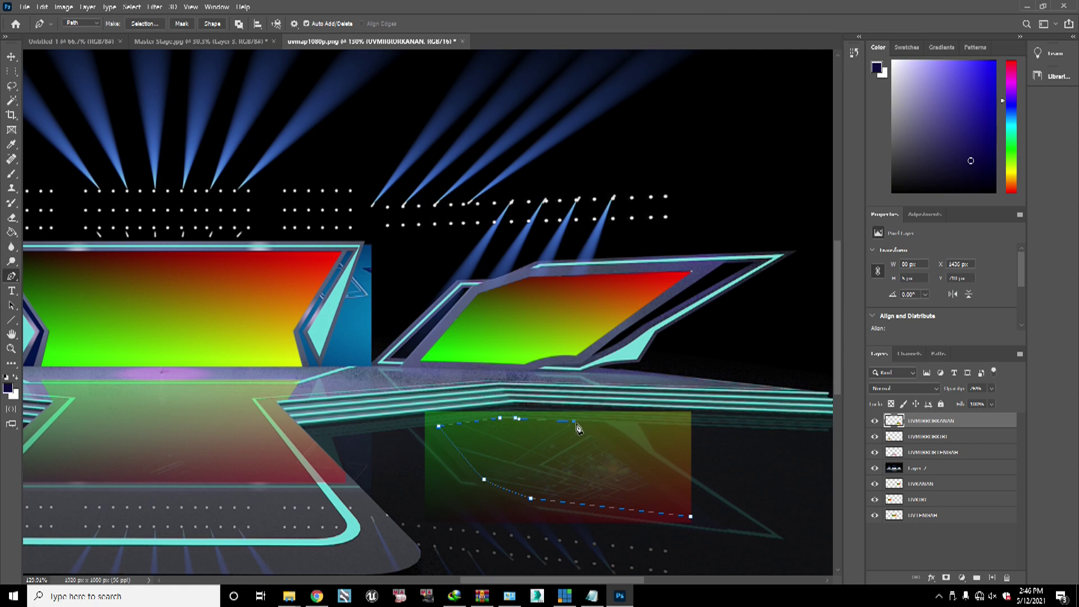
left_click(691, 517)
Step: Convert the path into a selection with 0 px feather, invert it, delete the UVMIRRORKANAN pixels outside the outline and deselect
right_click(691, 517)
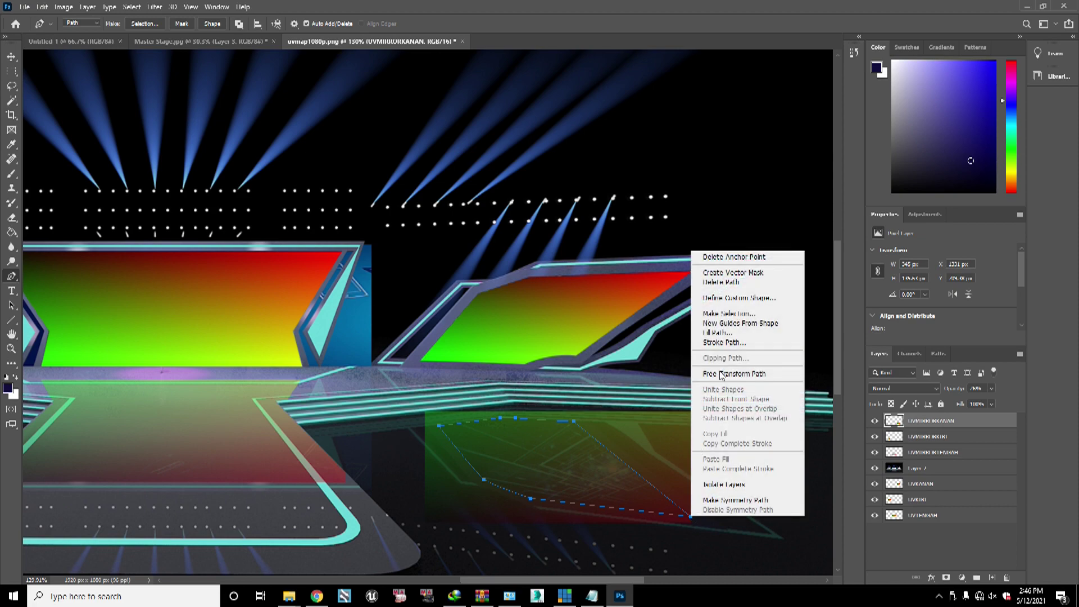
left_click(729, 314)
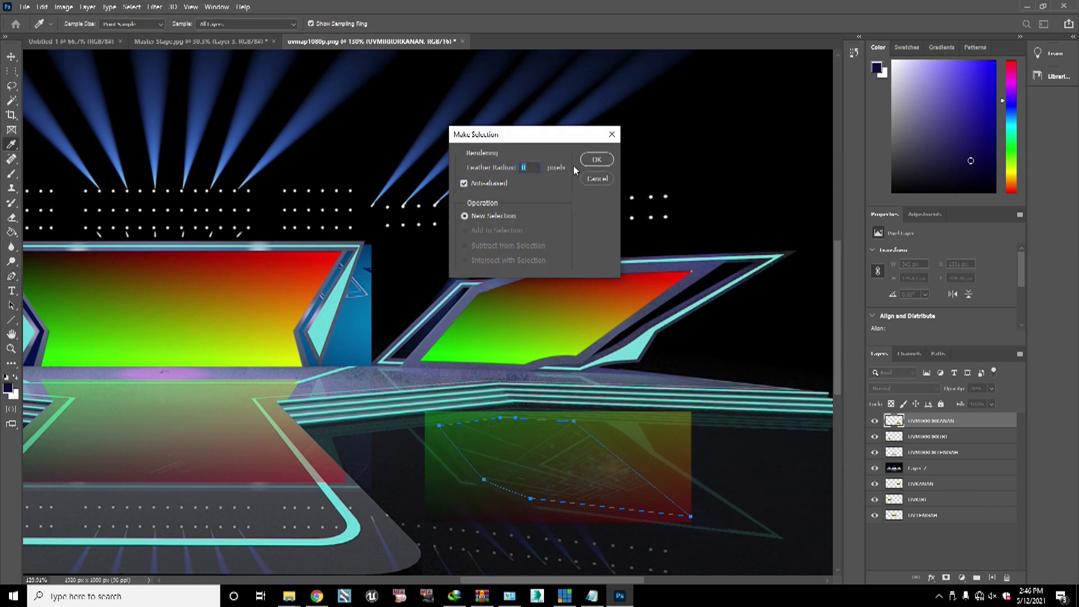
left_click(594, 160)
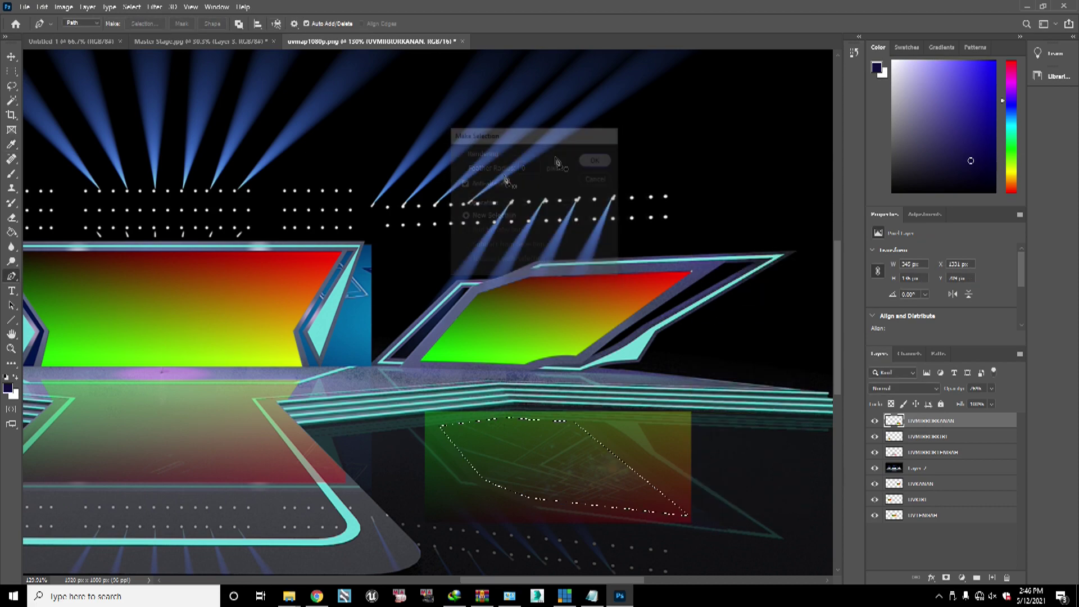
left_click(131, 8)
left_click(147, 51)
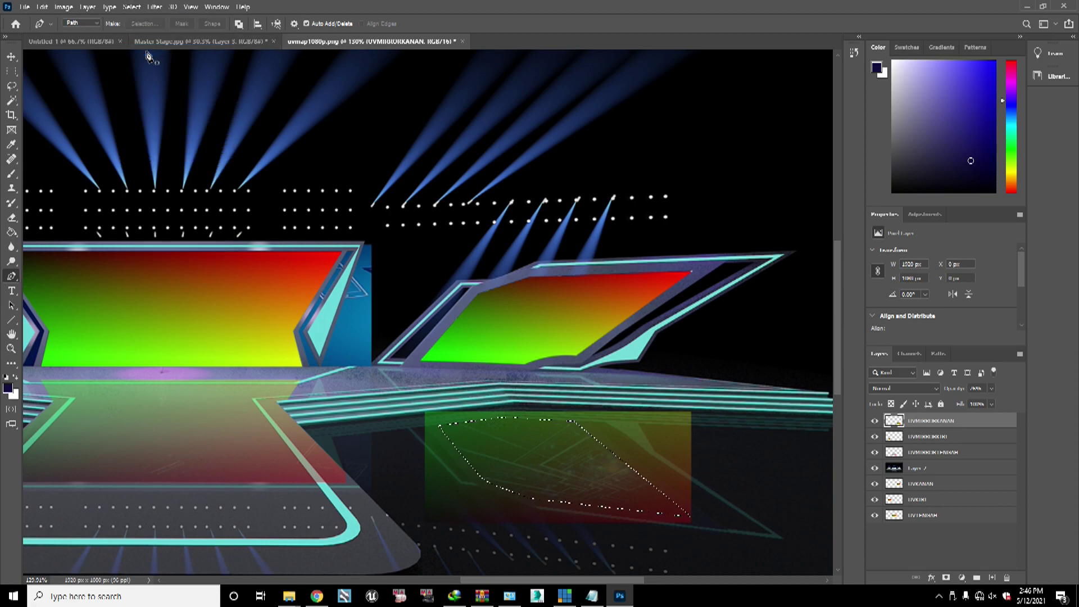
key("Delete")
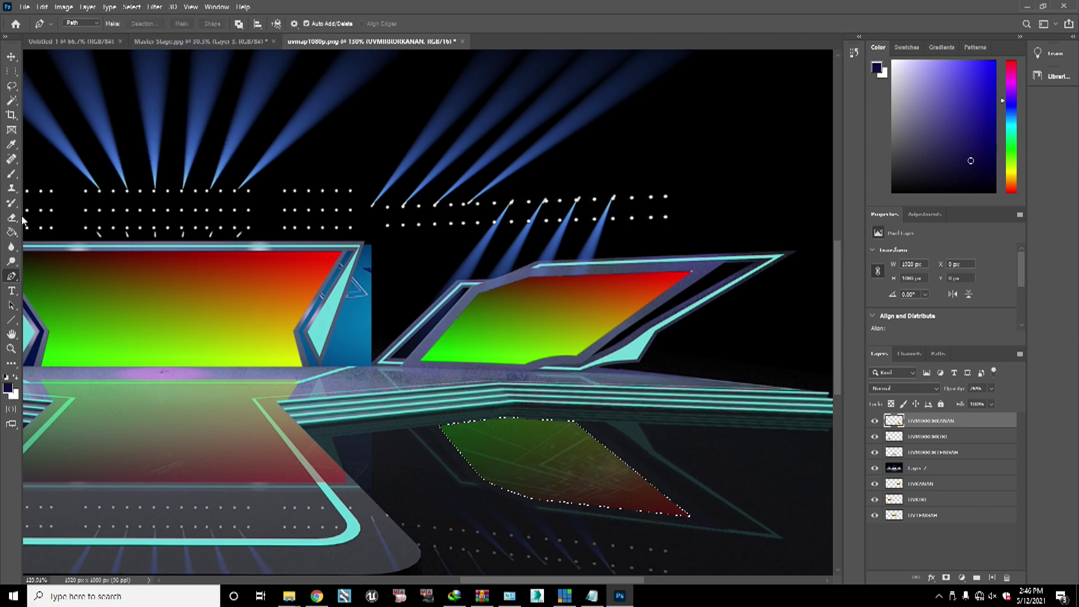
key("ctrl+d")
Step: Lower the opacity of the left reflection layer, UVMIRRORKIRI, to about 15%
scroll(330, 364, "down", 5)
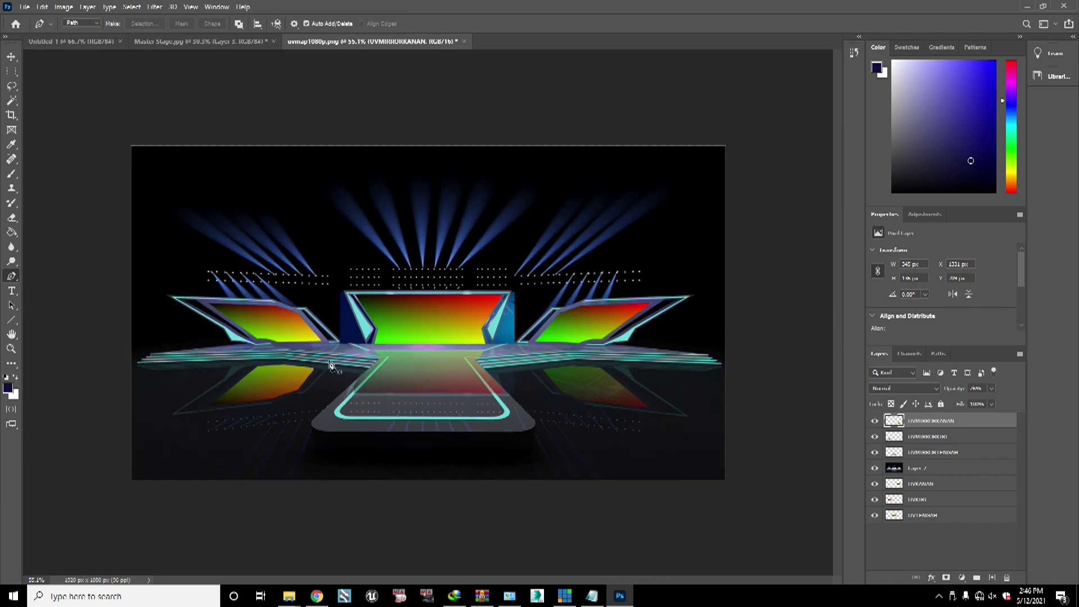
key("ctrl+0")
key("v")
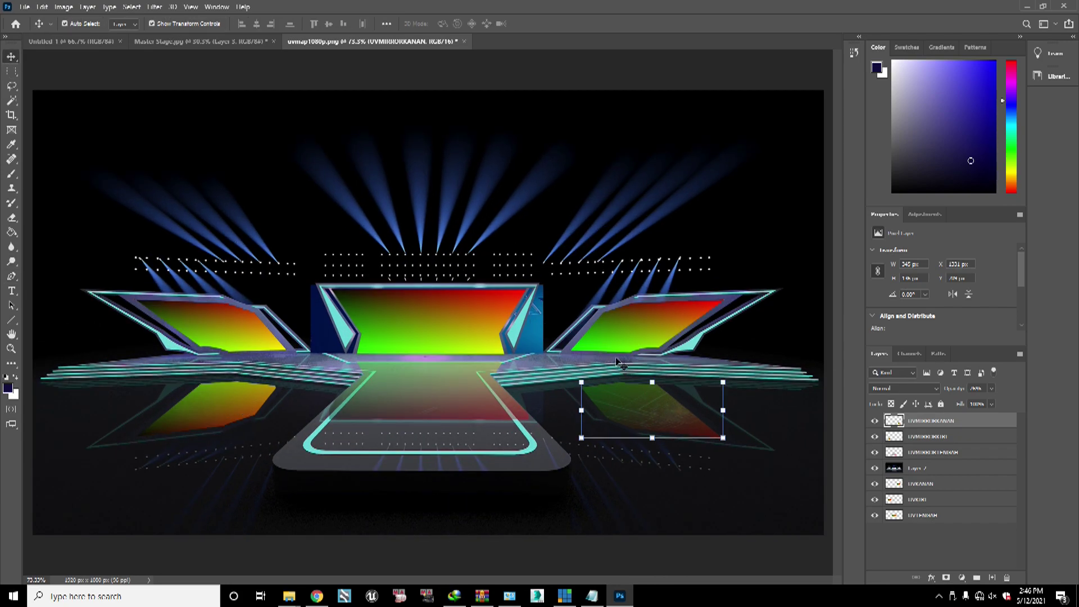
left_click(205, 410)
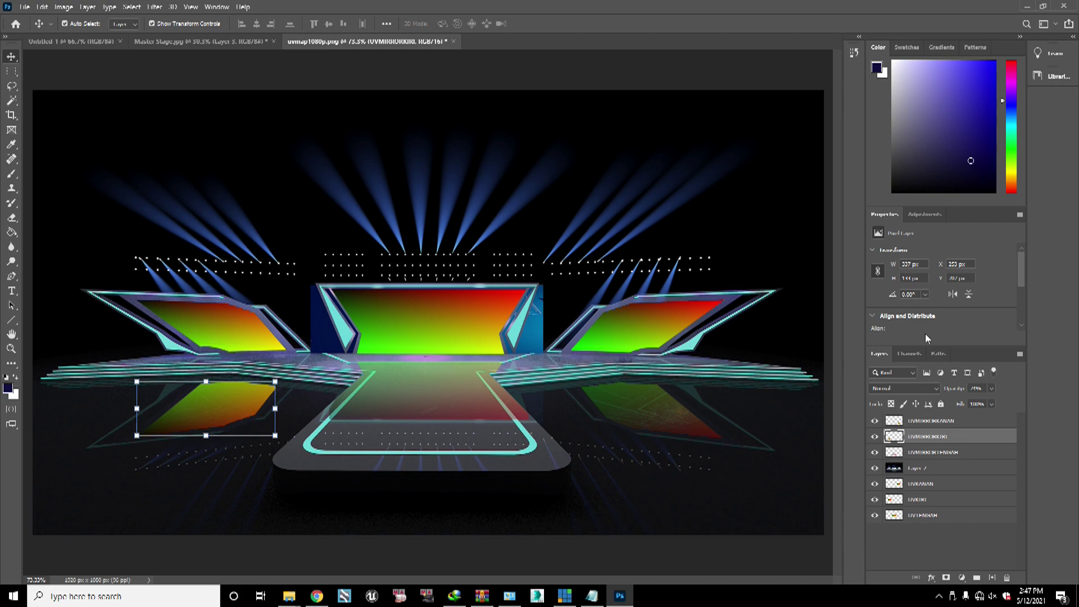
left_click(992, 388)
left_click_drag(967, 403, 963, 404)
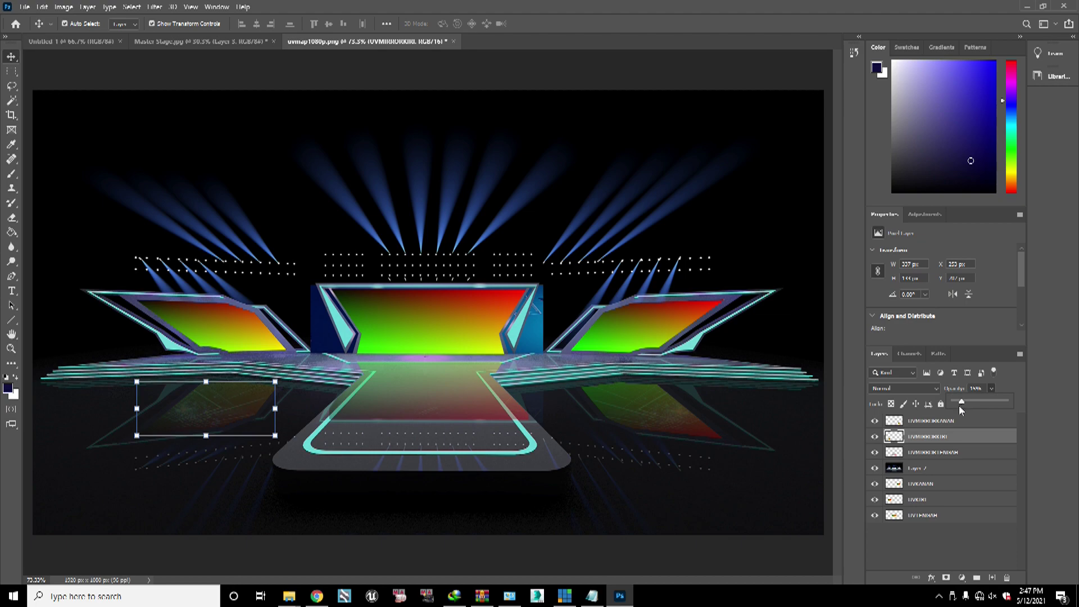
Step: Lower the opacity of the UVMIRRORTENGAH and UVMIRRORKANAN reflection layers to roughly match the left reflection
left_click(372, 415)
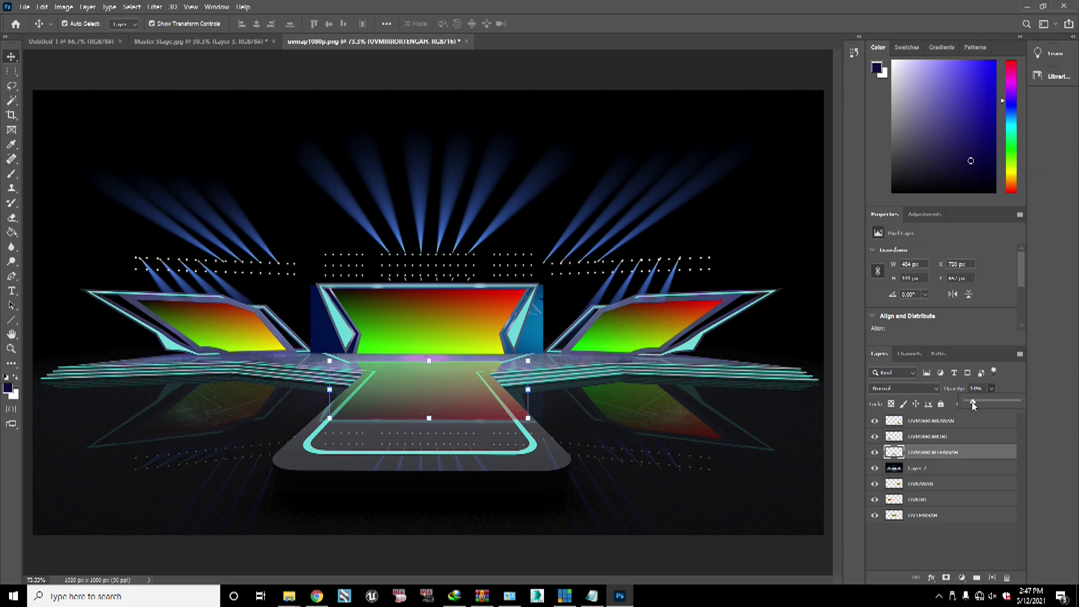
left_click_drag(972, 402, 971, 402)
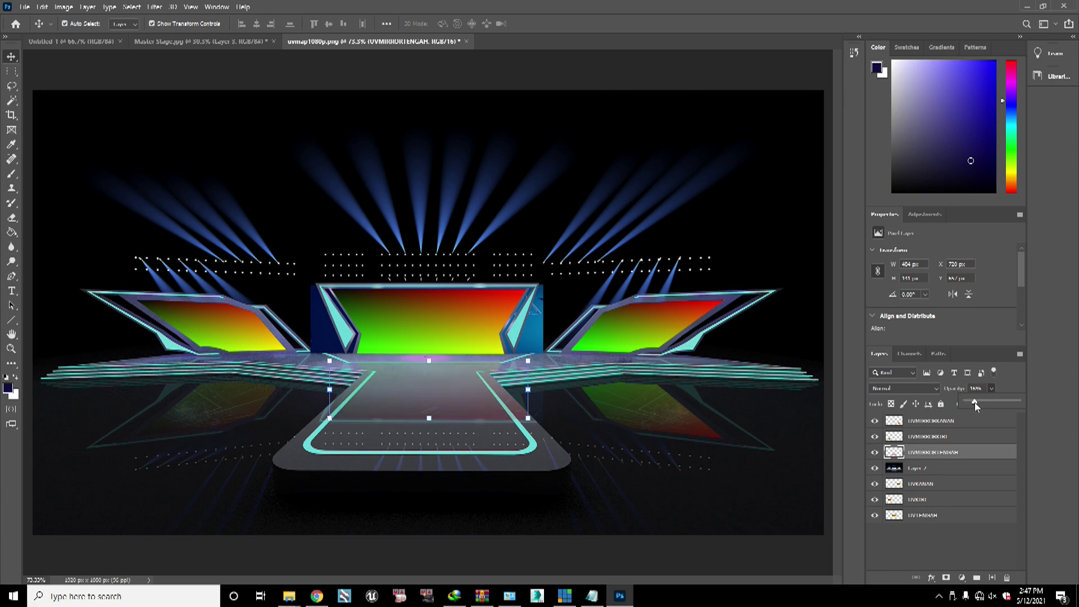
left_click(659, 405)
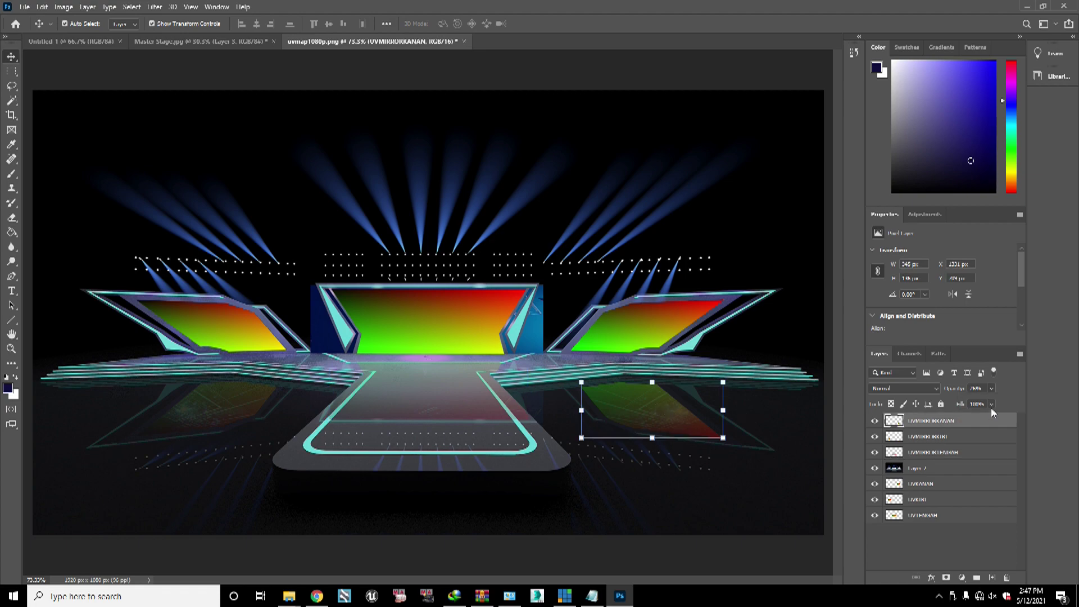
left_click(990, 389)
left_click_drag(975, 400, 972, 403)
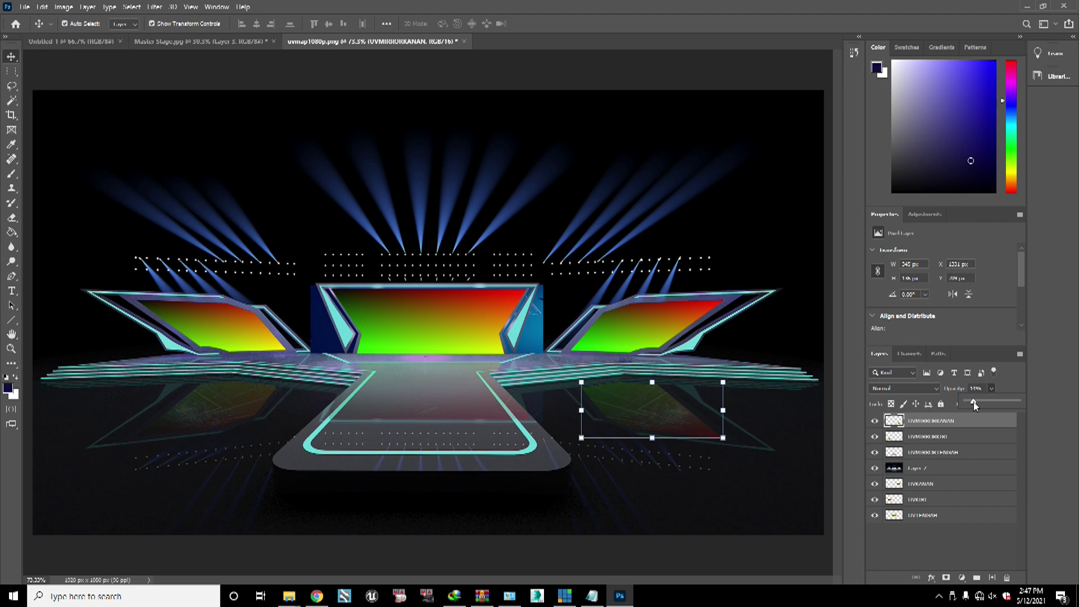
Step: Toggle the visibility of the stage image on Layer 2 to check the UV gradients with and without it
left_click(750, 412)
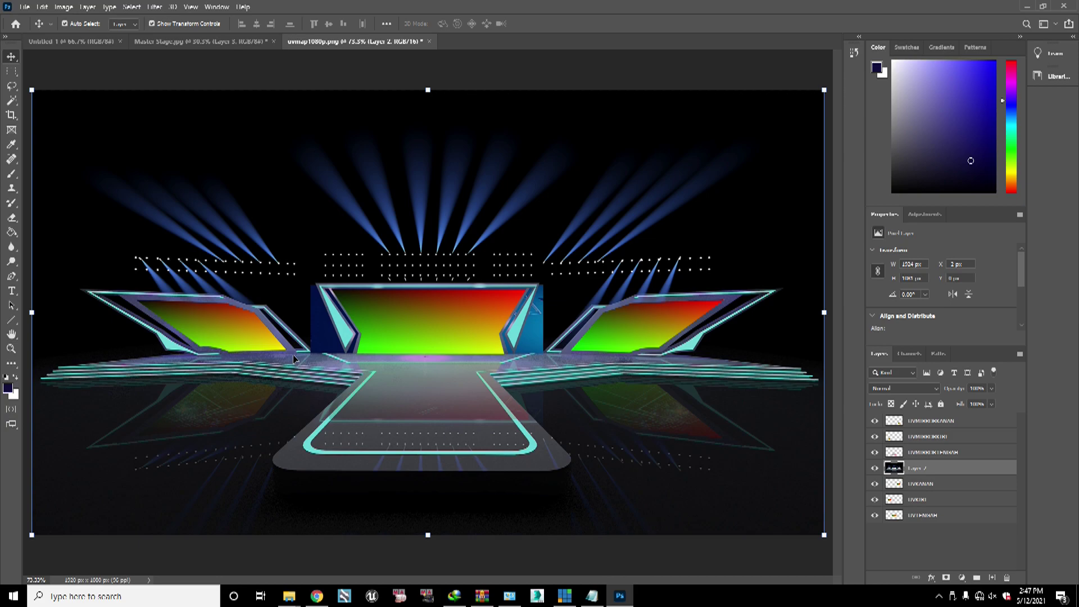
left_click(875, 469)
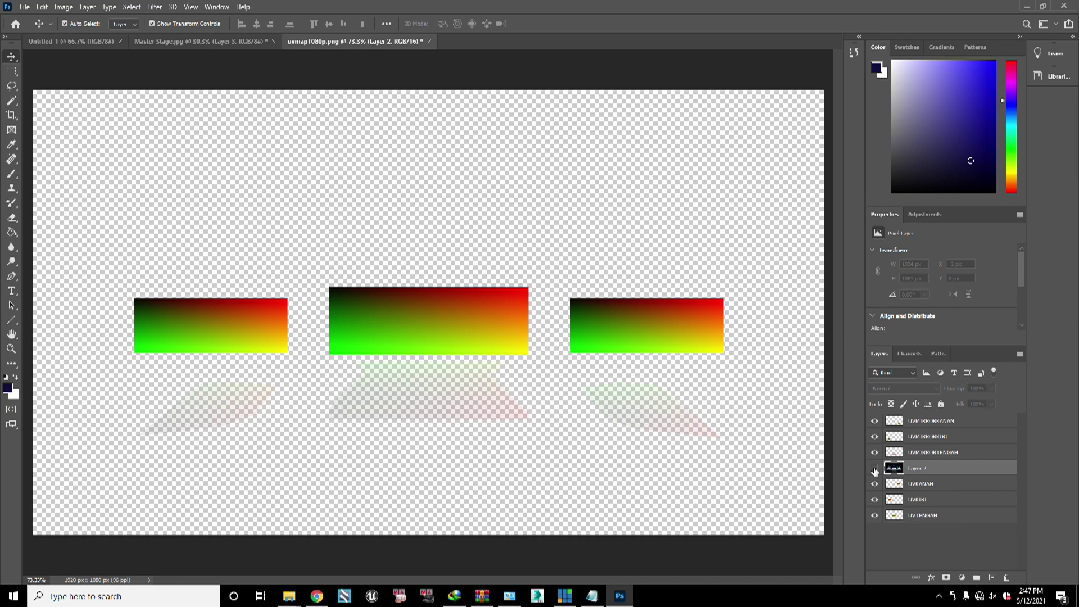
left_click(874, 468)
left_click(875, 468)
left_click(874, 469)
left_click(875, 468)
left_click(875, 469)
left_click(874, 469)
left_click(874, 469)
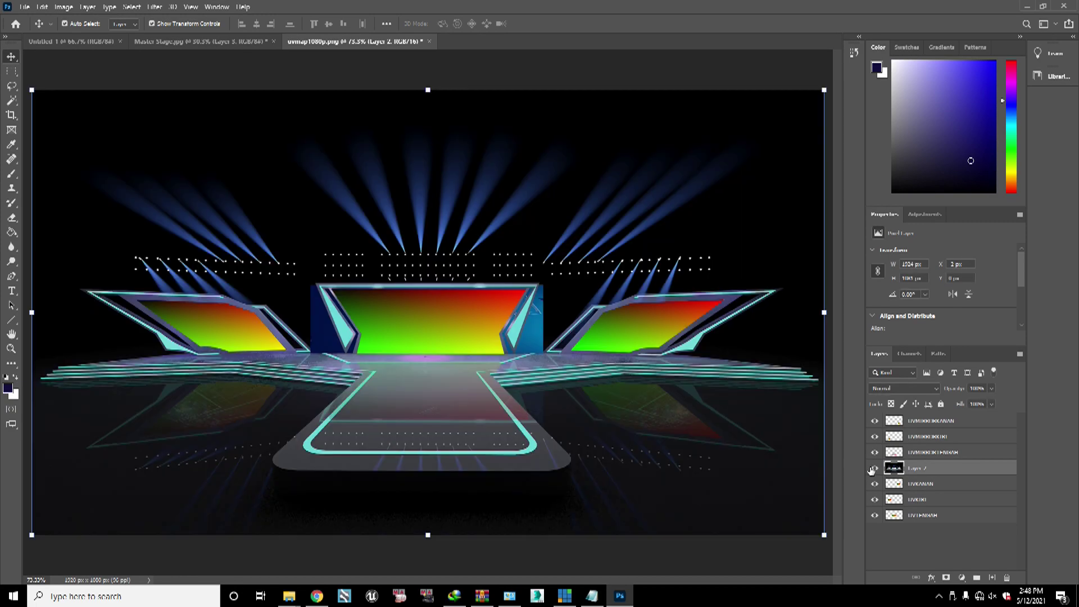
left_click(875, 468)
left_click(874, 469)
Step: Switch to the Stage 001 - 3 Screen folder in File Explorer and enlarge its window to show all files
mouse_move(289, 599)
left_click(245, 570)
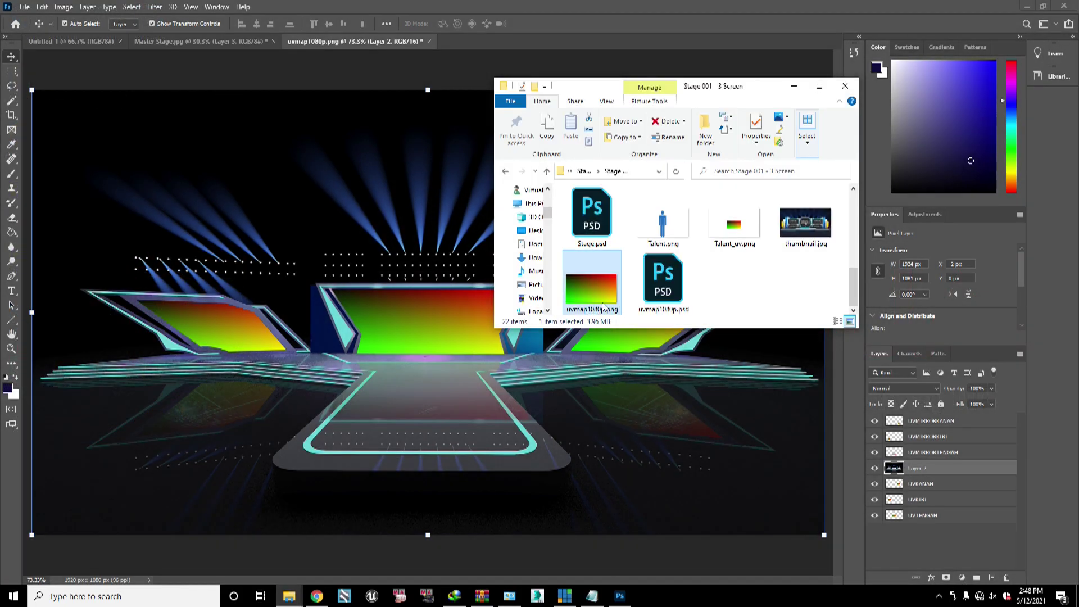
scroll(706, 268, "up", 5)
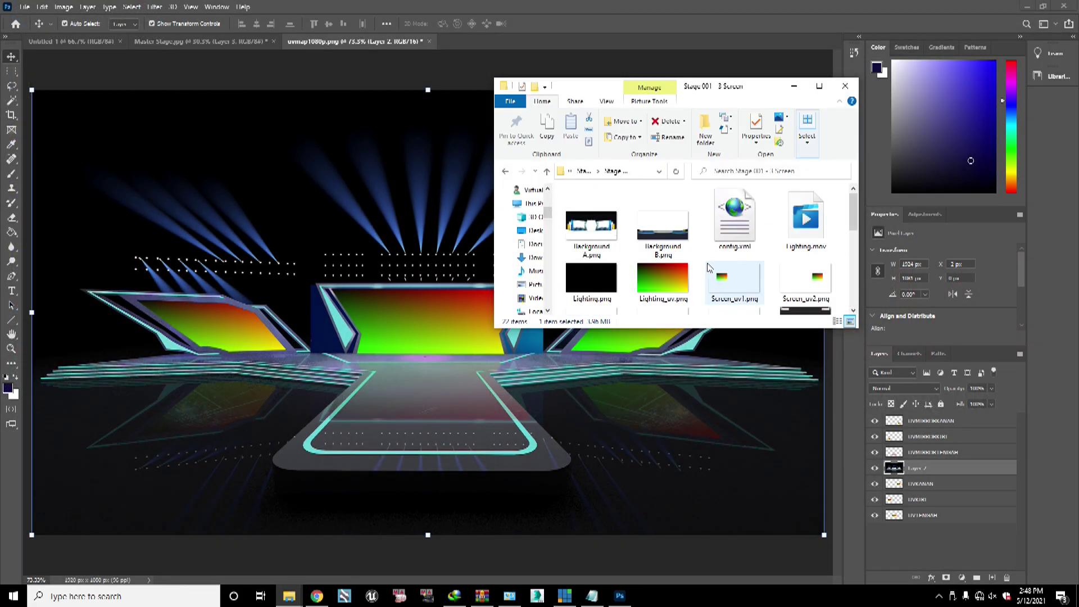
left_click_drag(611, 93, 178, 100)
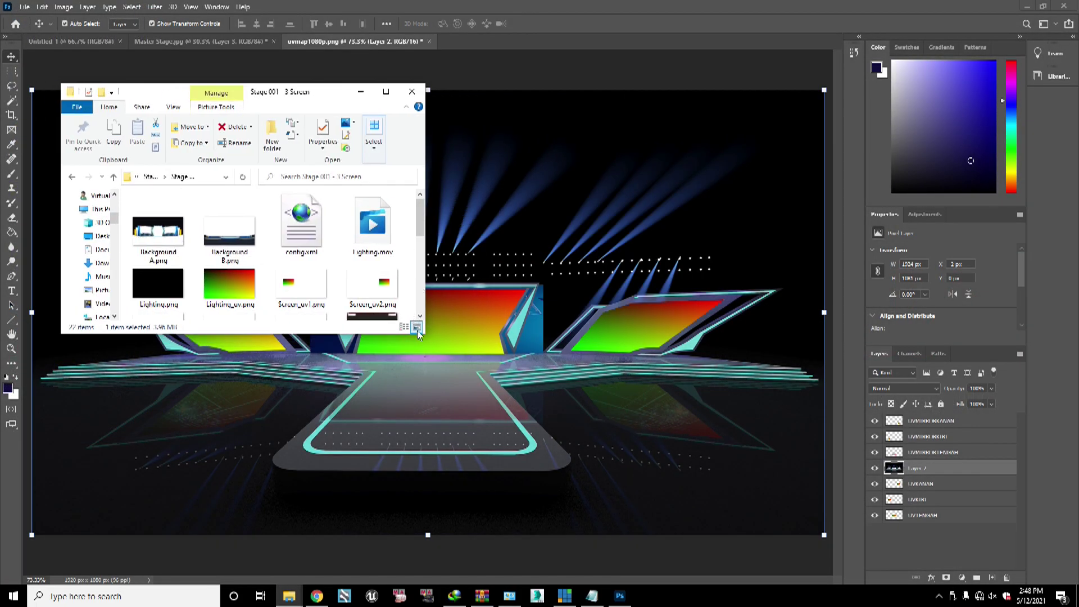
left_click_drag(427, 336, 661, 423)
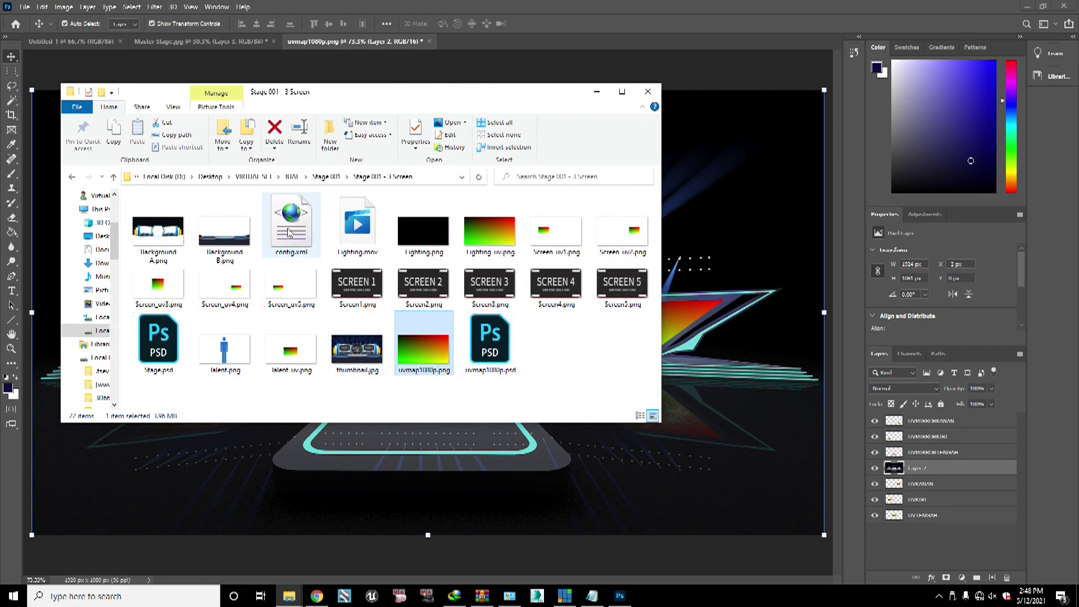
Step: Open config.xml in Notepad and enlarge the window to show the whole virtualSet definition
double_click(288, 228)
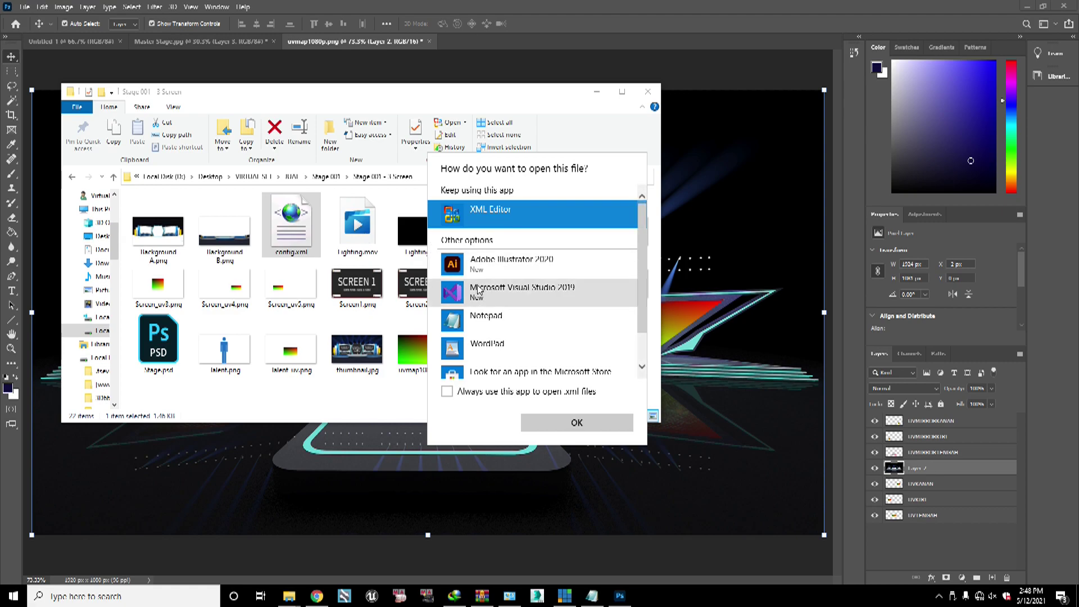
double_click(489, 321)
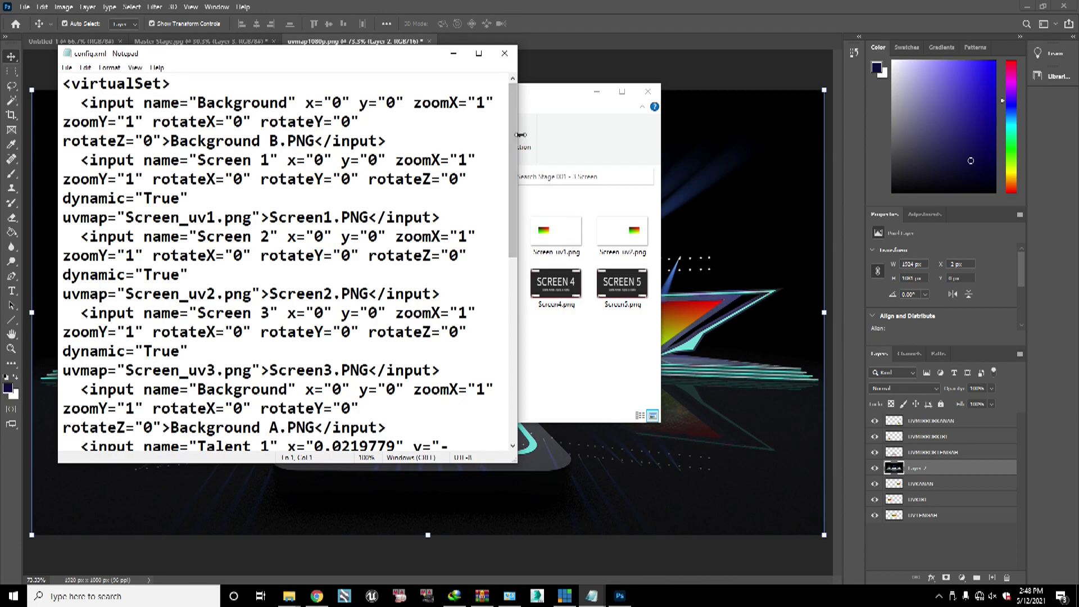
left_click_drag(517, 138, 989, 136)
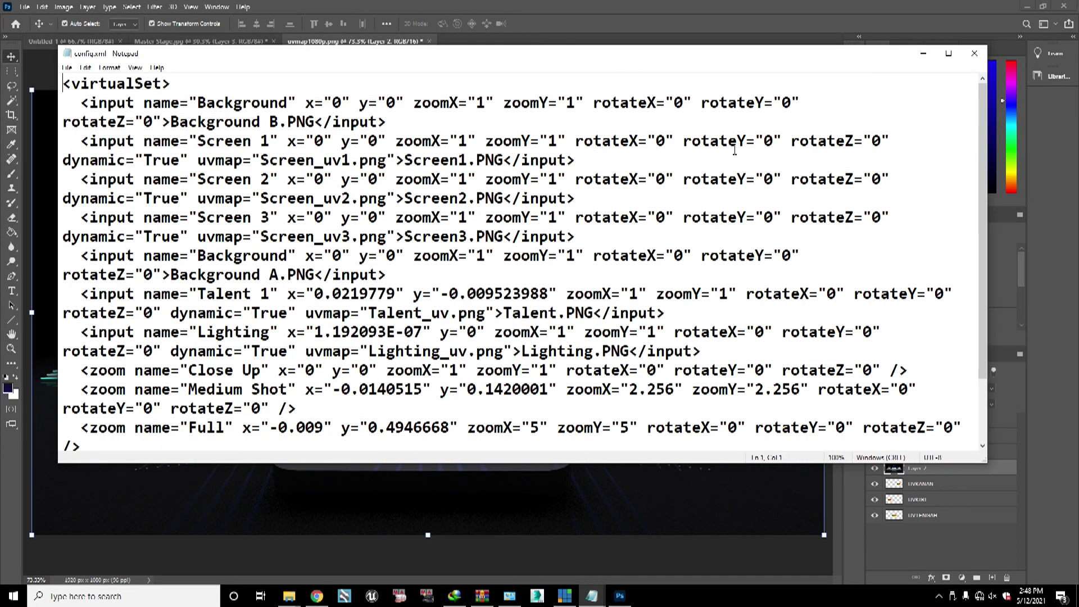
scroll(448, 277, "down", 2)
scroll(438, 299, "up", 2)
left_click_drag(427, 464, 429, 531)
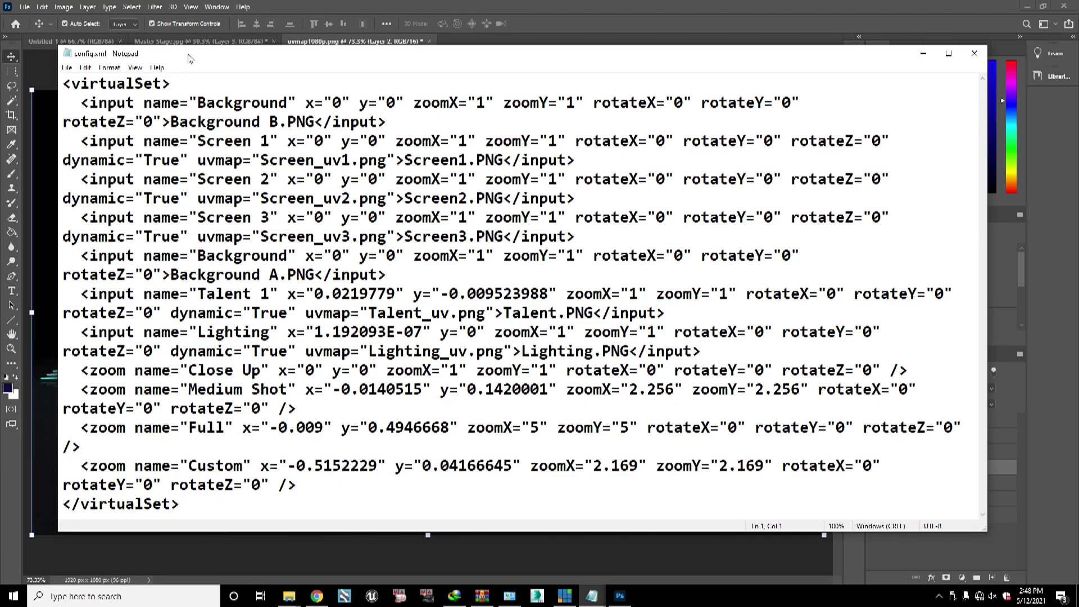
left_click_drag(189, 59, 222, 72)
Step: Examine the first Background and the Screen 1 input entries in config.xml
left_click_drag(111, 117, 440, 133)
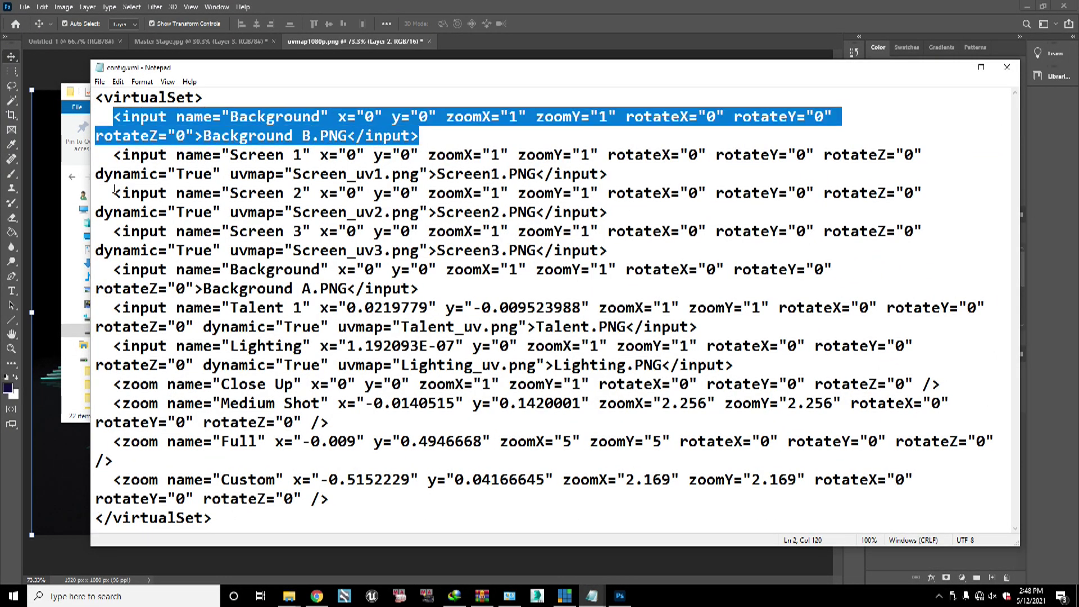
left_click_drag(116, 153, 486, 139)
left_click(610, 177)
left_click(465, 155)
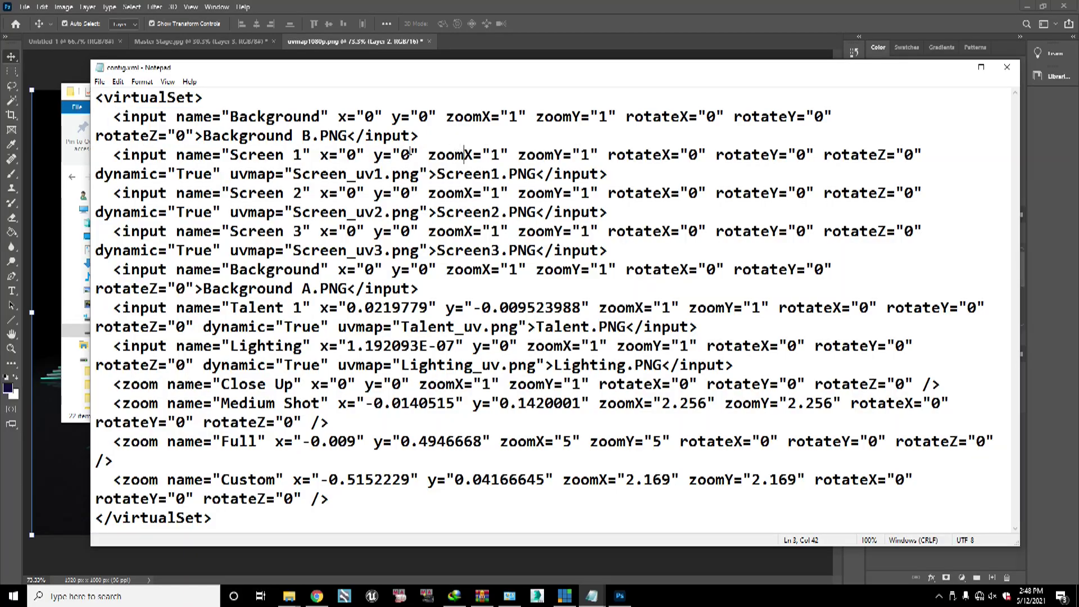
left_click_drag(355, 77, 378, 82)
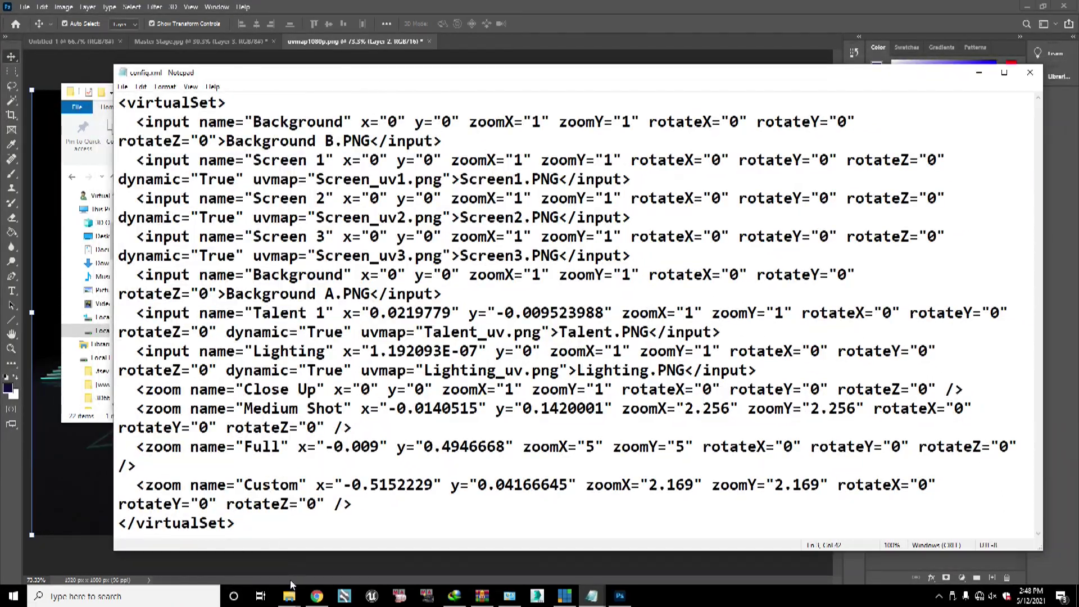
Step: Examine the Background and Screen input names in config.xml against the image files in the Stage 001 - 3 Screen folder
left_click(288, 596)
left_click(240, 562)
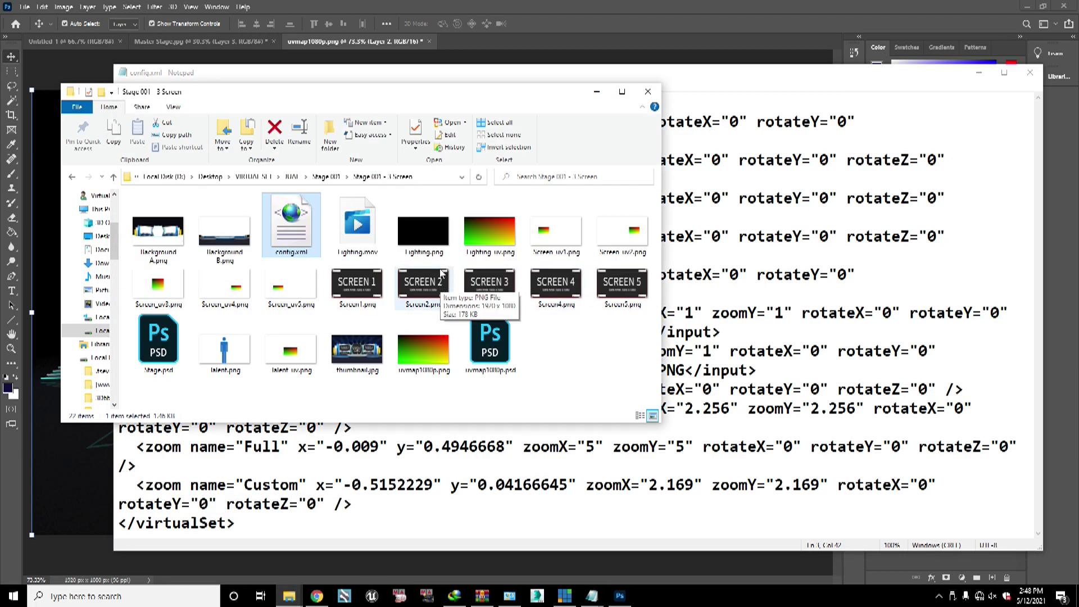
left_click(584, 82)
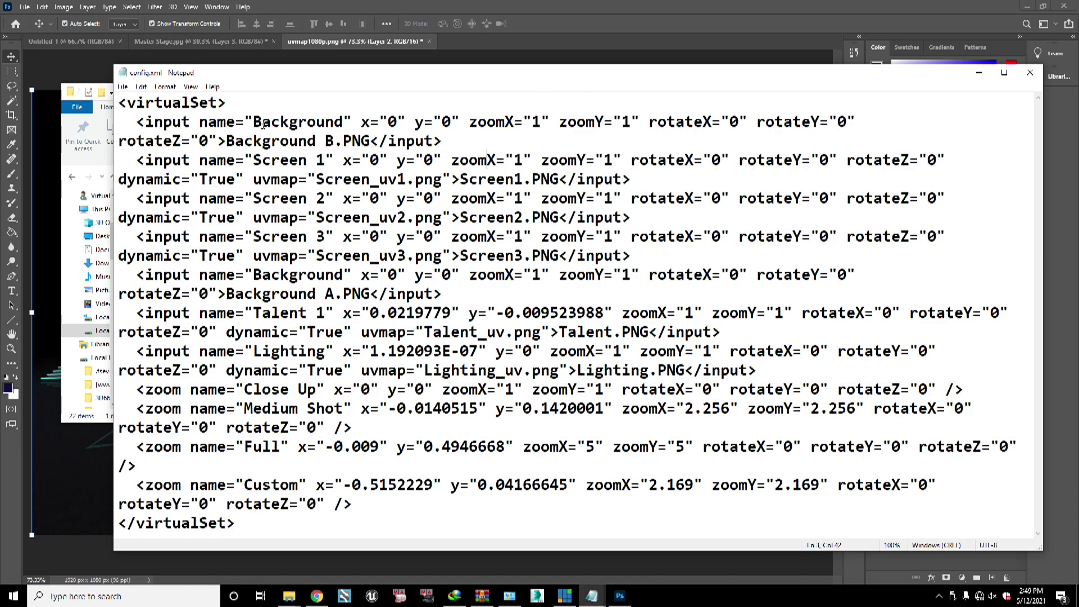
left_click_drag(344, 122, 244, 122)
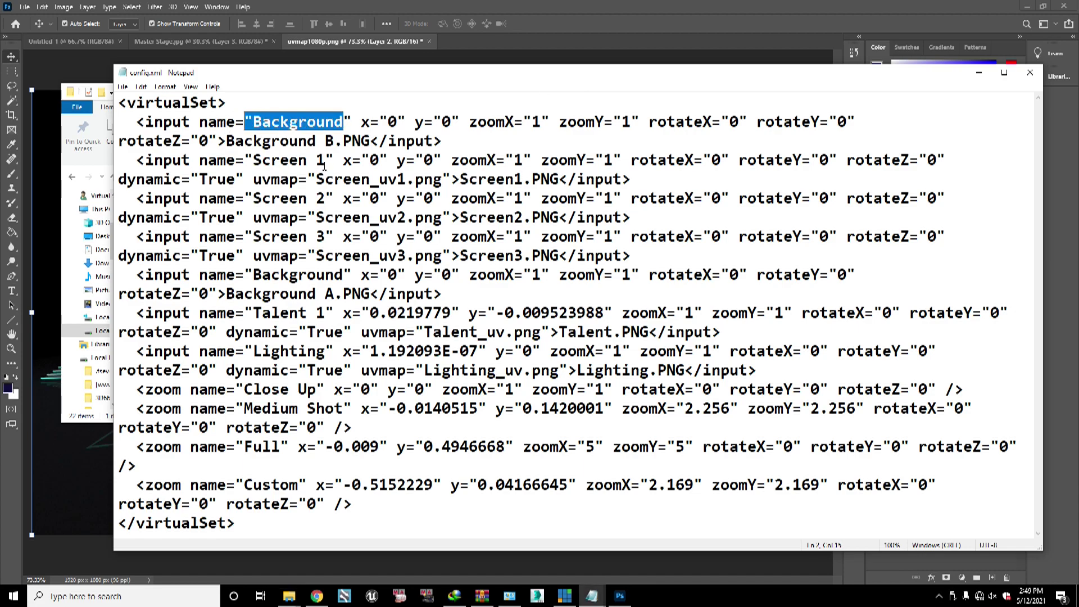
left_click_drag(334, 160, 261, 161)
left_click_drag(326, 198, 315, 199)
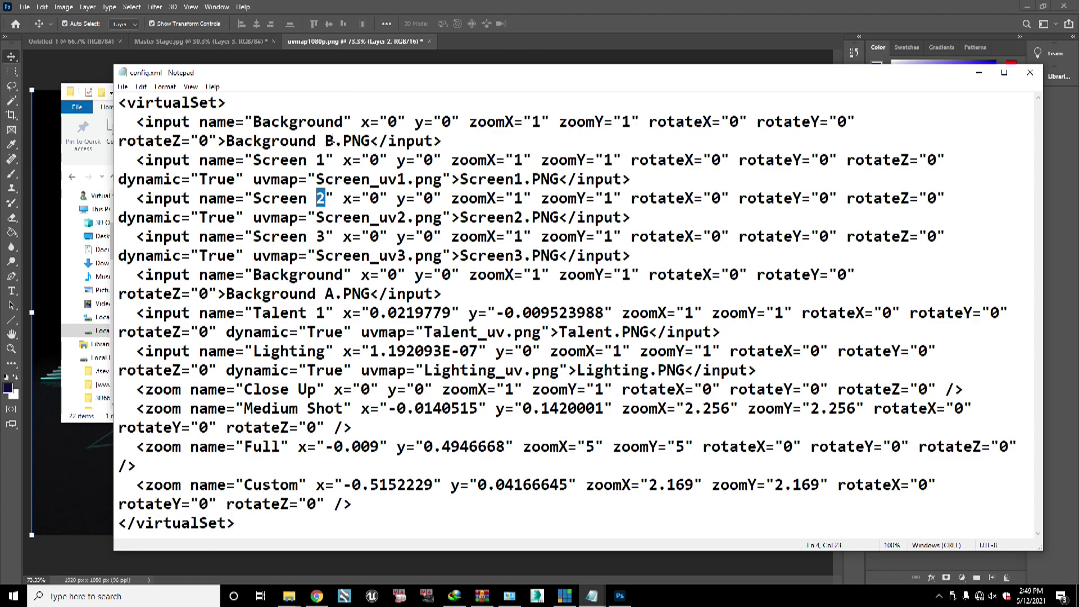
left_click_drag(335, 140, 325, 140)
left_click(326, 293)
Step: Compare the Background A.PNG and Background B.PNG references in config.xml with the background images in the stage folder
mouse_move(289, 596)
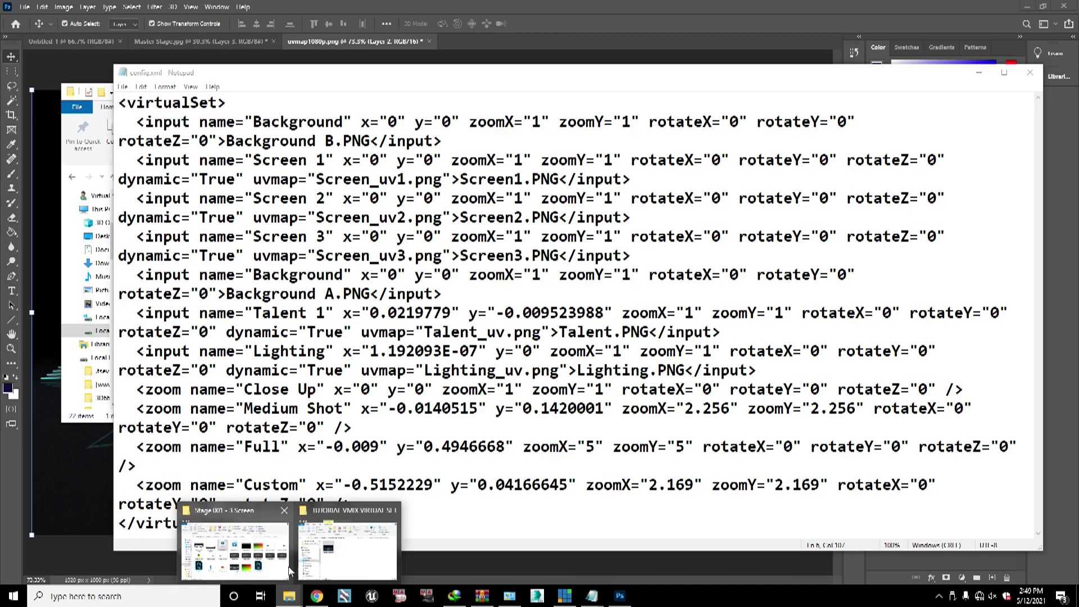
left_click(227, 555)
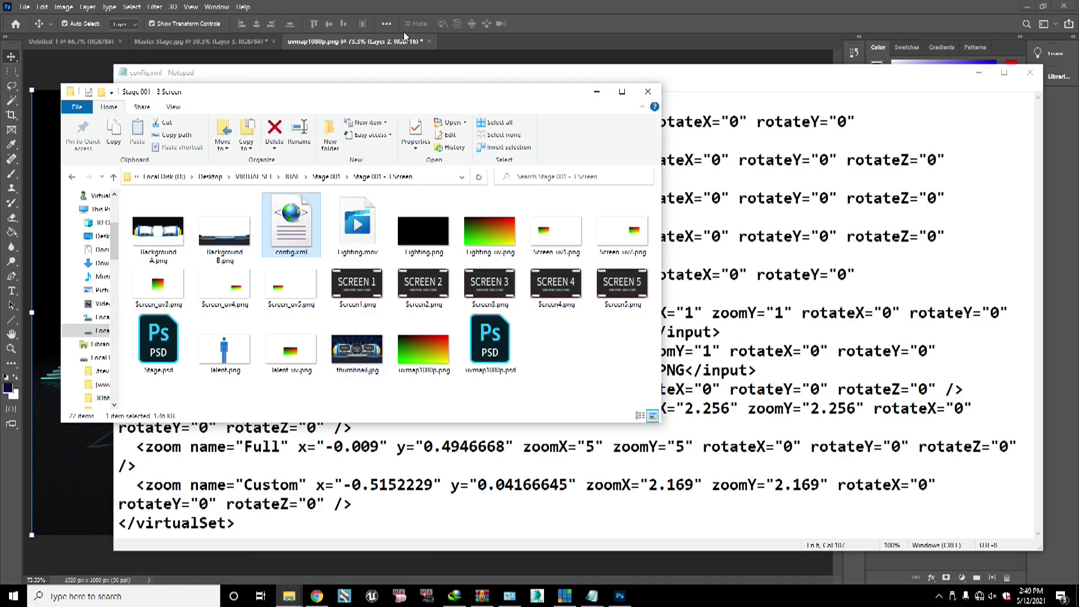
left_click(376, 83)
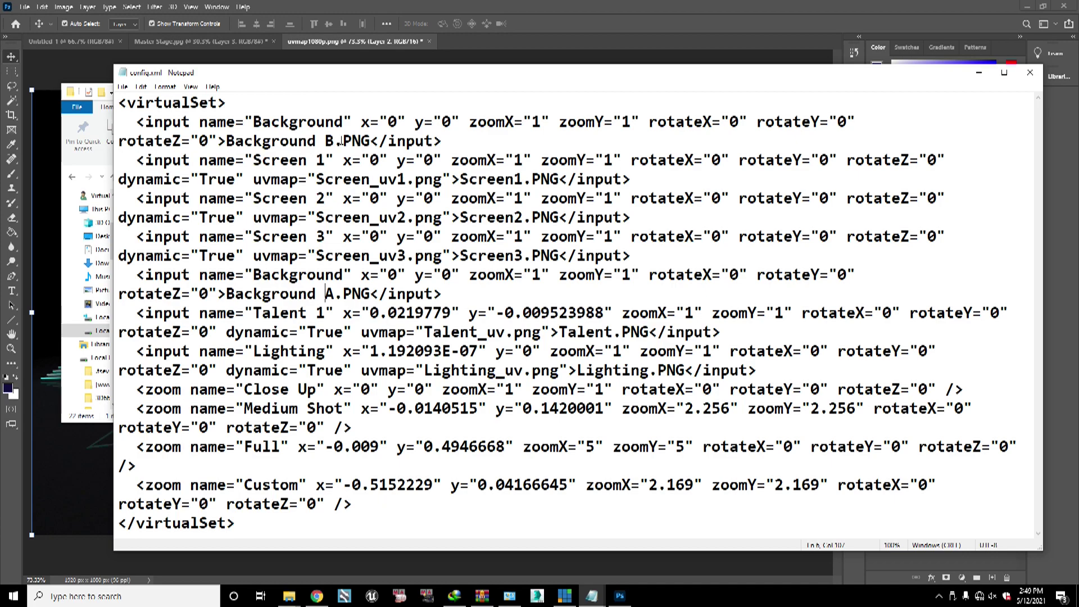
left_click_drag(327, 295, 336, 293)
double_click(329, 141)
Step: Rearrange the config.xml and File Explorer windows, widen Explorer's folder tree, and open the TUTORIAL VMIX VIRTUAL SET folder on the Desktop
left_click_drag(321, 72, 357, 67)
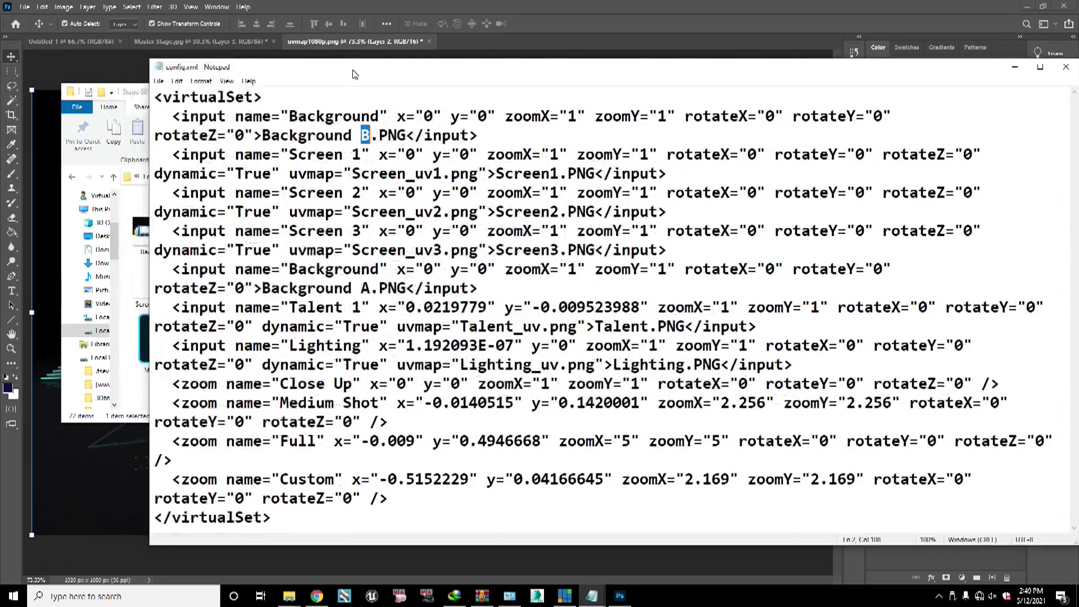
left_click(141, 92)
left_click_drag(141, 93, 447, 94)
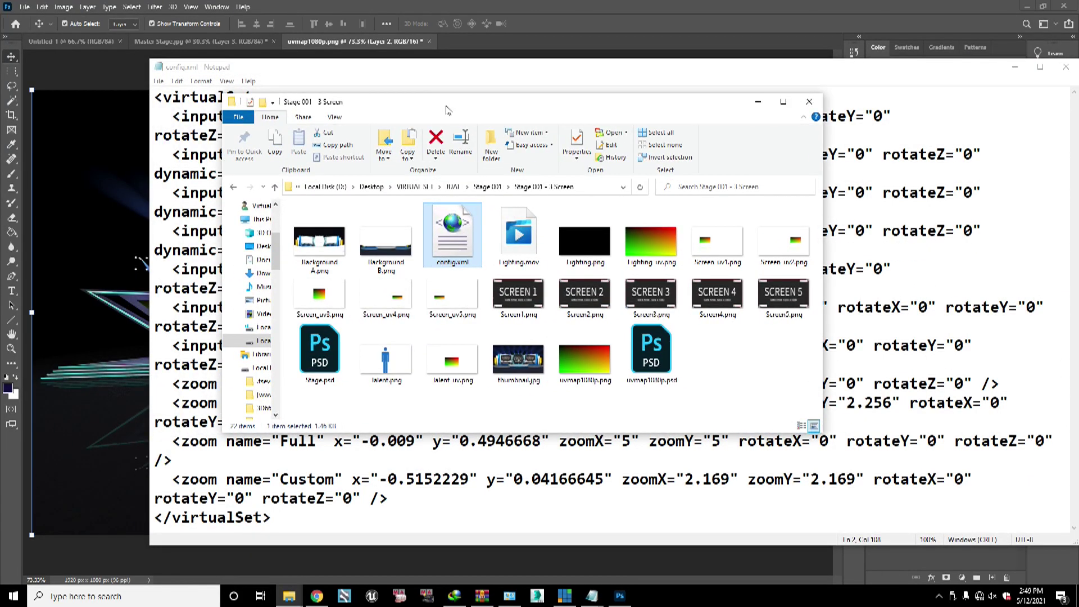
left_click_drag(279, 289, 340, 287)
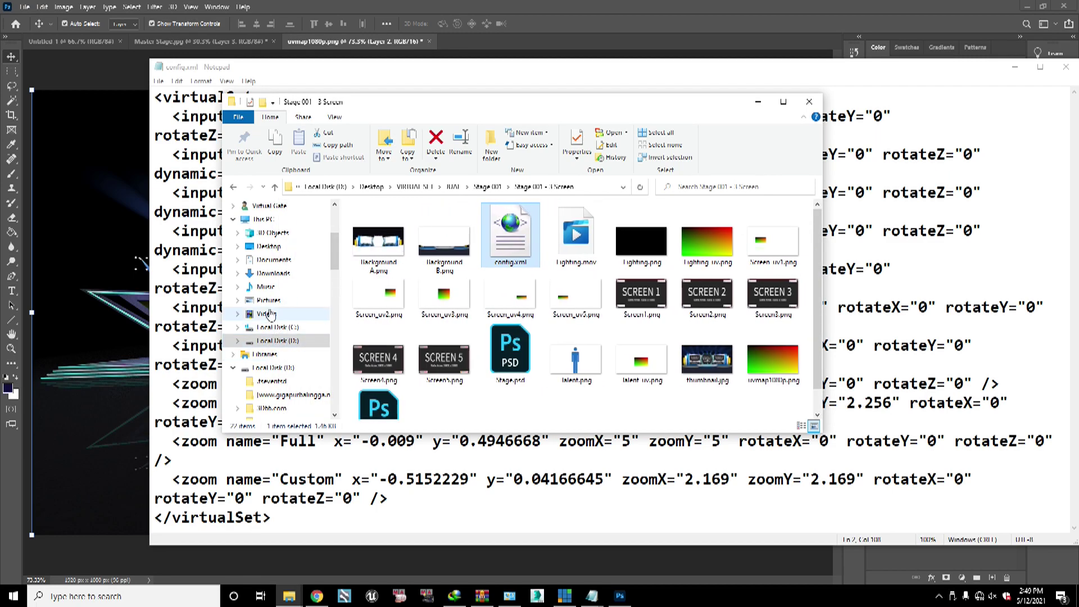
left_click(270, 246)
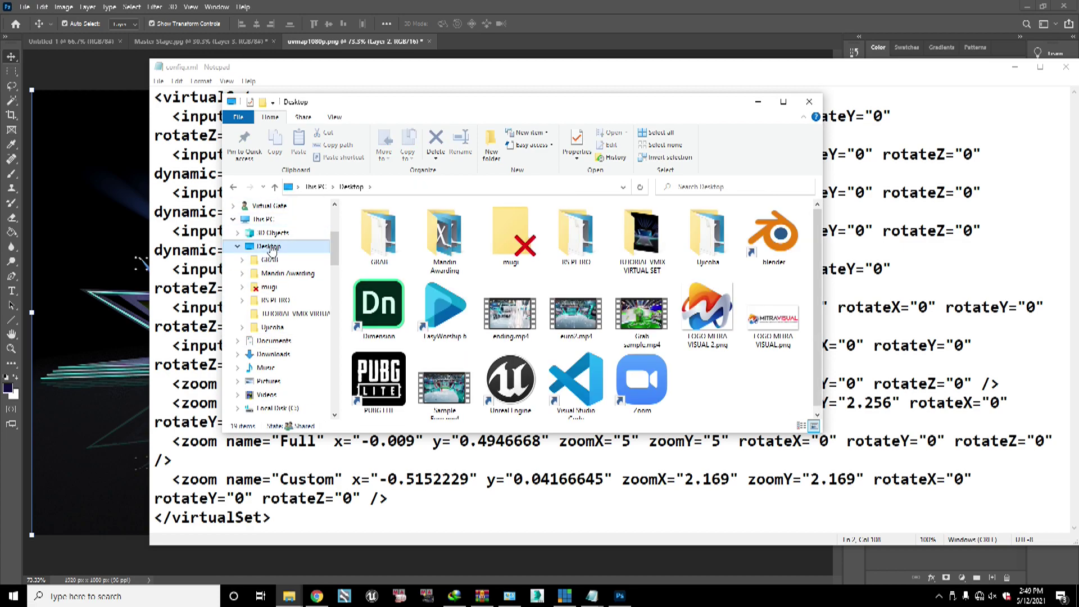
double_click(647, 251)
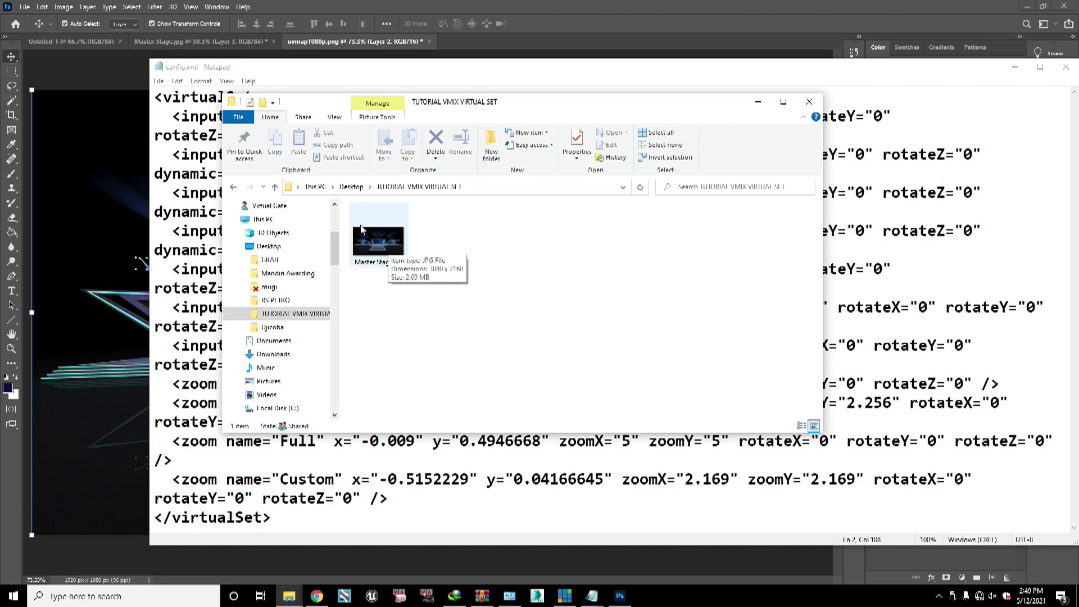
Step: Minimize config.xml and place the two TUTORIAL VMIX VIRTUAL SET folder windows so both can be seen
left_click(776, 76)
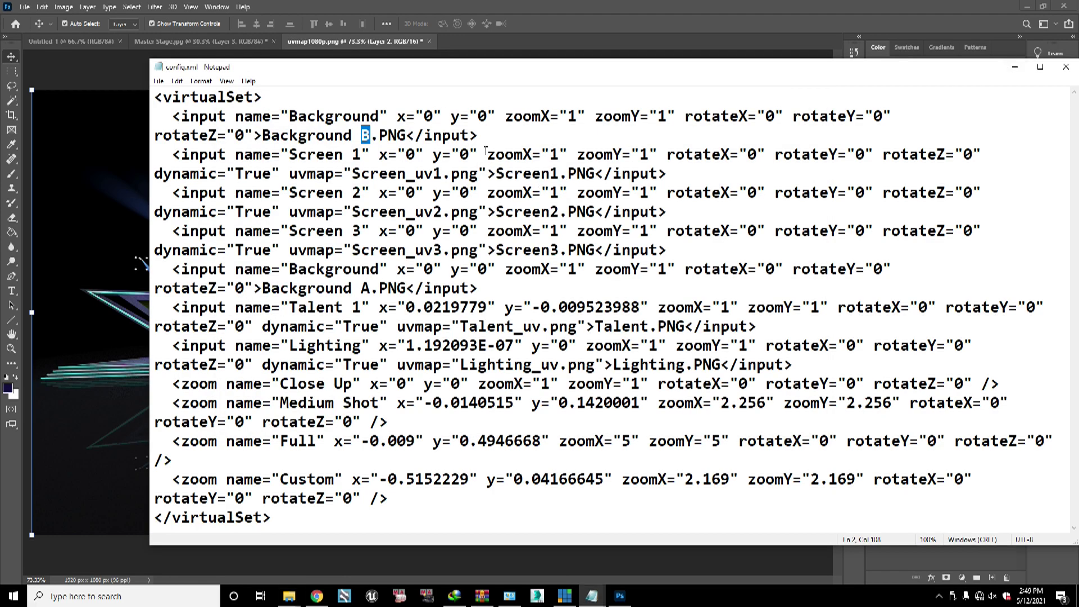
left_click(1014, 67)
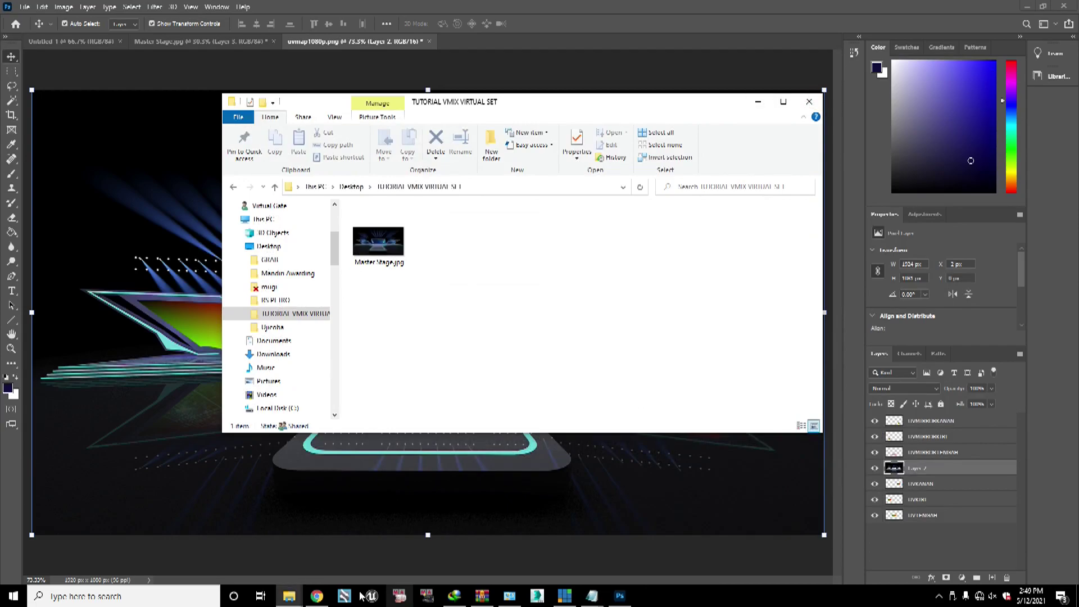
left_click(289, 595)
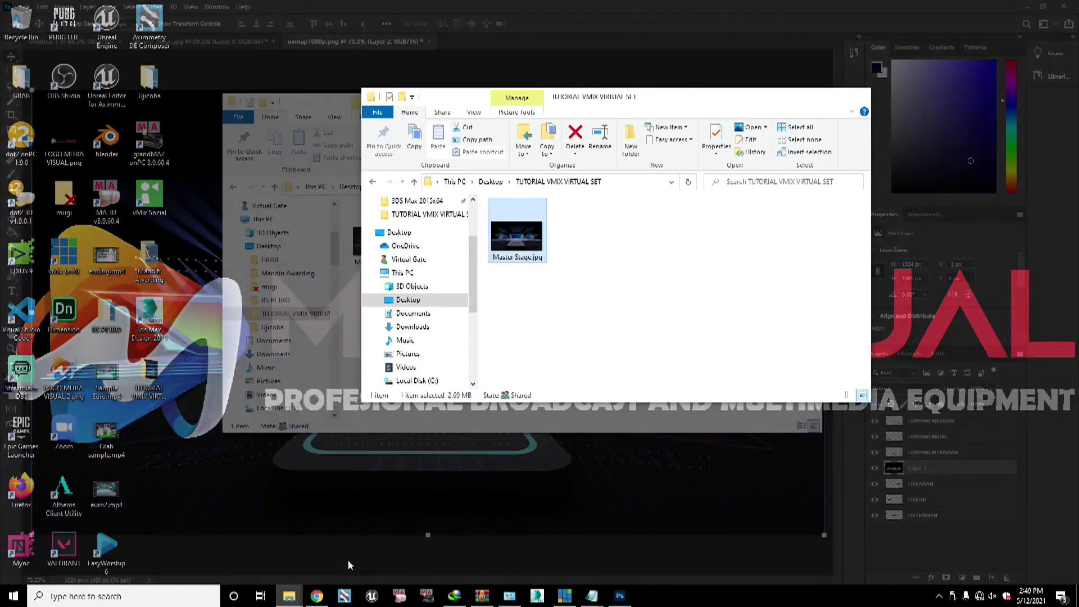
left_click(348, 559)
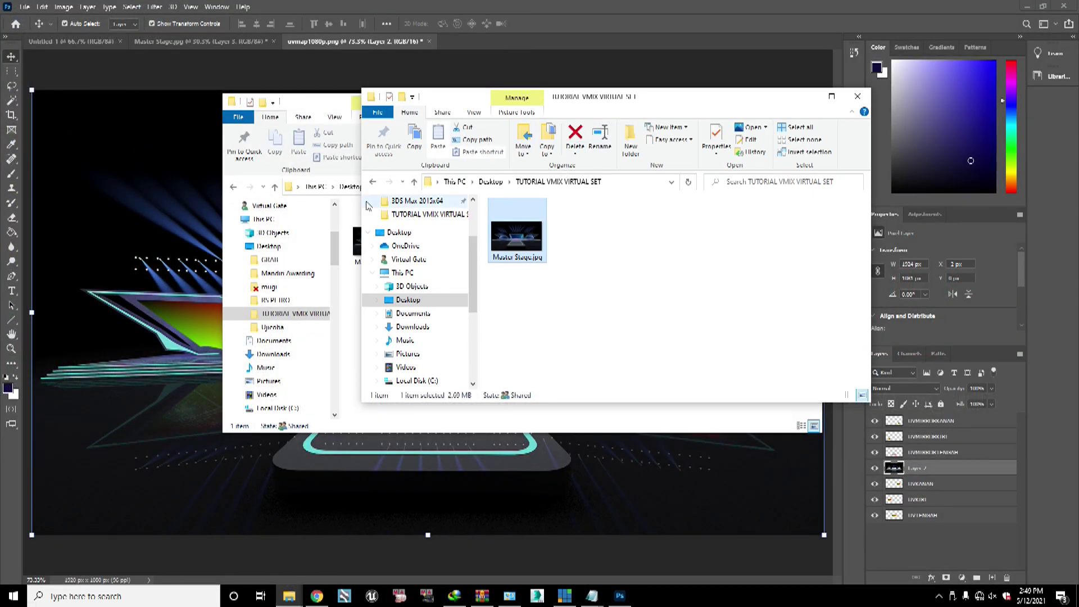
left_click_drag(454, 99, 544, 165)
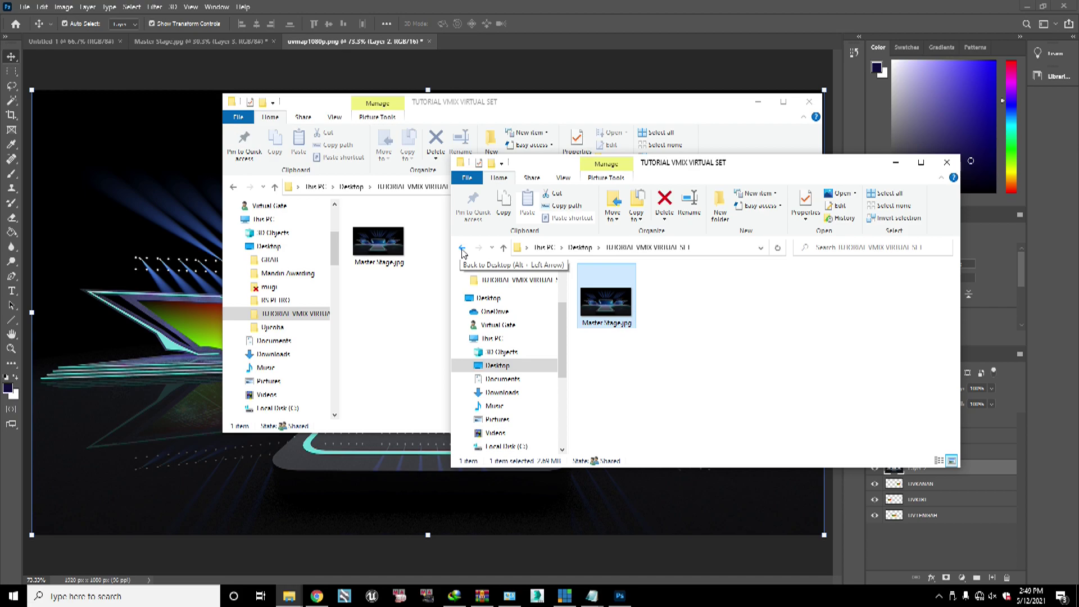
left_click(419, 304)
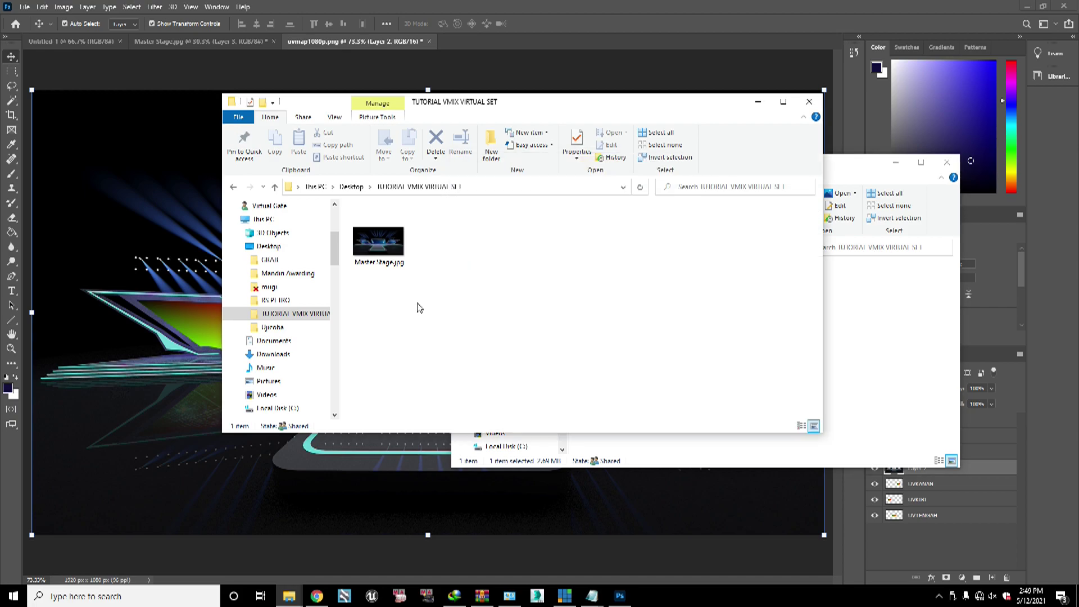
Step: Switch to the Master Stage.jpg document in Photoshop, hide Layer 3, and show Layer 0 with the stage's upper half
left_click(200, 75)
left_click(199, 42)
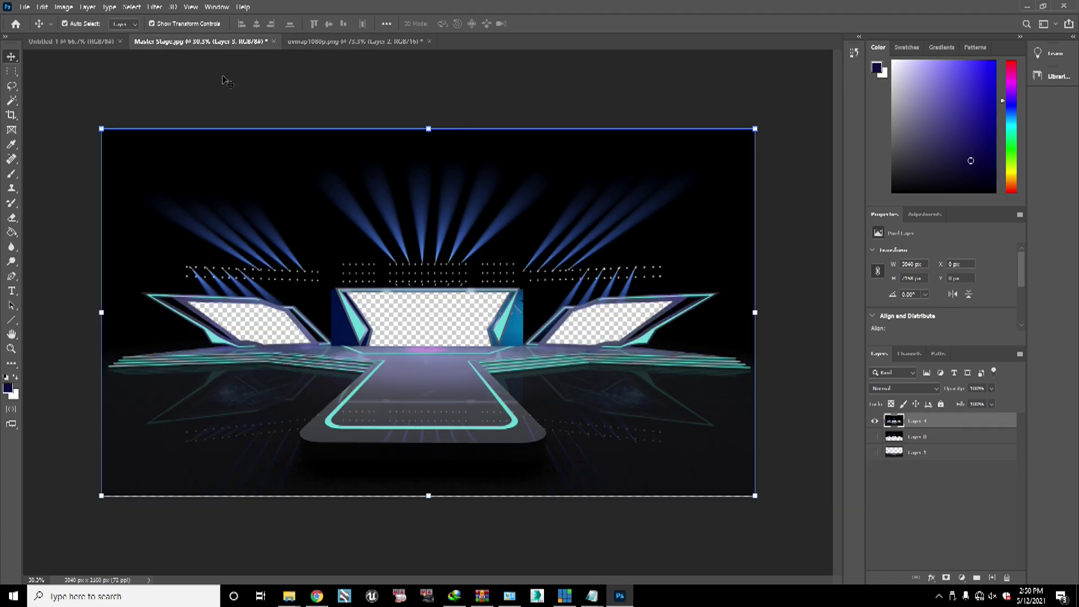
left_click(875, 421)
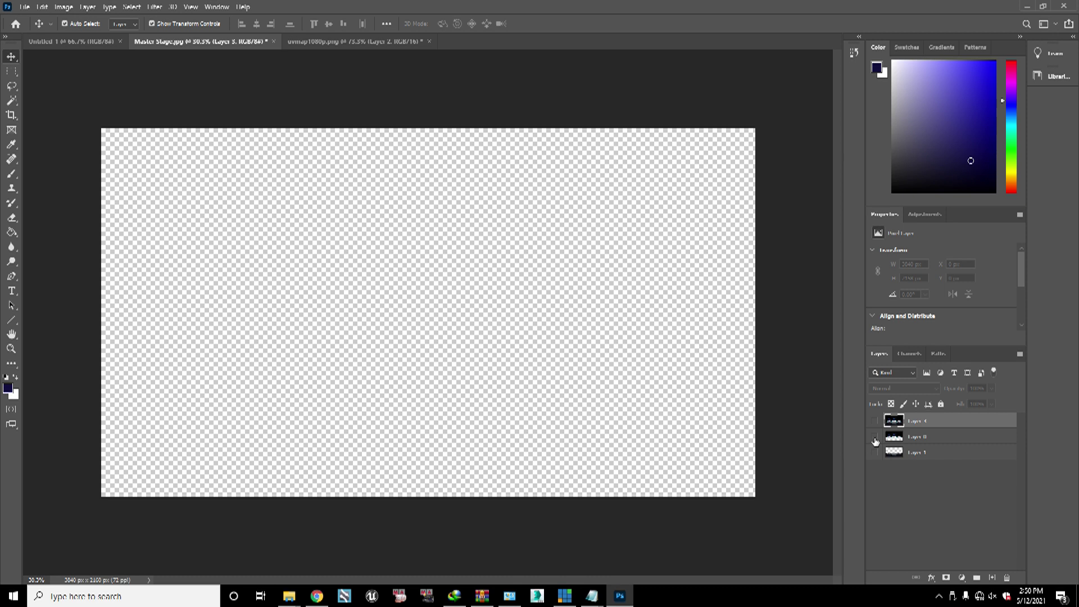
left_click(875, 438)
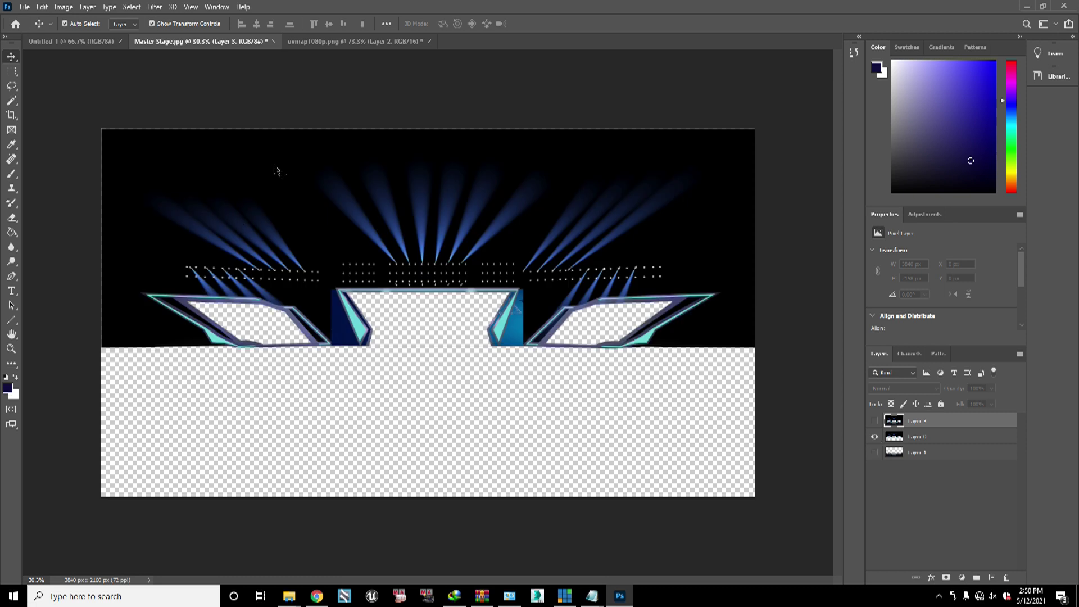
Step: Start saving the Master Stage document under a new name on the computer, and disable the save-location prompt for future saves
left_click(25, 7)
left_click(55, 142)
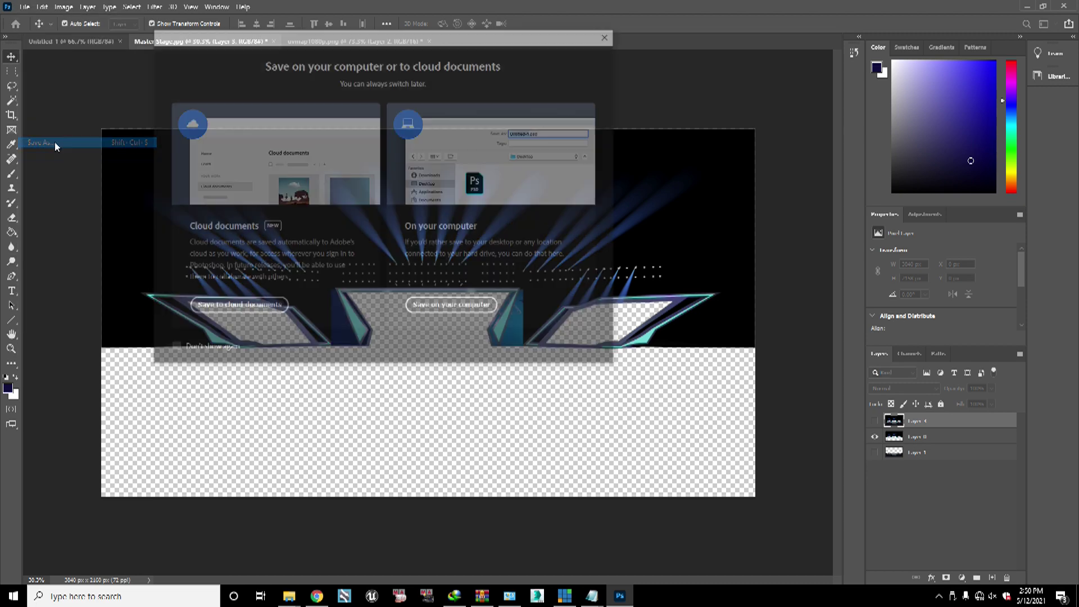
left_click(172, 349)
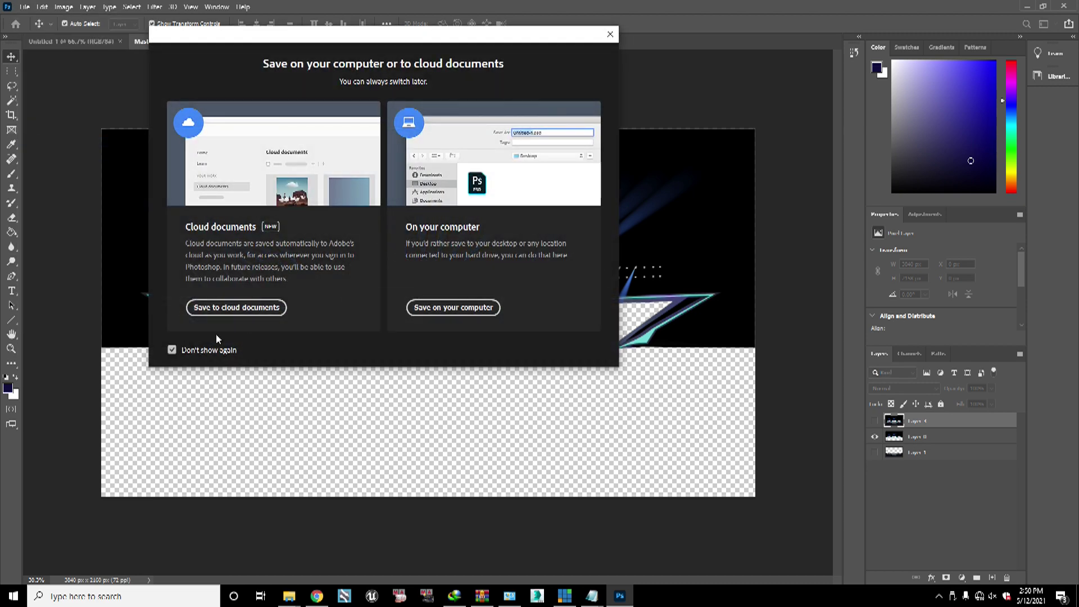
left_click(450, 308)
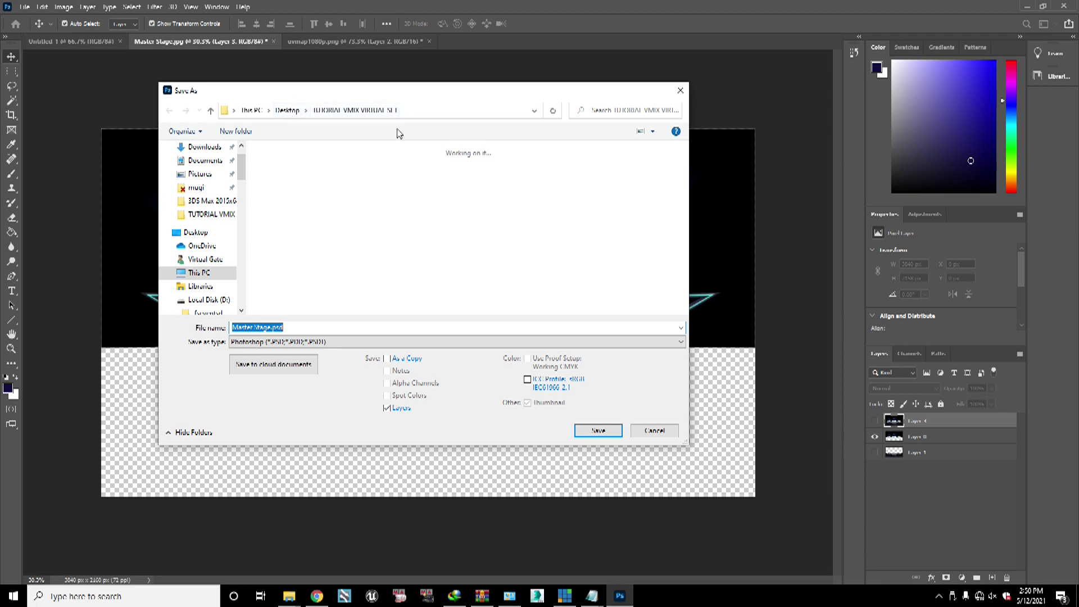
Step: Save the upper half of the stage as a PNG named BACKGROUND A in the TUTORIAL VMIX VIRTUAL SET folder
left_click(343, 347)
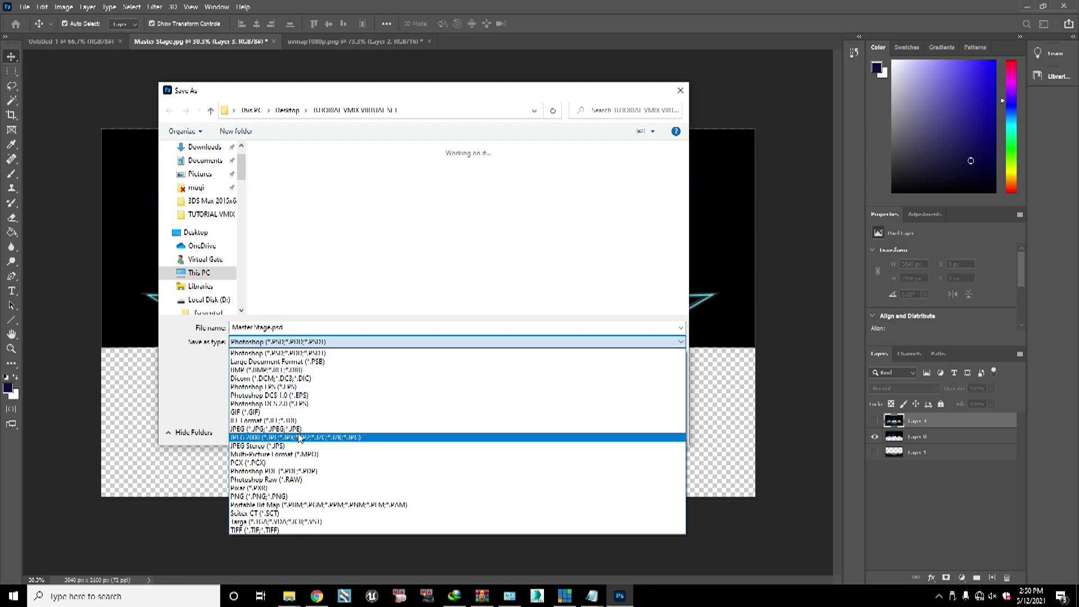
left_click(279, 497)
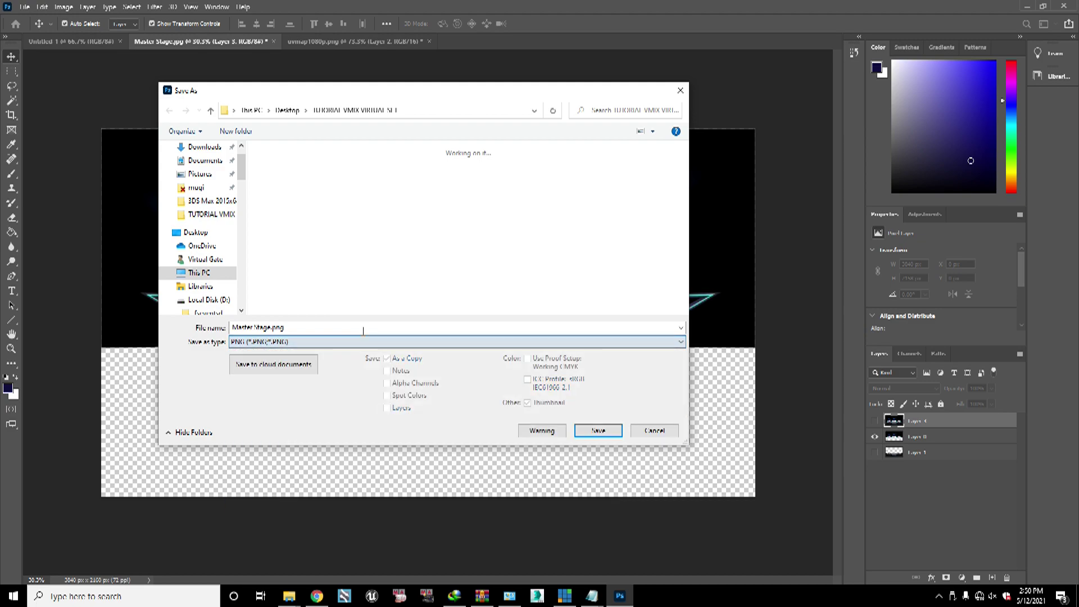
left_click(271, 327)
left_click(262, 327)
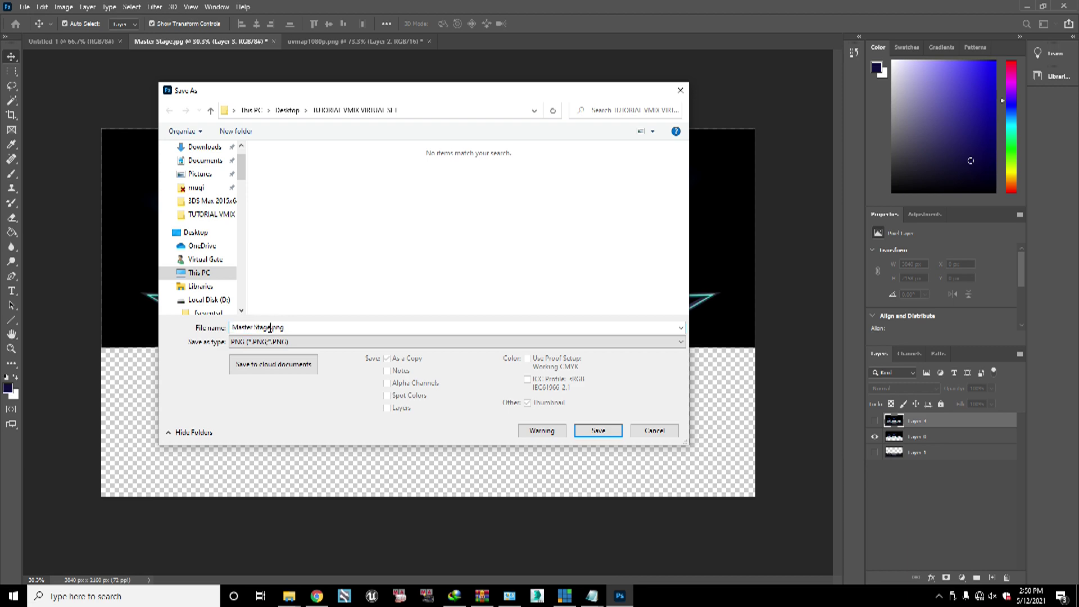
left_click_drag(270, 327, 225, 328)
type("a")
type("BAC")
type("KGROUN")
key("BackSpace")
type("NDA")
key("BackSpace")
type("A")
left_click(597, 435)
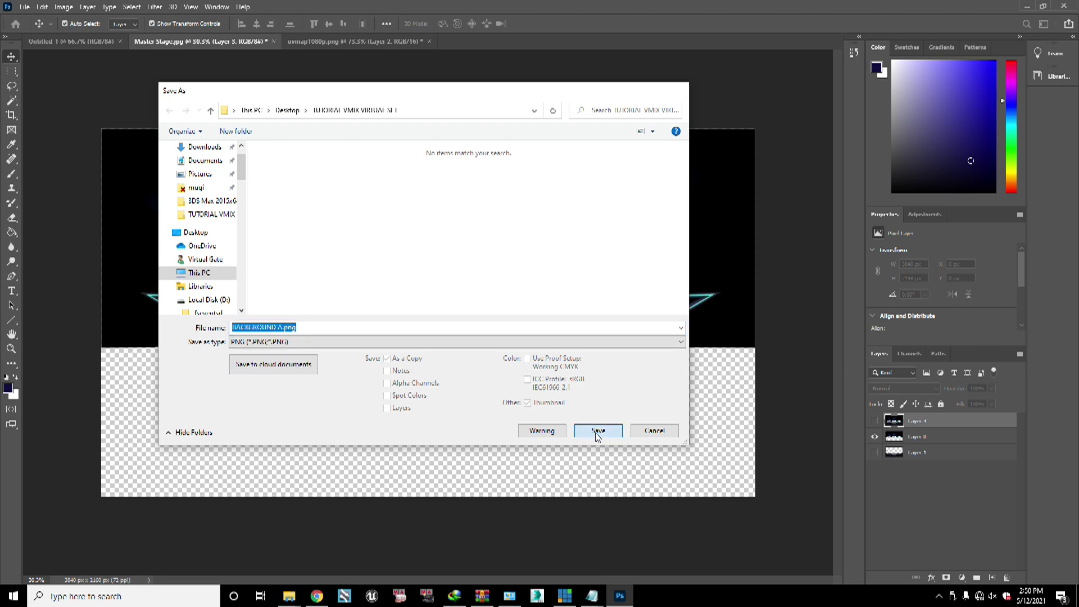
left_click(593, 177)
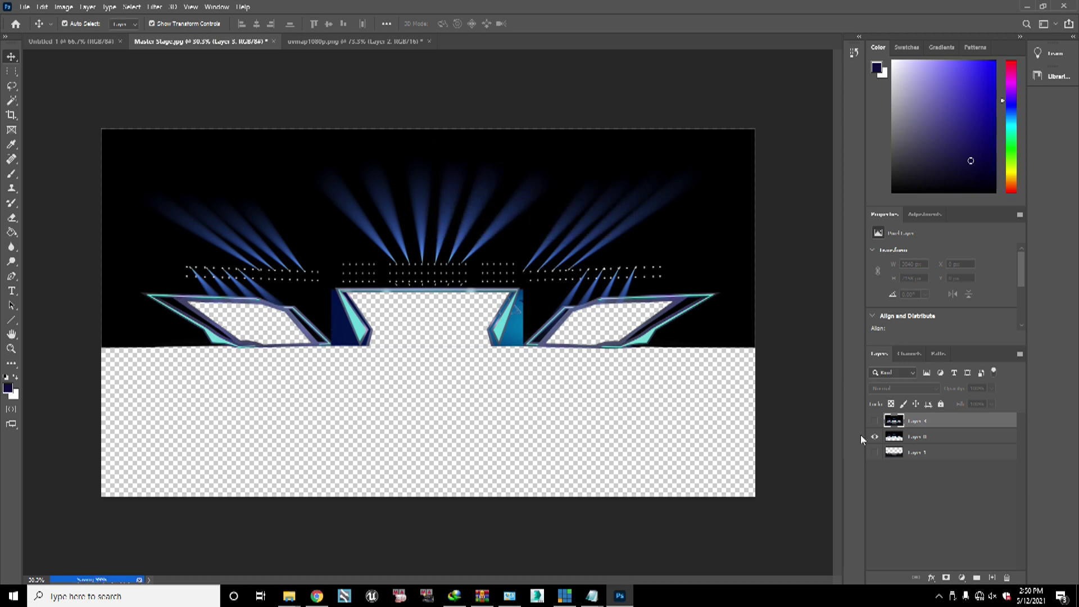
Step: Hide Layer 0, show Layer 1, and save the stage floor as a PNG named BACKGROUND B in the TUTORIAL VMIX VIRTUAL SET folder
left_click(874, 437)
left_click(875, 453)
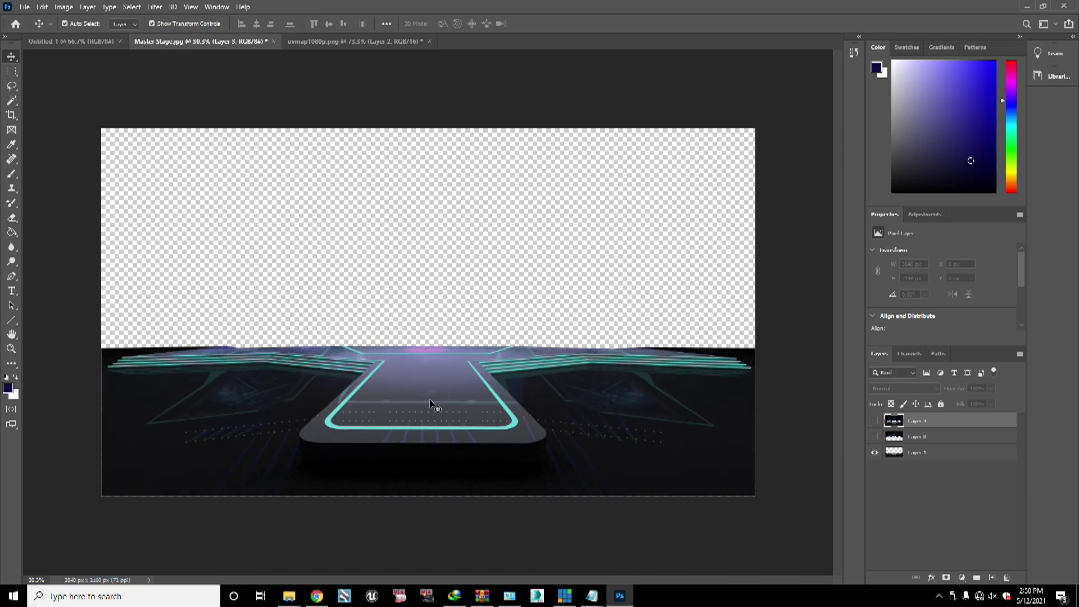
left_click(25, 7)
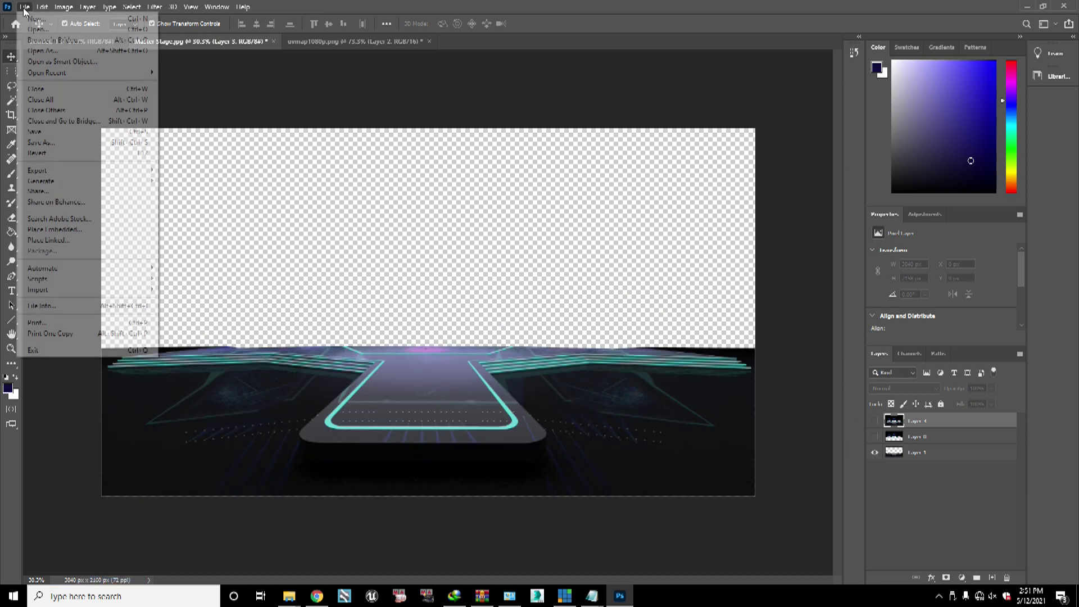
left_click(51, 142)
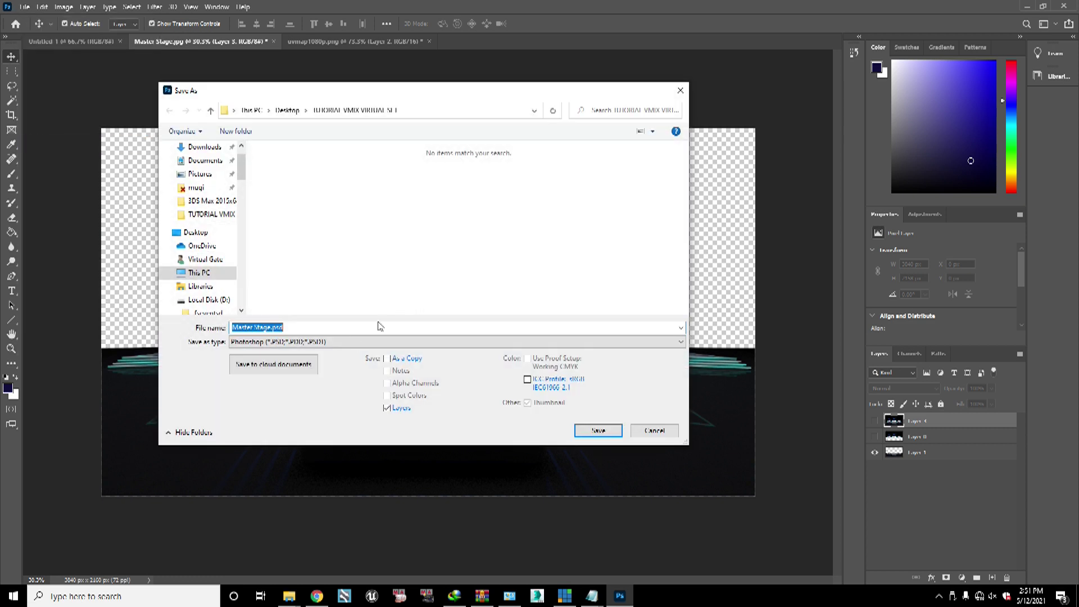
left_click(292, 342)
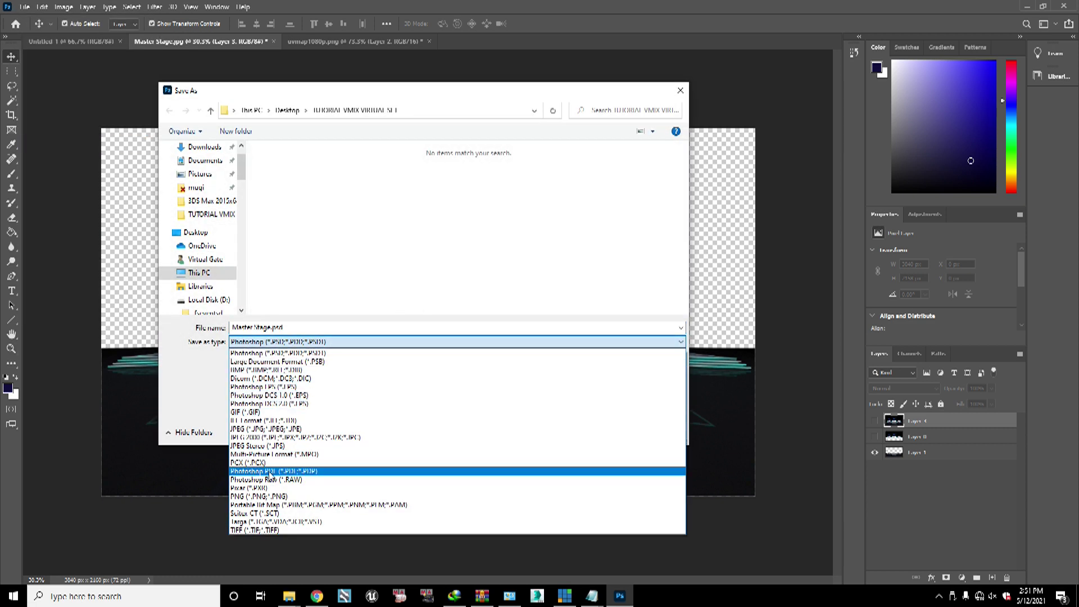
left_click(264, 496)
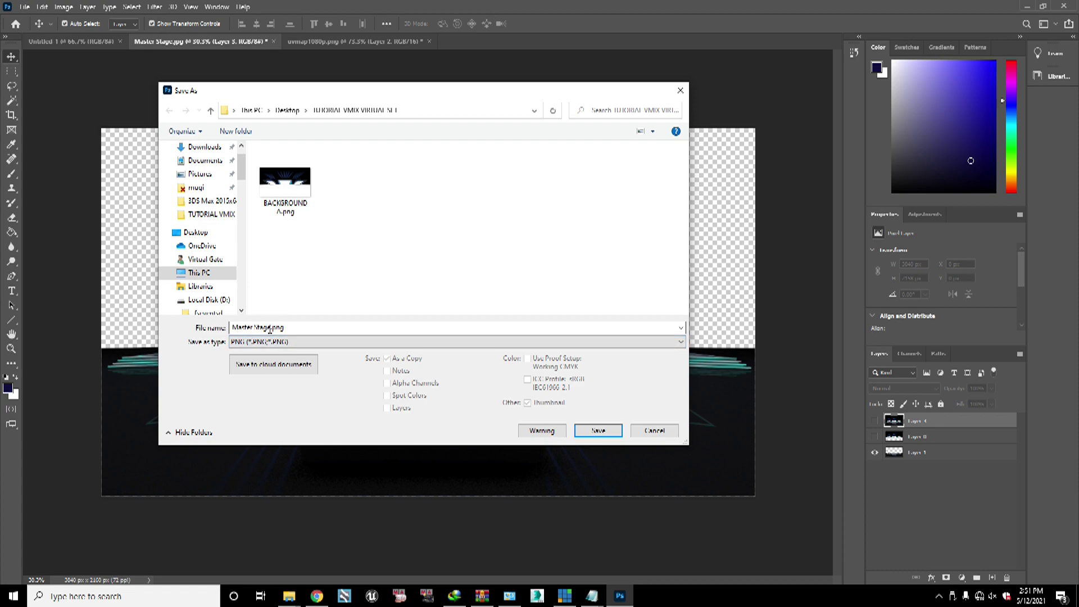
left_click(271, 328)
left_click_drag(272, 329, 230, 329)
type("BACKGROUND B")
left_click(596, 433)
left_click(593, 178)
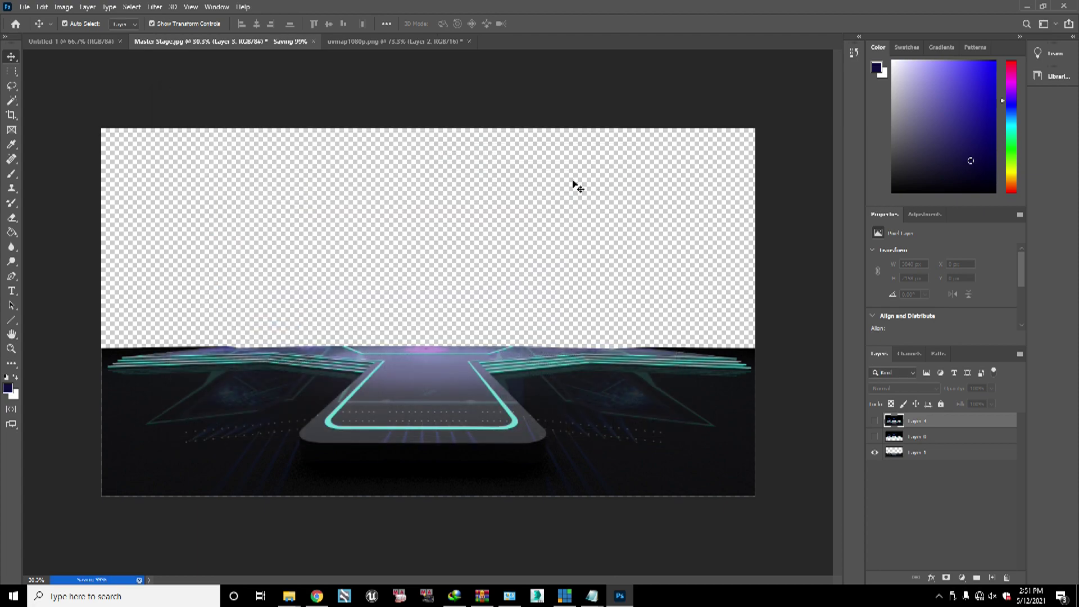
Step: Compare the stage's upper half and floor by toggling Layer 0 and Layer 1, leaving both hidden
left_click(875, 439)
left_click(875, 452)
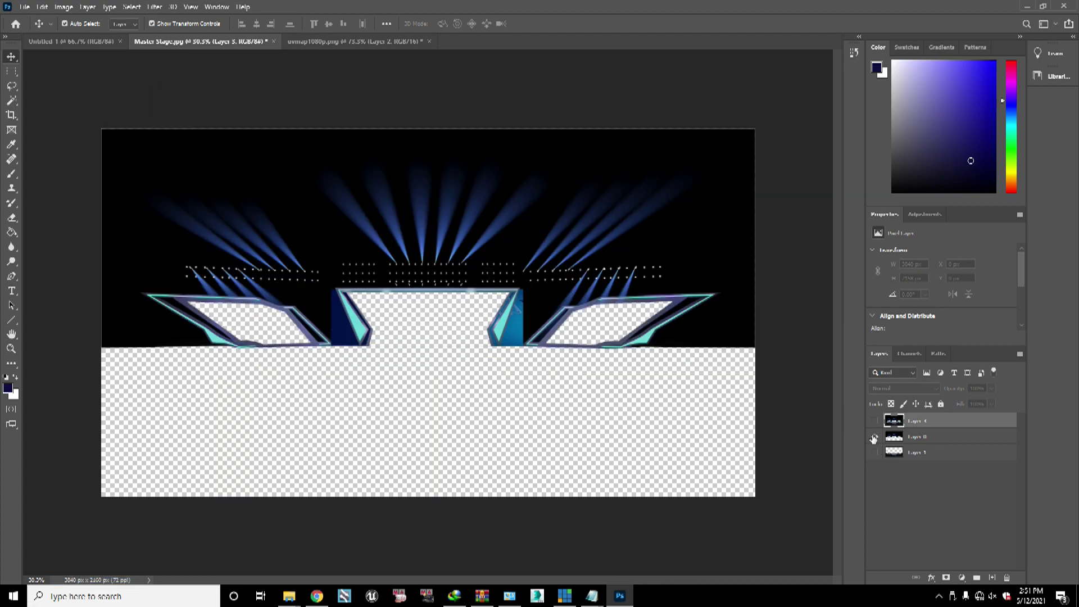
left_click(875, 437)
left_click(875, 453)
left_click(875, 436)
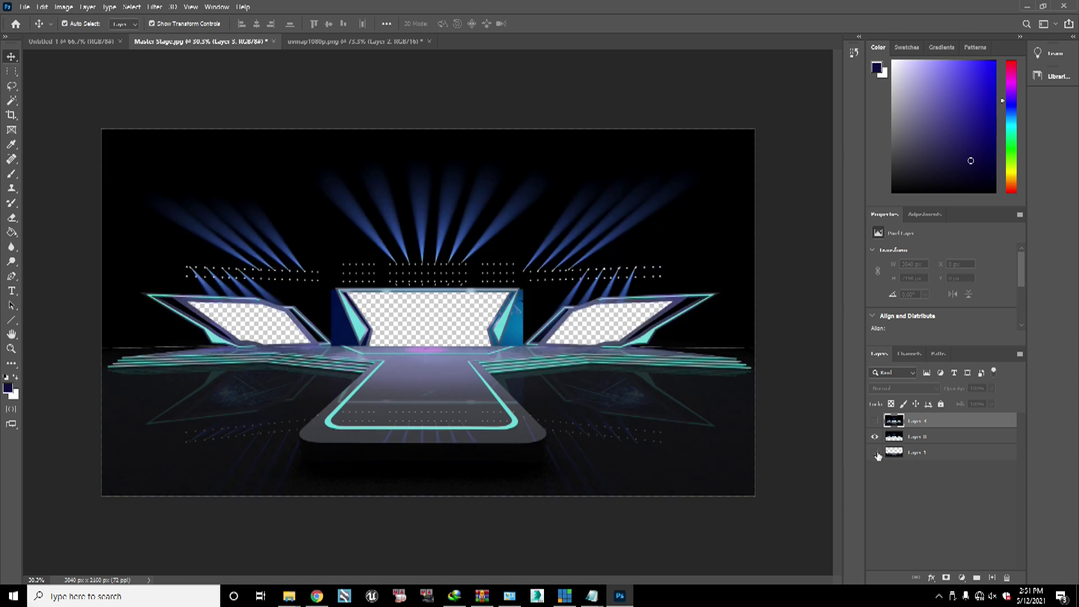
left_click(875, 453)
left_click(875, 436)
left_click(875, 453)
left_click(875, 436)
left_click(874, 452)
left_click(875, 437)
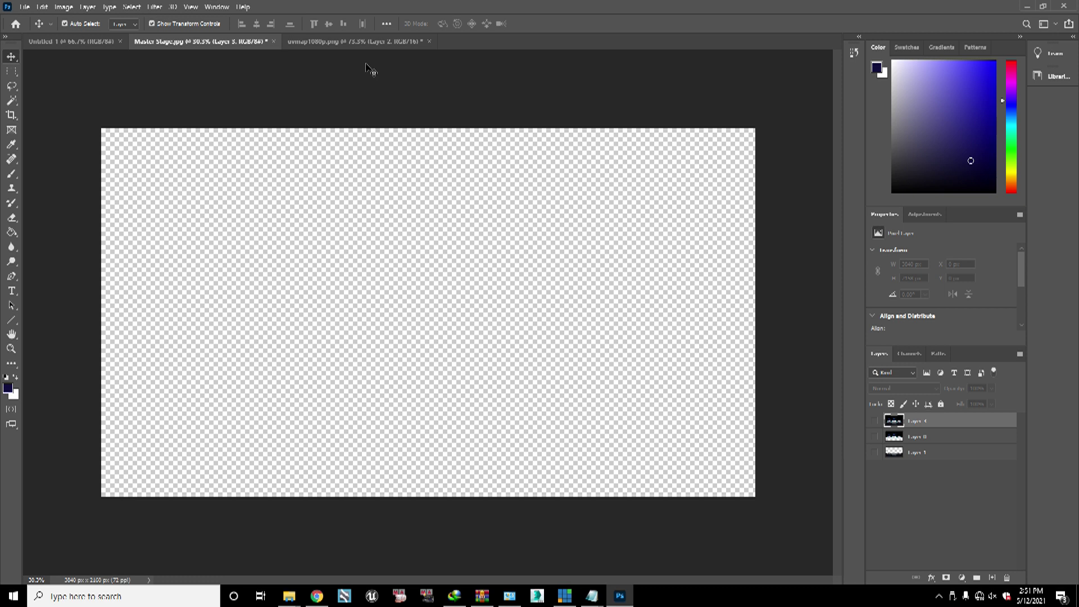
Step: Switch to the uvmap1080p.png document and hide Layer 2, the stage reference image
left_click(351, 42)
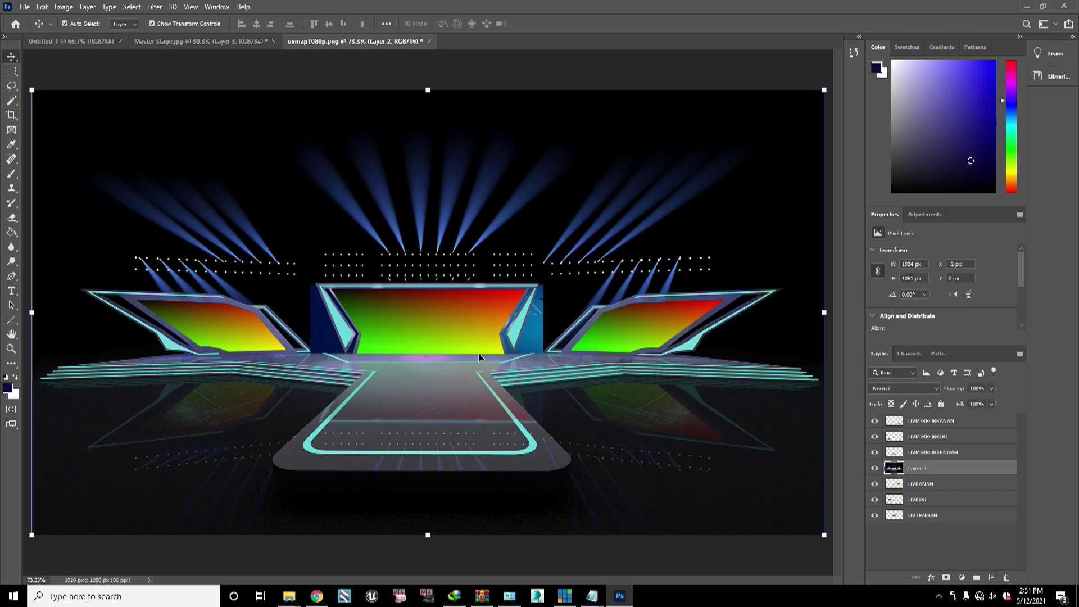
left_click(875, 468)
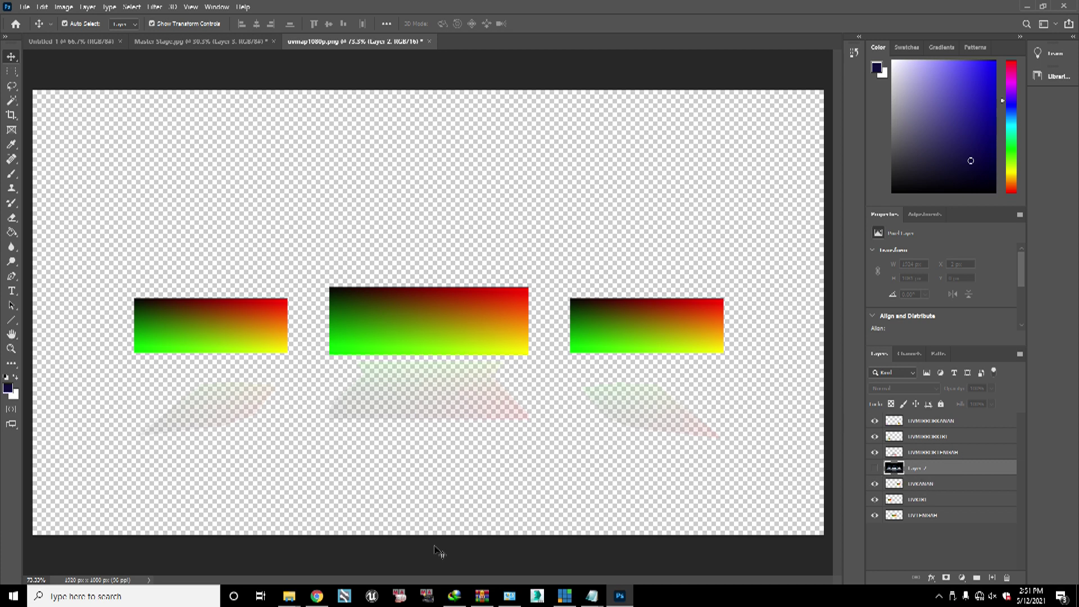
Step: Switch to File Explorer and open the VIRTUAL SET folder inside the Desktop folder on Local Disk (D:)
mouse_move(290, 595)
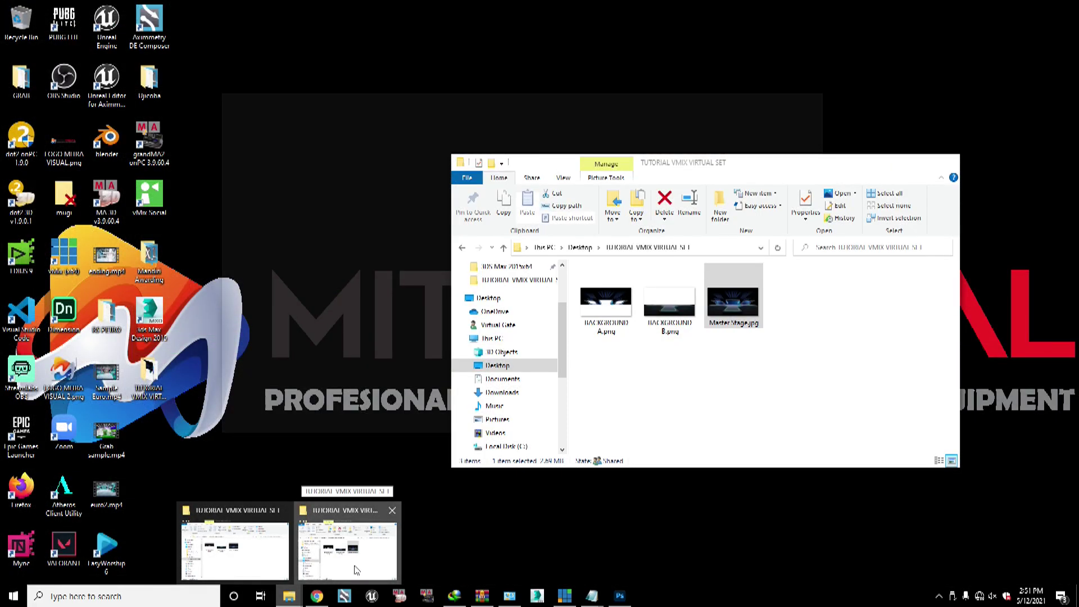
left_click(359, 566)
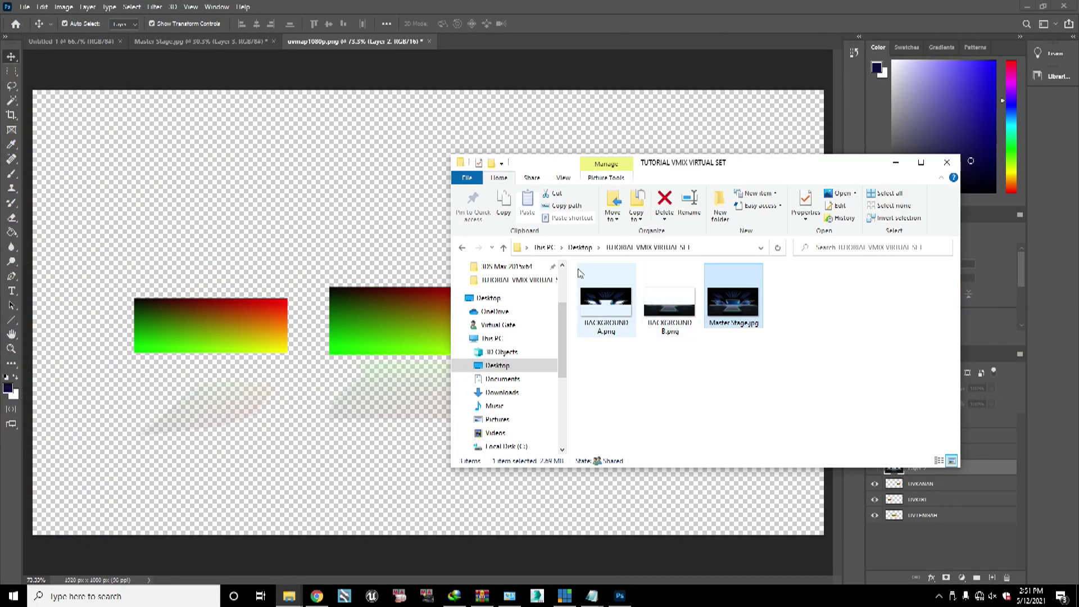
scroll(526, 438, "down", 1)
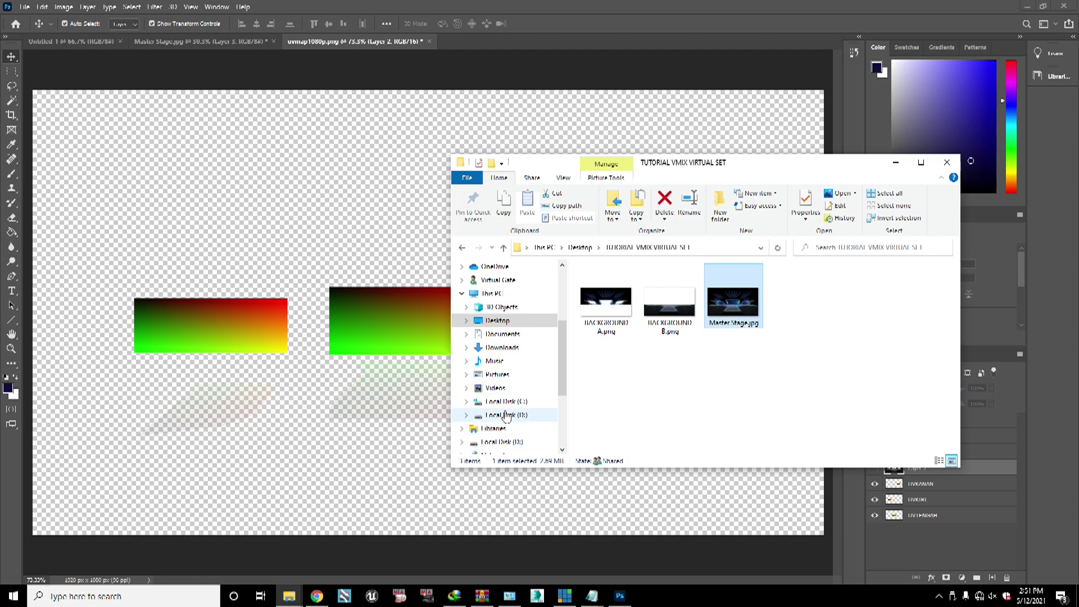
left_click(462, 248)
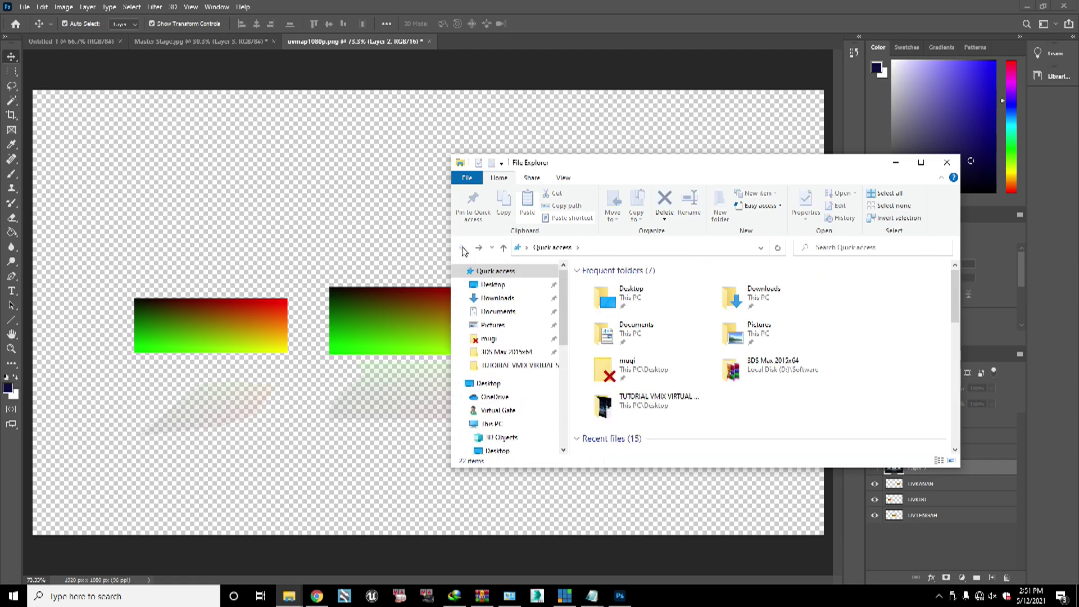
scroll(504, 444, "down", 4)
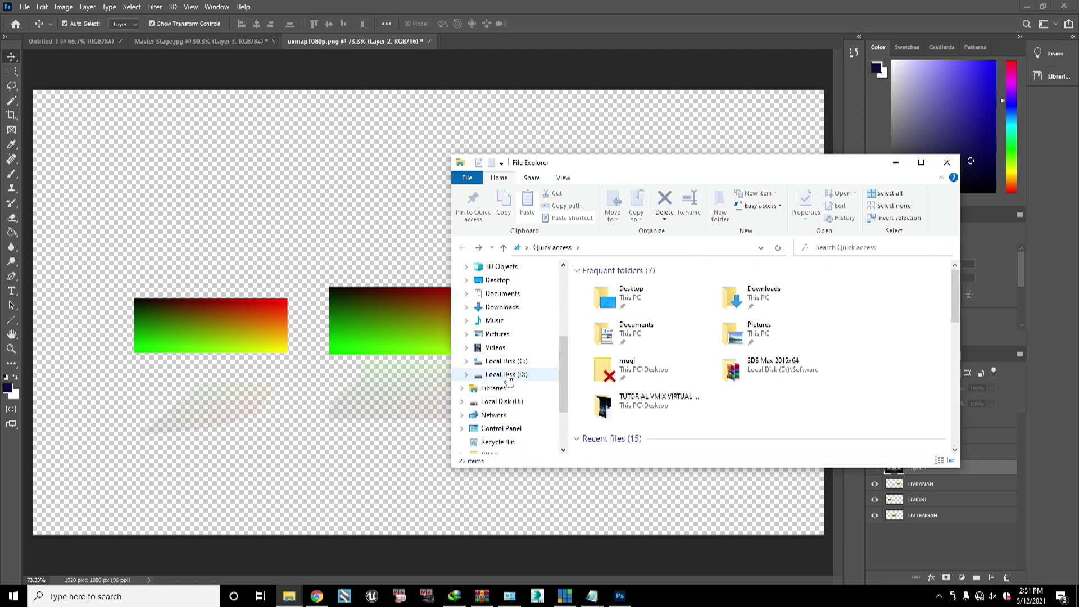
left_click(506, 375)
scroll(690, 379, "down", 2)
scroll(690, 379, "down", 4)
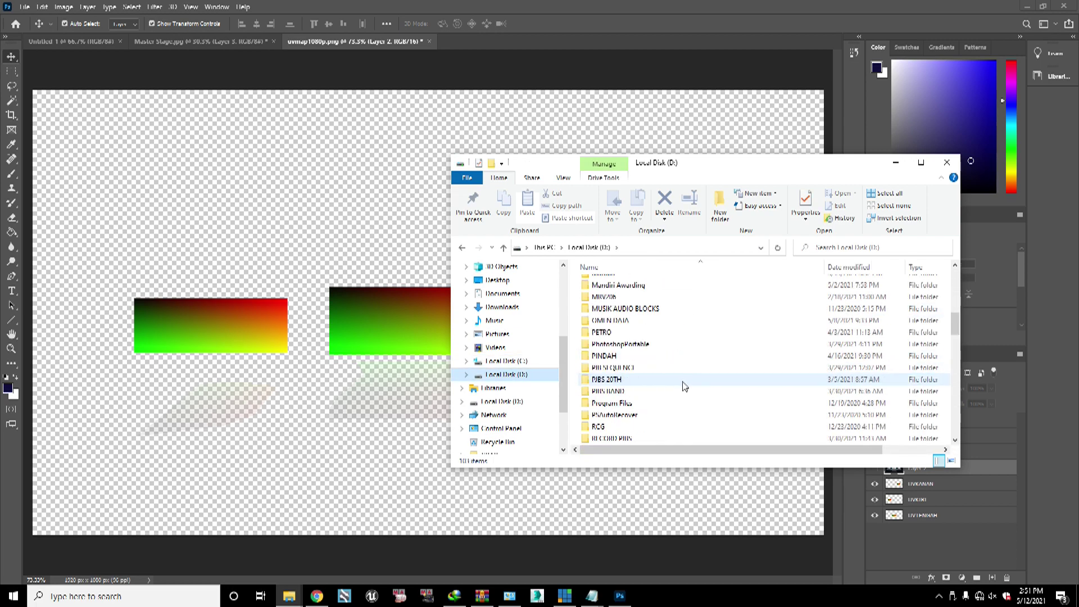
scroll(668, 390, "down", 1)
scroll(667, 390, "up", 5)
double_click(604, 292)
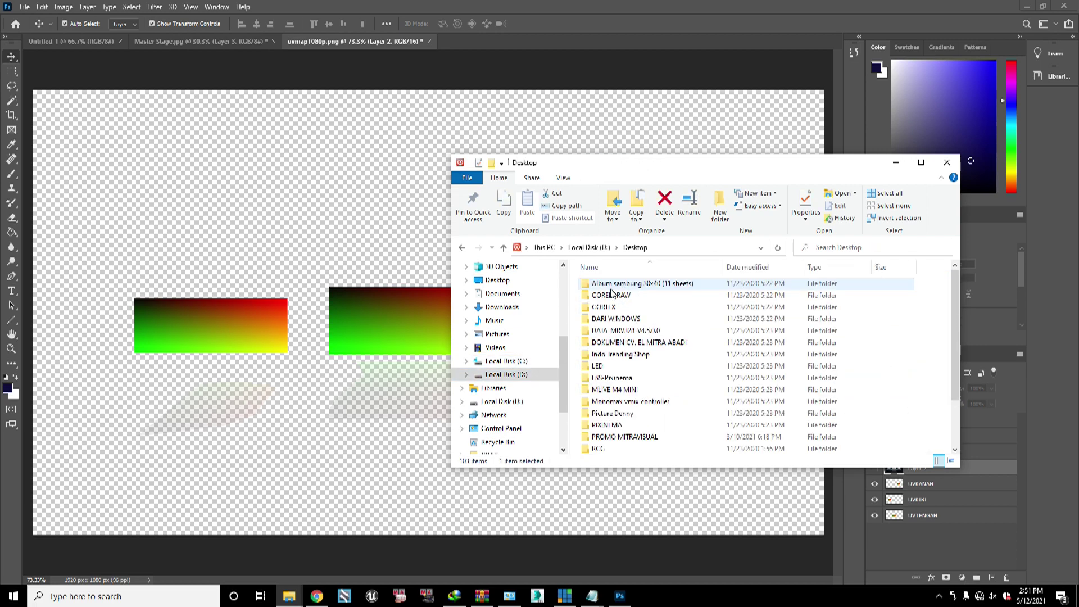
scroll(646, 337, "down", 3)
double_click(605, 431)
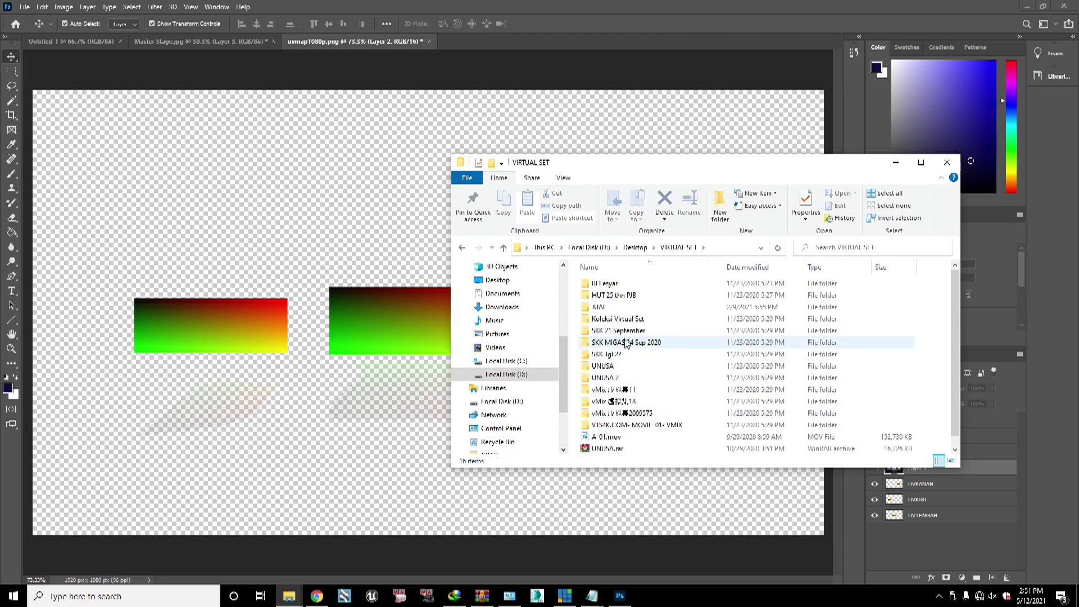
Step: Open JUAL, Stage 001, Stage 001 - 3 Screen and examine how the background and screen UV files are named
double_click(610, 311)
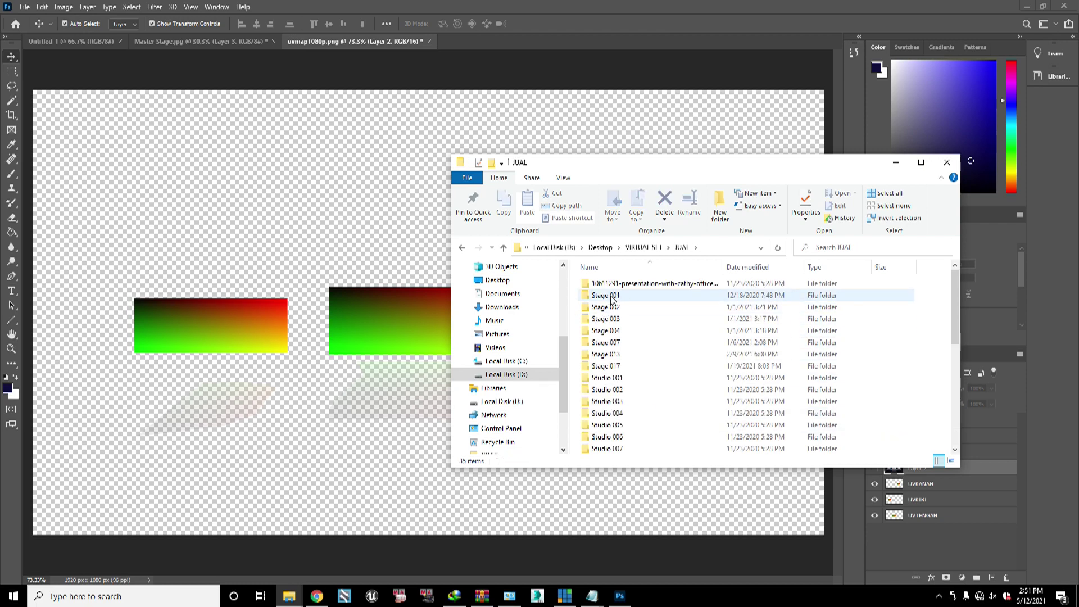
double_click(614, 296)
double_click(614, 288)
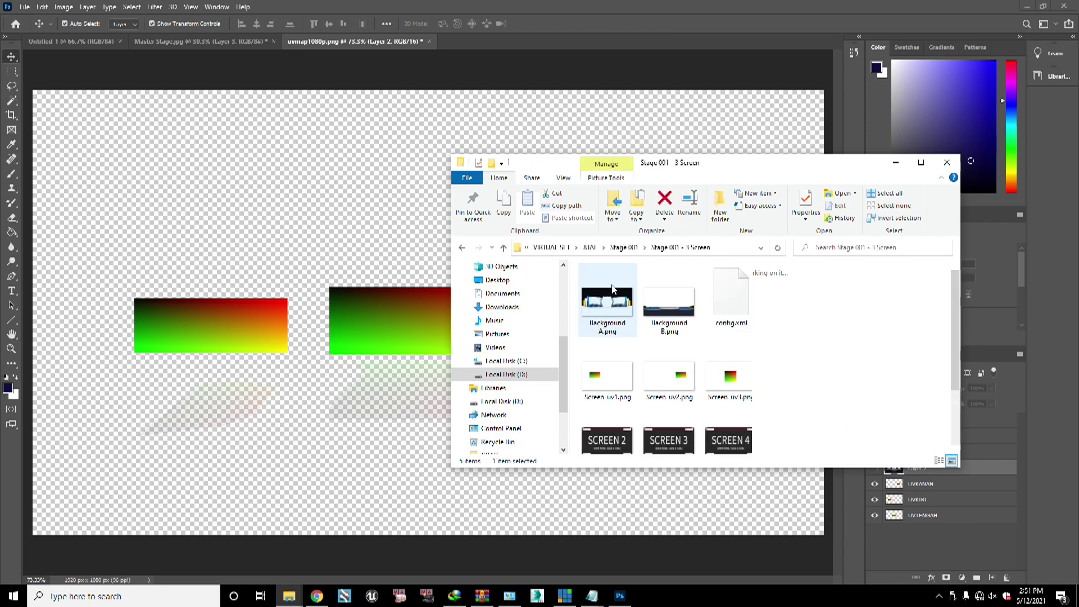
scroll(733, 352, "down", 1)
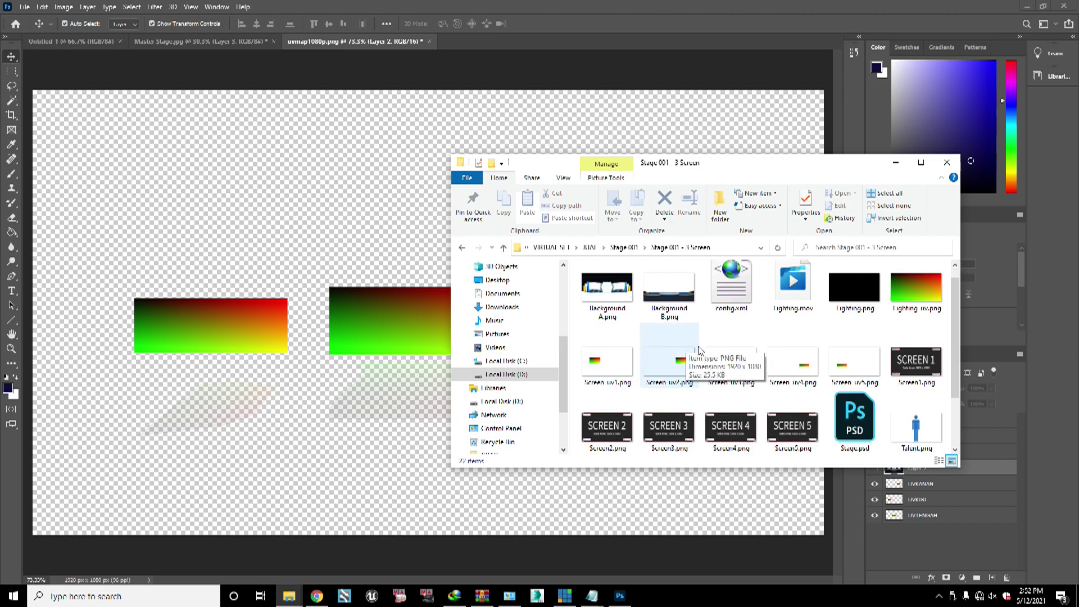
scroll(671, 344, "up", 1)
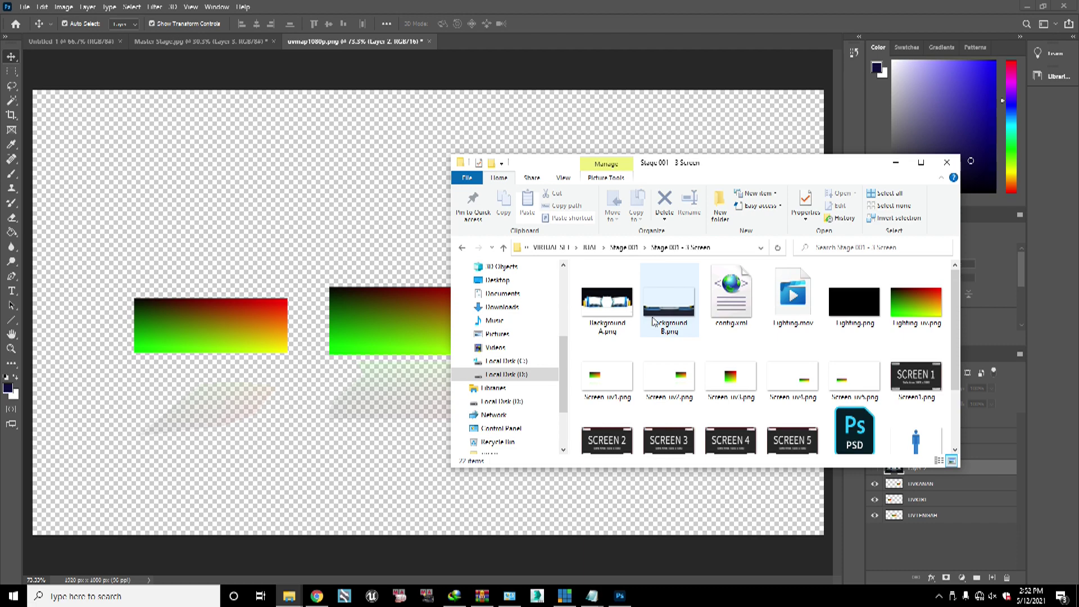
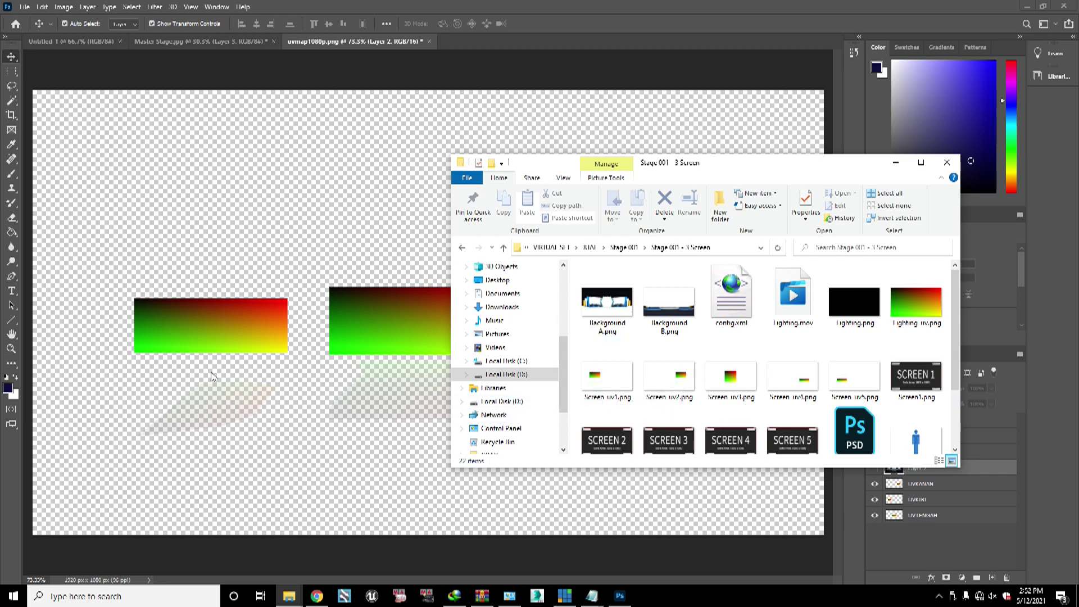
Step: Back in Photoshop, hide every UV layer except UVKIRI and its reflection UVMIRRORKIRI, and select the UVKIRI layer
left_click(376, 470)
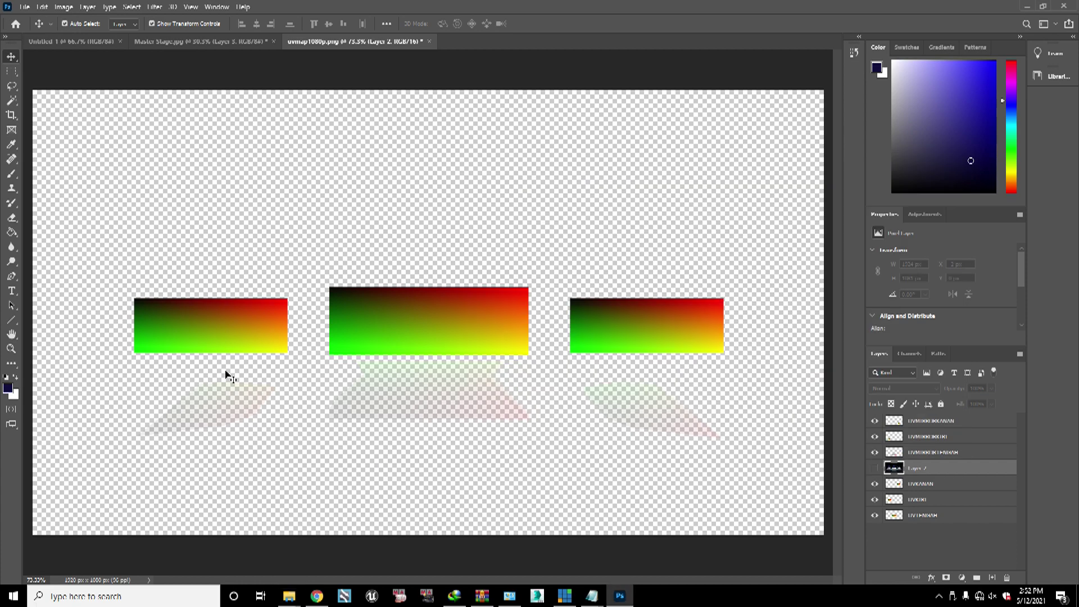
left_click_drag(875, 426, 878, 474)
left_click(874, 499)
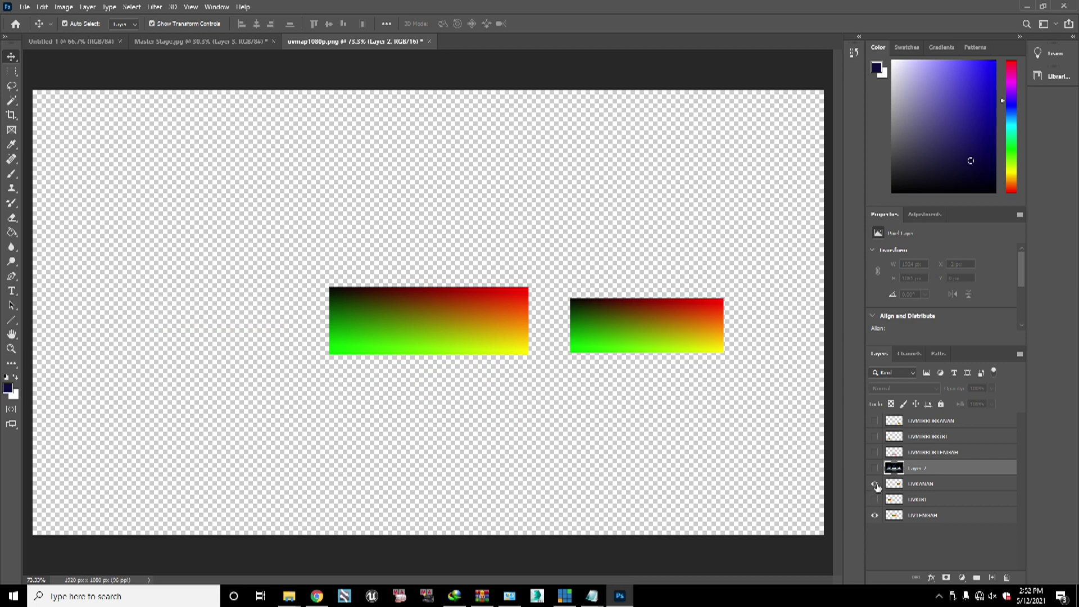
left_click(875, 483)
left_click(875, 514)
left_click(875, 499)
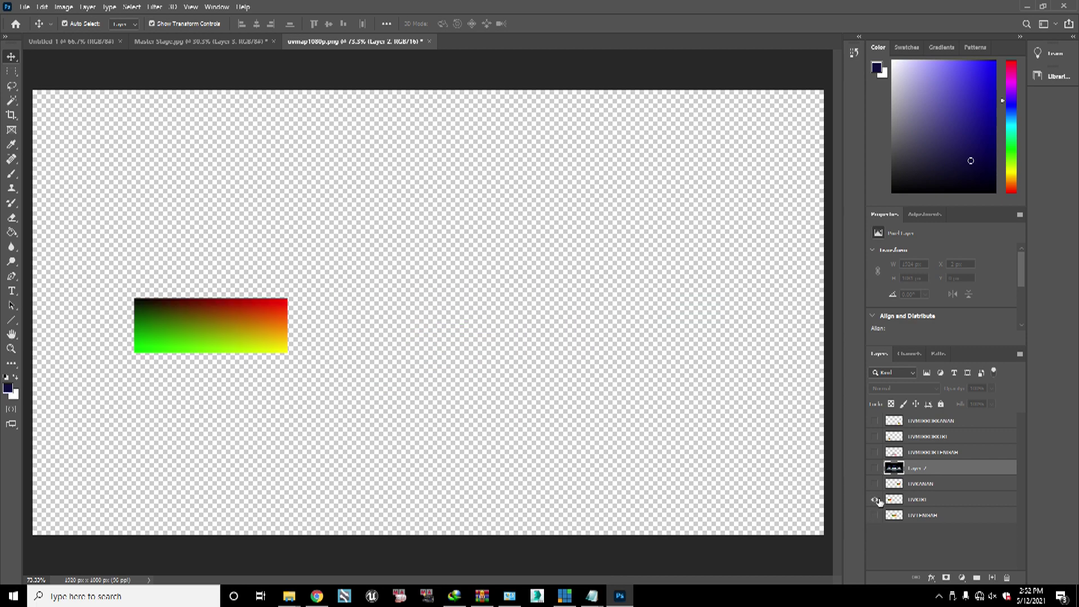
left_click(874, 437)
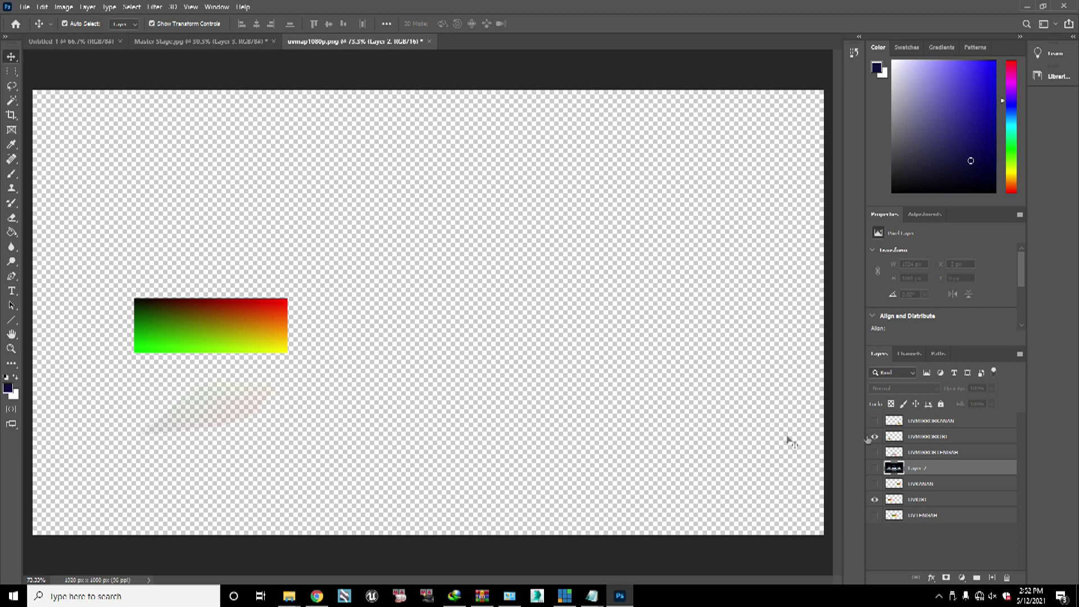
left_click(944, 437)
left_click(938, 501)
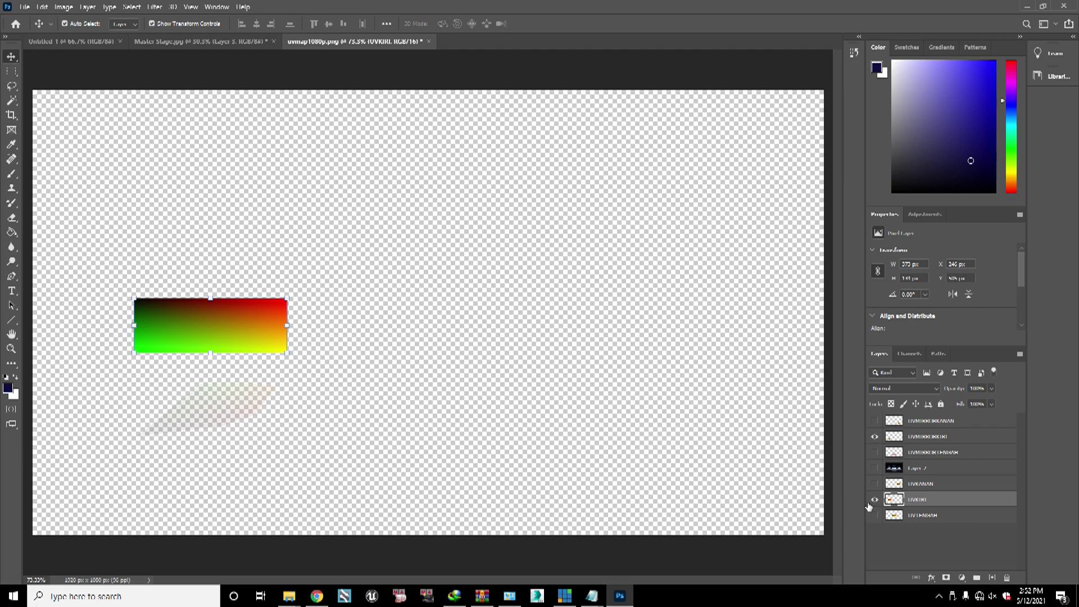
Step: Start saving the UV map document under a new name, with PNG as the file format
left_click(25, 6)
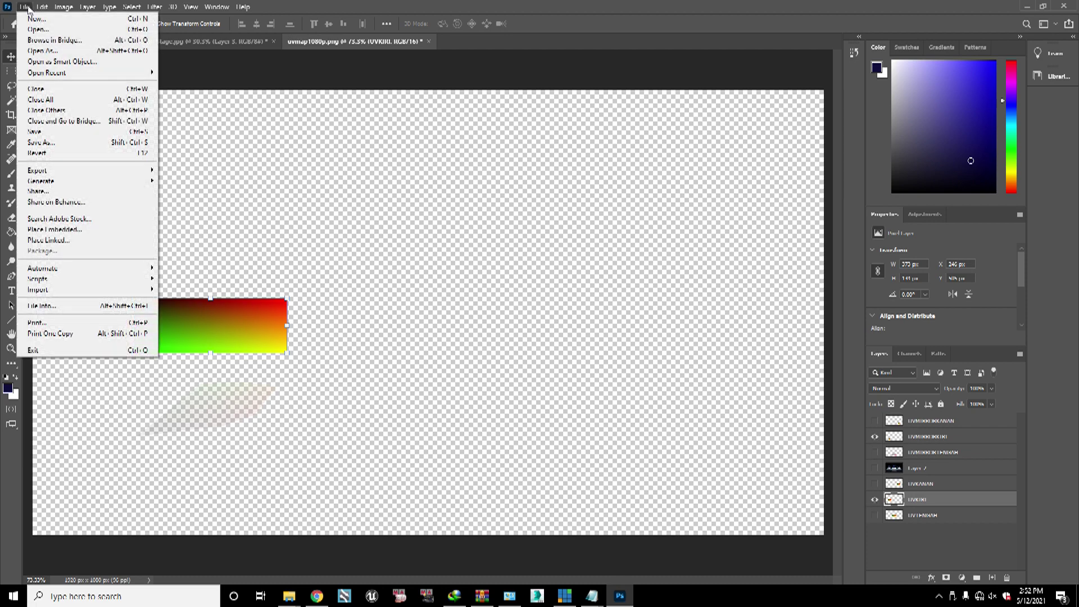
left_click(56, 145)
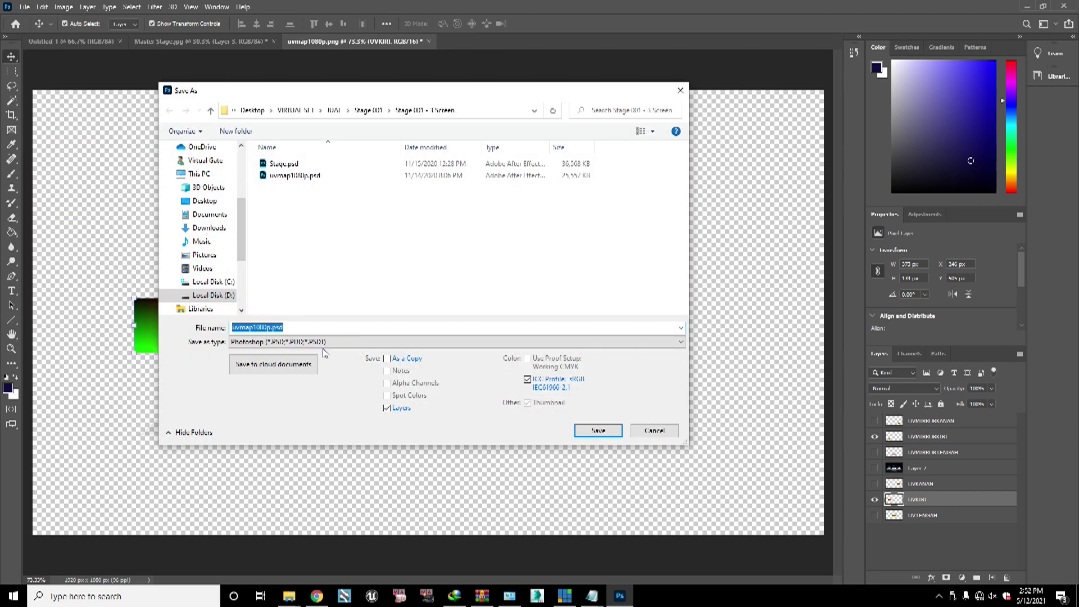
left_click(327, 344)
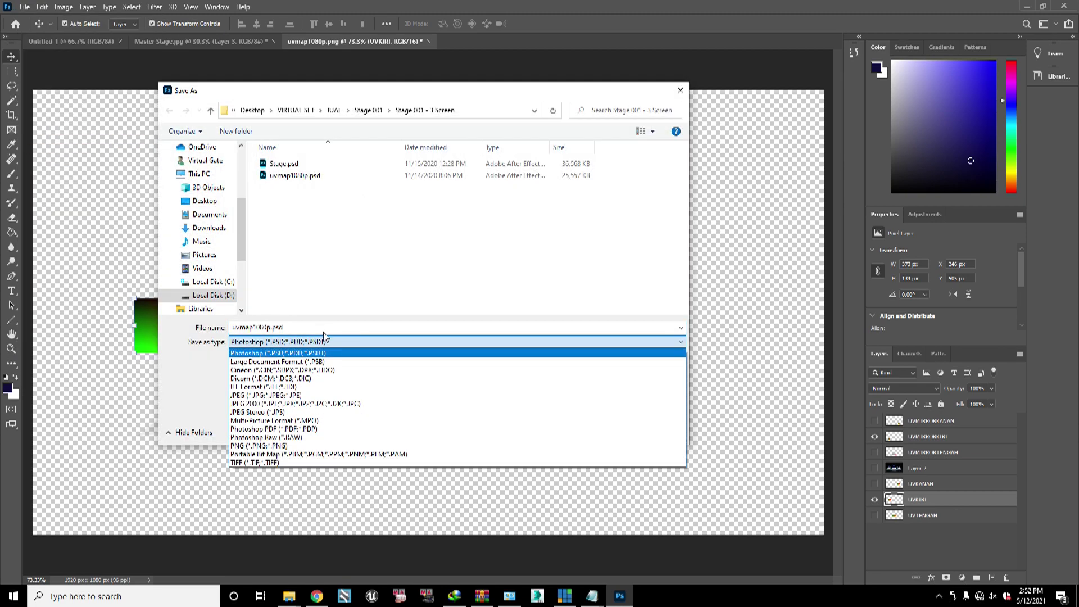
left_click(279, 446)
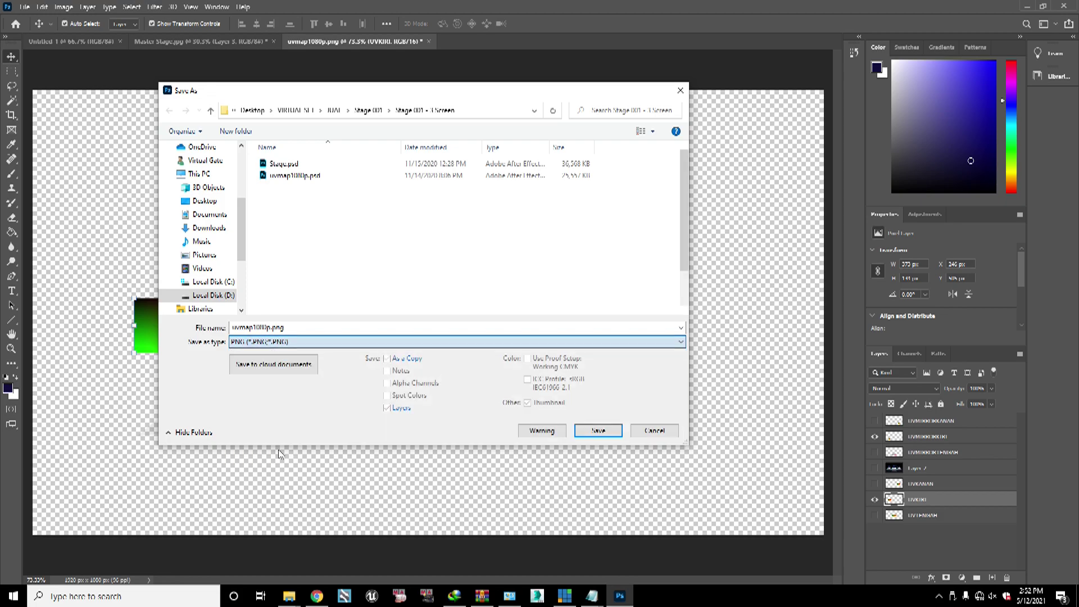
Step: Replace the default file name of the PNG with Screen_uv1
mouse_move(289, 596)
mouse_move(370, 567)
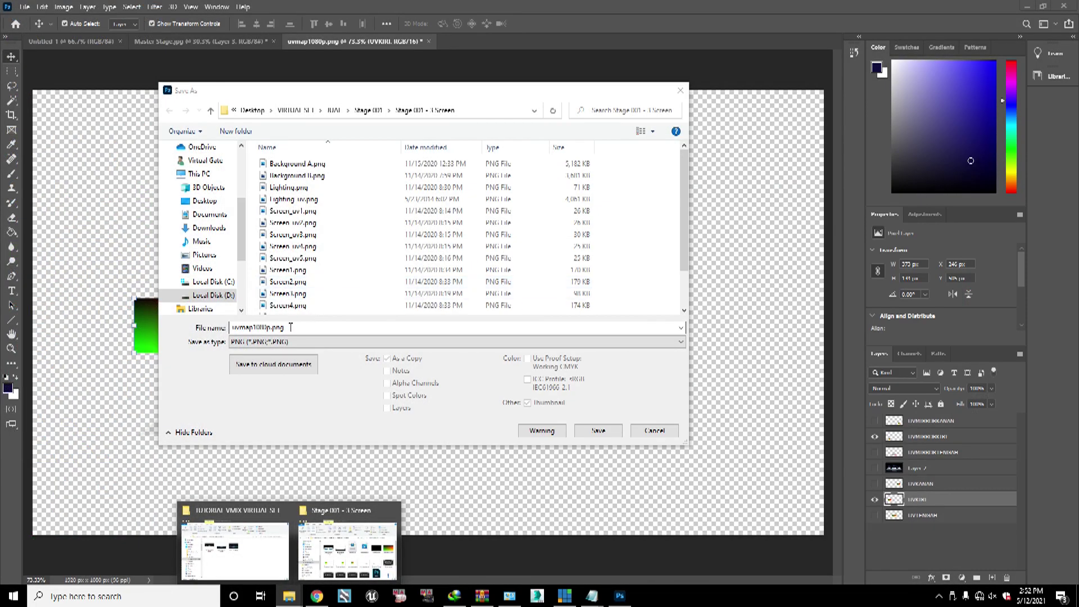
left_click(291, 327)
left_click_drag(272, 327, 227, 326)
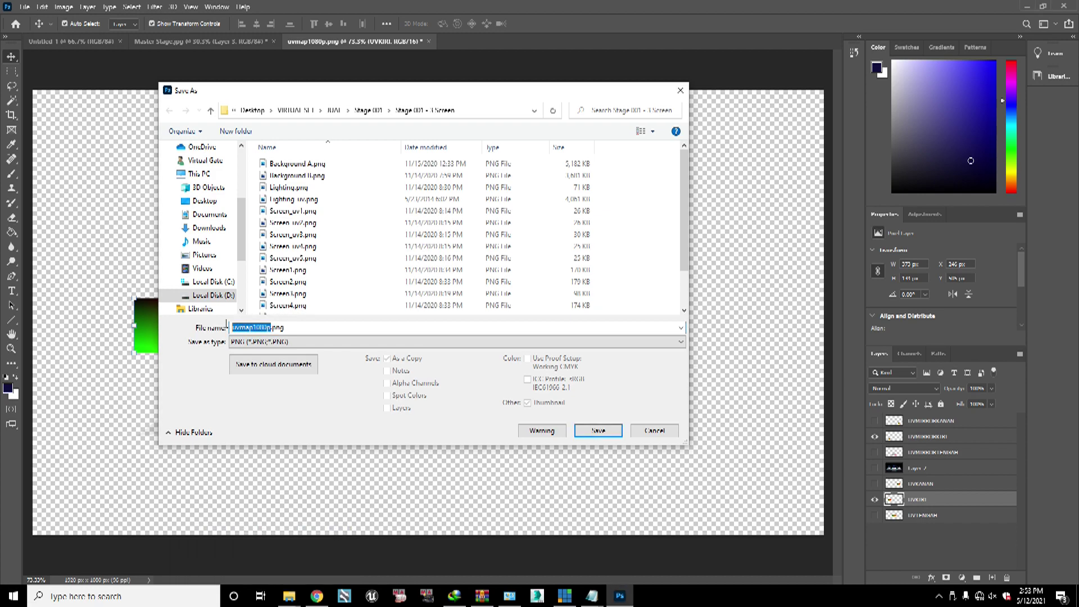
type("s01")
key("BackSpace")
key("BackSpace")
key("BackSpace")
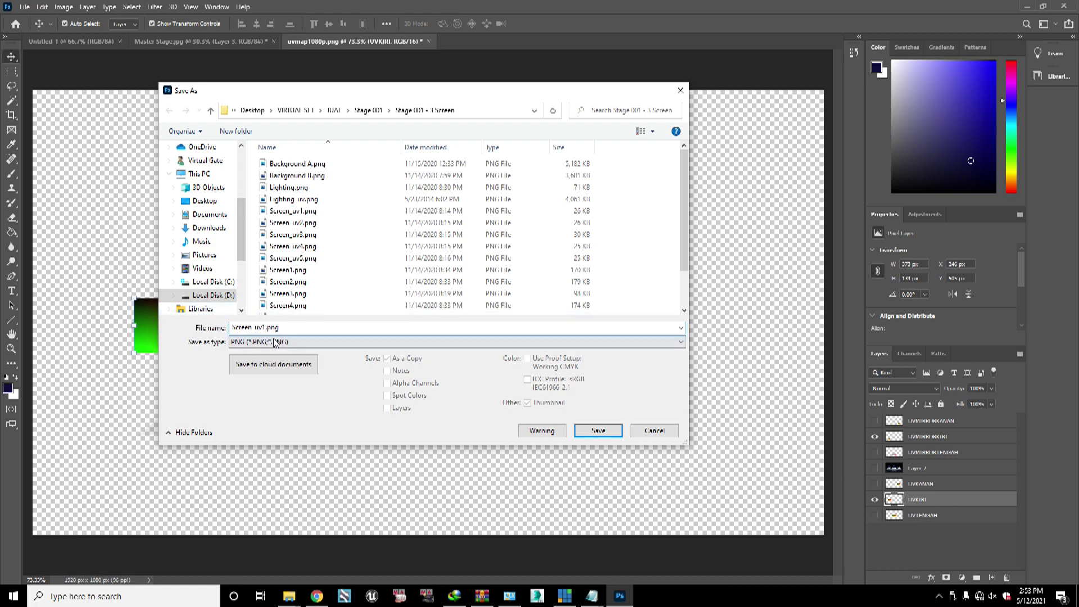
Step: Save the PNG in the desktop's TUTORIAL VMIX VIRTUAL SET folder, accepting the PNG format options
left_click_drag(323, 95, 406, 101)
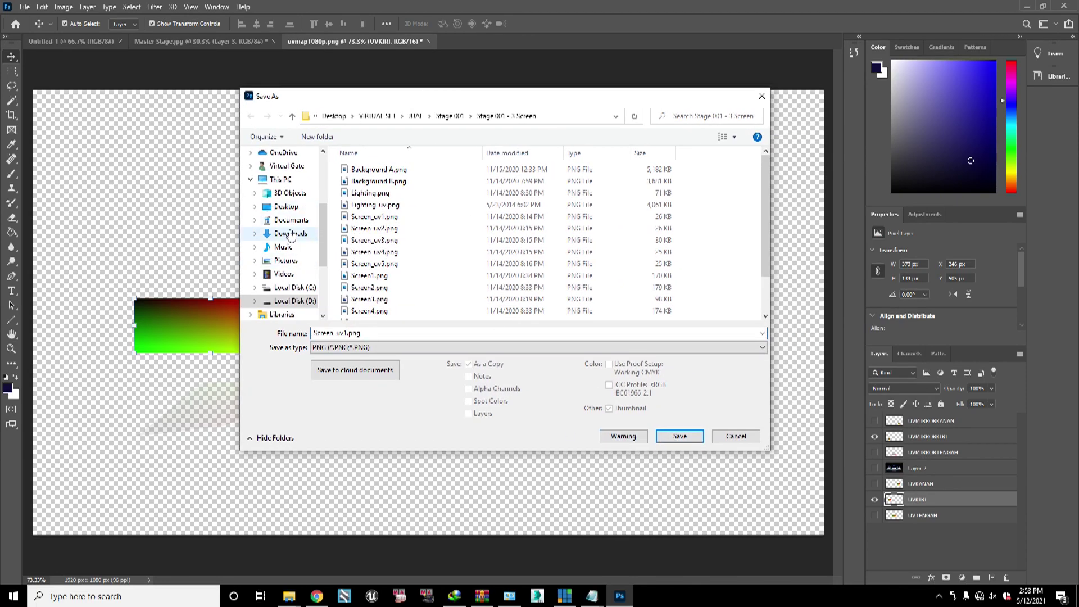
left_click(284, 207)
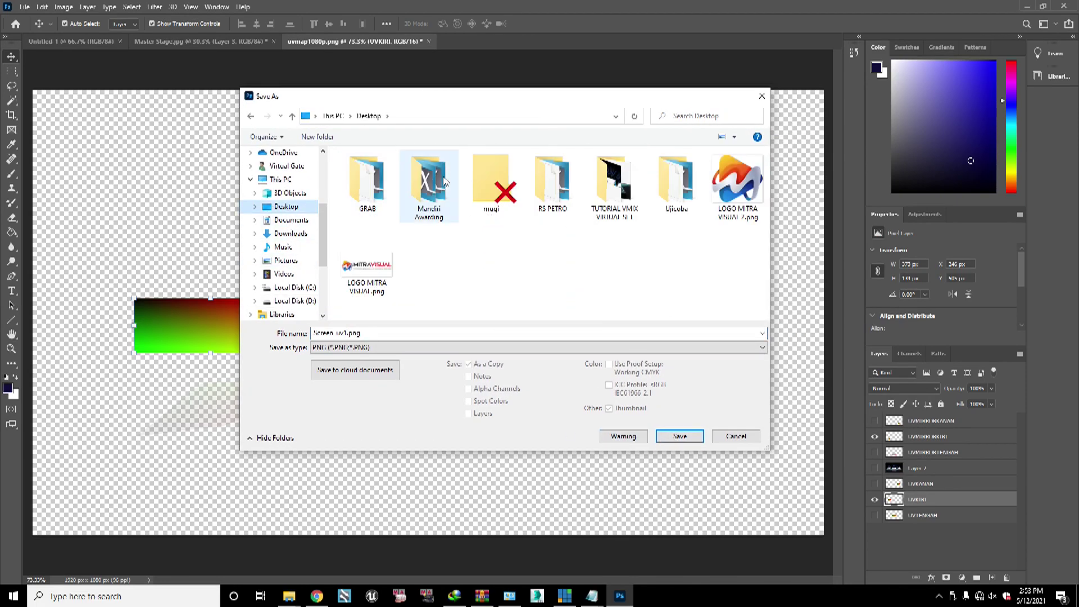
double_click(619, 197)
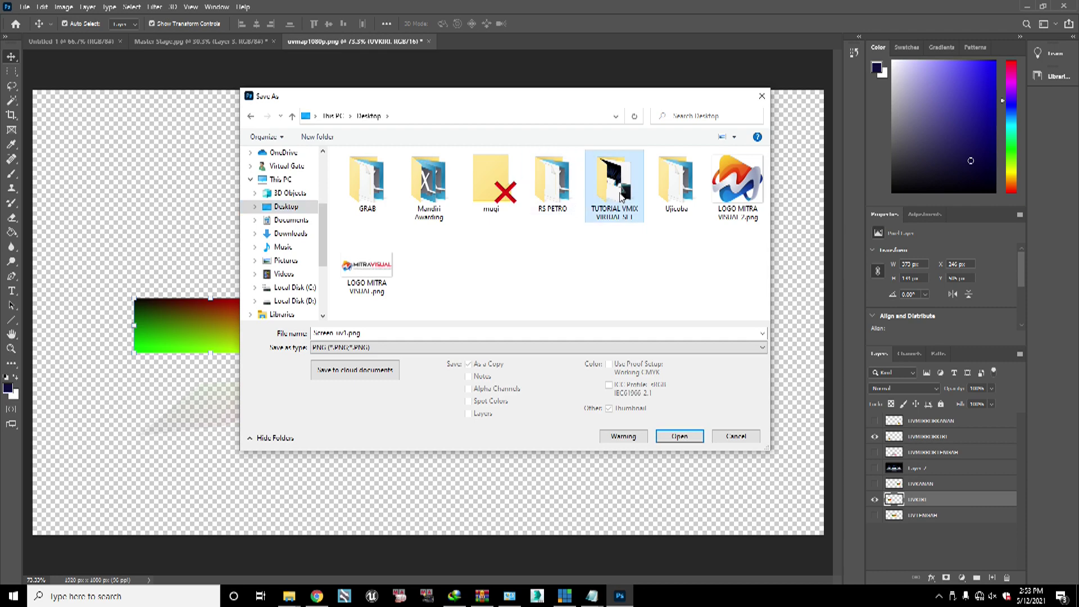
left_click(680, 438)
left_click(602, 177)
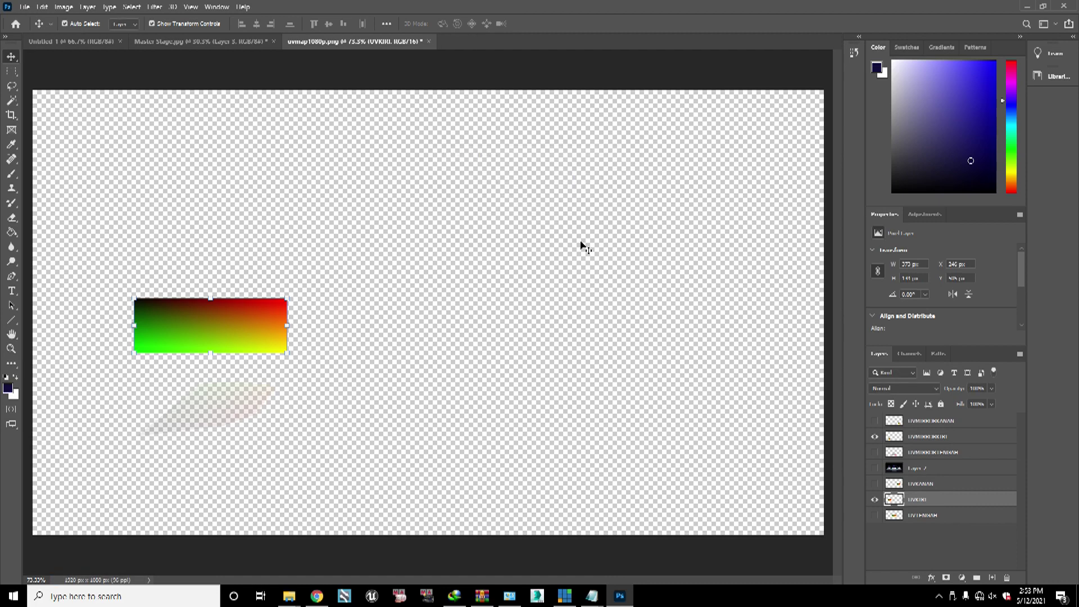
Step: Hide UVKIRI and its reflection, and show only the UVKANAN layer with its reflection UVMIRRORKANAN
left_click(875, 437)
left_click(875, 500)
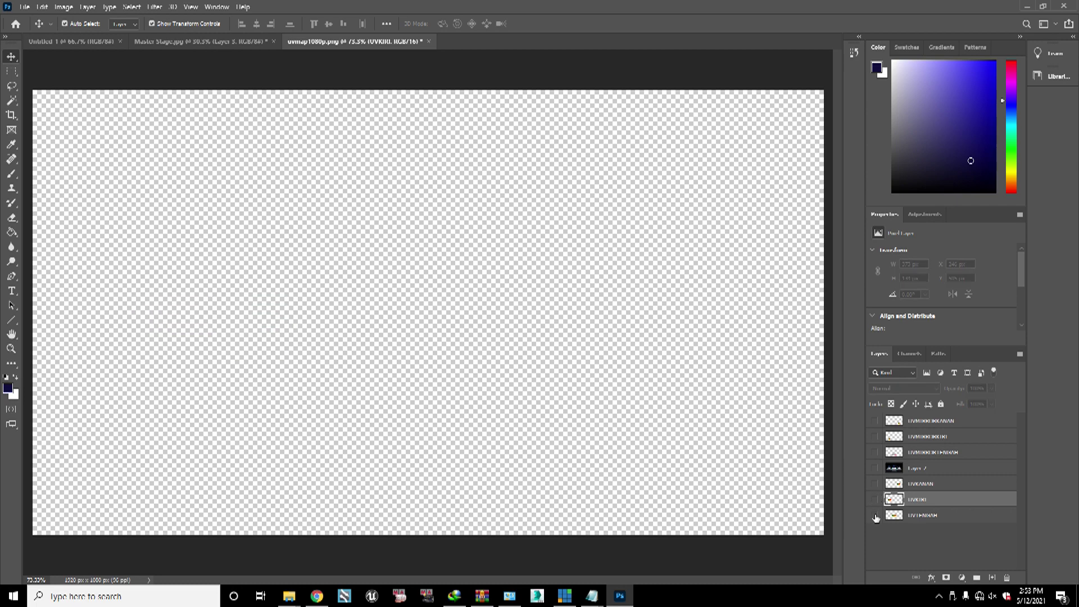
left_click(875, 515)
left_click(875, 515)
left_click(872, 486)
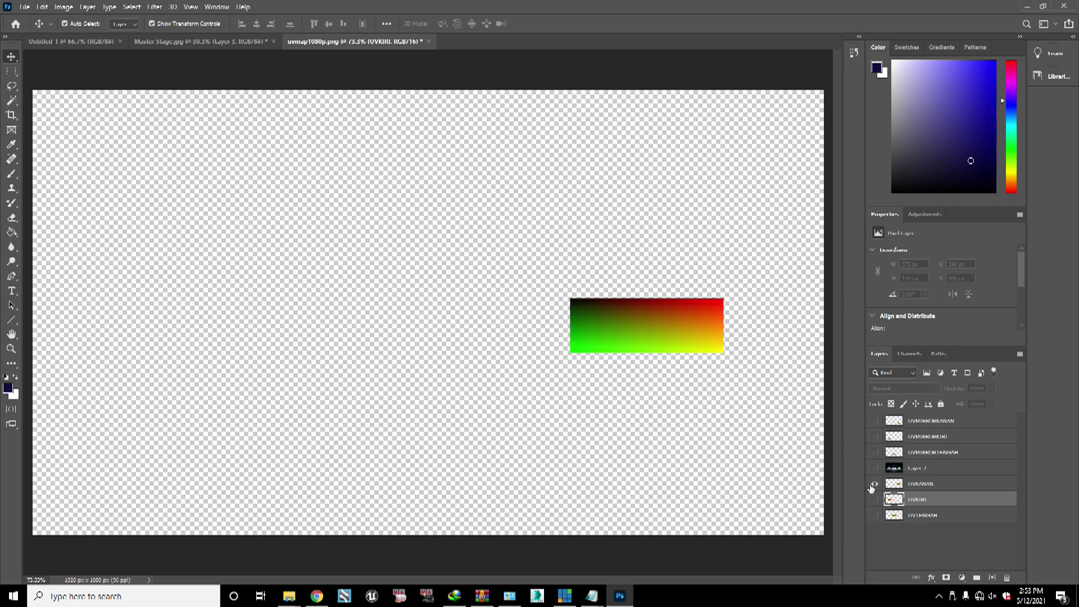
left_click(874, 421)
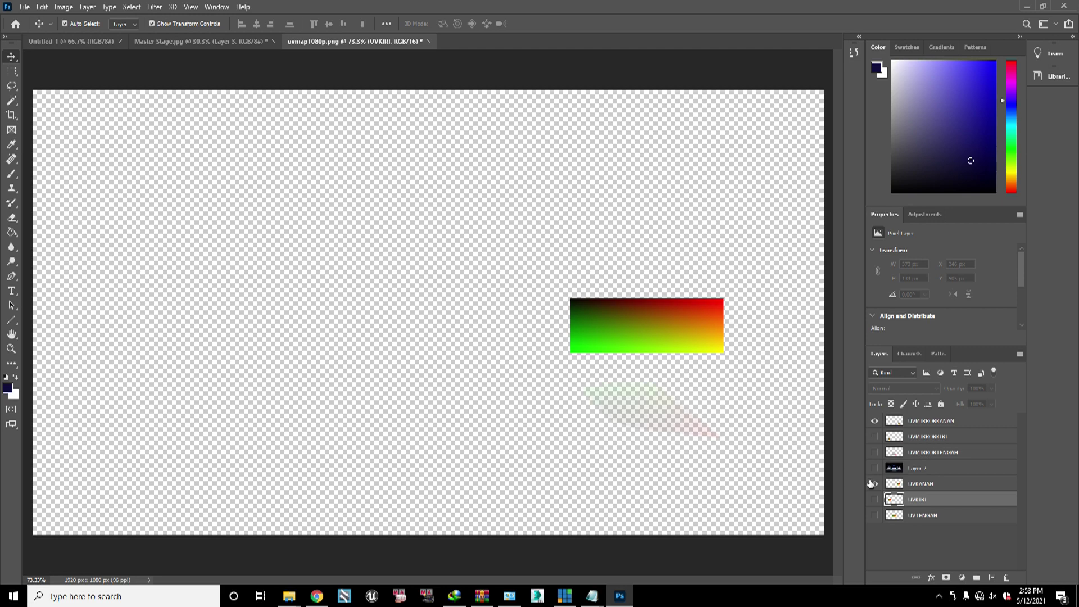
Step: Start saving the UVKANAN map as a PNG in the desktop's TUTORIAL VMIX VIRTUAL SET folder
left_click(24, 8)
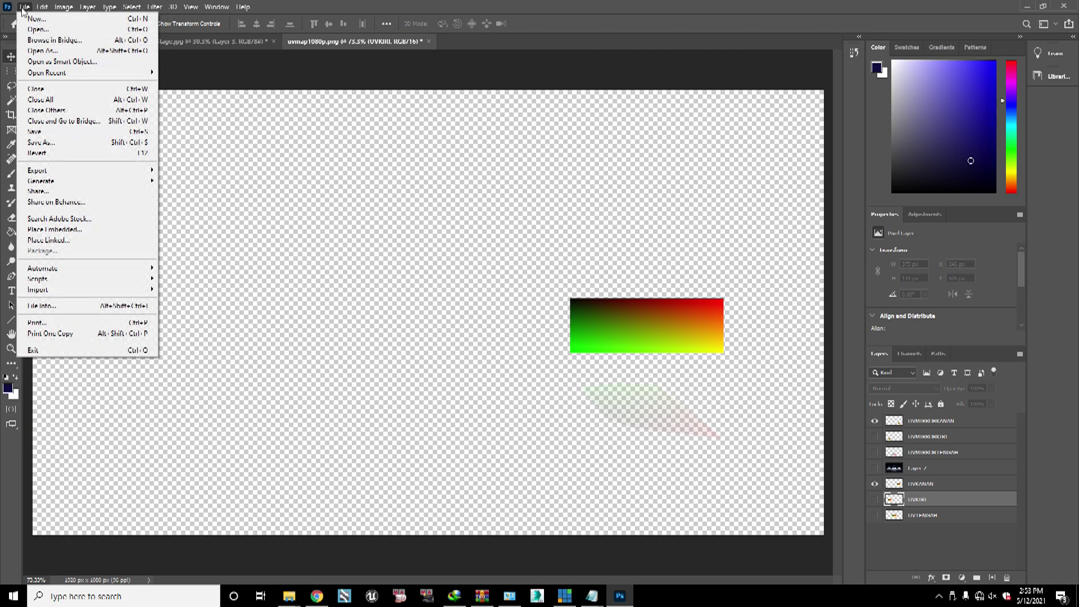
left_click(61, 143)
left_click(401, 347)
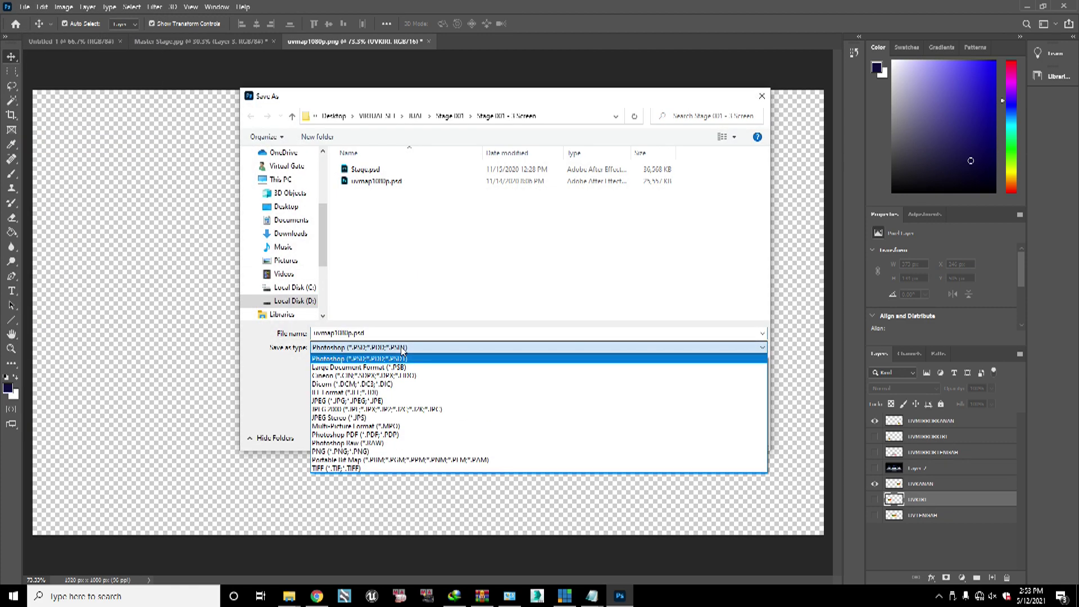
left_click(365, 451)
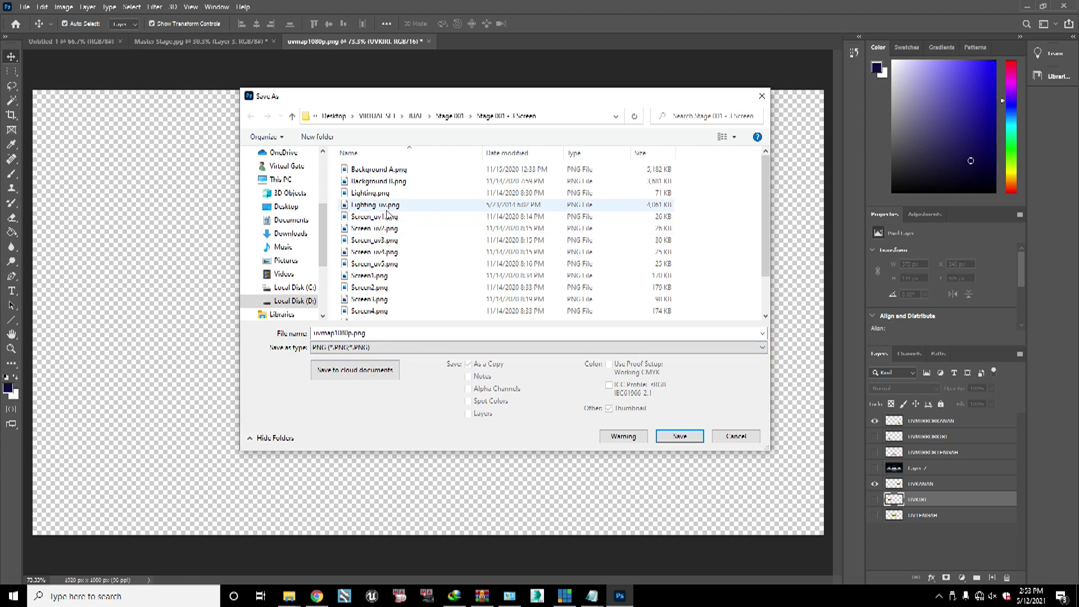
left_click(286, 207)
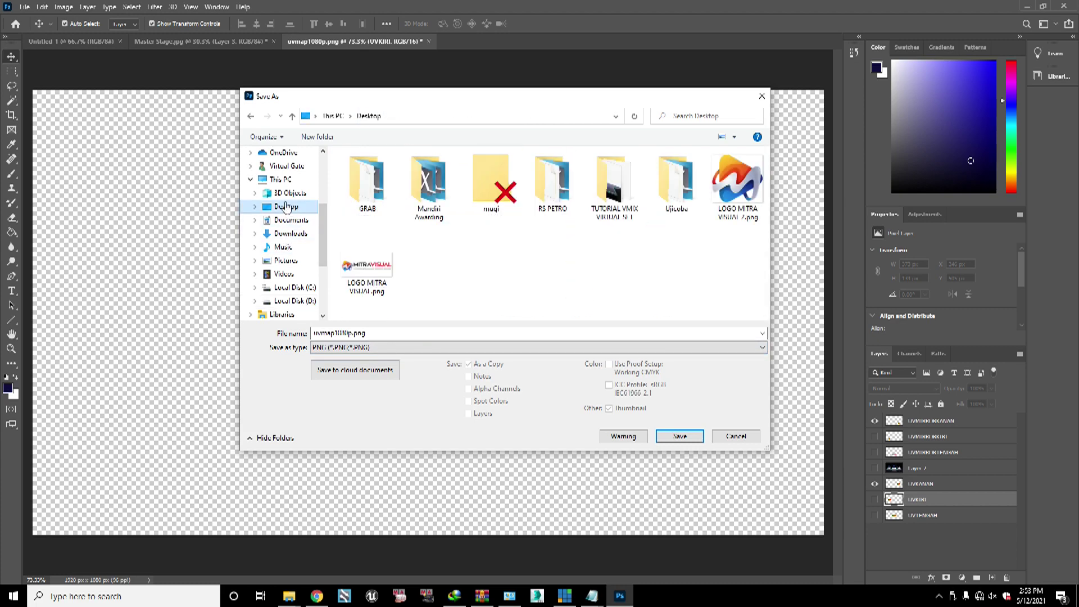
double_click(612, 191)
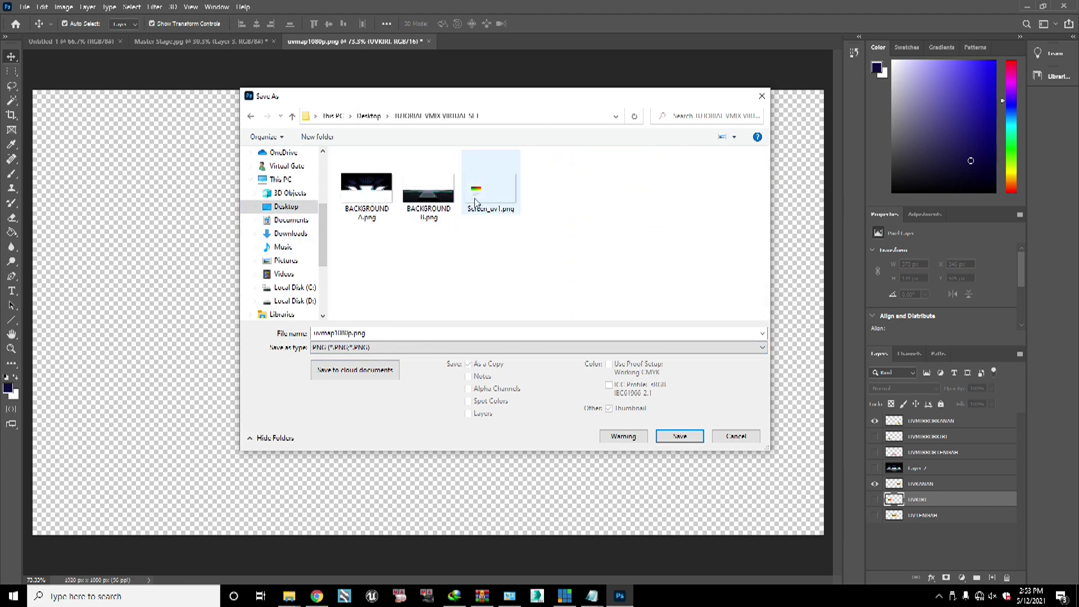
Step: Name the PNG Screen_uv2, based on the existing Screen_uv1.png name, and save it with the offered PNG format options
left_click(488, 213)
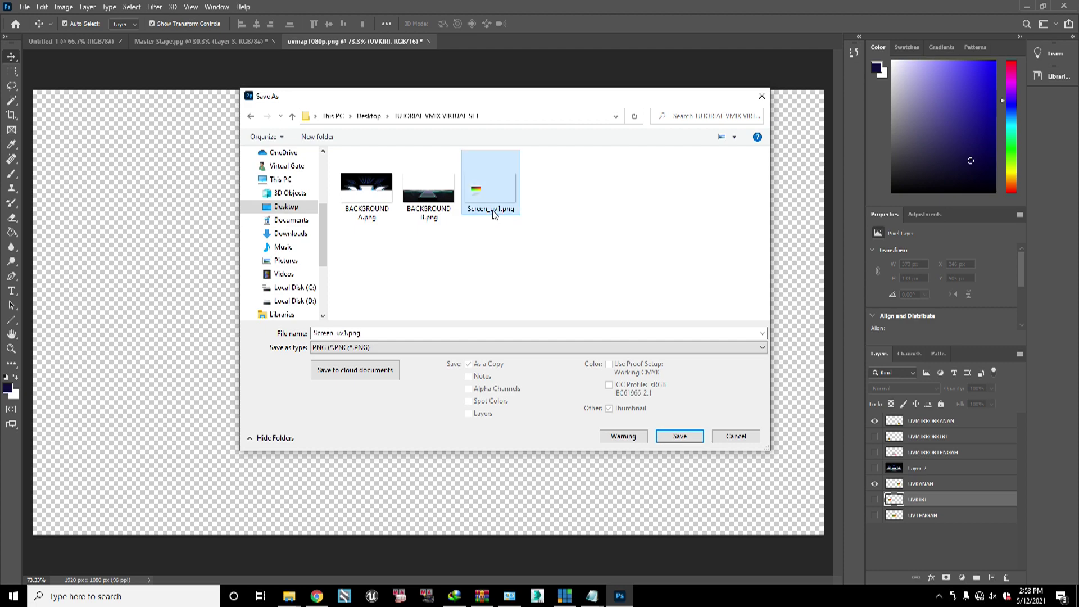
left_click(344, 333)
left_click(345, 333)
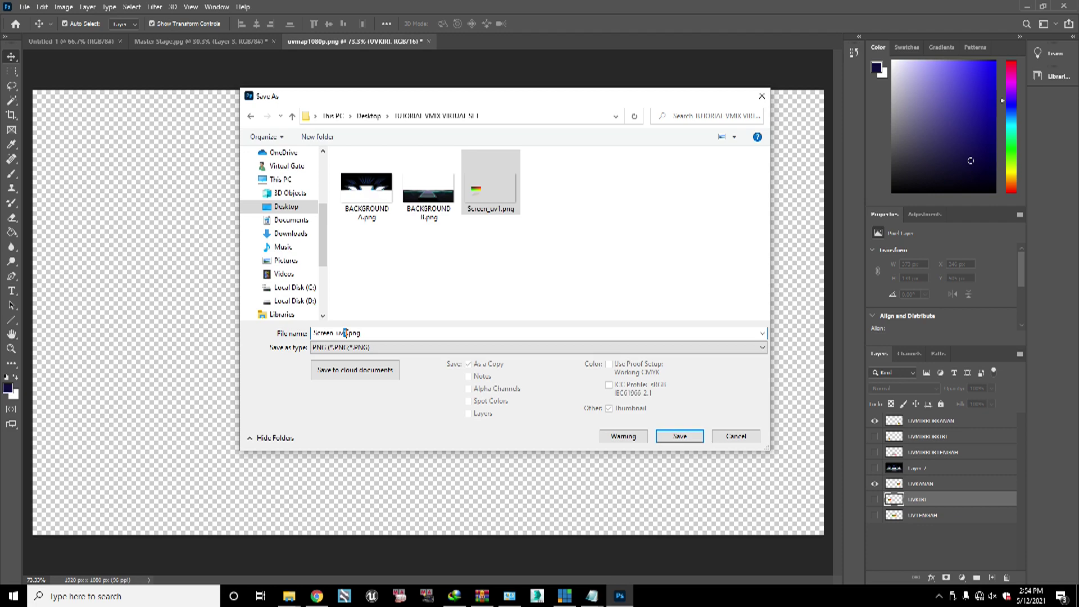
type("2")
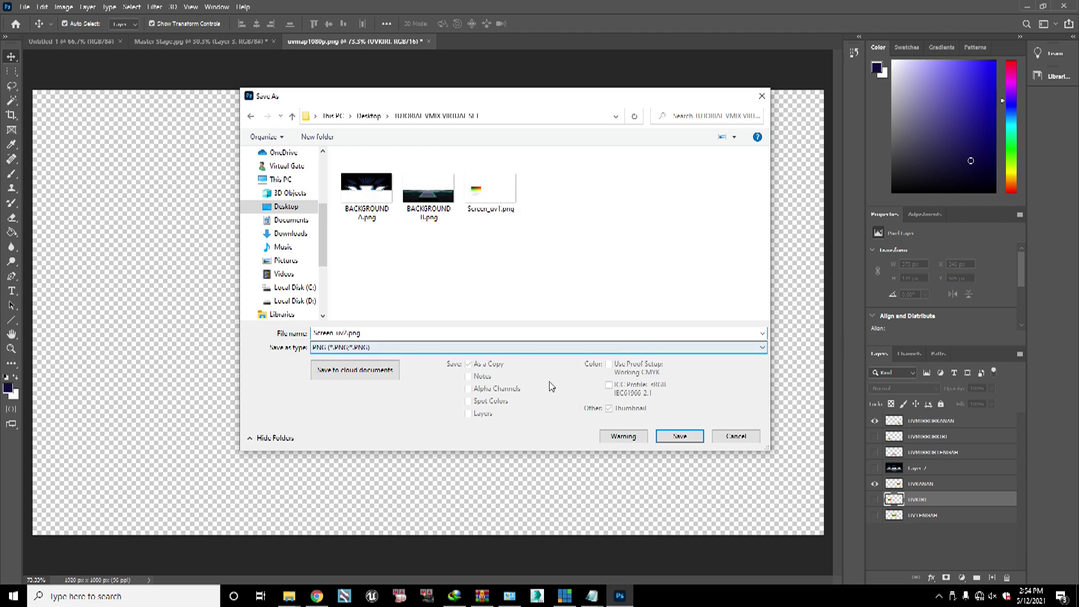
left_click(679, 438)
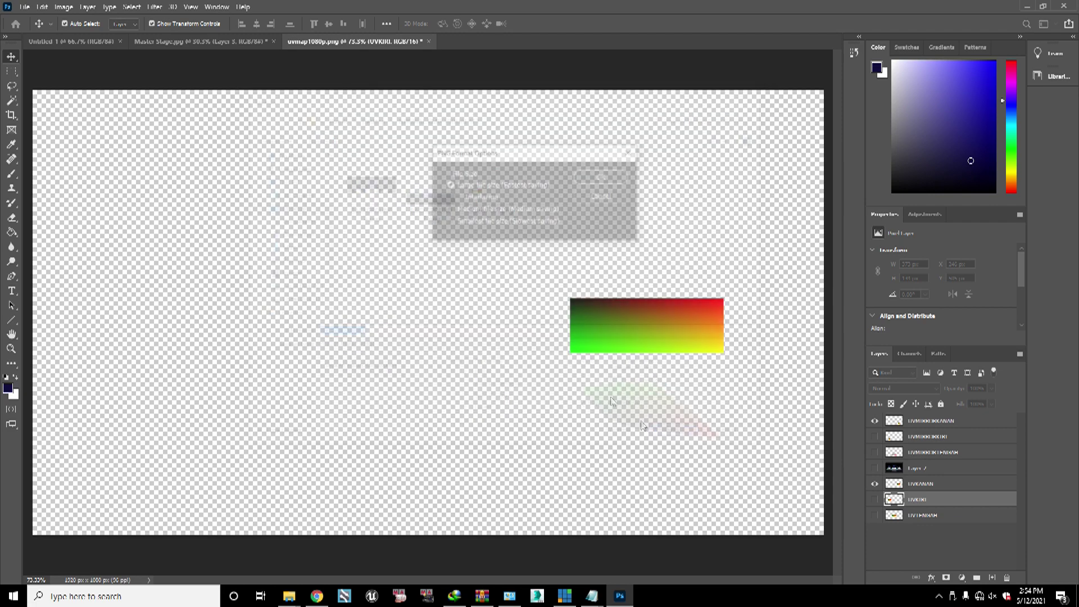
left_click(602, 179)
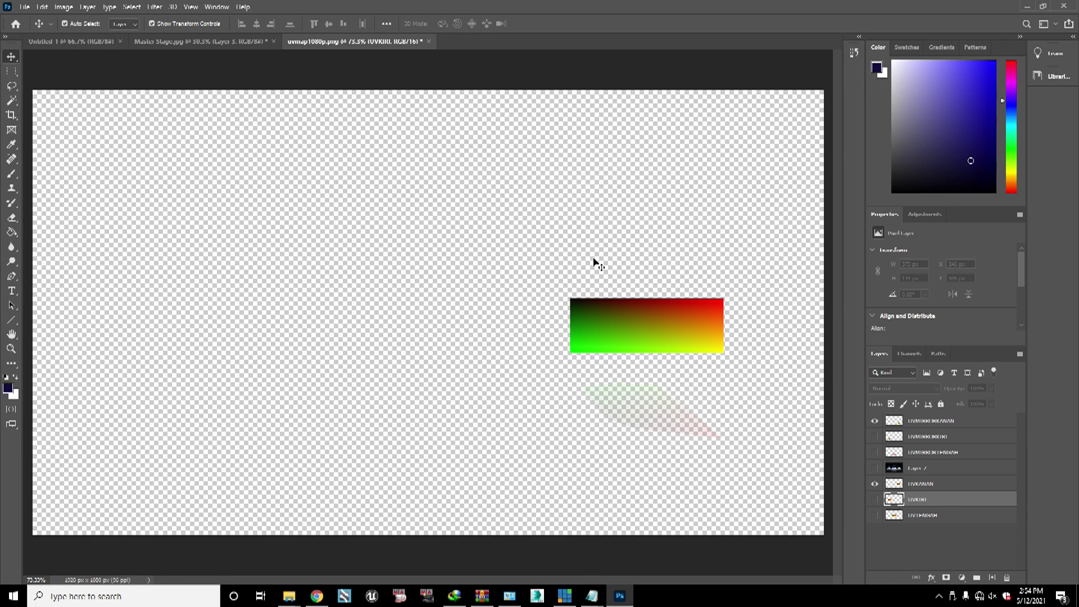
Step: Hide UVKANAN and its reflection, and show only the UVTENGAH layer with its reflection UVMIRRORTENGAH
left_click(875, 421)
left_click(874, 484)
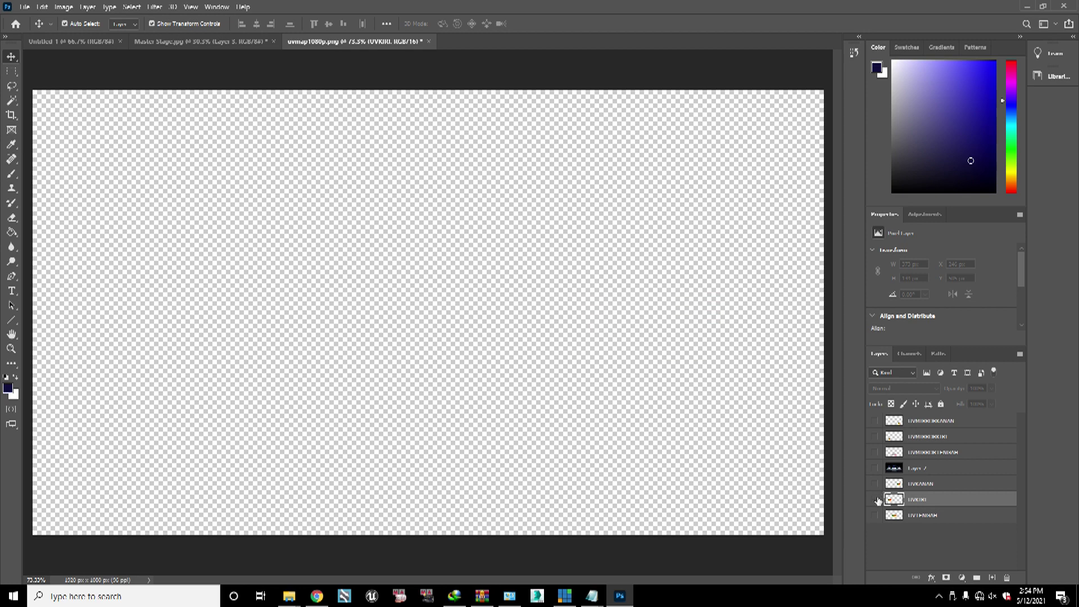
left_click(875, 516)
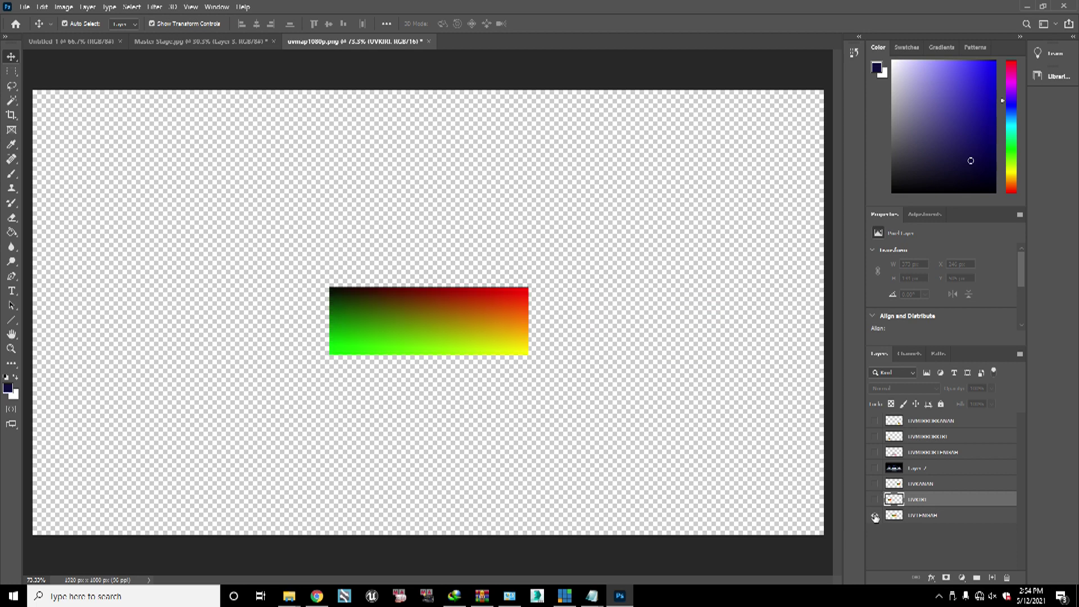
left_click(875, 453)
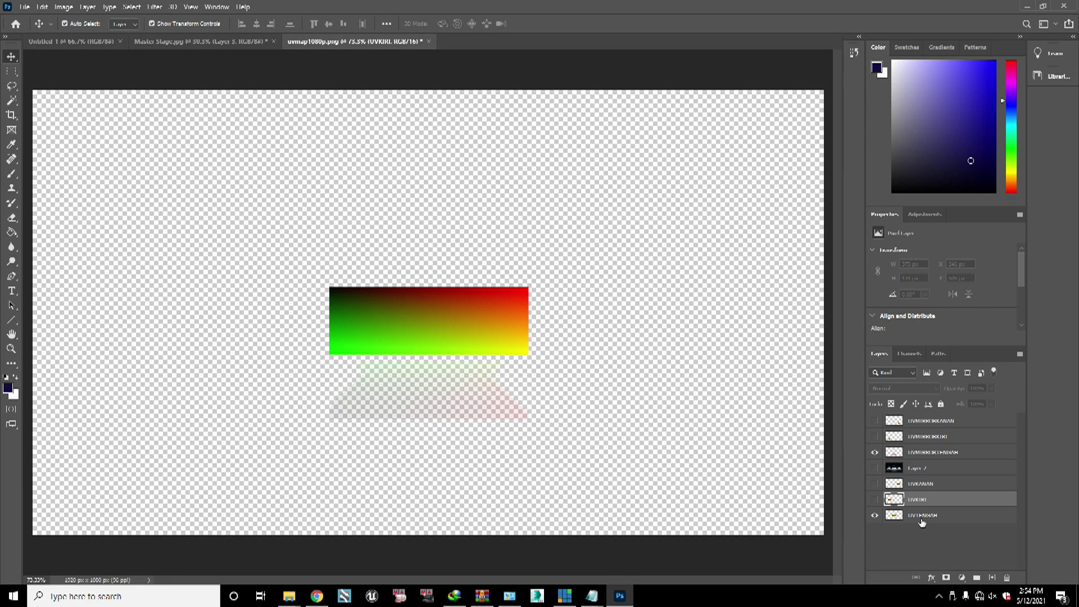
left_click(24, 8)
left_click(76, 151)
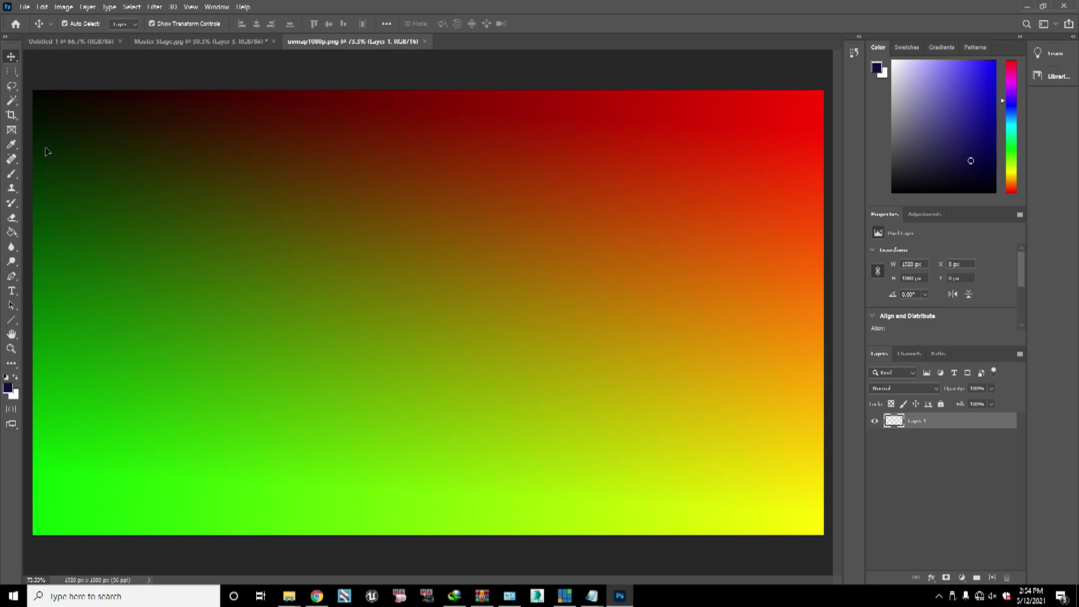
left_click(200, 42)
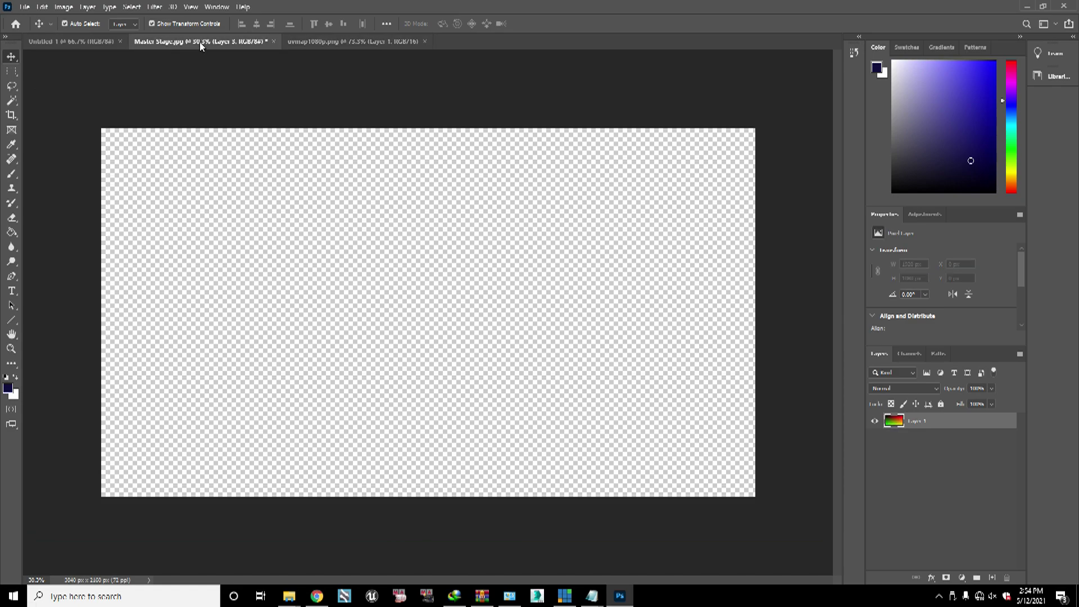
left_click(324, 45)
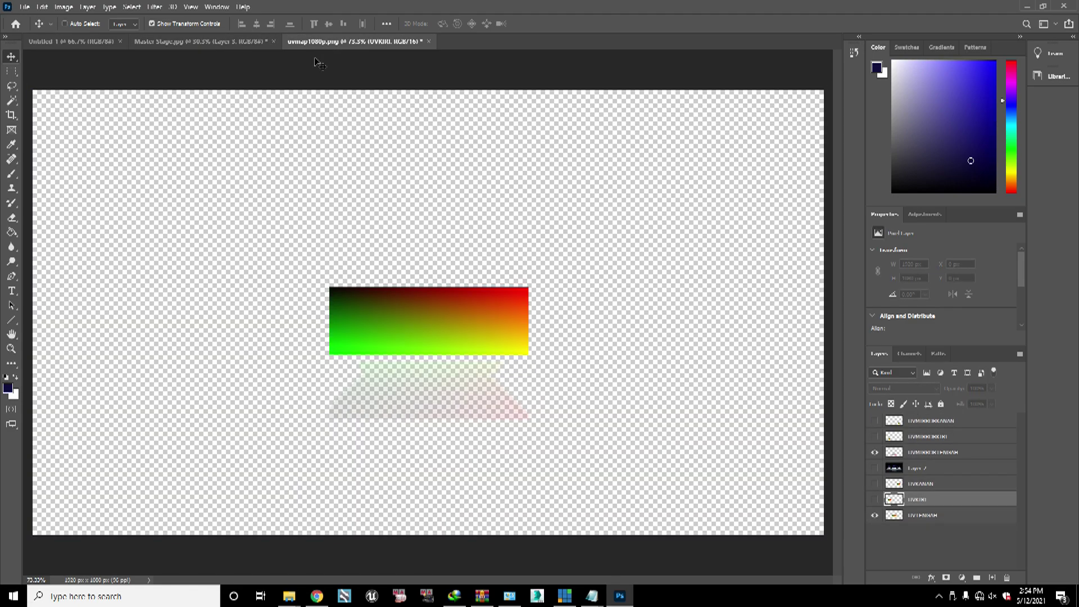
Step: Start saving the UVTENGAH map under a new name as a PNG in the desktop's TUTORIAL VMIX VIRTUAL SET folder
left_click(24, 7)
left_click(62, 142)
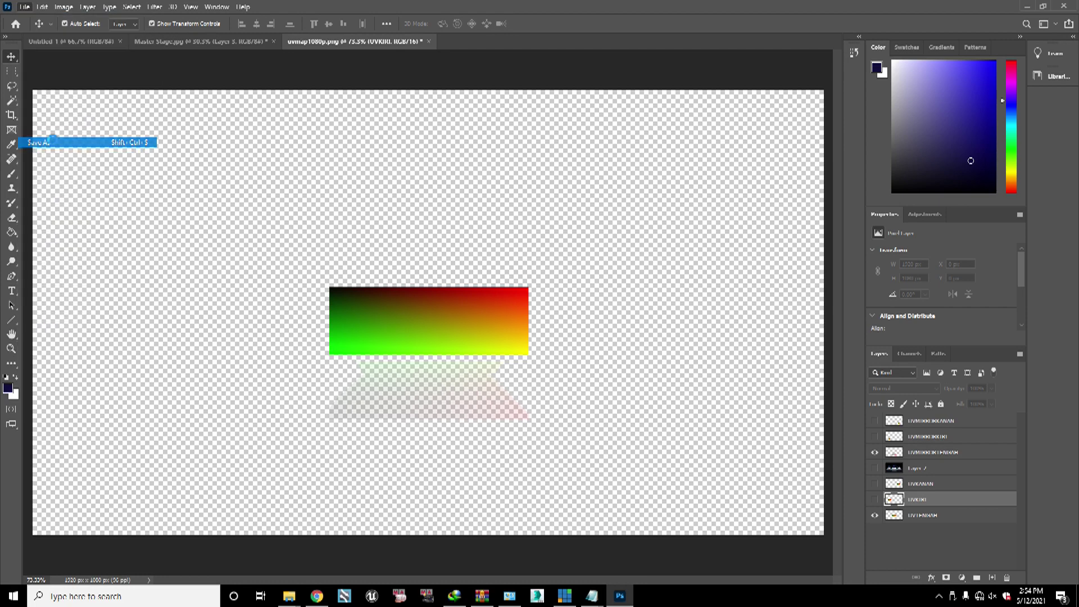
left_click(407, 348)
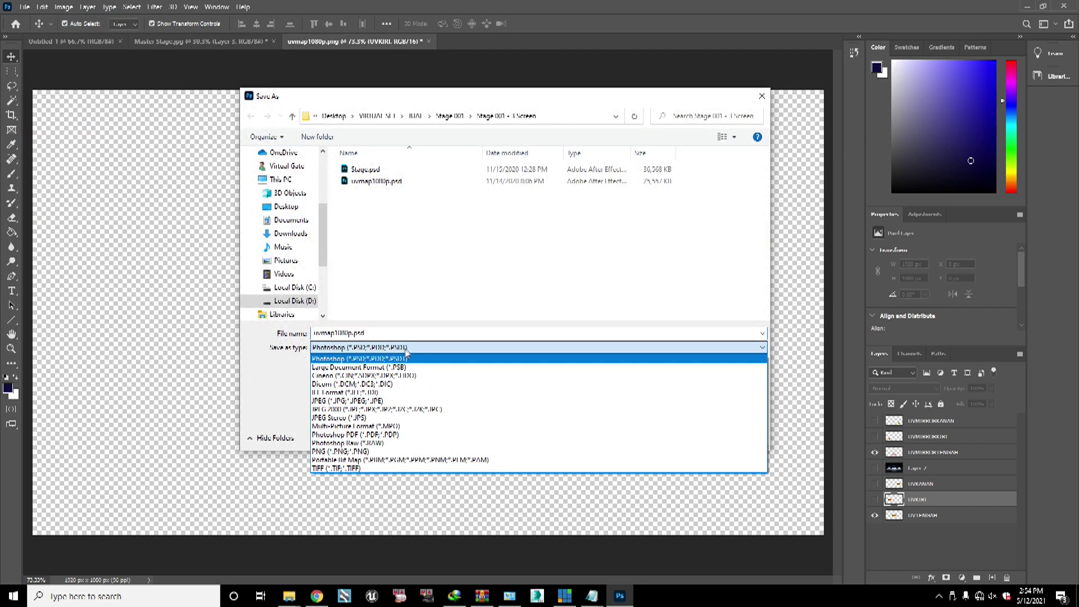
left_click(358, 453)
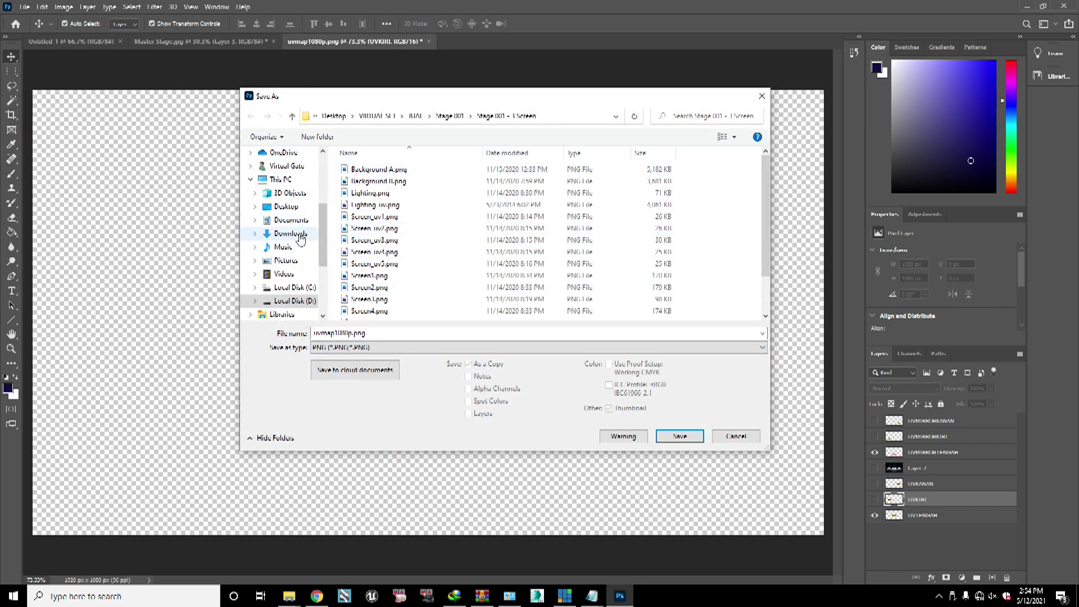
left_click(288, 206)
left_click(606, 192)
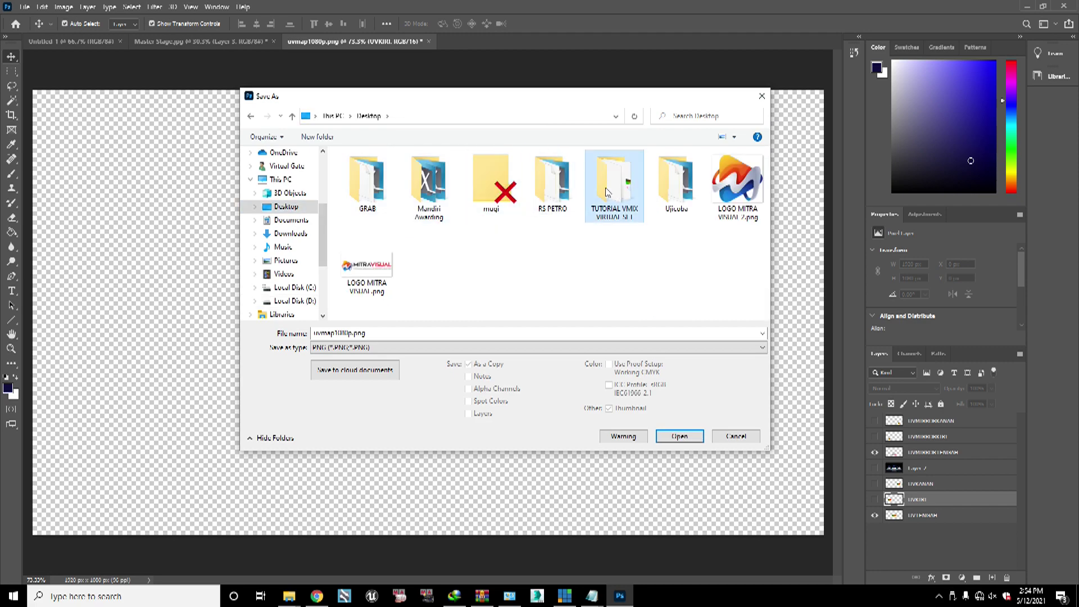
double_click(606, 193)
Step: Name the PNG Screen_uv3, based on the existing Screen_uv2.png name, and save it with the offered PNG format options
left_click(553, 188)
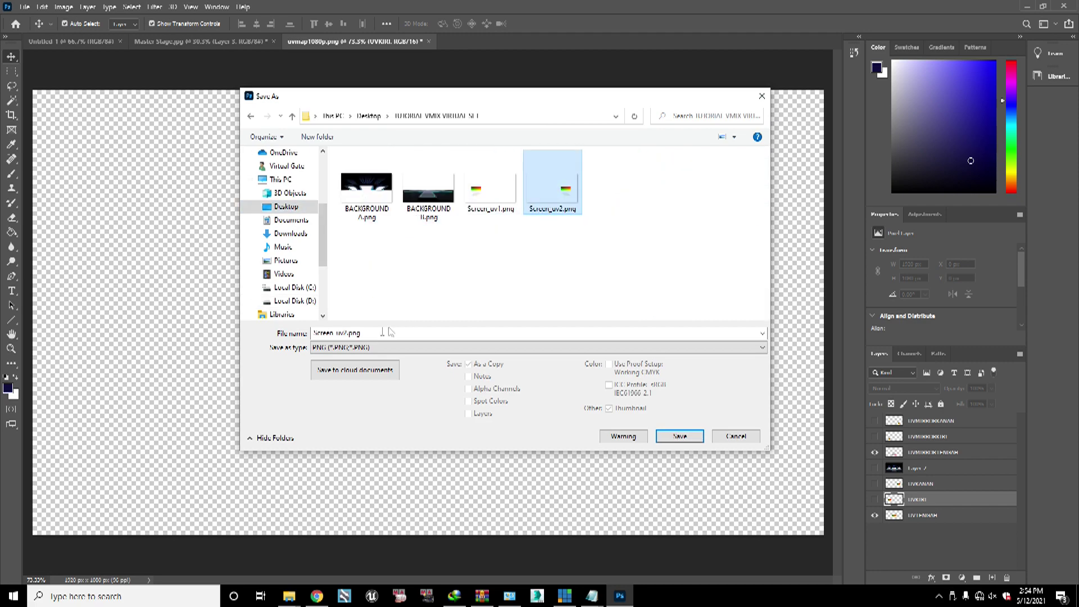
left_click(344, 333)
left_click(346, 333)
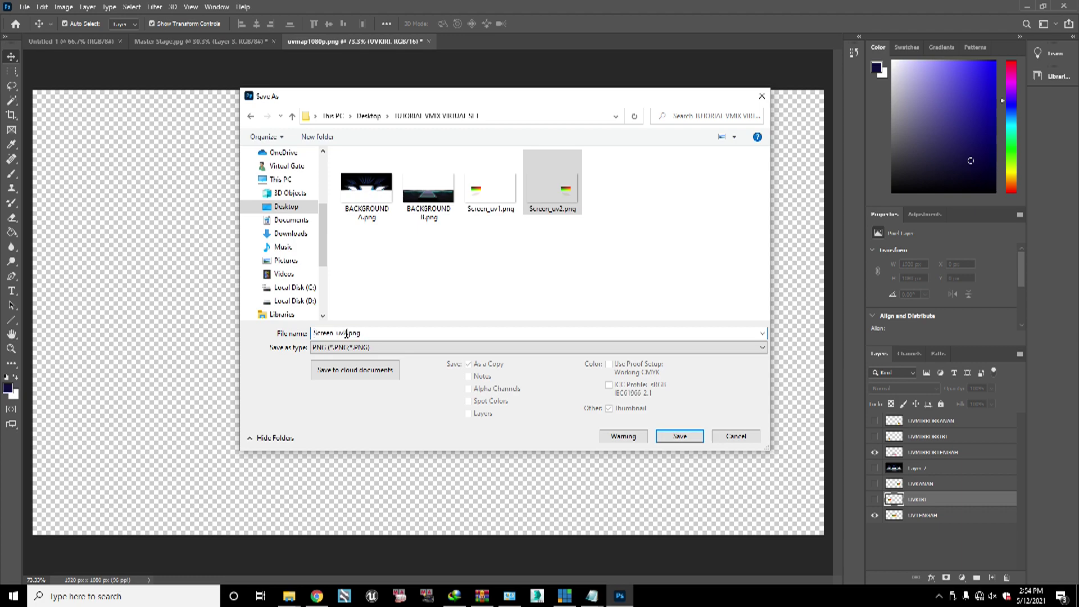
key("BackSpace")
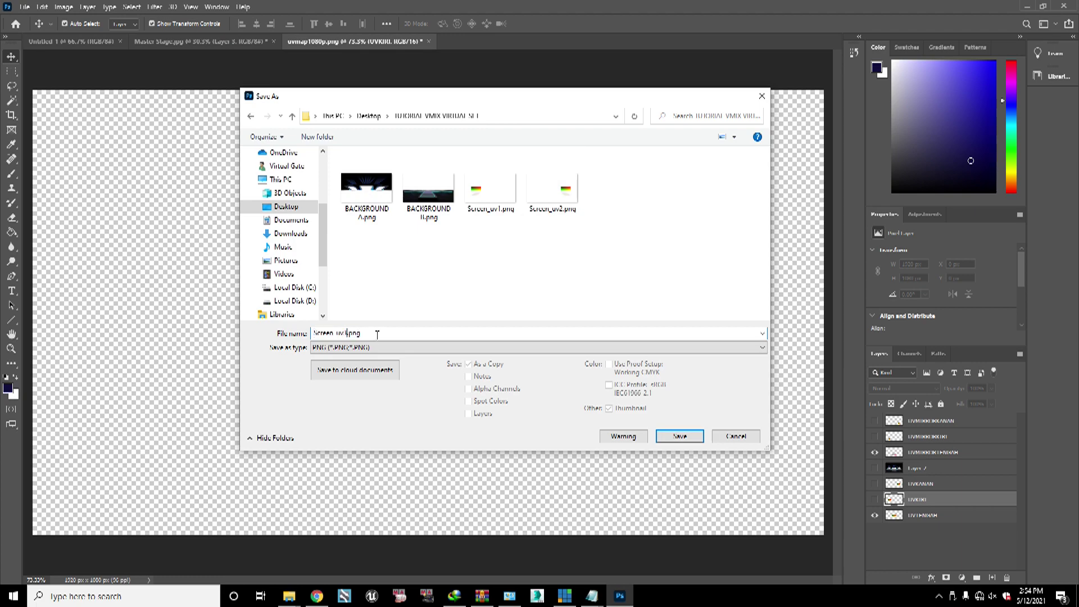
type("1")
left_click(681, 436)
left_click(614, 180)
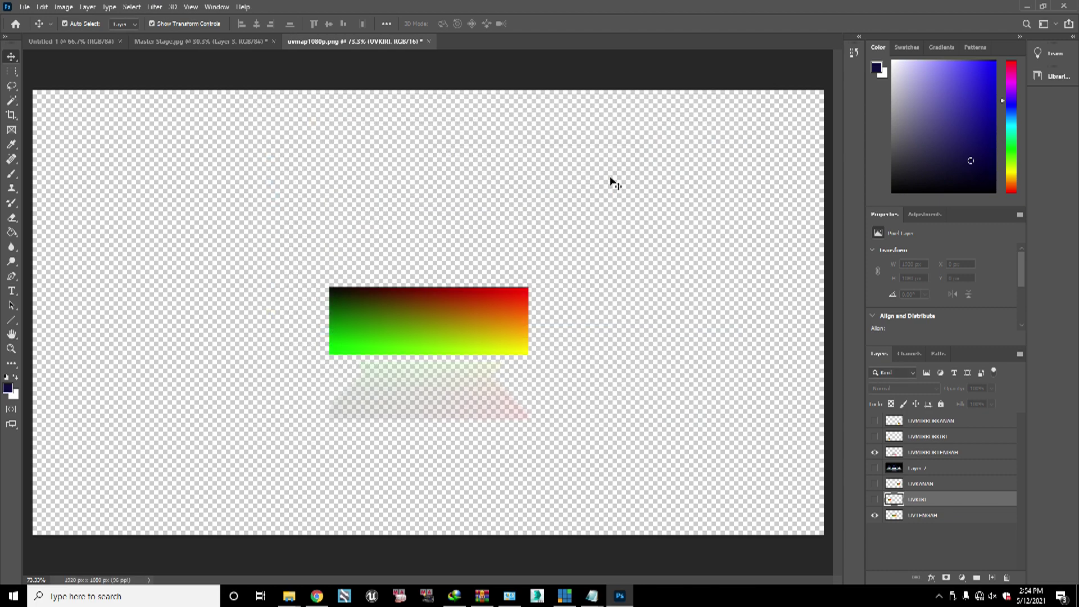
Step: Switch to File Explorer's TUTORIAL VMIX VIRTUAL SET folder and check the exported backgrounds, master stage image and screen UV maps
left_click(307, 598)
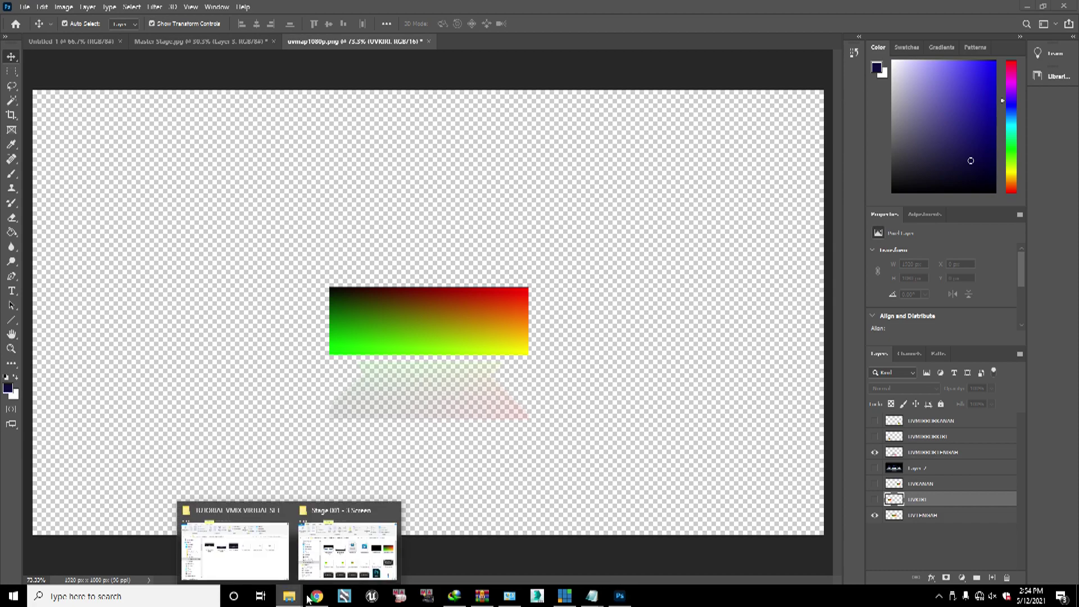
left_click(238, 559)
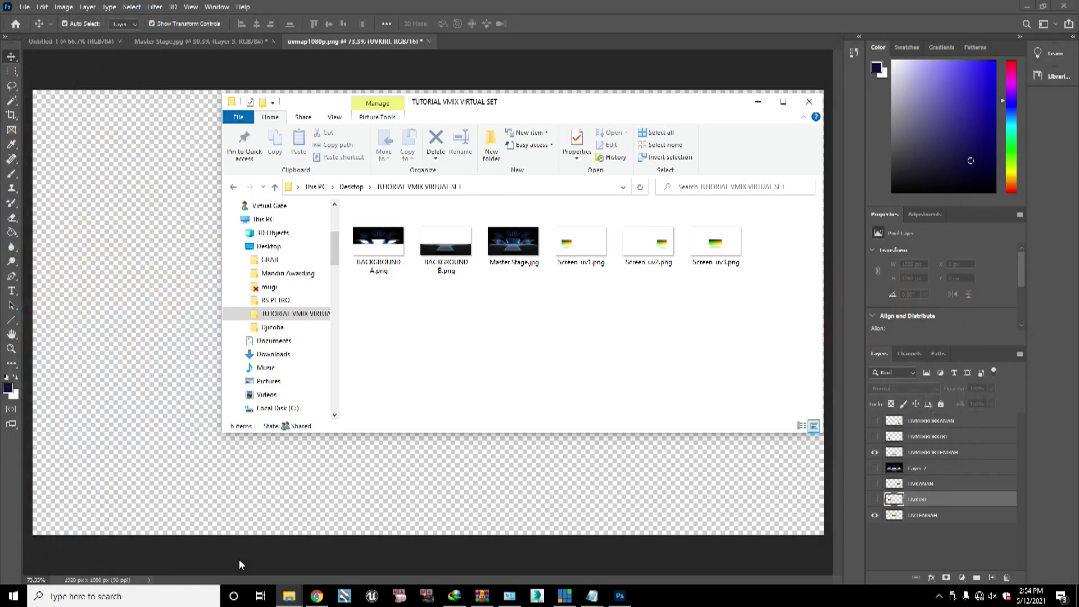
left_click(361, 254)
left_click(460, 255)
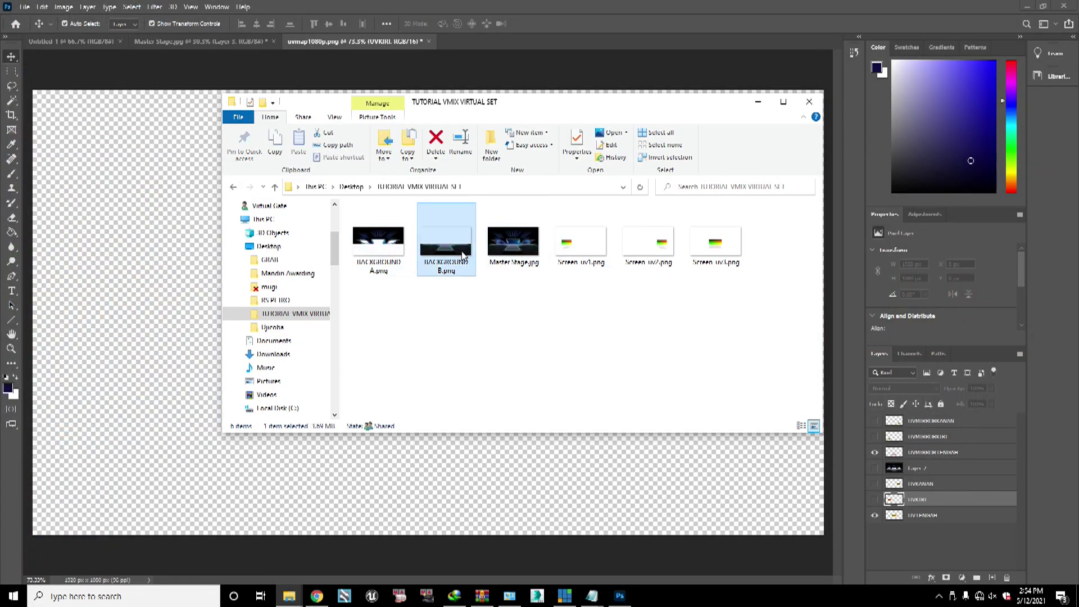
left_click(521, 250)
left_click(580, 251)
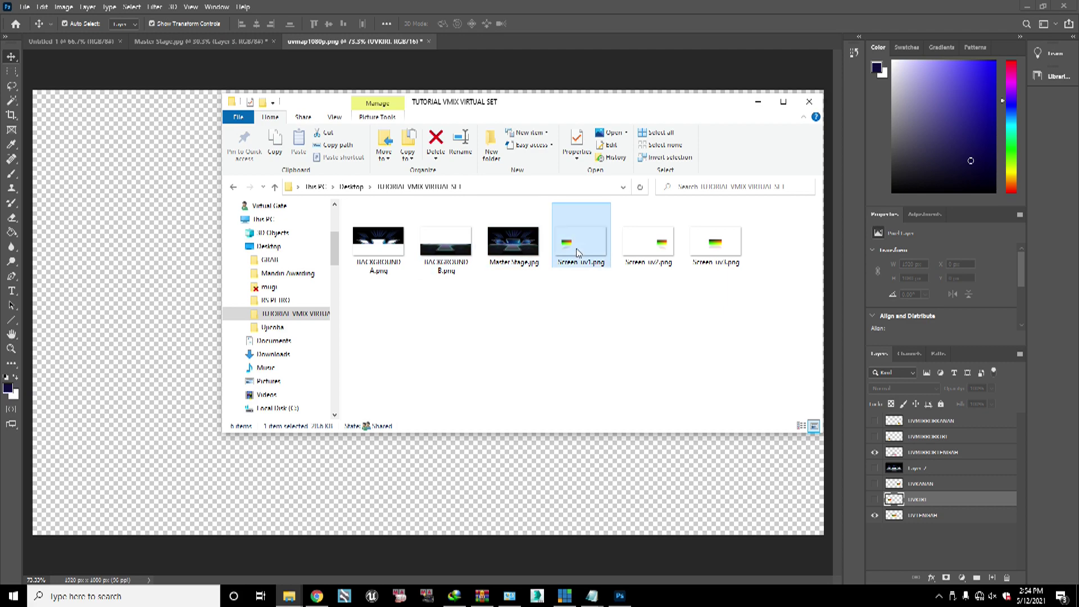
left_click(663, 252)
left_click(732, 255)
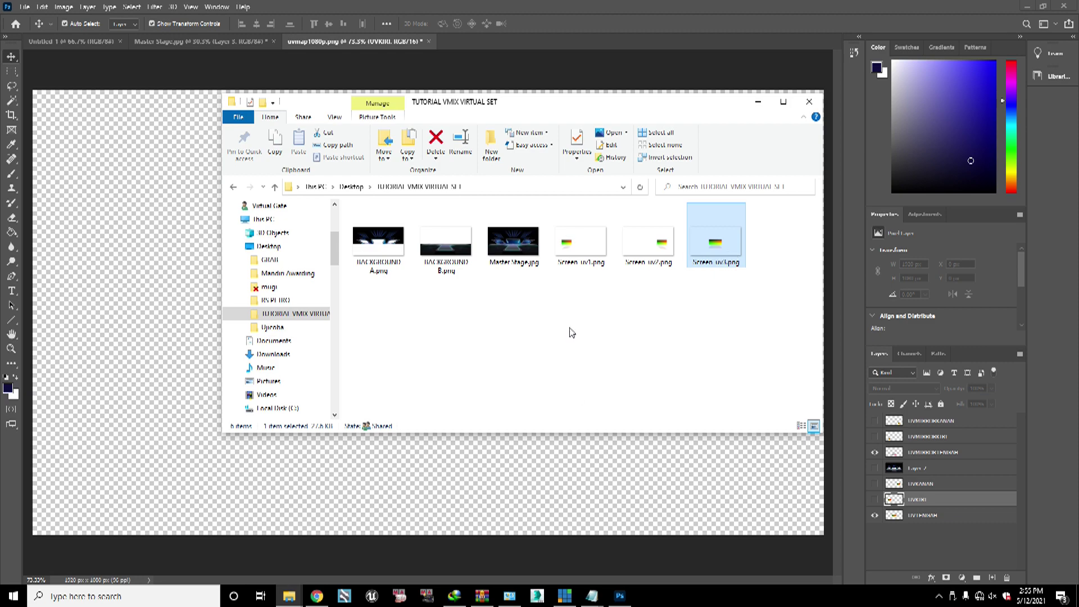
Step: Bring up the Stage 001 - 3 Screen reference folder, arrange it beside the TUTORIAL VMIX VIRTUAL SET folder, and select Screen2.png
left_click(289, 596)
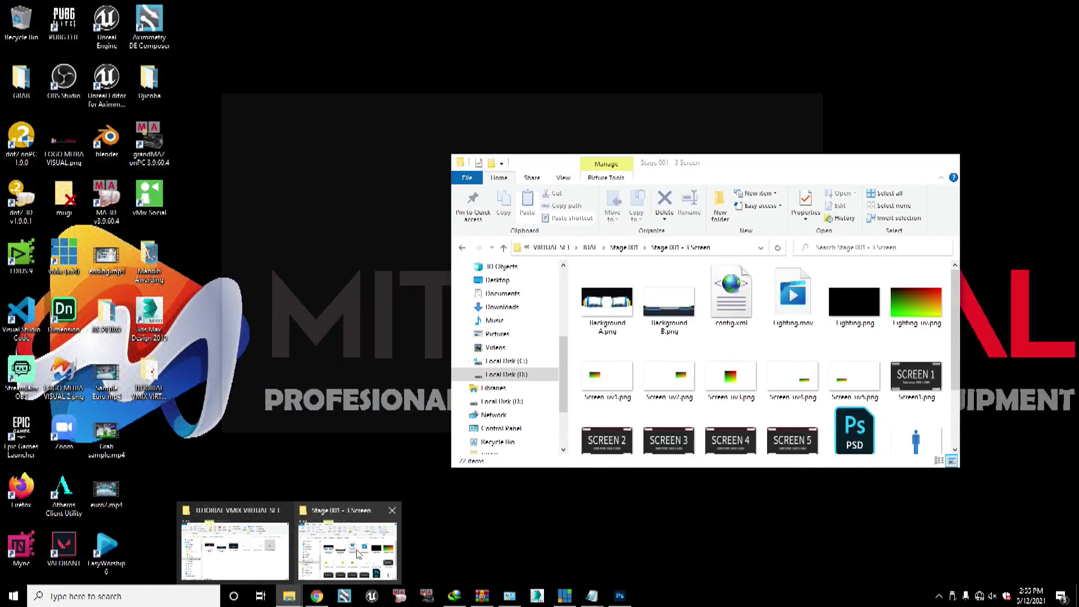
left_click(360, 551)
left_click_drag(715, 167, 264, 205)
left_click_drag(552, 107, 695, 74)
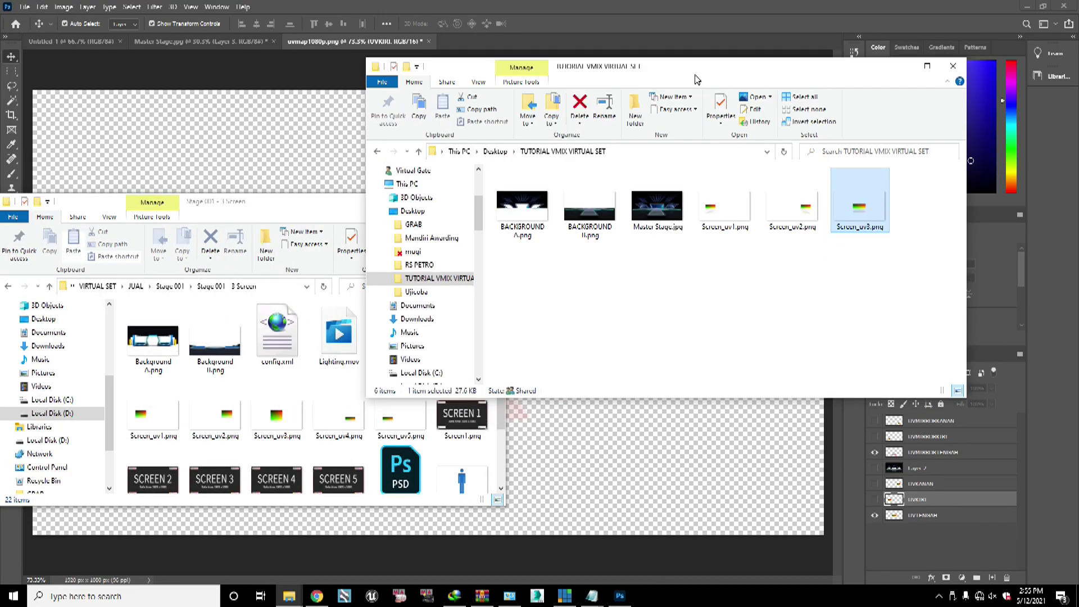
left_click(153, 478)
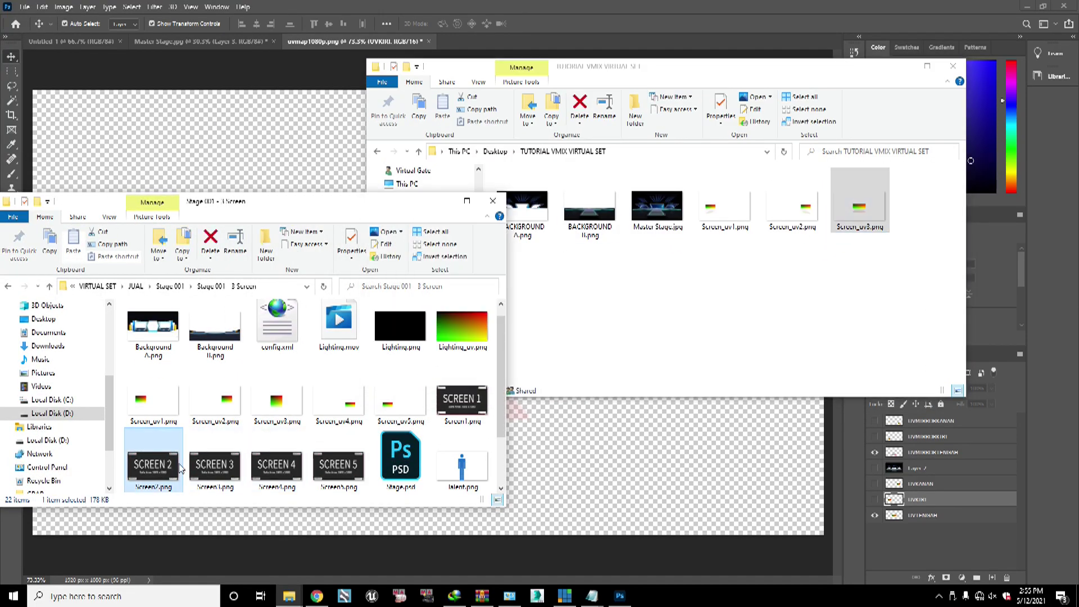
Step: Copy Screen1.png, Screen2.png, Screen3.png and Talent.png from the Stage 001 - 3 Screen folder into TUTORIAL VMIX VIRTUAL SET
left_click_drag(458, 410, 665, 292)
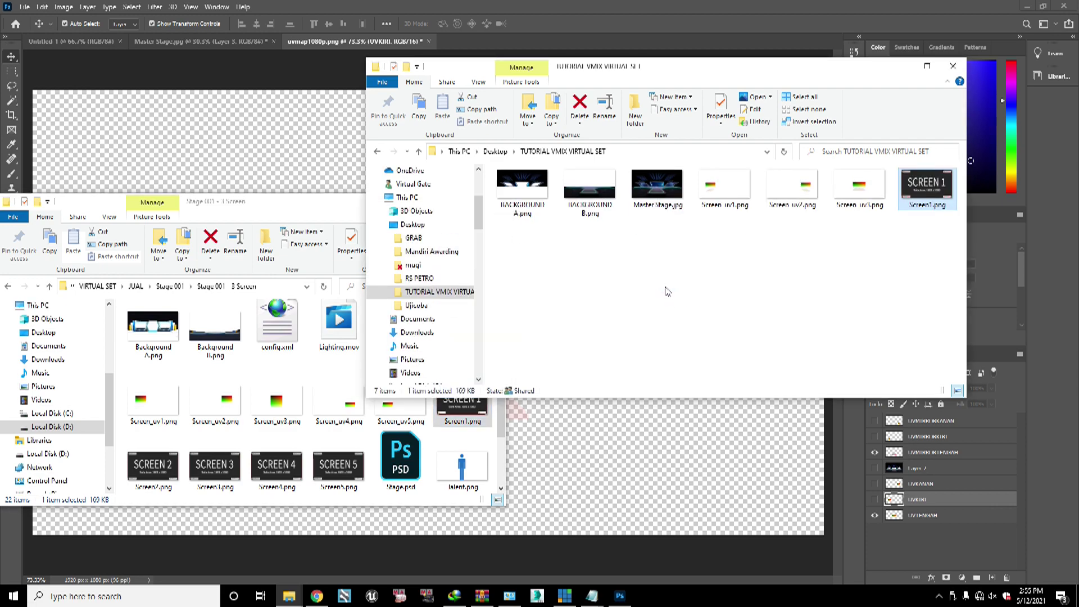
left_click_drag(153, 466, 775, 300)
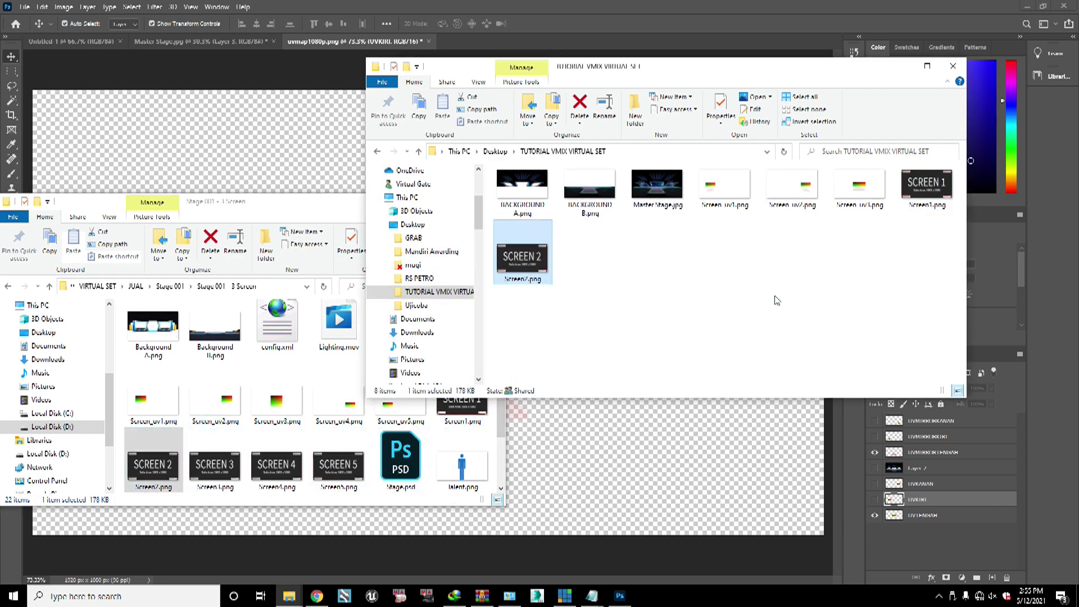
left_click_drag(236, 472, 774, 260)
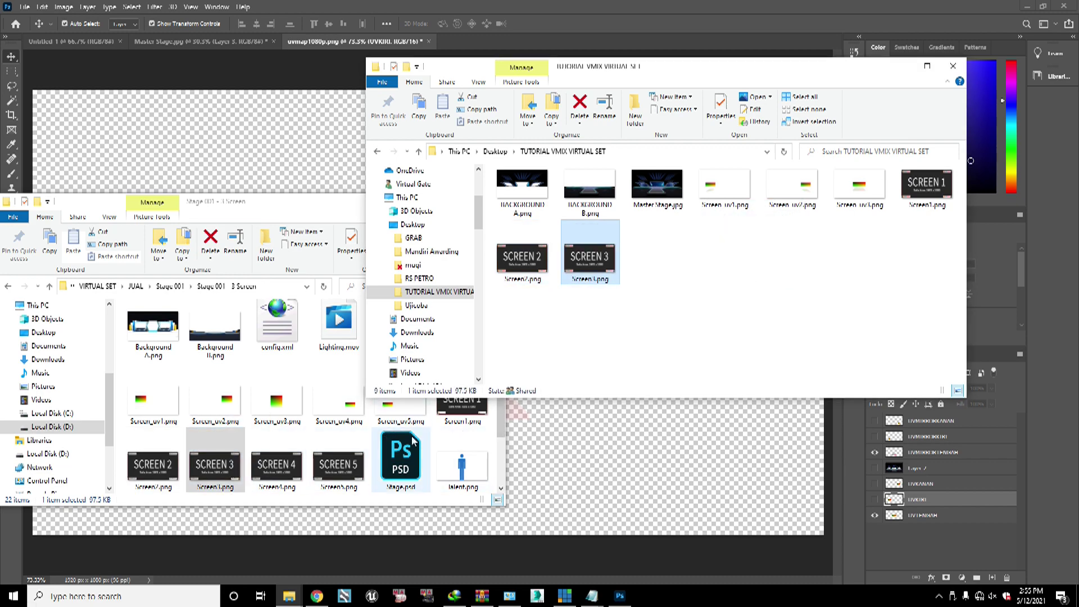
left_click_drag(463, 469, 663, 263)
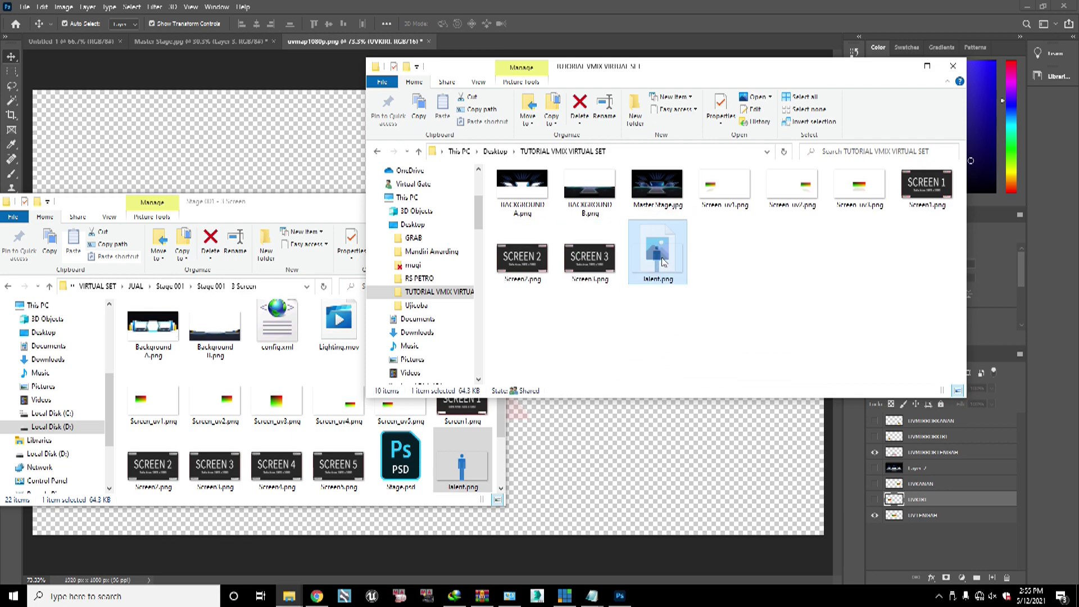
left_click(731, 281)
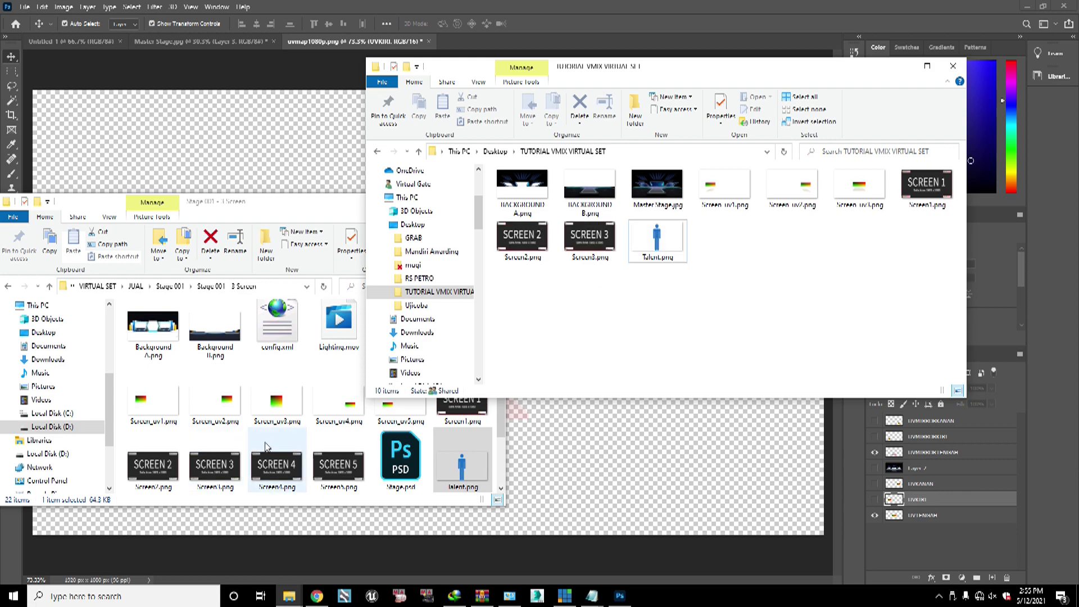
Step: Copy config.xml from the reference folder into TUTORIAL VMIX VIRTUAL SET and put the reference folder window away
scroll(270, 342, "up", 1)
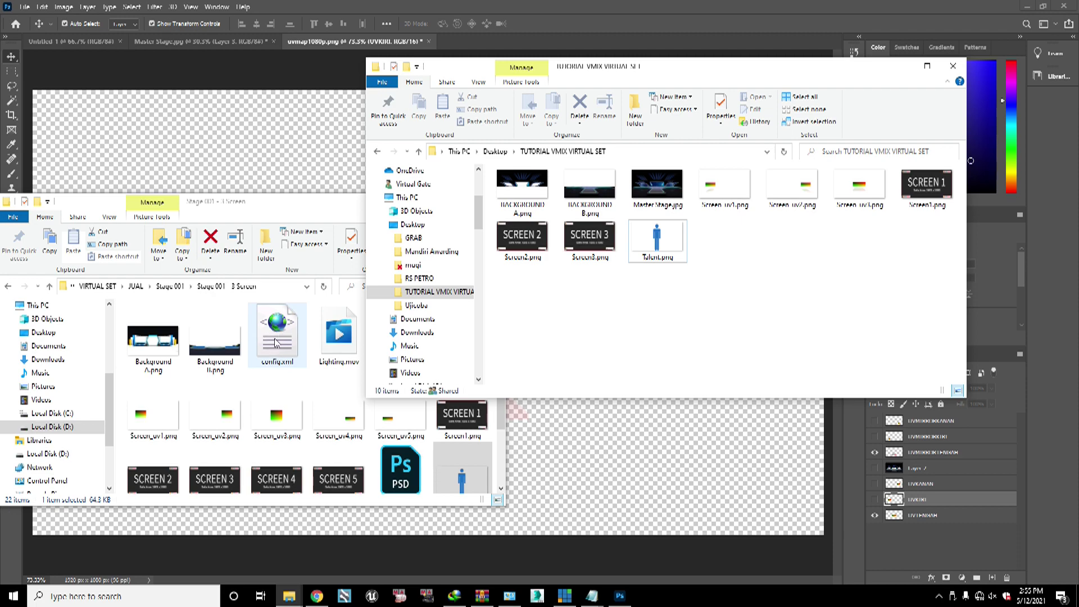
left_click_drag(277, 335, 740, 291)
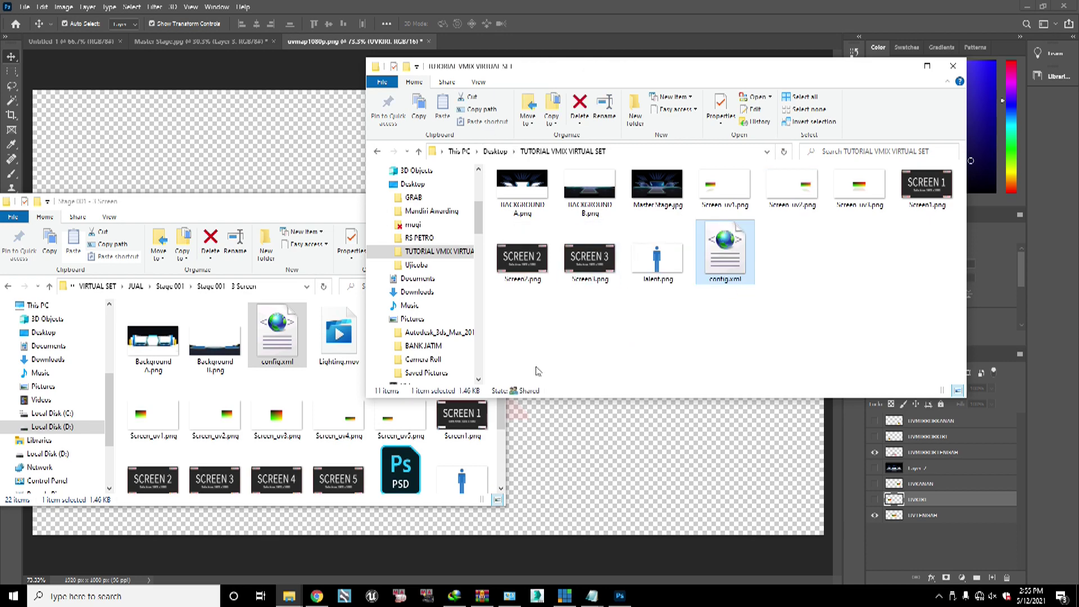
scroll(276, 416, "down", 2)
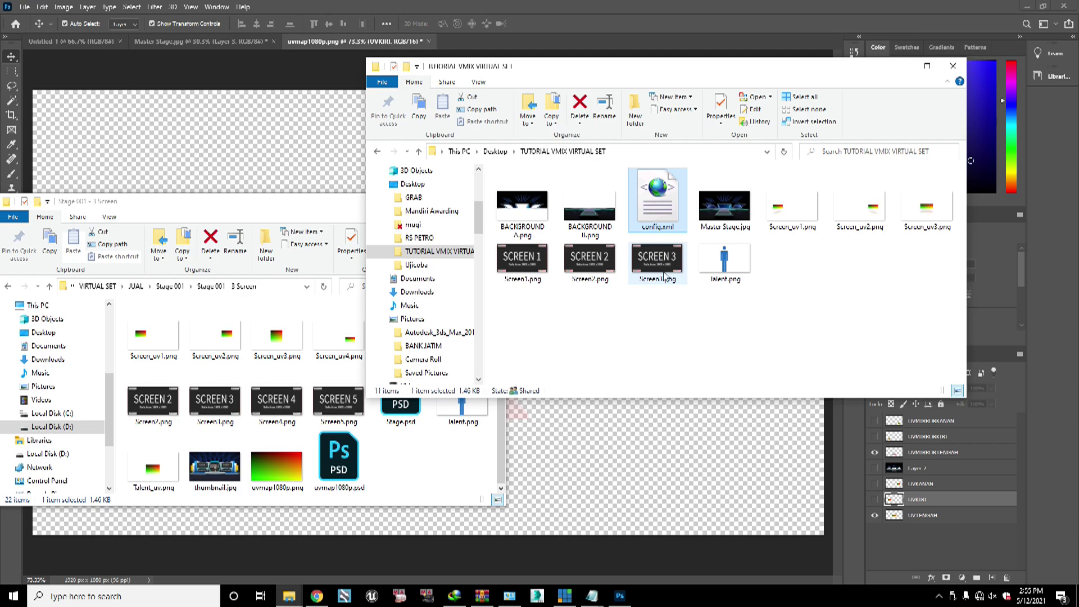
left_click(303, 207)
left_click(438, 202)
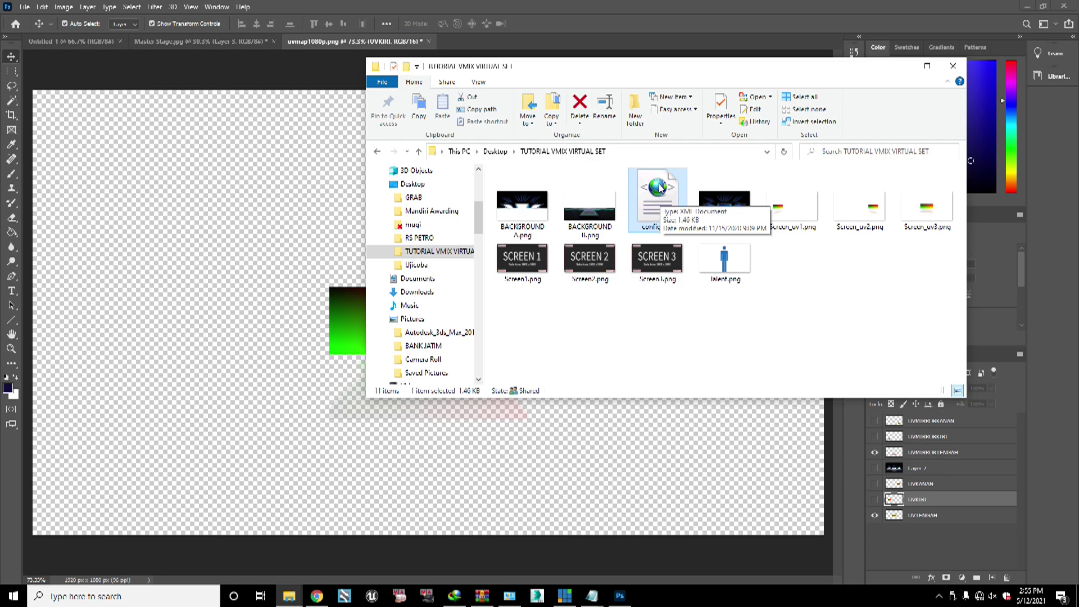
double_click(666, 201)
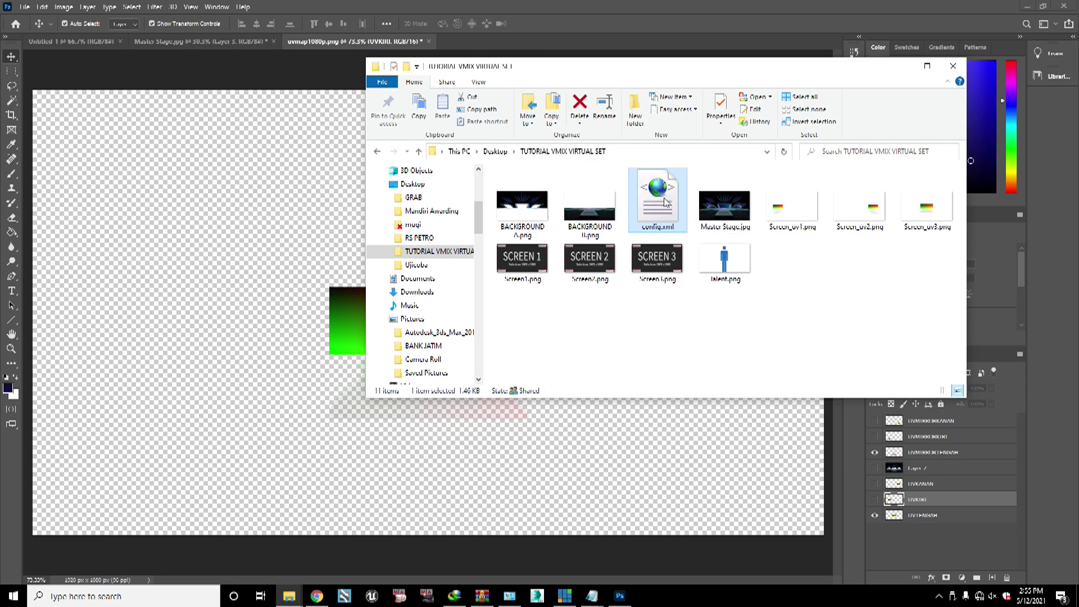
left_click(514, 128)
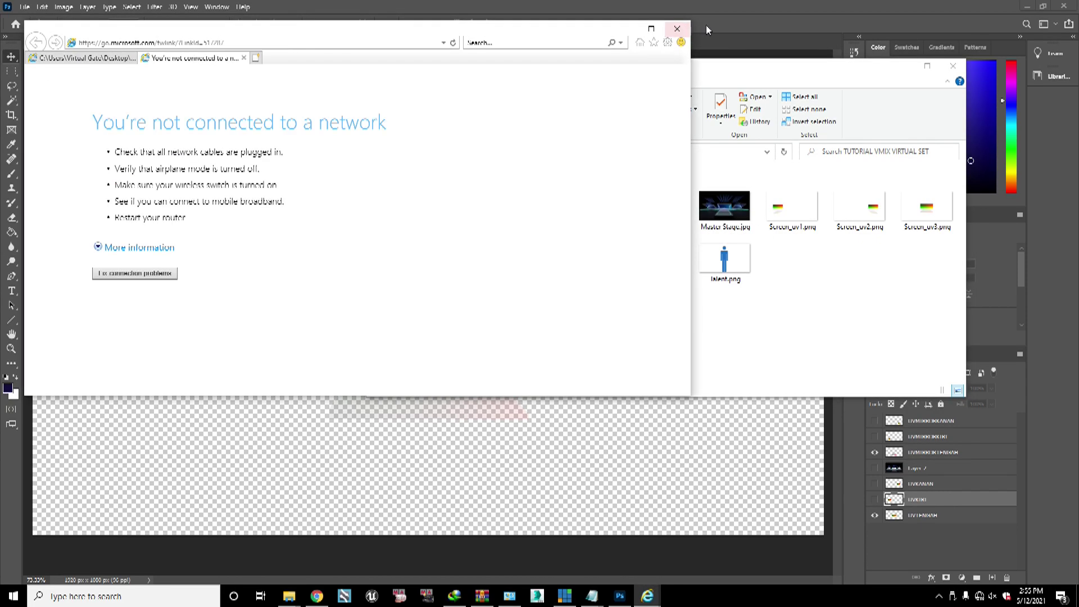
left_click(677, 28)
left_click(357, 224)
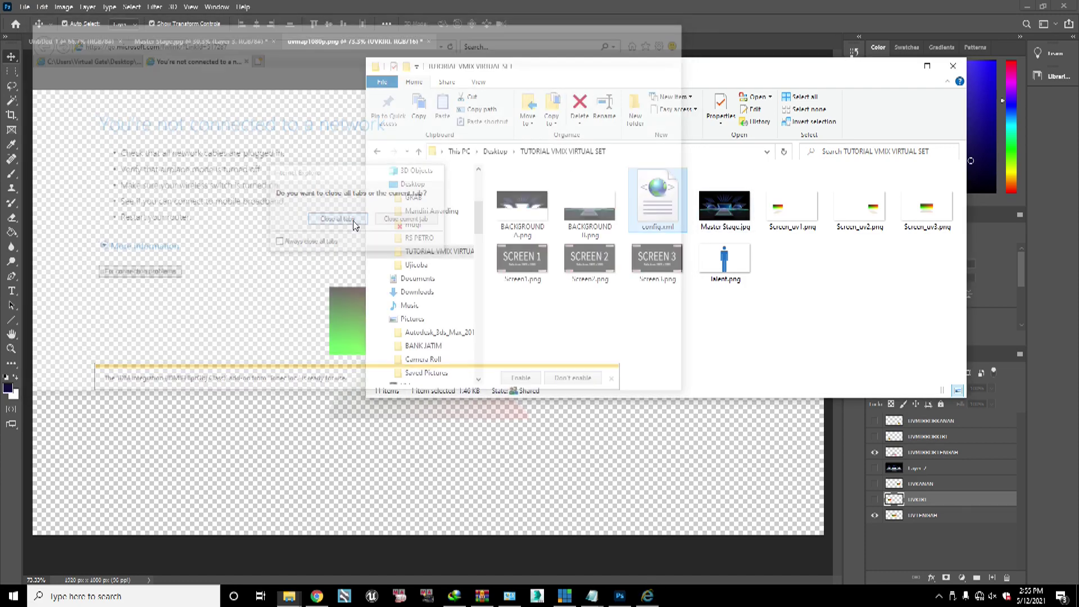
Step: Open the copied config.xml in Notepad and widen its window so the virtualSet entries are easier to read
right_click(654, 194)
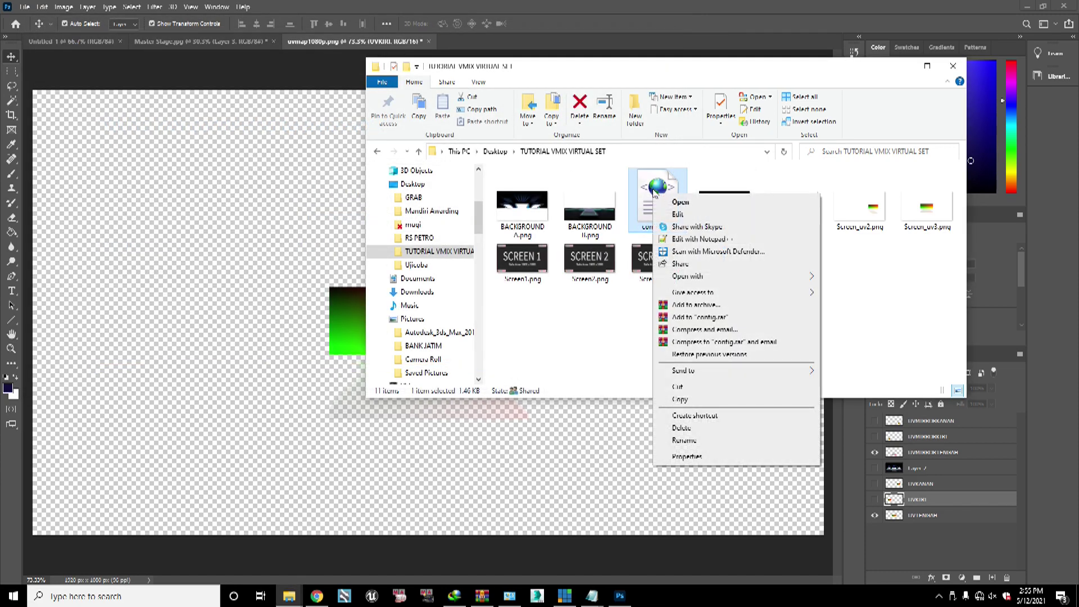
mouse_move(749, 281)
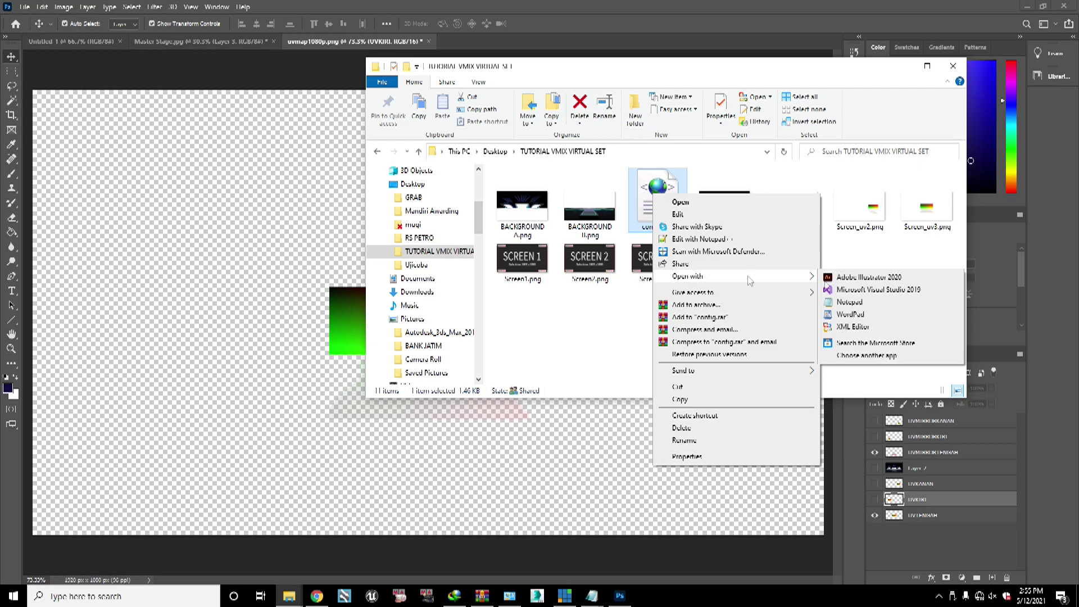
left_click(849, 301)
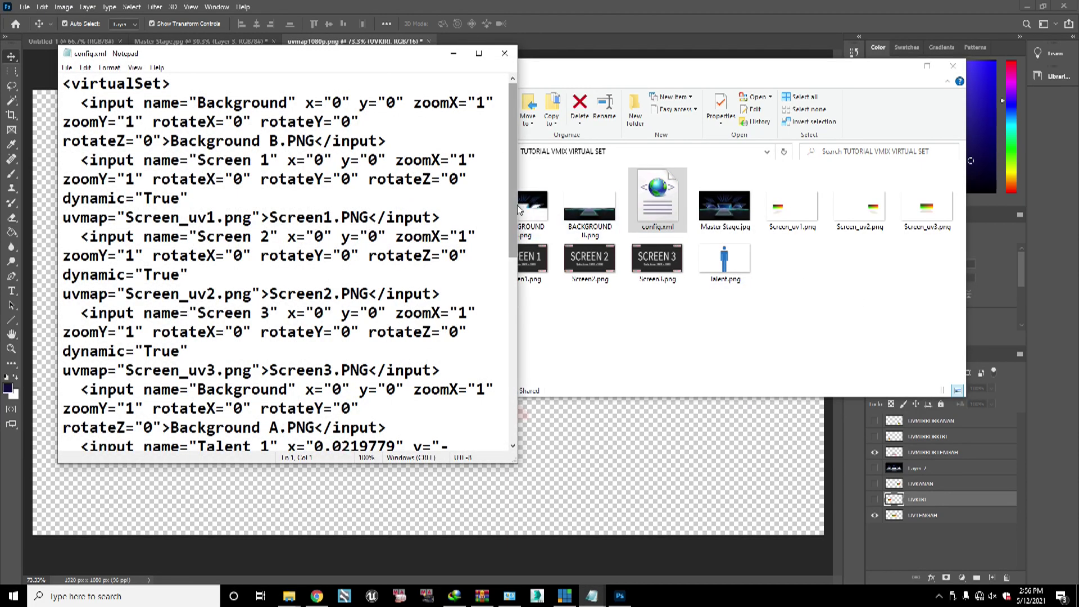
left_click_drag(518, 208, 992, 200)
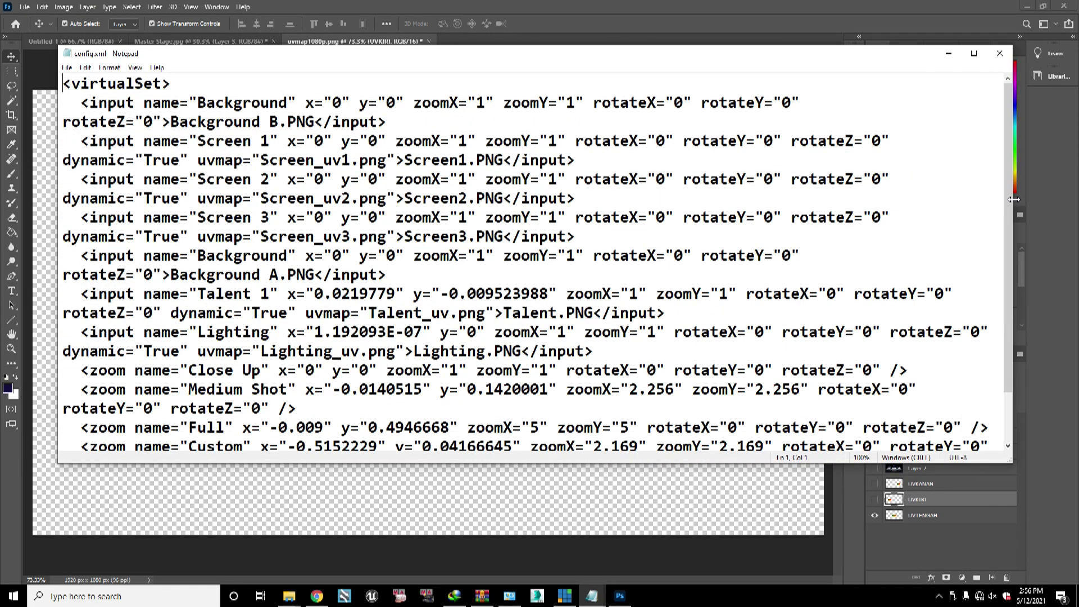
scroll(528, 253, "down", 1)
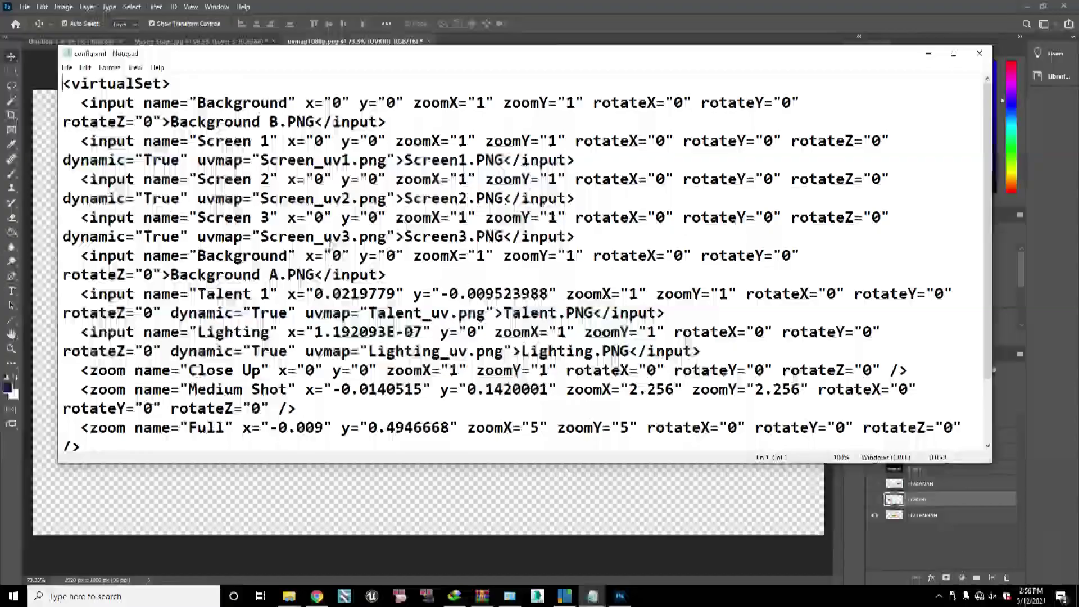
mouse_move(261, 64)
left_mouse_down()
mouse_move(244, 92)
mouse_move(240, 70)
left_mouse_up()
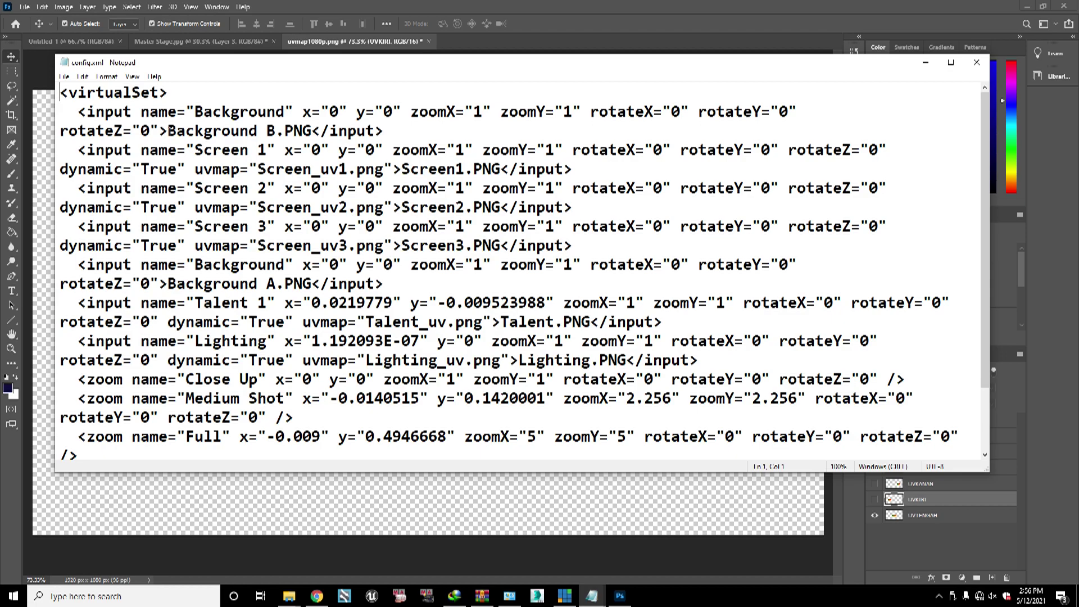
Step: Examine the first Background input in config.xml and compare its Background B.PNG reference with the matching file in the TUTORIAL VMIX VIRTUAL SET folder
left_click_drag(168, 130, 315, 130)
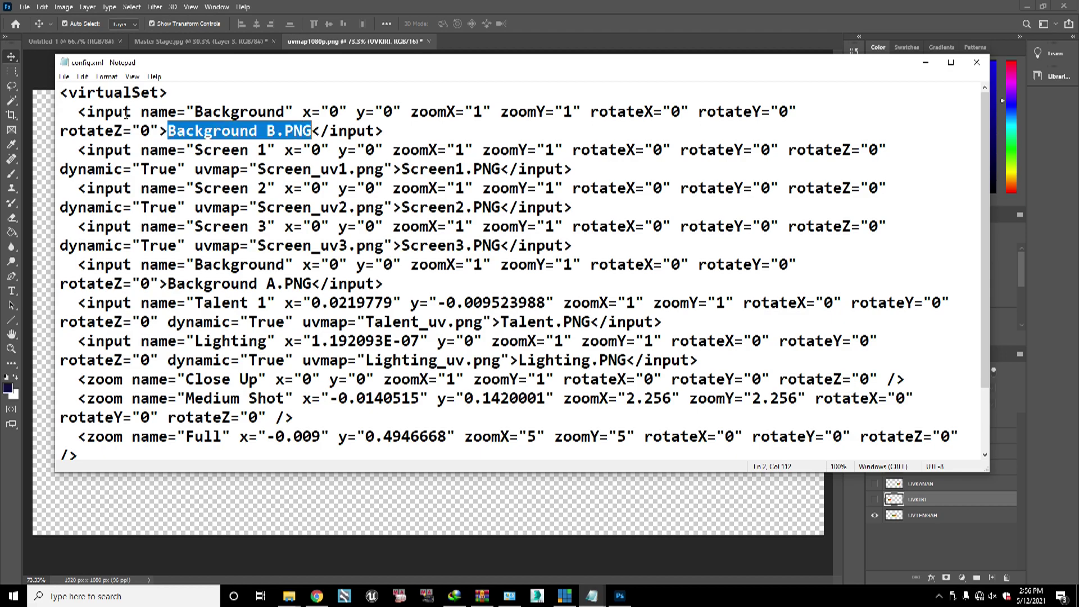
left_click_drag(78, 111, 356, 112)
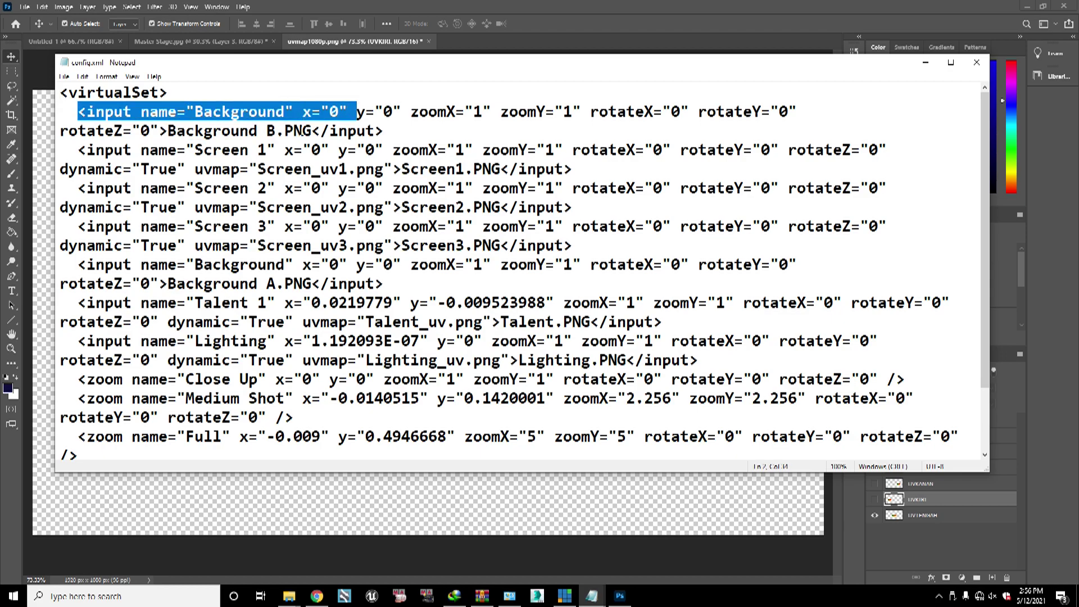
left_click(159, 112)
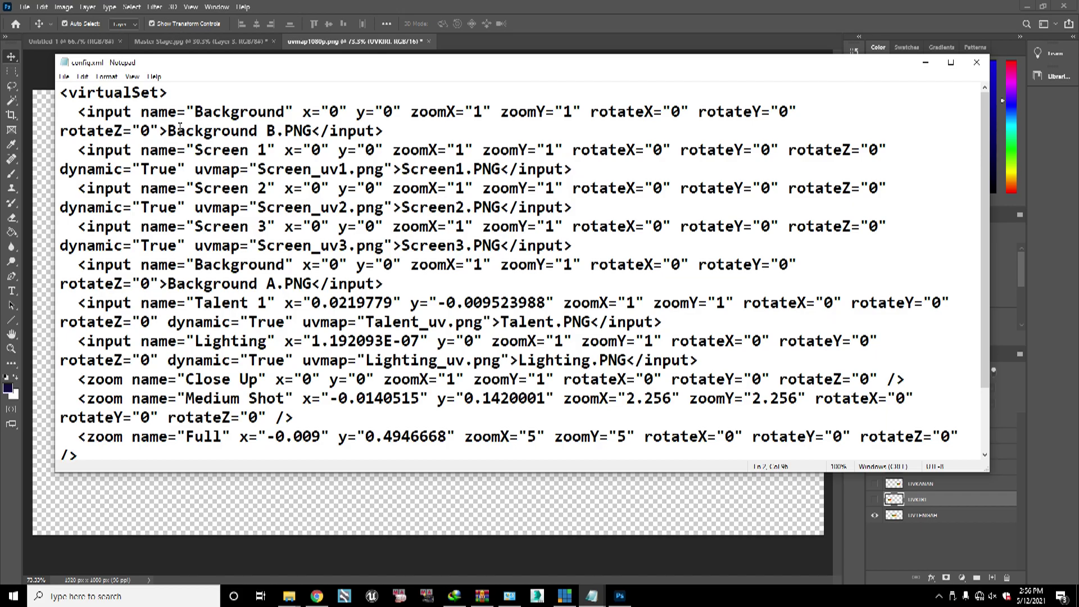
left_click_drag(167, 130, 311, 131)
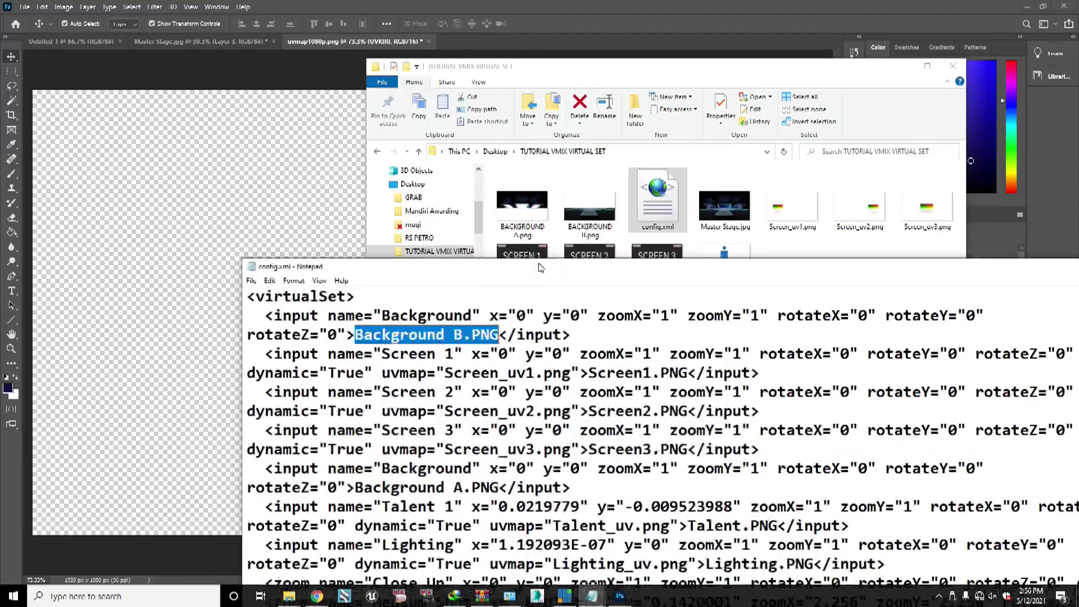
left_click_drag(580, 81, 261, 55)
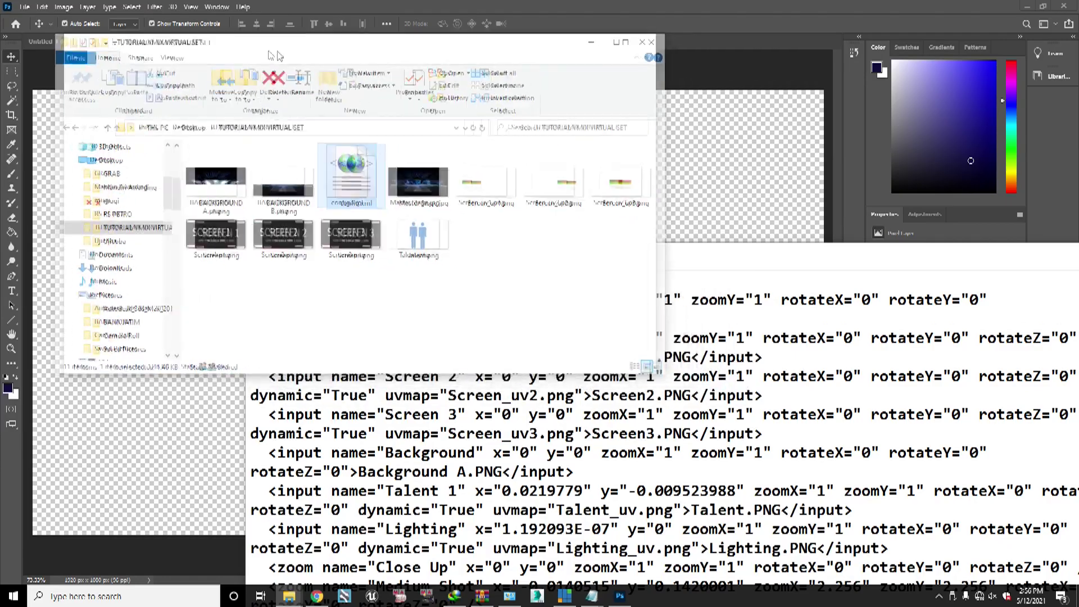
left_click(273, 204)
left_click_drag(697, 260, 747, 188)
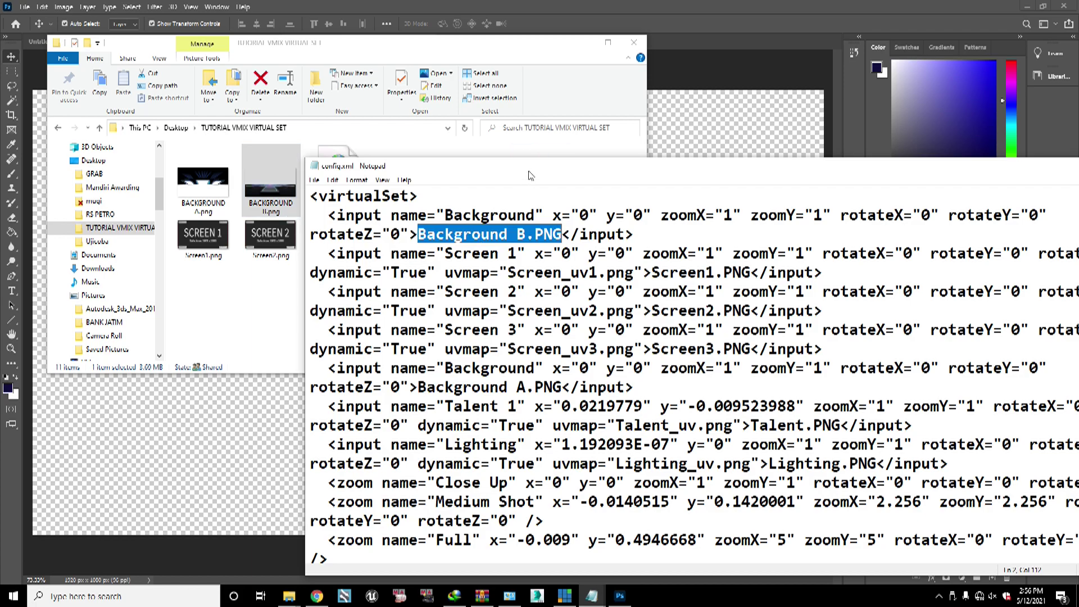
left_click_drag(543, 170, 471, 123)
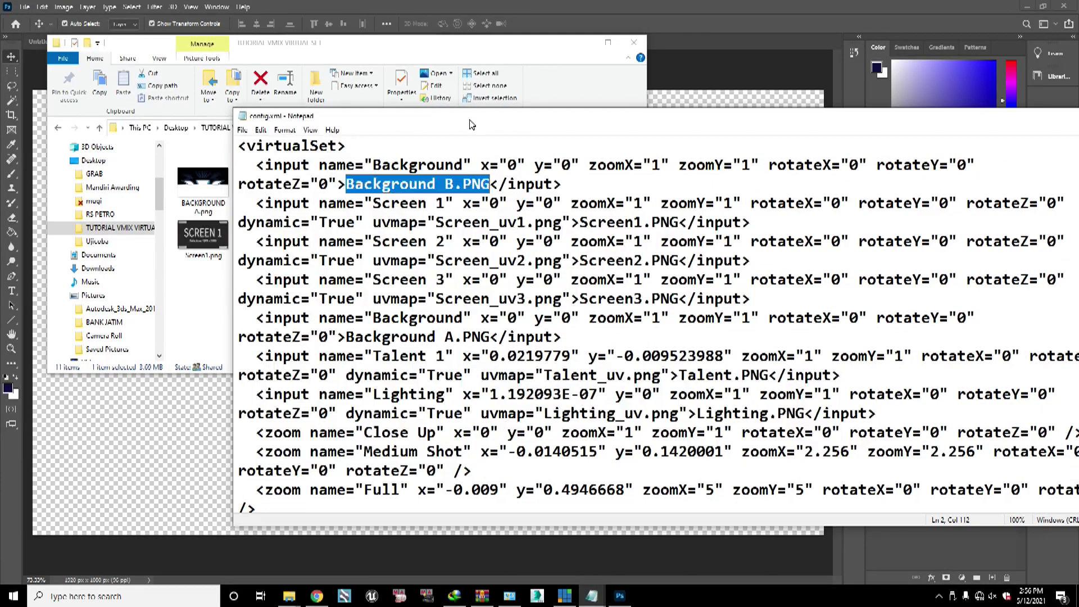
Step: Examine the Screen 1 input's name, position, zoom and rotation attributes and its dynamic setting in config.xml
left_click_drag(374, 204, 445, 204)
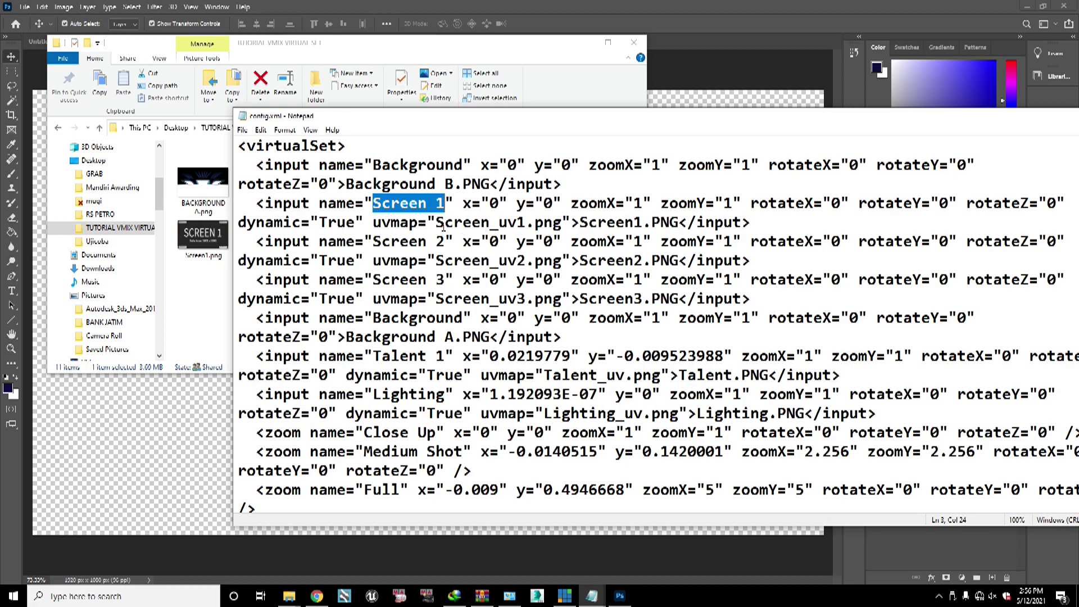
left_click_drag(437, 223, 564, 230)
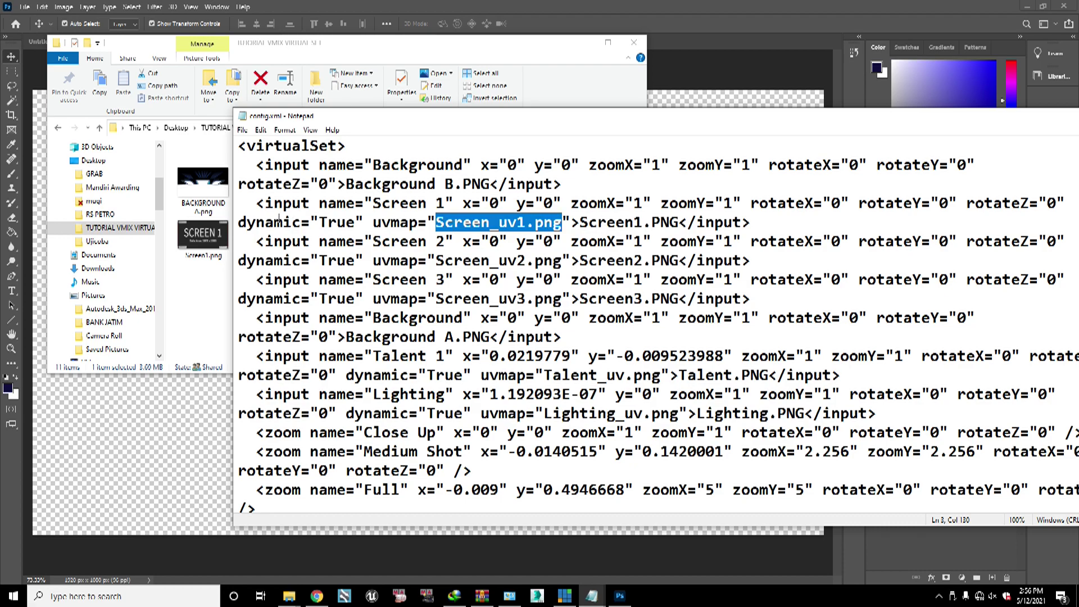
left_click_drag(245, 202, 456, 209)
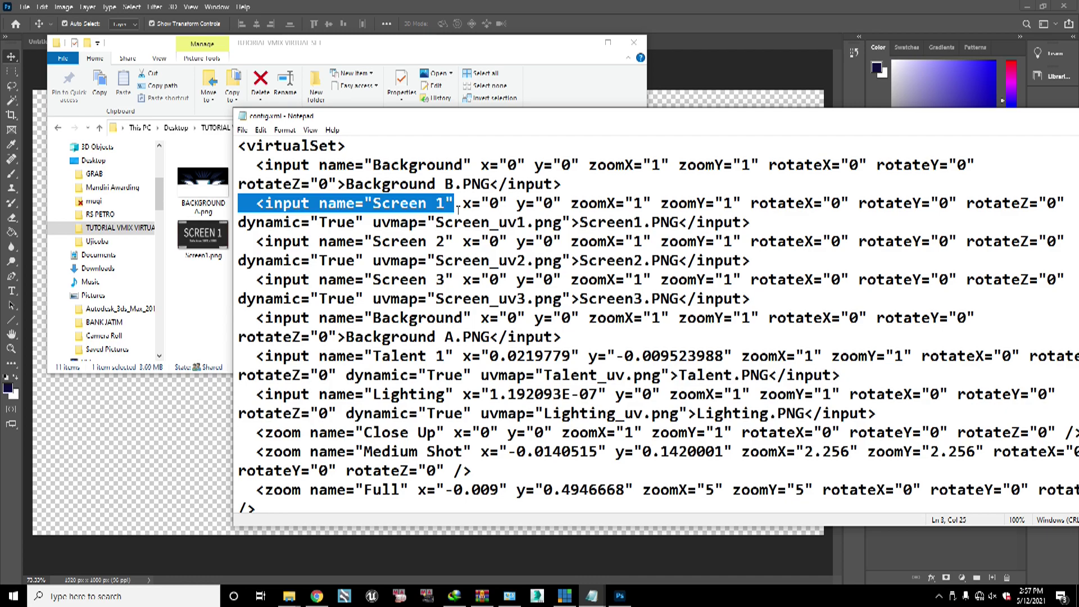
left_click(464, 204)
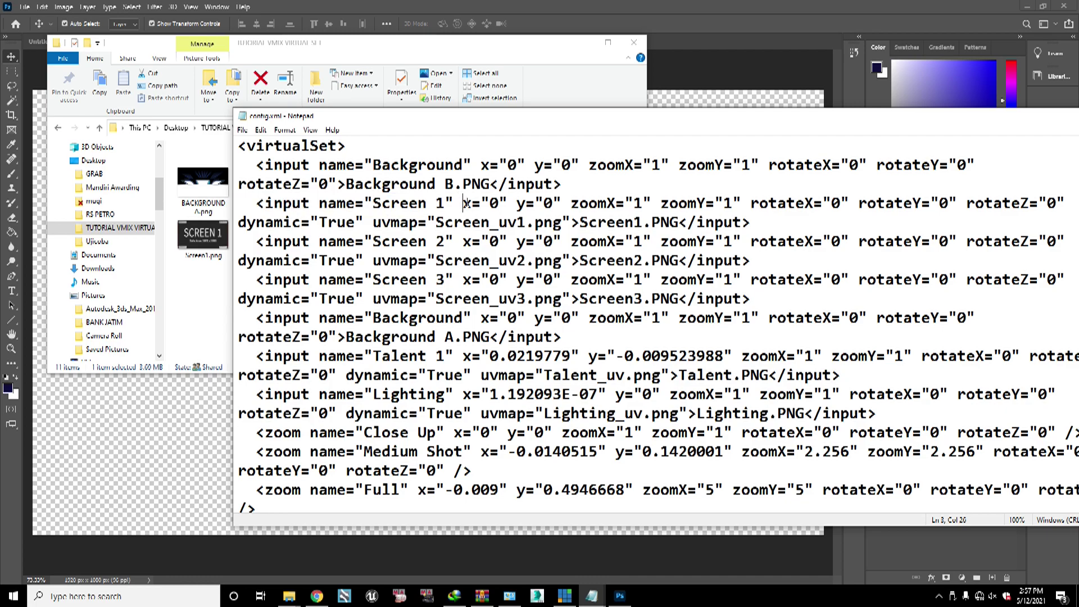
left_click_drag(464, 203, 1064, 198)
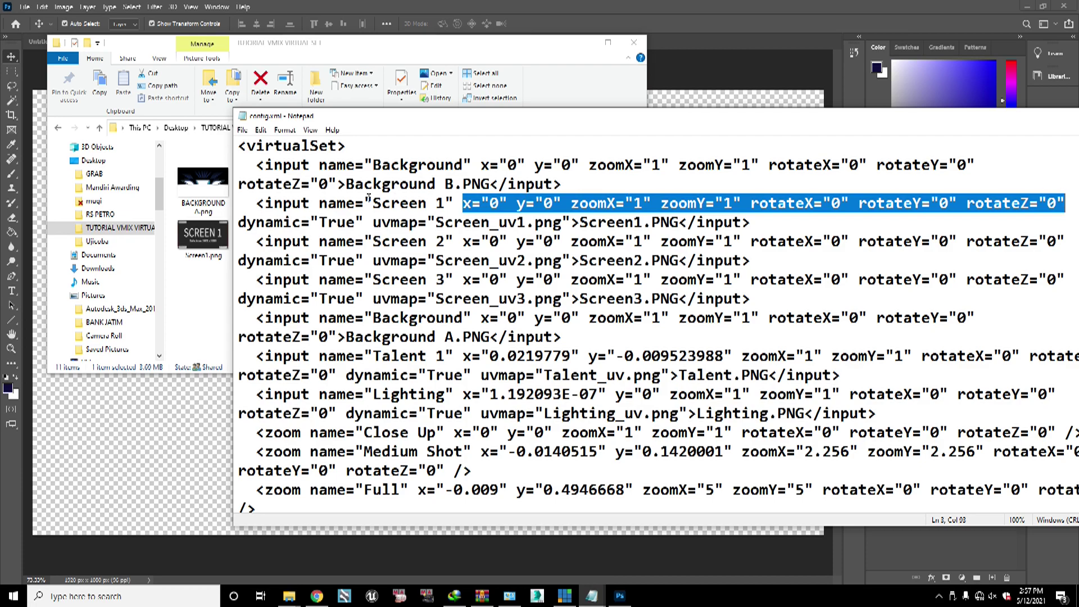
left_click_drag(240, 223, 366, 225)
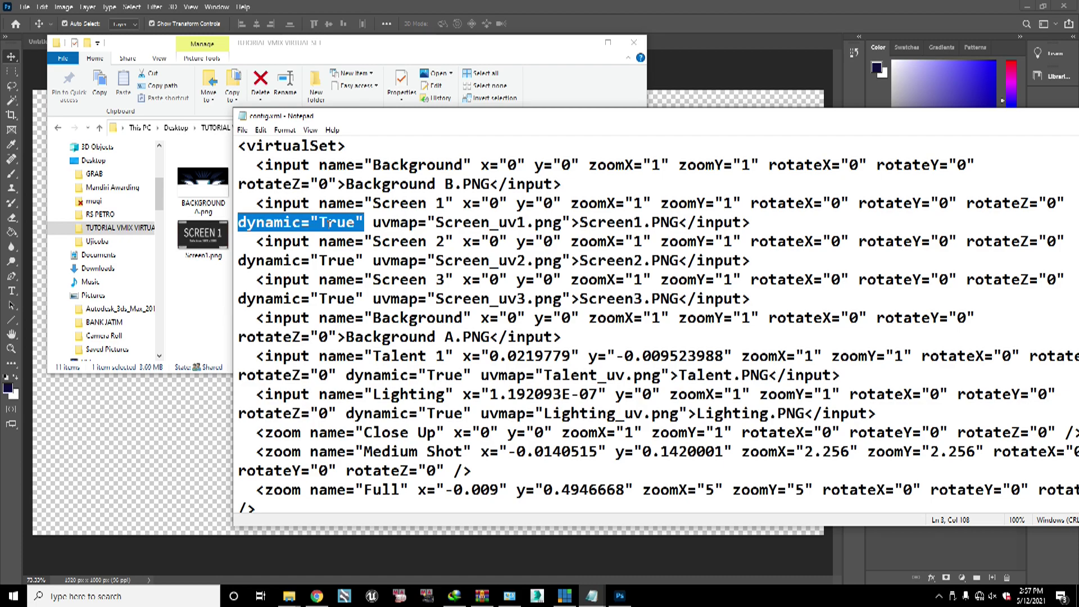
left_click(375, 223)
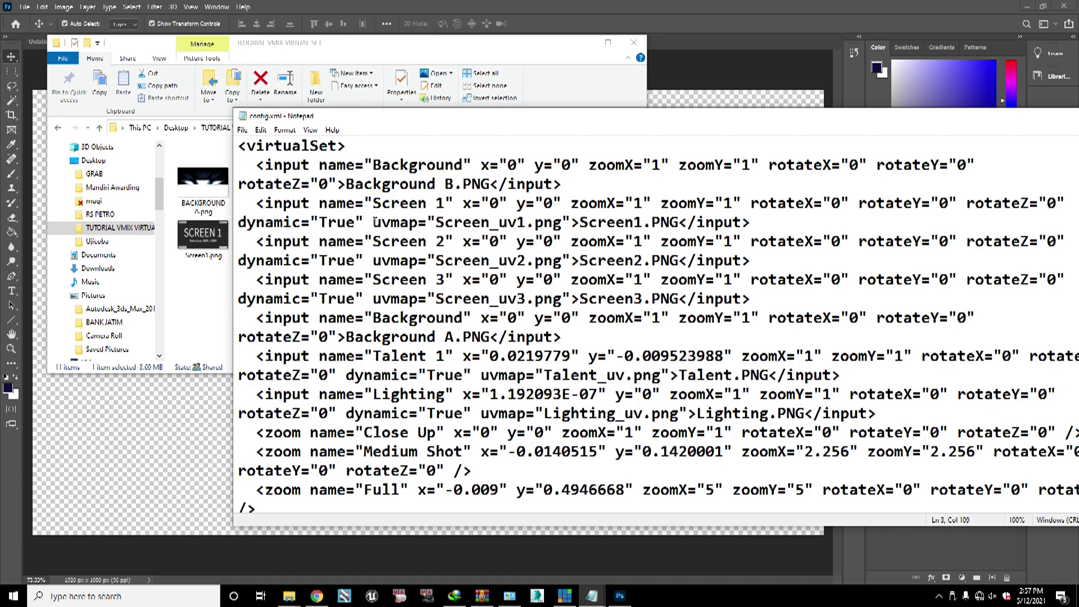
Step: Check the Screen 1 input's Screen_uv1.png UV map and Screen1.PNG image references against the files in the TUTORIAL VMIX VIRTUAL SET folder
left_click_drag(374, 223, 560, 224)
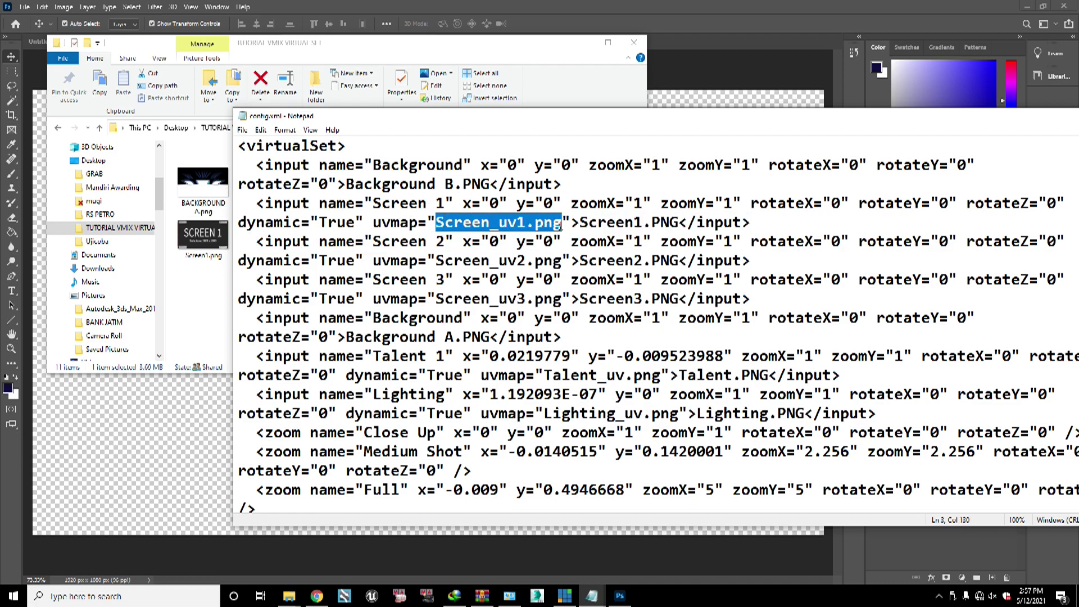
left_click_drag(375, 224, 560, 226)
left_click(440, 222)
left_click_drag(581, 222, 680, 223)
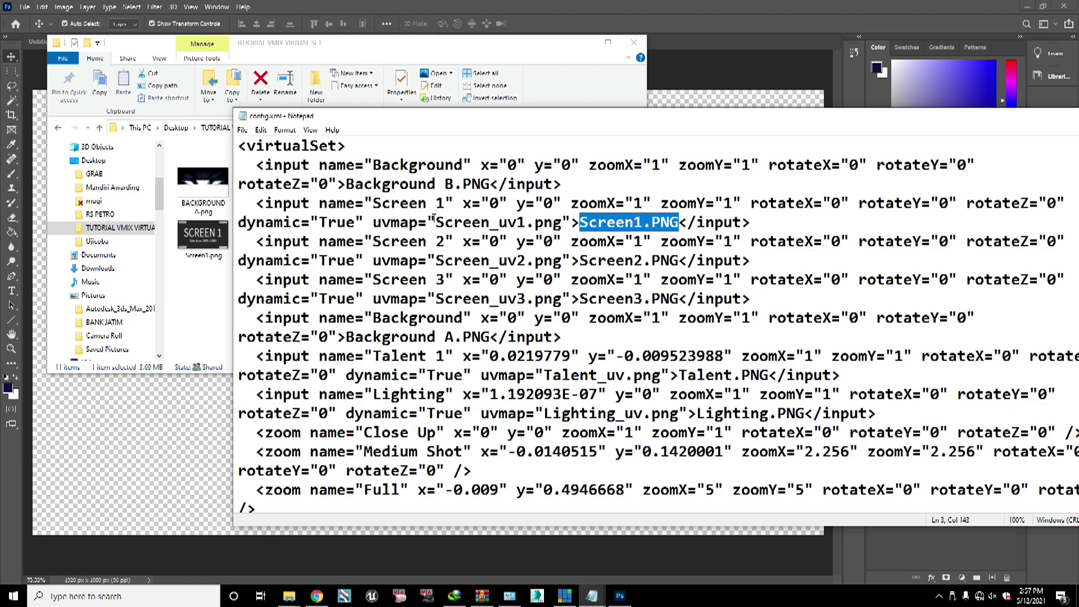
left_click_drag(438, 222, 526, 223)
left_click(184, 287)
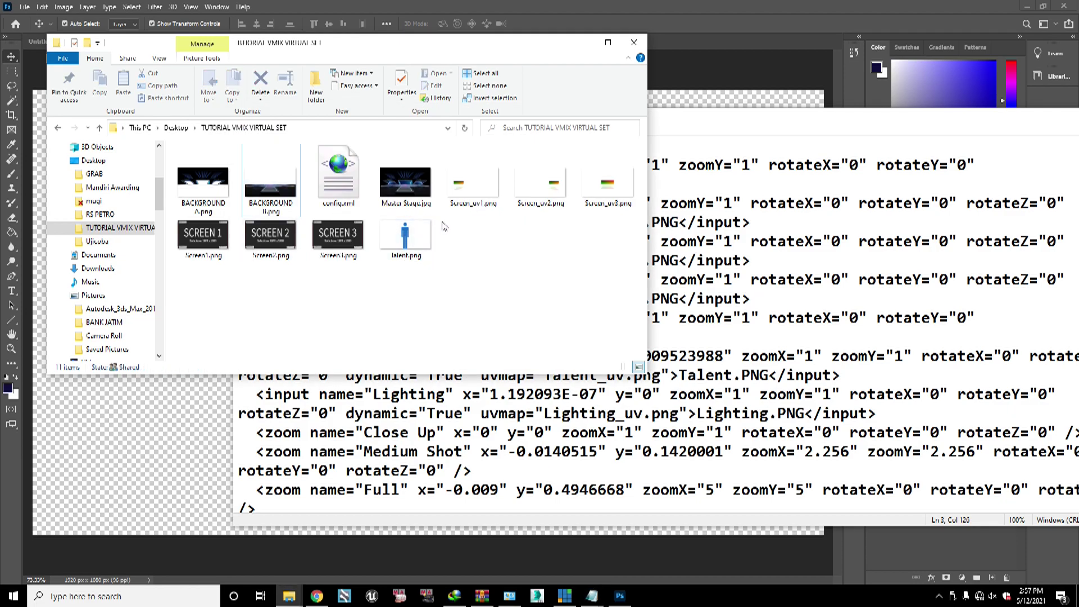
Step: Compare the Screen1.PNG image reference in config.xml with Screen1.png and its Screen_uv1.png map in the folder
left_click(470, 200)
left_click(686, 232)
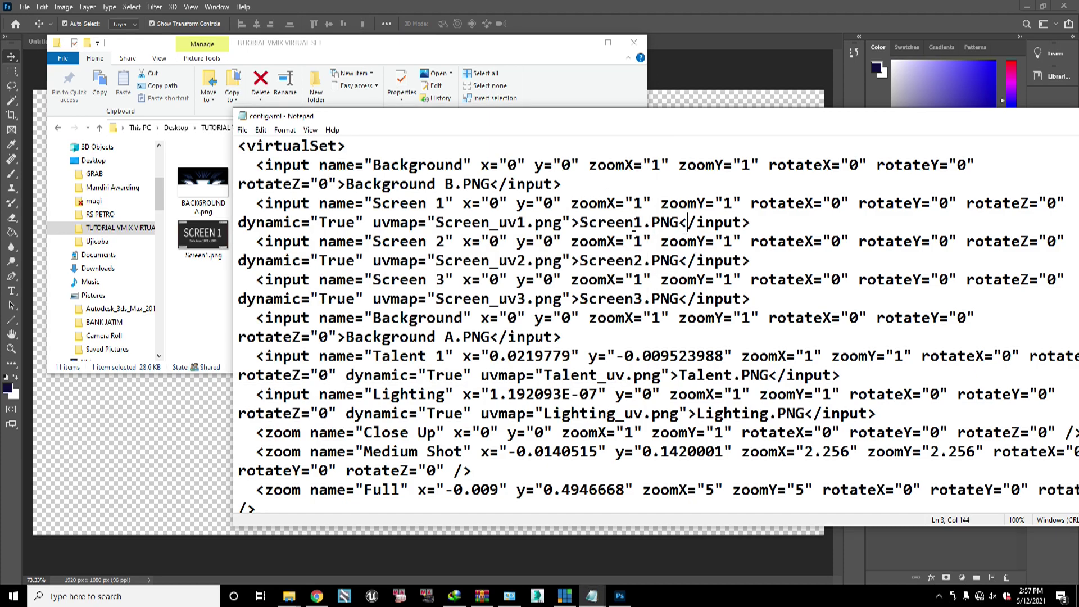
left_click_drag(581, 223, 662, 223)
left_click(194, 287)
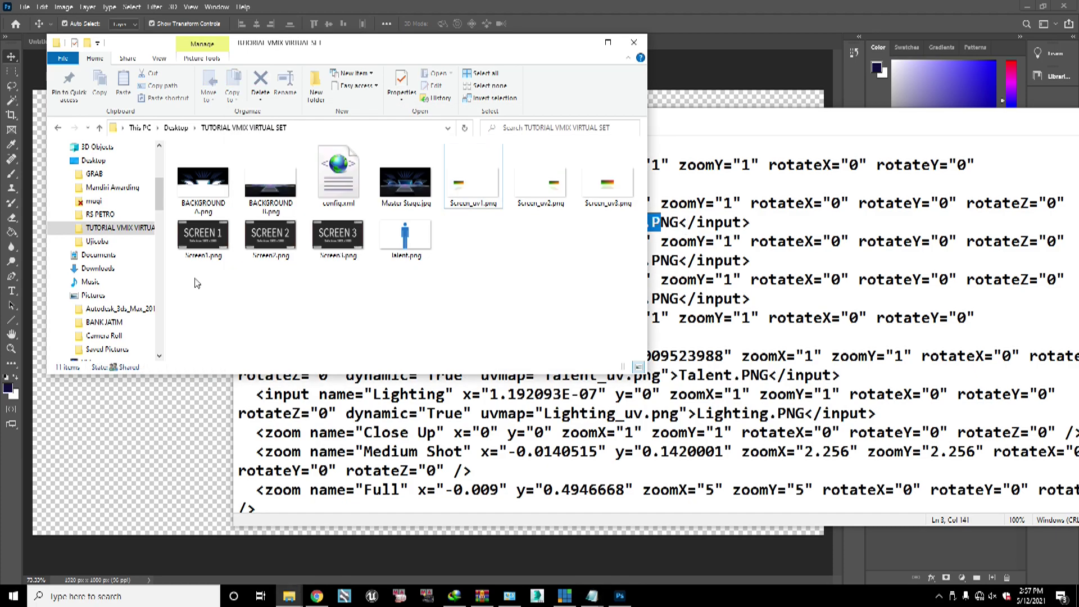
left_click(207, 247)
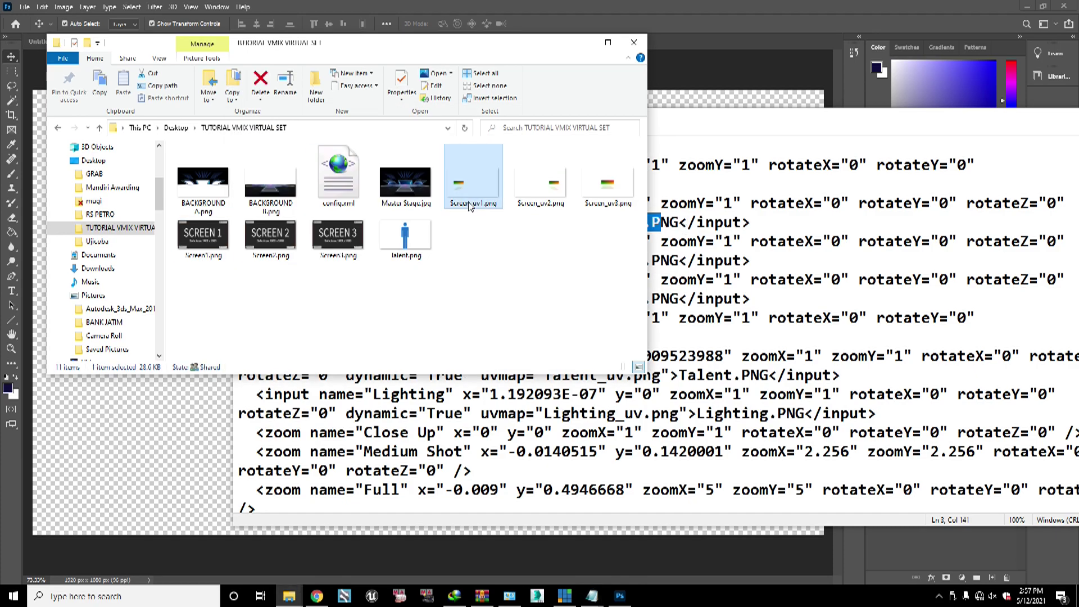
left_click(213, 243)
left_click(707, 236)
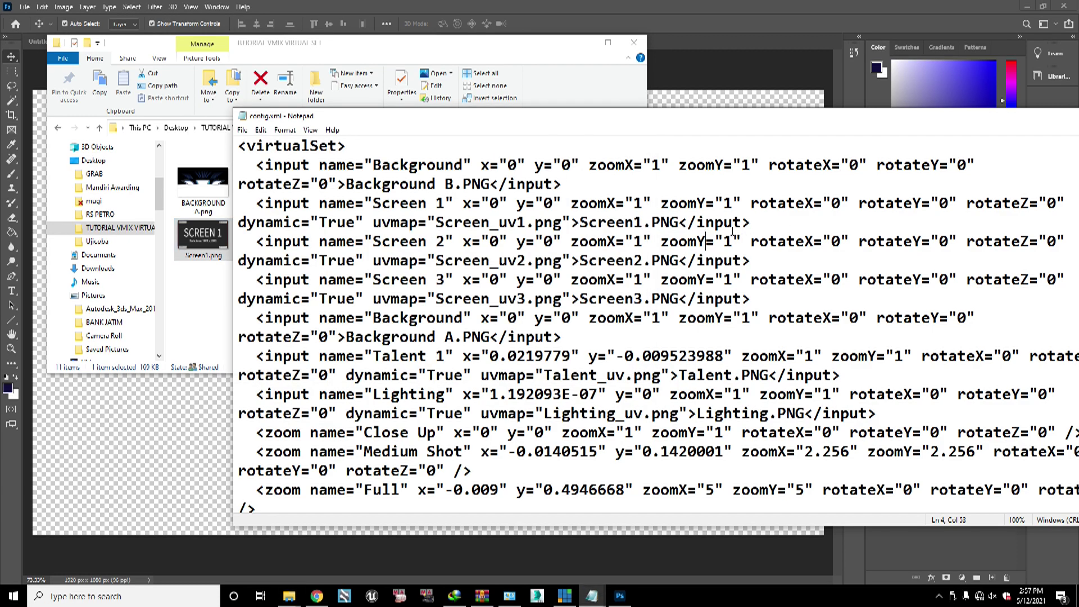
Step: Rename the Screen 1, Screen 2 and Screen 3 inputs in config.xml to LED 1, LED 2 and LED 3
left_click_drag(256, 242, 446, 243)
left_click(373, 242)
left_click_drag(372, 242, 444, 243)
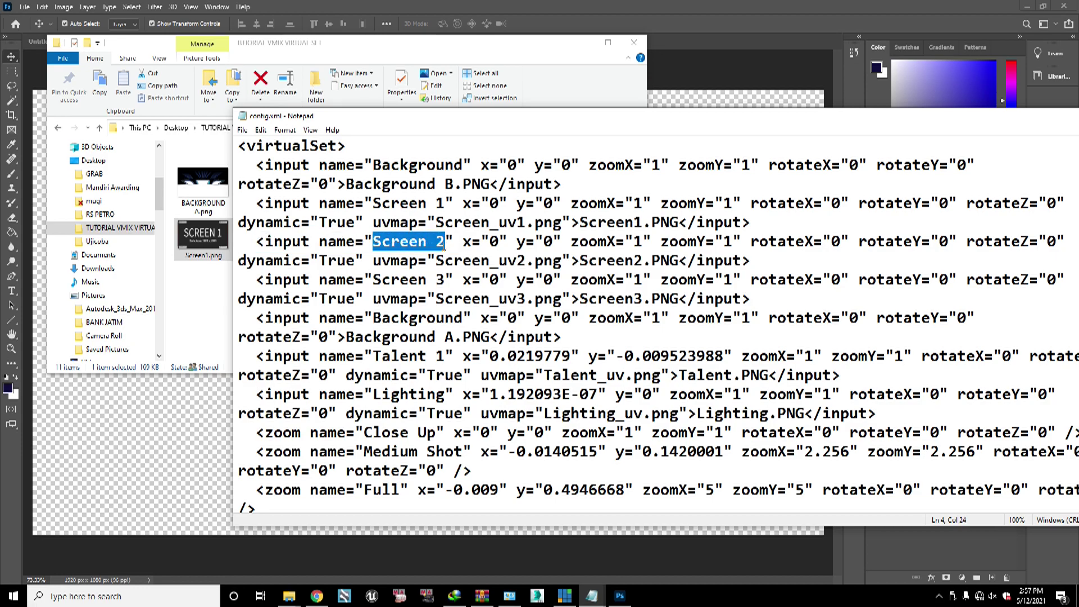
left_click(392, 242)
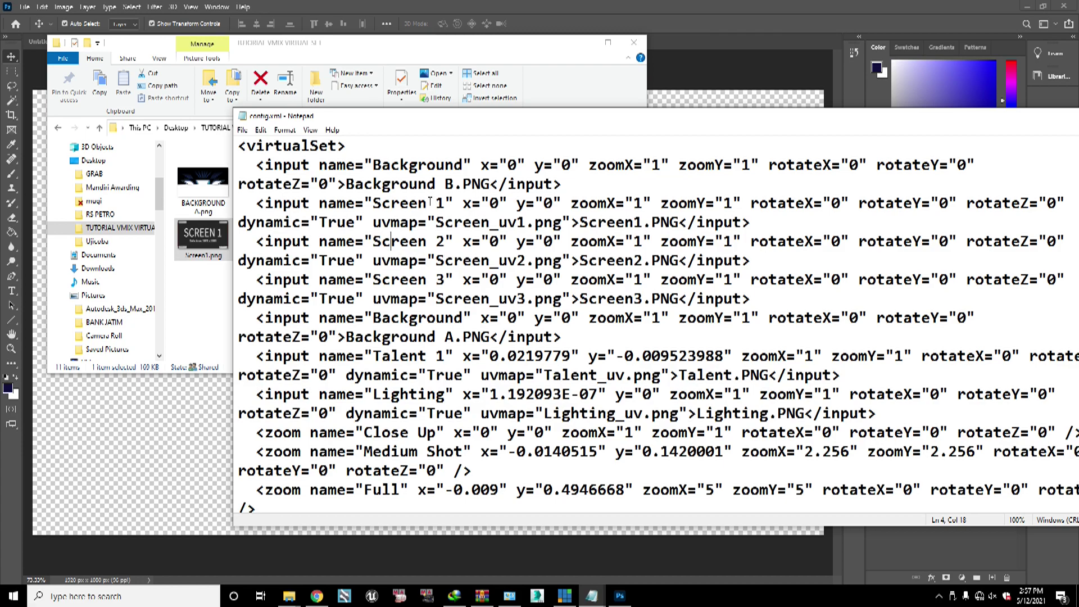
left_click_drag(428, 203, 374, 204)
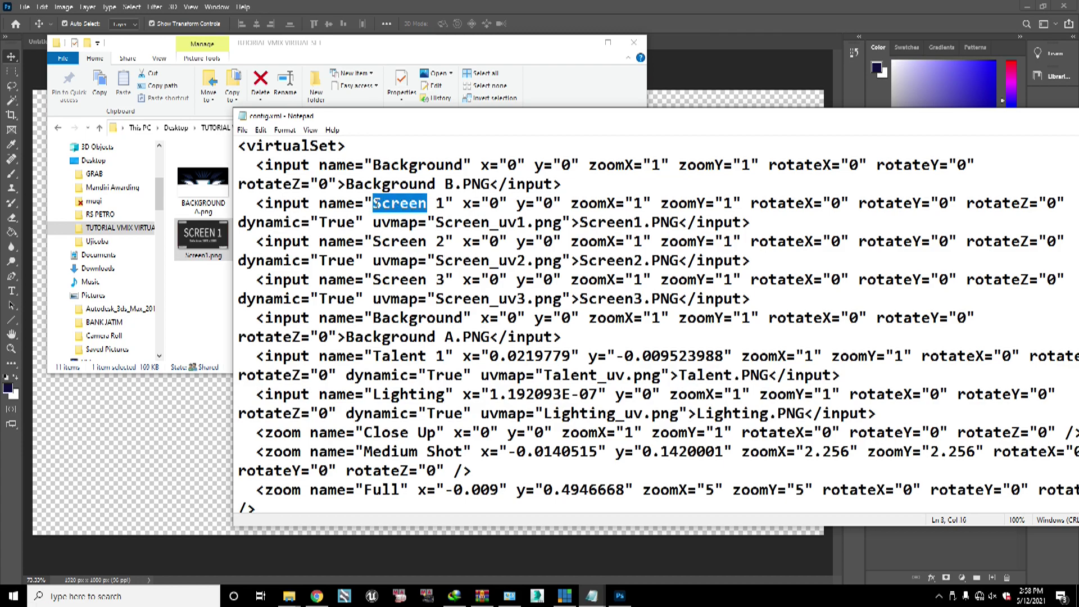
type("LED")
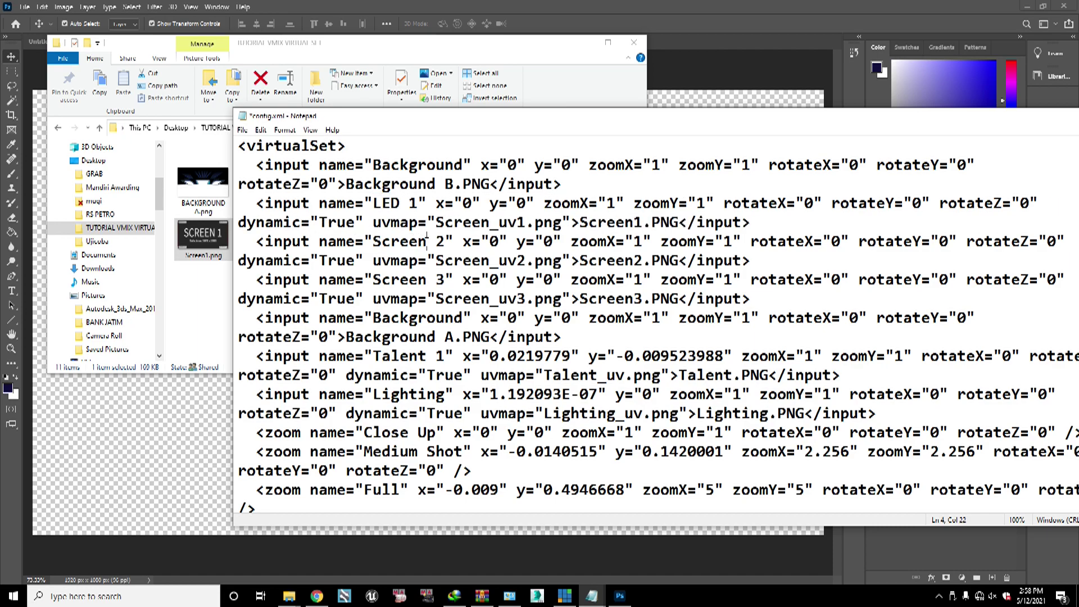
left_click_drag(429, 241, 373, 242)
type("LED")
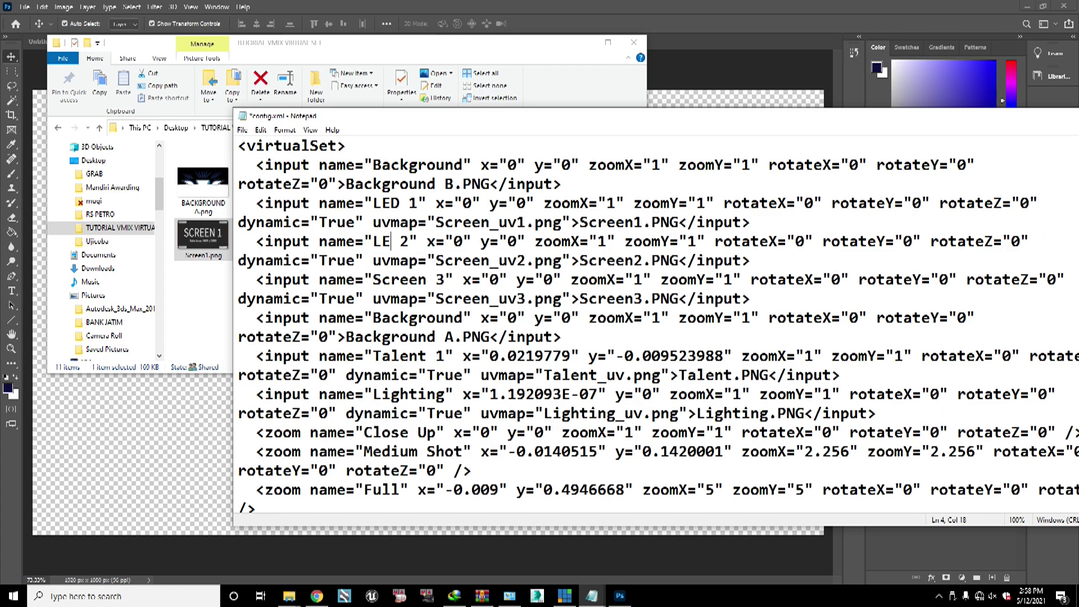
left_click_drag(427, 280, 374, 280)
type("LED")
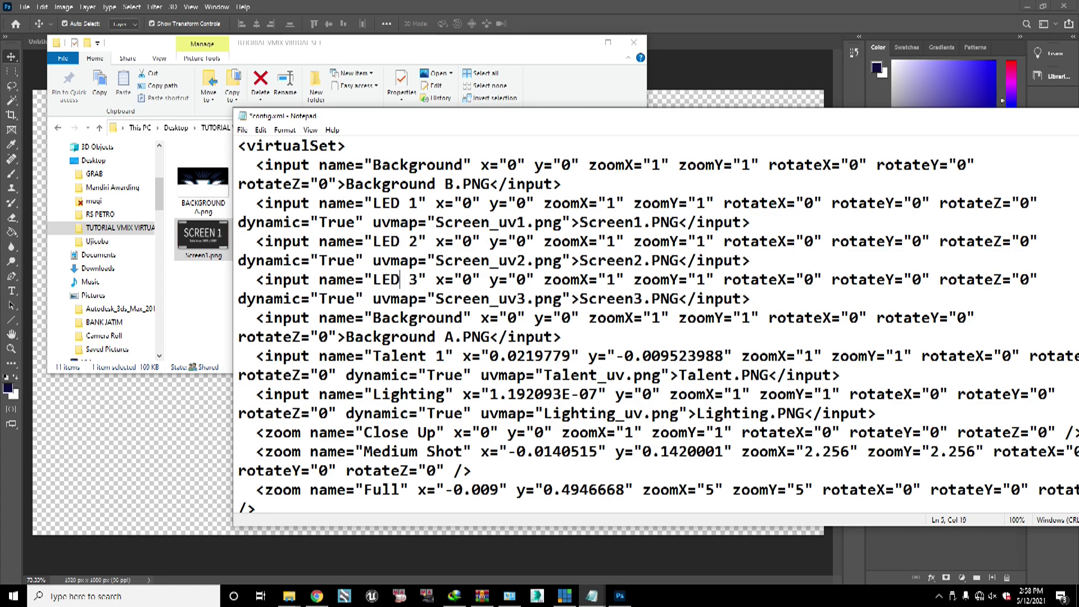
Step: Examine the LED 2 input's dynamic setting, Screen_uv2.png UV map and Screen2.PNG image reference in config.xml
left_click(392, 296)
left_click(695, 242)
left_click_drag(241, 260, 356, 262)
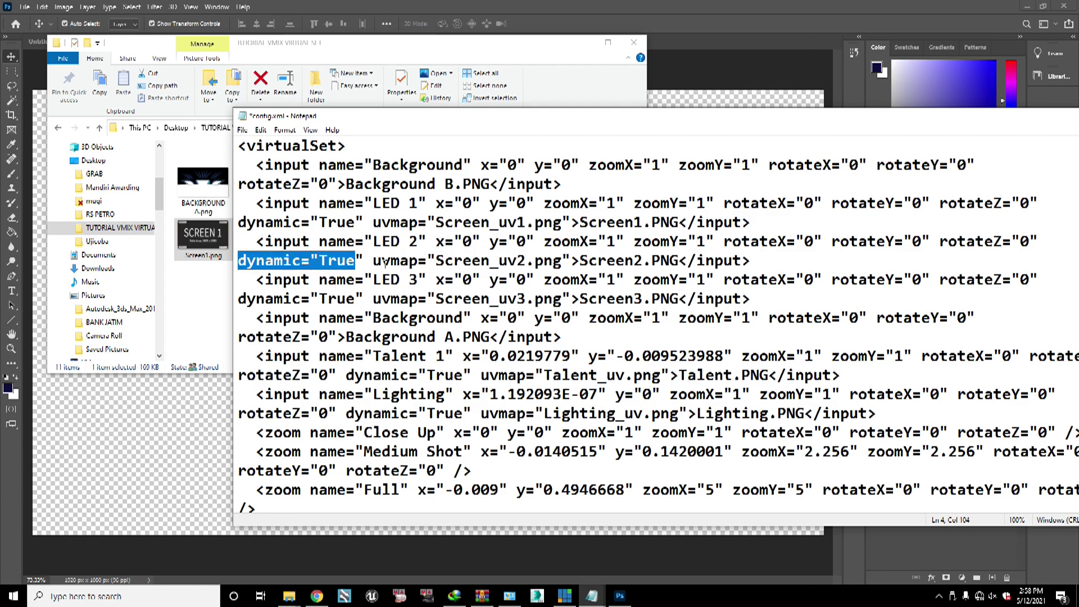
left_click(373, 262)
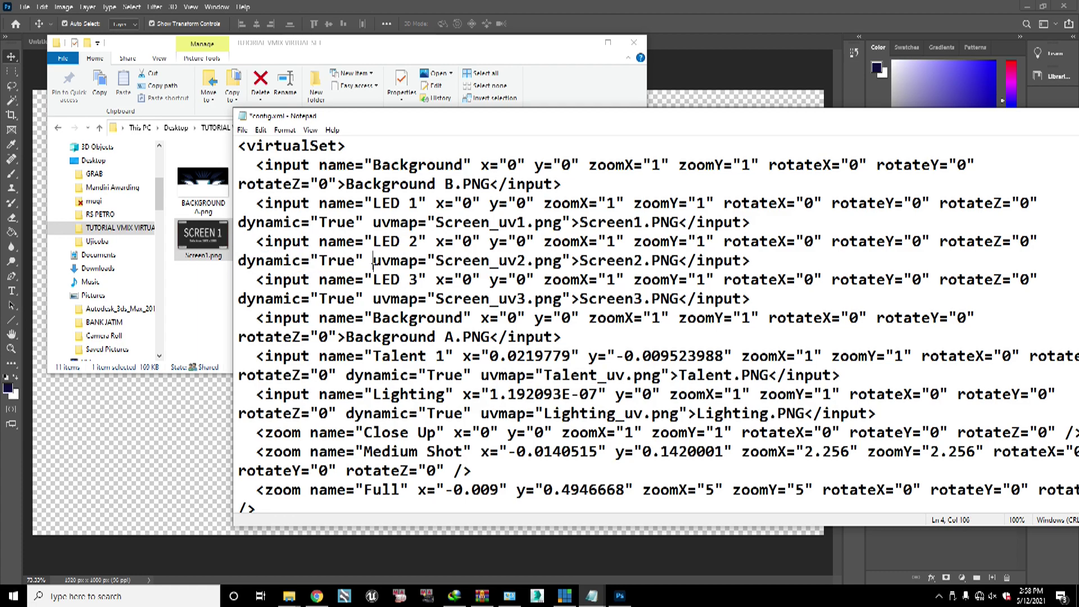
left_click_drag(374, 262, 490, 262)
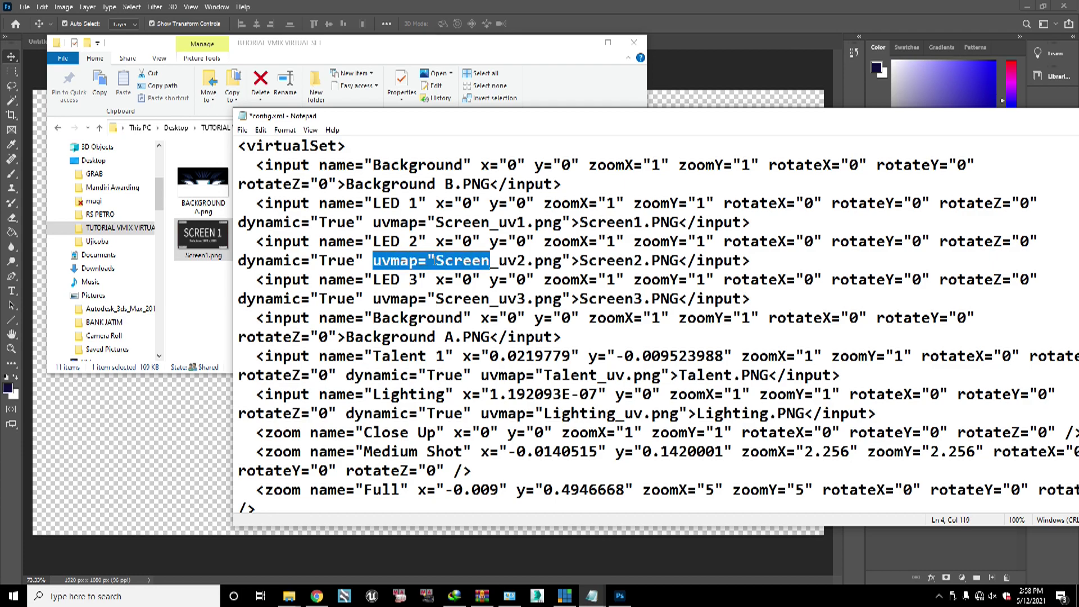
left_click(436, 261)
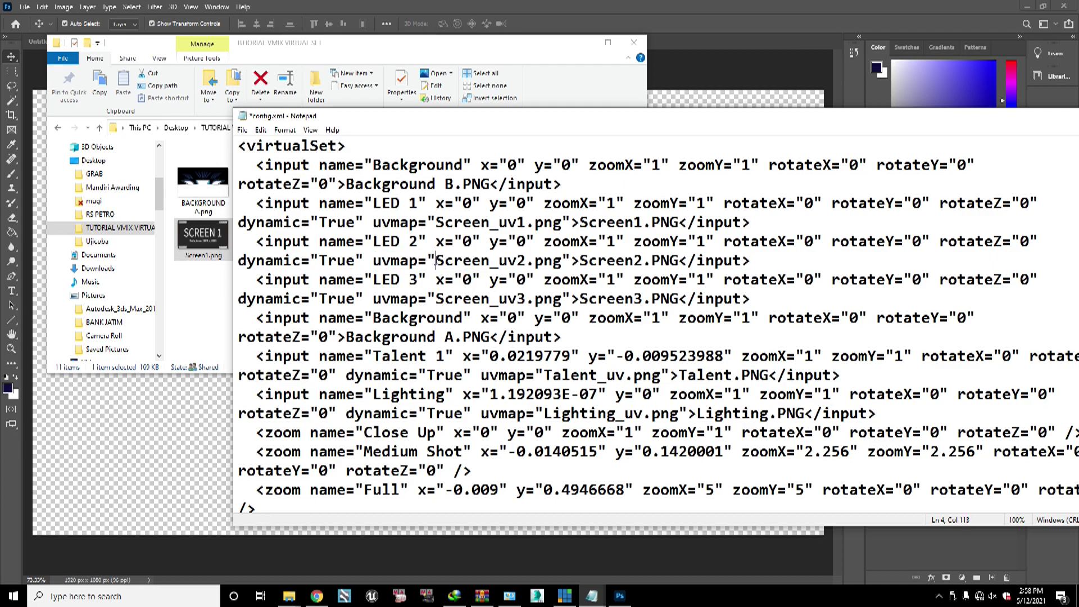
left_click_drag(437, 260, 651, 262)
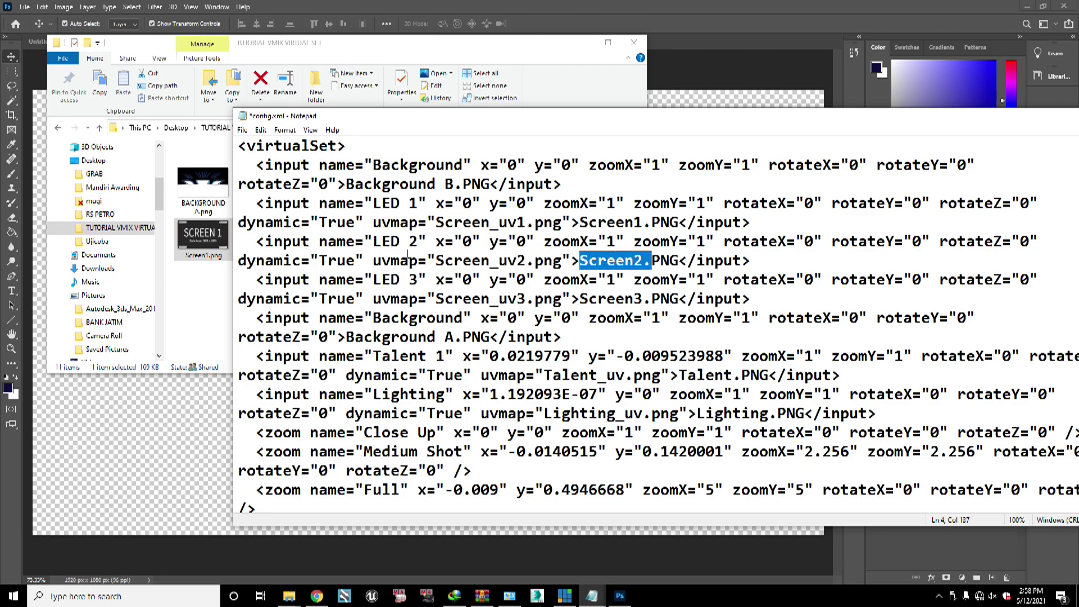
Step: Locate the UV map and image files for screens 2 and 3 in the folder to match the LED 2 and LED 3 inputs
left_click(221, 320)
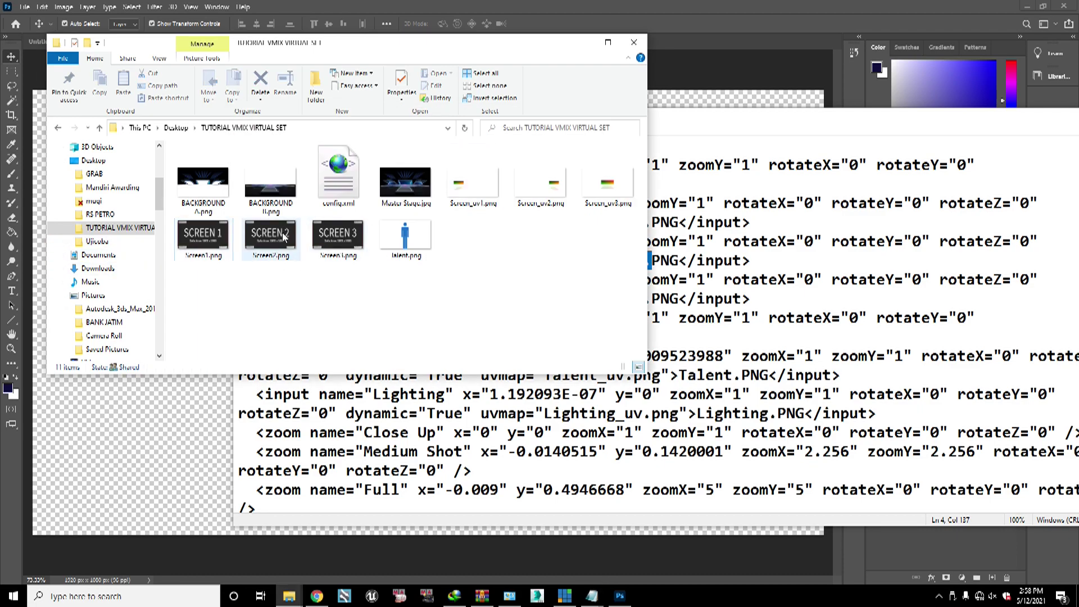
left_click(558, 191)
left_click(270, 239)
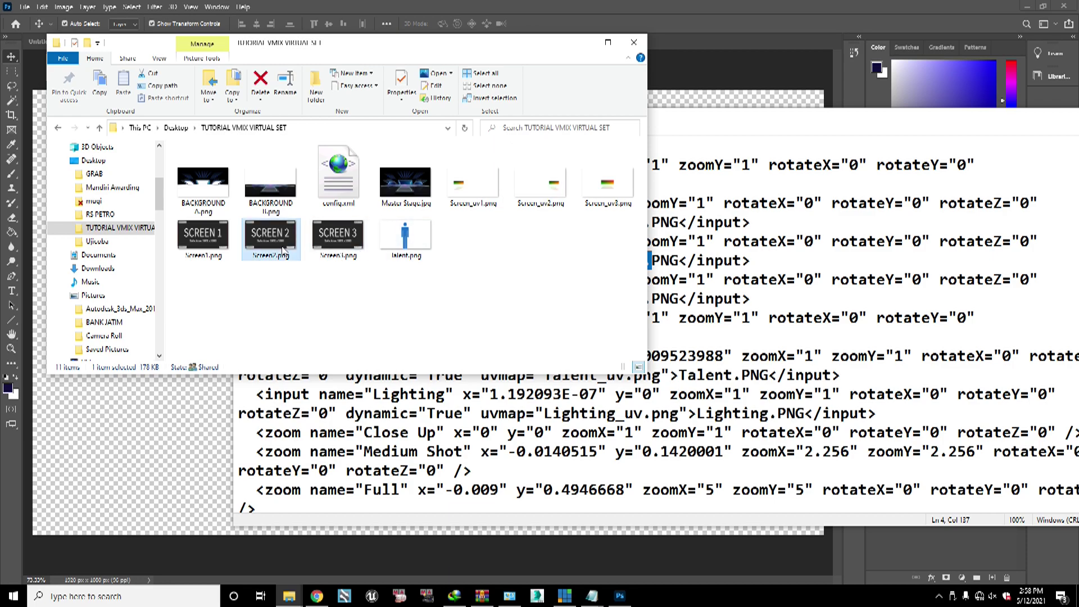
left_click(594, 197)
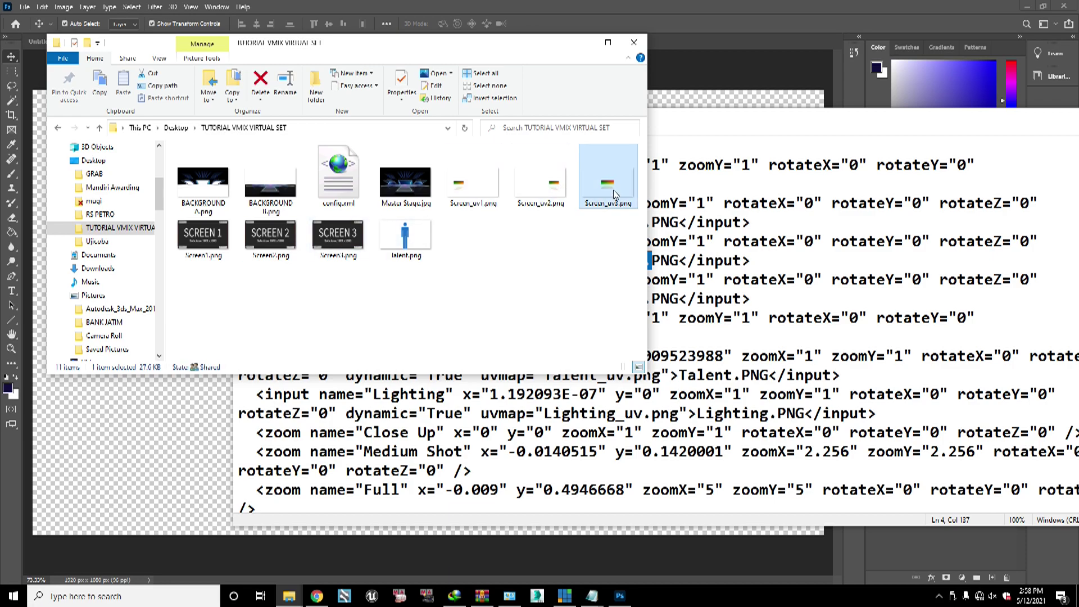
left_click(337, 239)
left_click(795, 279)
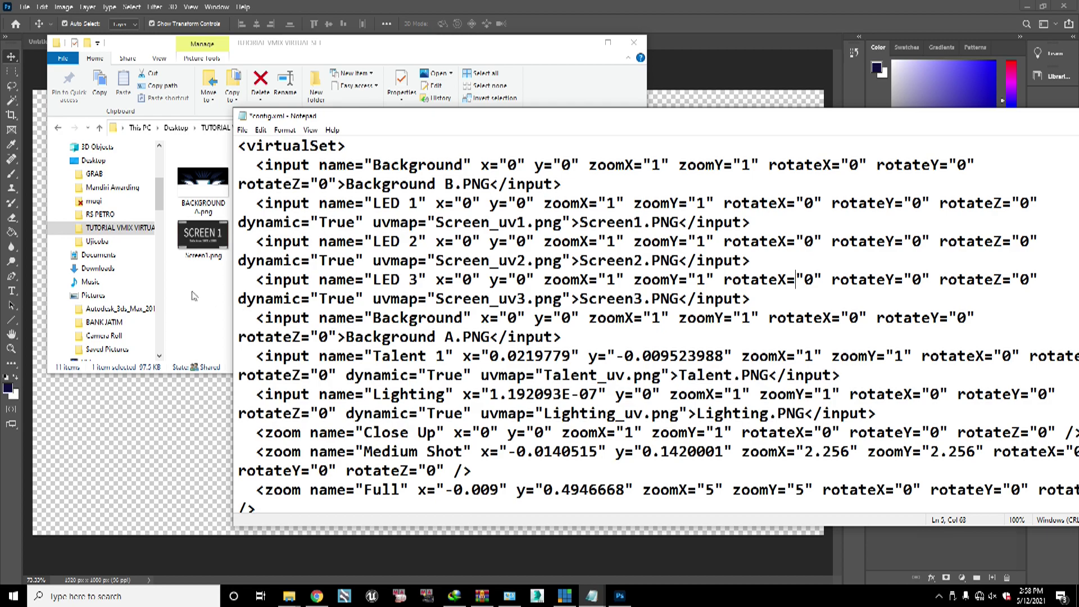
Step: Review BACKGROUND A.png and the three Screen_uv map files in the TUTORIAL VMIX VIRTUAL SET folder
left_click(206, 180)
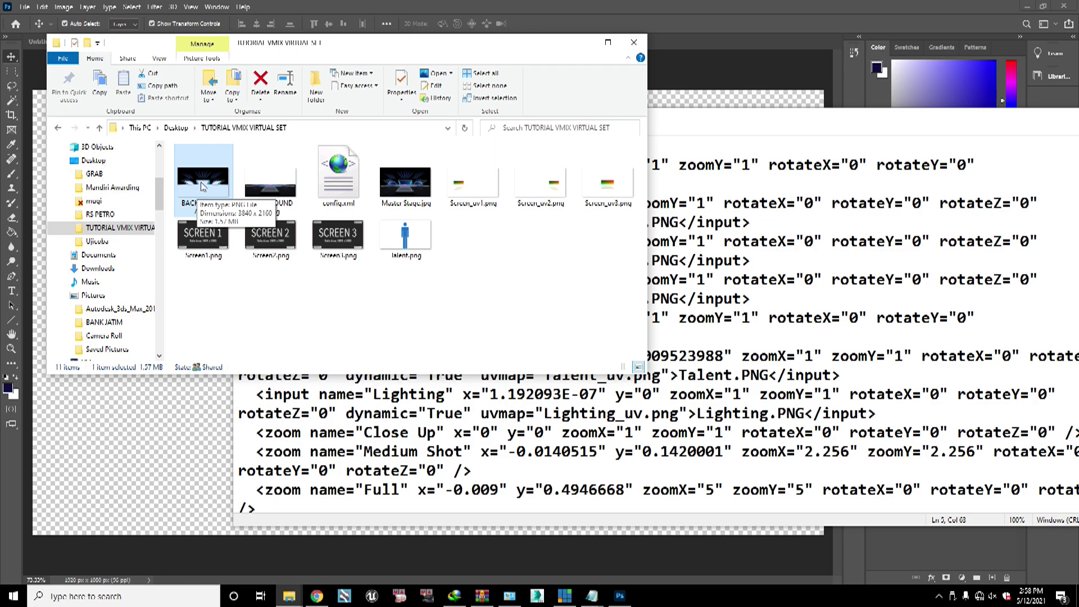
left_click(470, 200)
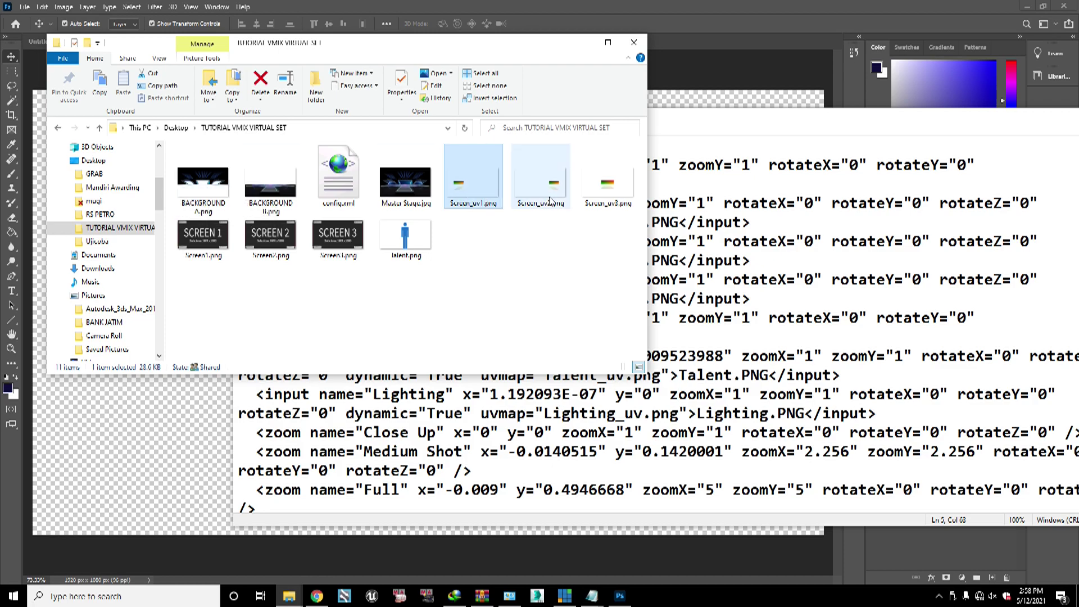
left_click(552, 200)
left_click(466, 200)
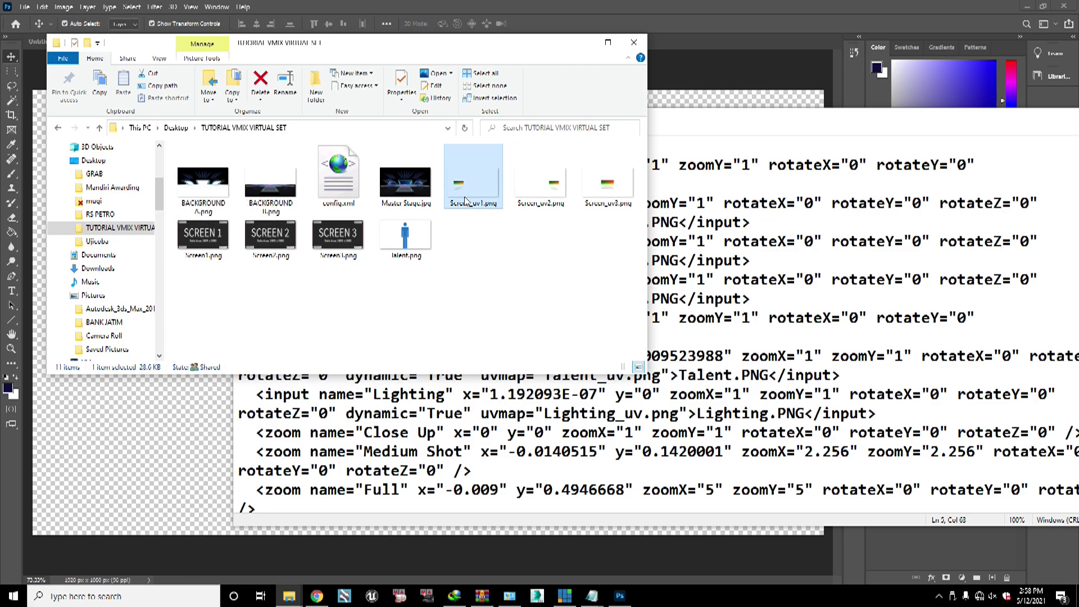
left_click(529, 199)
left_click(633, 199)
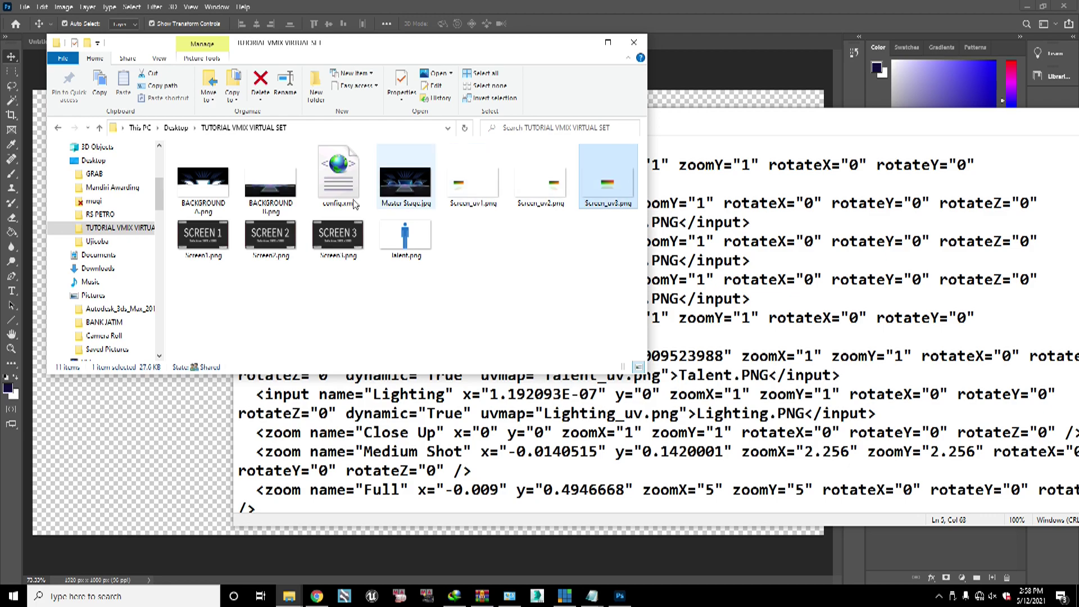
left_click(204, 188)
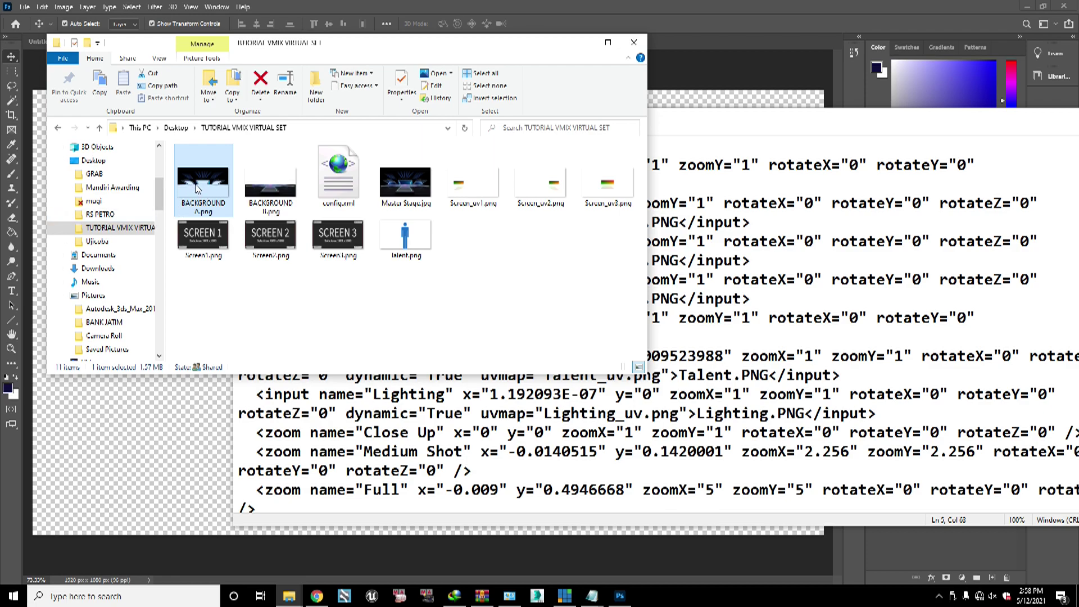
Step: Examine the second Background input in config.xml and compare its Background A.PNG reference with the matching file's name in the folder
left_click(700, 133)
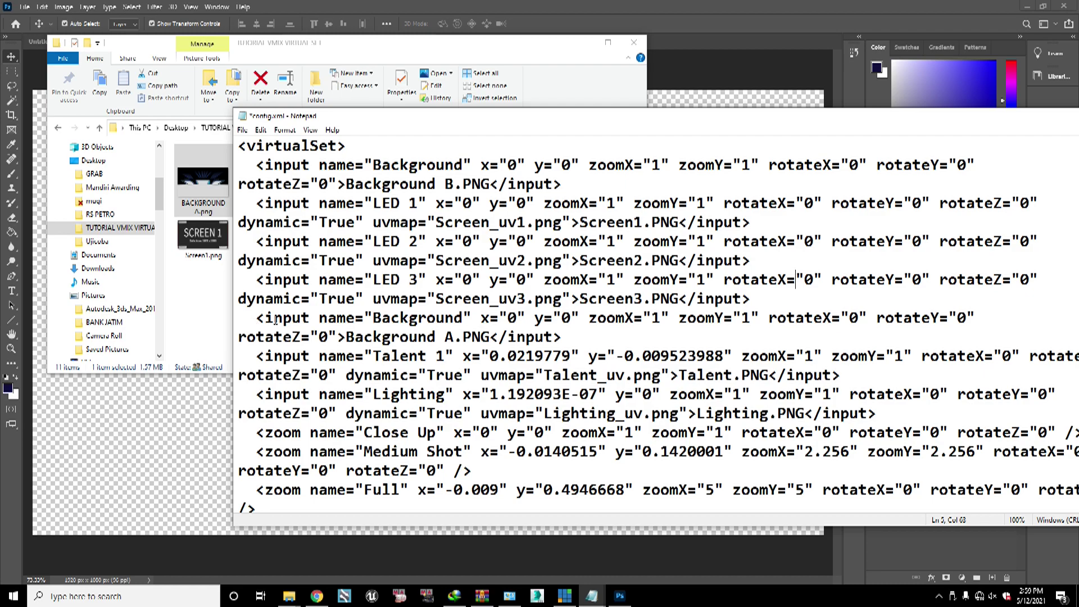
left_click_drag(275, 319, 788, 332)
left_click(785, 332)
left_click_drag(239, 338, 491, 338)
left_click(354, 337)
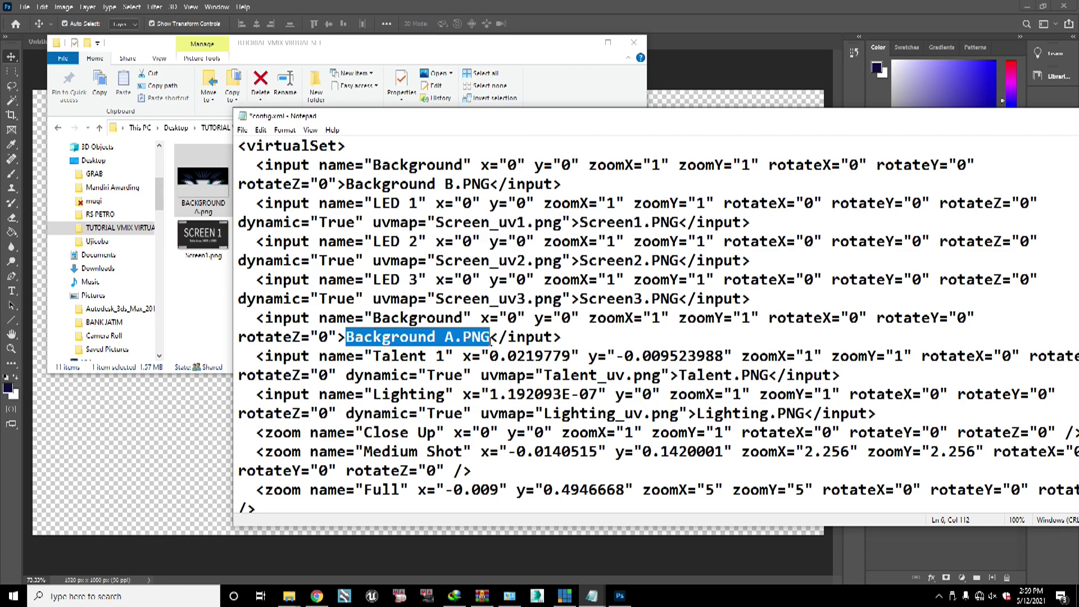
left_click(462, 356)
left_click_drag(346, 337, 492, 337)
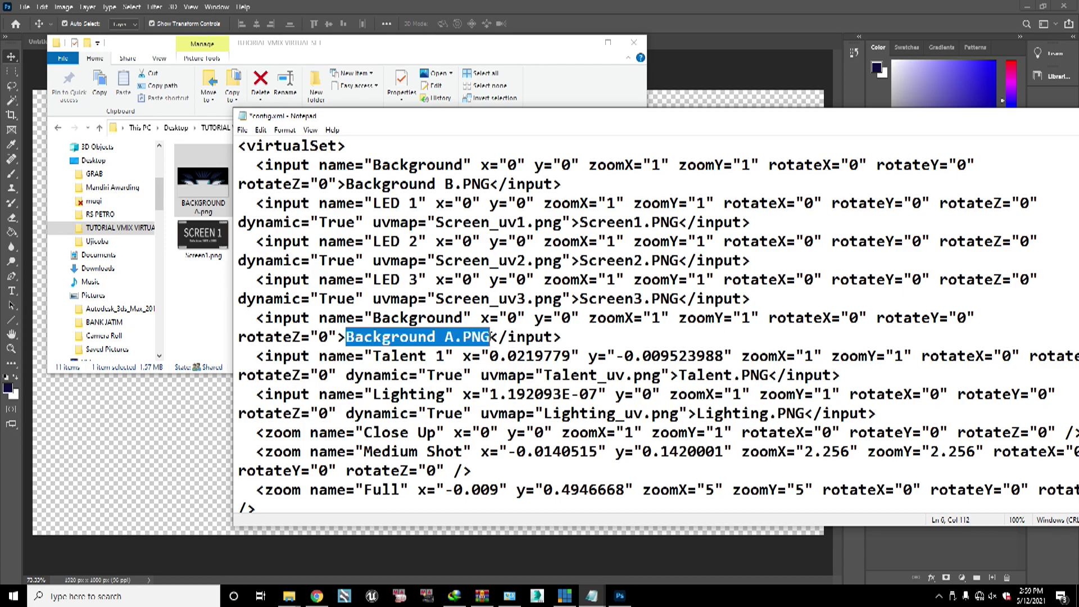
left_click(216, 214)
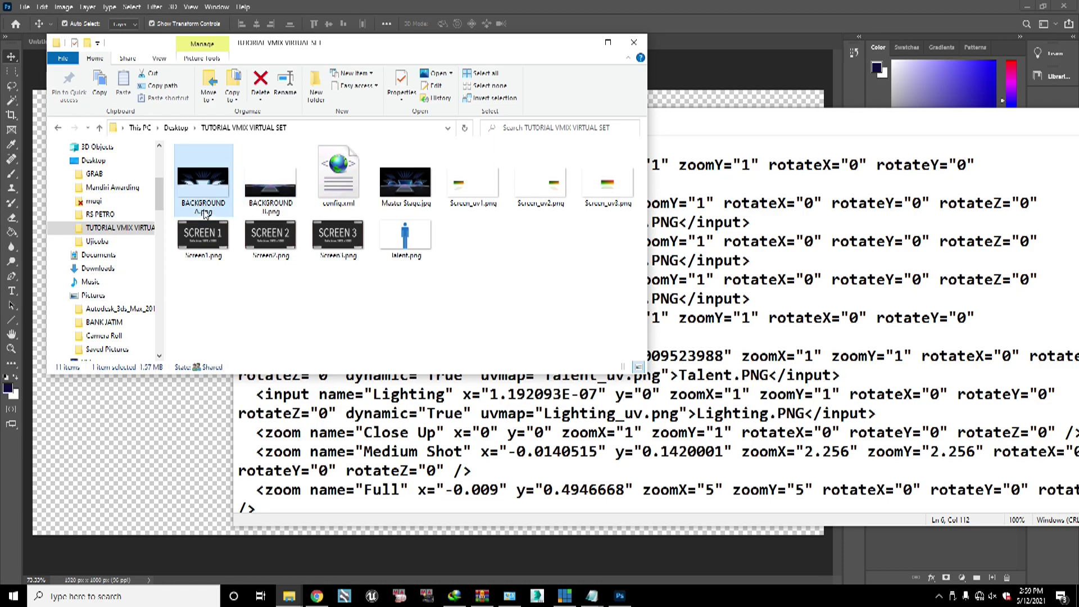
left_click(495, 410)
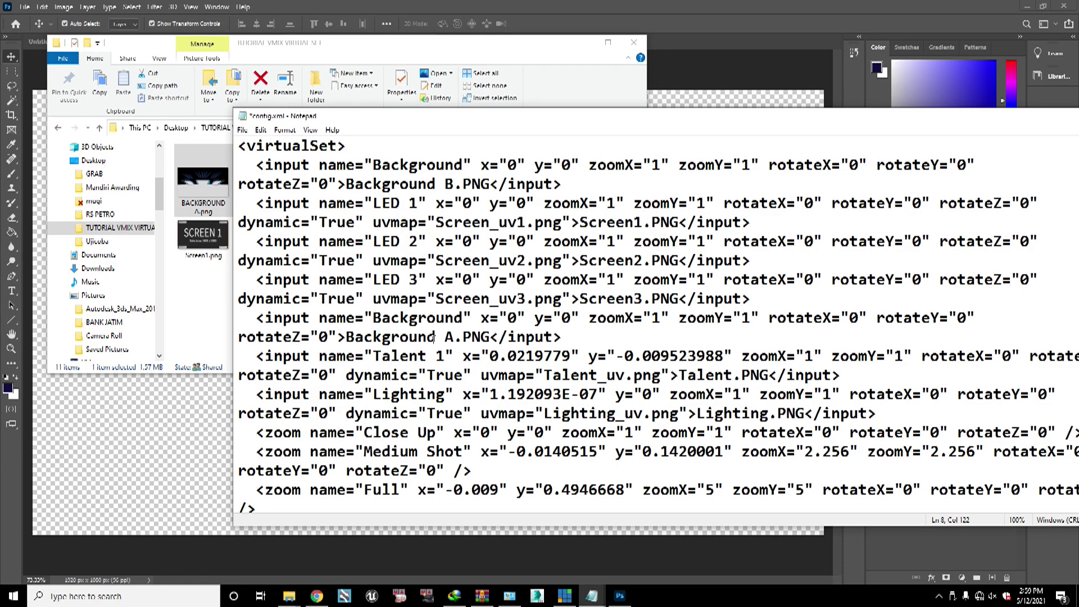
Step: Change the second Background input's image reference in config.xml to BACKGROUND A.PNG
left_click_drag(439, 336, 357, 338)
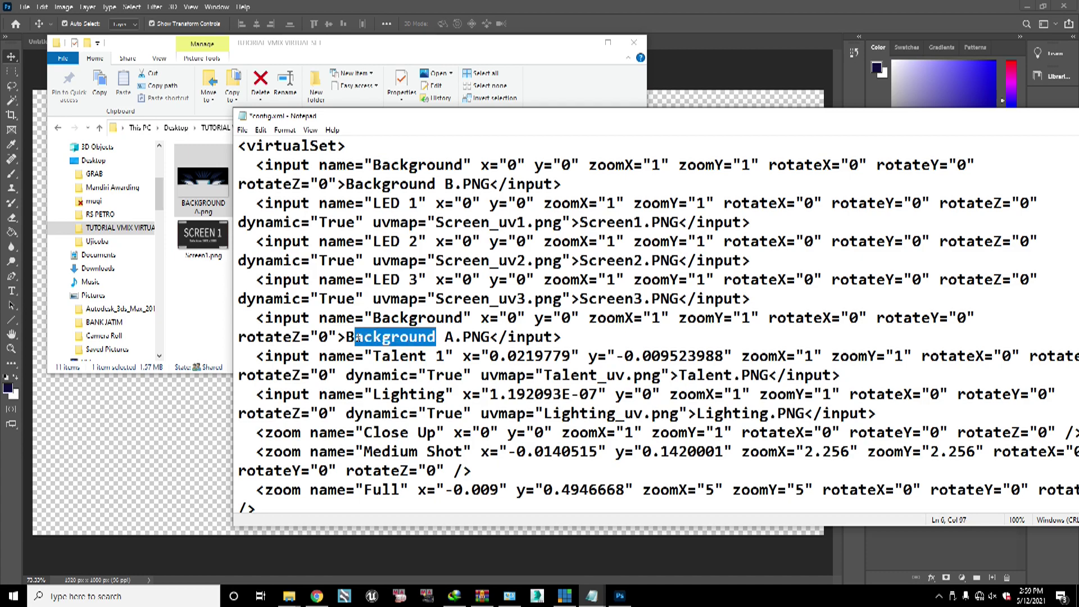
type("A")
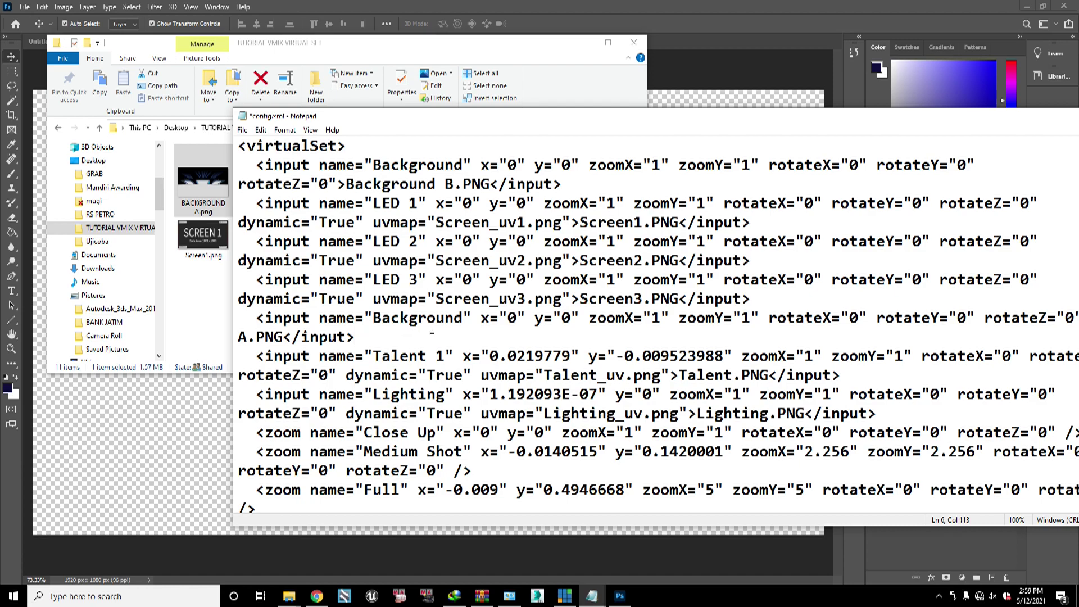
key("ctrl+z")
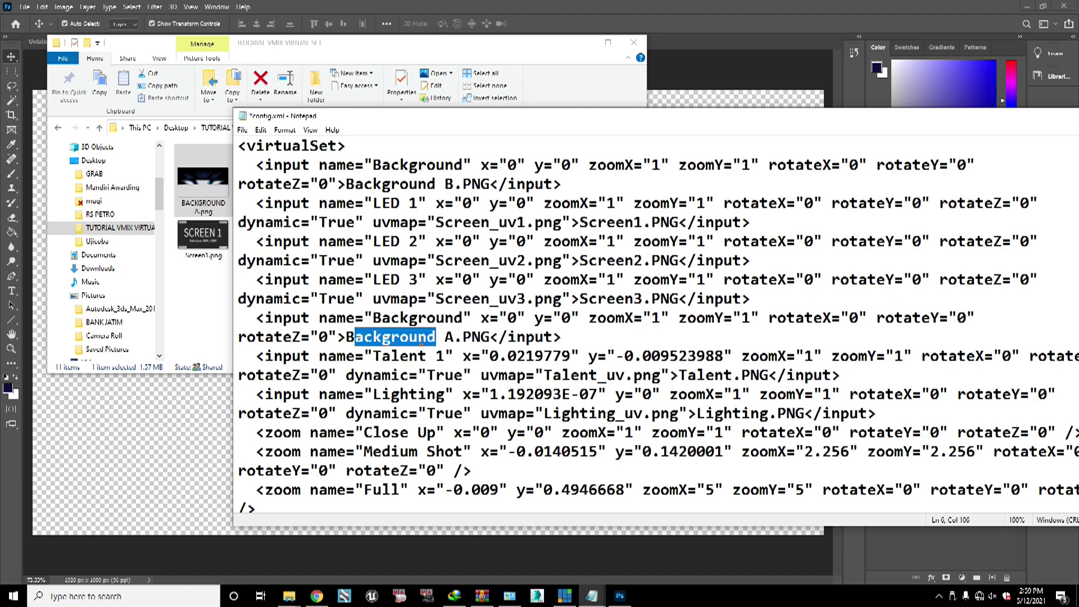
type("A")
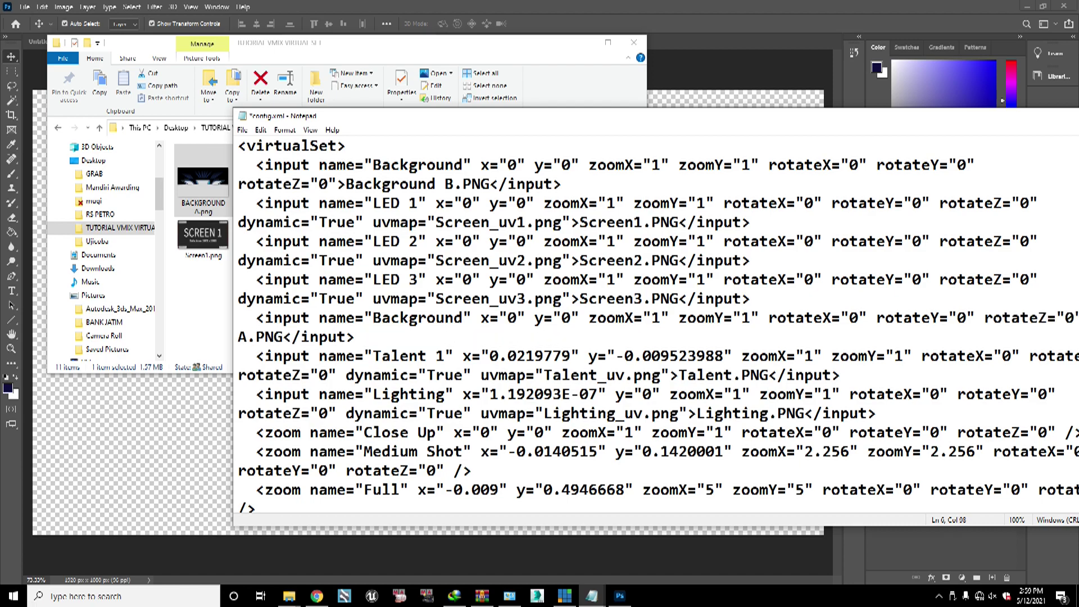
type("CKGROUND")
left_click(462, 375)
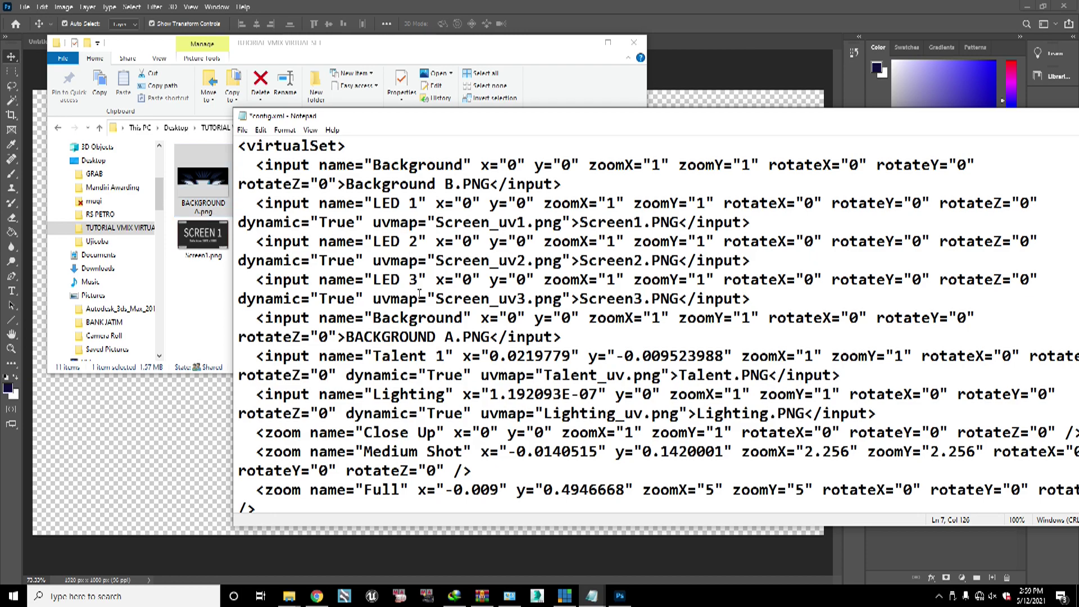
Step: Change the first Background input's image reference in config.xml to BACKGROUND B.PNG
left_click_drag(436, 185, 357, 187)
type("ACKG")
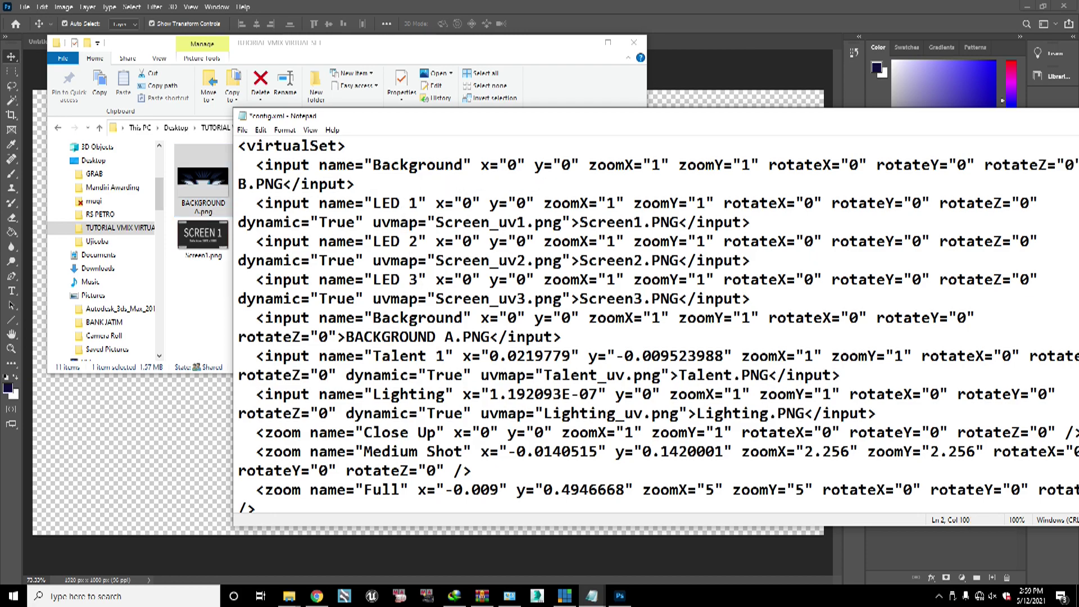
type("ROUND")
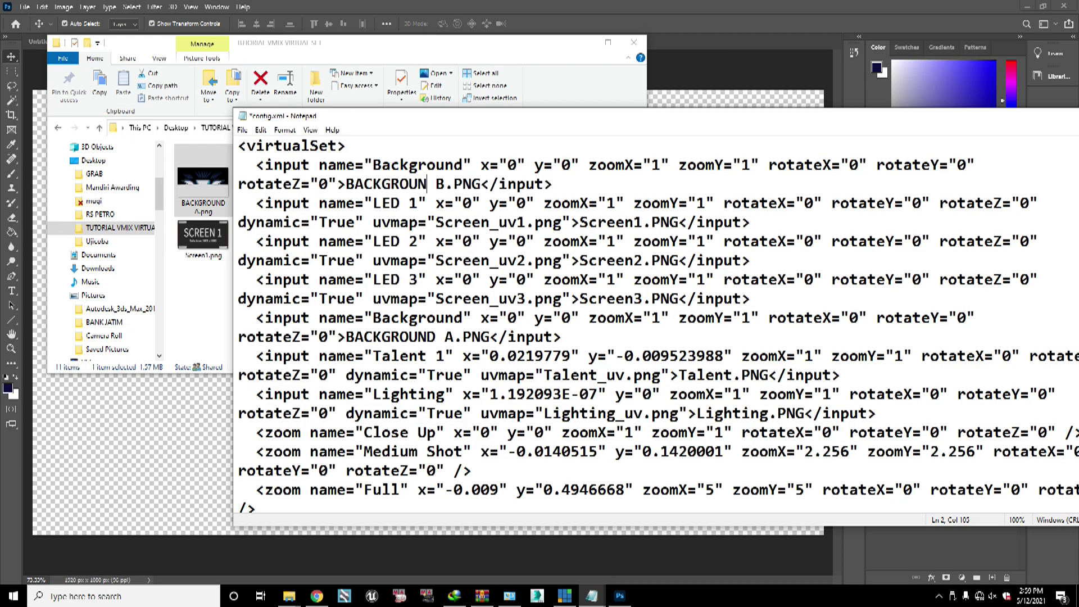
left_click(459, 260)
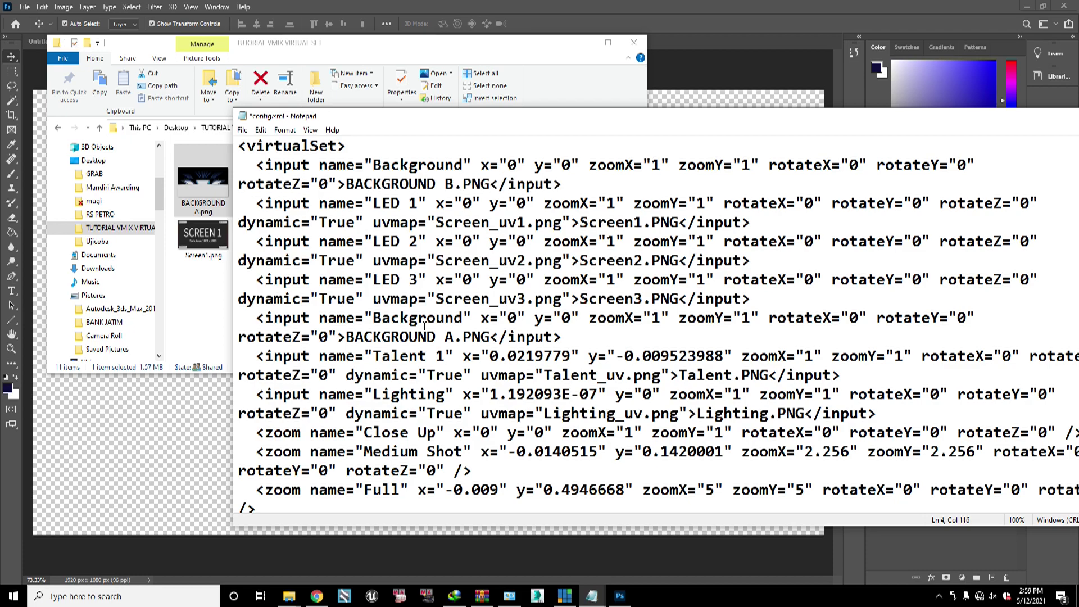
left_click(409, 337)
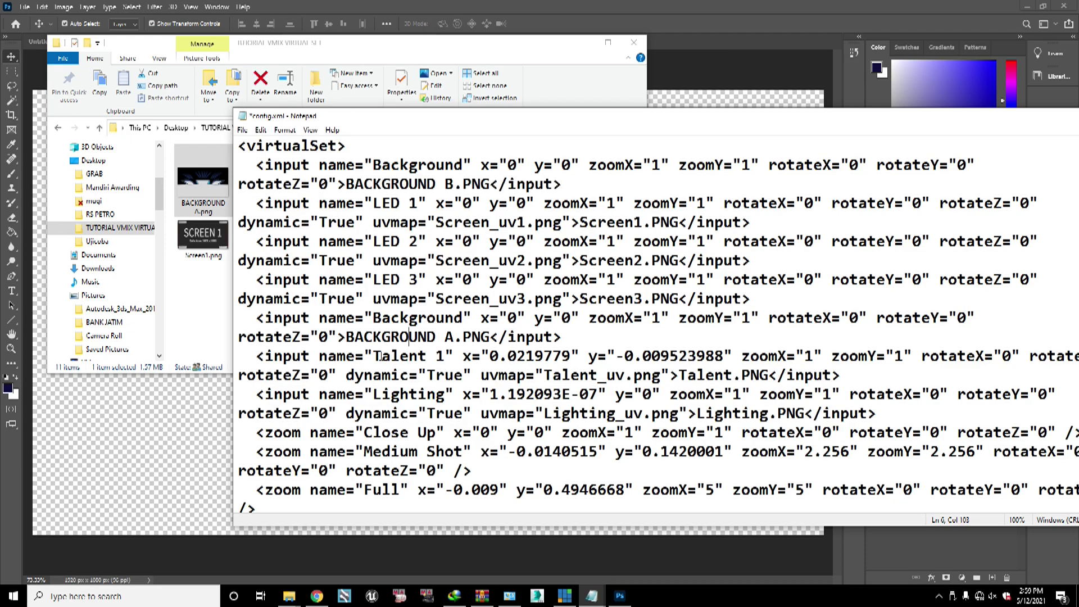
Step: Examine the Talent 1 input in config.xml, including its position values, UV map reference and image file reference
left_click(255, 356)
scroll(377, 365, "down", 1)
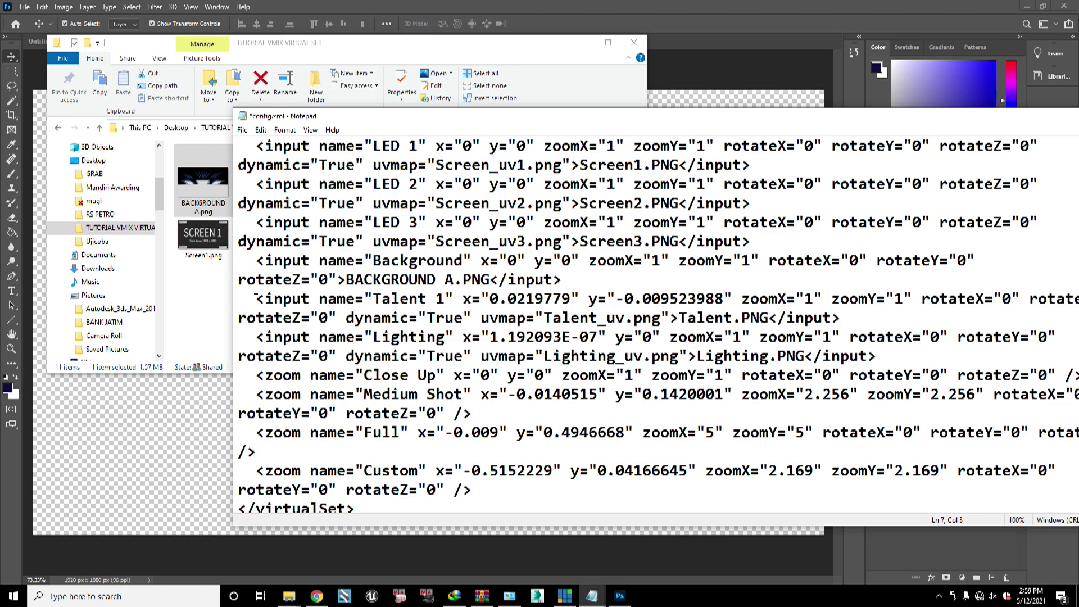
left_click_drag(255, 299, 1044, 300)
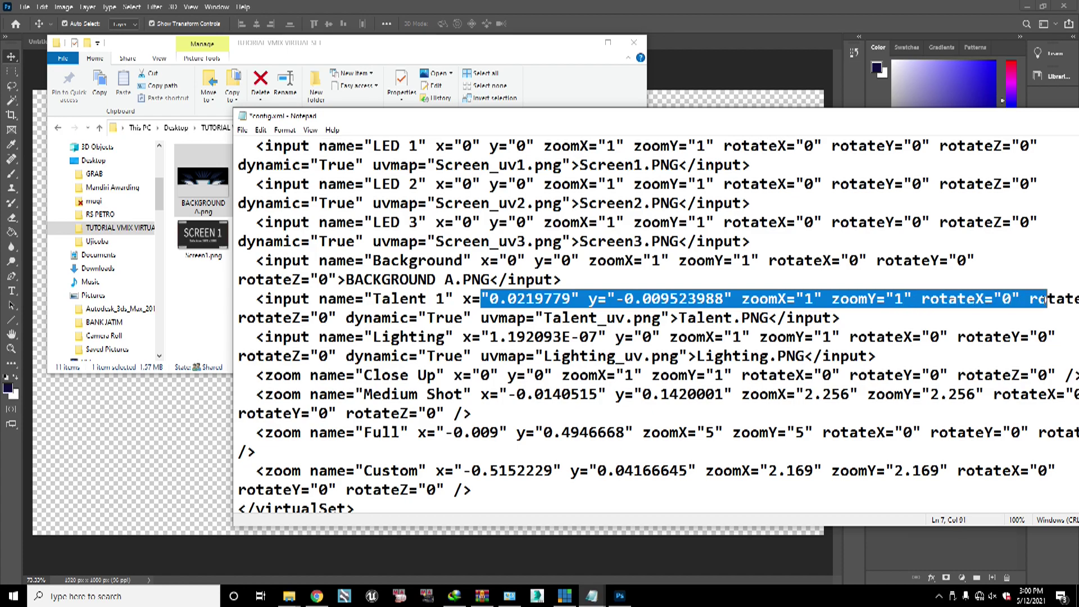
left_click(776, 298)
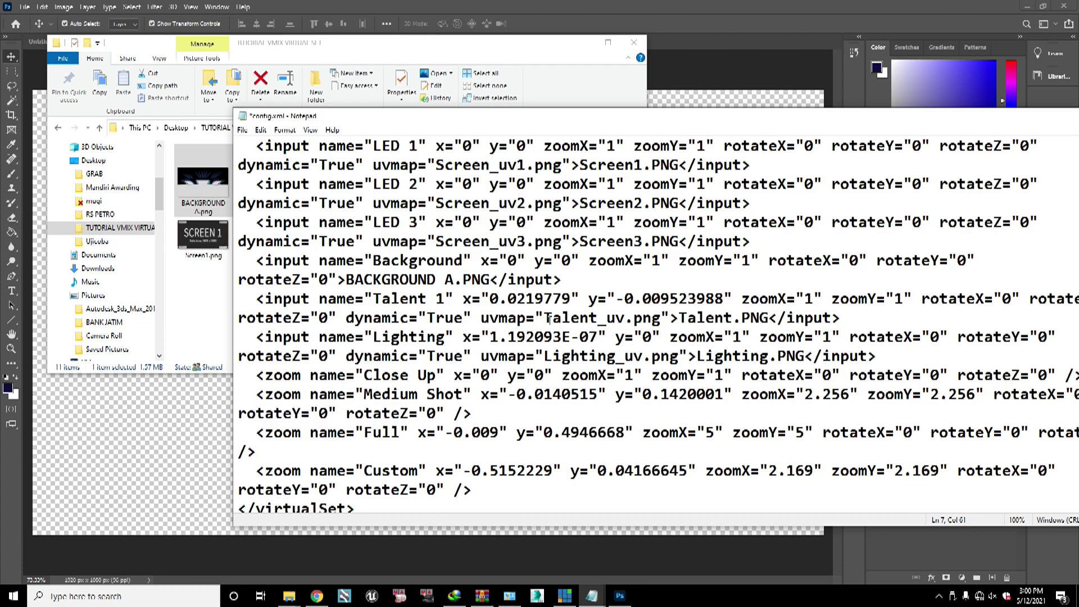
left_click_drag(481, 320, 528, 319)
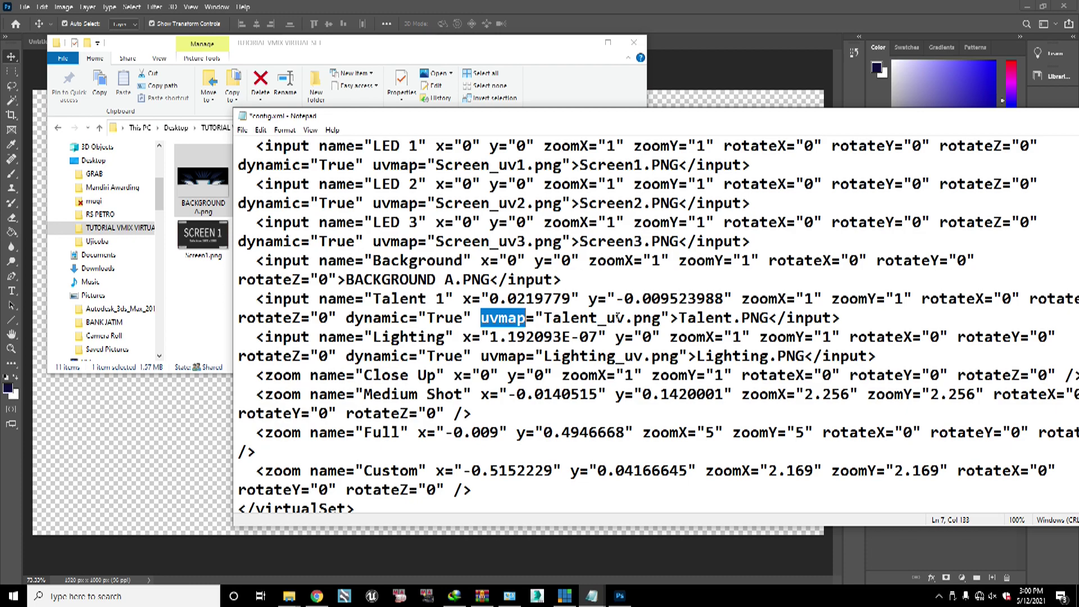
left_click_drag(481, 319, 670, 319)
left_click(695, 318)
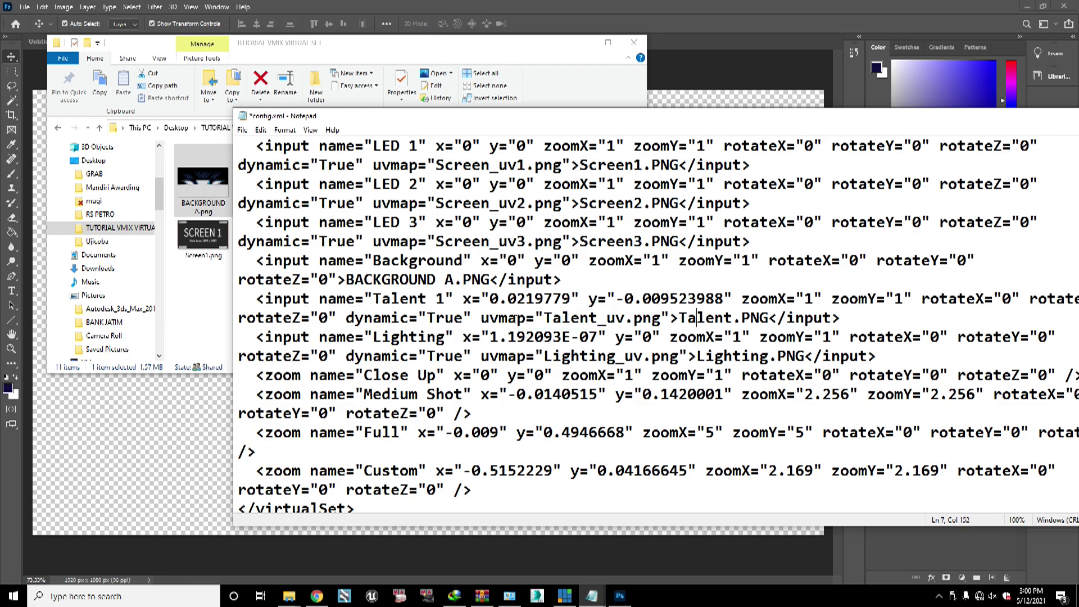
Step: Switch to Photoshop, make all hidden mirror, screen UV and stage layers visible, and select Layer 2
left_click(698, 62)
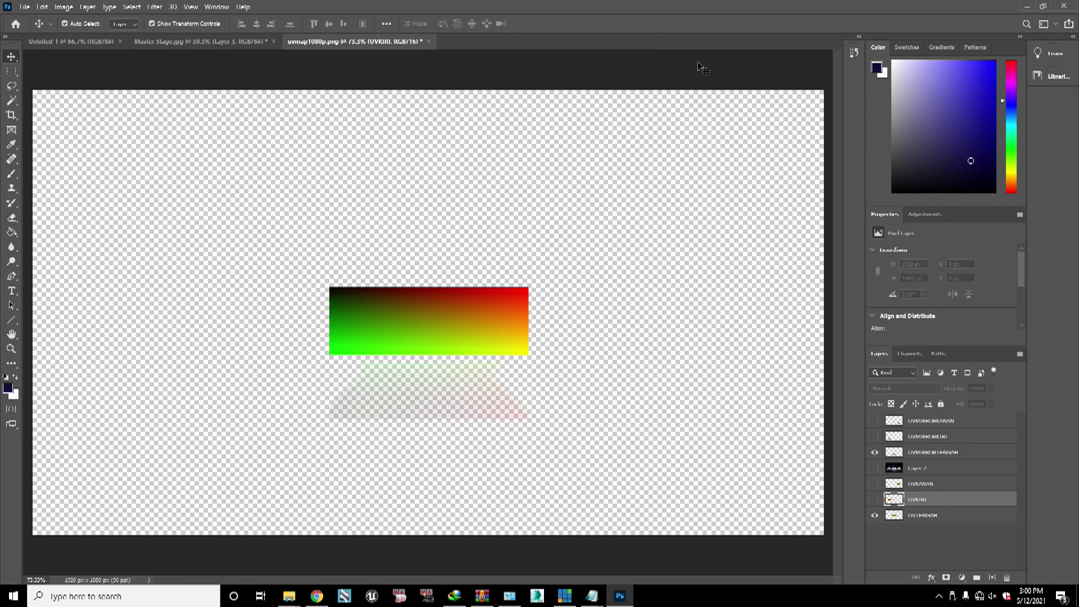
left_click(874, 436)
left_click(875, 420)
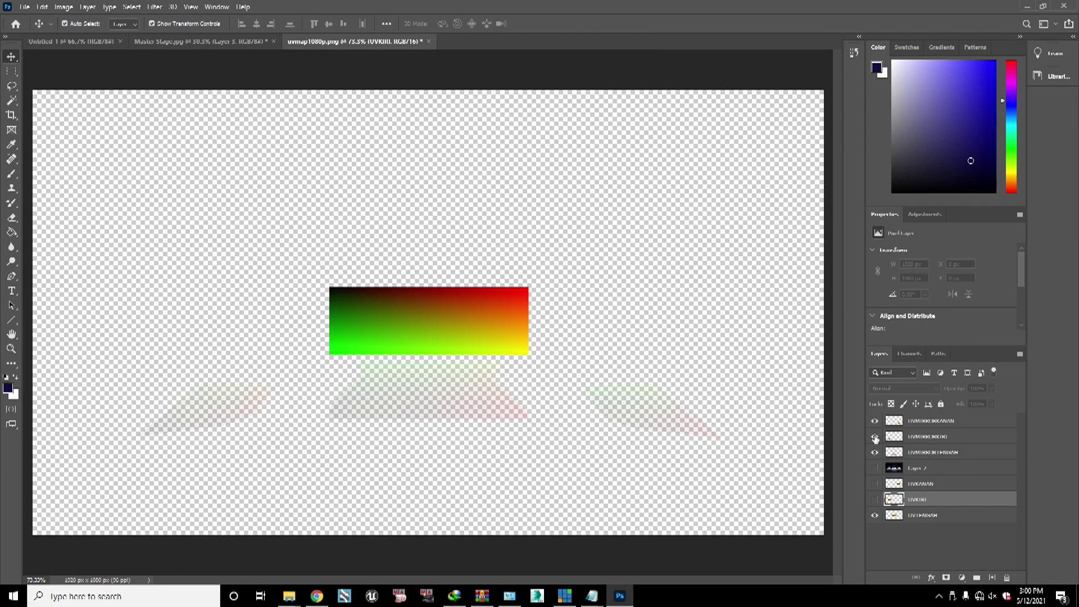
left_click(875, 468)
left_click(875, 484)
left_click(874, 499)
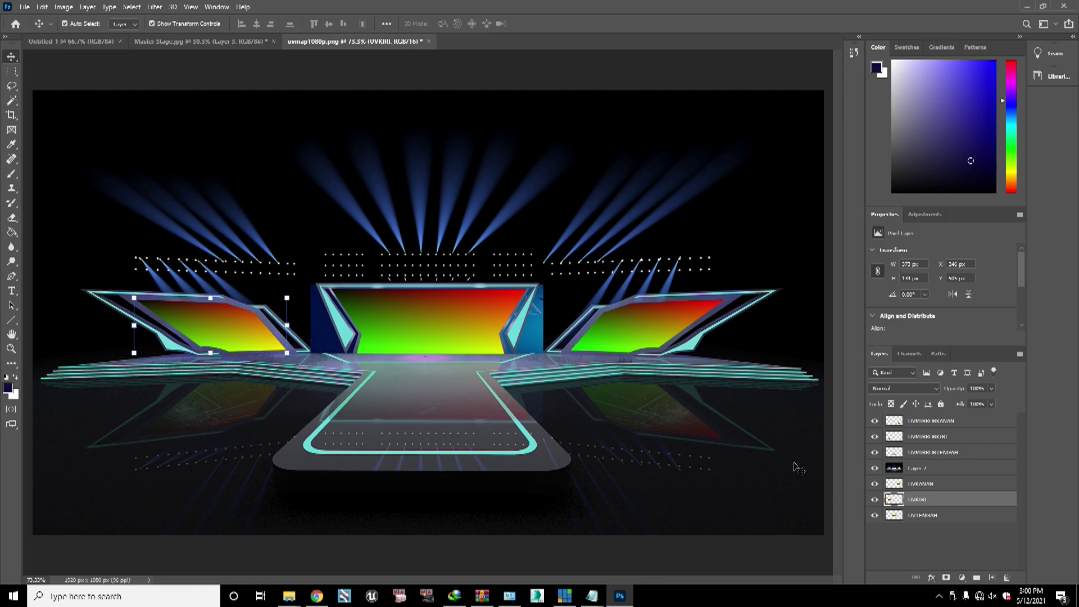
left_click(910, 468)
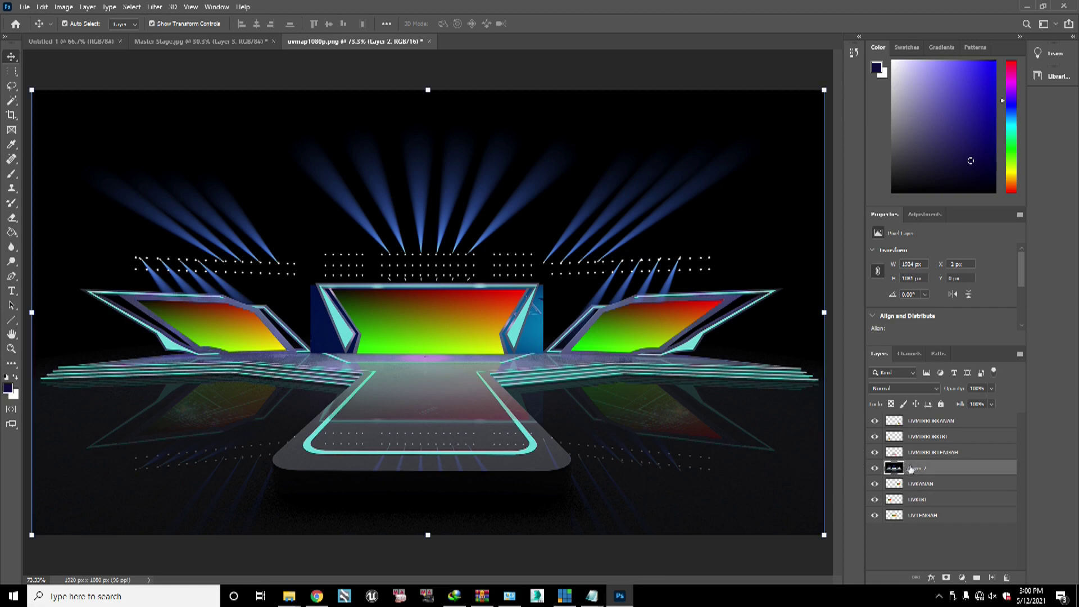
Step: Place Talent.png from the Stage 001 - 3 Screen folder into uvmap1080p.png and shrink it to about 9.5% at the stage's centre
mouse_move(289, 595)
left_click(337, 538)
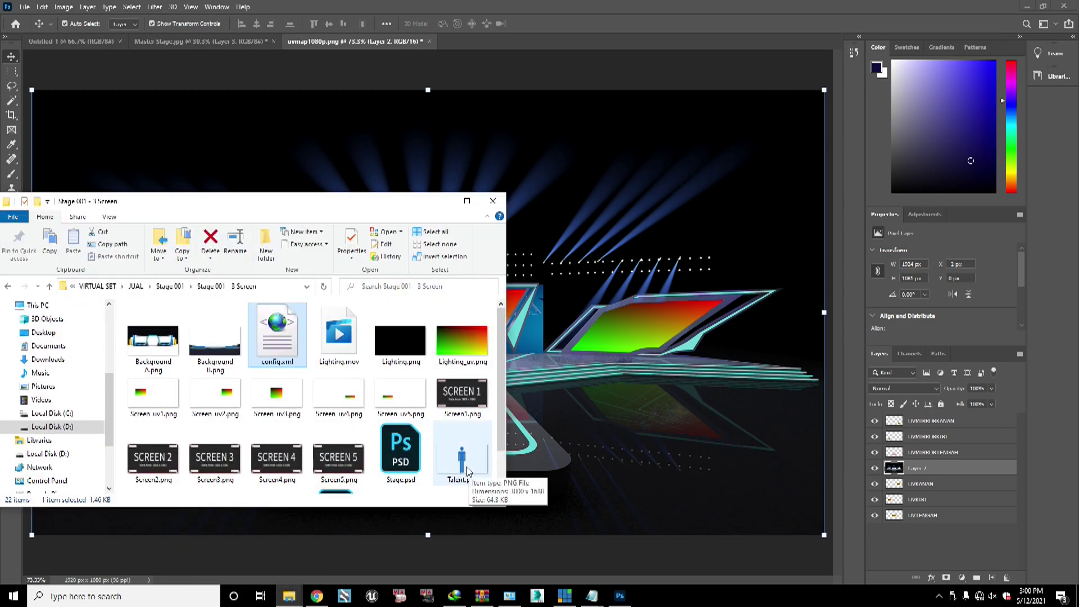
left_click_drag(471, 472, 571, 396)
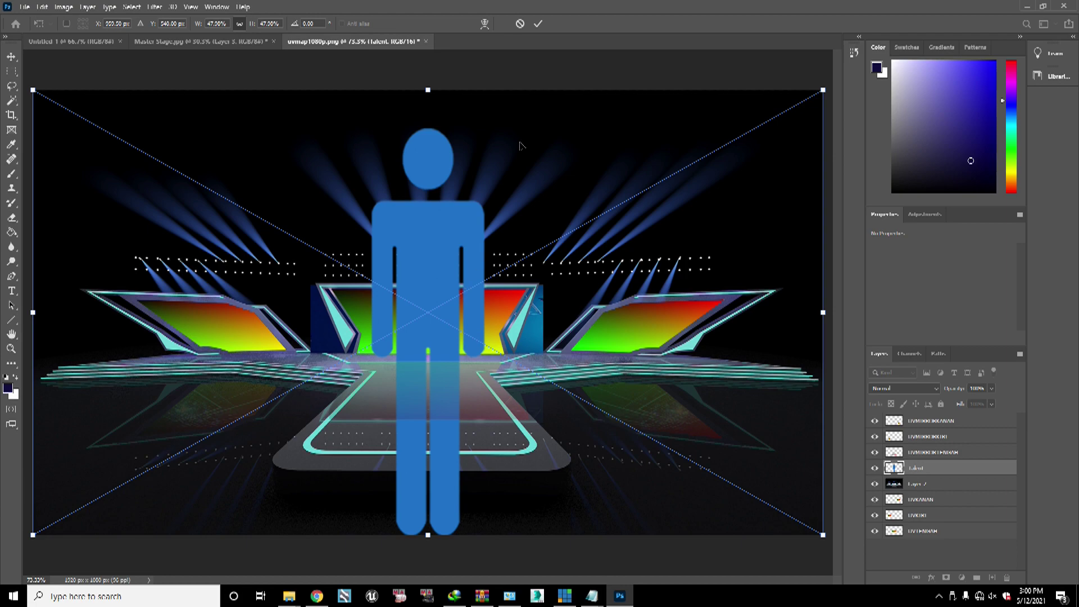
left_click_drag(822, 90, 287, 391)
left_click_drag(193, 465, 453, 314)
left_click_drag(555, 266, 457, 322)
left_click_drag(374, 355, 414, 335)
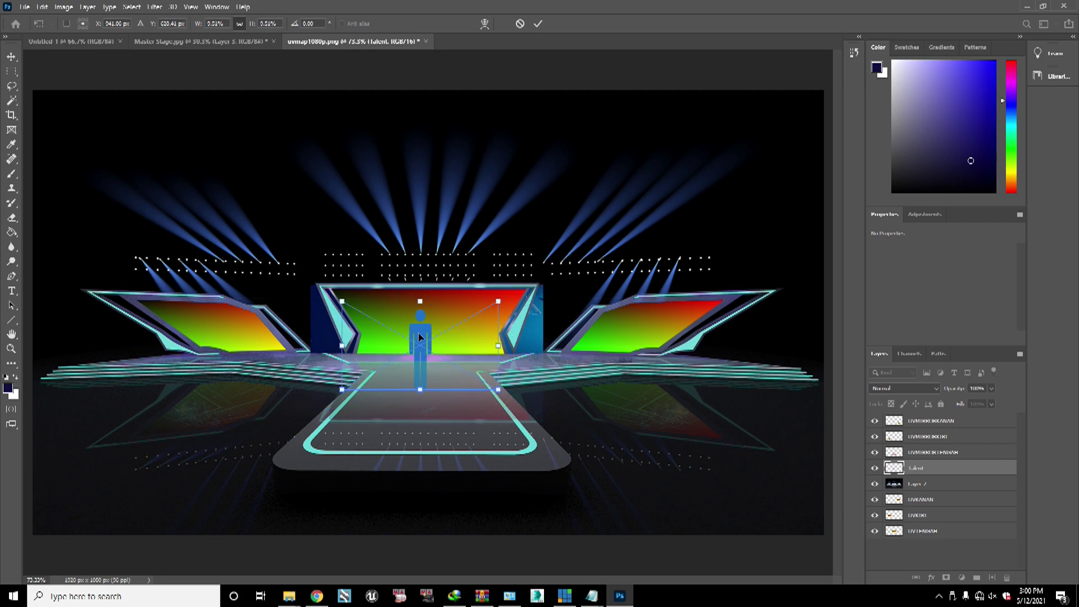
Step: Bring the Talent layer above all other layers, scale the figure to about 7.7%, and stand it at the start of the central runway
left_click_drag(930, 476, 927, 417)
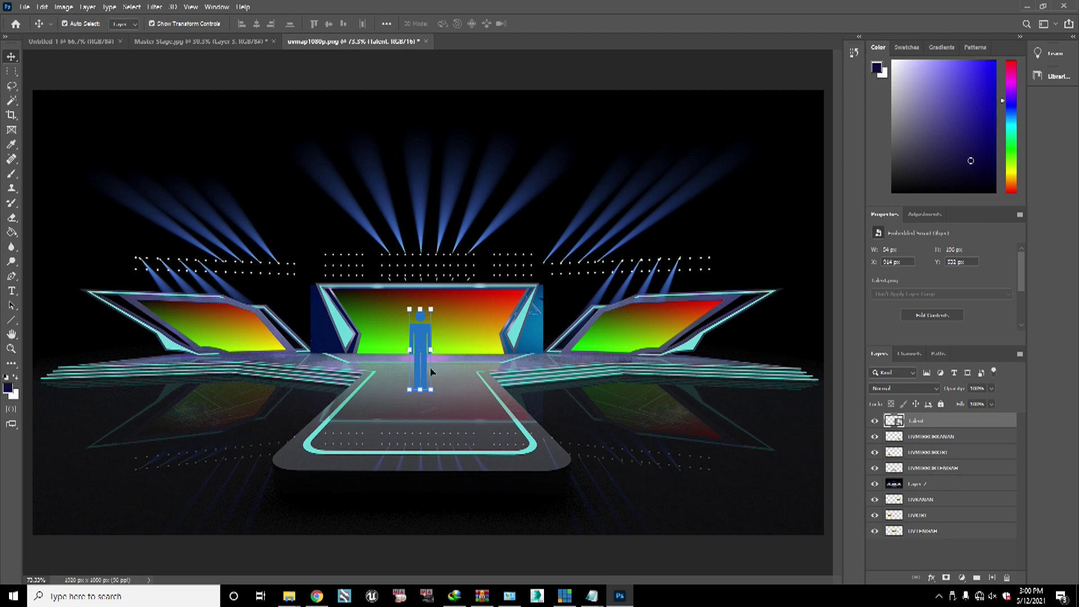
left_click_drag(431, 308, 460, 330)
left_click_drag(395, 351, 417, 356)
left_click_drag(479, 326, 484, 322)
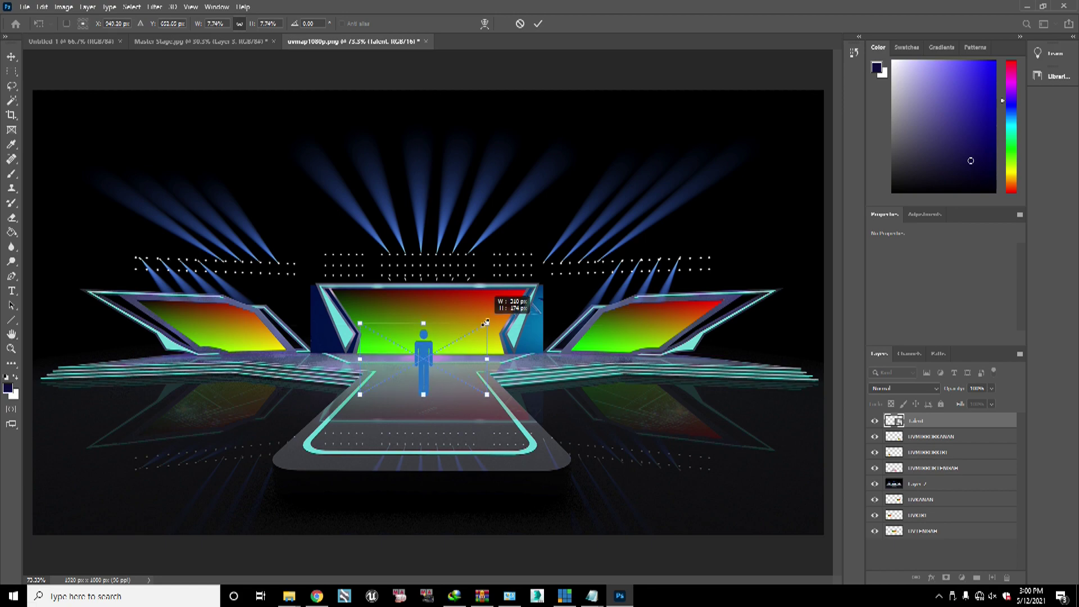
left_click_drag(423, 353, 418, 353)
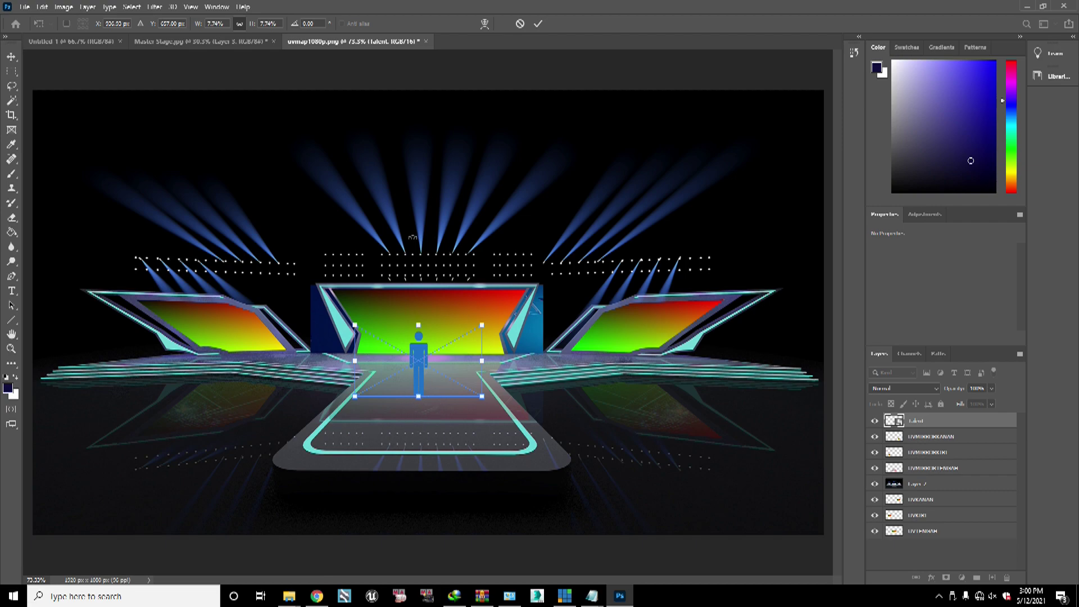
left_click(955, 436)
left_click(955, 421)
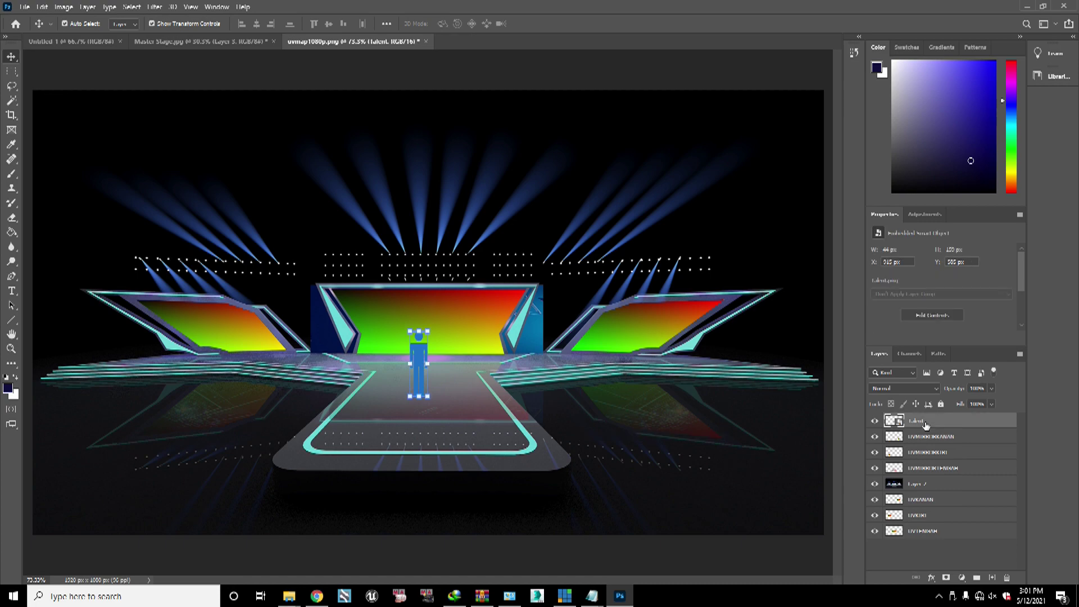
Step: Duplicate the UVTENGAH layer and bring the copy above the Talent layer
left_click(928, 469)
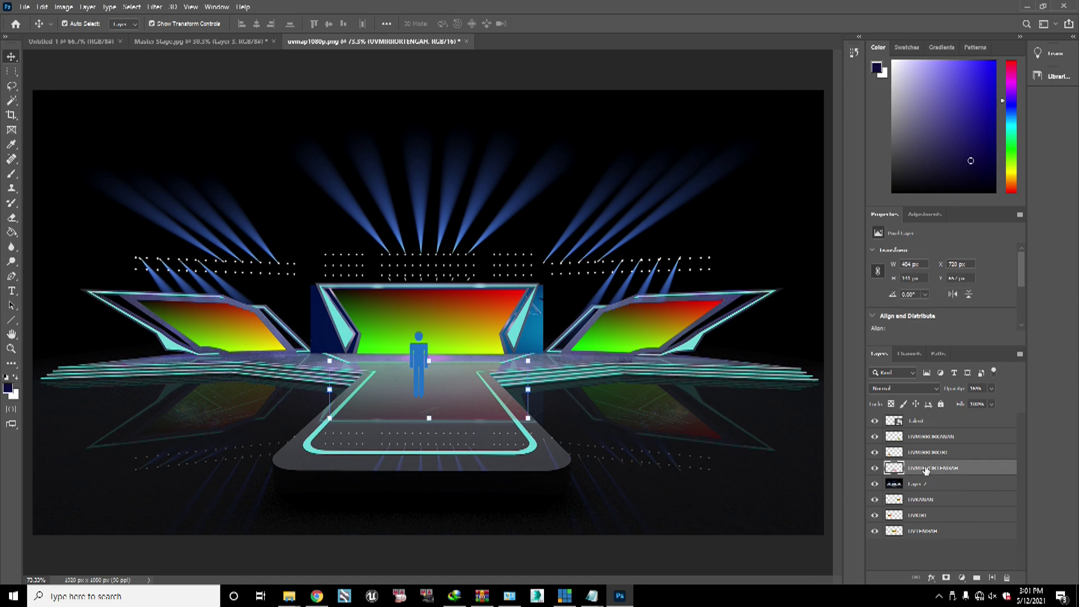
left_click(927, 453)
left_click(927, 438)
left_click(928, 500)
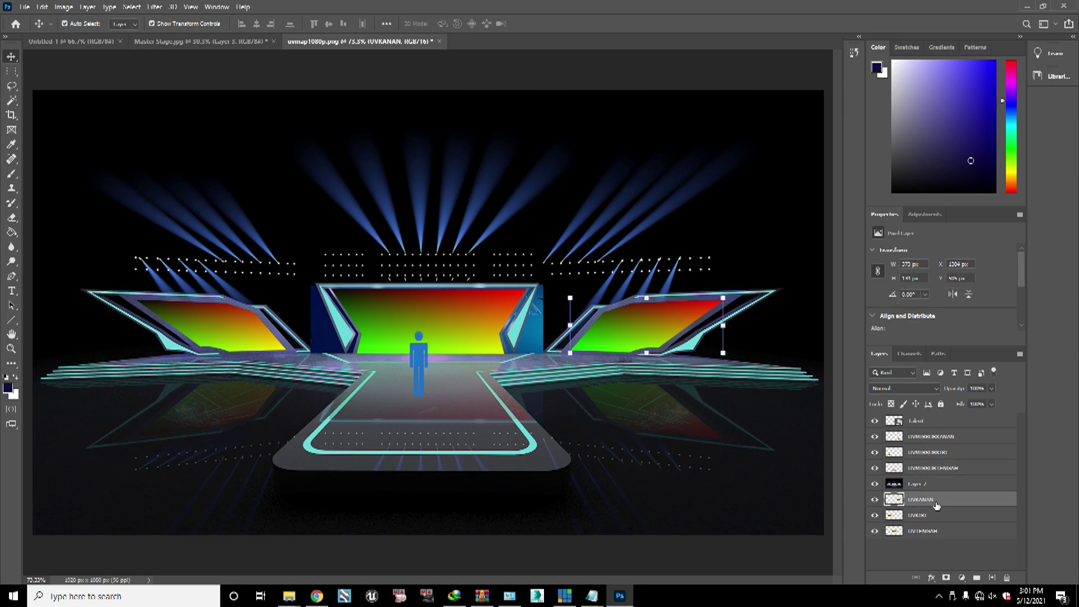
left_click(926, 515)
left_click(940, 531)
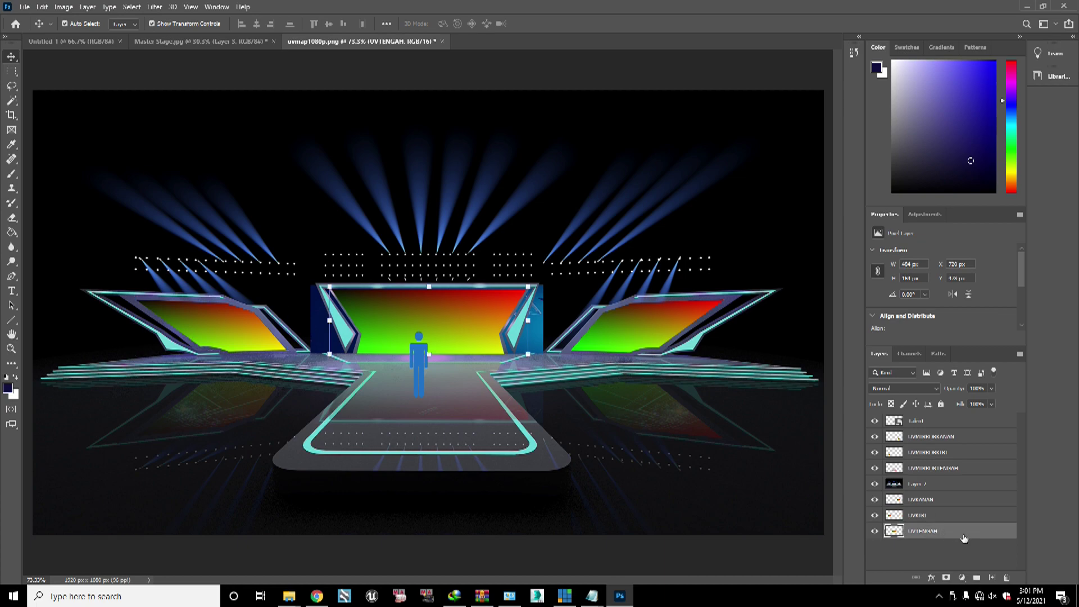
left_click_drag(964, 539, 976, 578)
left_click_drag(940, 538, 938, 420)
Step: Rename the UVTENGAH copy as UVTalent
double_click(933, 421)
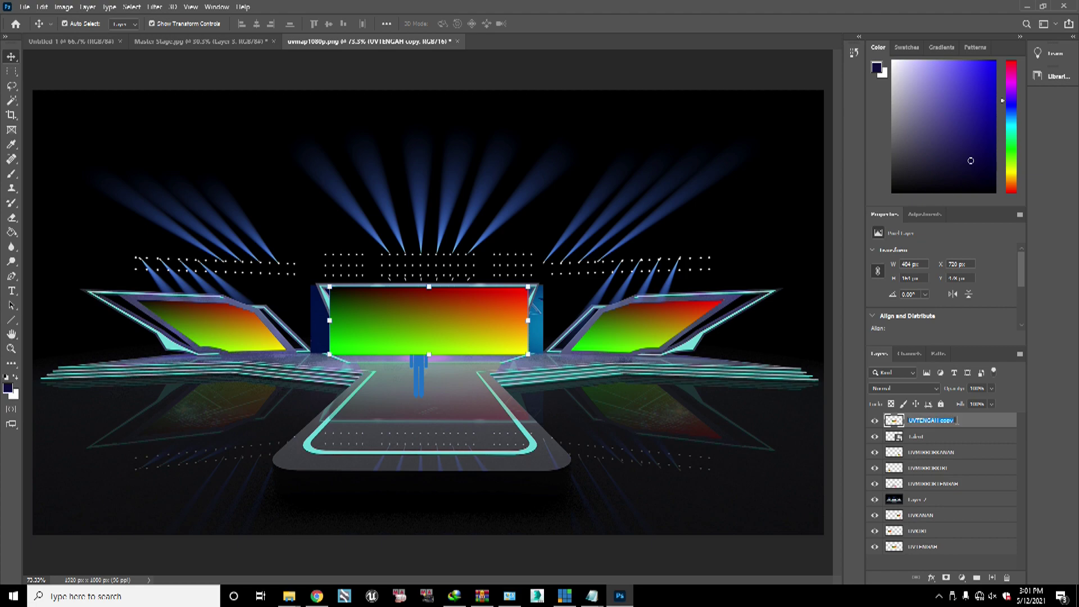
type("UvtALENT")
left_click_drag(940, 421, 857, 417)
type("UV")
left_click(942, 437)
left_click(919, 420)
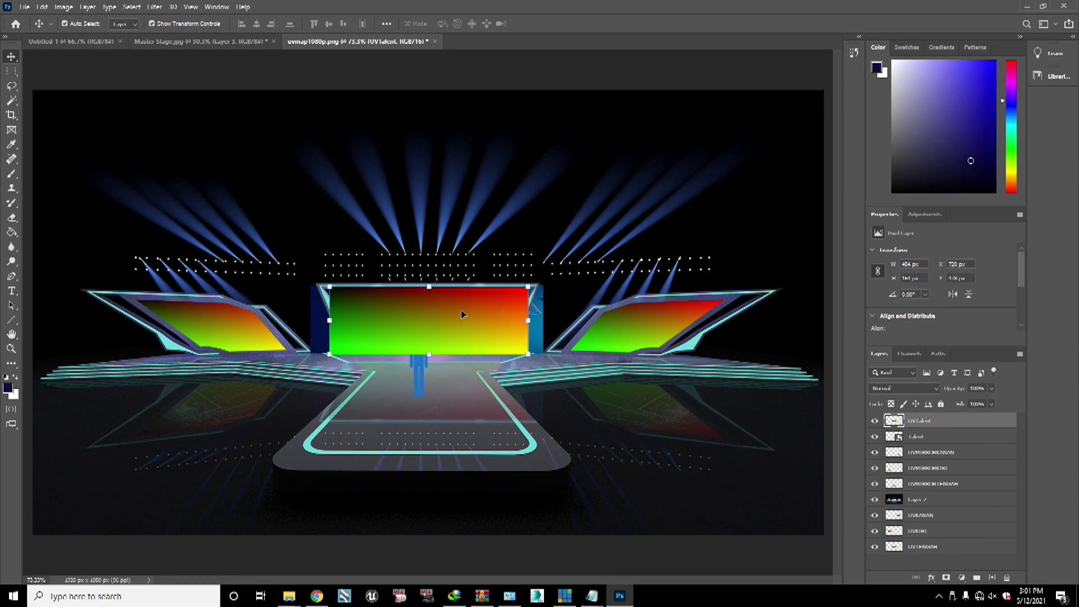
Step: Stretch the UVTalent gradient so it fills the entire canvas edge to edge
left_click_drag(462, 313, 430, 327)
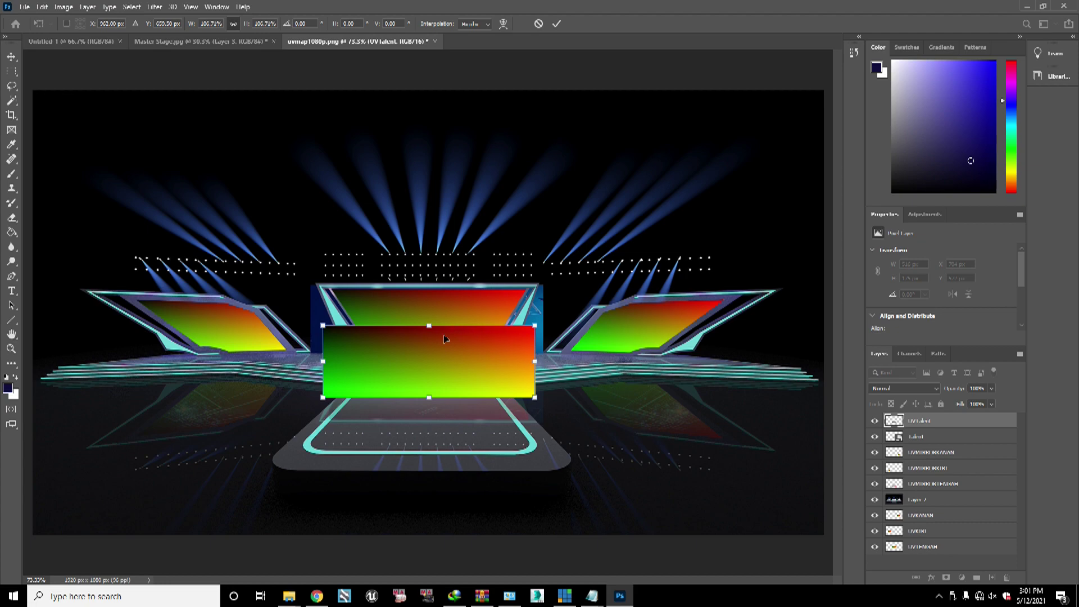
left_click_drag(429, 326, 430, 90)
left_click_drag(187, 243, 33, 244)
left_click_drag(681, 242, 823, 238)
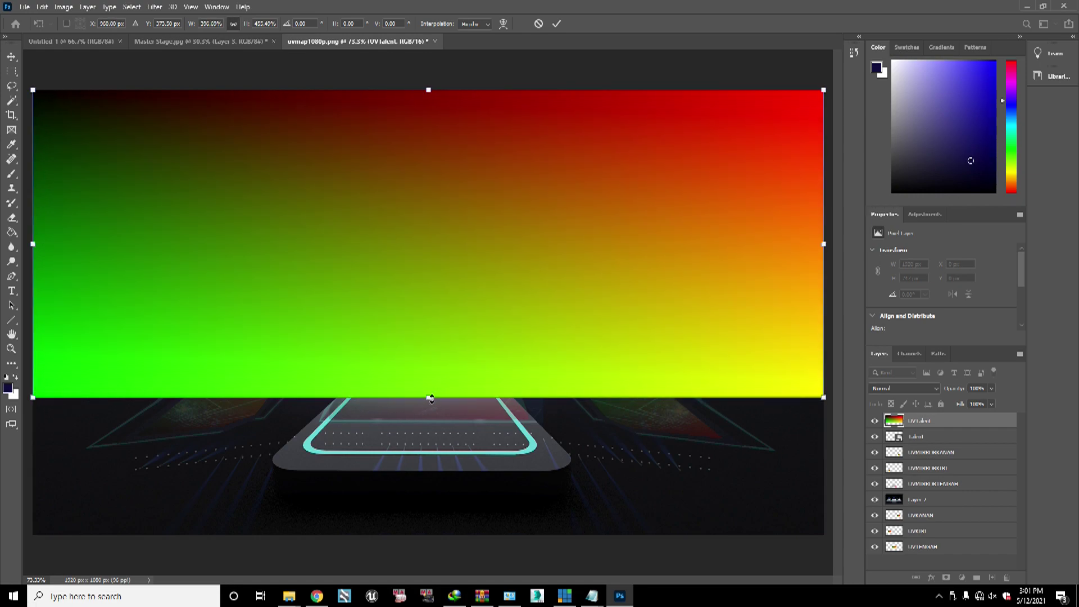
left_click_drag(429, 397, 435, 535)
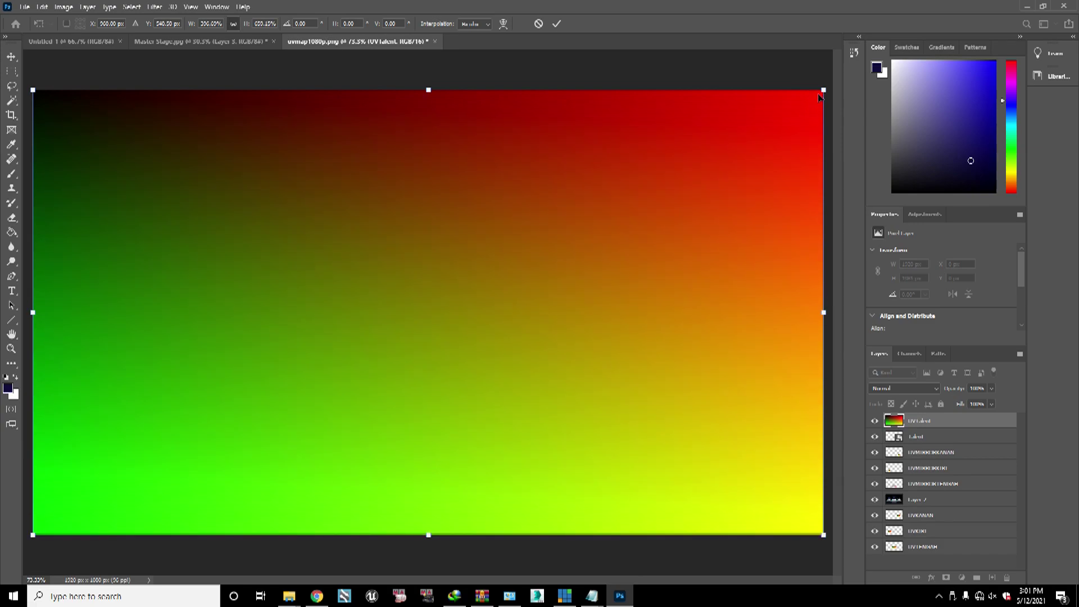
Step: Scale the UVTalent gradient proportionally down to about 370 by 208 px and center it over the Talent figure, with its base at the feet
left_click_drag(824, 90, 320, 403)
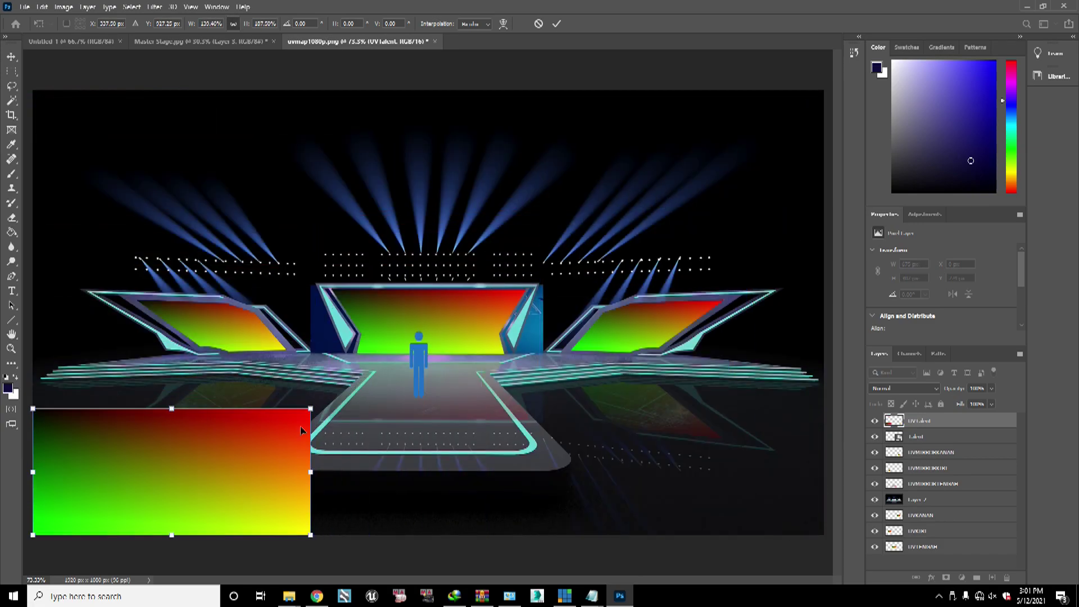
key("ctrl+z")
left_click_drag(823, 89, 289, 387)
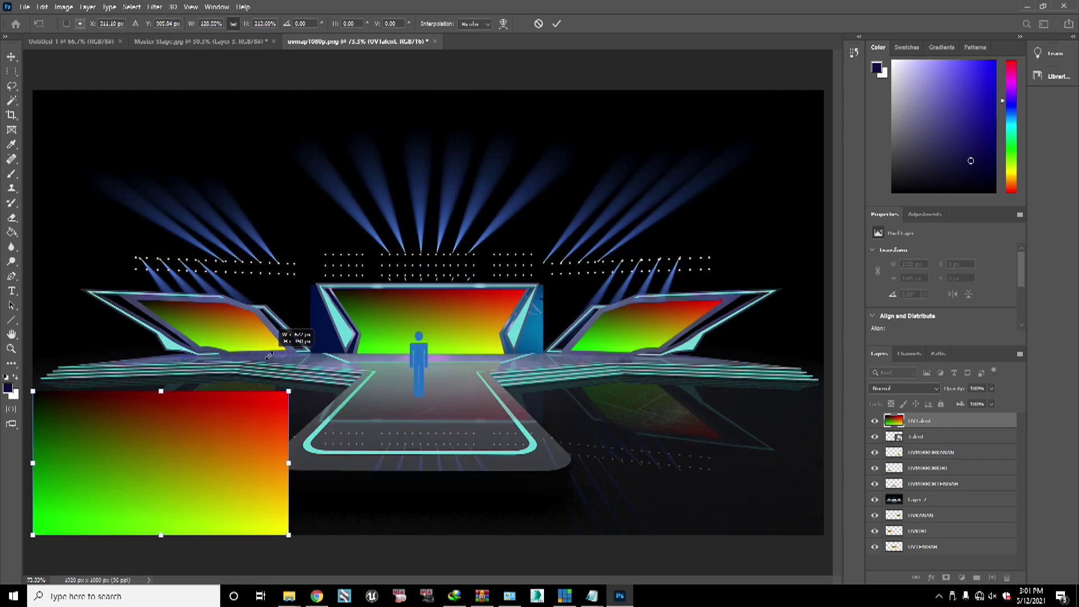
left_click_drag(193, 421, 446, 345)
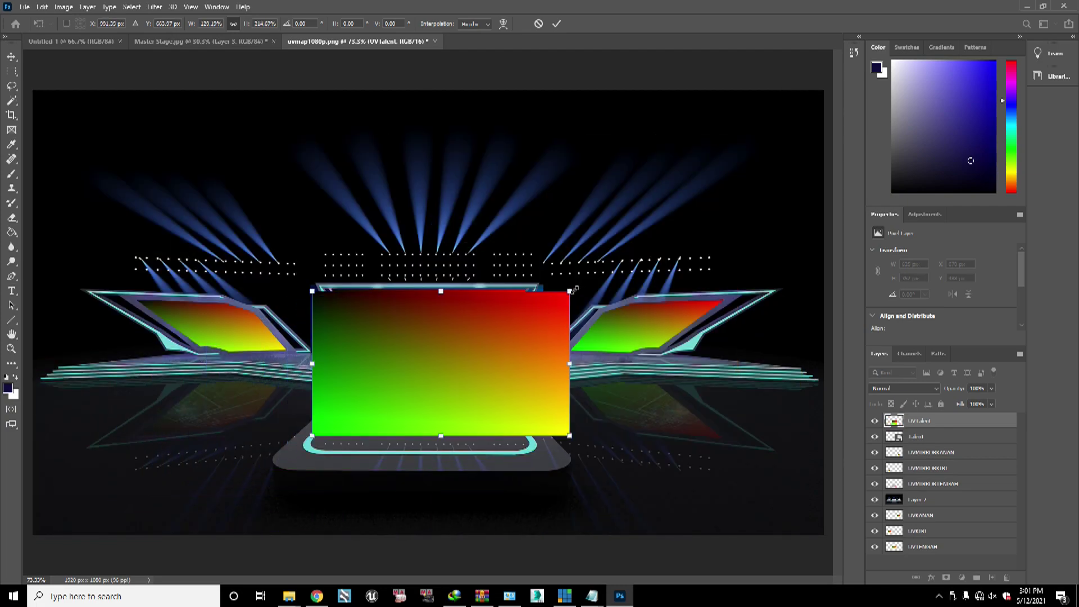
left_click_drag(569, 291, 471, 350)
left_click_drag(392, 406, 423, 366)
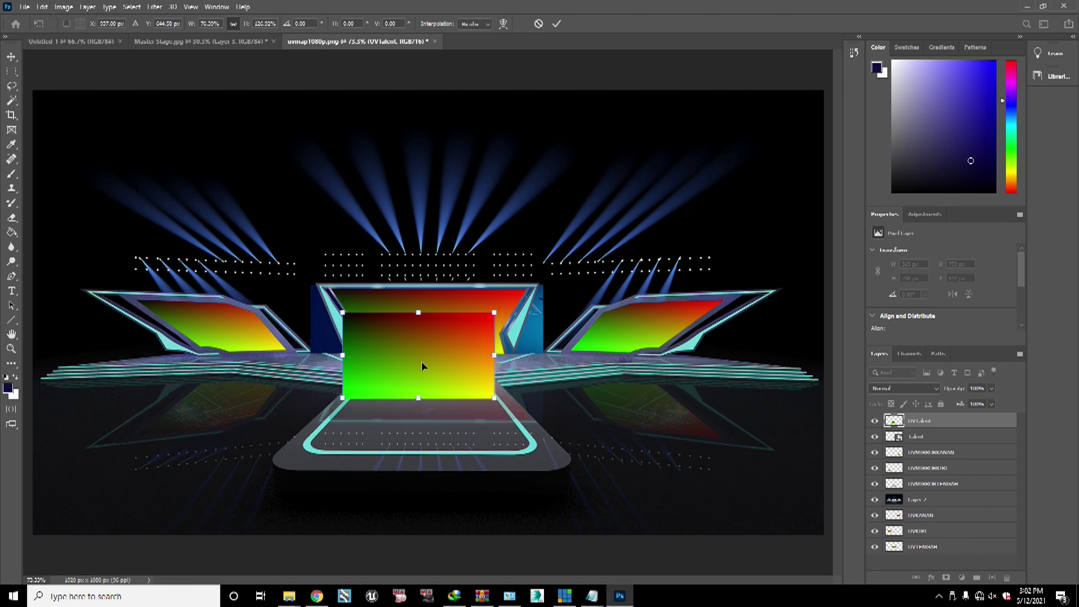
key("Right")
key("Right")
key("Right")
key("Right")
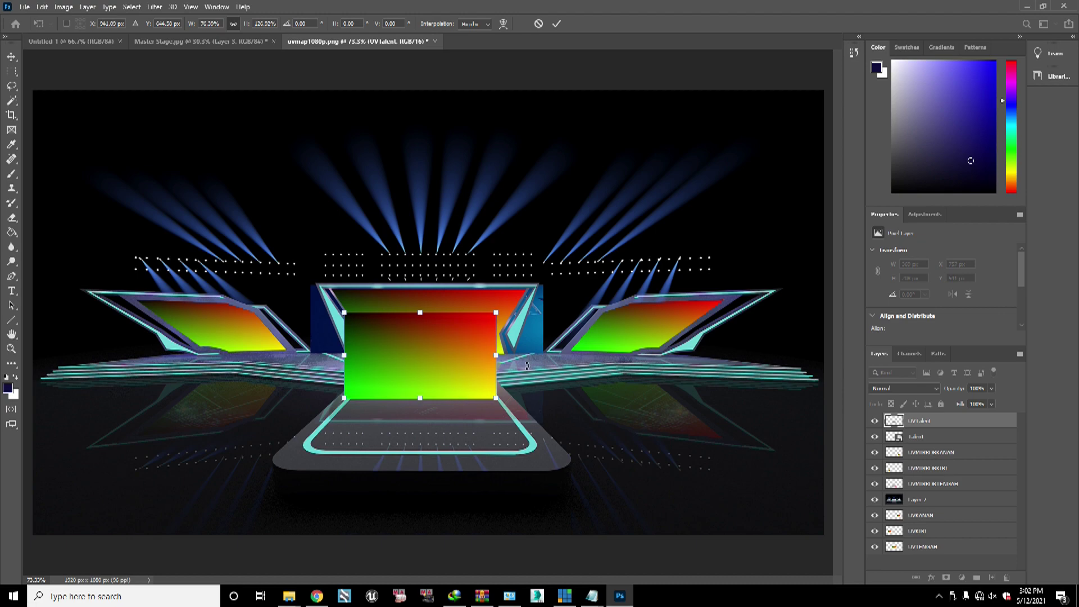
Step: Duplicate the UVTalent layer and rename the copy as UVMIRRORTALENT
left_click_drag(933, 425, 992, 576)
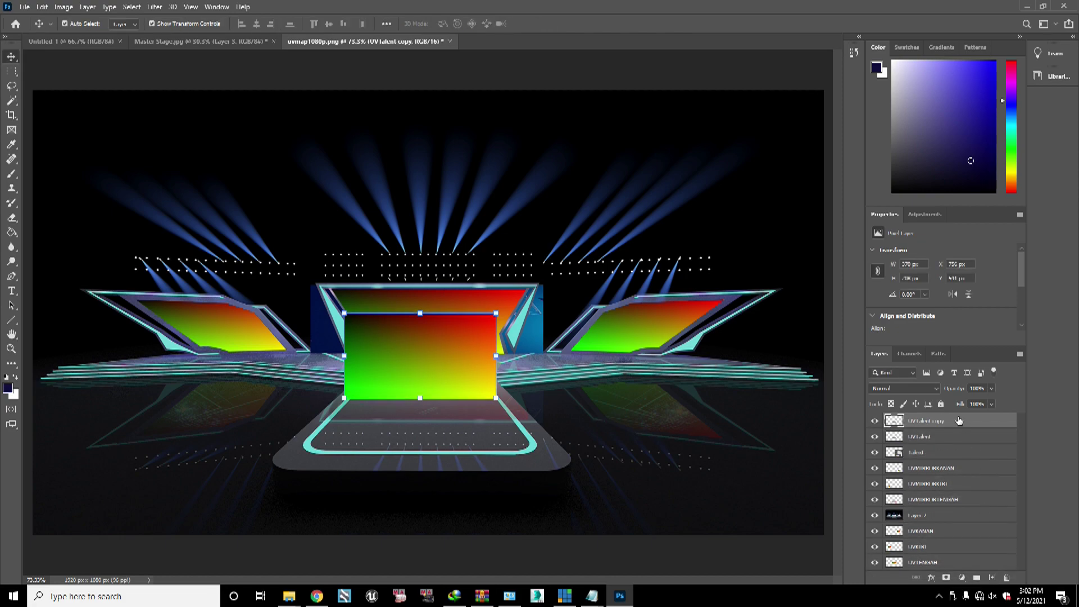
double_click(948, 420)
left_click_drag(948, 421, 940, 421)
key("BackSpace")
left_click(916, 421)
type("Mirror")
key("ctrl+a")
type("UVMIRRORTALENT")
double_click(934, 435)
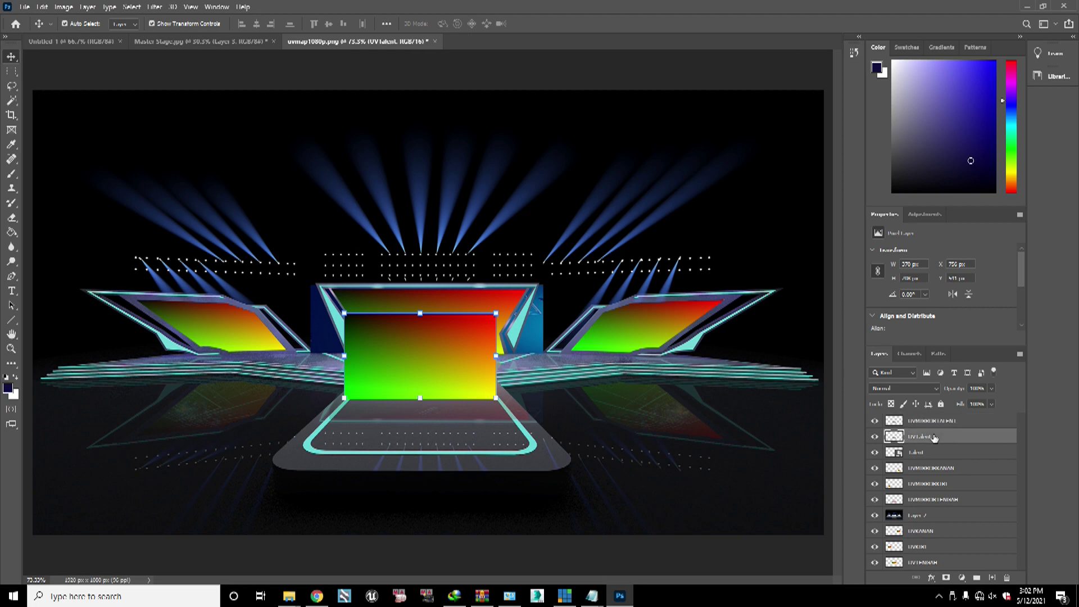
Step: Rename the UVTalent layer as UVTALENT
type("UVTALENT")
left_click(931, 452)
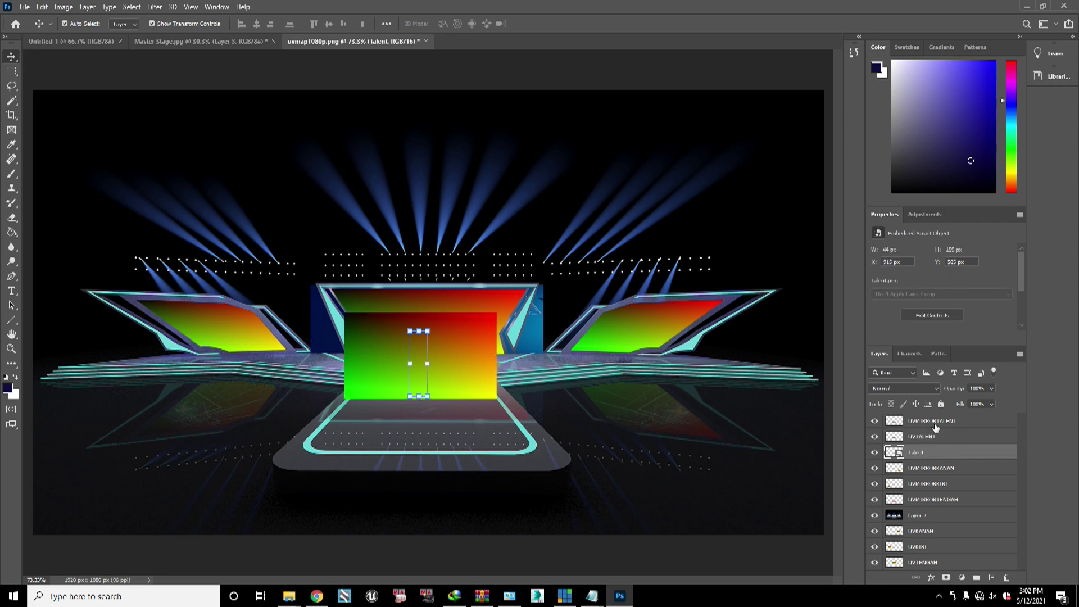
left_click(933, 437)
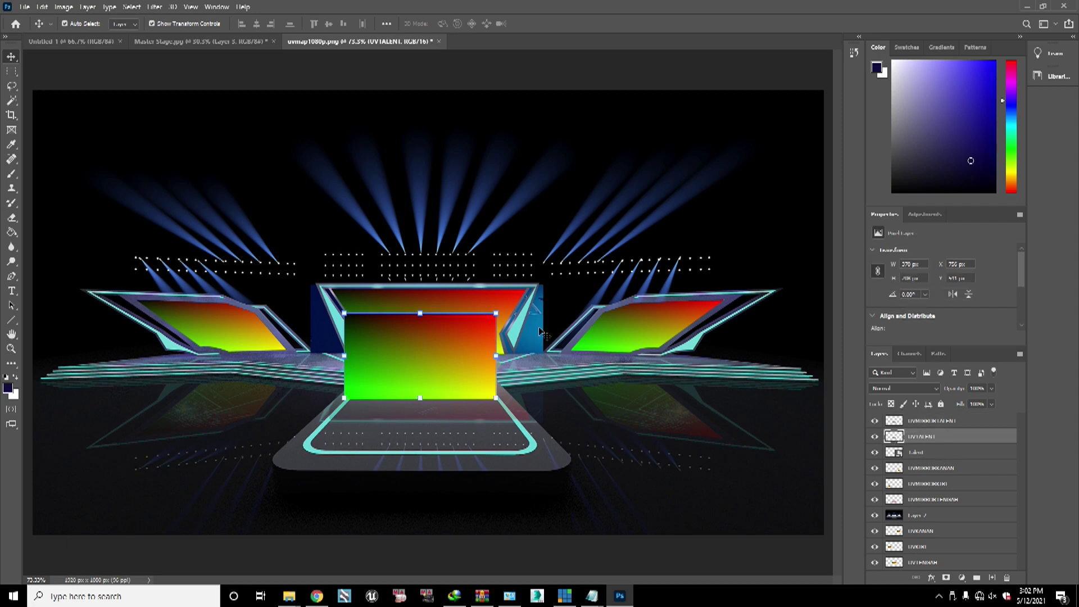
Step: Flip the UVMIRRORTALENT gradient downward from its base edge and compress it to about 116 px high, forming a reflection below UVTALENT
left_click(925, 422)
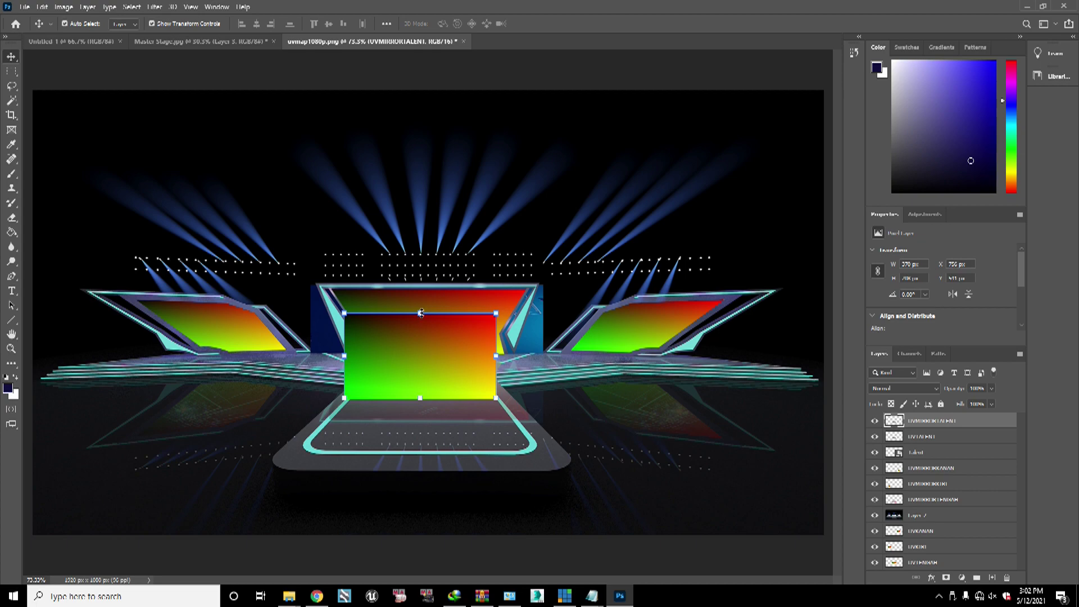
left_click_drag(421, 313, 420, 447)
left_click(11, 57)
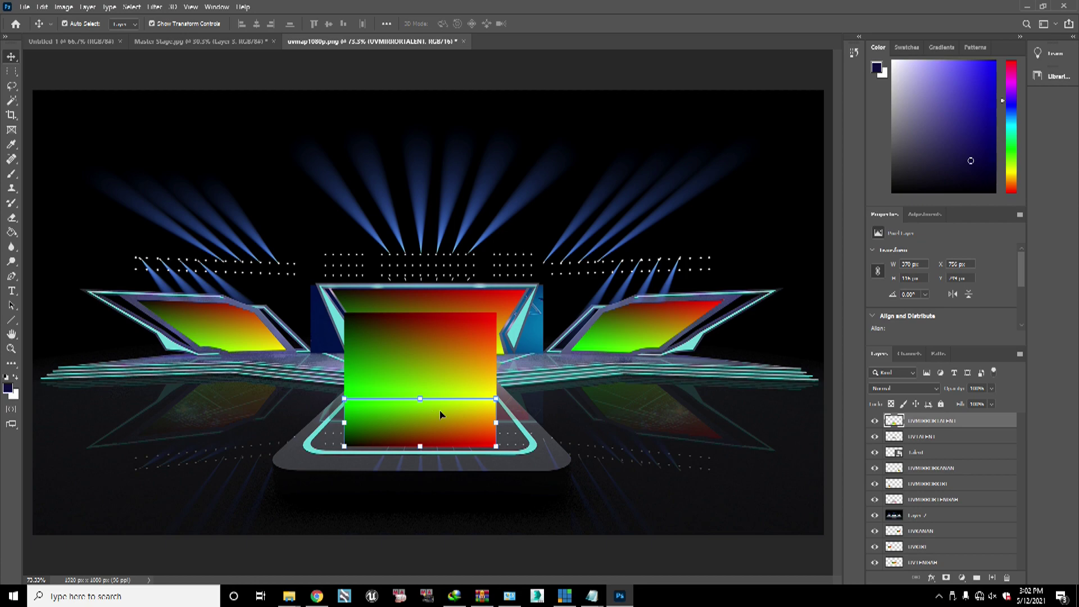
Step: Lower the UVMIRRORTALENT layer's opacity to 17% and compare it with the side screen's reflection
left_click(991, 389)
left_click_drag(993, 401, 948, 402)
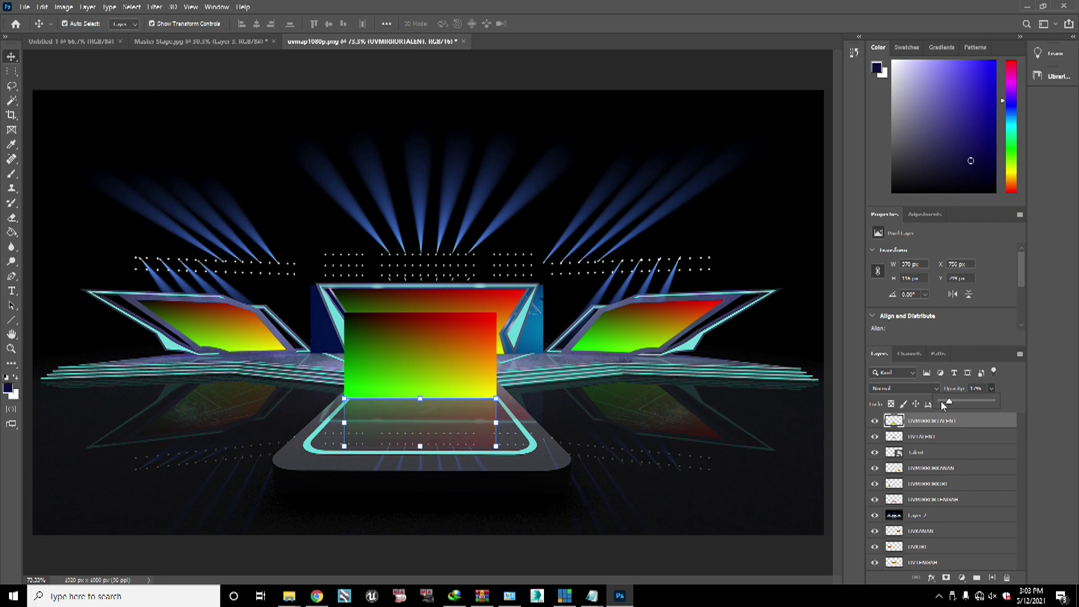
left_click(641, 406)
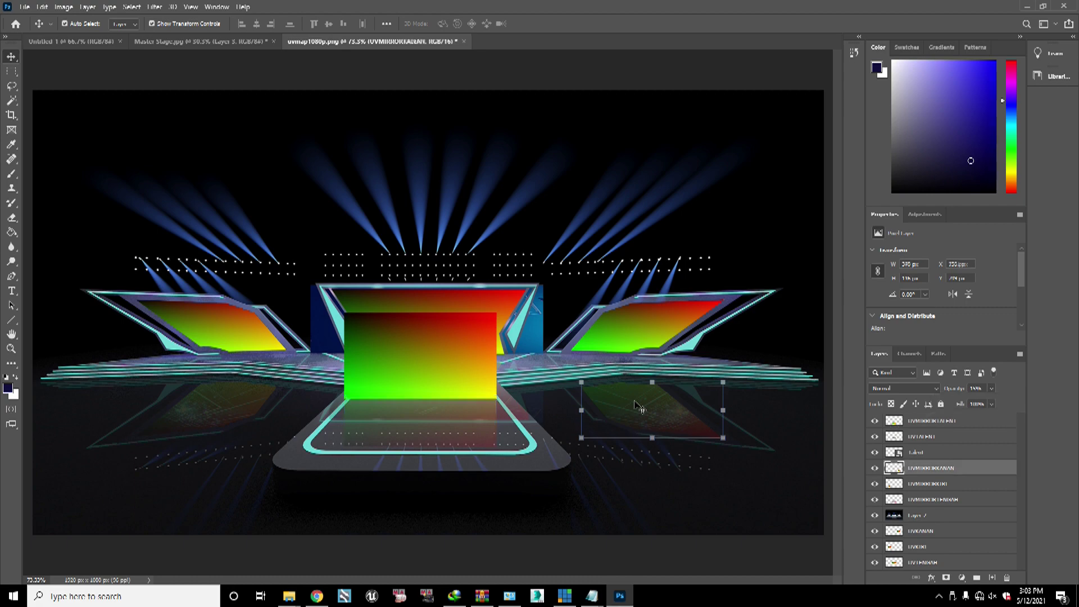
left_click(421, 366)
left_click(417, 432)
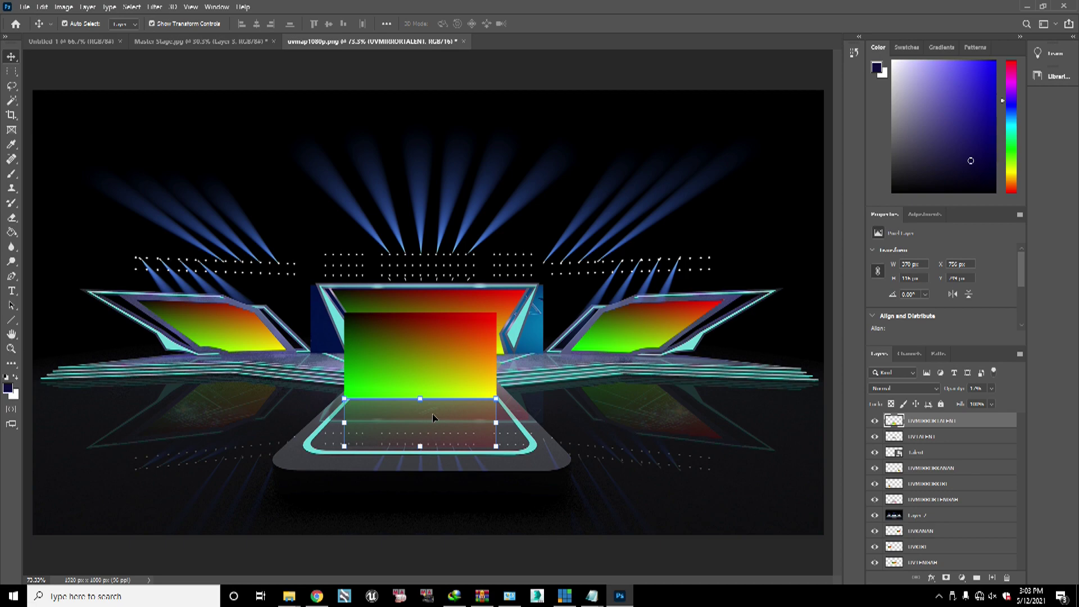
Step: Hide every layer except UVTALENT and UVMIRRORTALENT
left_click(875, 453)
left_click_drag(878, 471, 875, 564)
left_click(927, 431)
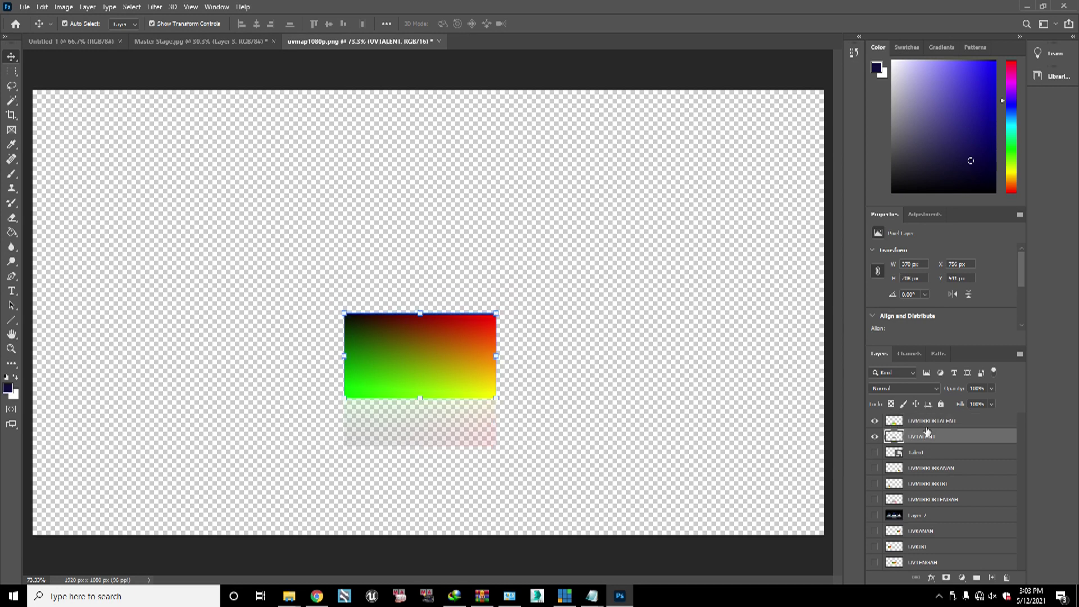
left_click(927, 423)
Step: Save the talent UV map as a PNG named UVTalent in the desktop folder TUTORIAL VMIX VIRTUAL SET, with large file size
left_click(27, 9)
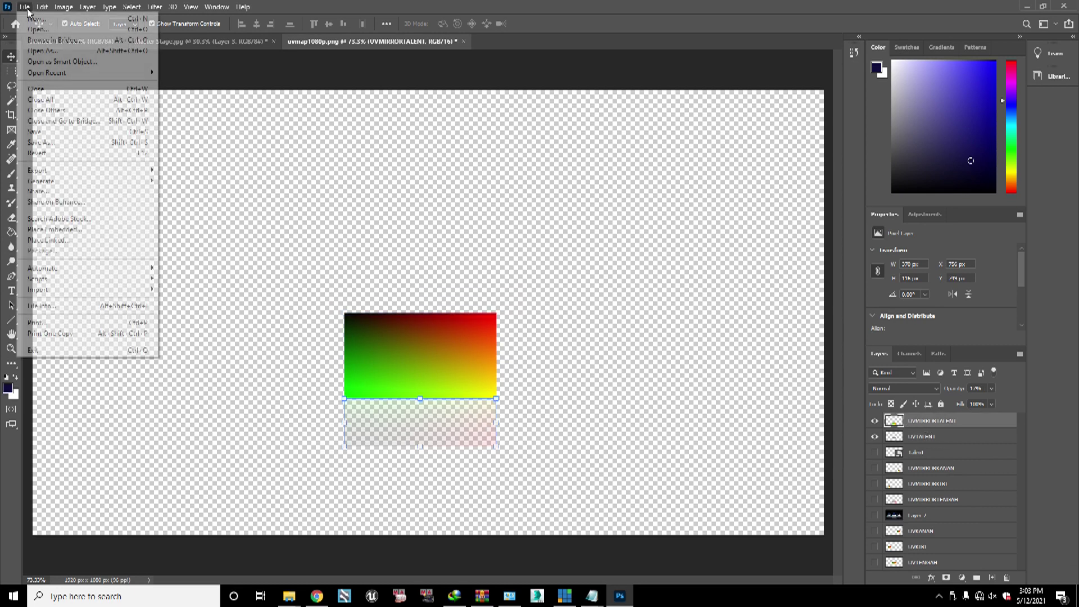
left_click(38, 142)
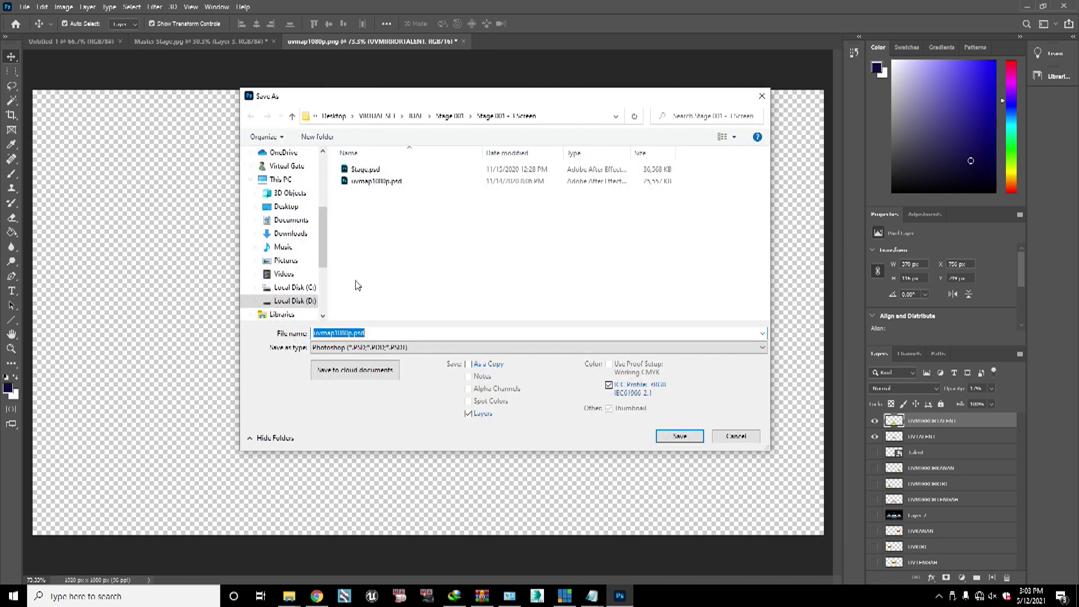
left_click(415, 348)
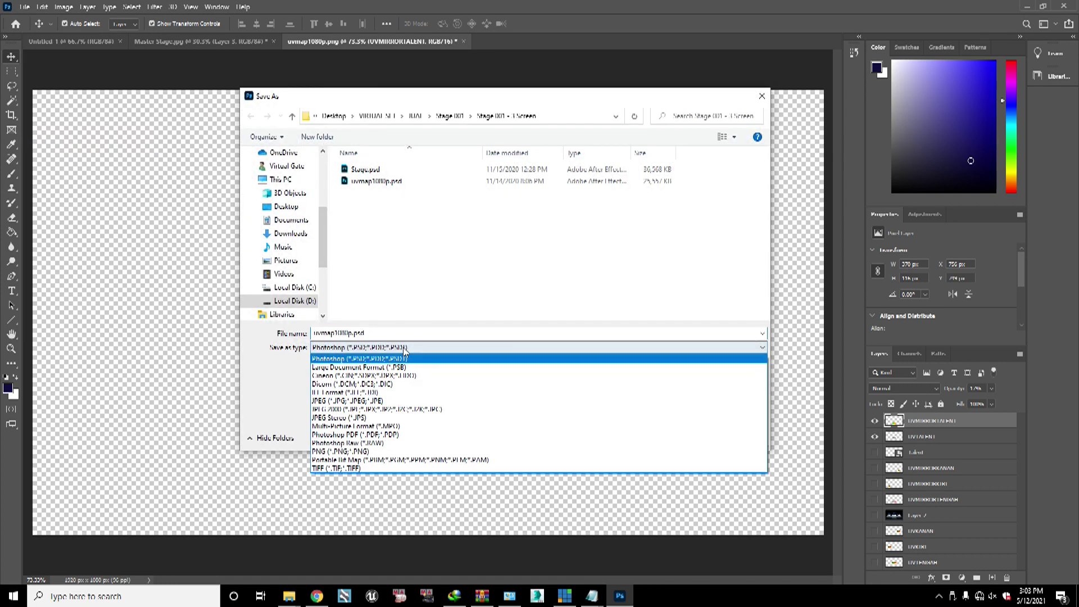
left_click(356, 453)
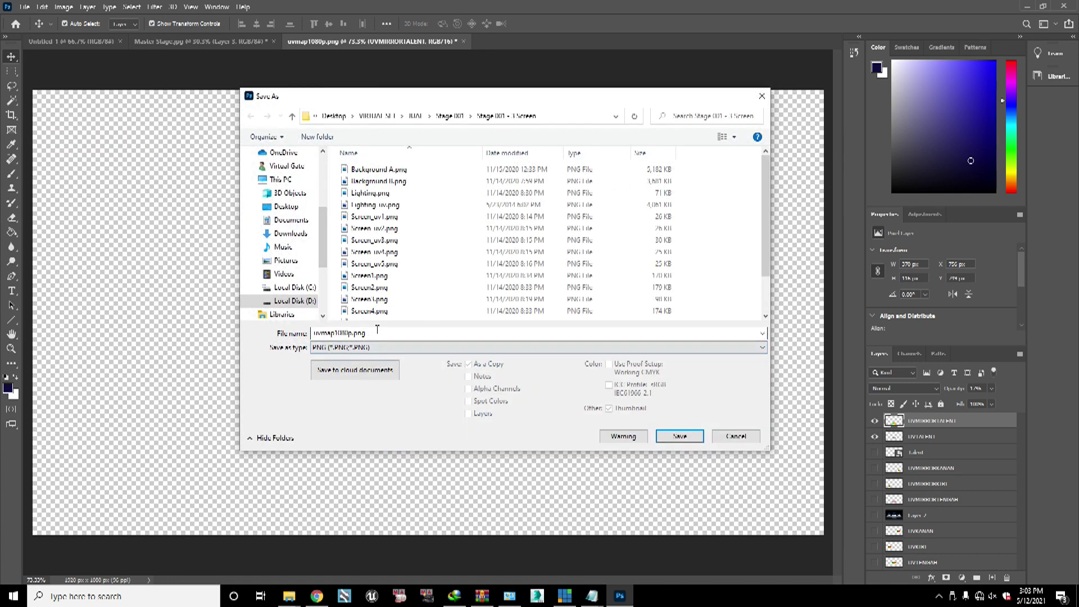
left_click(286, 207)
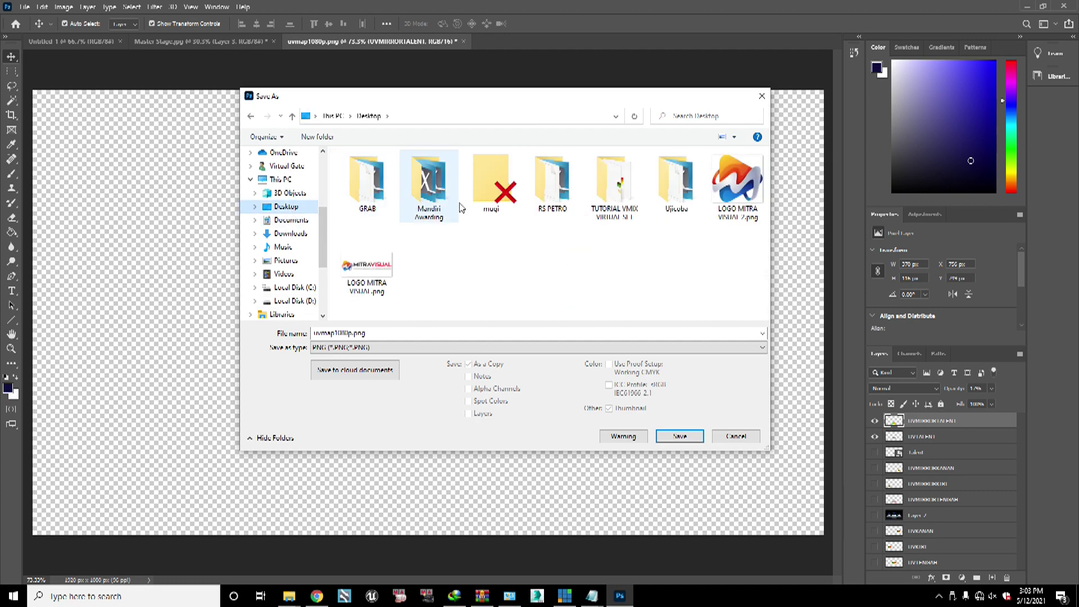
double_click(614, 183)
left_click(390, 332)
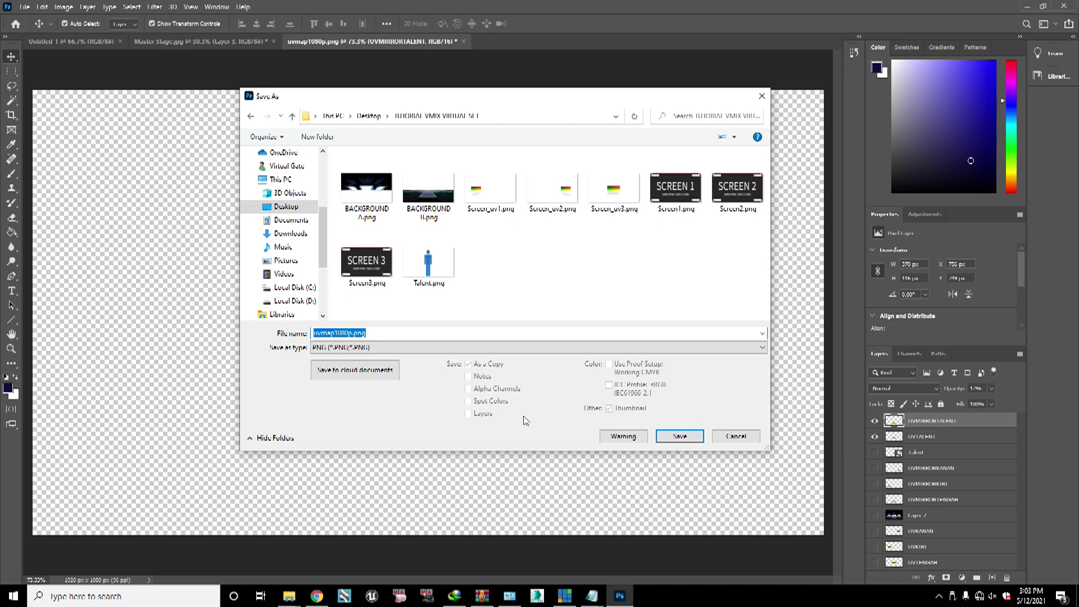
type("Y")
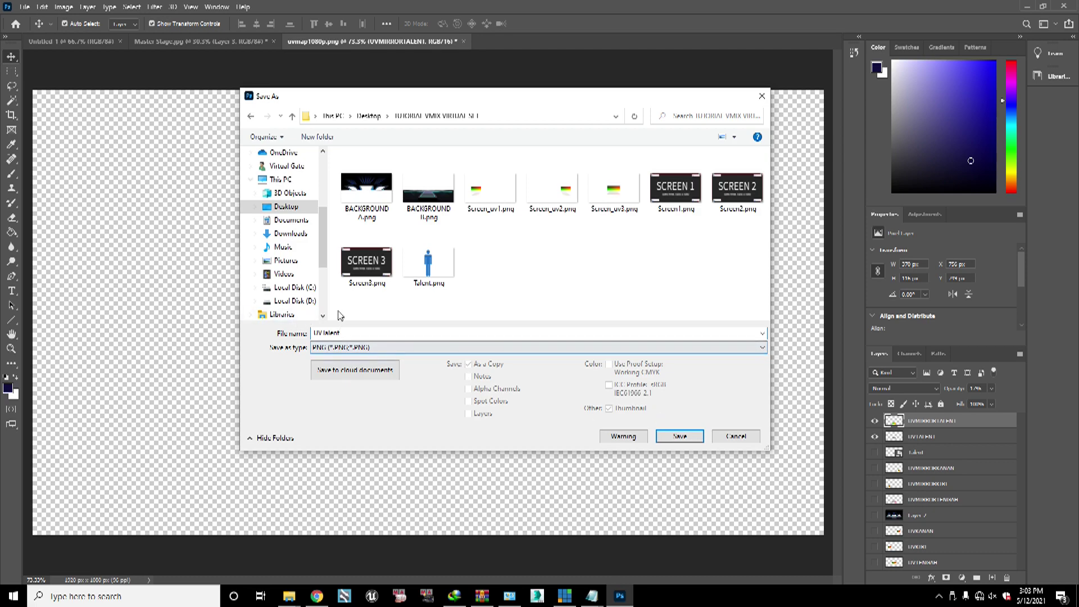
left_click(680, 437)
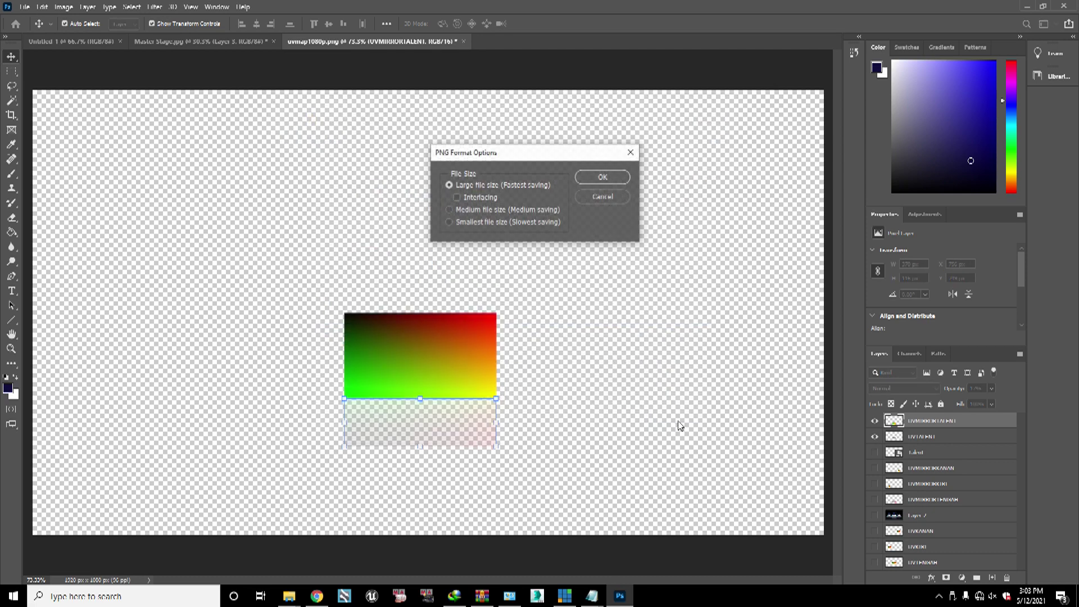
left_click(603, 178)
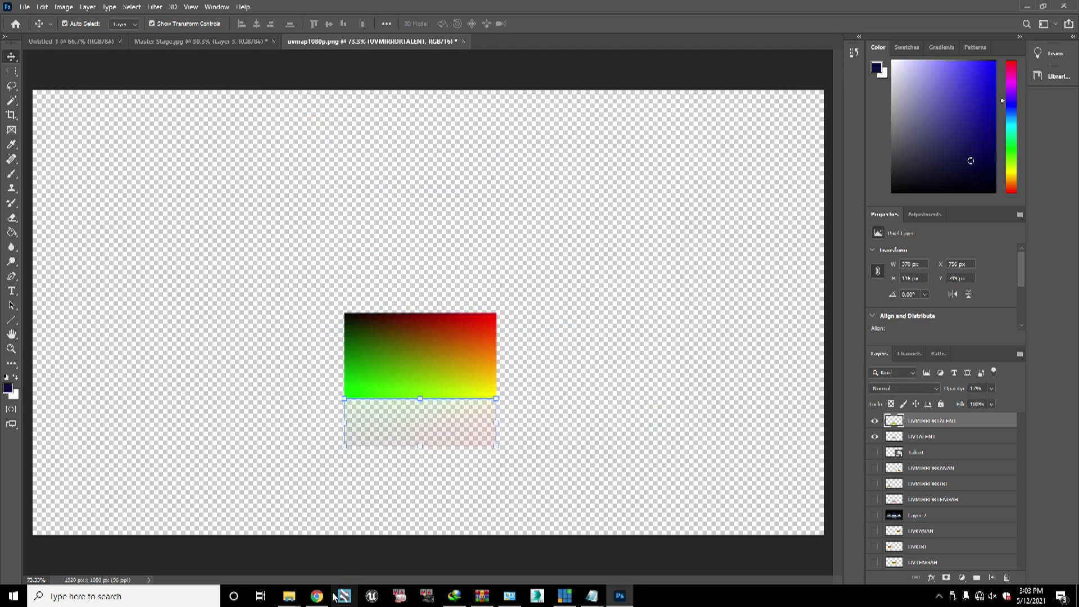
Step: Switch to the TUTORIAL VMIX VIRTUAL SET folder in File Explorer and check the saved UVTalent.png
mouse_move(300, 602)
left_click(233, 537)
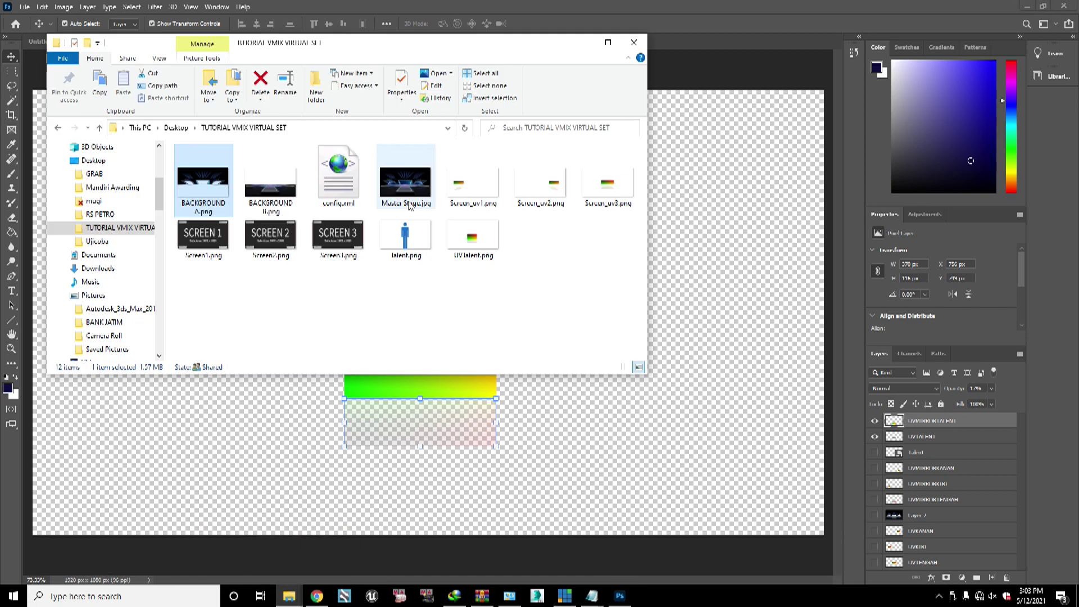
left_click(478, 243)
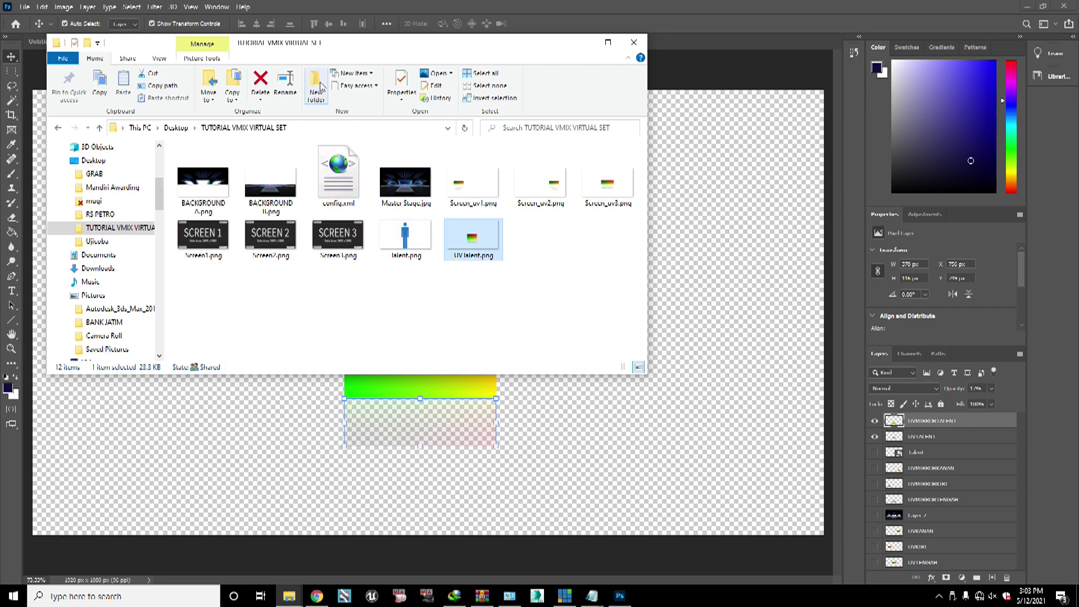
Step: Switch to Notepad, close the original reference config.xml and keep the edited config.xml open
left_click(592, 596)
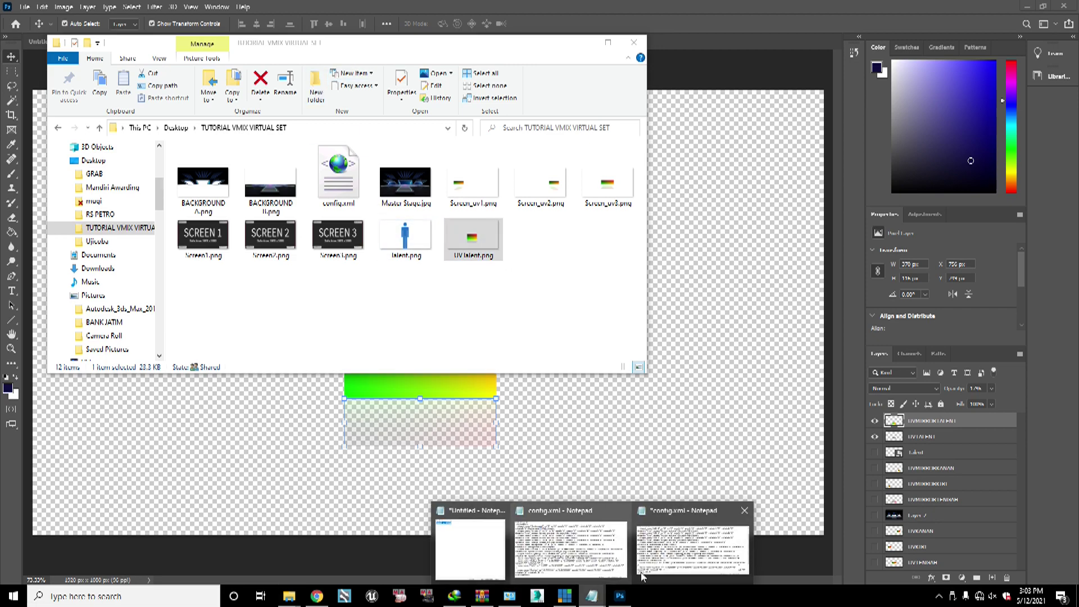
mouse_move(707, 548)
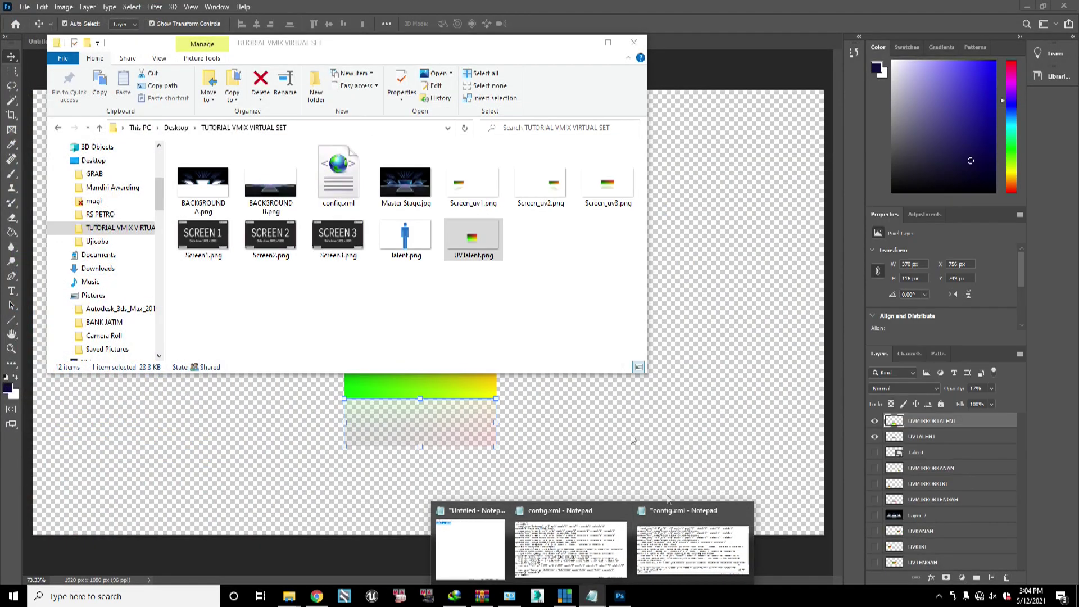
left_click(707, 548)
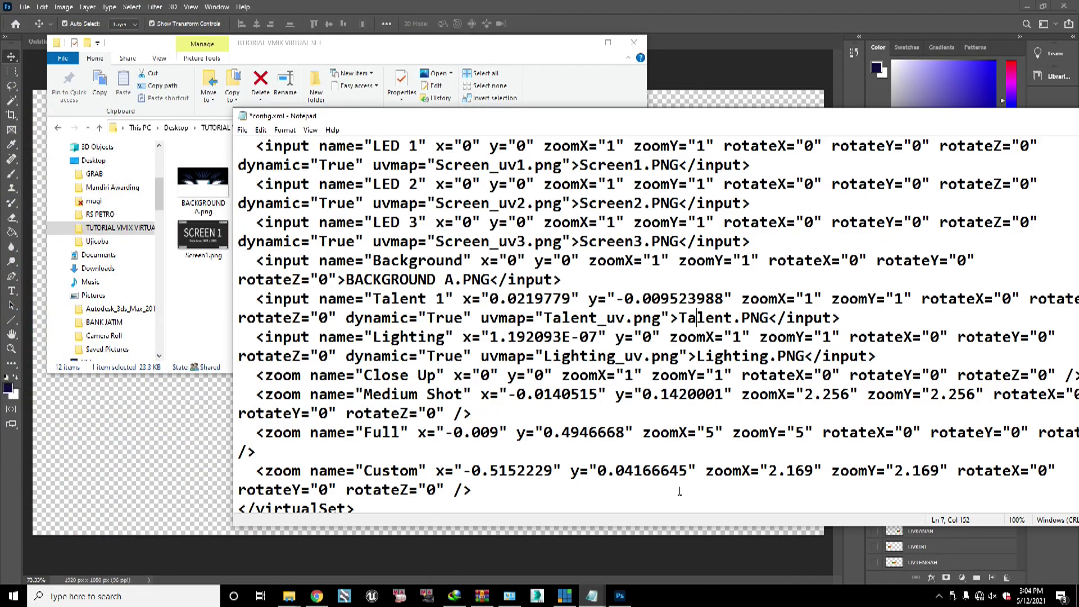
left_click(592, 596)
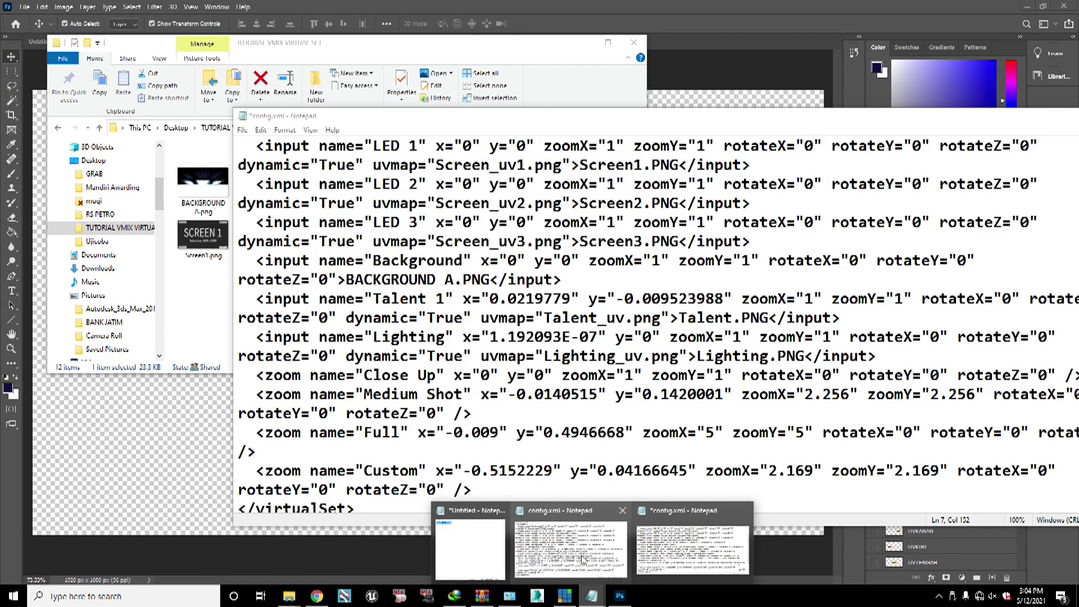
left_click(582, 550)
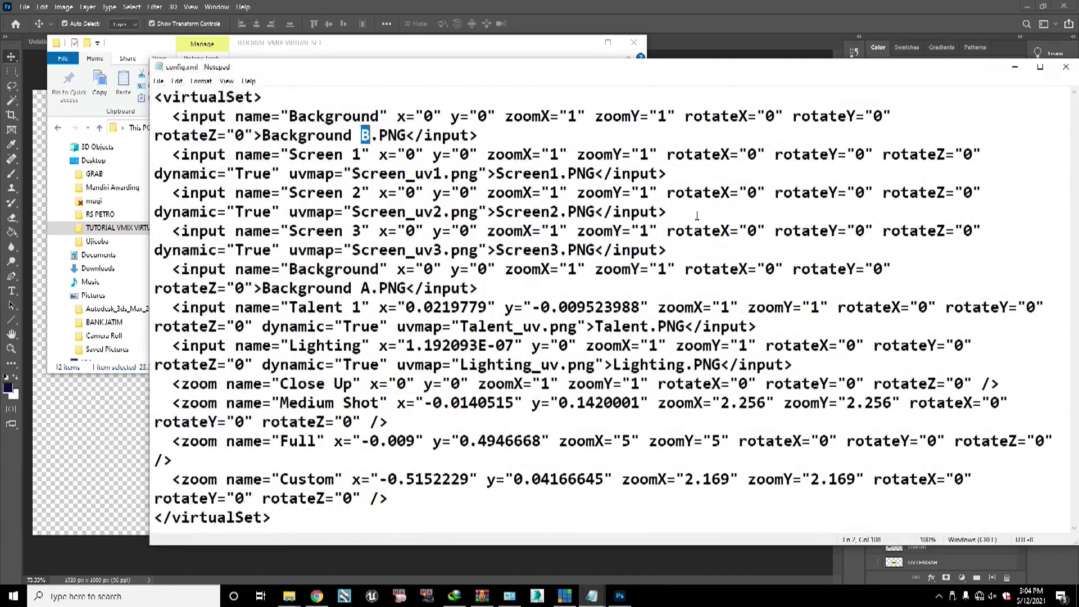
left_click(1066, 66)
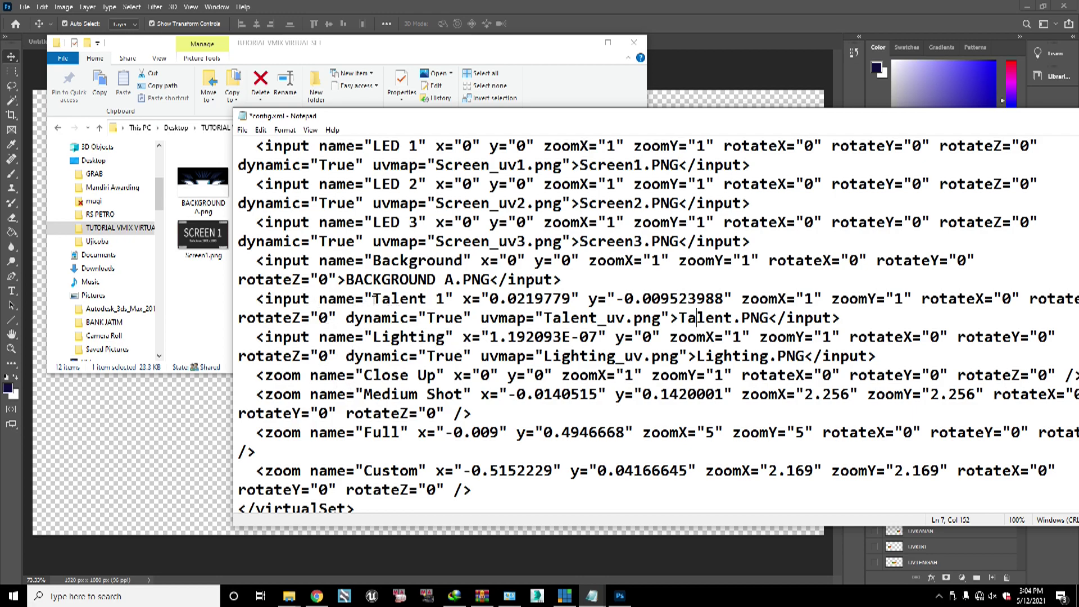
Step: Rename the Talent 1 input in config.xml as Talent
left_click_drag(272, 299, 446, 299)
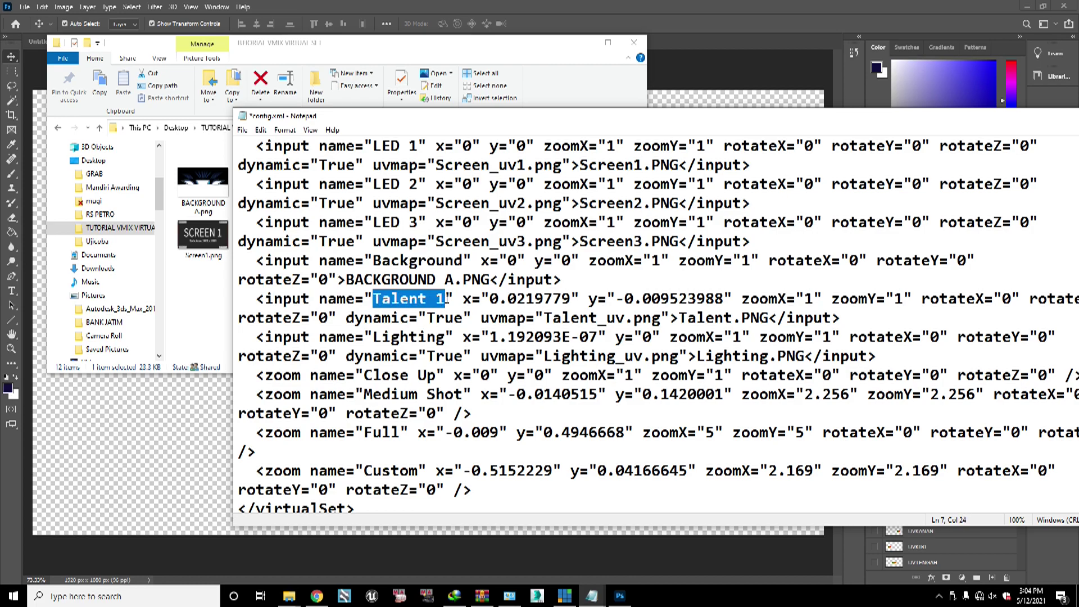
left_click(447, 299)
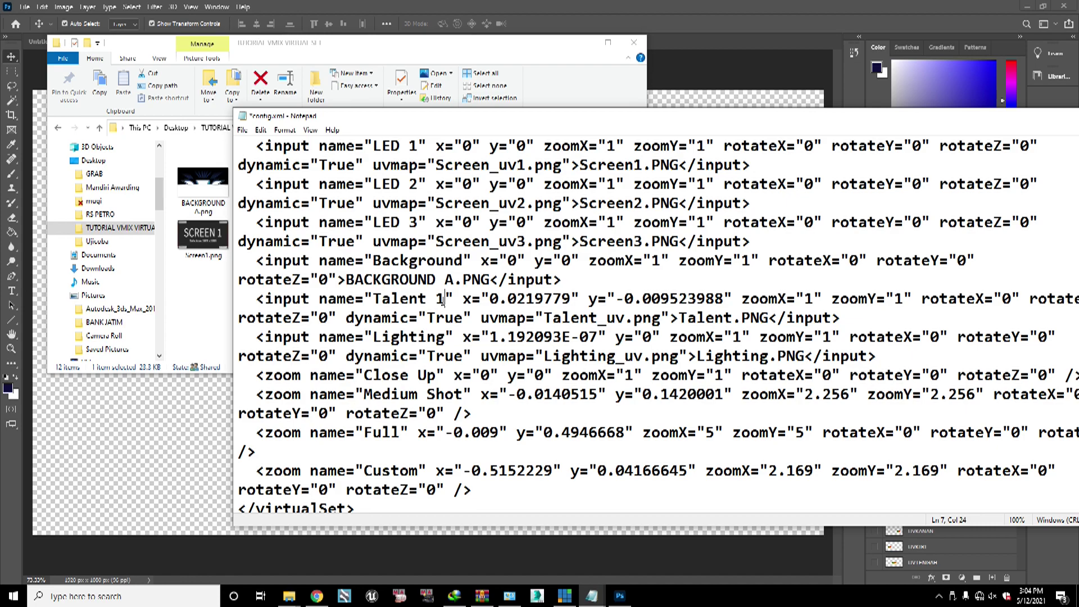
key("BackSpace")
key("BackSpace")
left_click(411, 315)
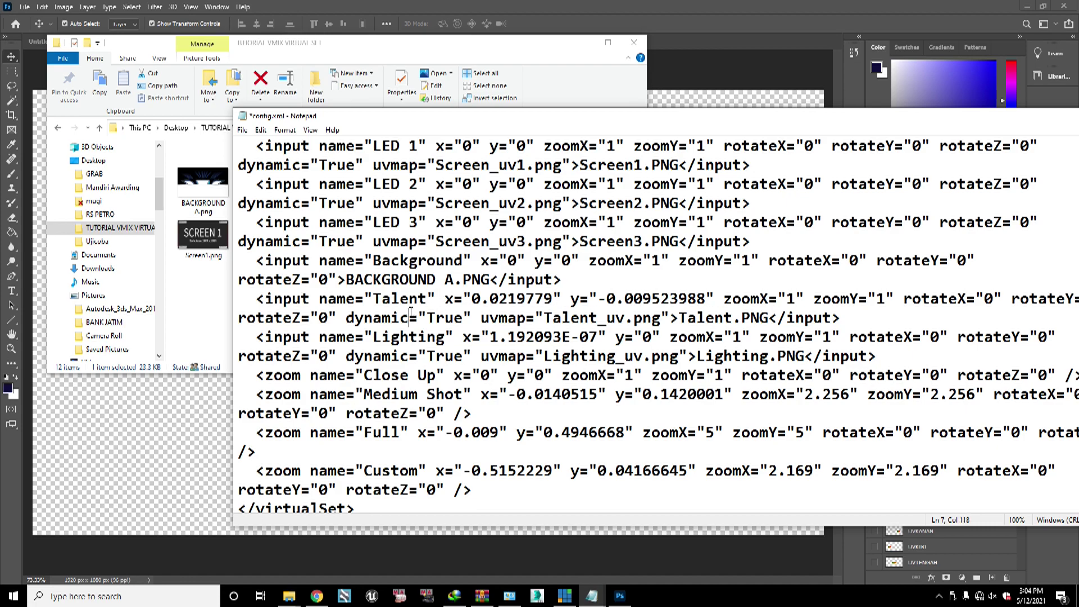
left_click(374, 298)
left_click_drag(421, 298, 427, 296)
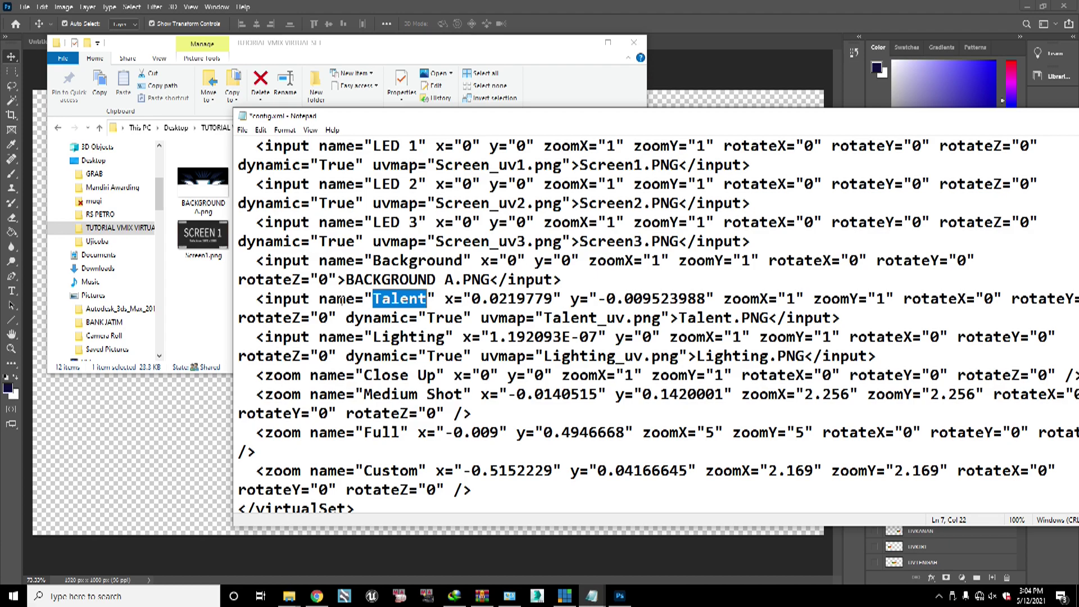
Step: Set the Talent input's uvmap reference in config.xml to UVTalent.png
left_click(579, 318)
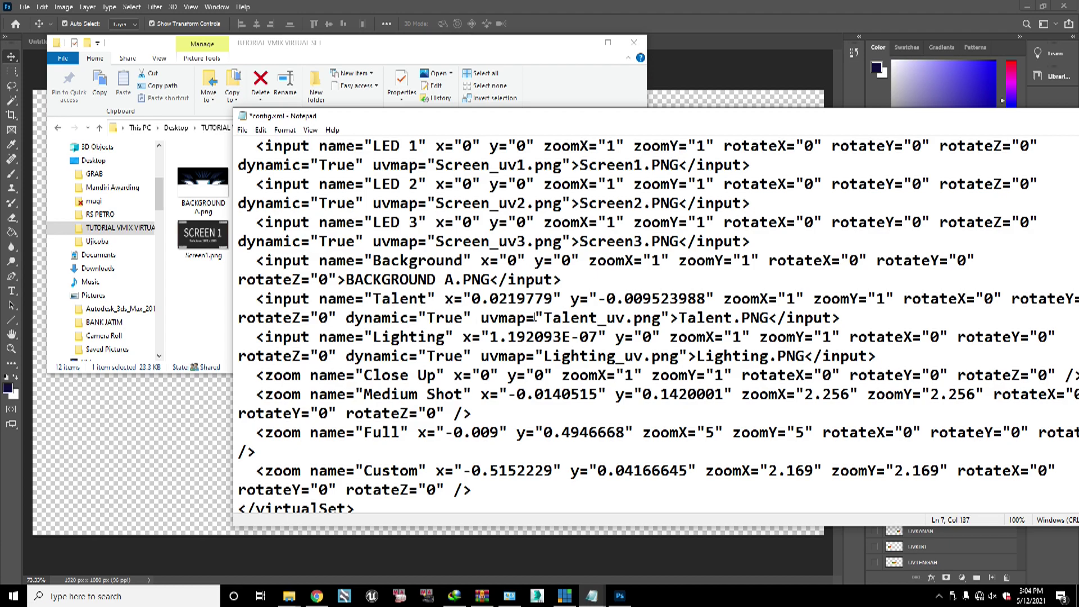
left_click_drag(482, 318, 525, 318)
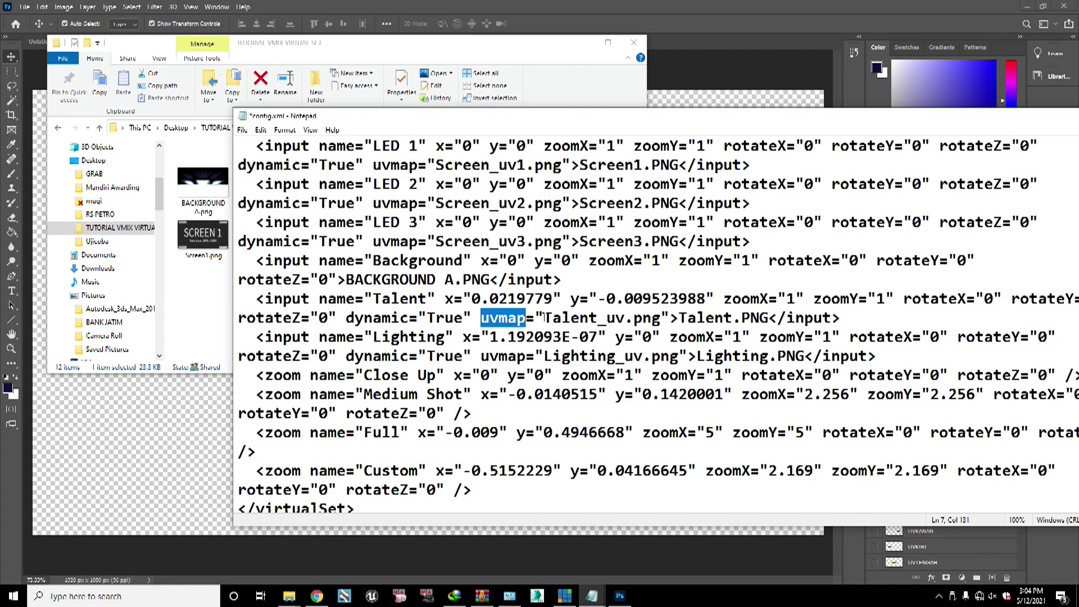
left_click(544, 318)
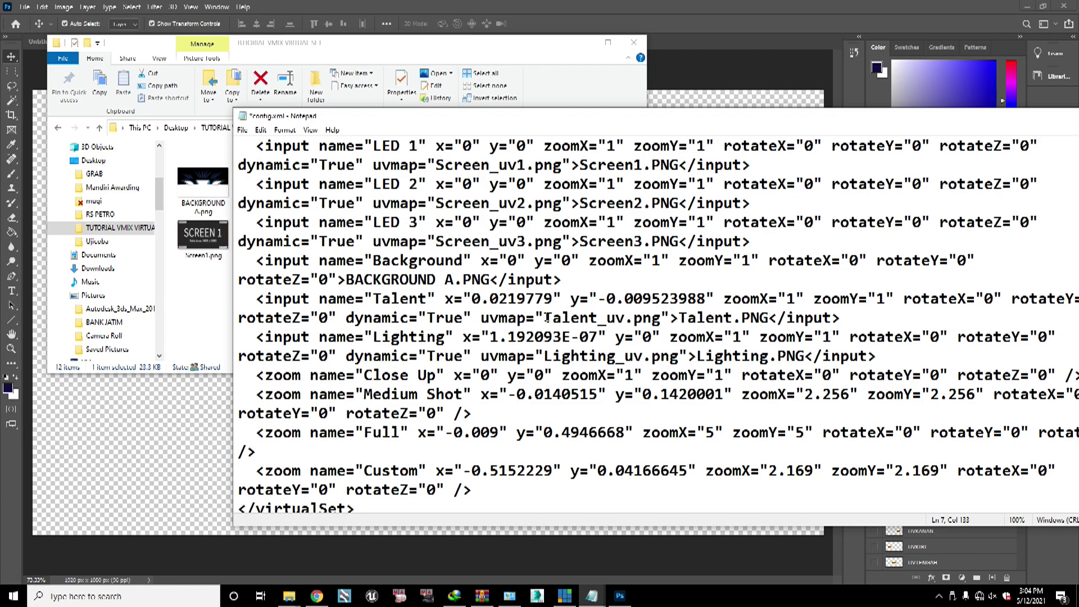
left_click_drag(547, 318, 628, 318)
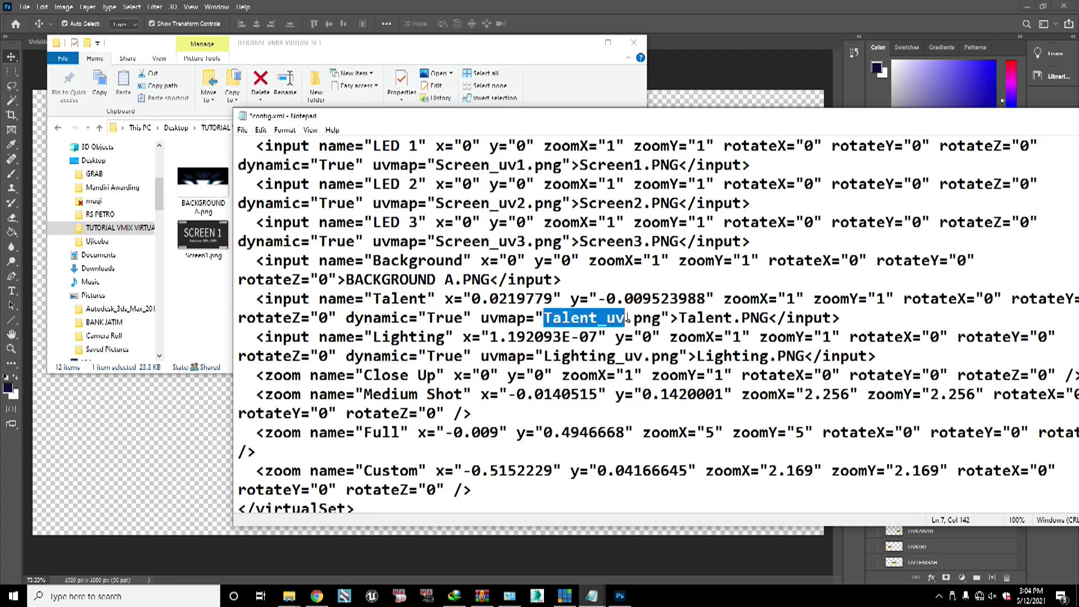
type("UV")
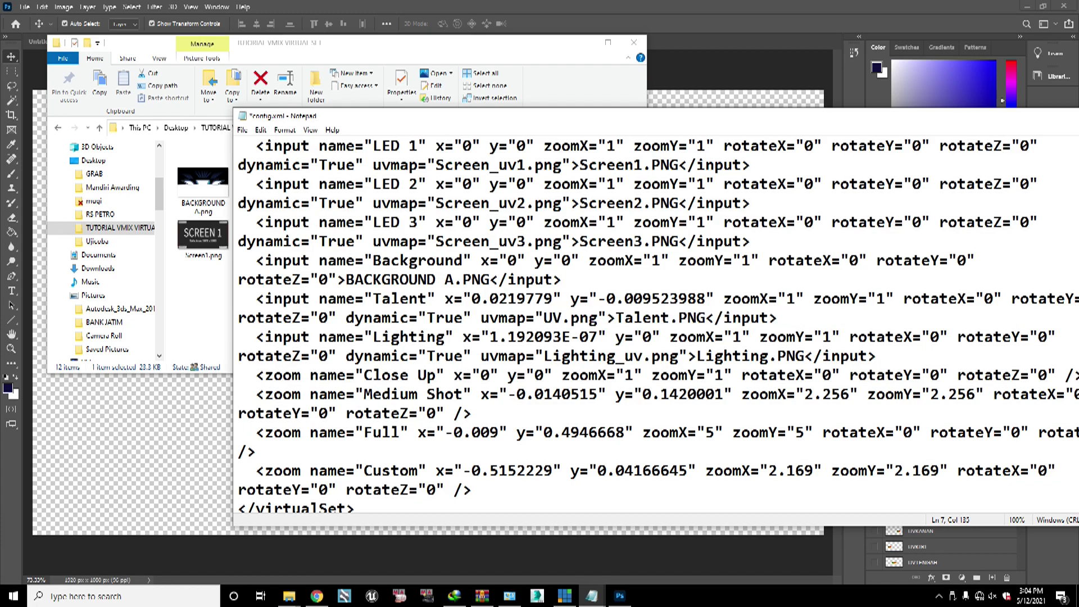
type("Talent")
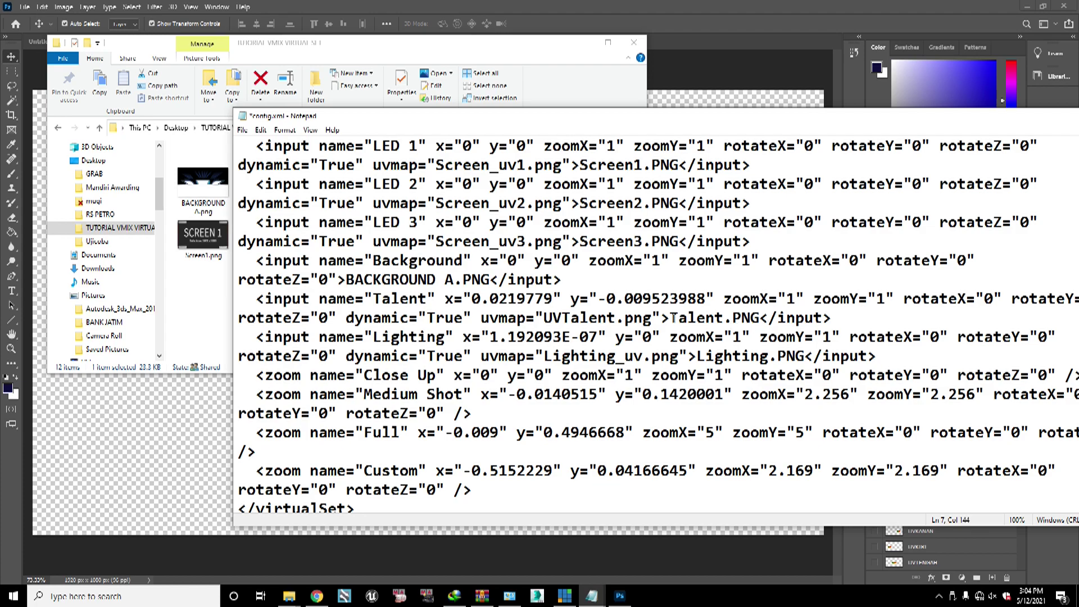
Step: Check the Talent input's Talent.PNG reference in config.xml against the image files in the TUTORIAL VMIX VIRTUAL SET folder
left_click_drag(670, 318, 763, 318)
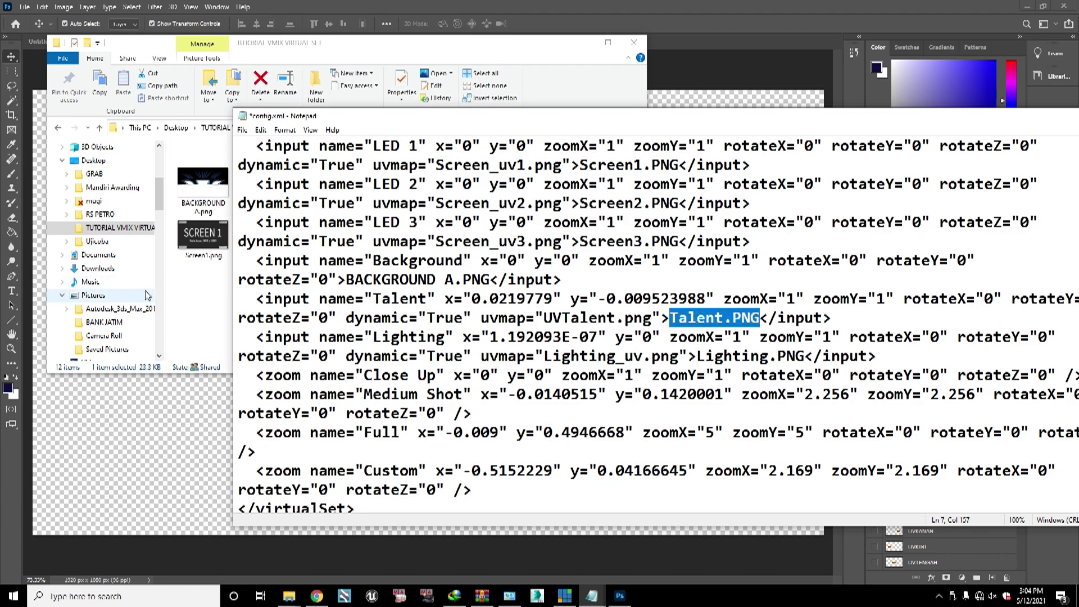
left_click(217, 288)
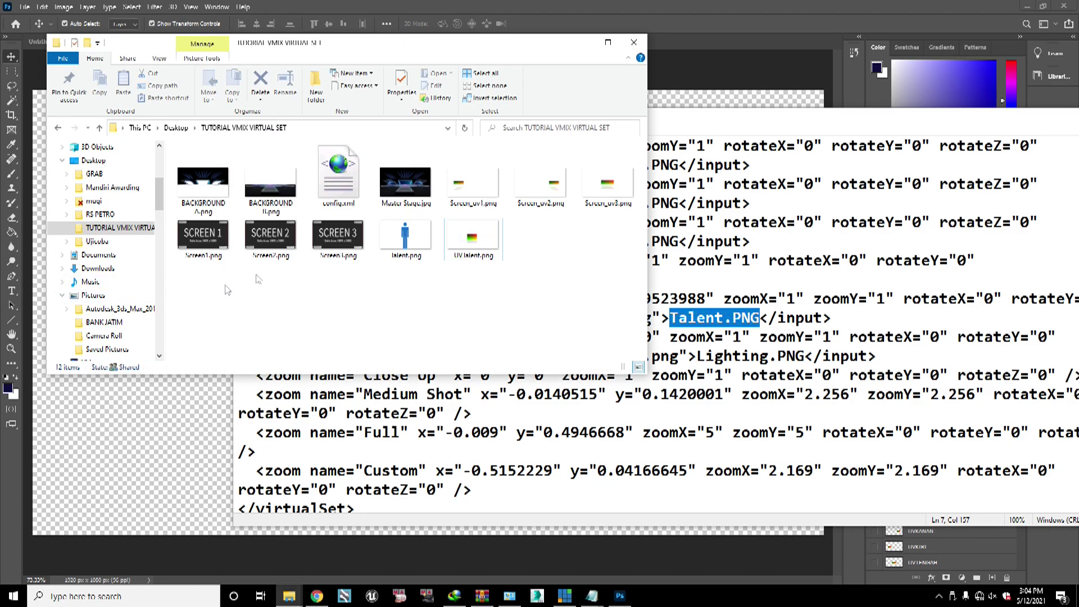
left_click(733, 318)
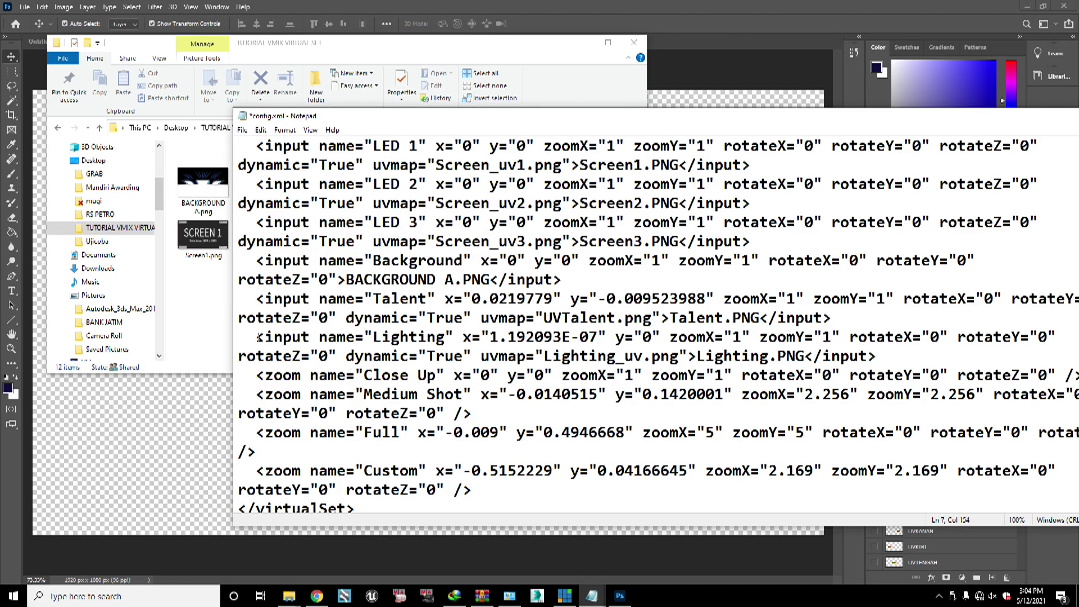
Step: Delete the whole Lighting input entry from config.xml, including the empty line it leaves
left_click_drag(259, 337, 883, 356)
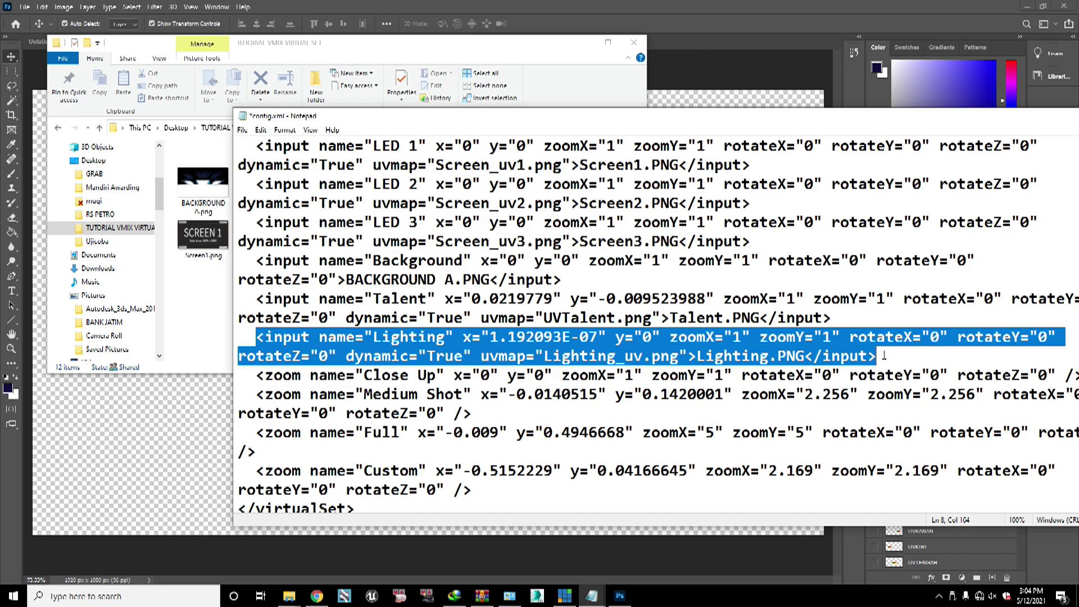
key("BackSpace")
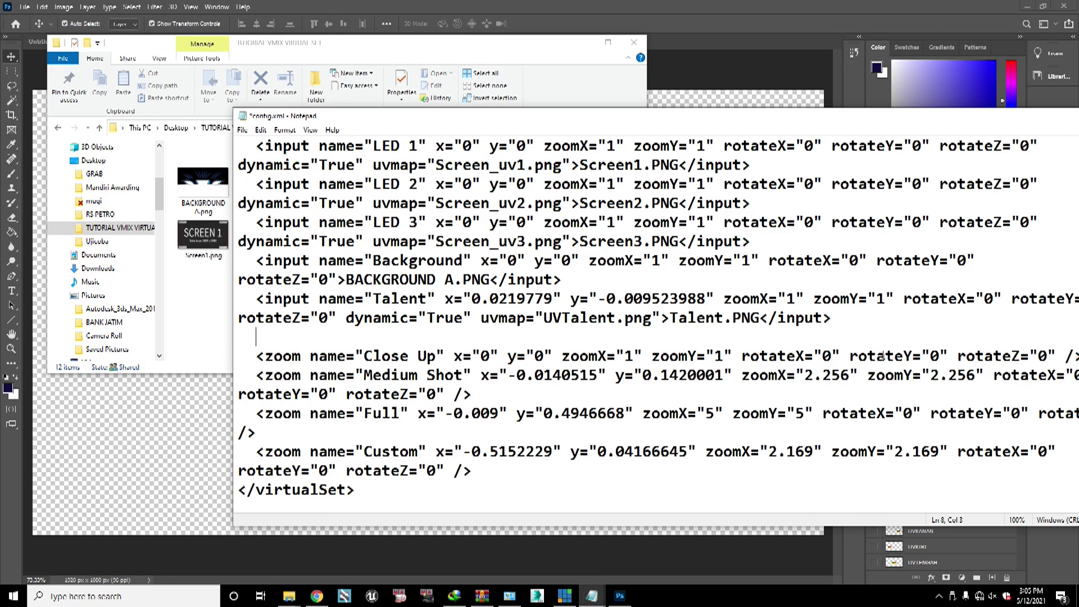
key("BackSpace")
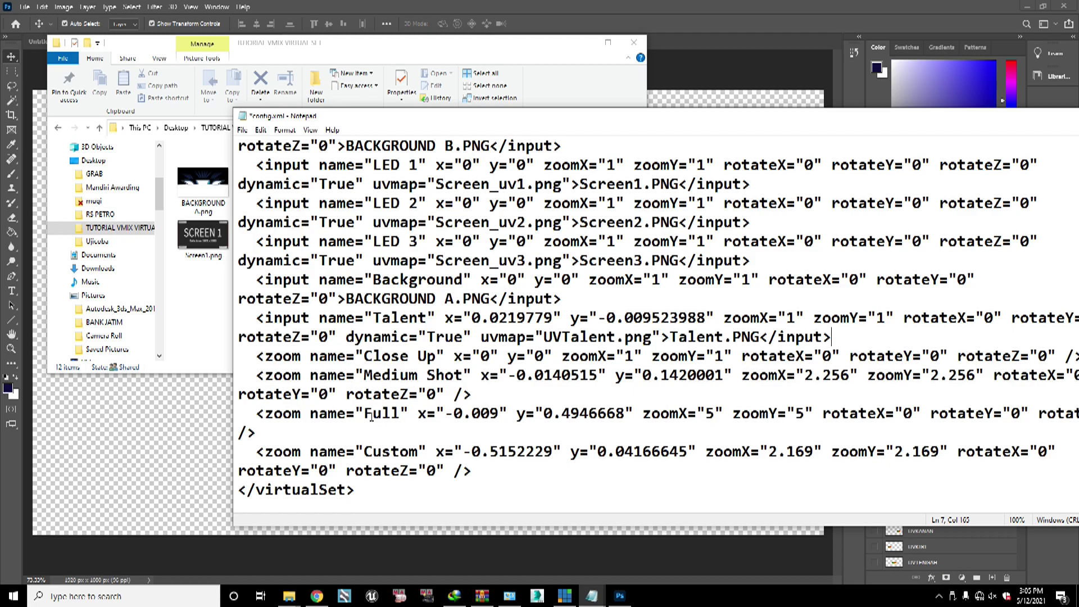
Step: Review the zoom entries and closing virtualSet tag in config.xml, and save the file
left_click_drag(365, 413, 407, 414)
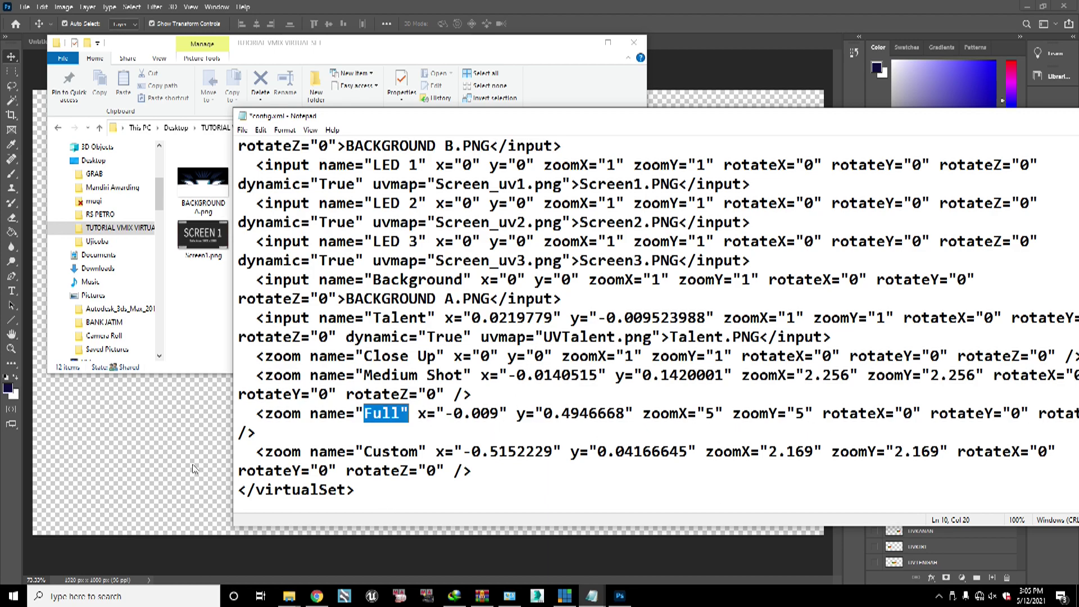
left_click_drag(248, 491, 347, 498)
left_click(373, 498)
scroll(421, 318, "up", 1)
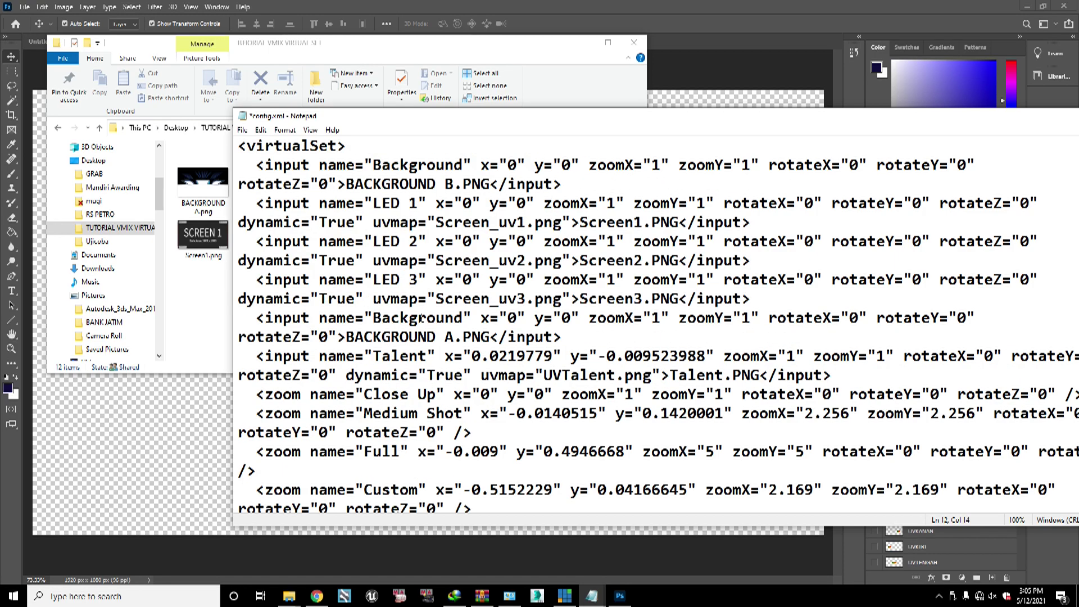
scroll(682, 338, "down", 1)
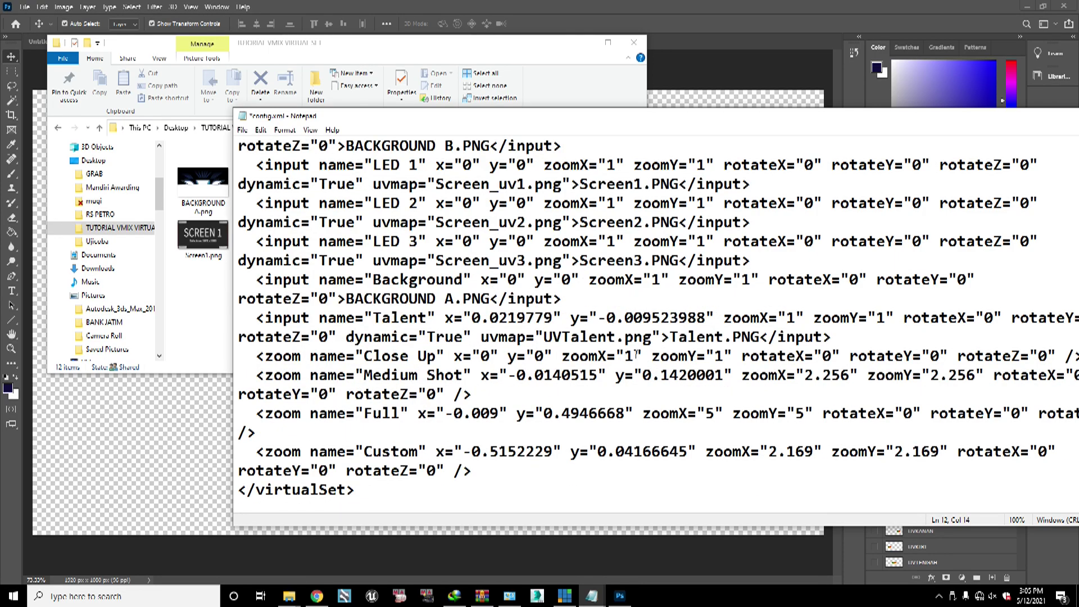
scroll(635, 354, "up", 1)
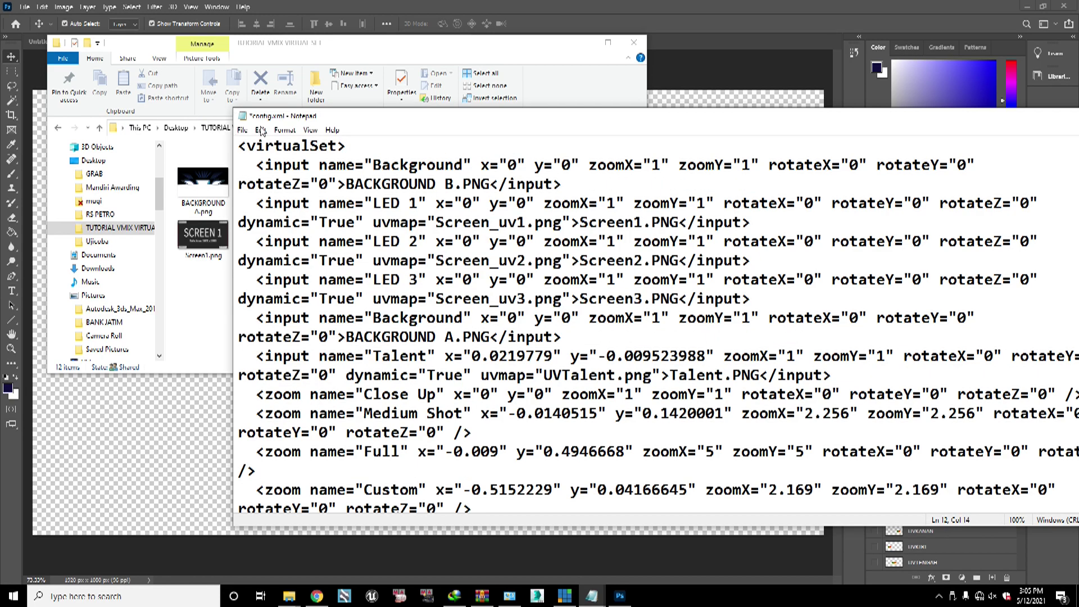
left_click(243, 130)
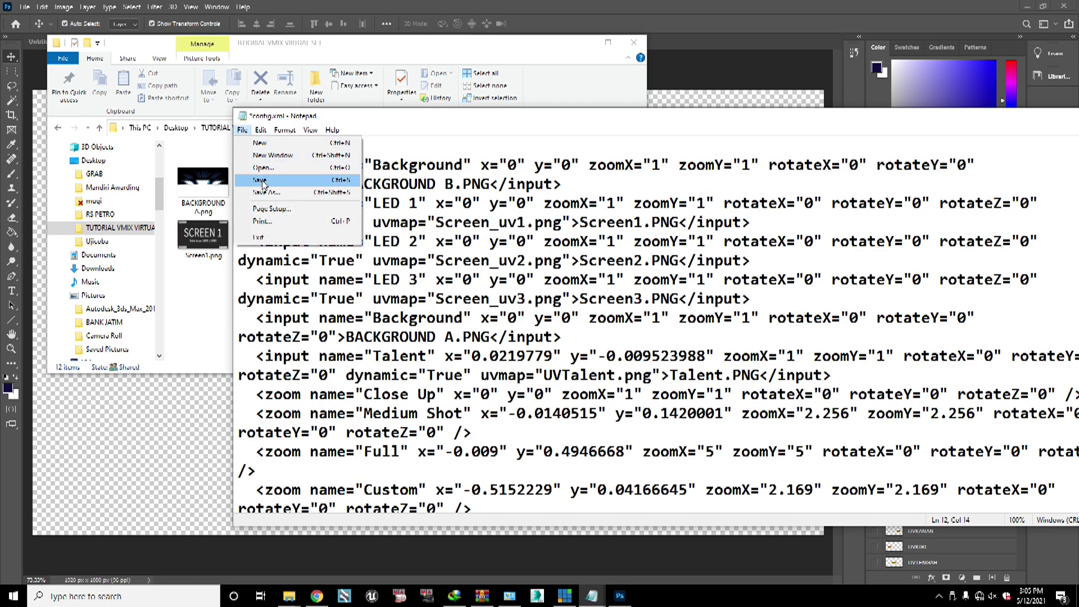
left_click(262, 183)
Step: Try to save config.xml under the same name in the TUTORIAL VMIX VIRTUAL SET folder with the All Files type
left_click(242, 130)
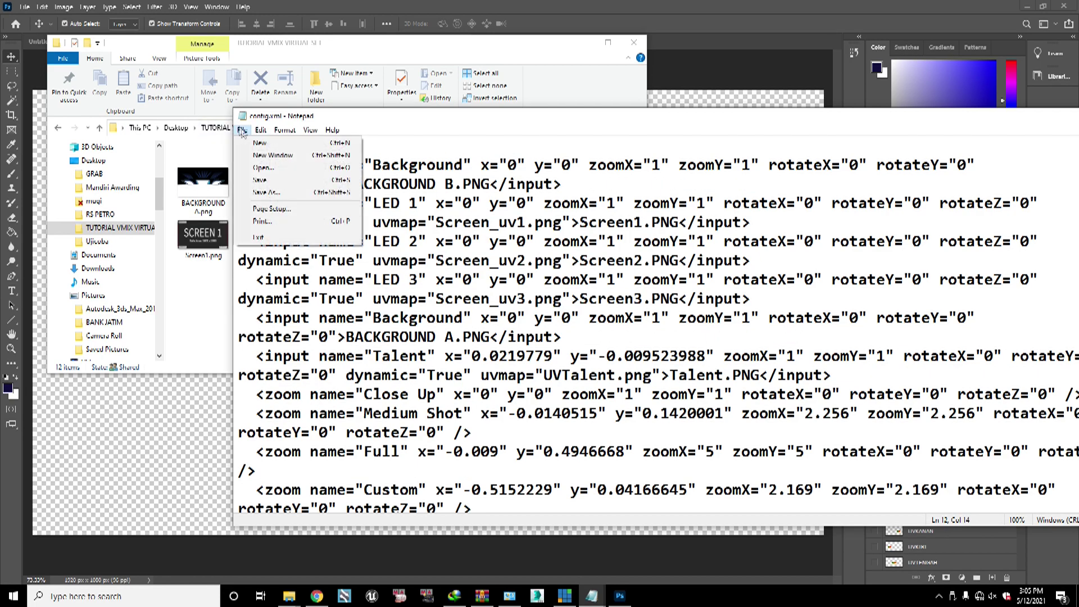
left_click(266, 193)
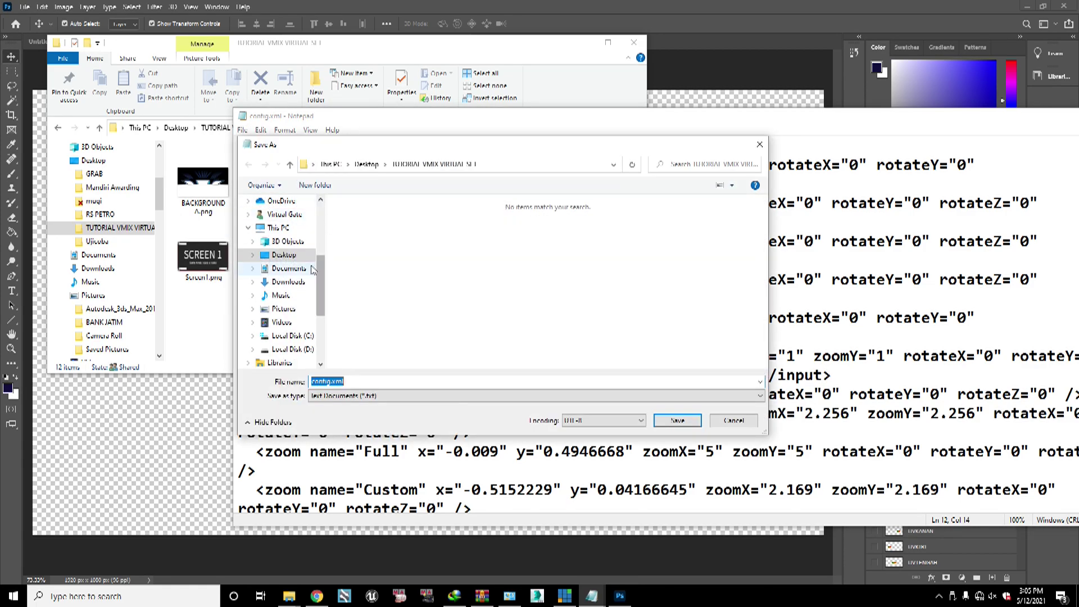
left_click(276, 255)
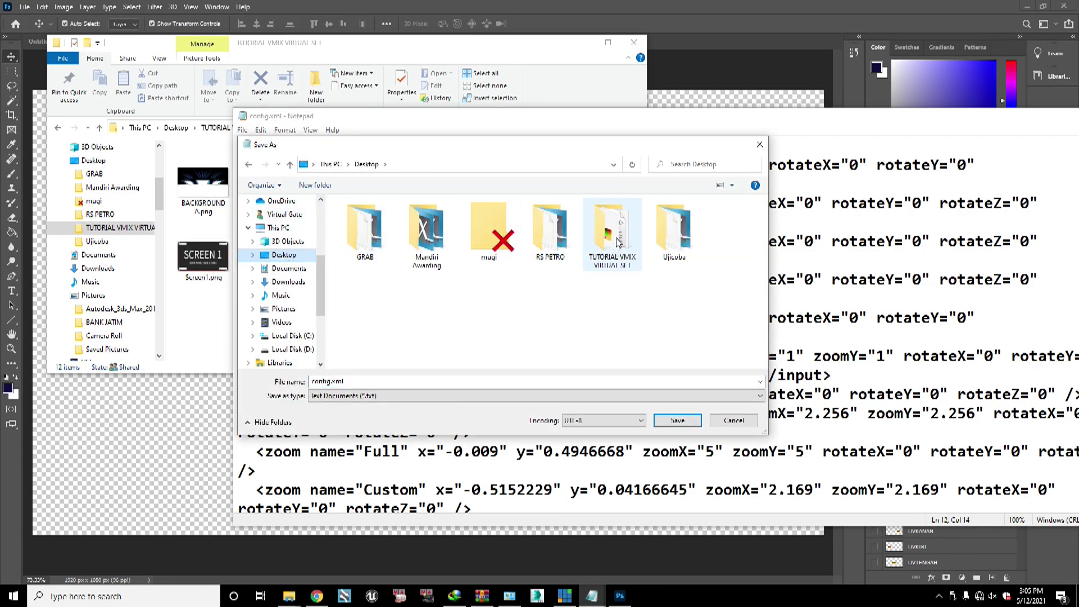
double_click(612, 236)
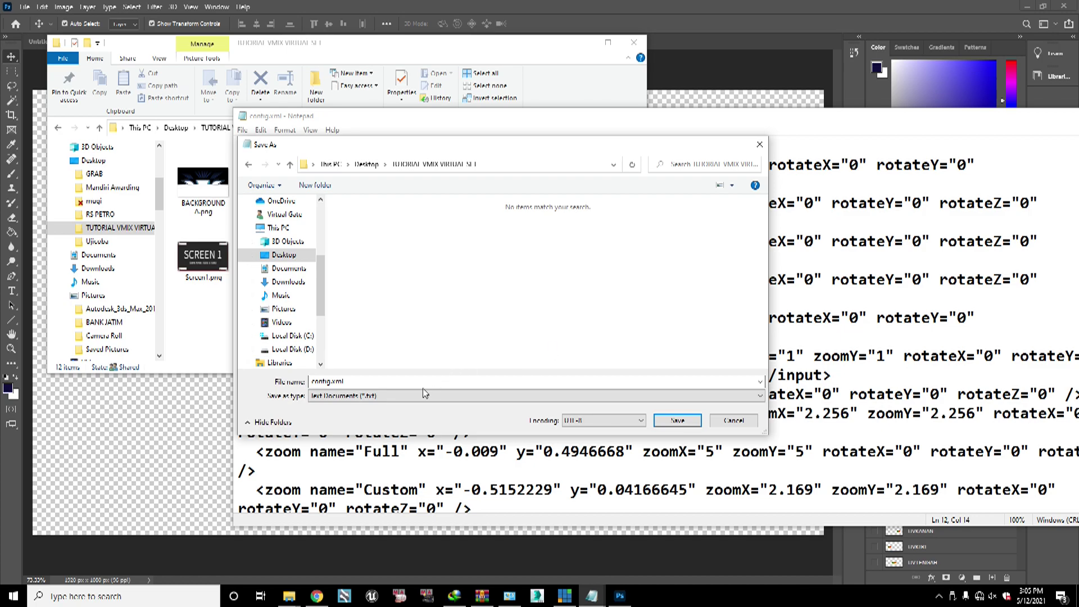
left_click(353, 50)
left_click(679, 259)
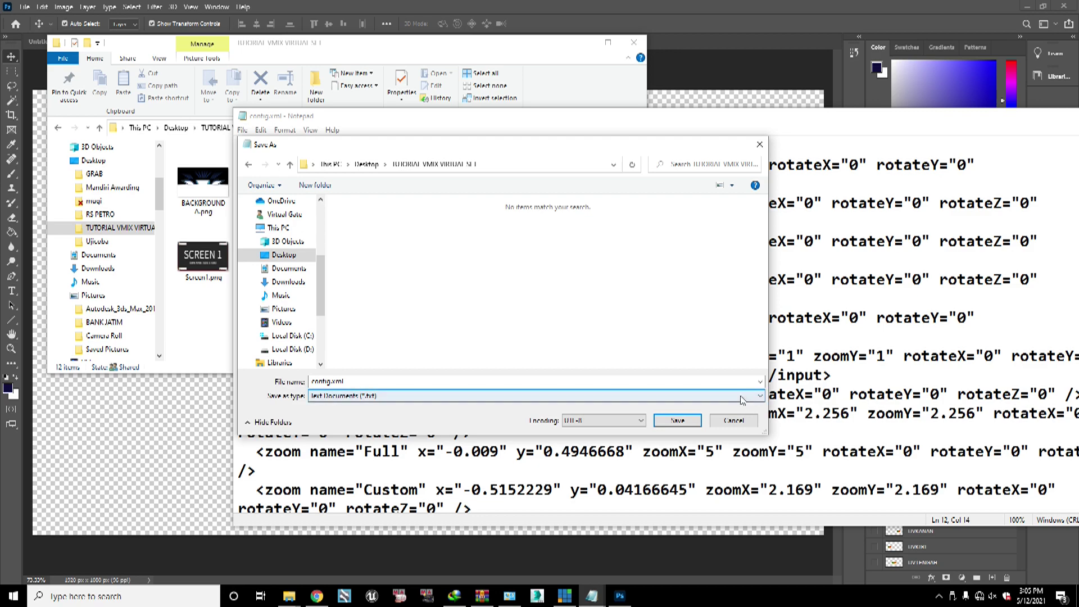
left_click(449, 397)
left_click(450, 398)
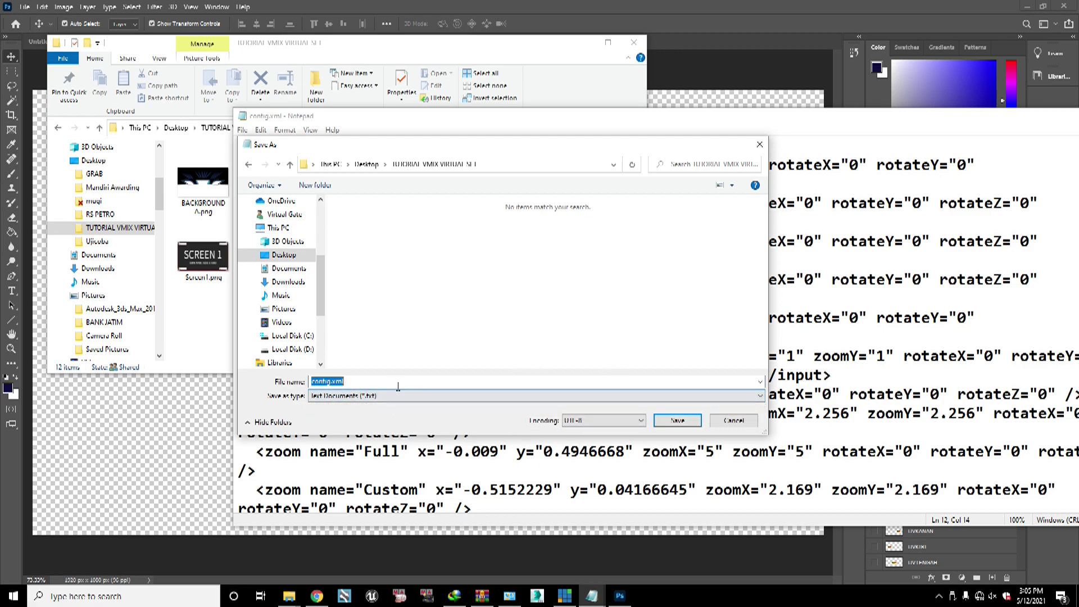
left_click(391, 398)
left_click(360, 415)
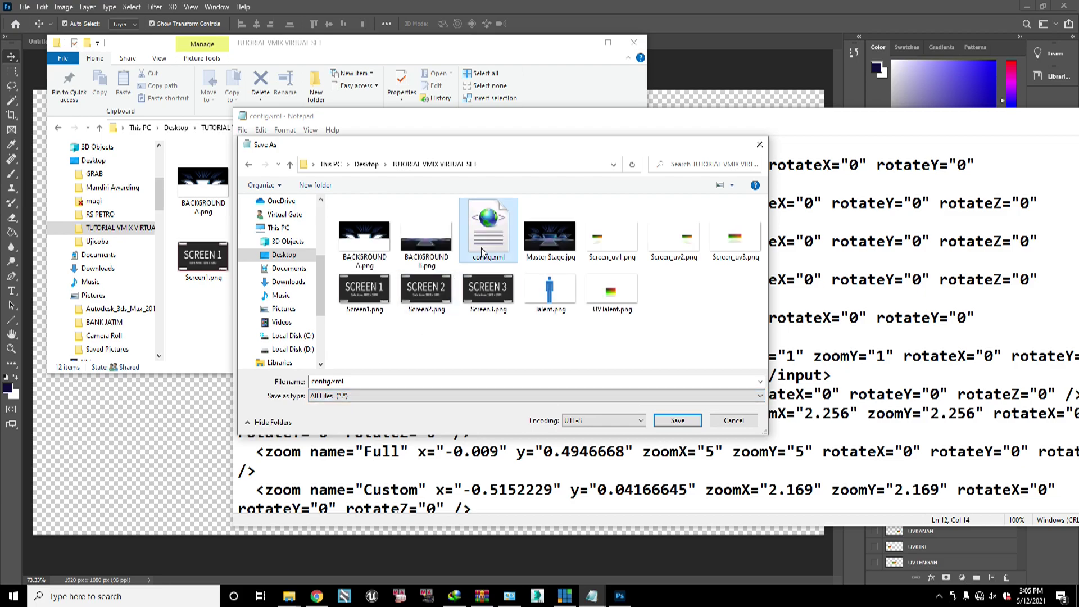
left_click(677, 420)
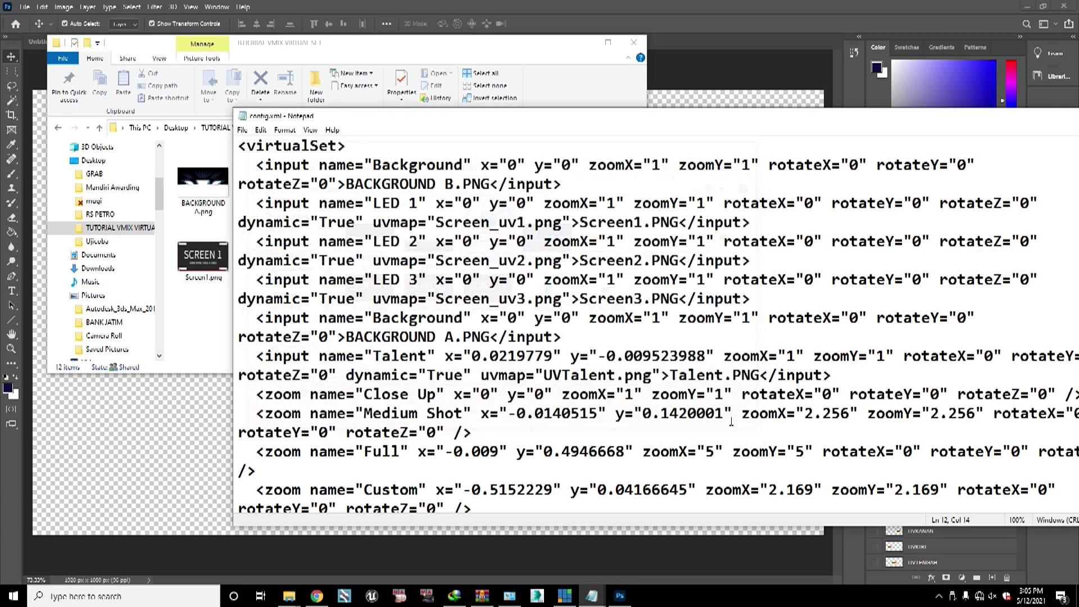
Step: Save config.xml once more and close it
left_click_drag(641, 126, 507, 172)
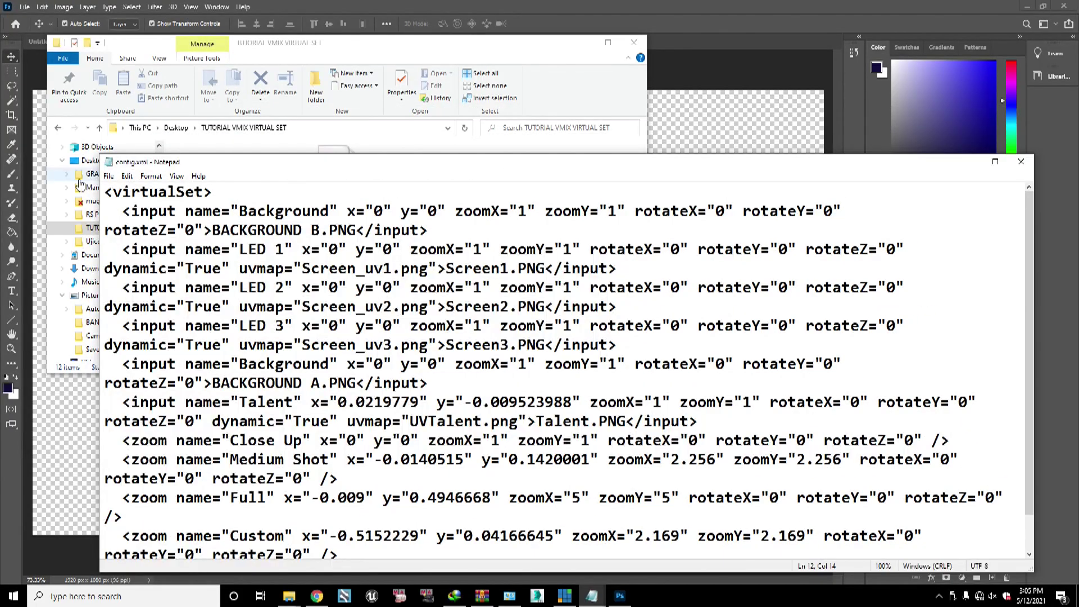
left_click(109, 175)
left_click(132, 227)
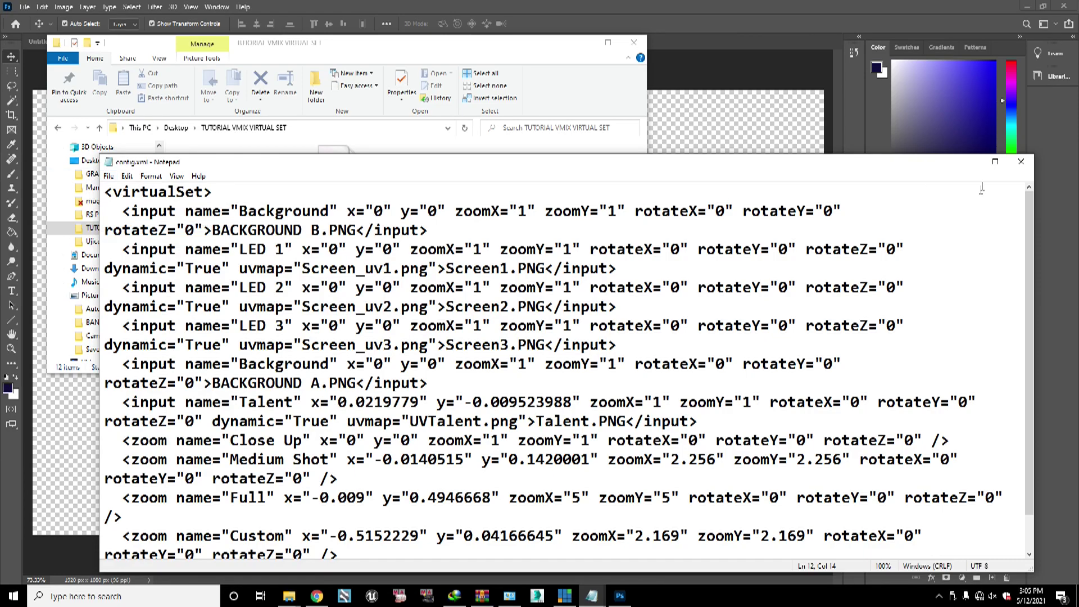
left_click(1020, 161)
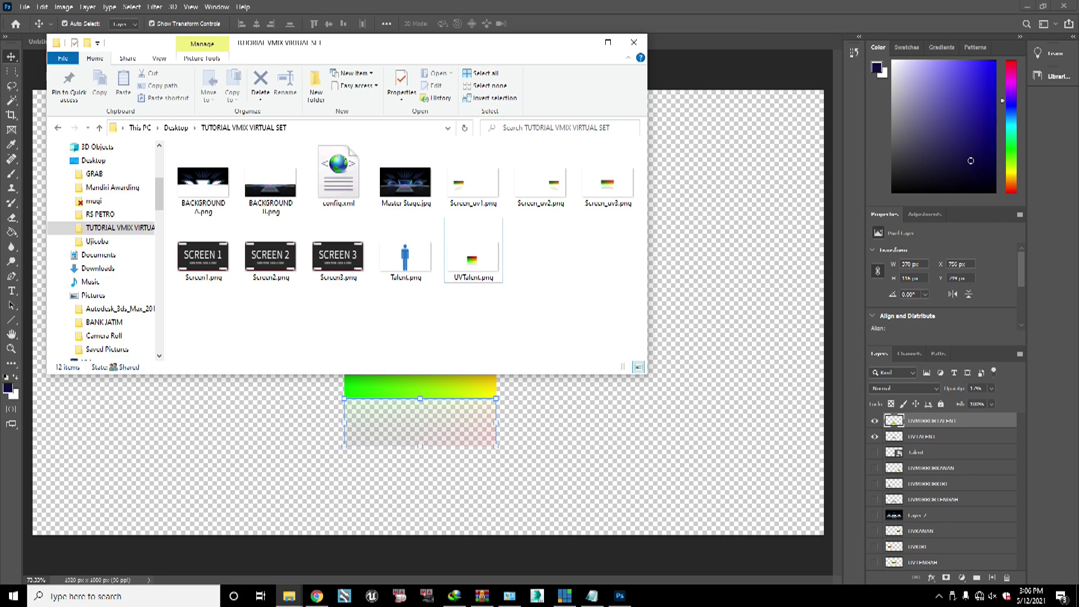
Step: Switch to vMix, maximize its window and remove the Stage 001 - 3 Screen input
key("alt+Tab")
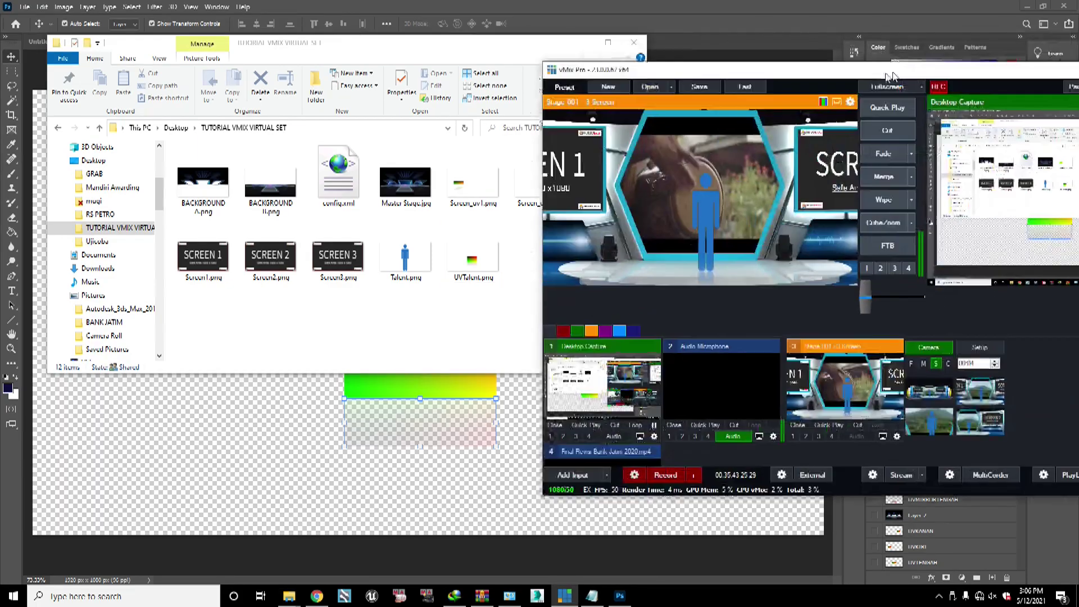
left_click_drag(891, 76, 477, 105)
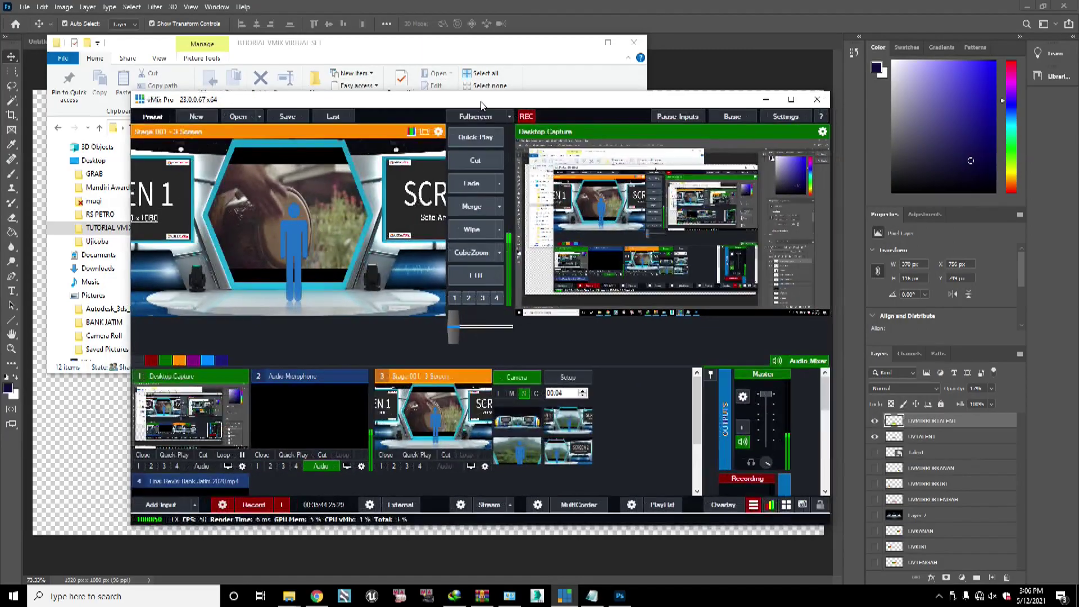
left_click(790, 100)
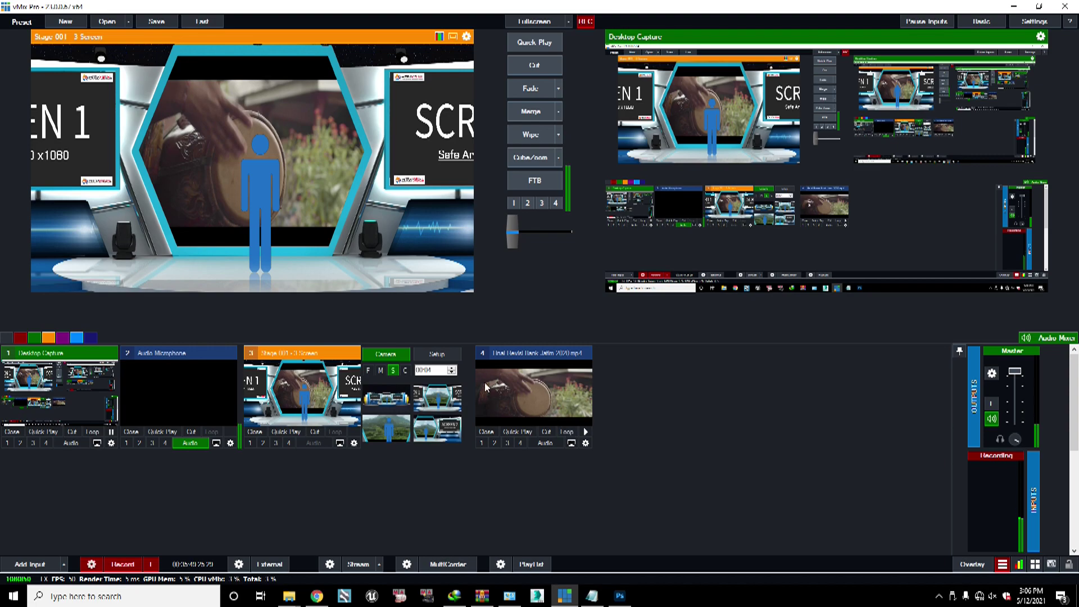
left_click(256, 432)
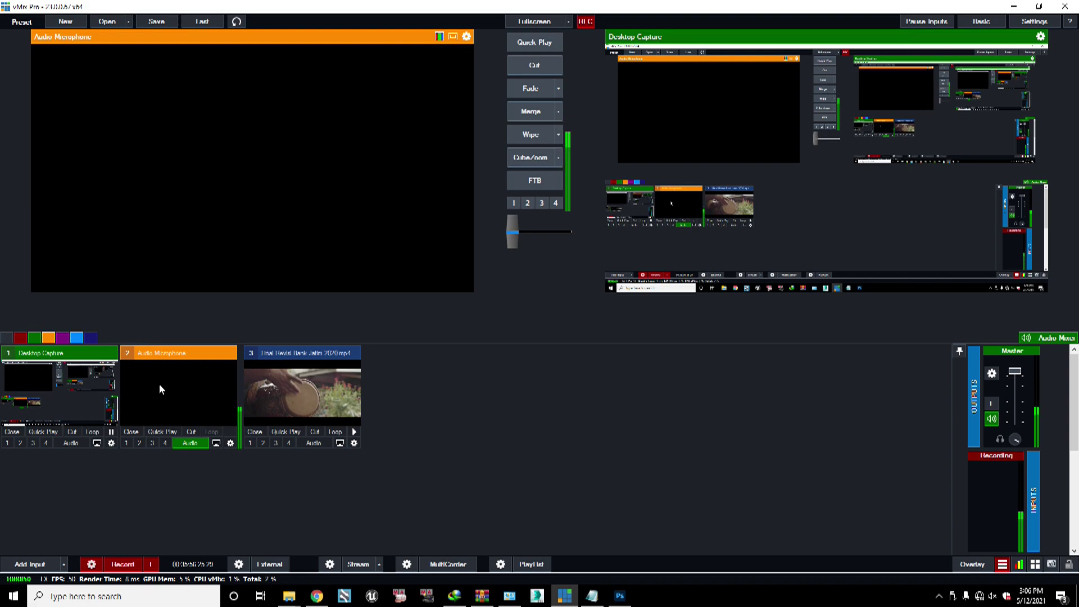
Step: Add a Virtual Set input from the TUTORIAL VMIX VIRTUAL SET folder on the Desktop
left_click(36, 564)
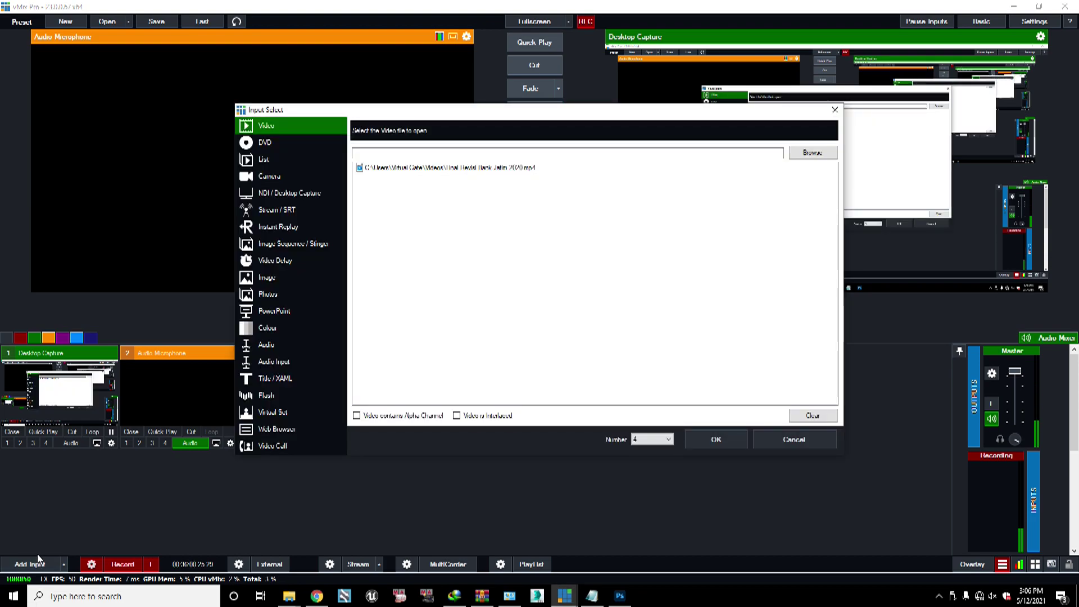
left_click(242, 412)
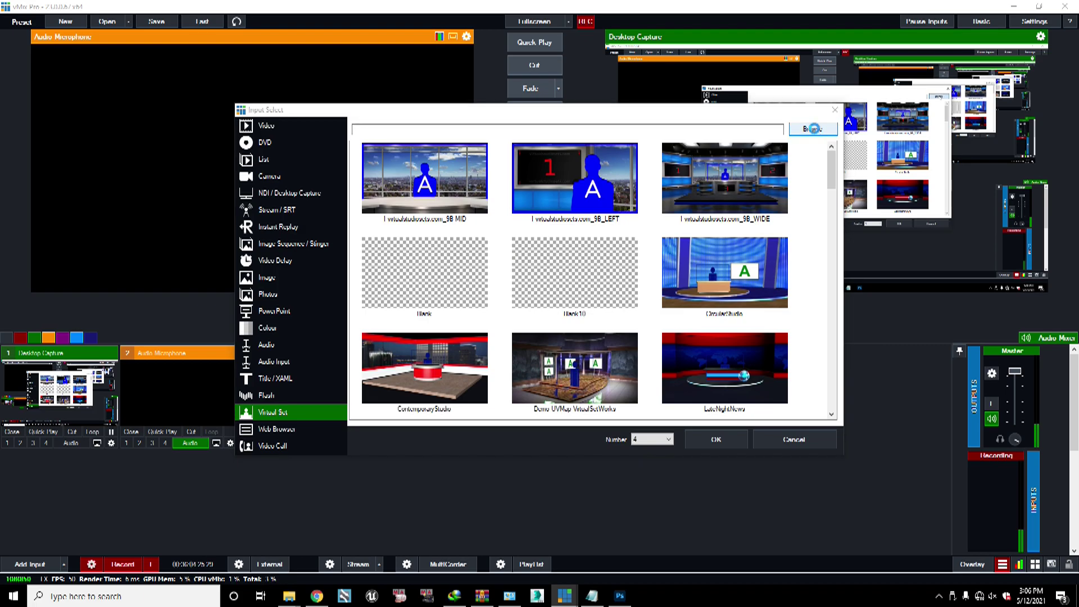
left_click(813, 129)
left_click_drag(356, 20, 648, 137)
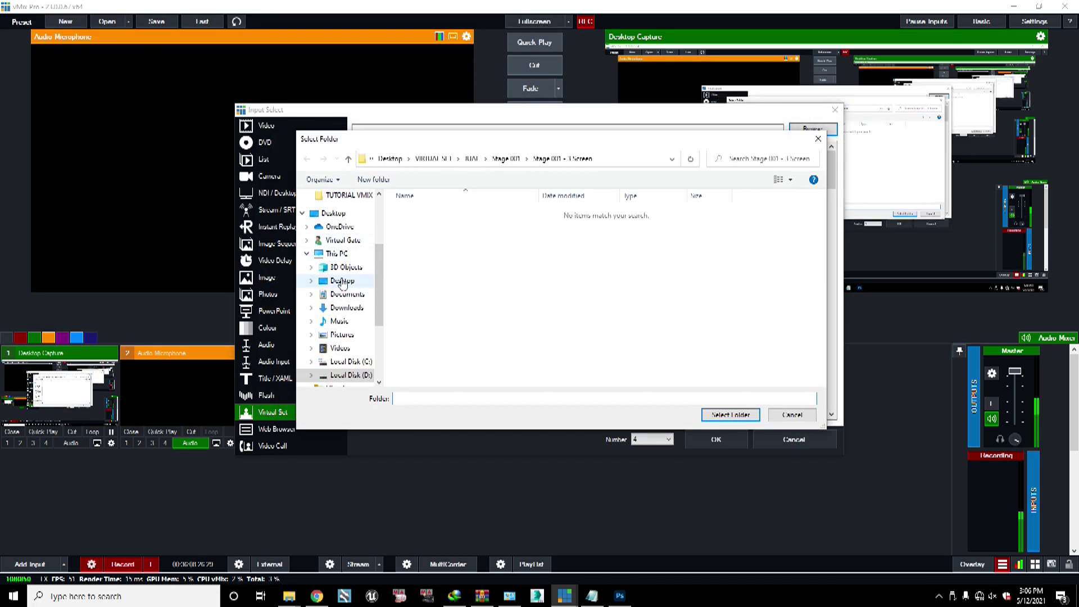
left_click(342, 281)
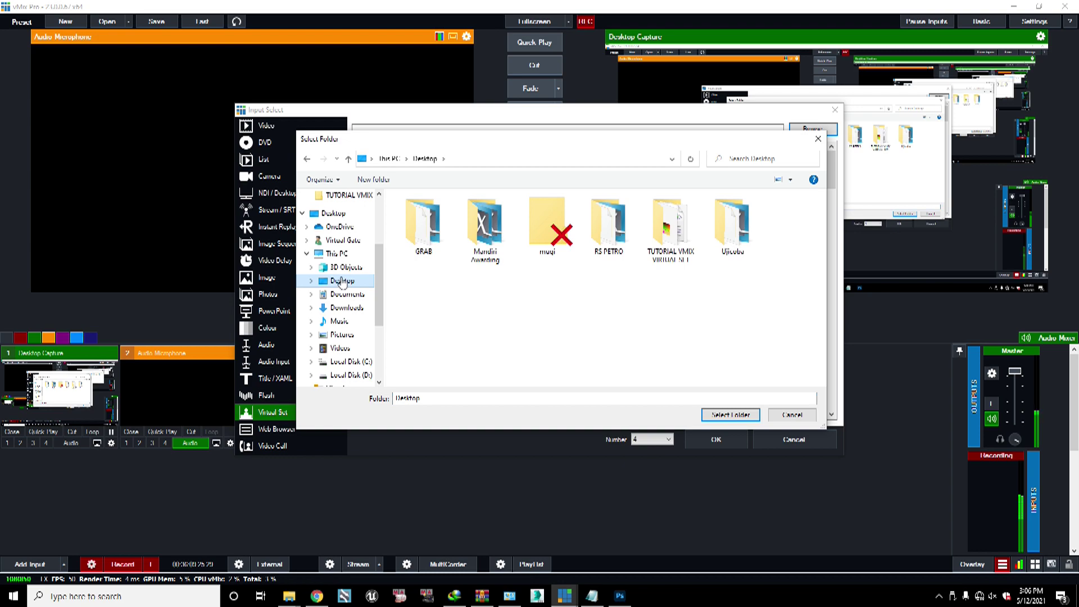
left_click(669, 234)
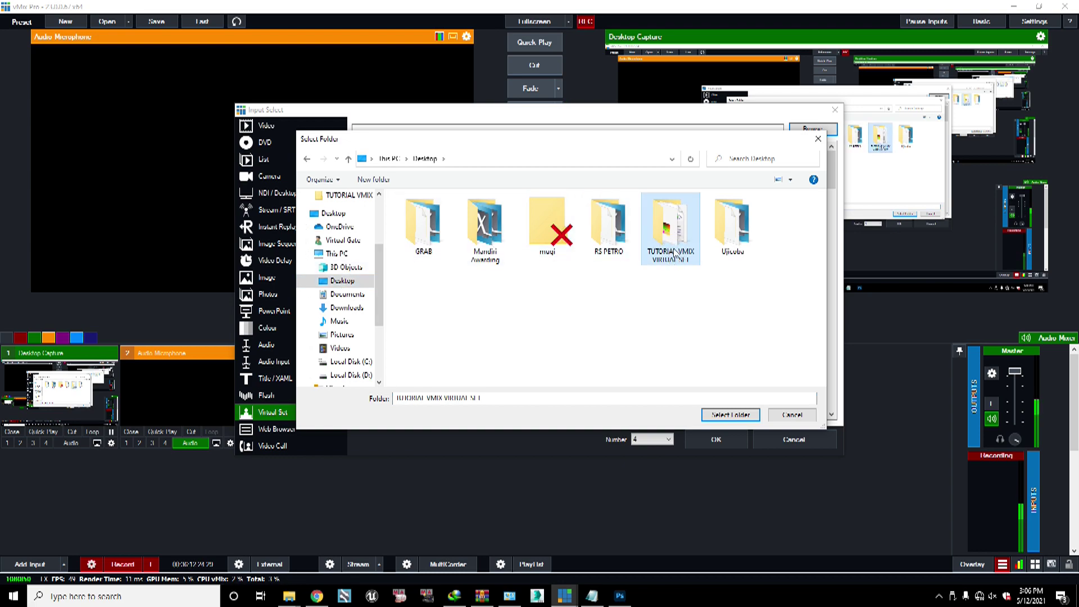
left_click(731, 415)
left_click(707, 445)
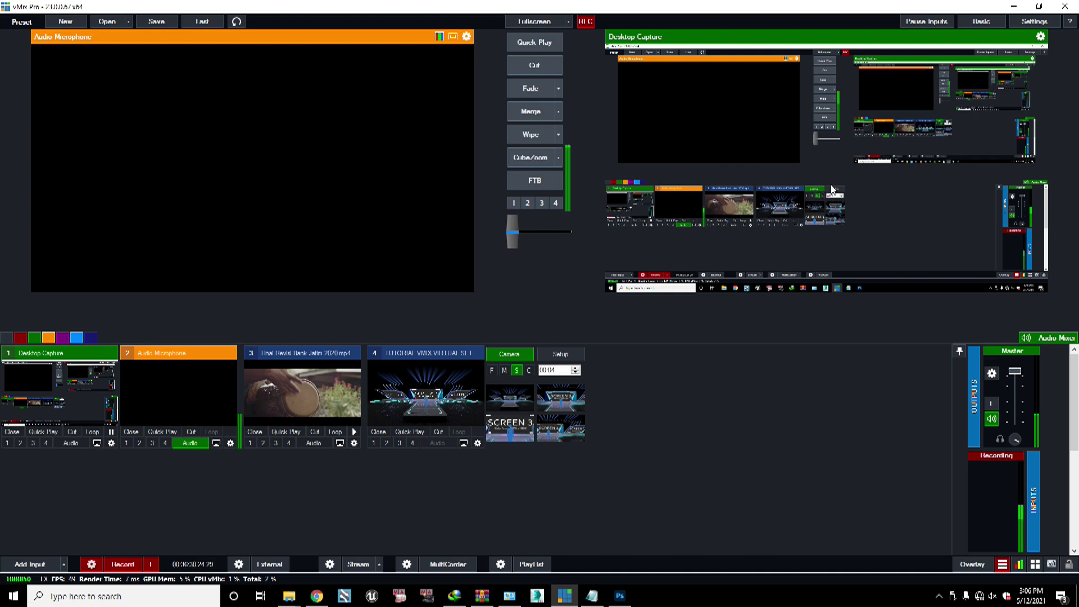
Step: Put the TUTORIAL VMIX VIRTUAL SET input in preview and show its layer setup options
left_click(455, 398)
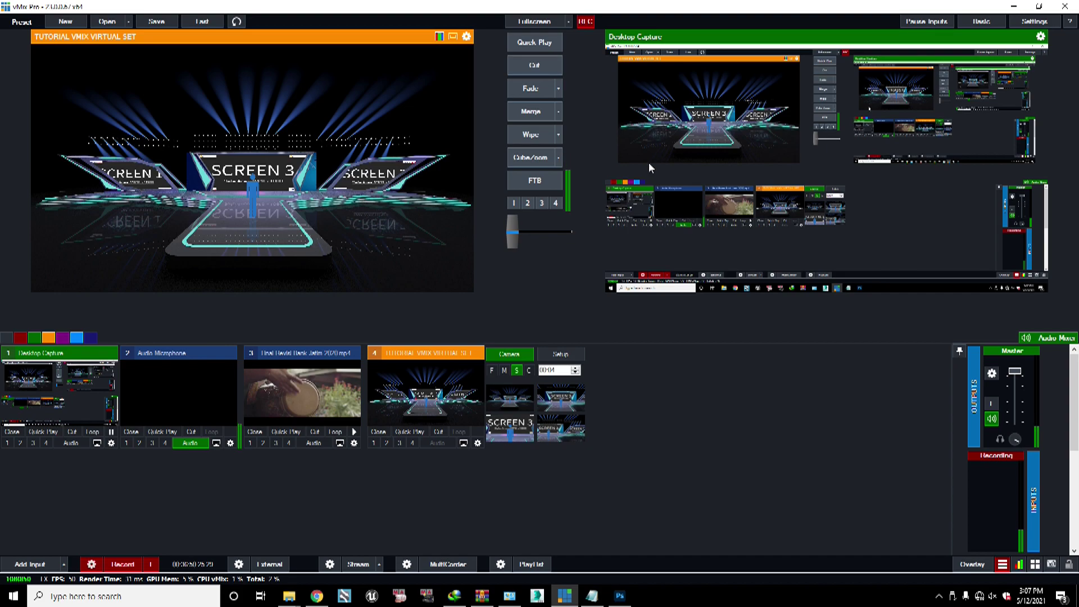
left_click(533, 66)
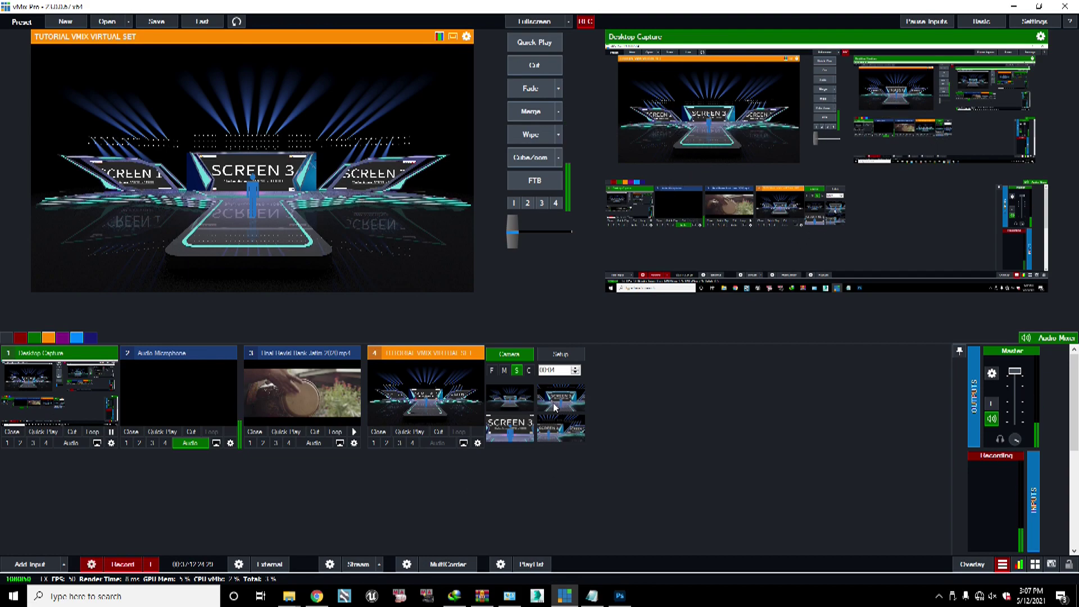
left_click(561, 354)
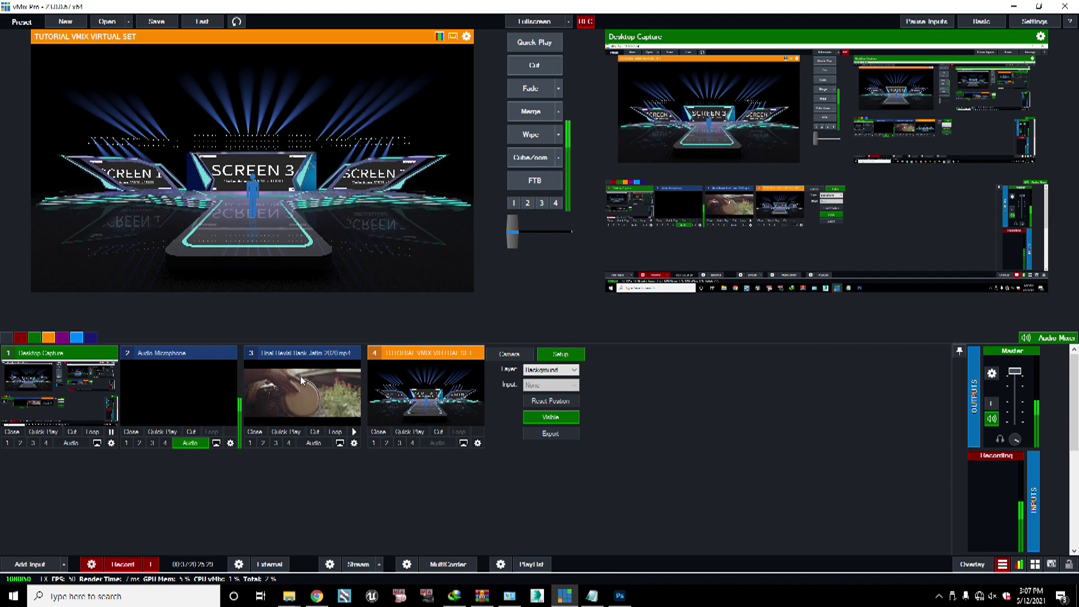
Step: Add the video BUMPER MANDIRI TENGAH.mp4 from the Mandiri Award folder in Videos as a new input
left_click(29, 563)
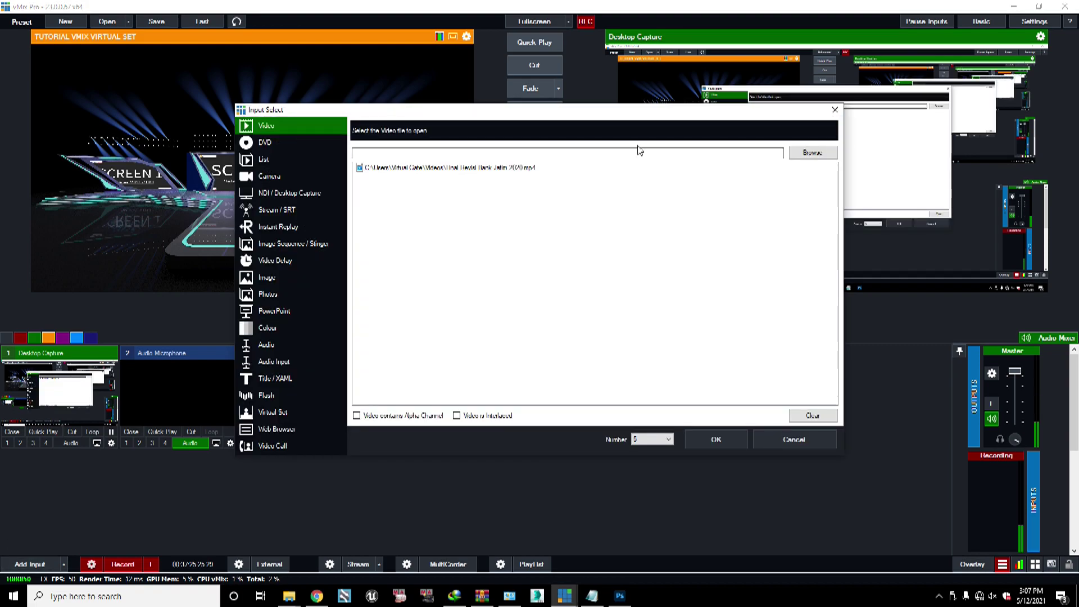
left_click(803, 154)
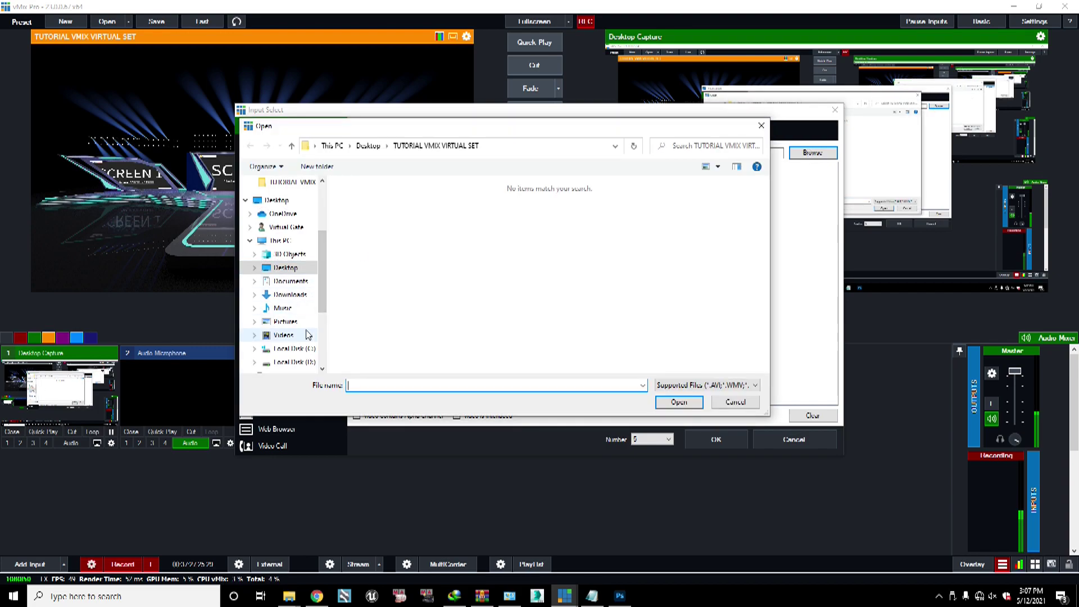
left_click(284, 335)
scroll(681, 343, "down", 1)
scroll(681, 342, "down", 1)
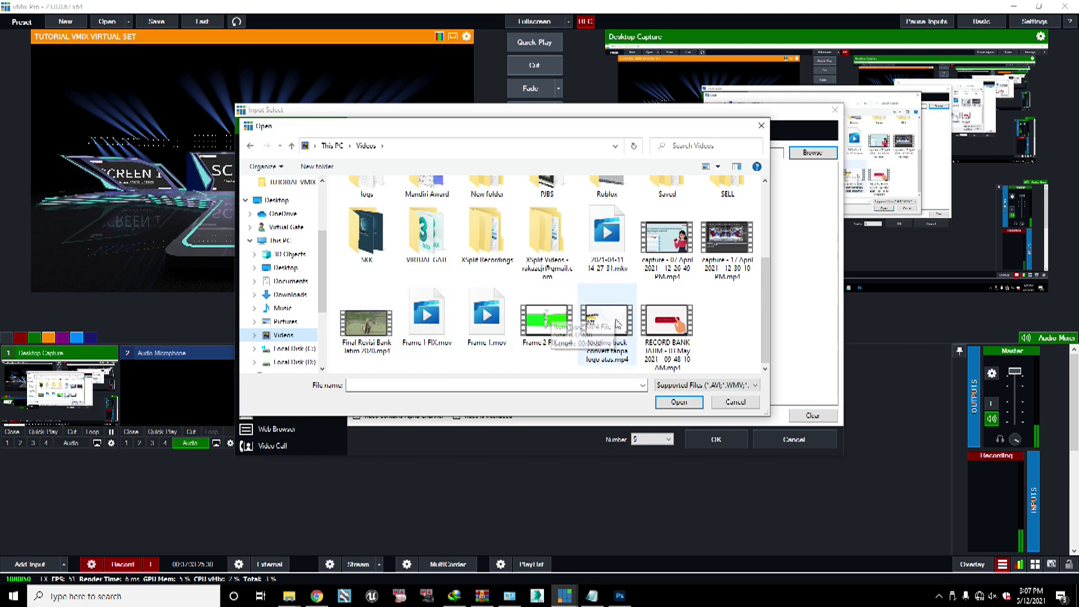
scroll(619, 324, "up", 1)
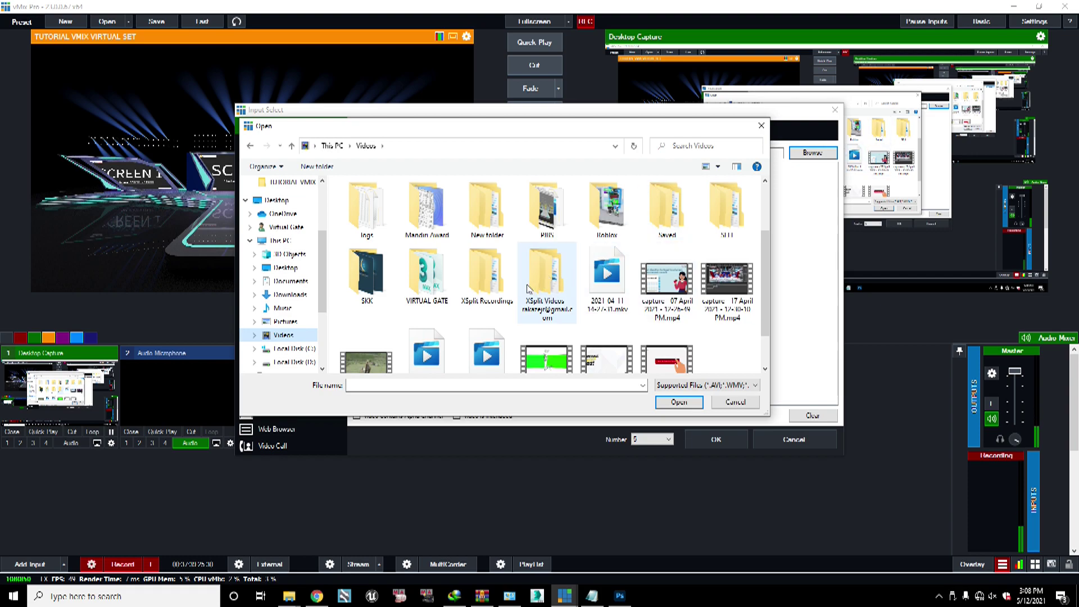
double_click(428, 209)
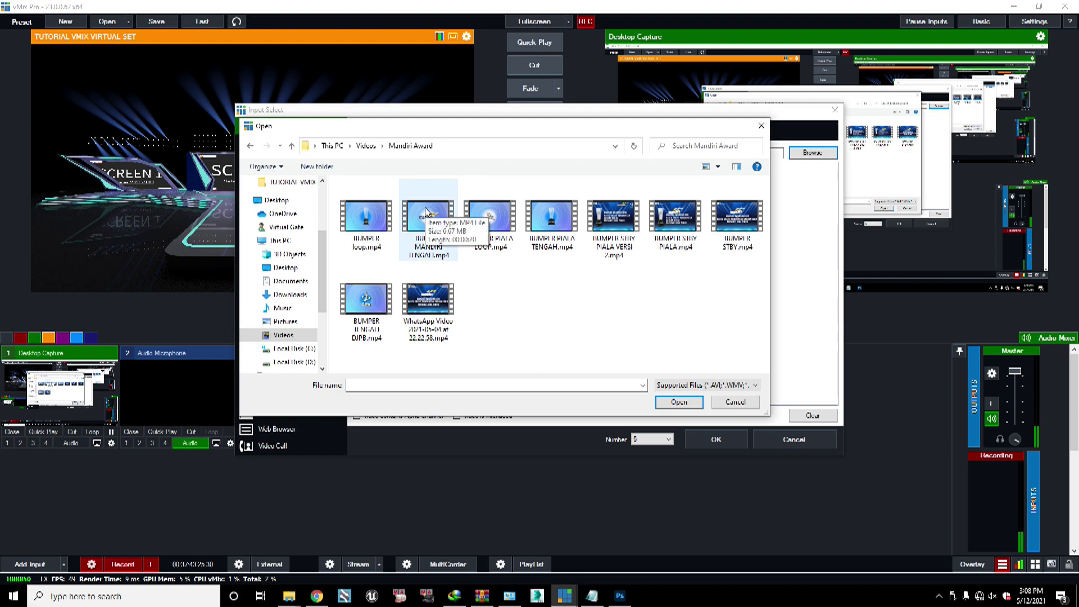
double_click(364, 304)
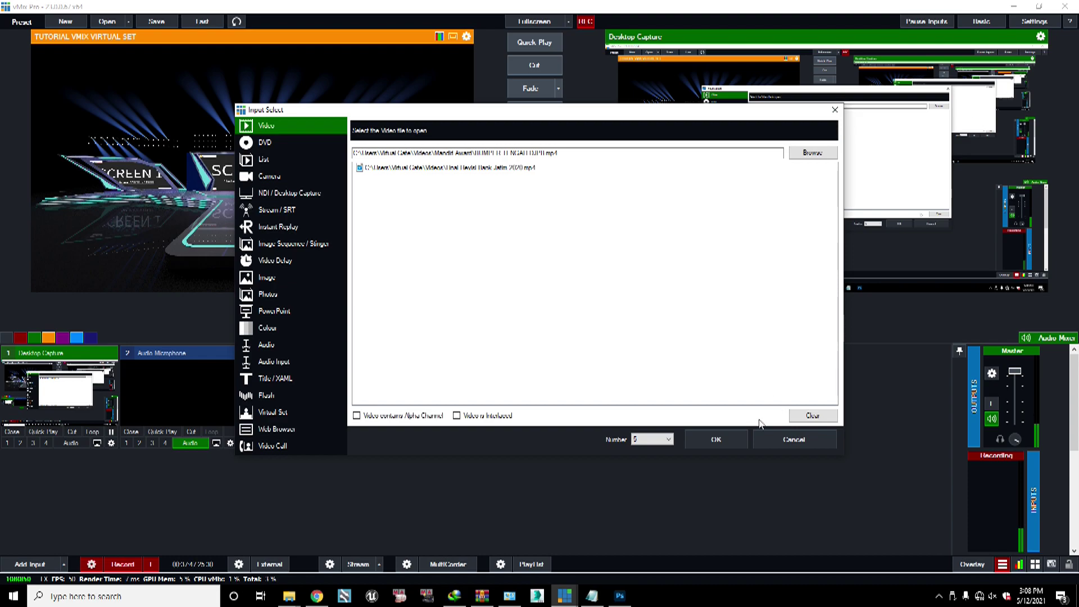
left_click(813, 153)
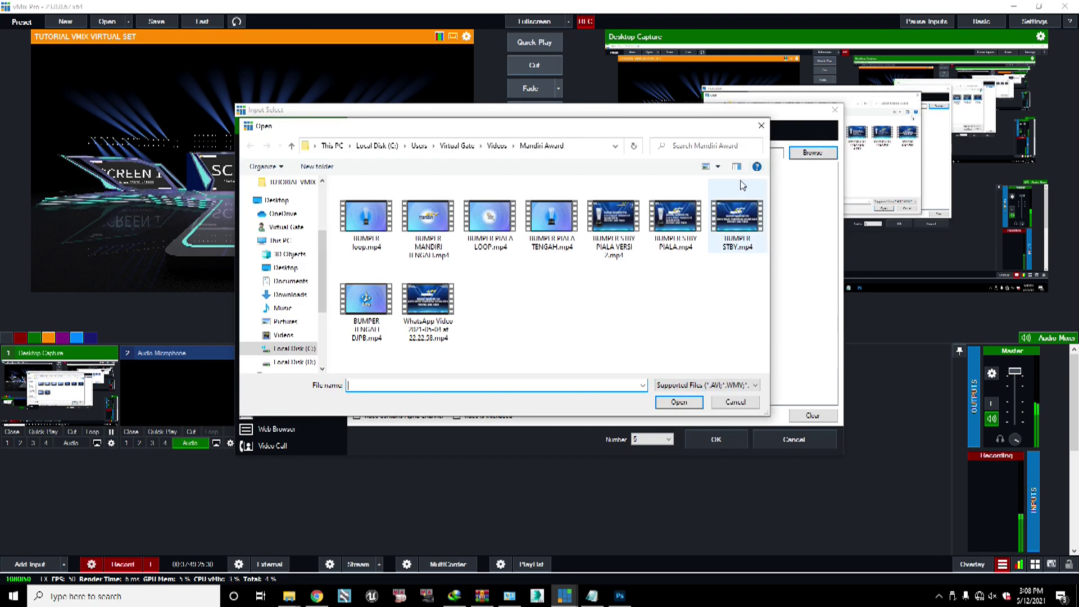
double_click(428, 220)
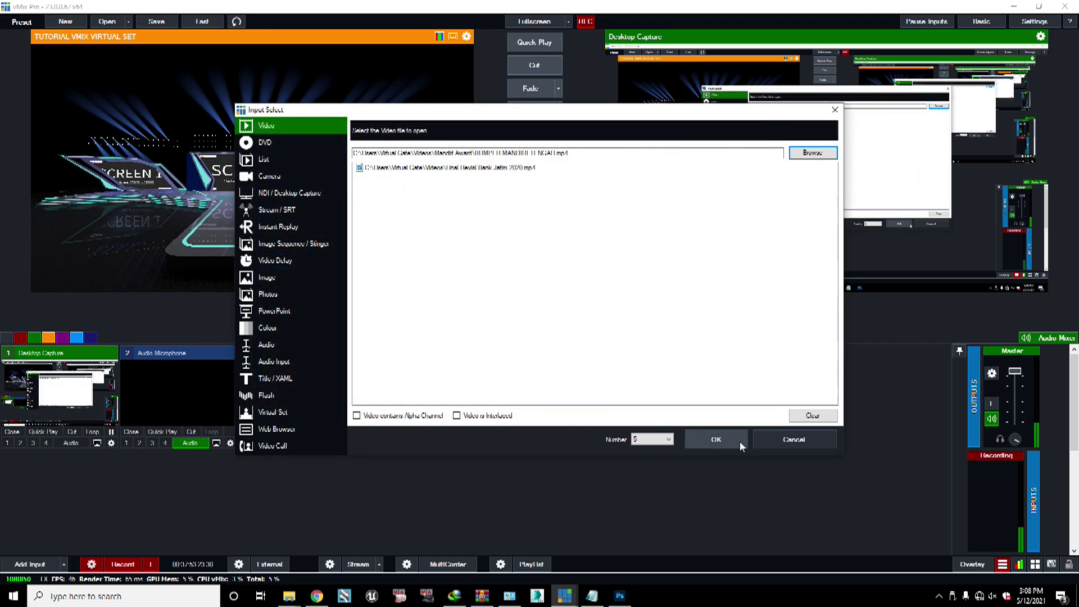
left_click(725, 435)
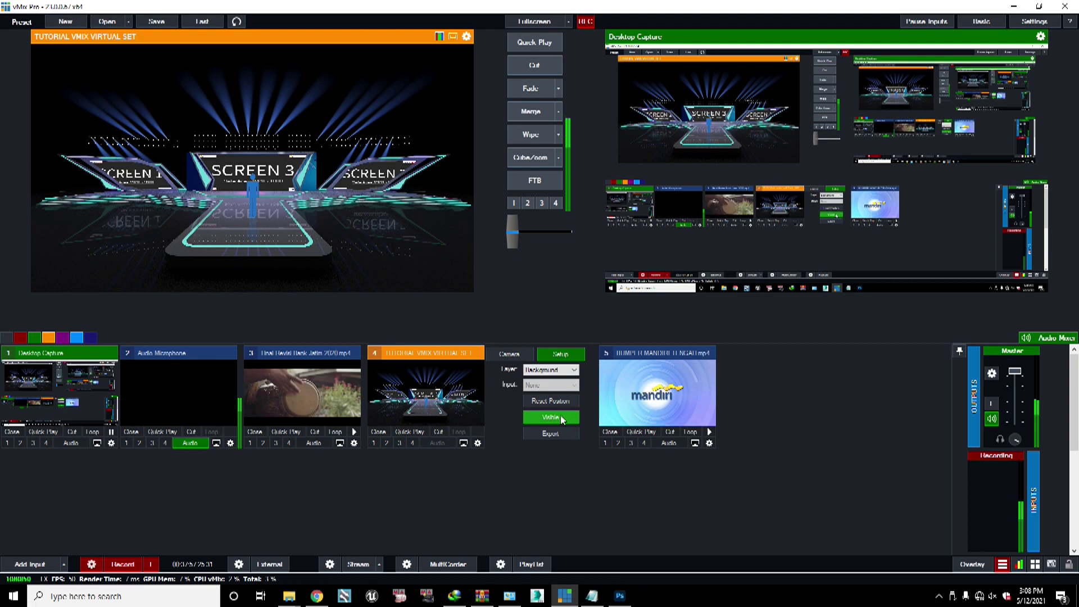
Step: Add the video BUMPER STBY PIALA VERSI 2.mp4 from the Mandiri Award folder as another input
left_click(30, 564)
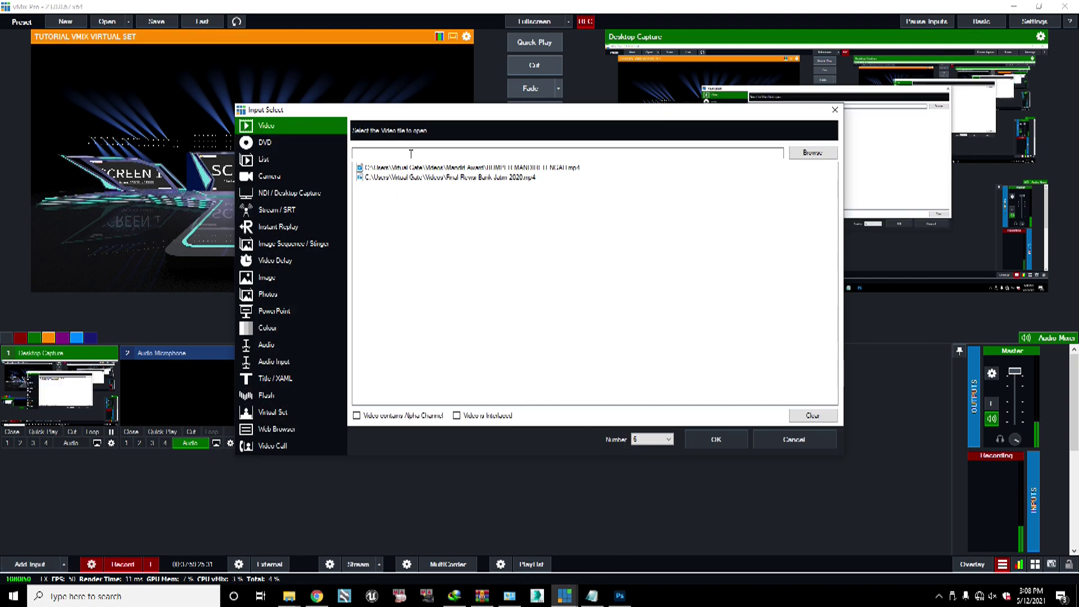
left_click(813, 153)
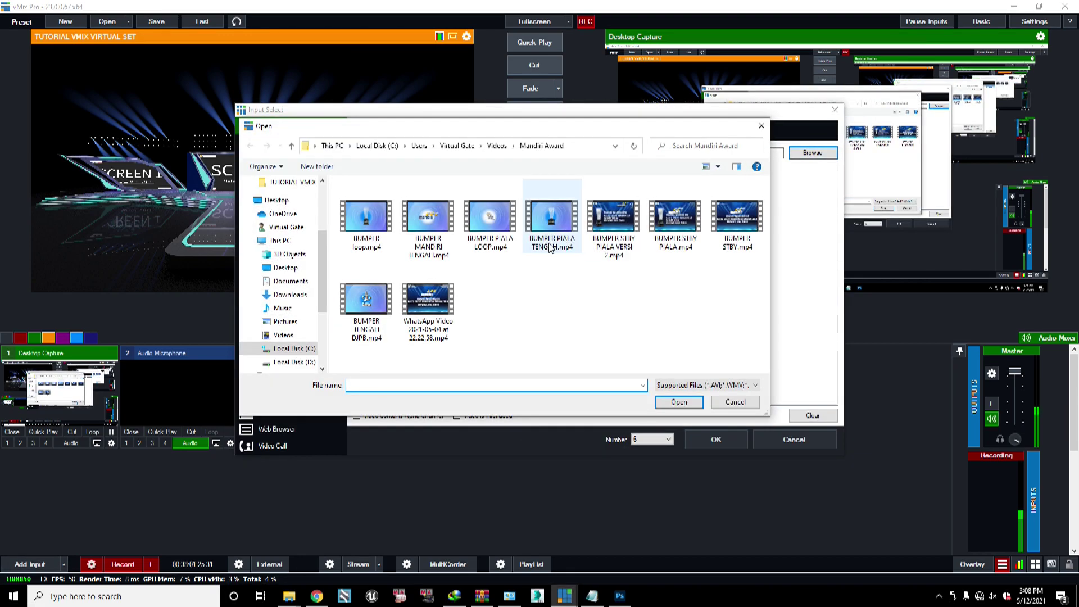
double_click(611, 225)
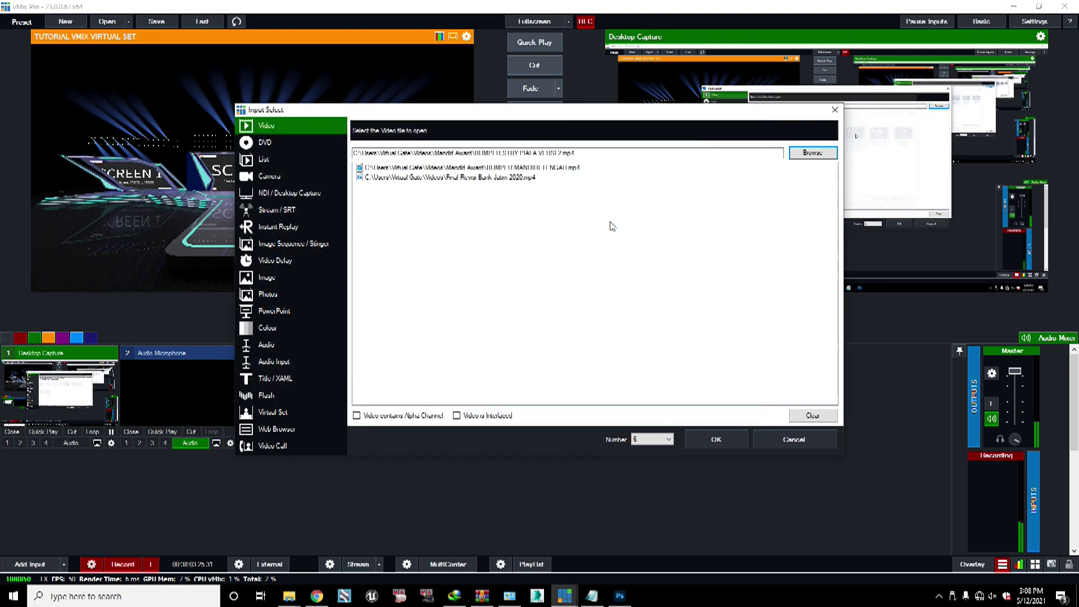
left_click(709, 442)
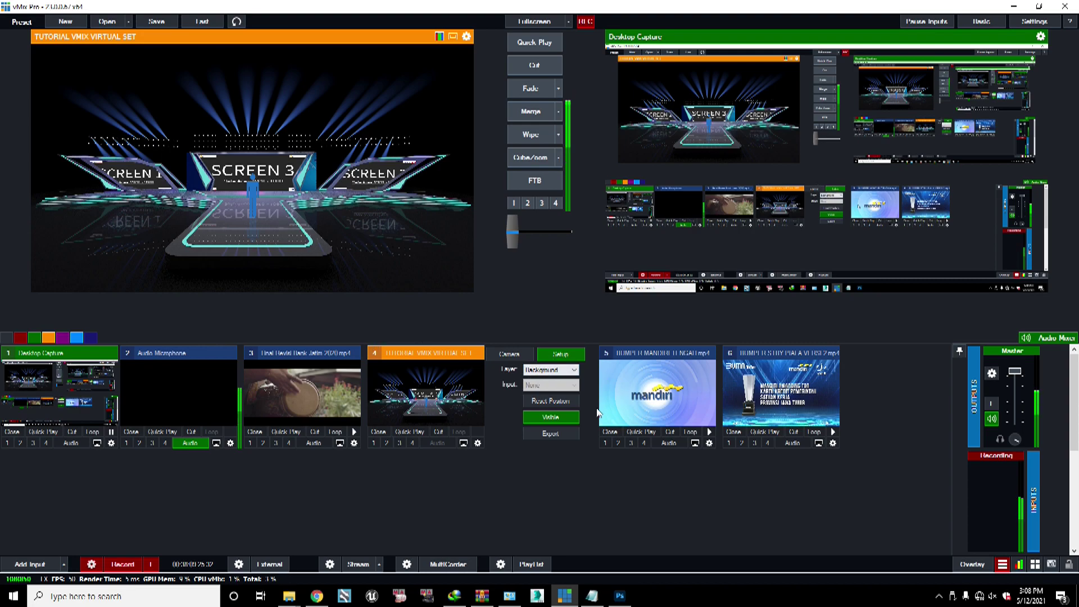
Step: Assign the BUMPER MANDIRI TENGAH.mp4 input to the virtual set's LED 1 layer
left_click(559, 372)
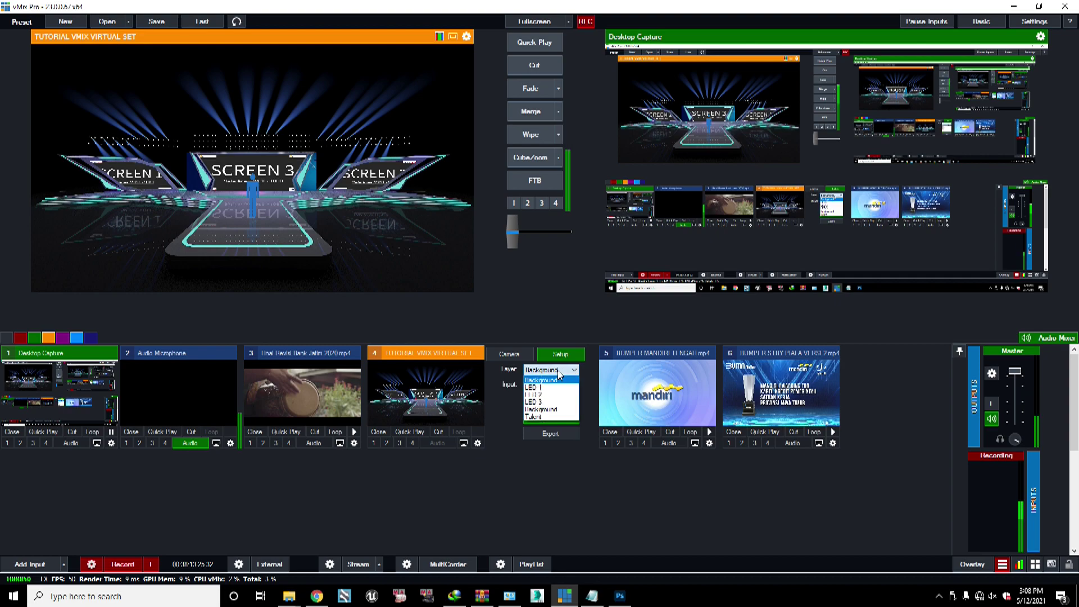
left_click(557, 378)
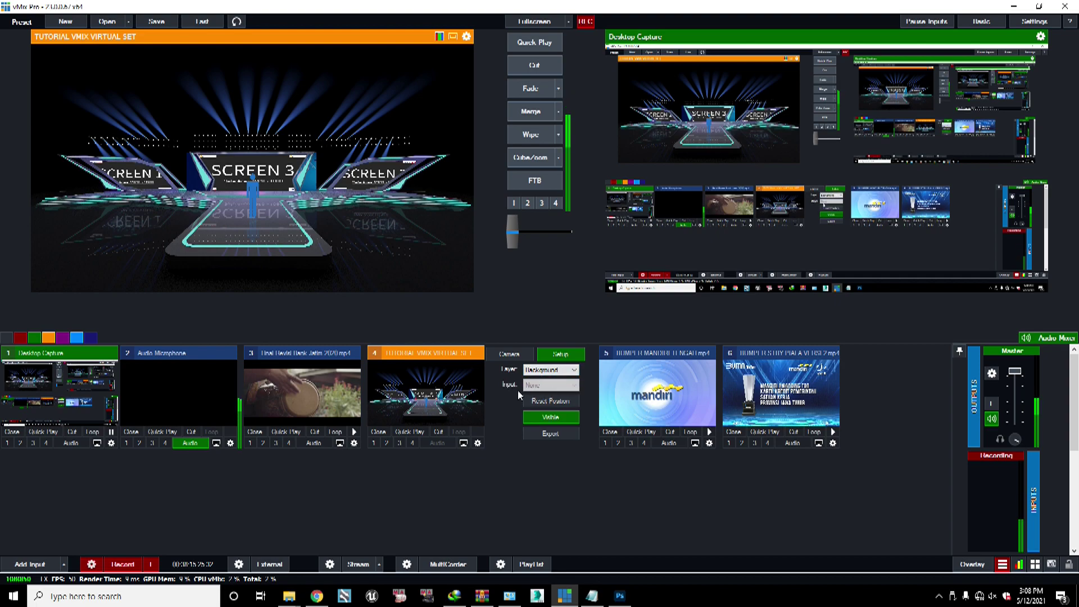
left_click(536, 370)
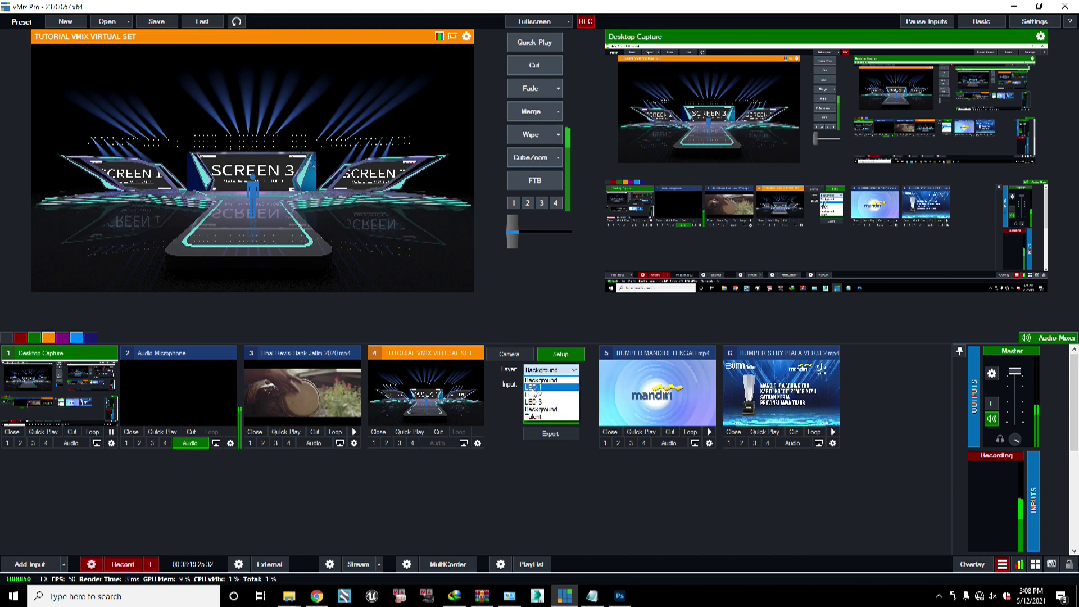
left_click(532, 388)
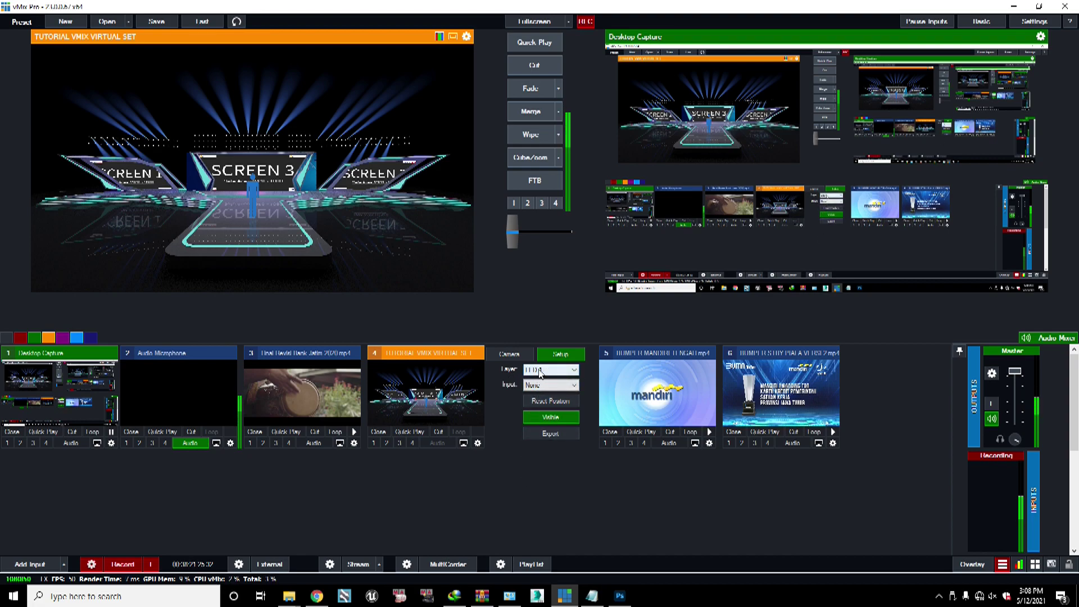
left_click(569, 388)
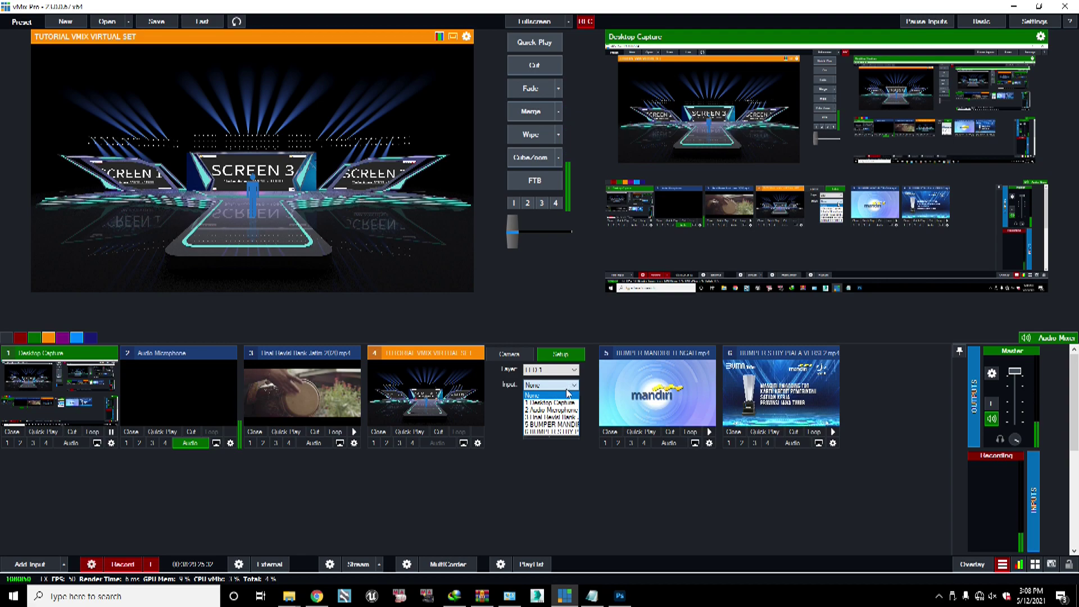
left_click(566, 425)
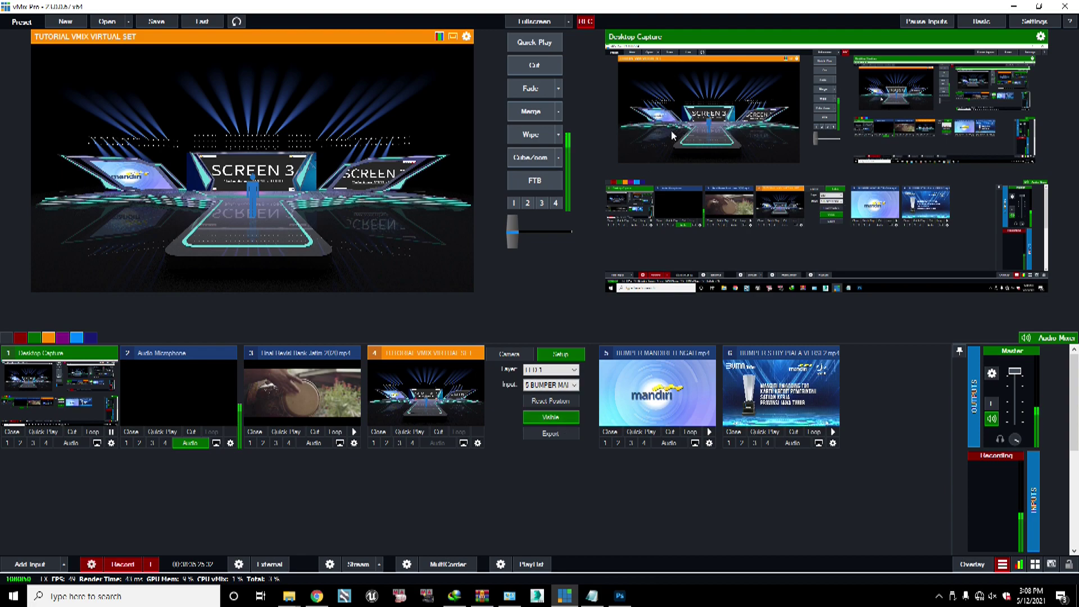
Step: Assign the BUMPER MANDIRI TENGAH.mp4 input to the virtual set's LED 2 layer
left_click(574, 370)
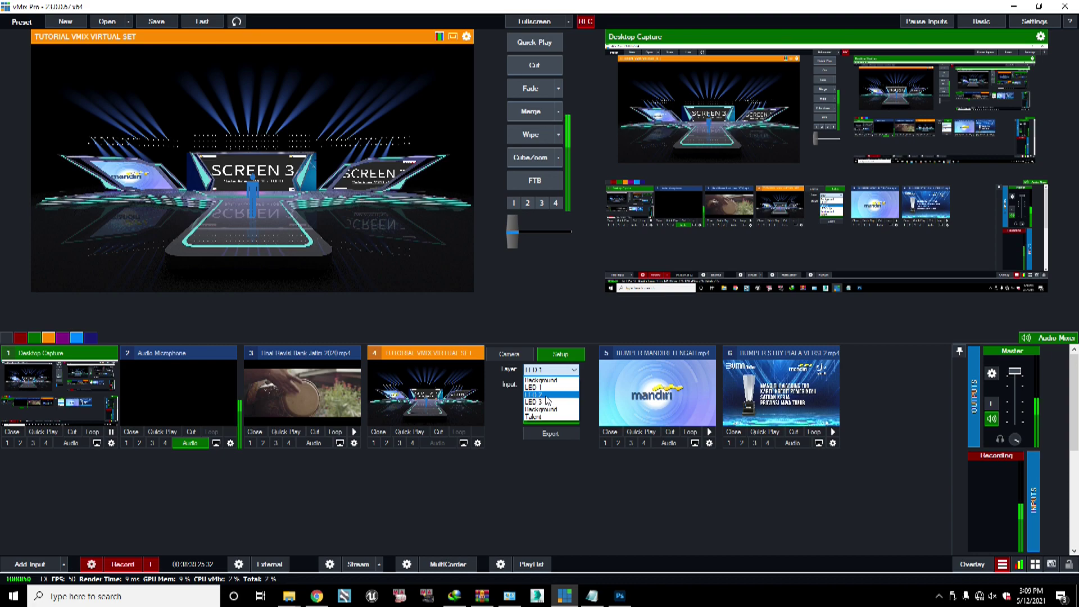
left_click(548, 395)
left_click(568, 387)
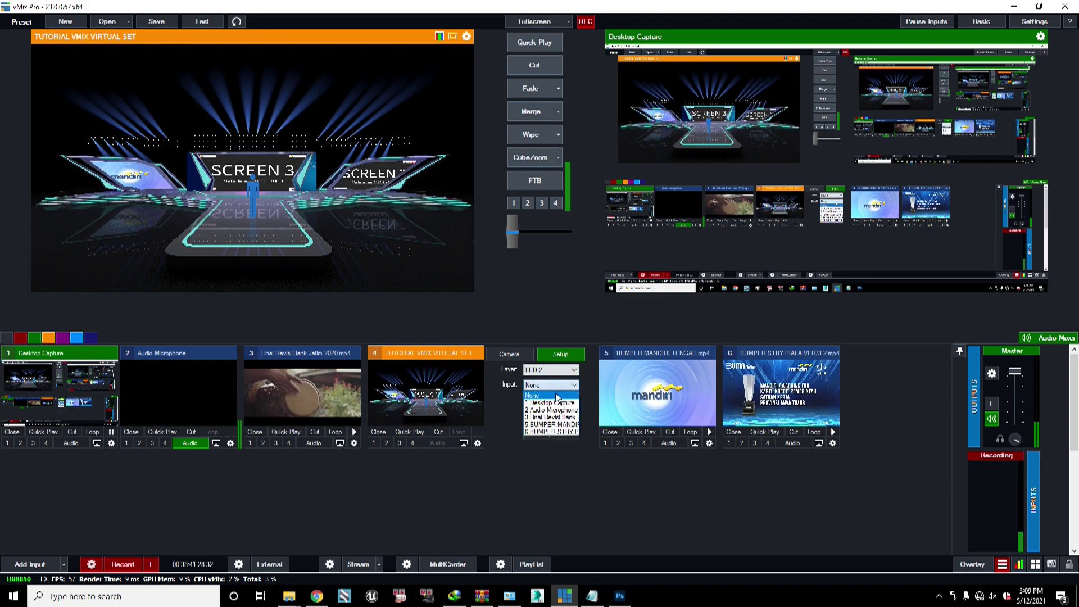
left_click(548, 427)
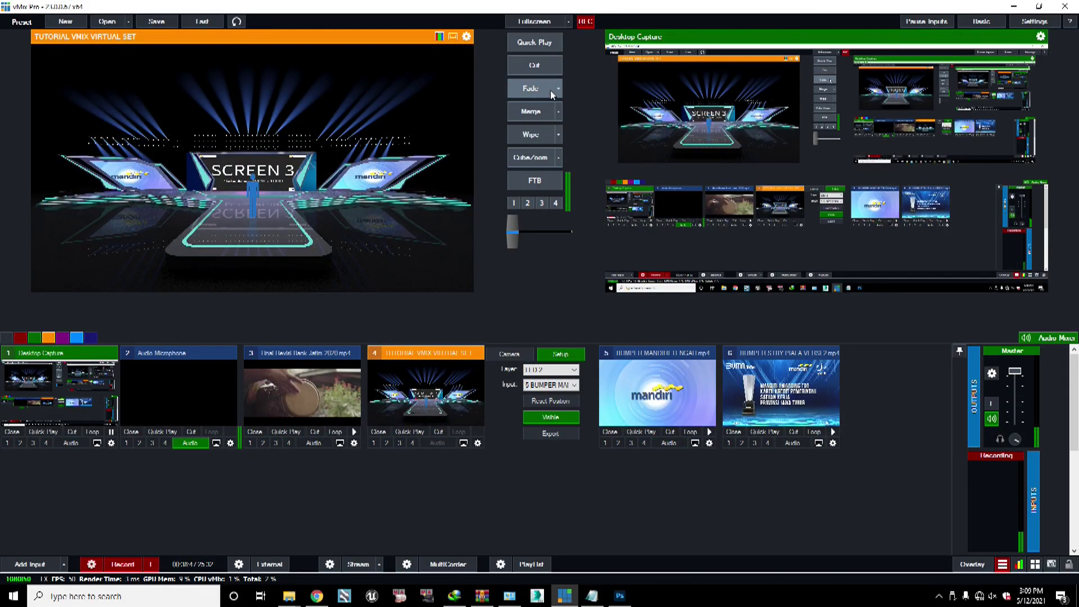
Step: Assign the BUMPER STBY PIALA VERSI 2.mp4 input to the LED 3 layer and set both bumper videos to loop
left_click(560, 370)
left_click(551, 392)
left_click(561, 386)
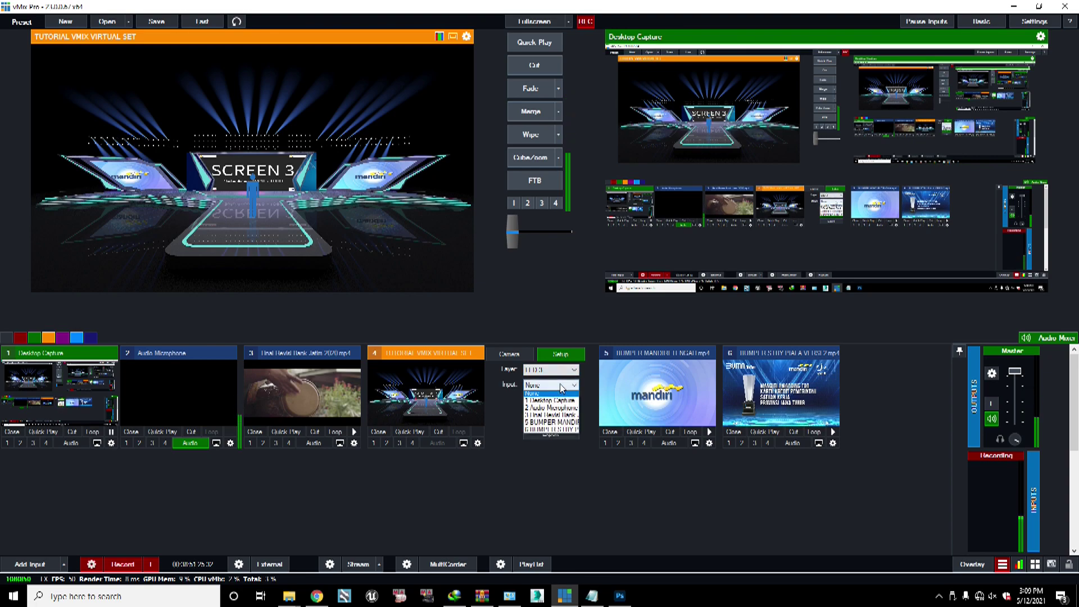
left_click(560, 432)
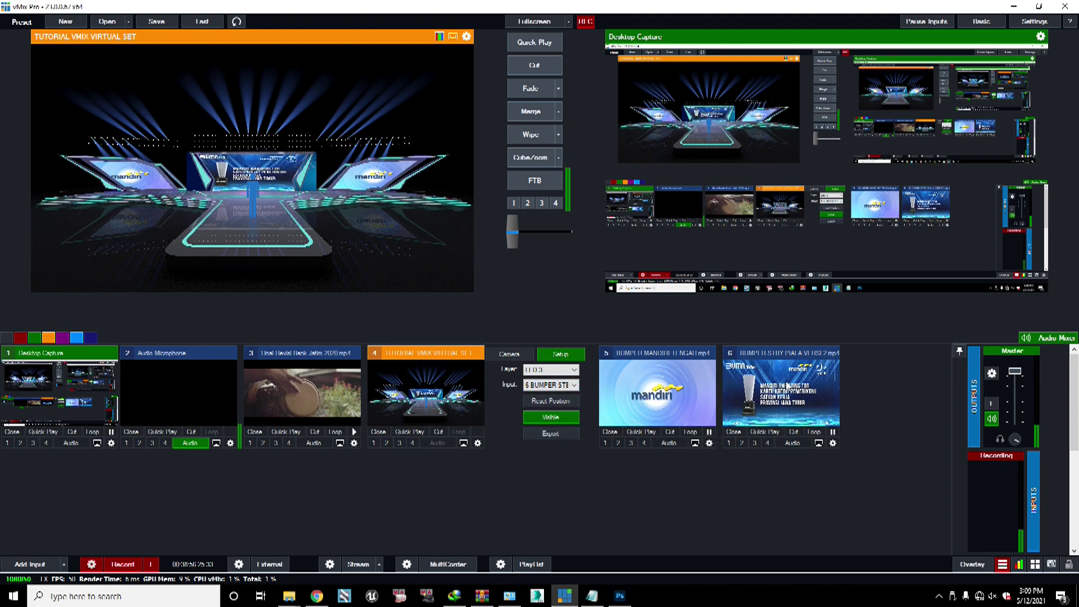
left_click(690, 432)
left_click(813, 433)
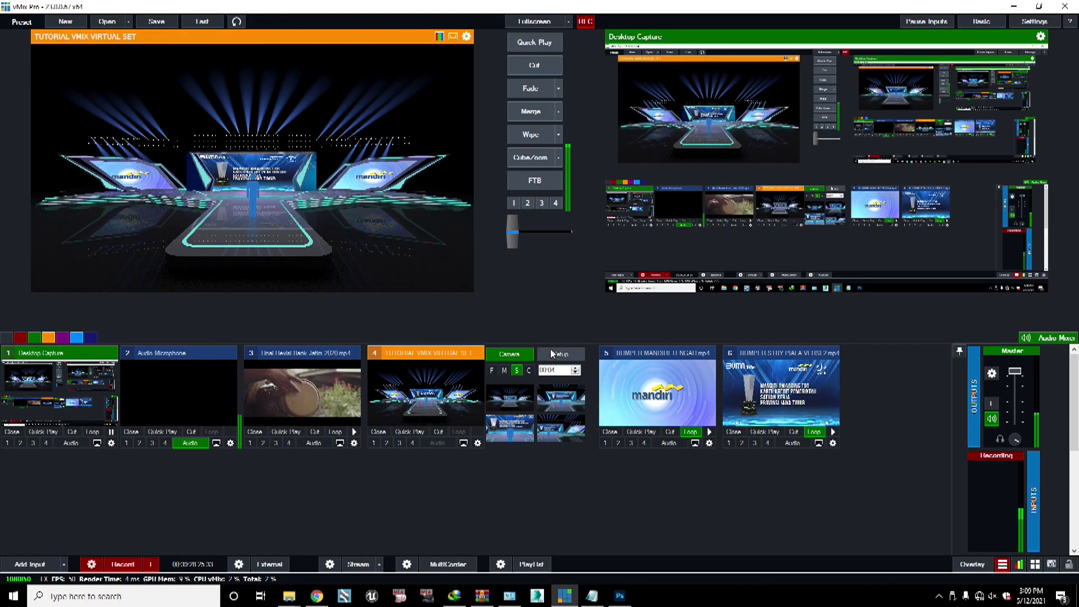
Step: Recall the virtual set's second camera preset and adjust it to a zoom of 2.492 with Pan Y at about 0.234
left_click(560, 354)
left_click(515, 358)
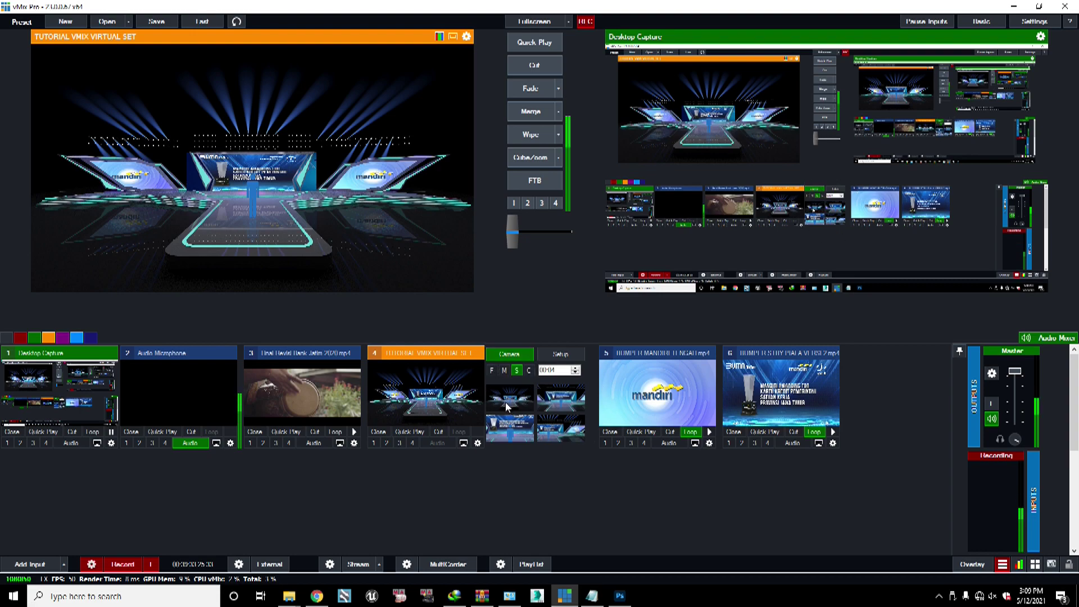
left_click(568, 402)
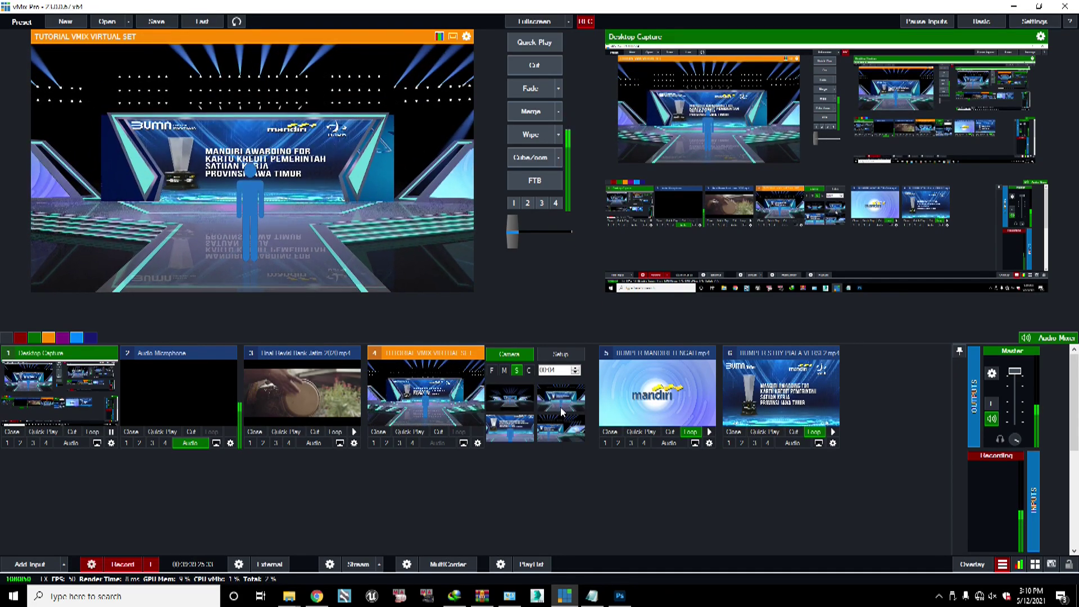
right_click(561, 406)
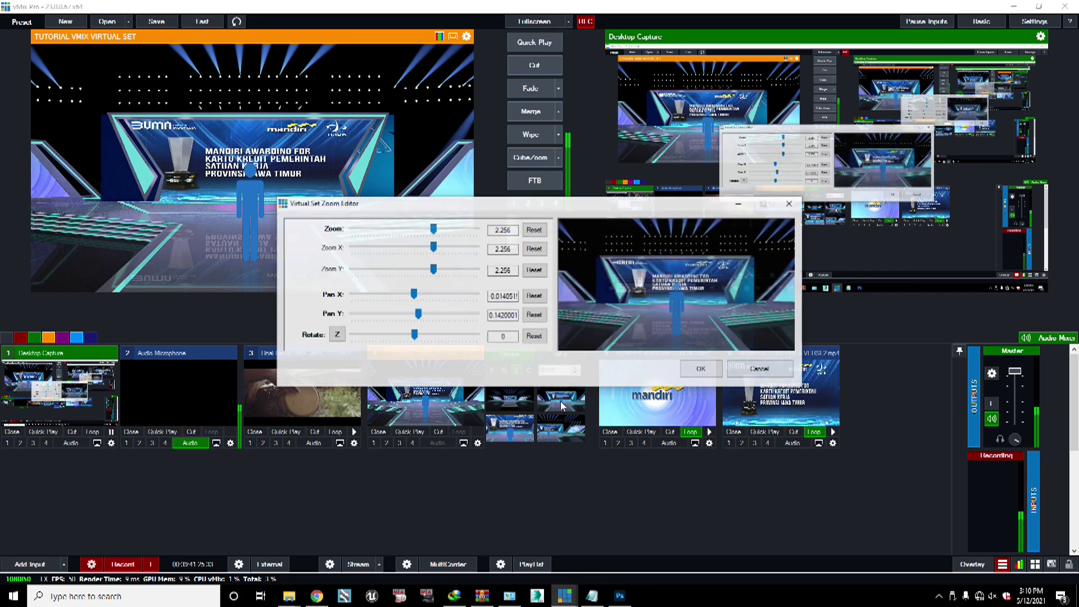
left_click_drag(483, 203, 532, 331)
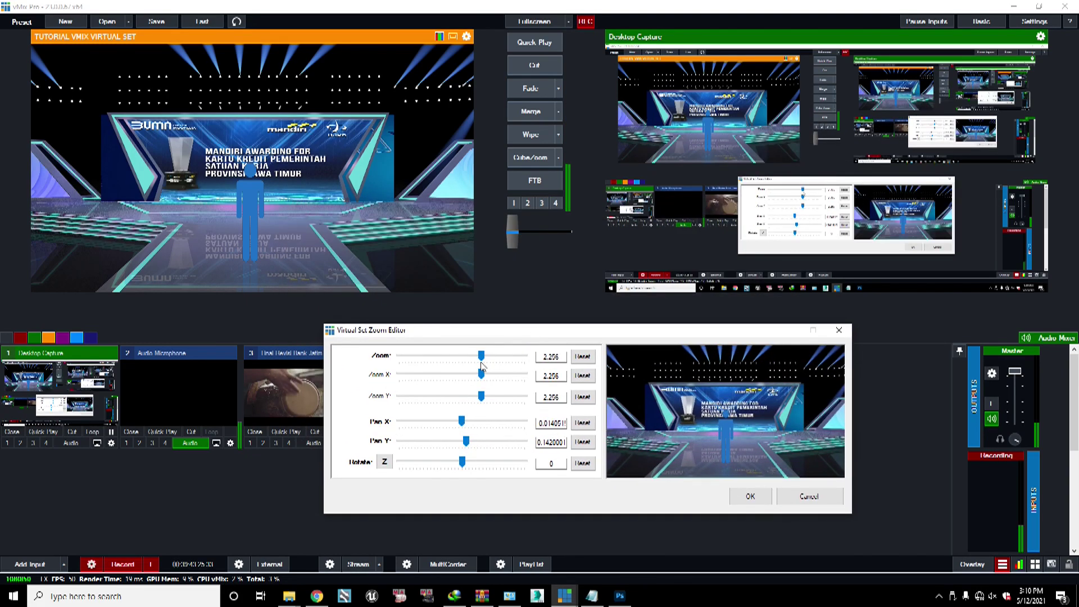
left_click_drag(480, 361, 481, 366)
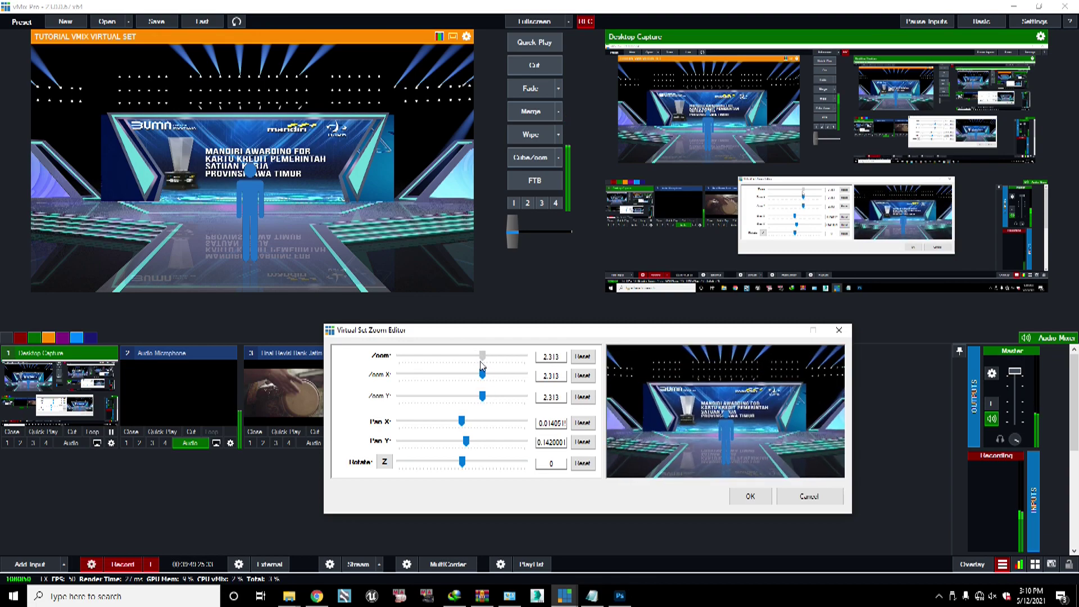
left_click_drag(759, 426, 755, 419)
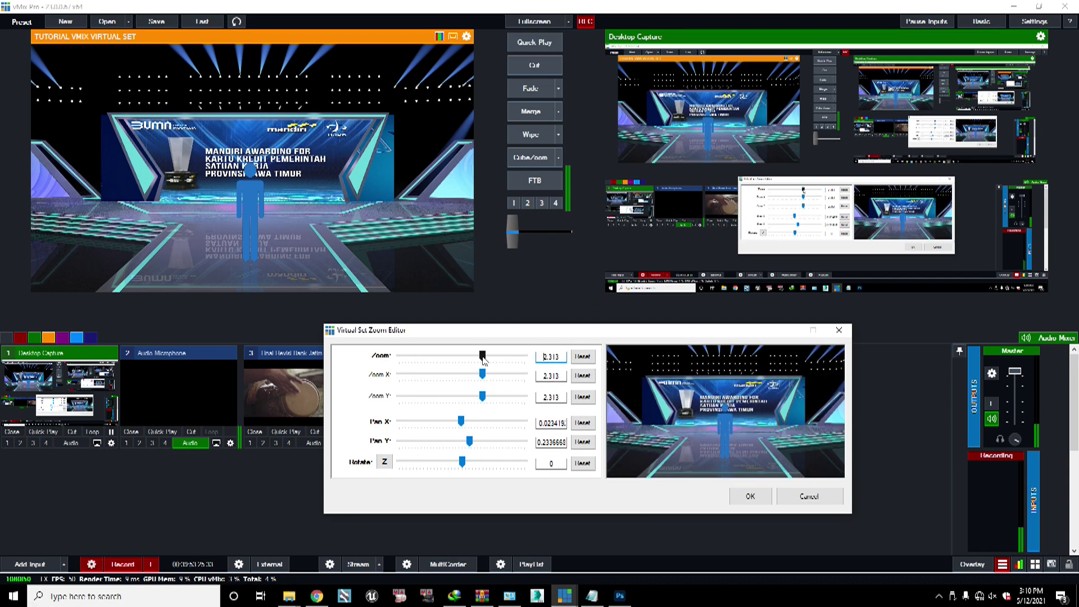
left_click_drag(483, 360, 487, 359)
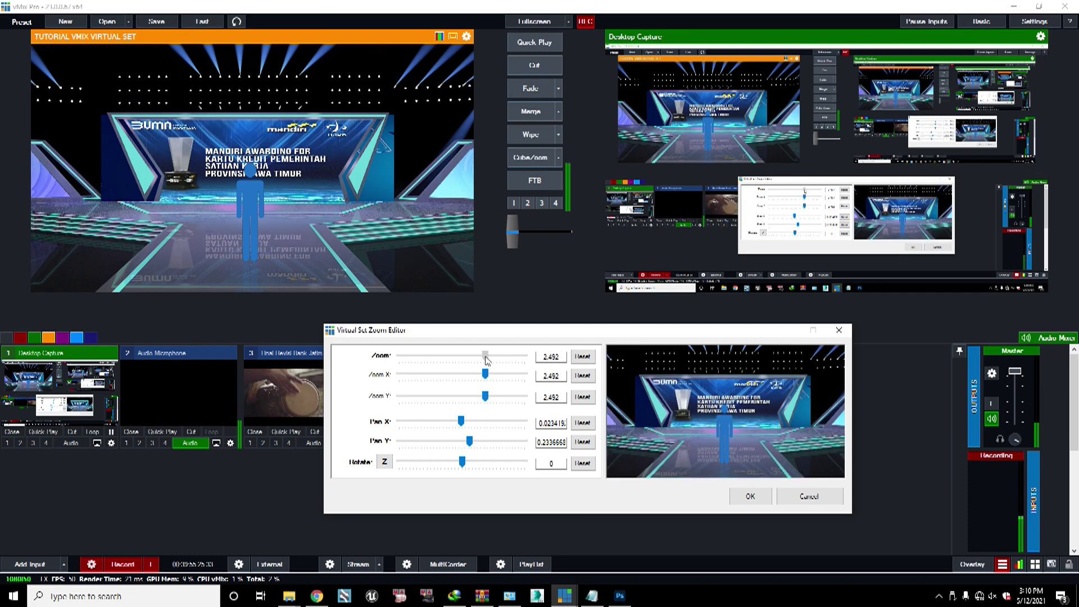
left_click(737, 494)
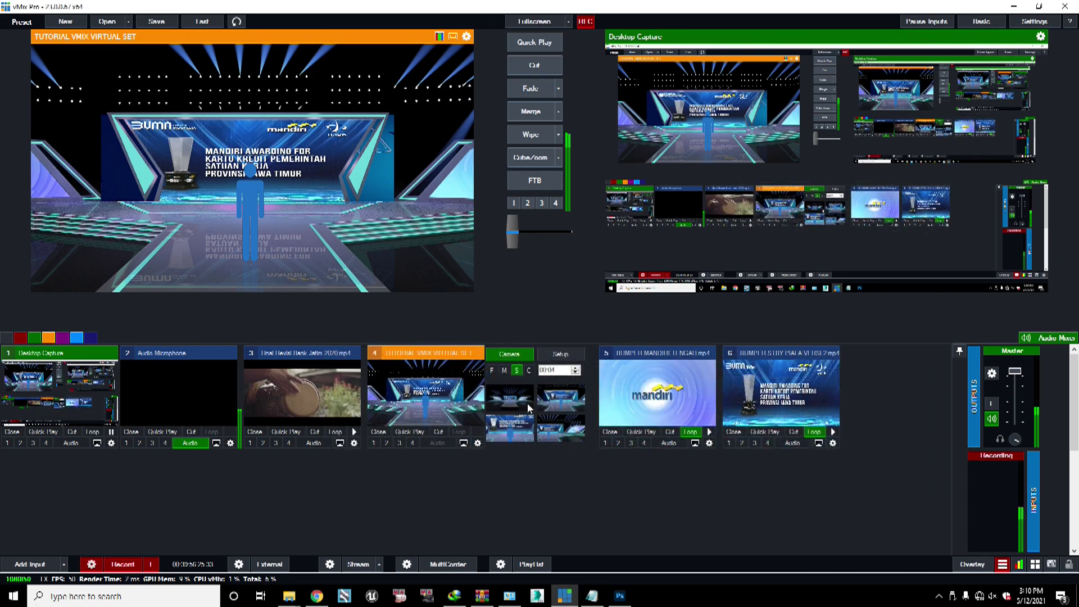
Step: Recall the virtual set's third camera preset and adjust it to a zoom of 4.068 with Pan Y at about 0.461
left_click(515, 436)
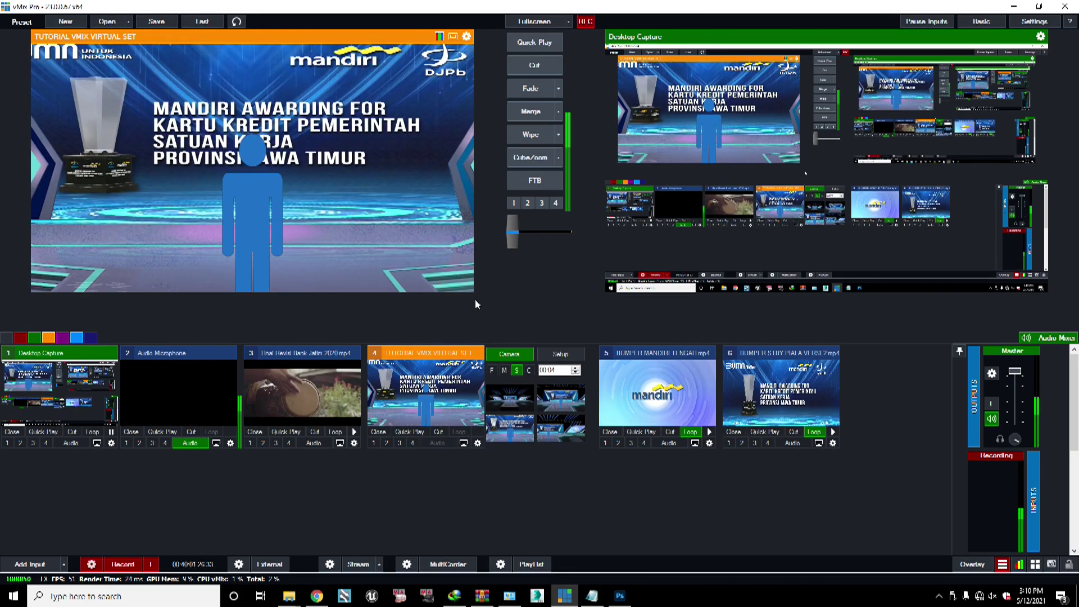
right_click(508, 430)
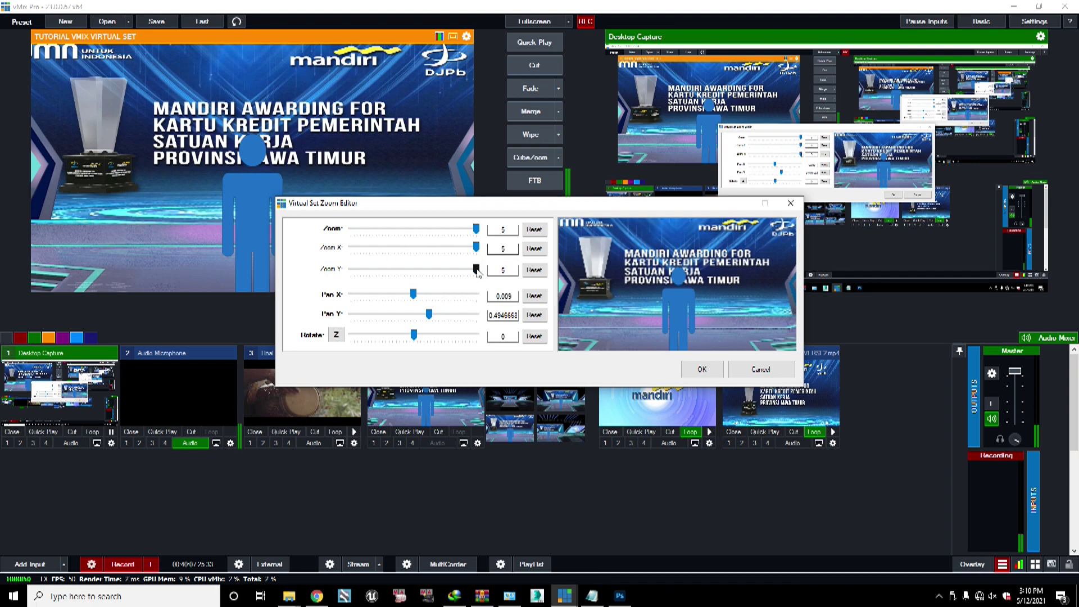
mouse_move(693, 316)
left_mouse_down()
mouse_move(694, 302)
mouse_move(694, 322)
left_mouse_up()
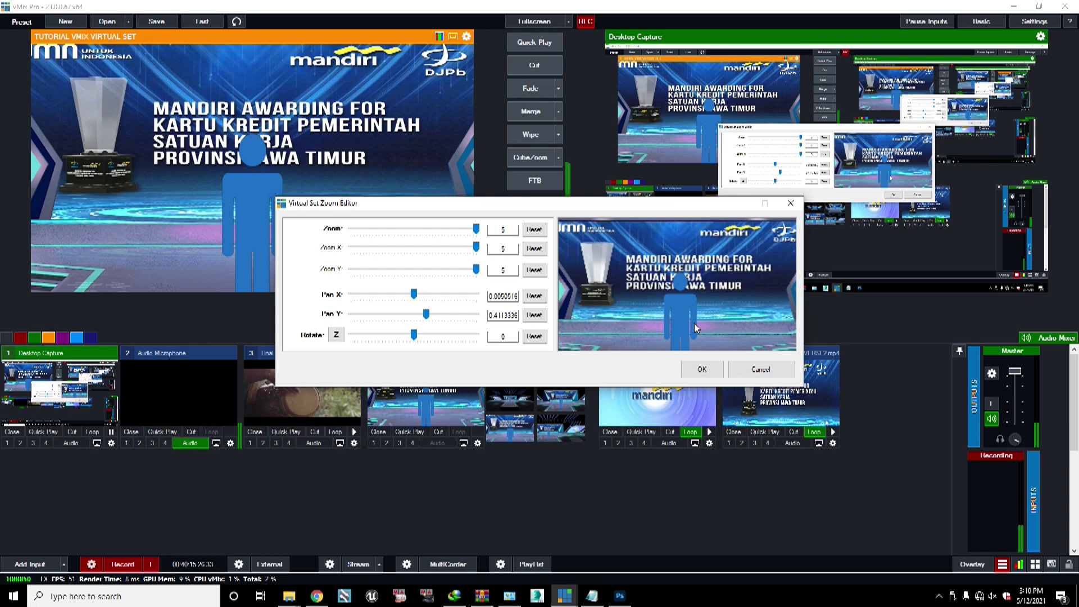
left_click_drag(475, 233, 460, 233)
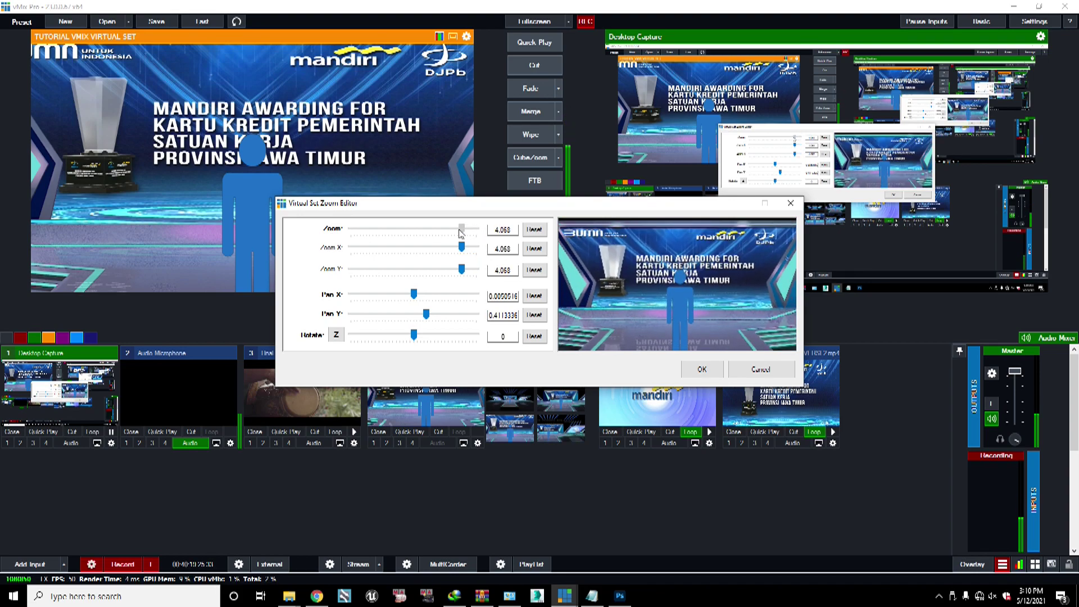
left_click_drag(715, 271, 691, 274)
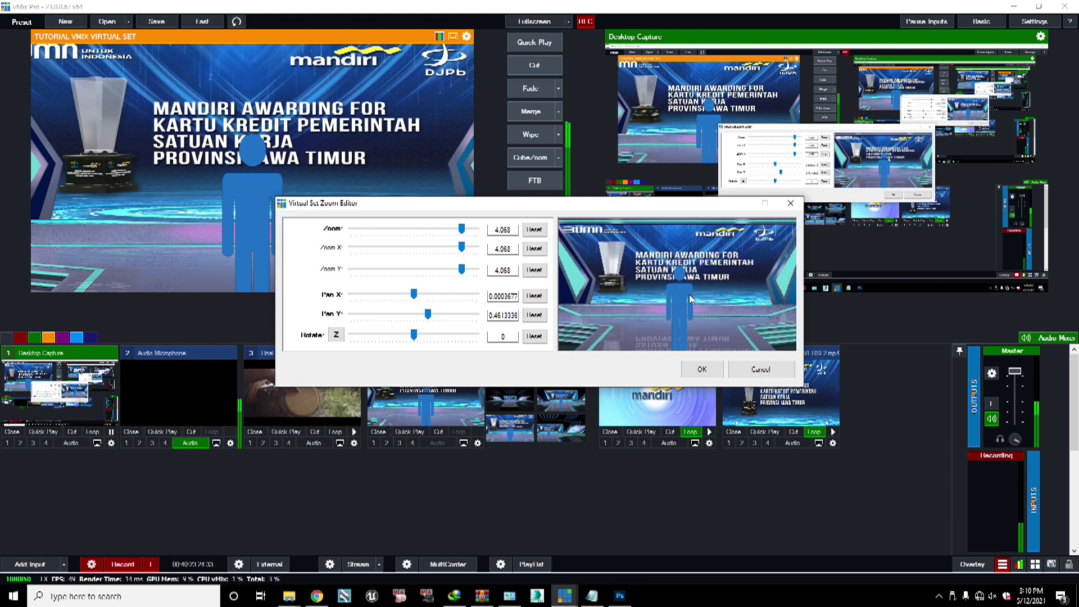
left_click(702, 368)
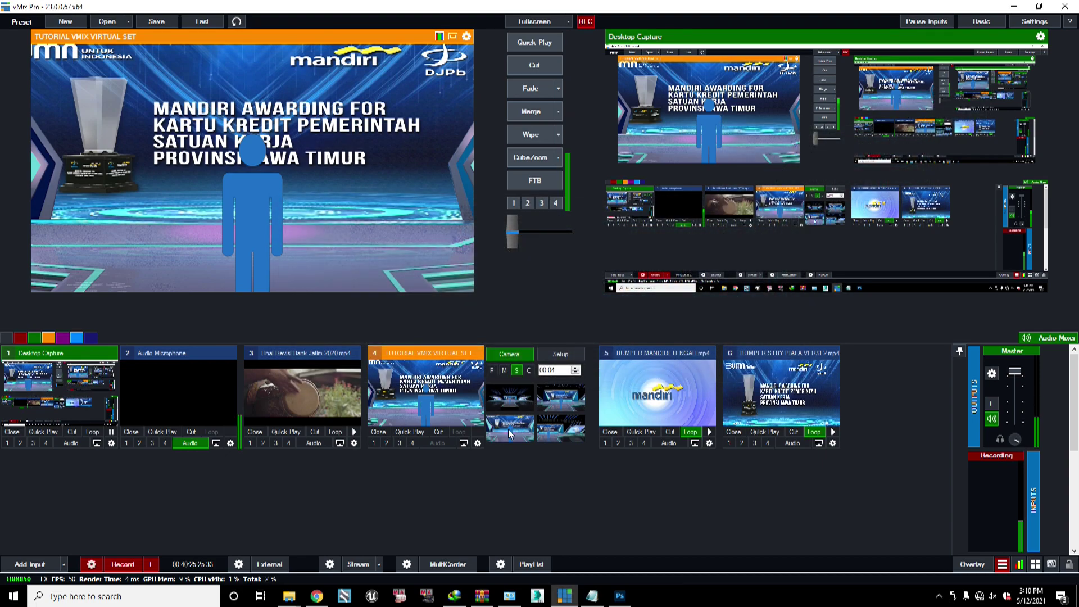
Step: Preview the virtual set's third, fourth and first camera presets in turn to check the moves between their framings
left_click(509, 431)
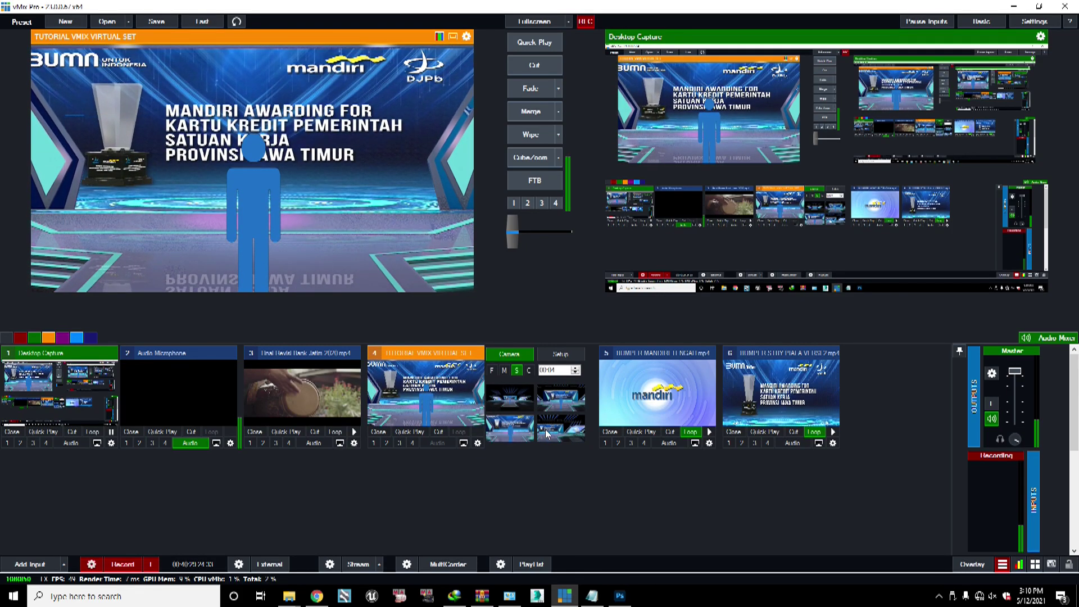
left_click(565, 431)
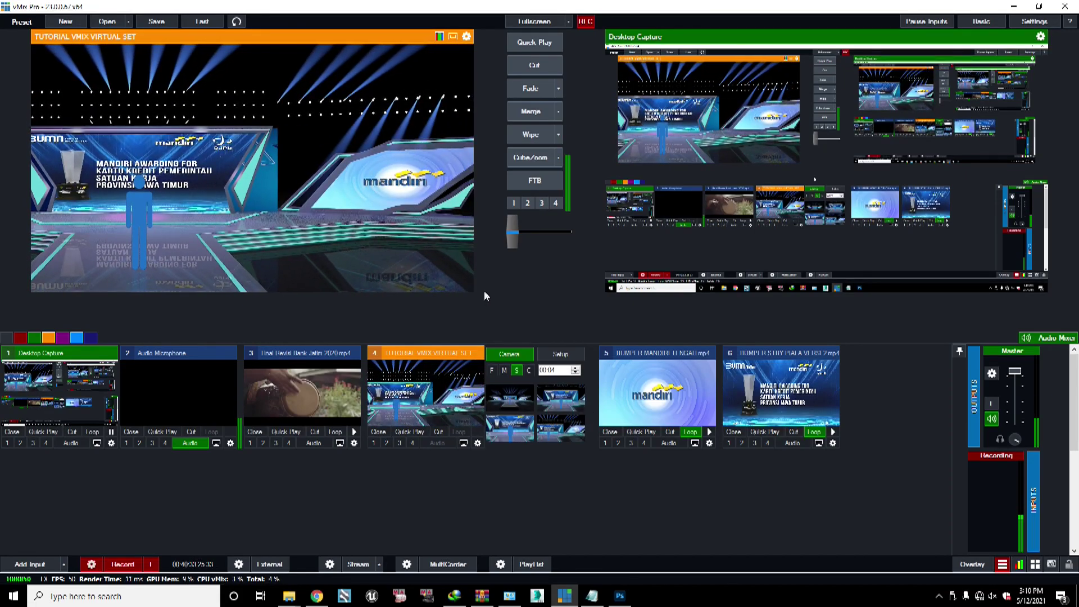
left_click(511, 400)
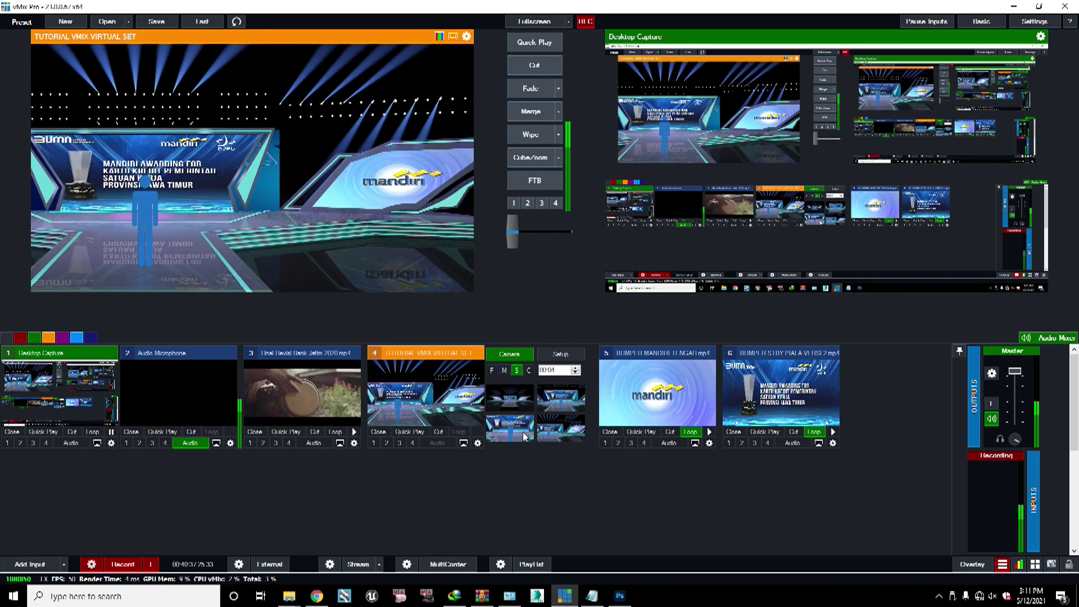